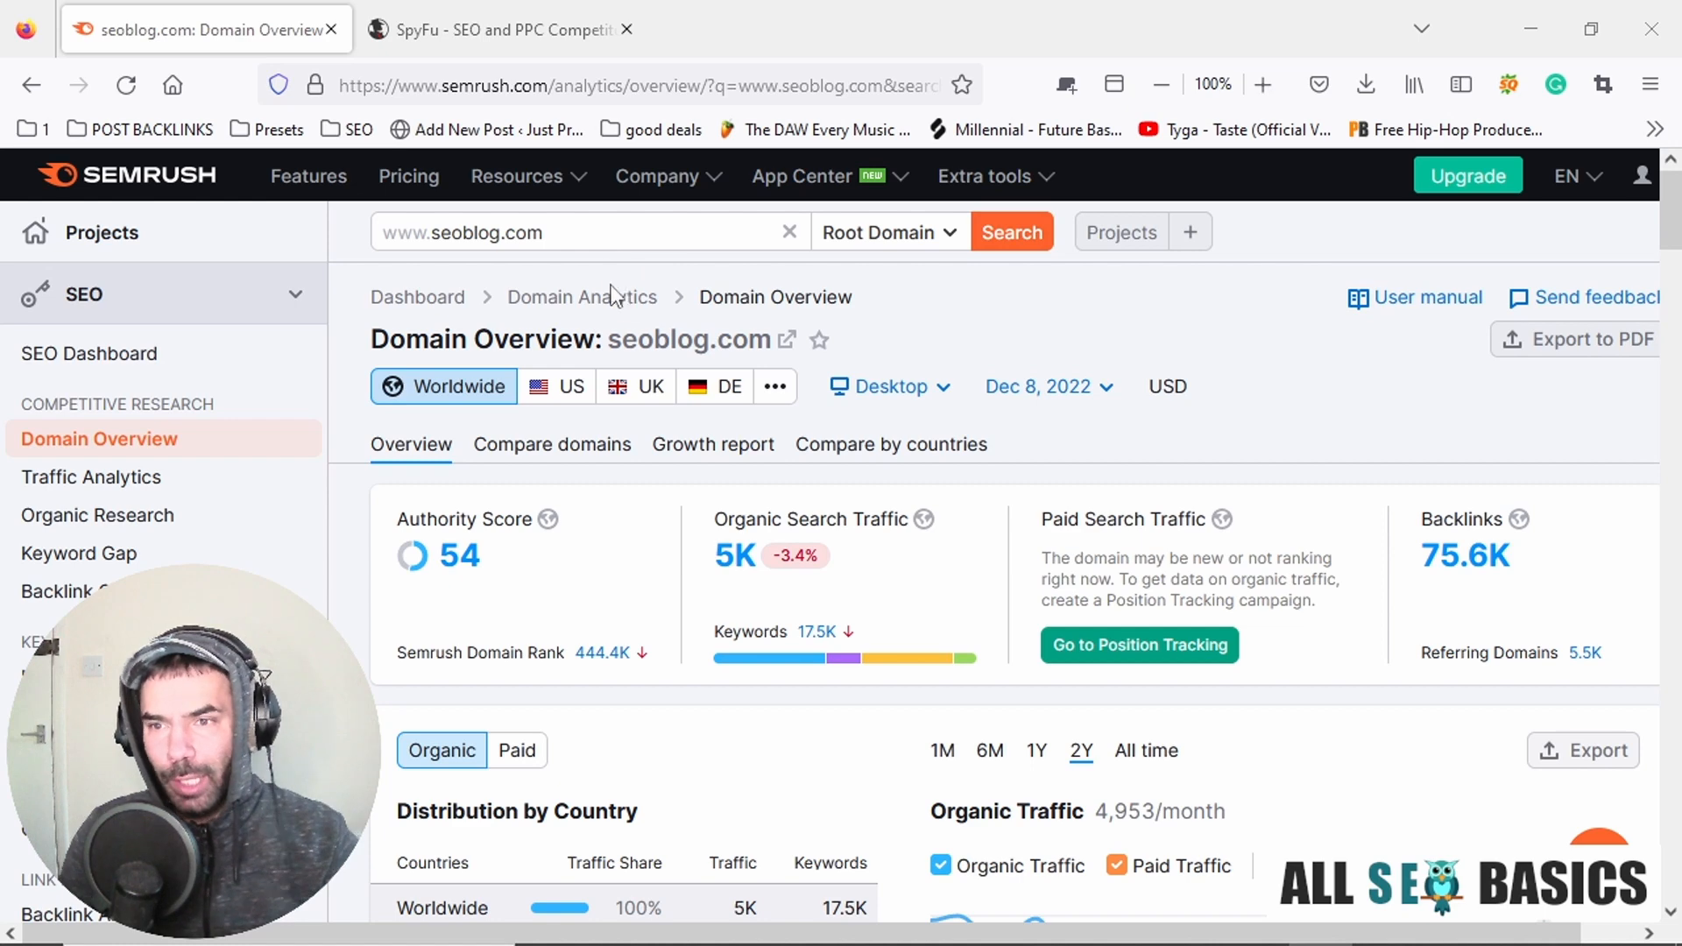
key(alt+Tab)
key(alt+Tab)
key(alt+Tab)
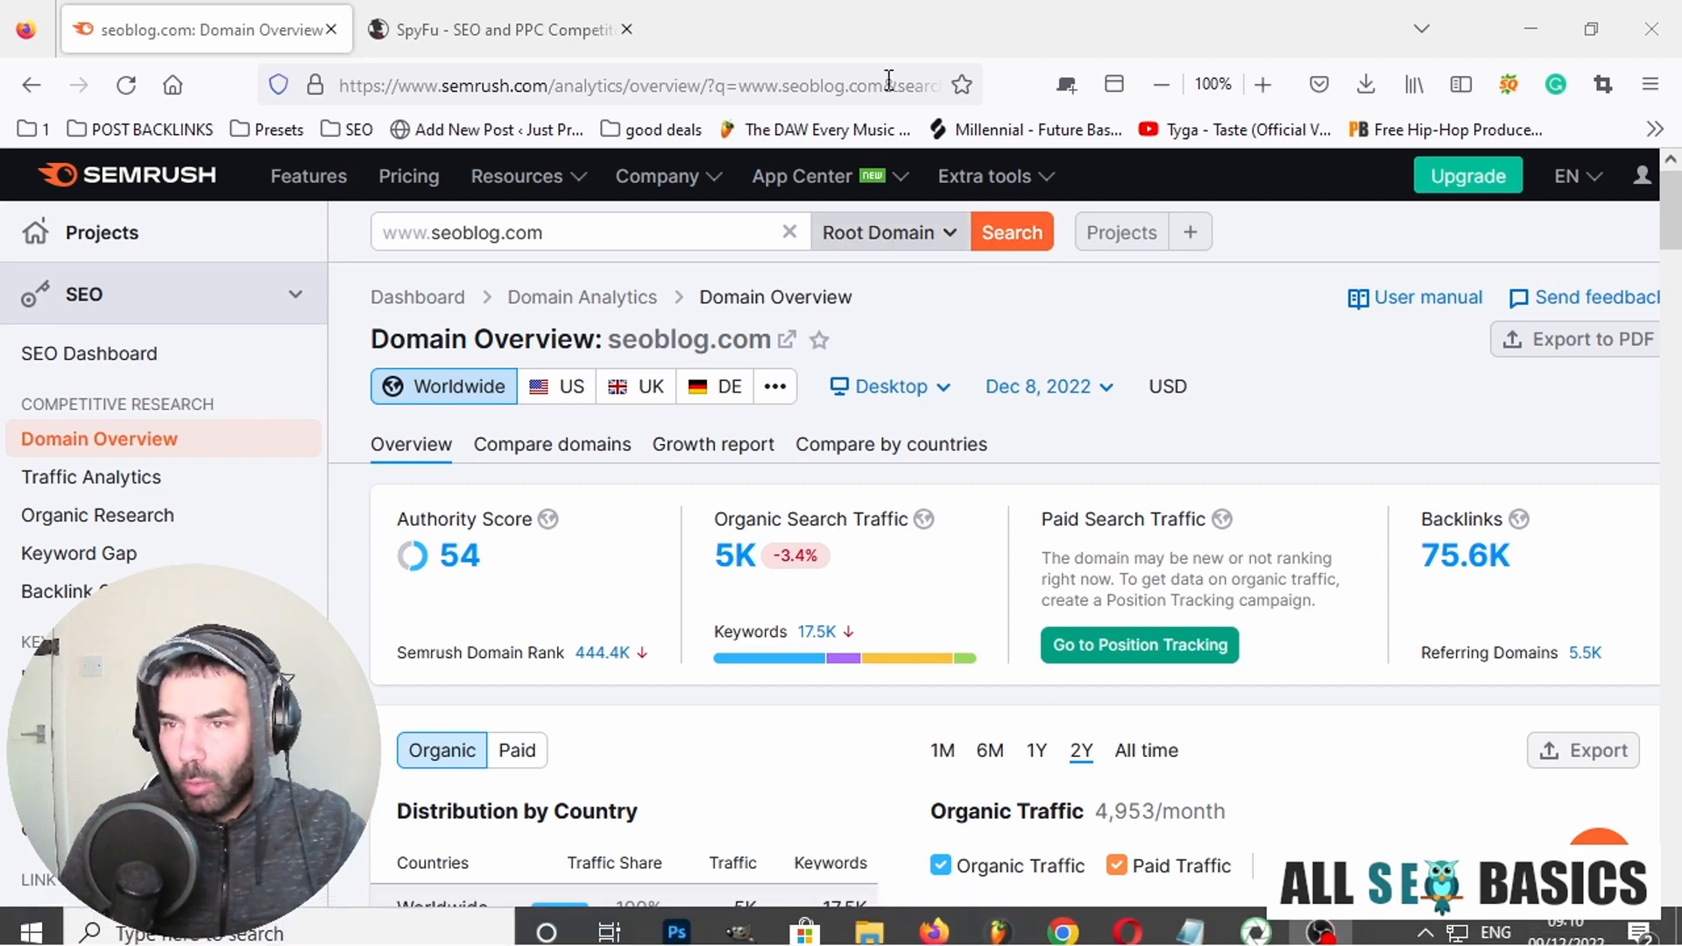
drag(549, 81, 339, 85)
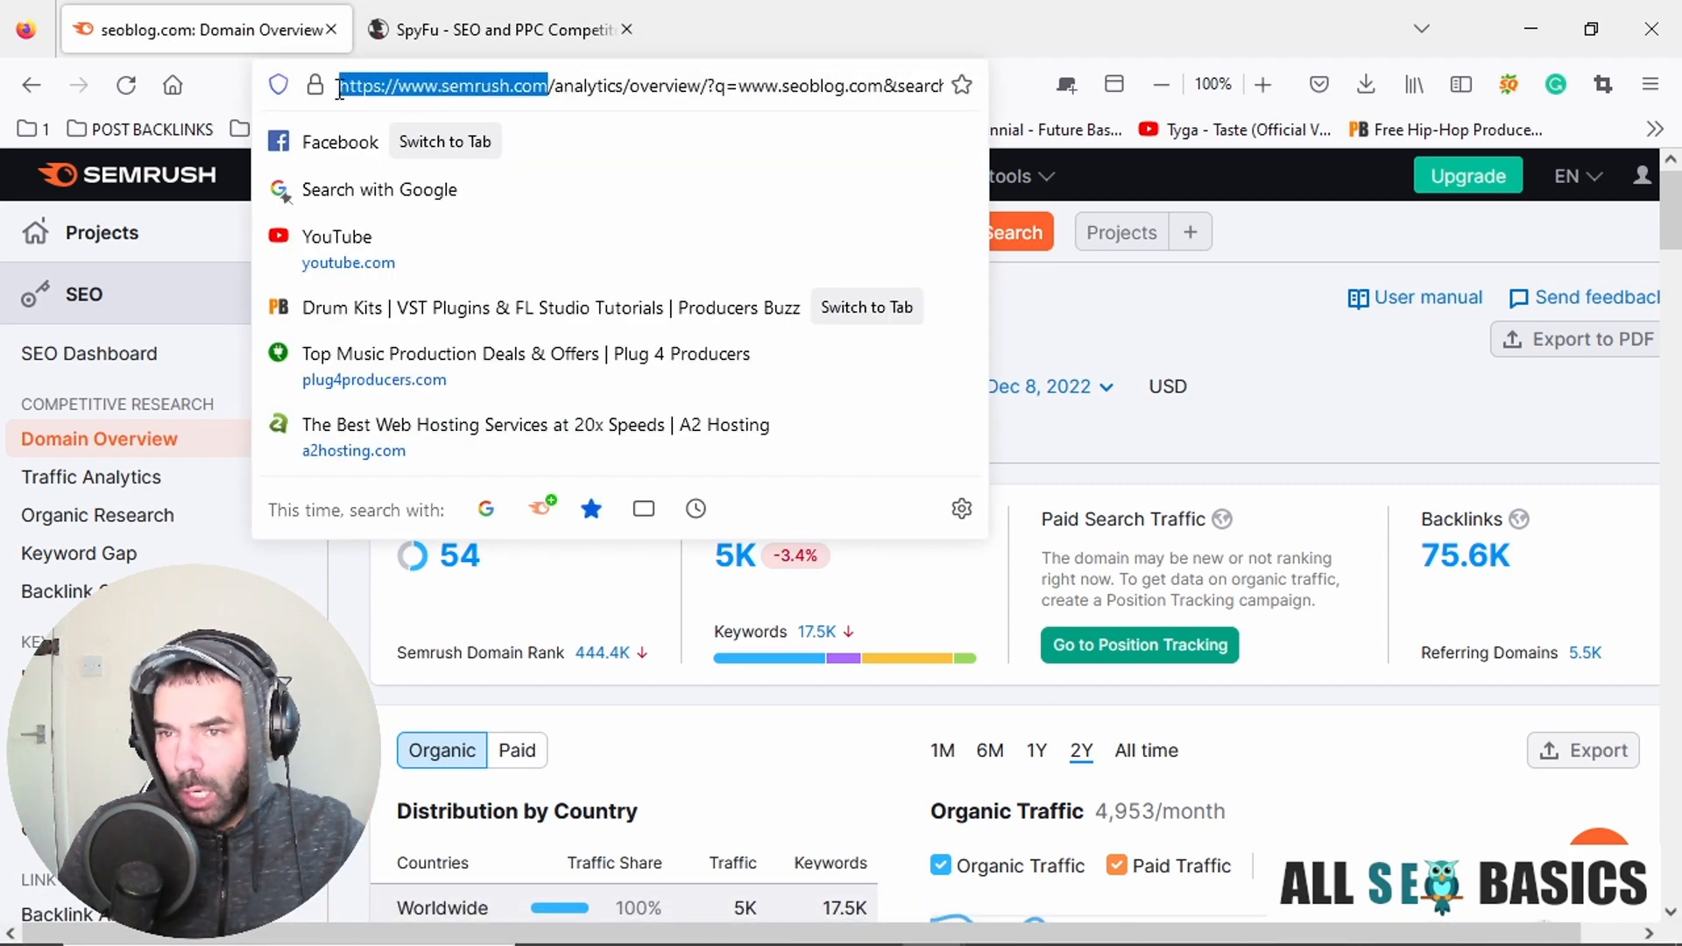
click(1096, 307)
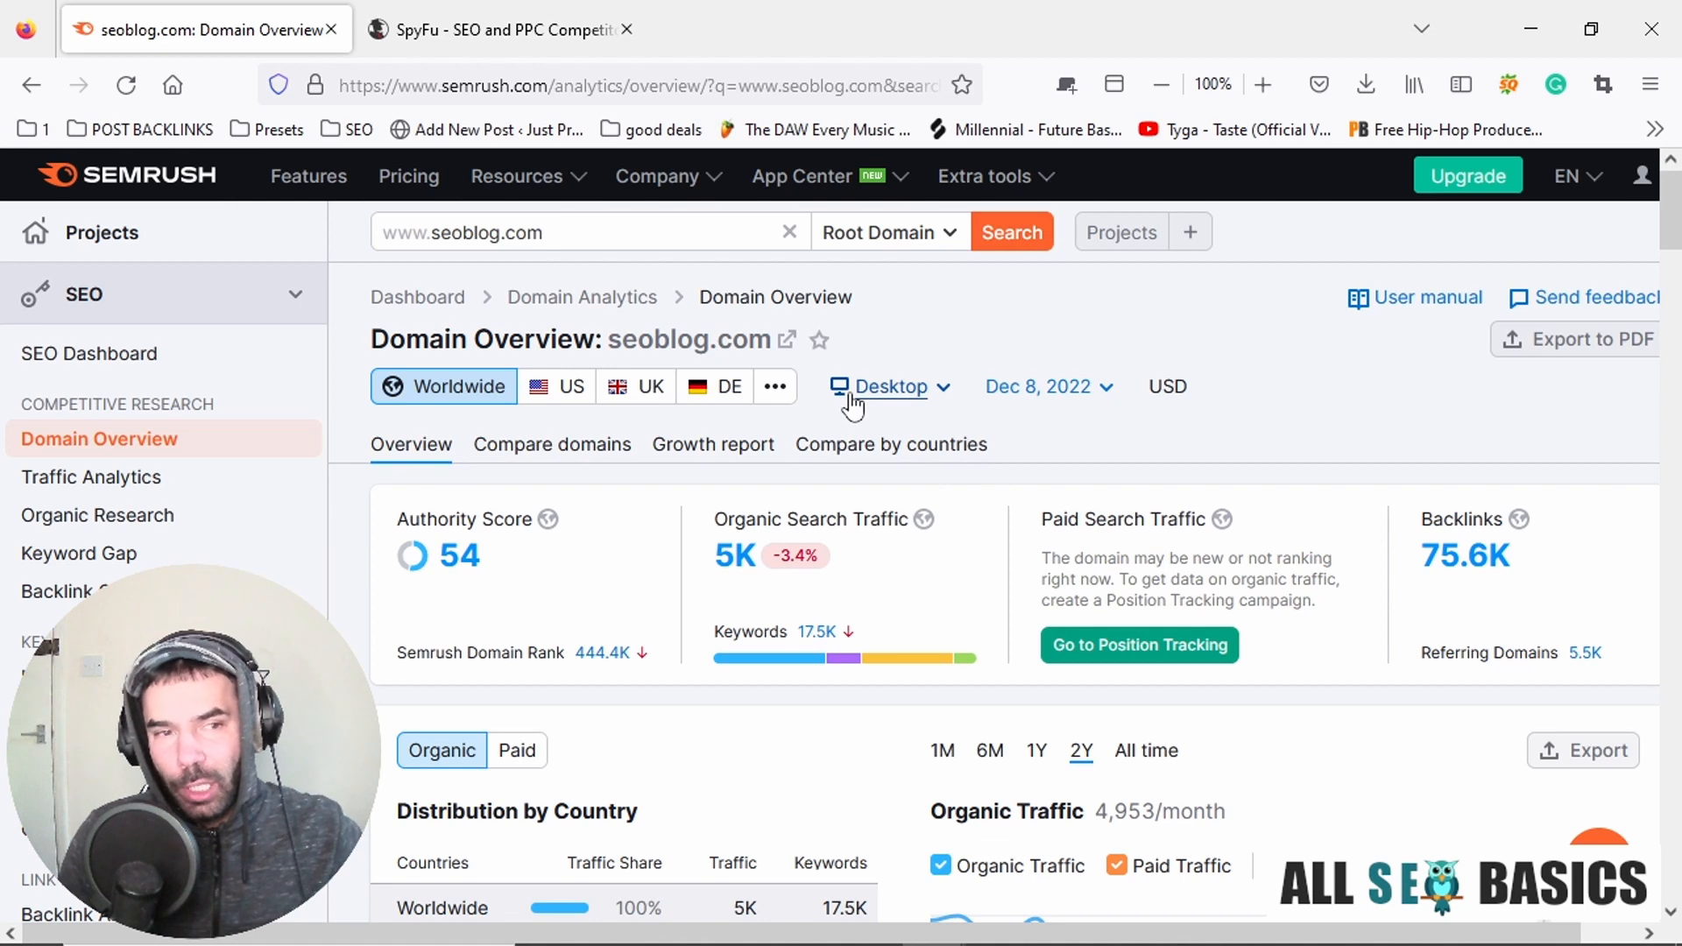
scroll(762, 466, down, 3)
scroll(1037, 475, up, 3)
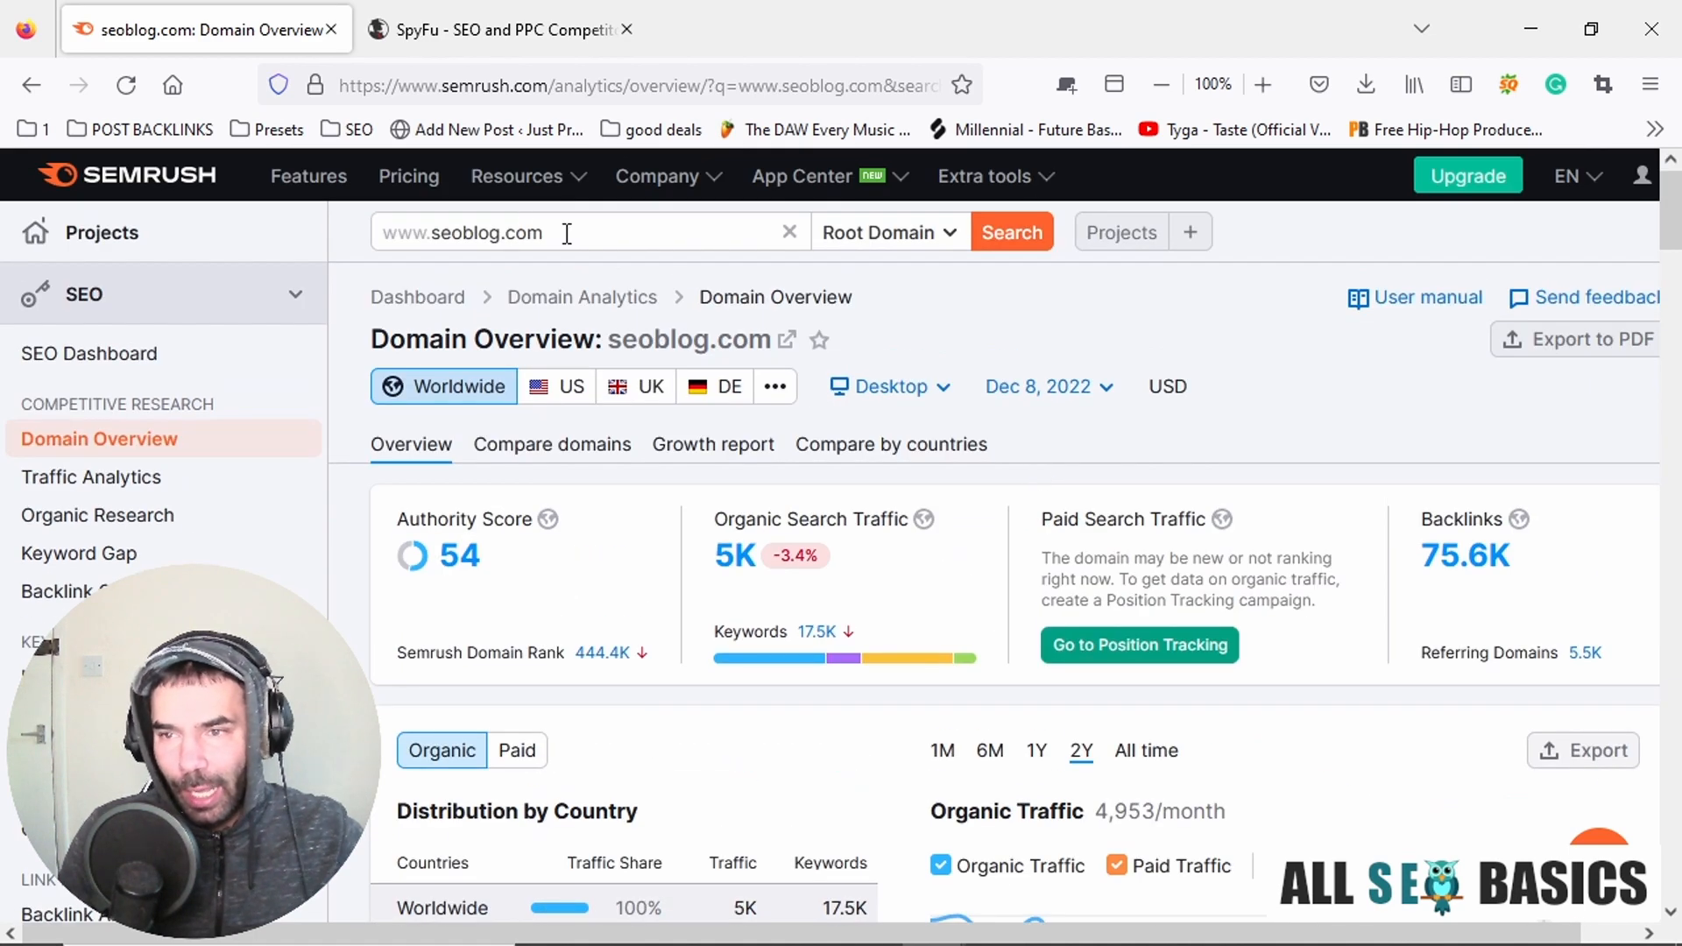
drag(603, 232, 352, 248)
click(466, 233)
drag(554, 232, 386, 239)
click(611, 232)
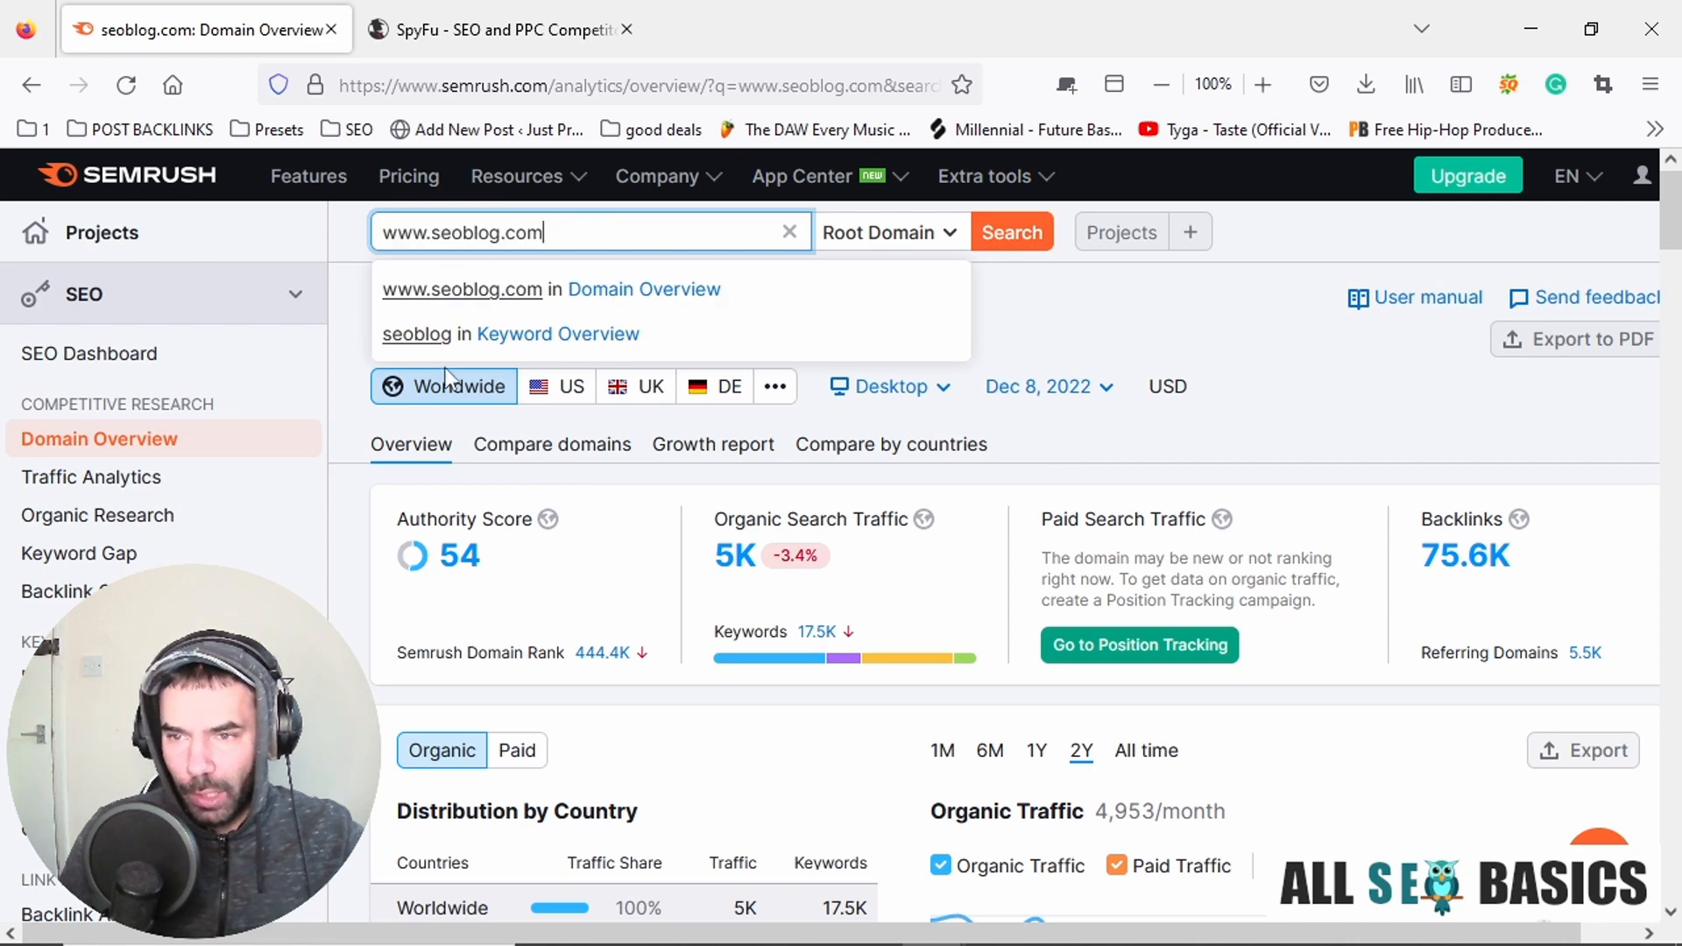
click(353, 336)
Look through the seoblog.com domain overview down to Top Organic Keywords and open that section's full details.
scroll(659, 445, down, 2)
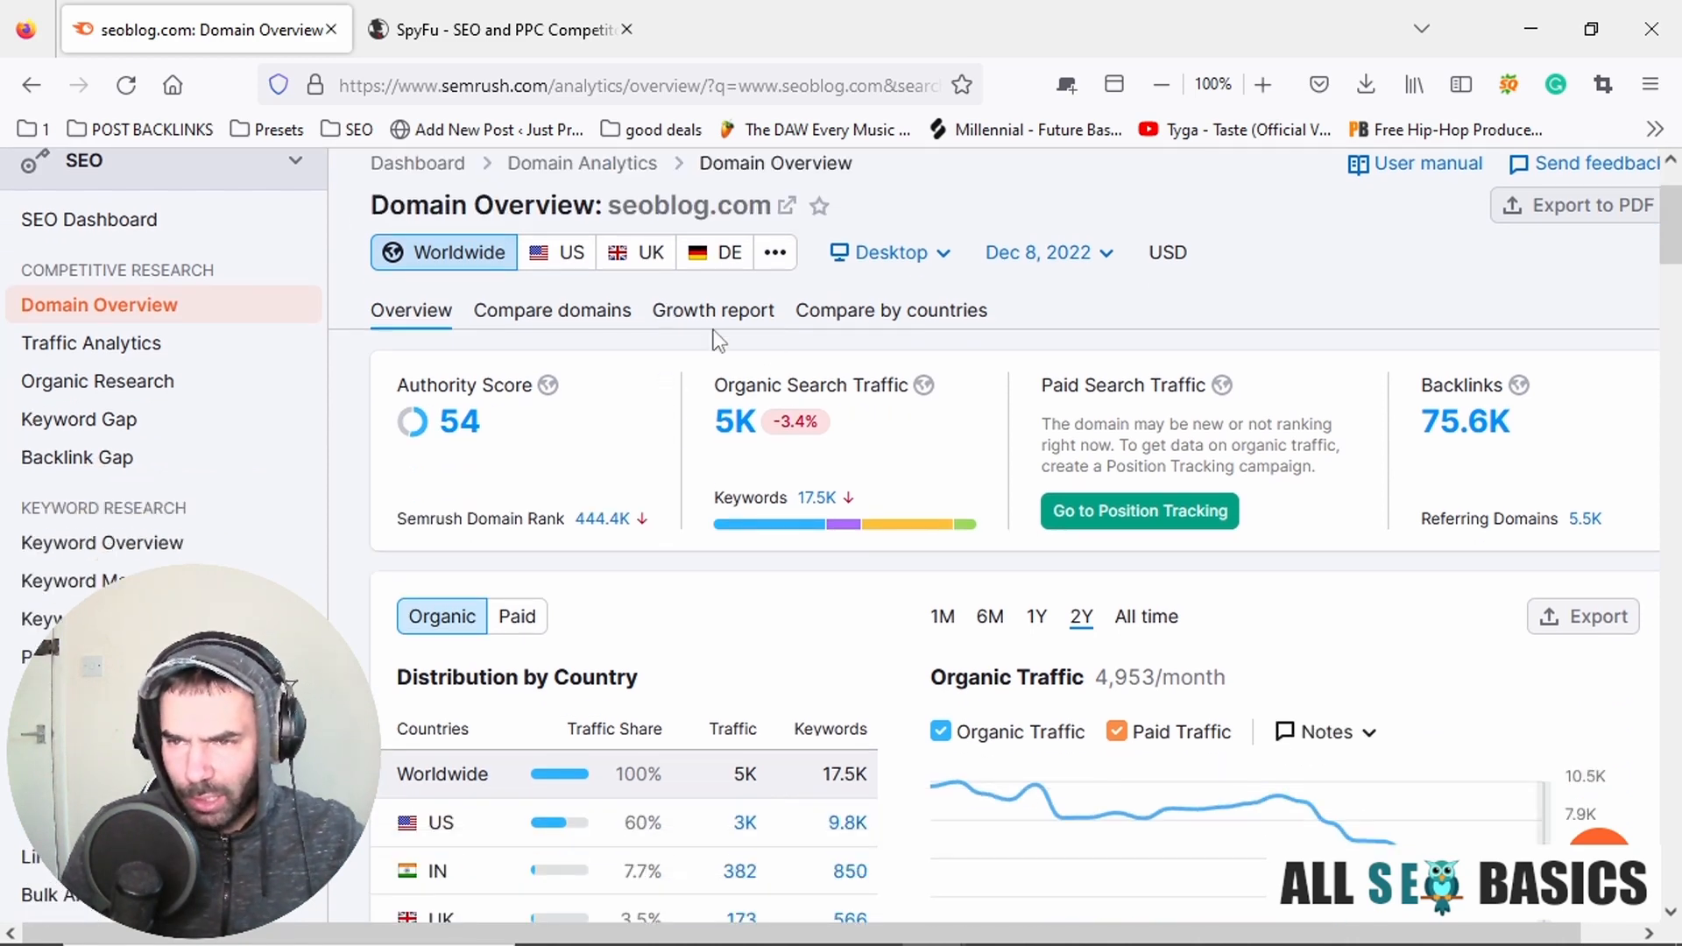
scroll(990, 333, down, 5)
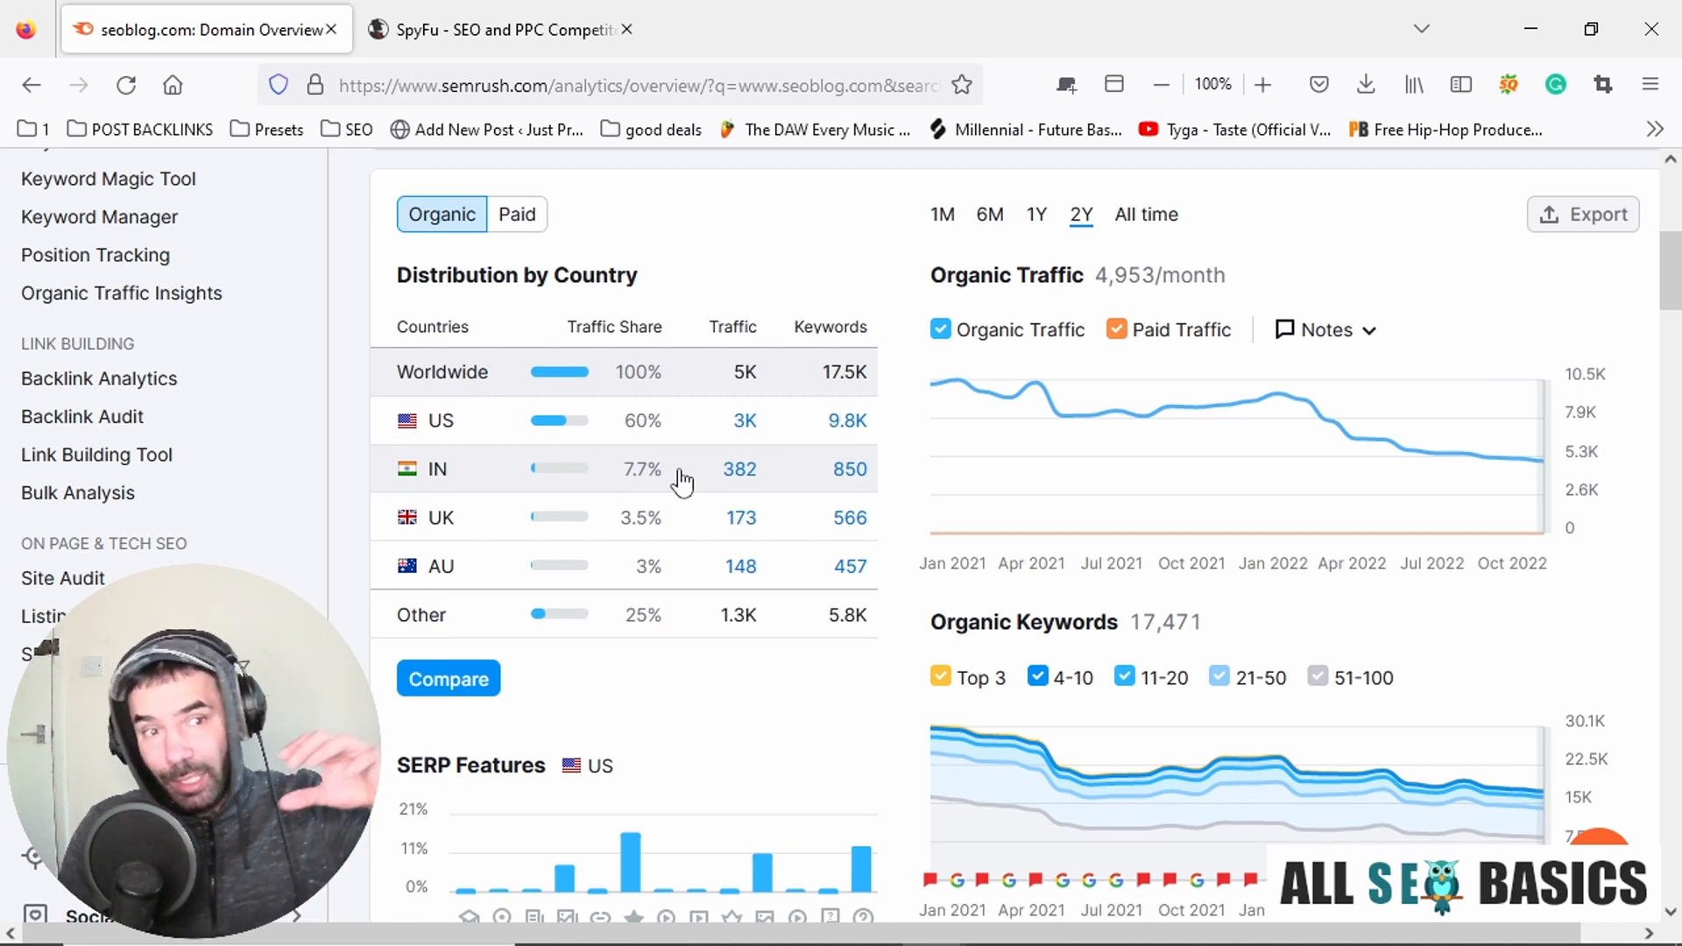
scroll(918, 387, down, 6)
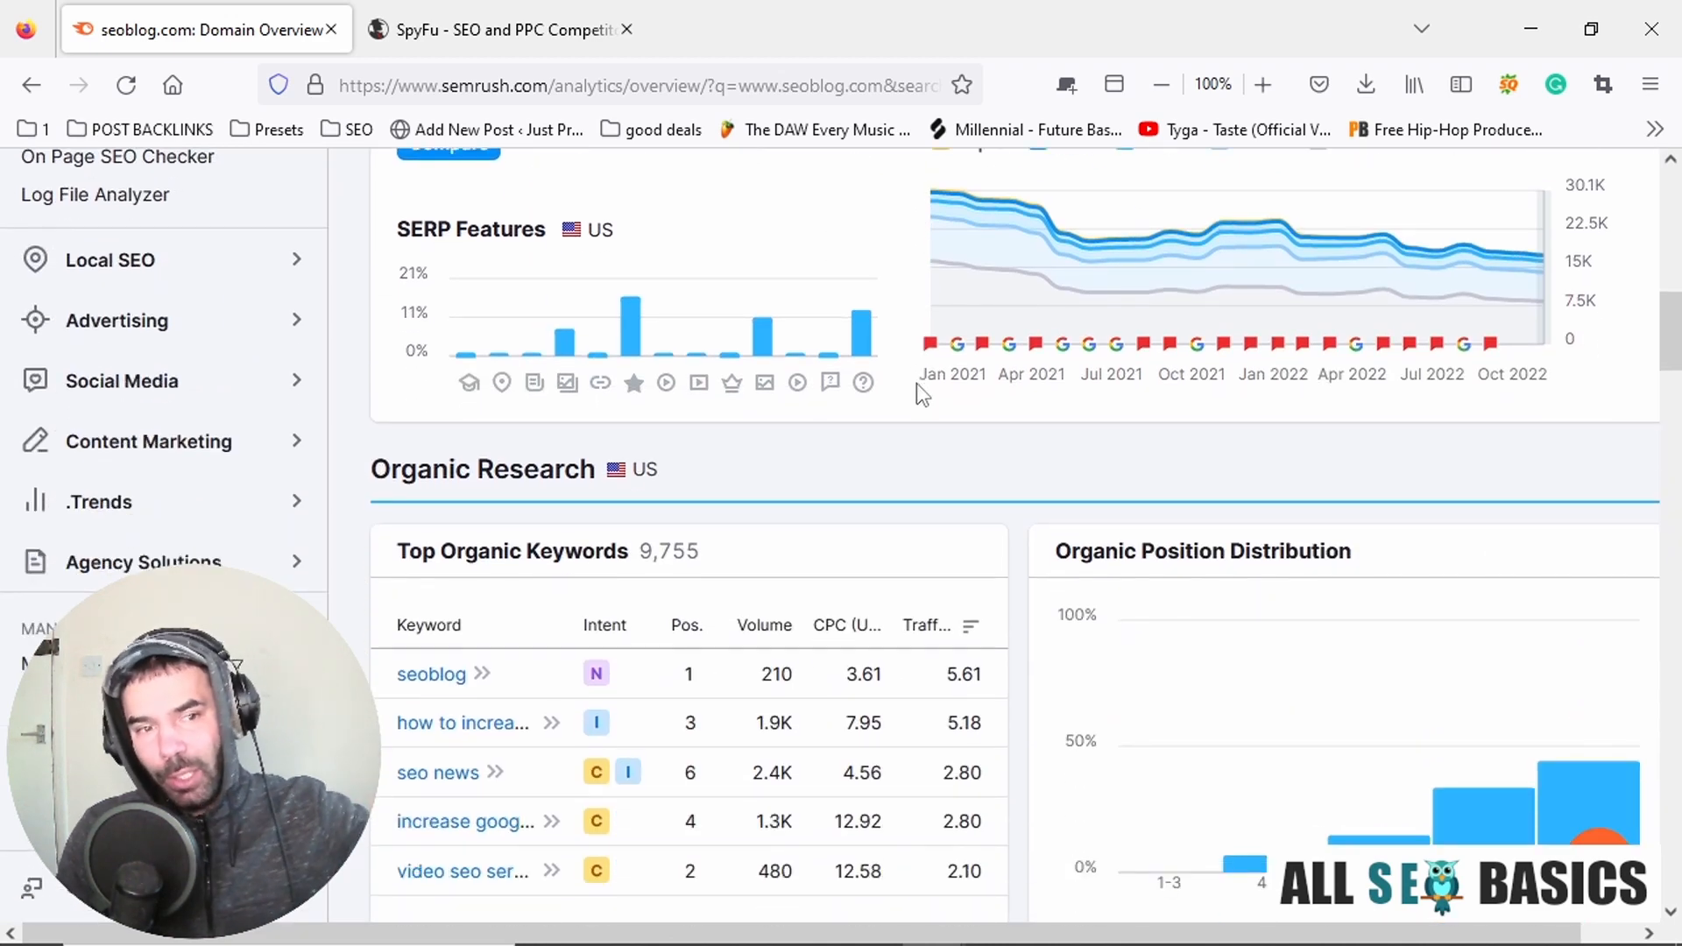
scroll(916, 385, down, 2)
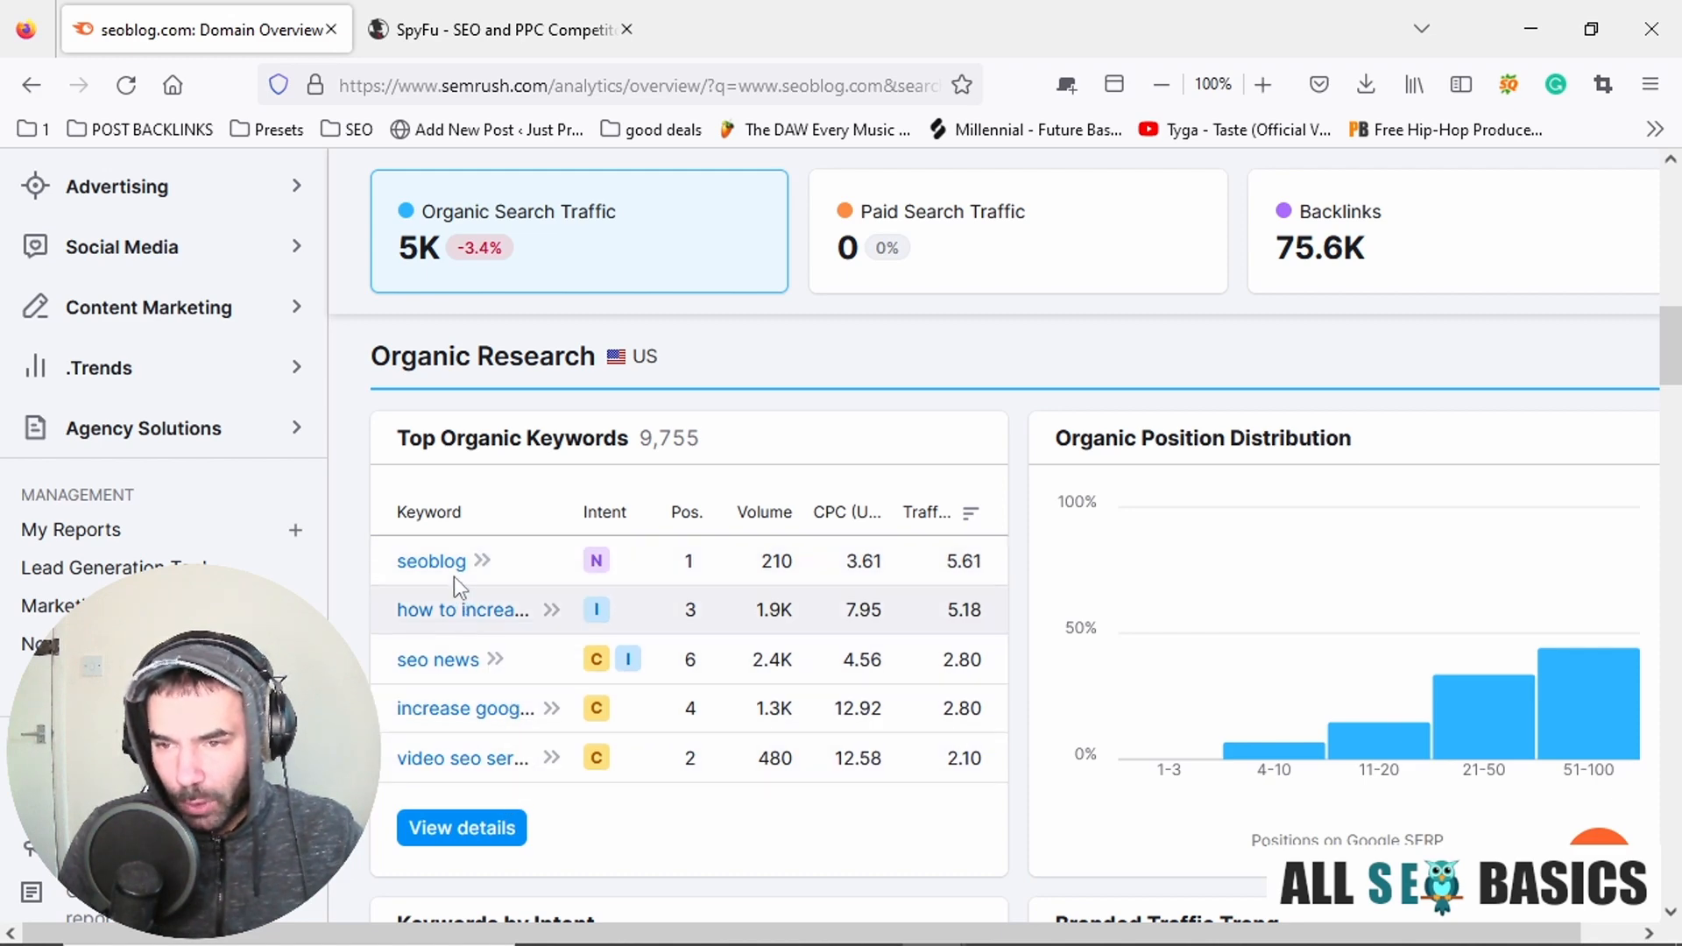
scroll(657, 666, up, 4)
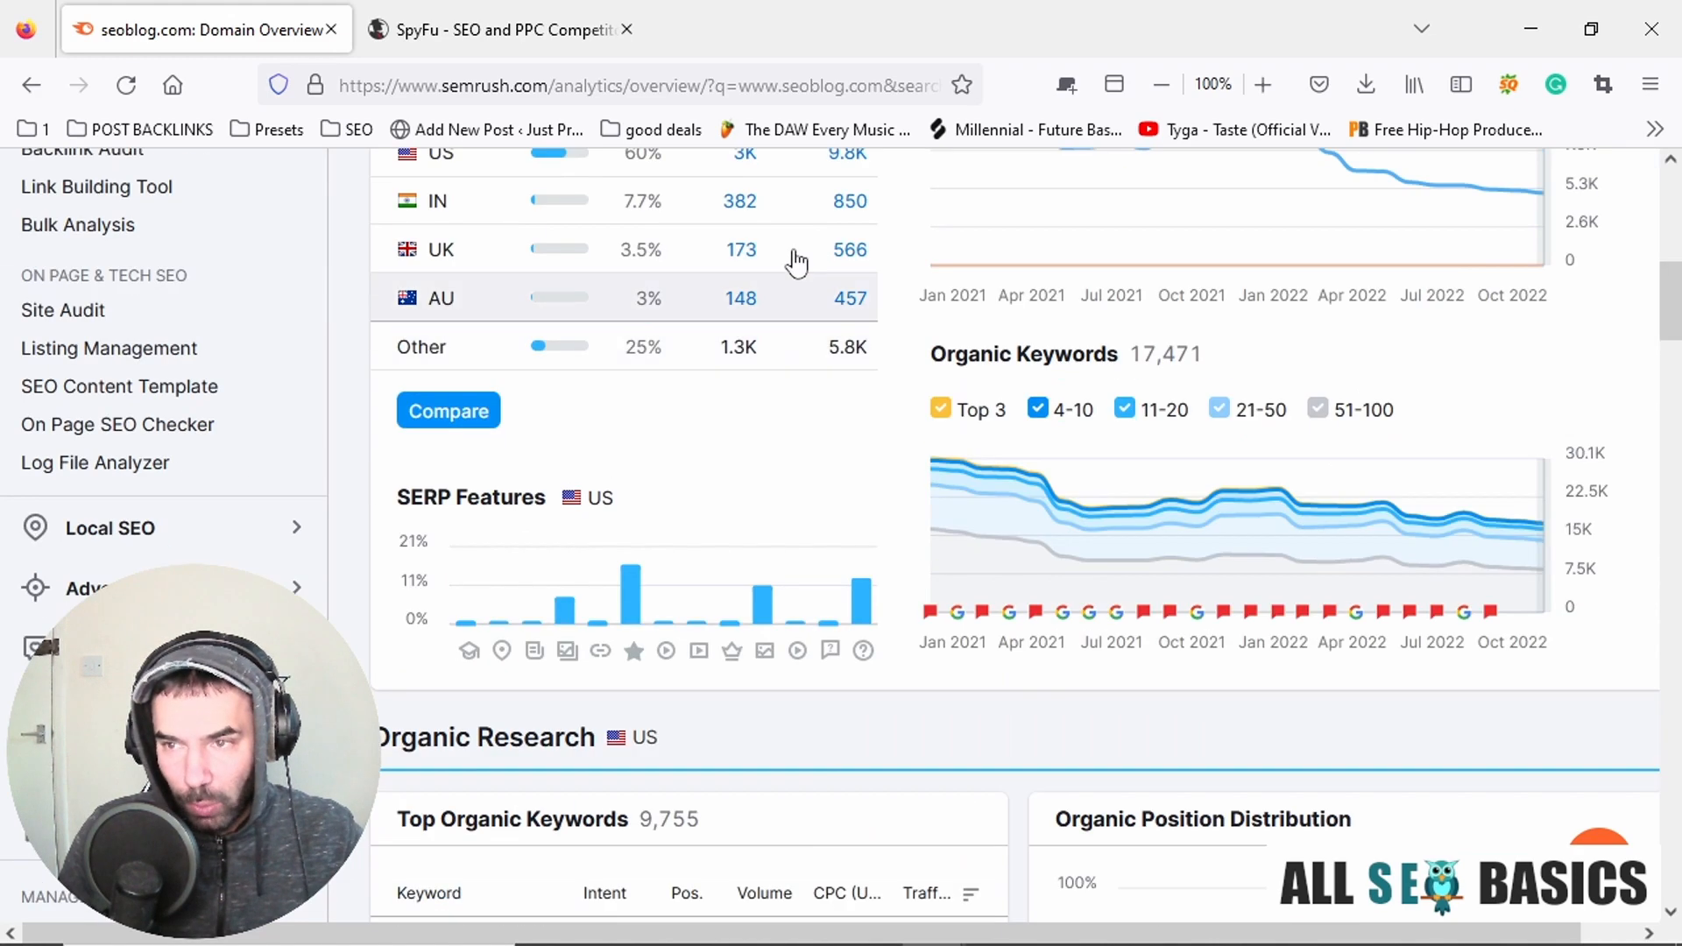
scroll(717, 551, down, 7)
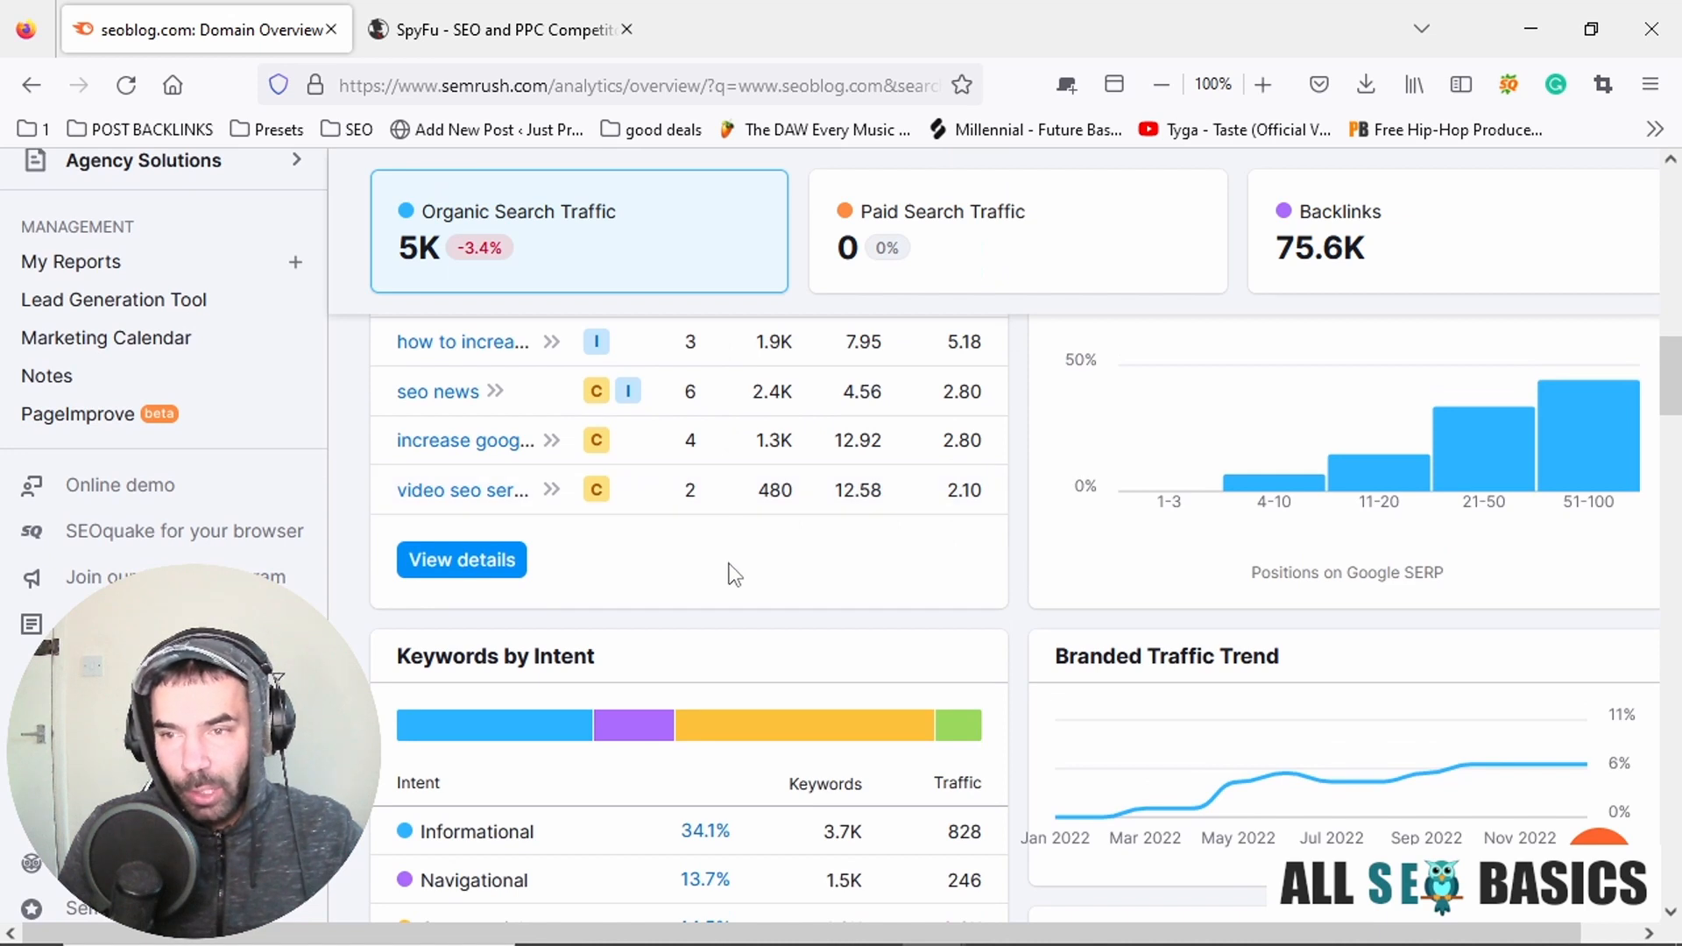
scroll(754, 648, up, 2)
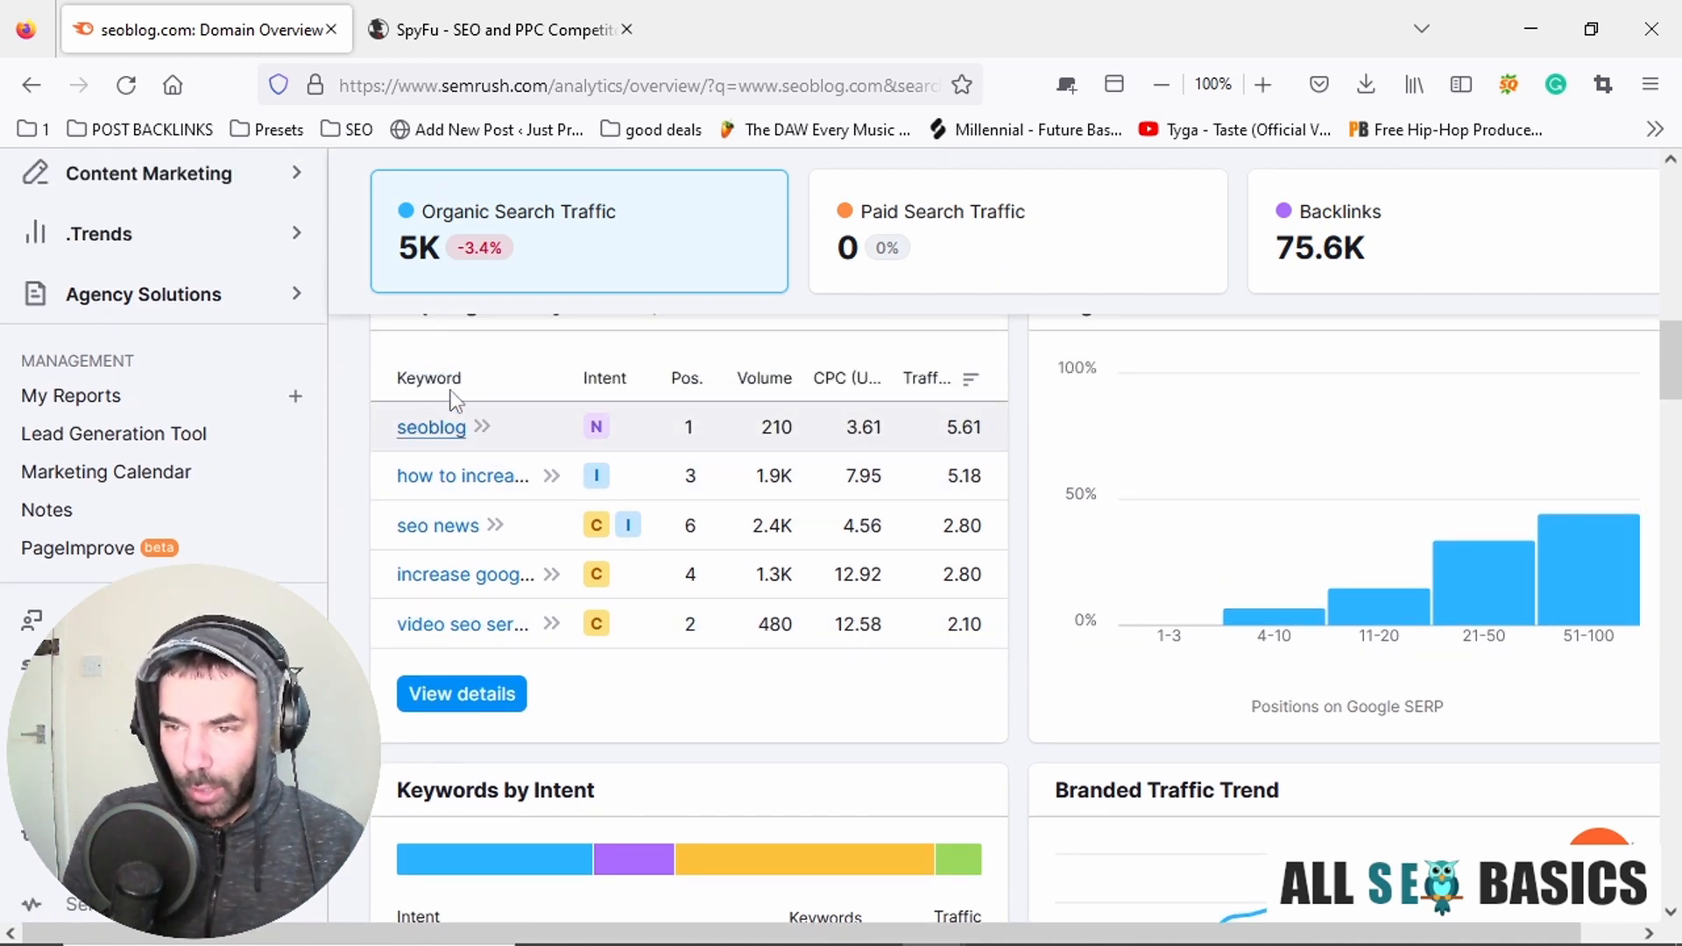
click(476, 706)
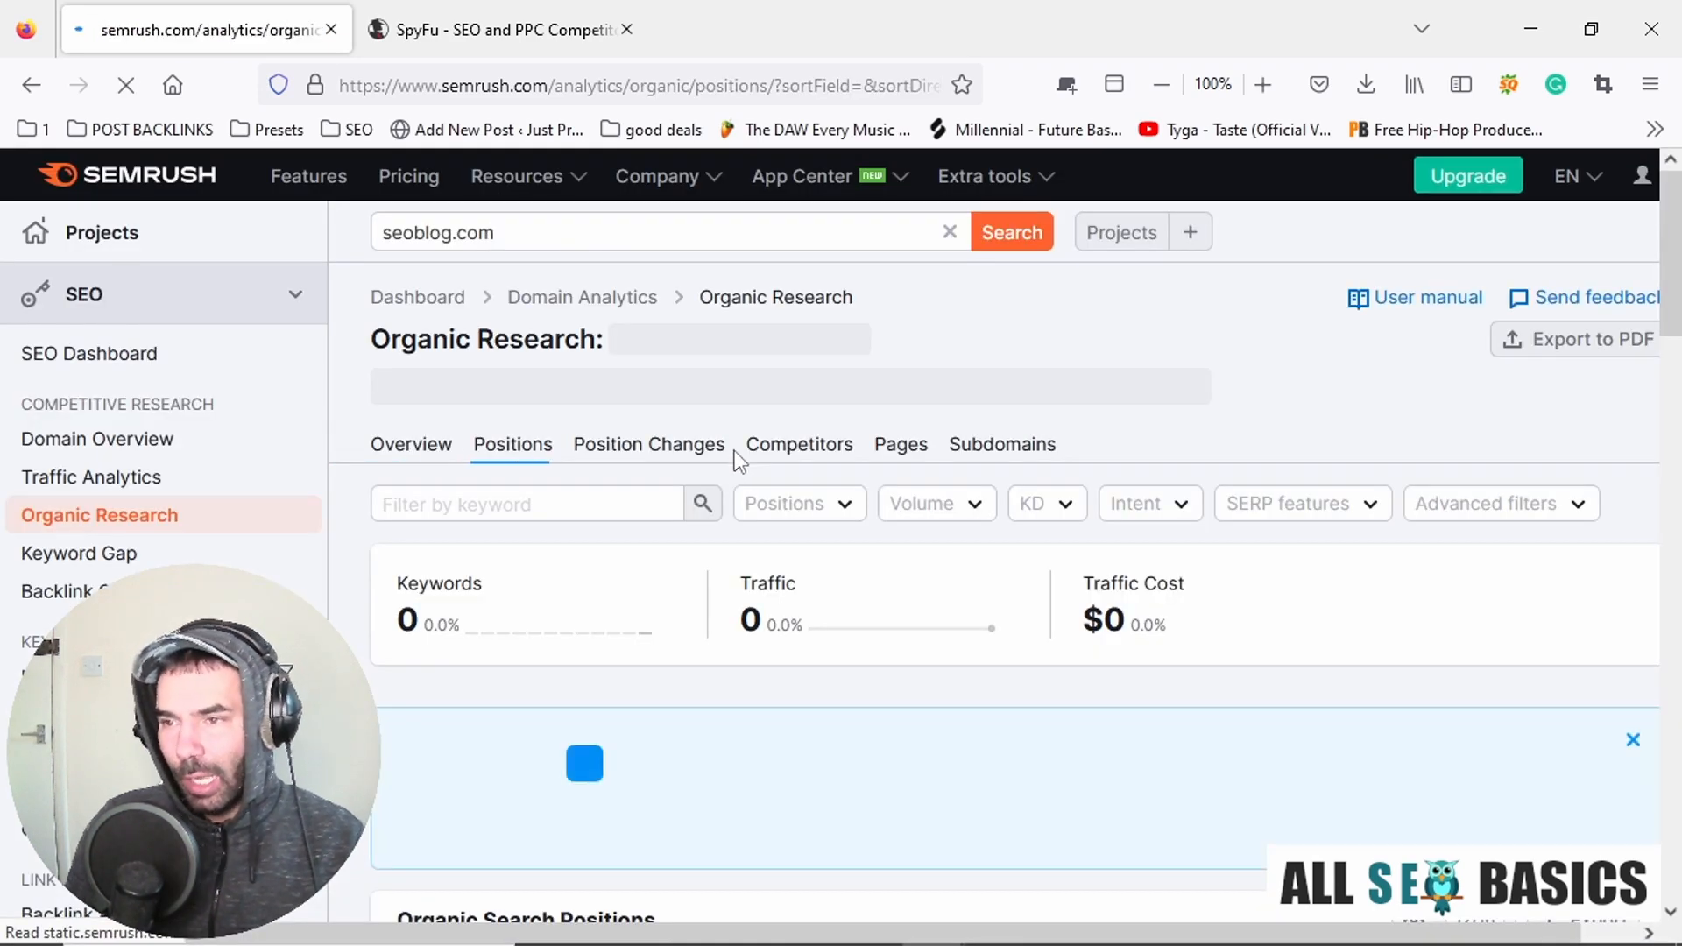
Examine seoblog.com's Organic Search Positions table, comparing keywords by traffic, volume, SERP features and keyword difficulty.
scroll(1270, 473, down, 6)
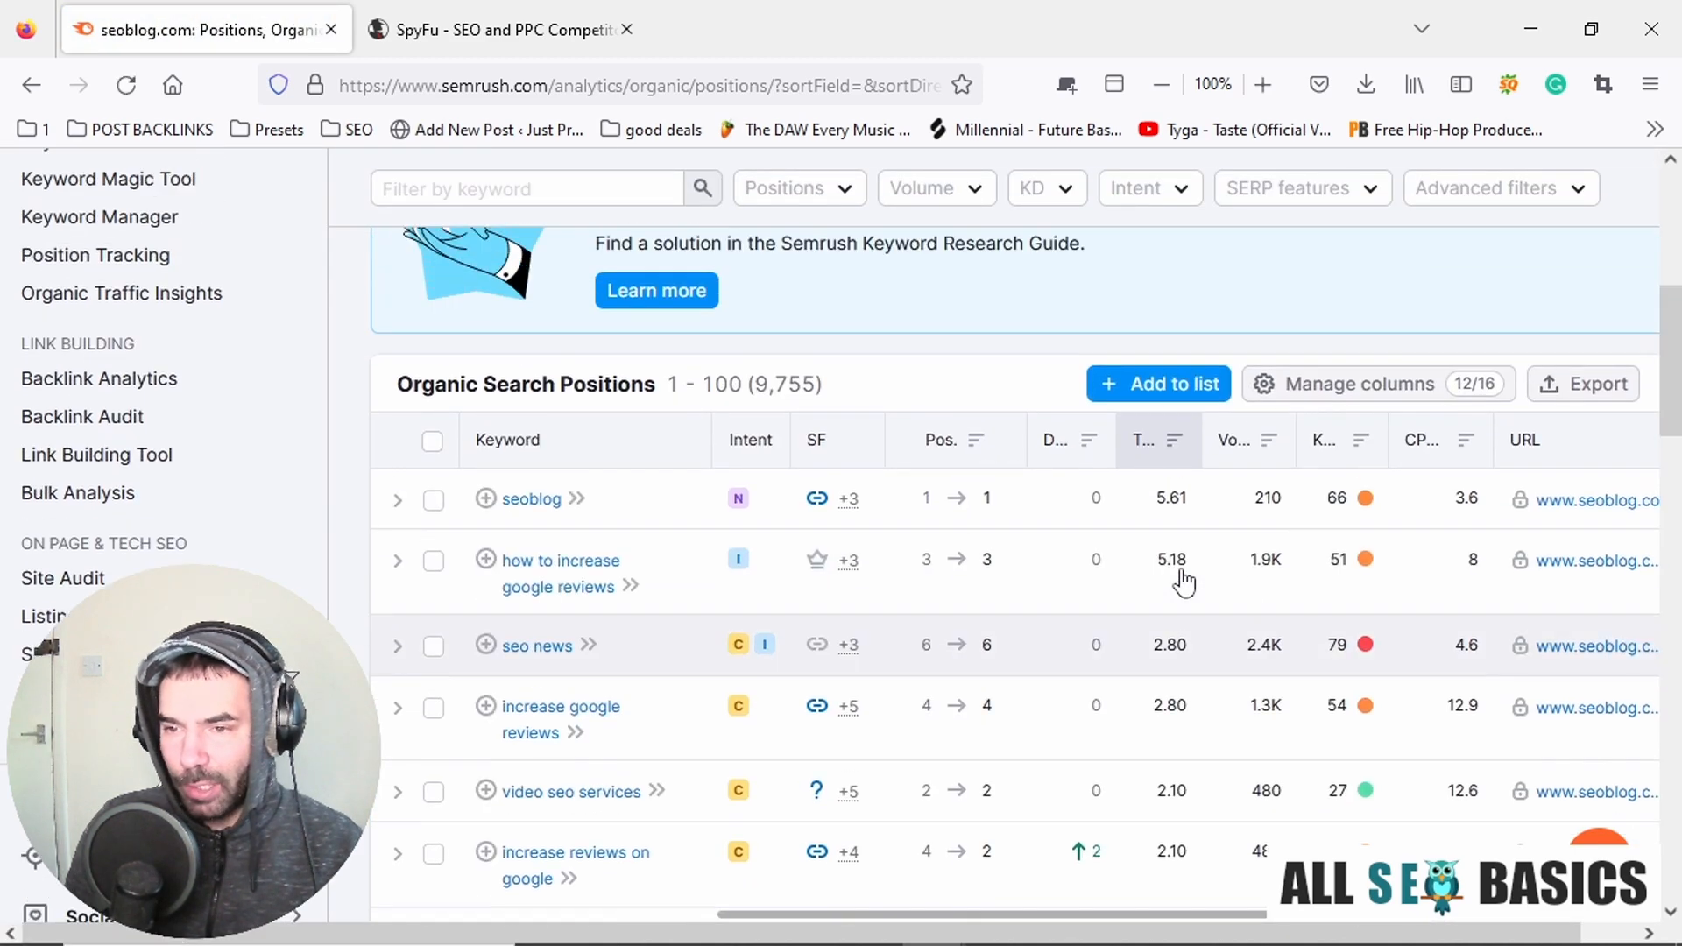
scroll(1183, 580, down, 8)
scroll(913, 594, up, 2)
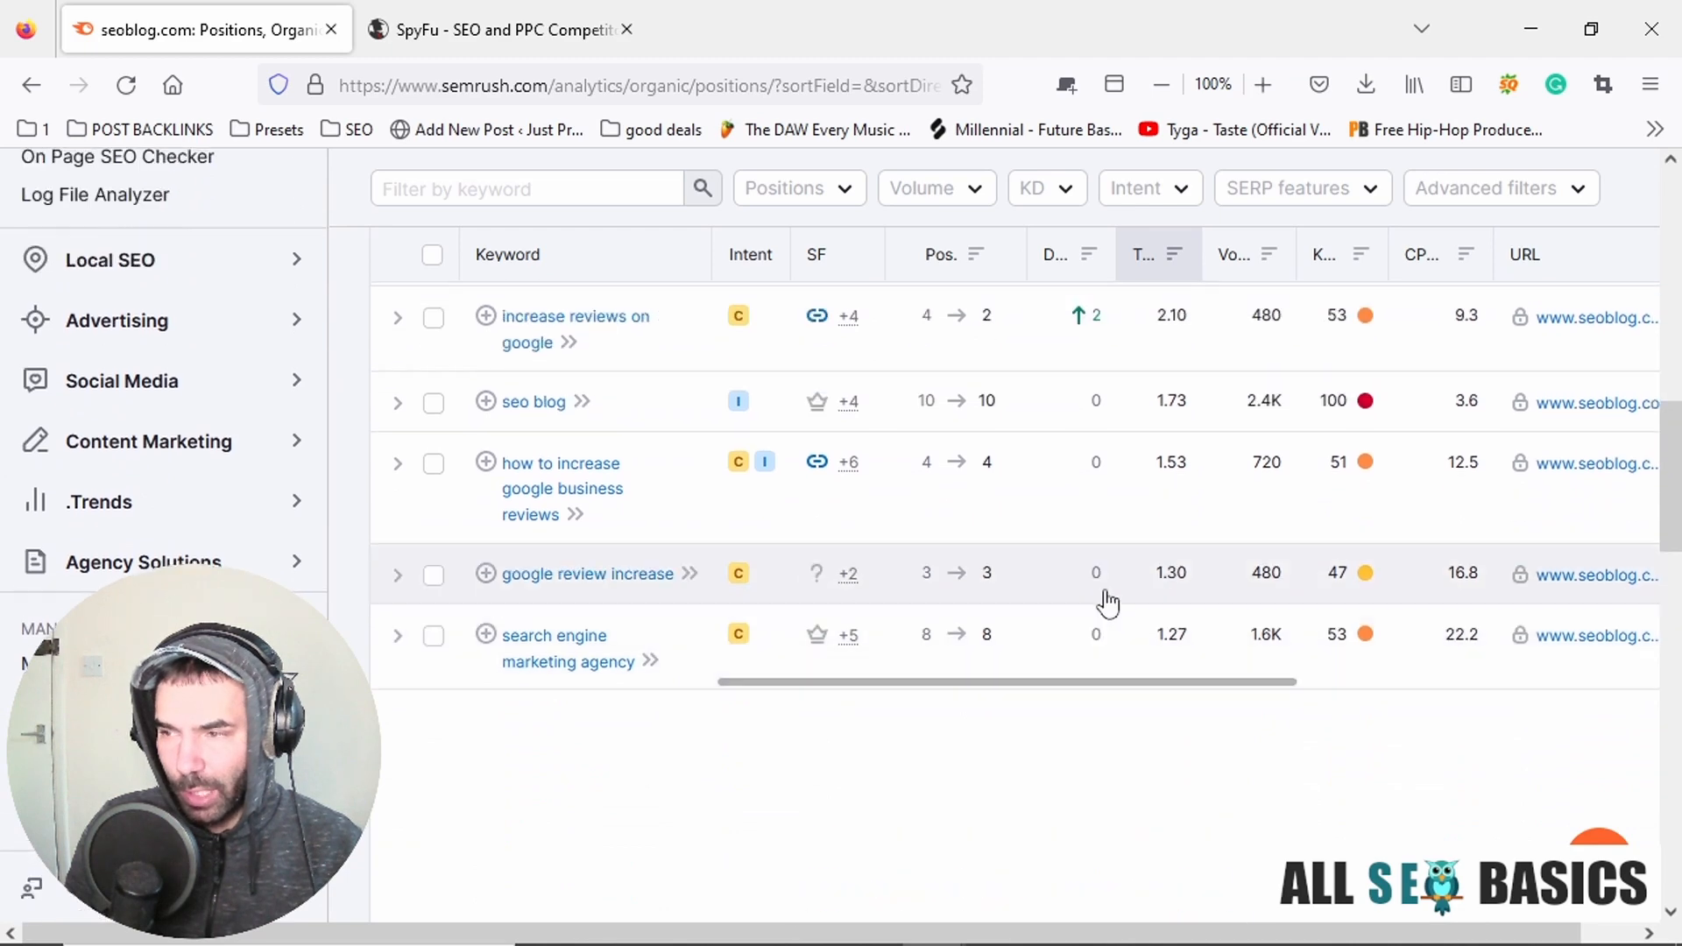
scroll(1109, 603, up, 6)
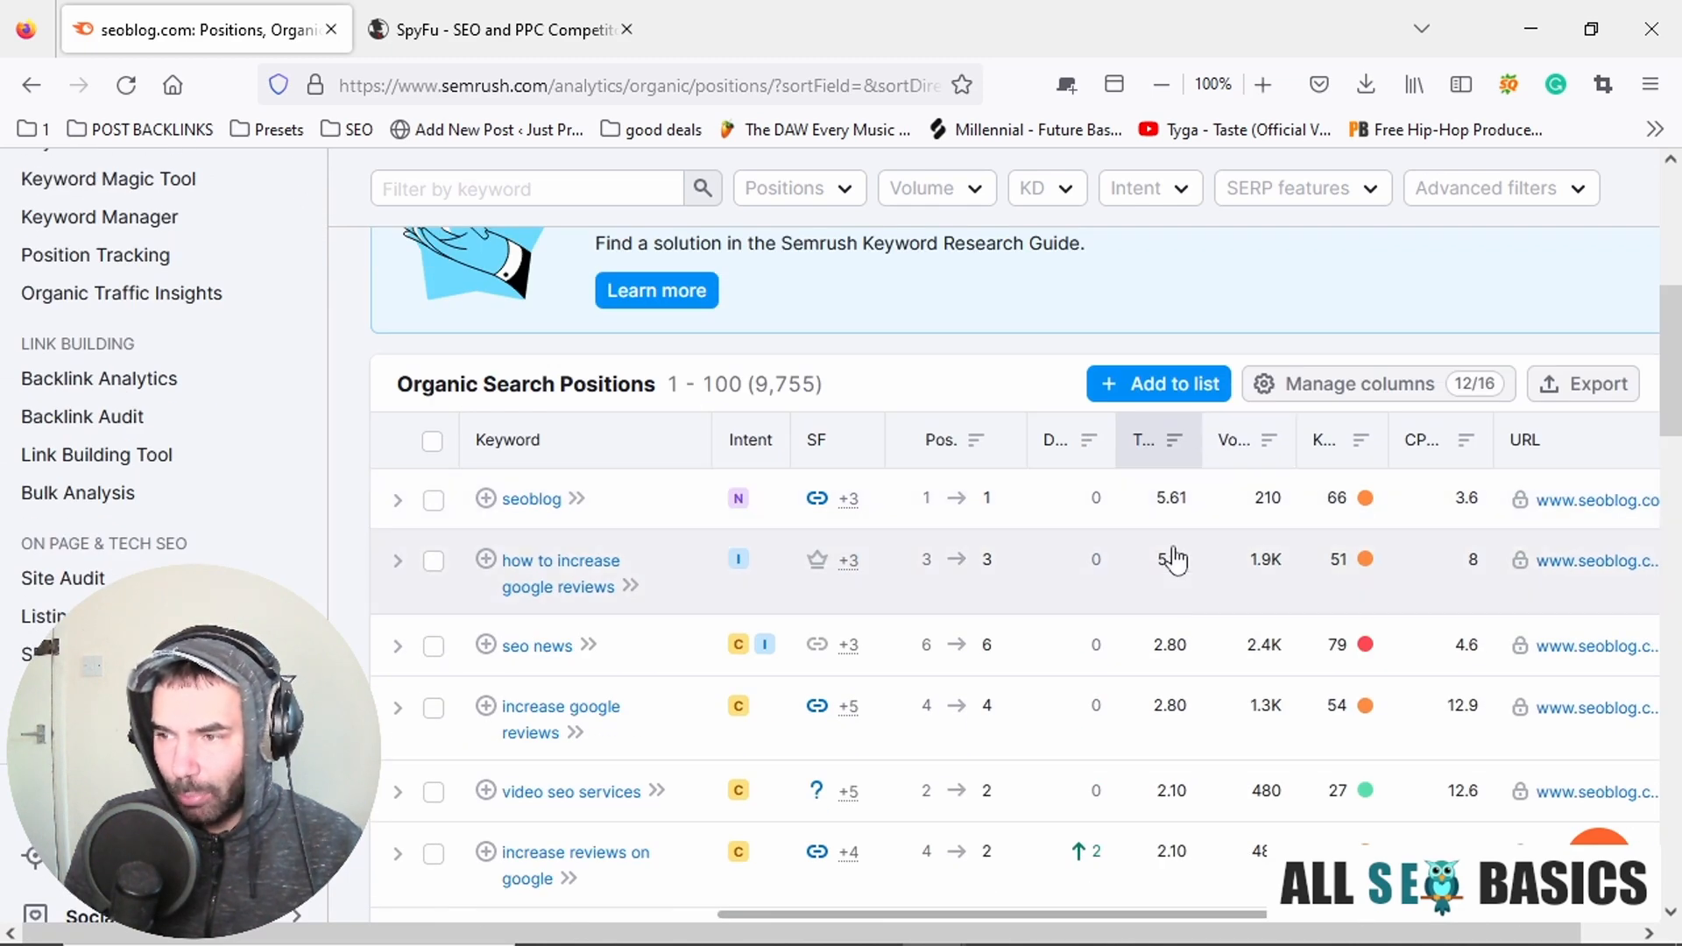
scroll(1176, 570, down, 5)
scroll(1174, 613, up, 4)
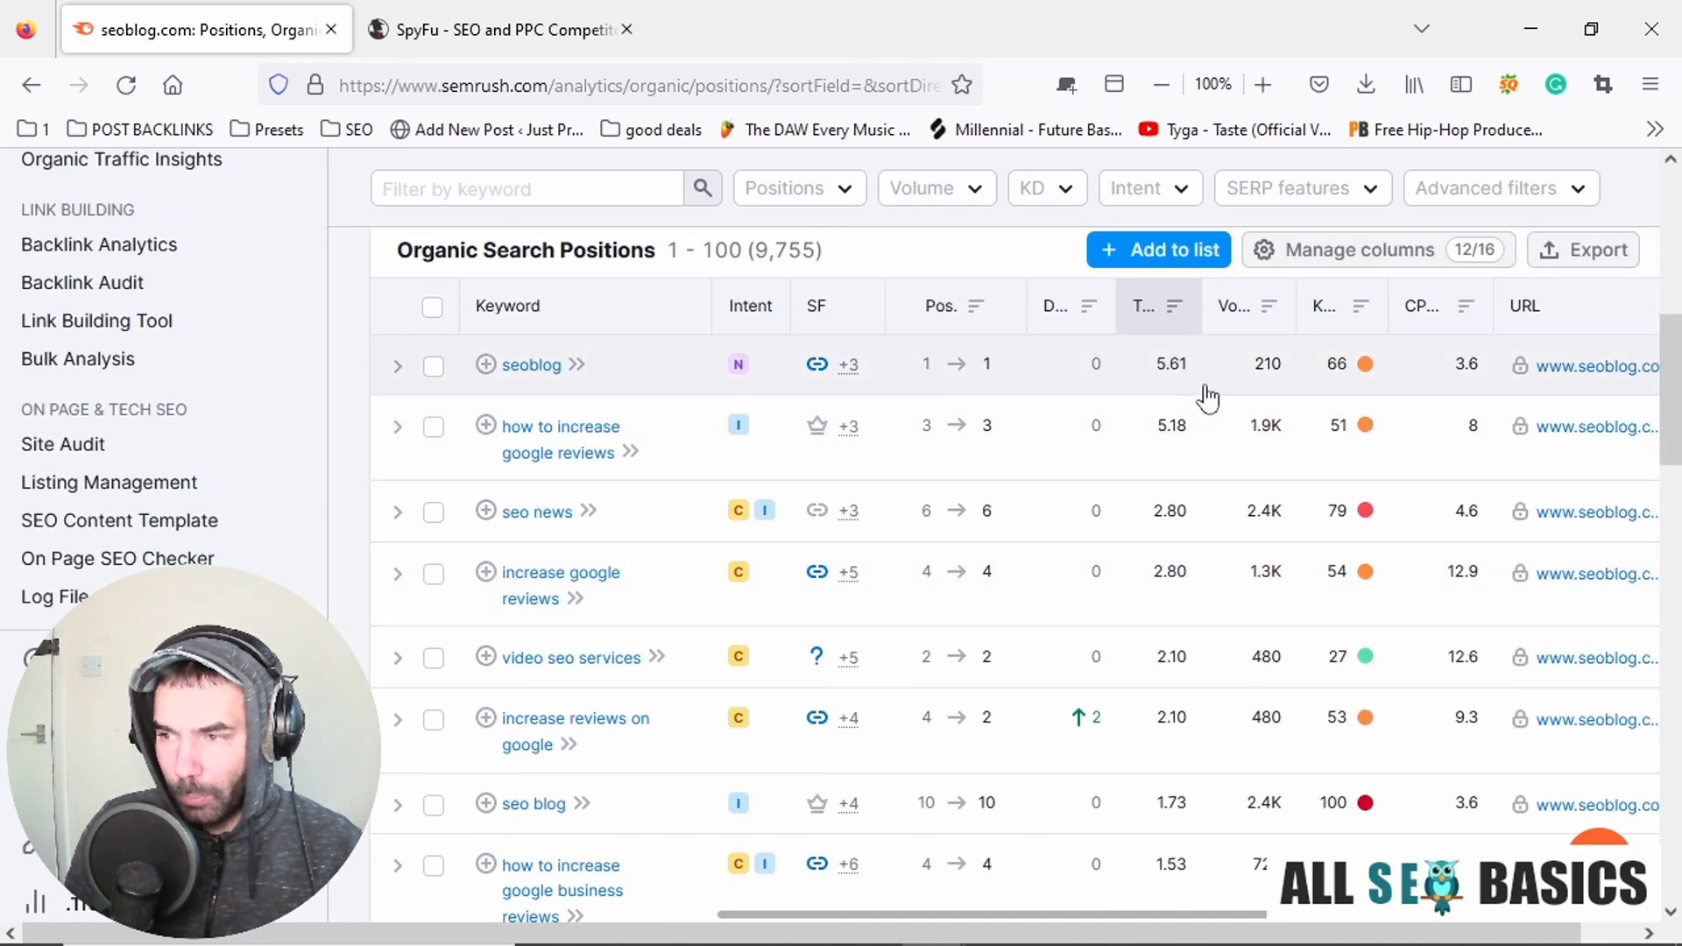
scroll(673, 394, up, 4)
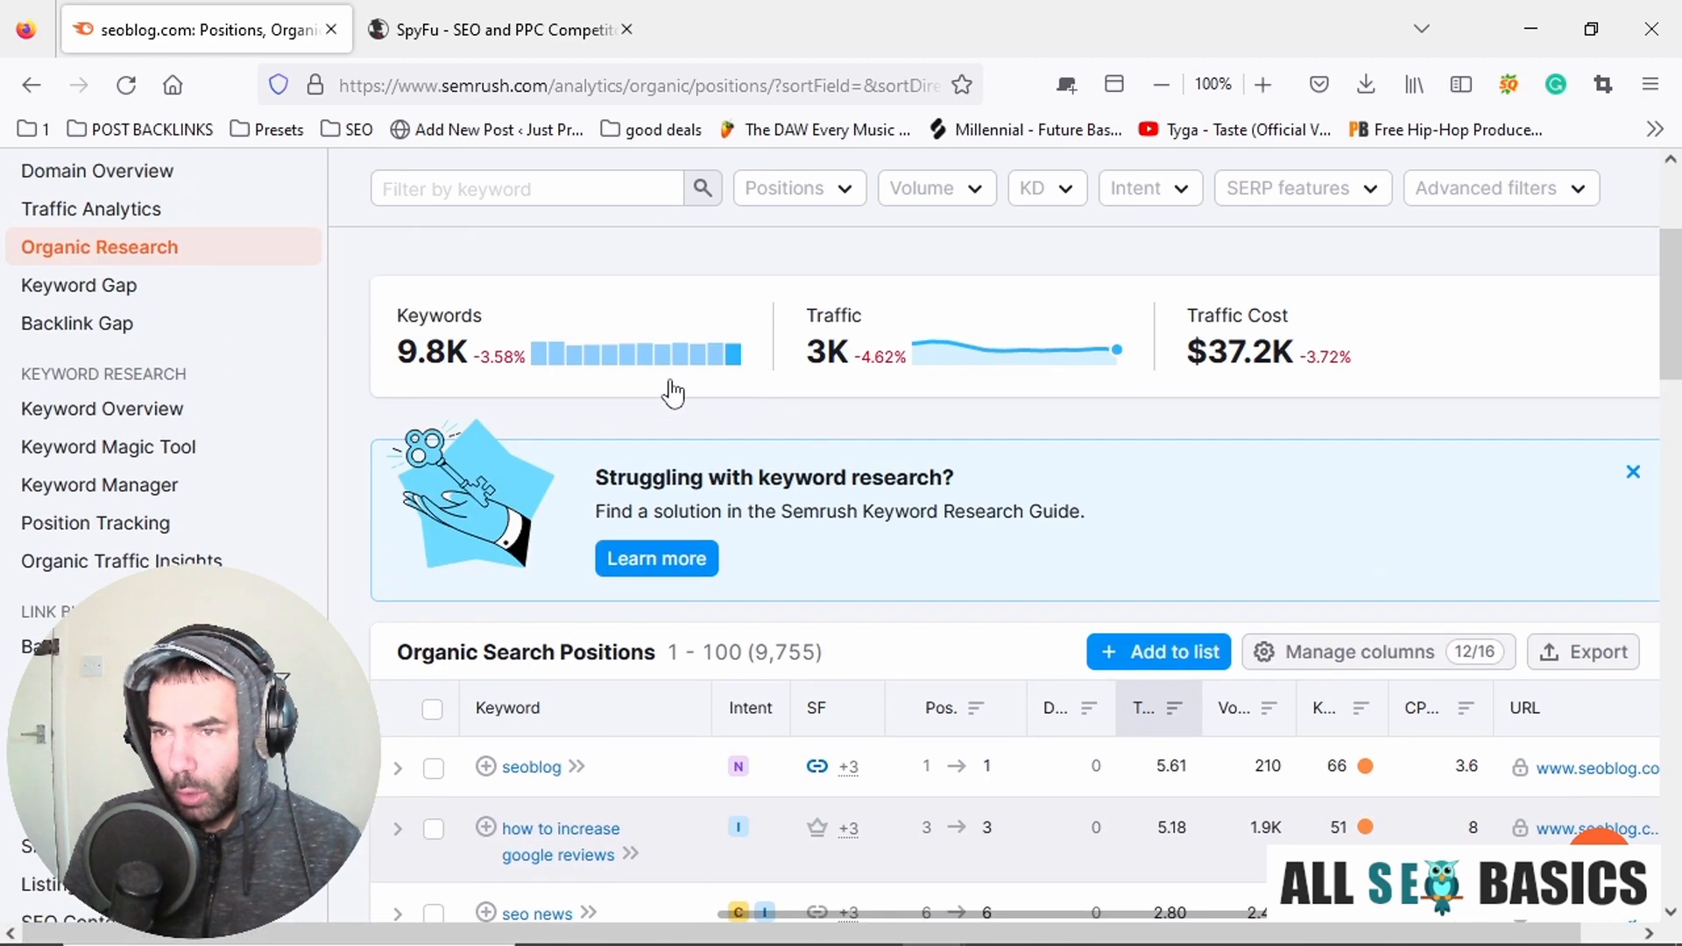
scroll(601, 443, up, 3)
scroll(638, 648, down, 4)
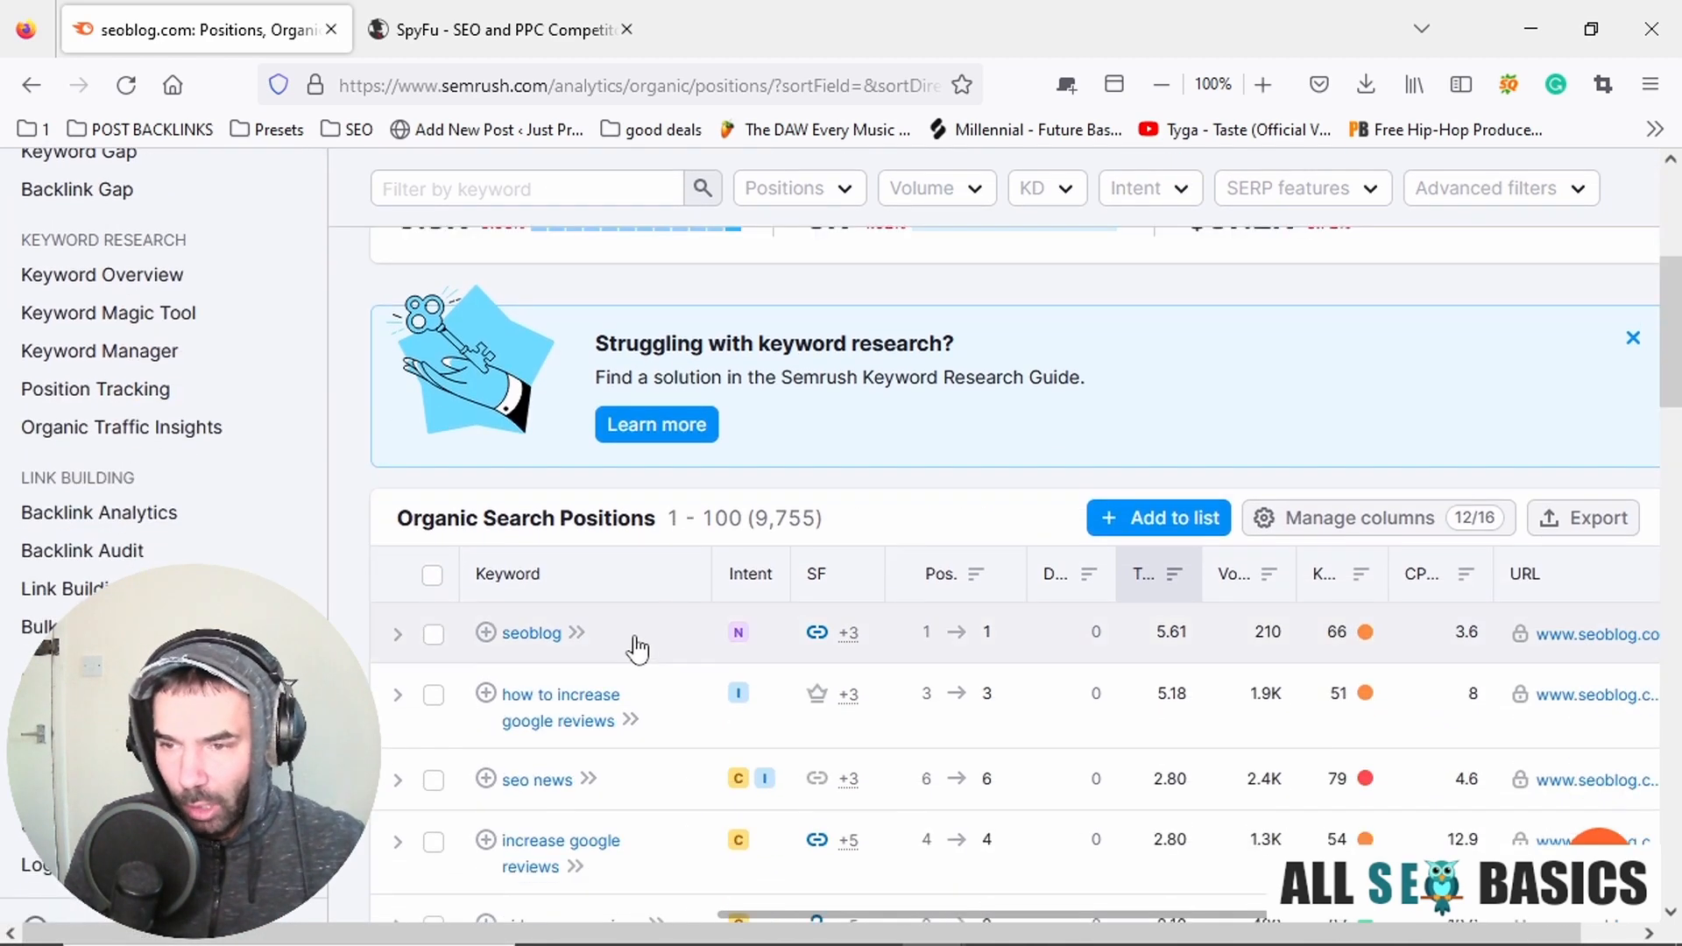
scroll(637, 648, down, 2)
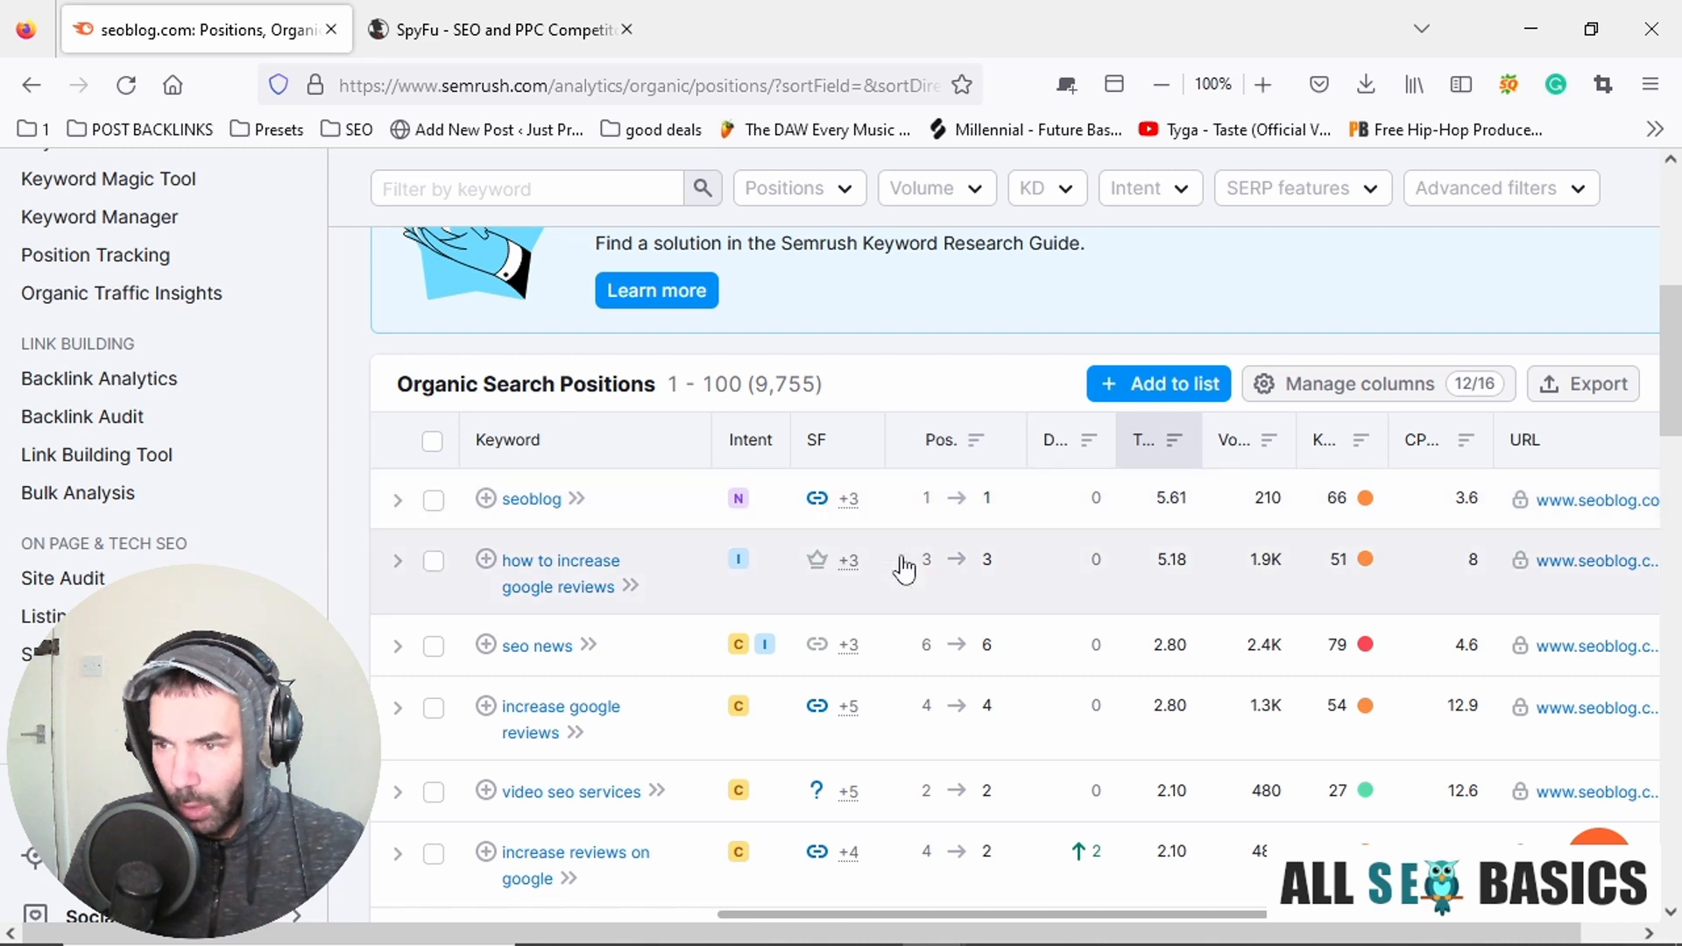
mouse_move(818, 443)
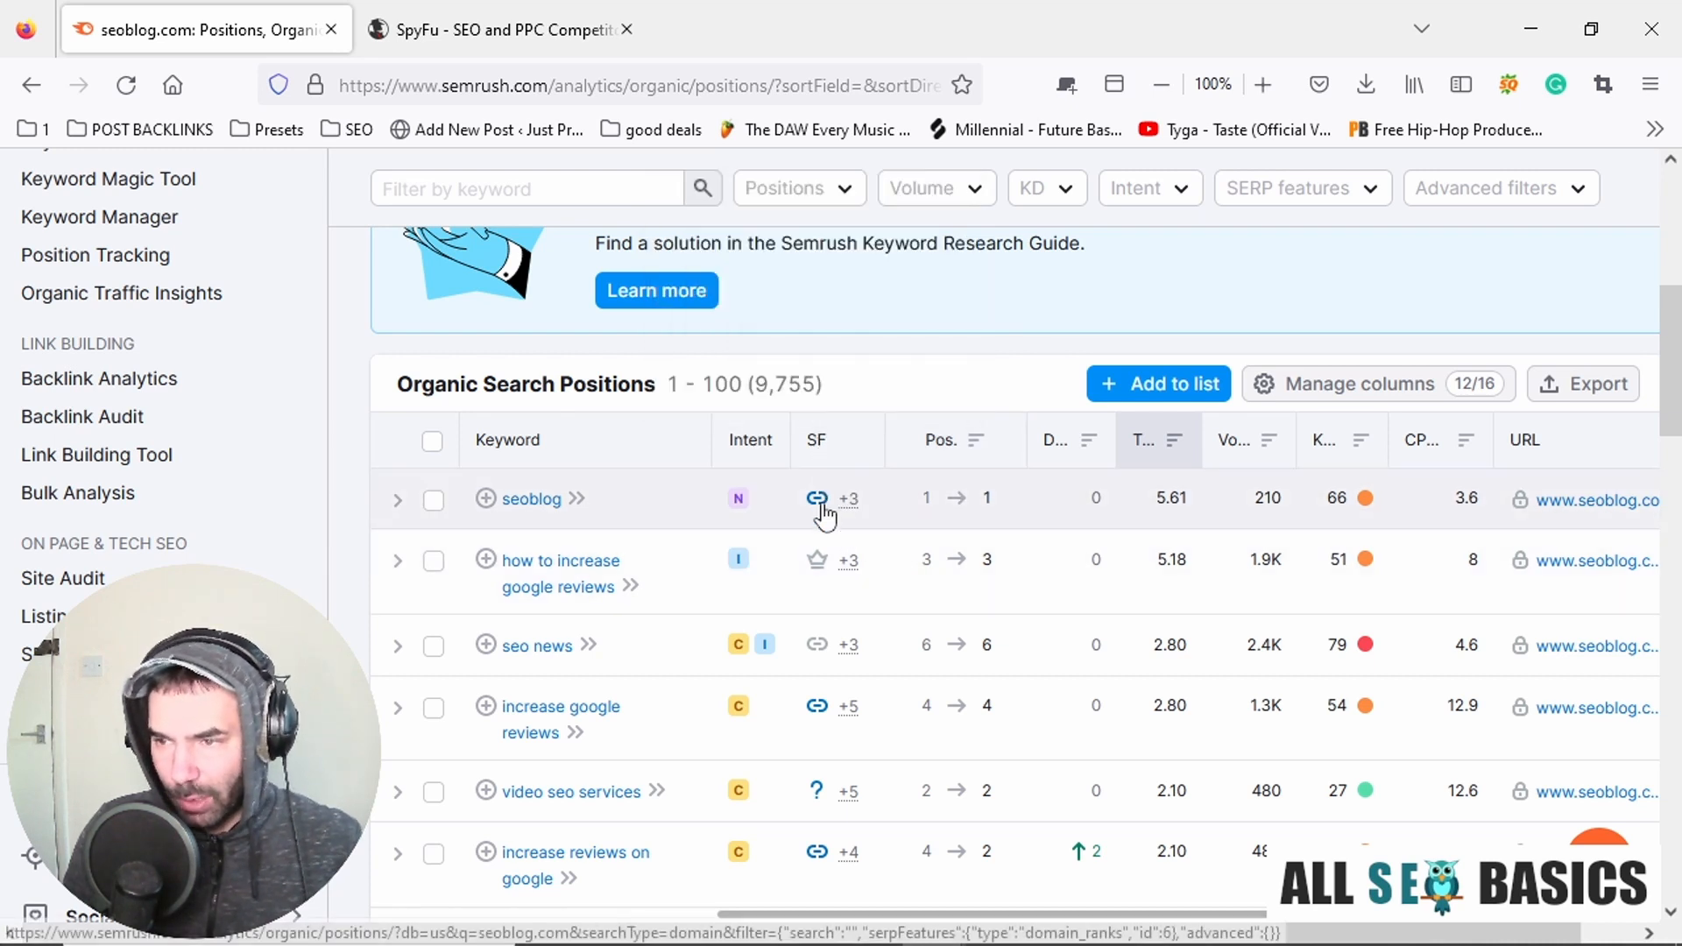
mouse_move(850, 508)
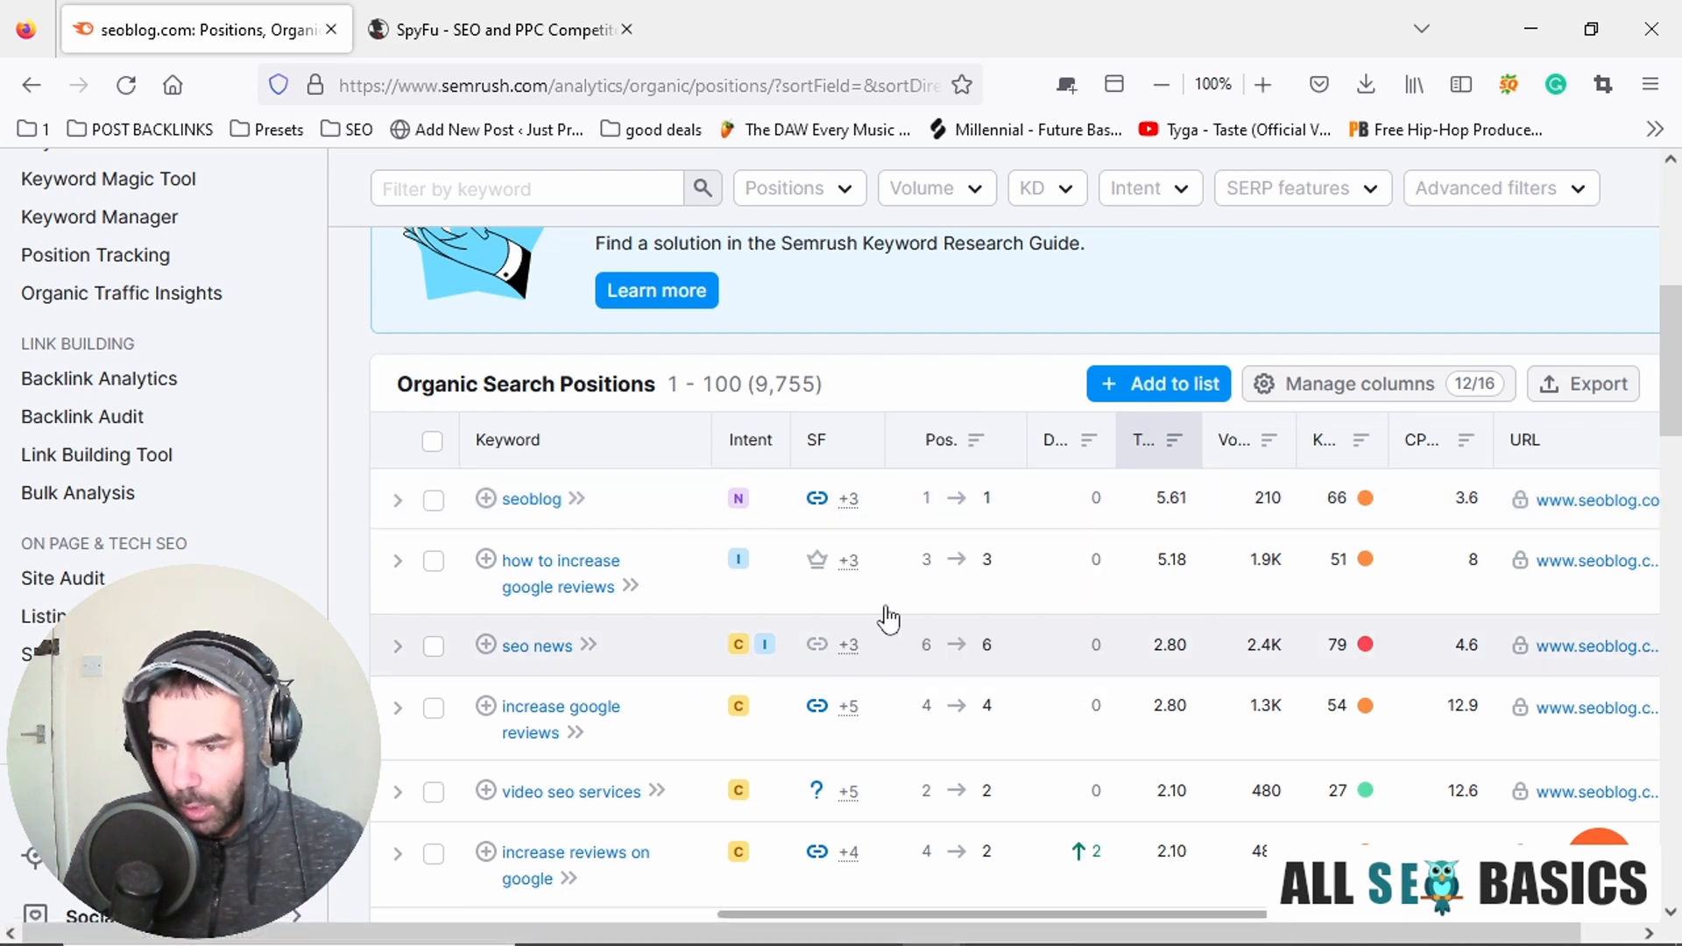
scroll(886, 578, up, 2)
scroll(670, 605, down, 3)
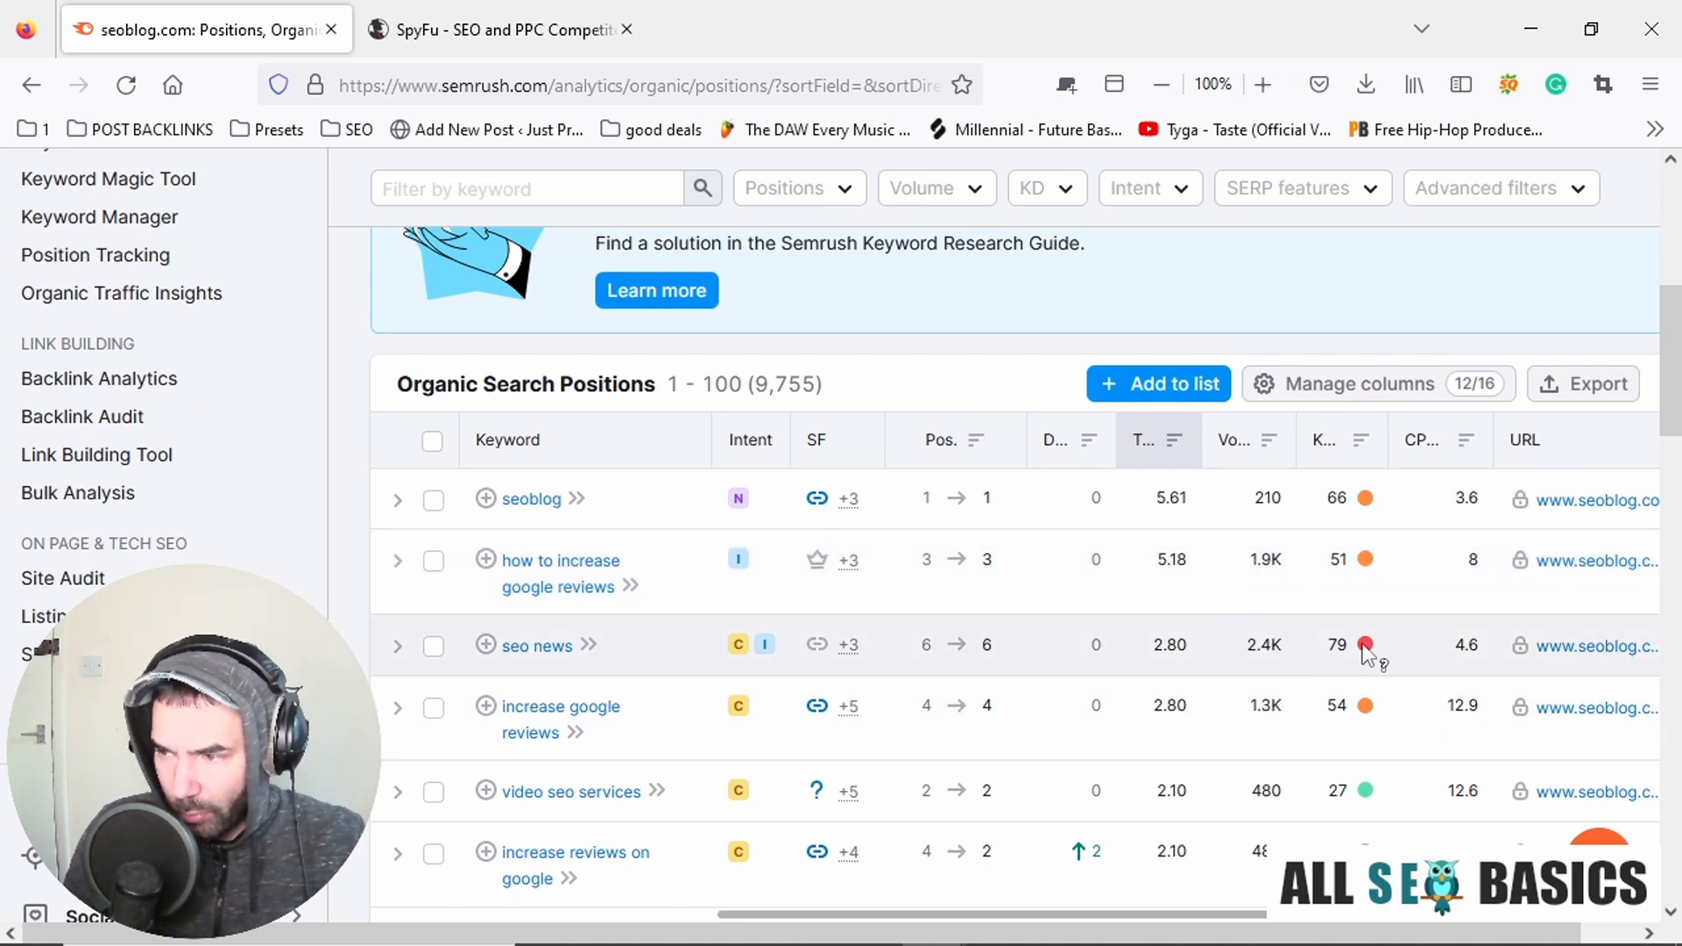
mouse_move(1364, 646)
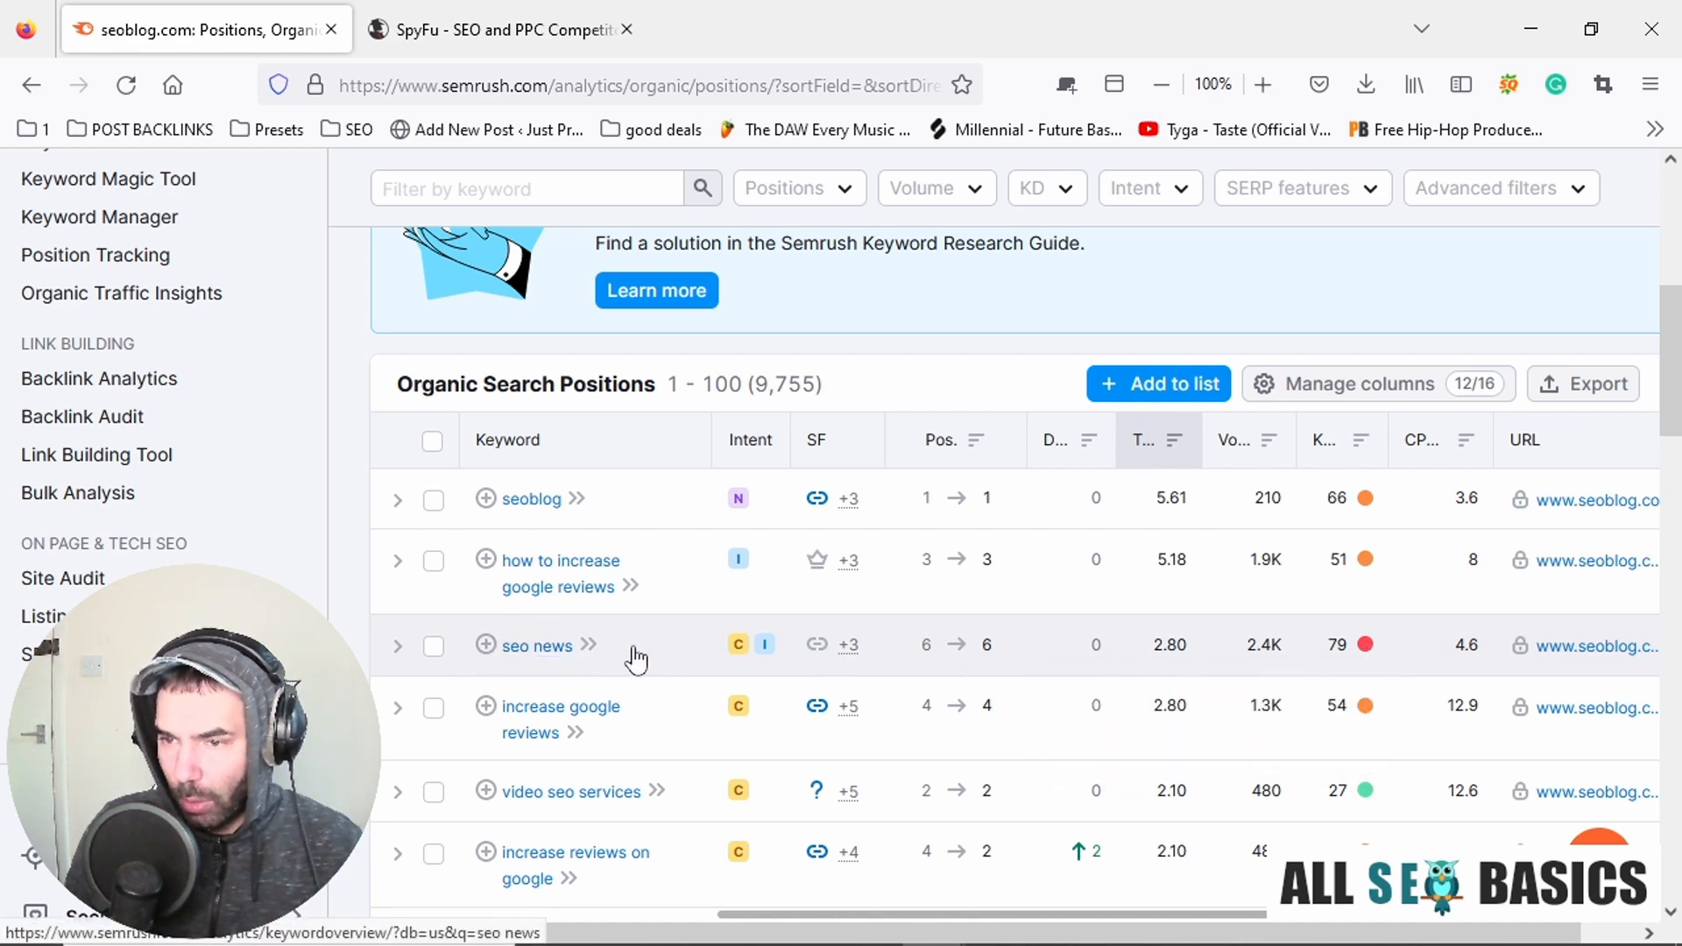
Switch to the untitled Notepad file and add "SEO NEWS" on its own line under the Keywords heading.
key(alt+Tab)
key(alt+Tab)
key(alt+Tab)
key(alt+Tab)
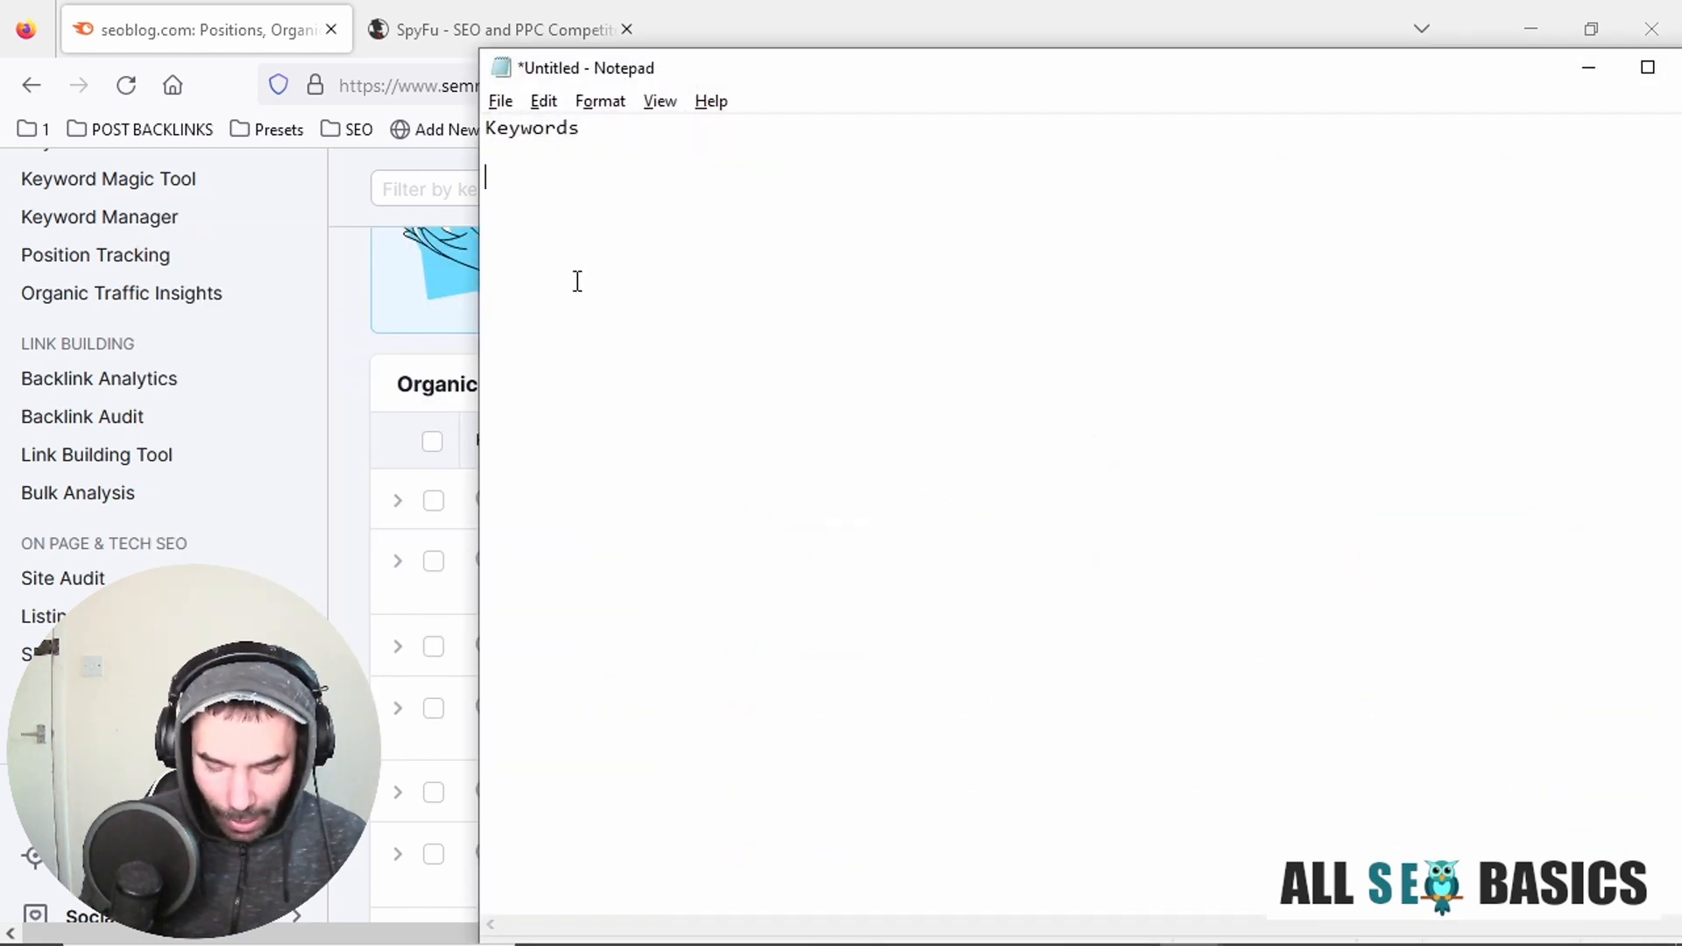
text(SEO NEWS)
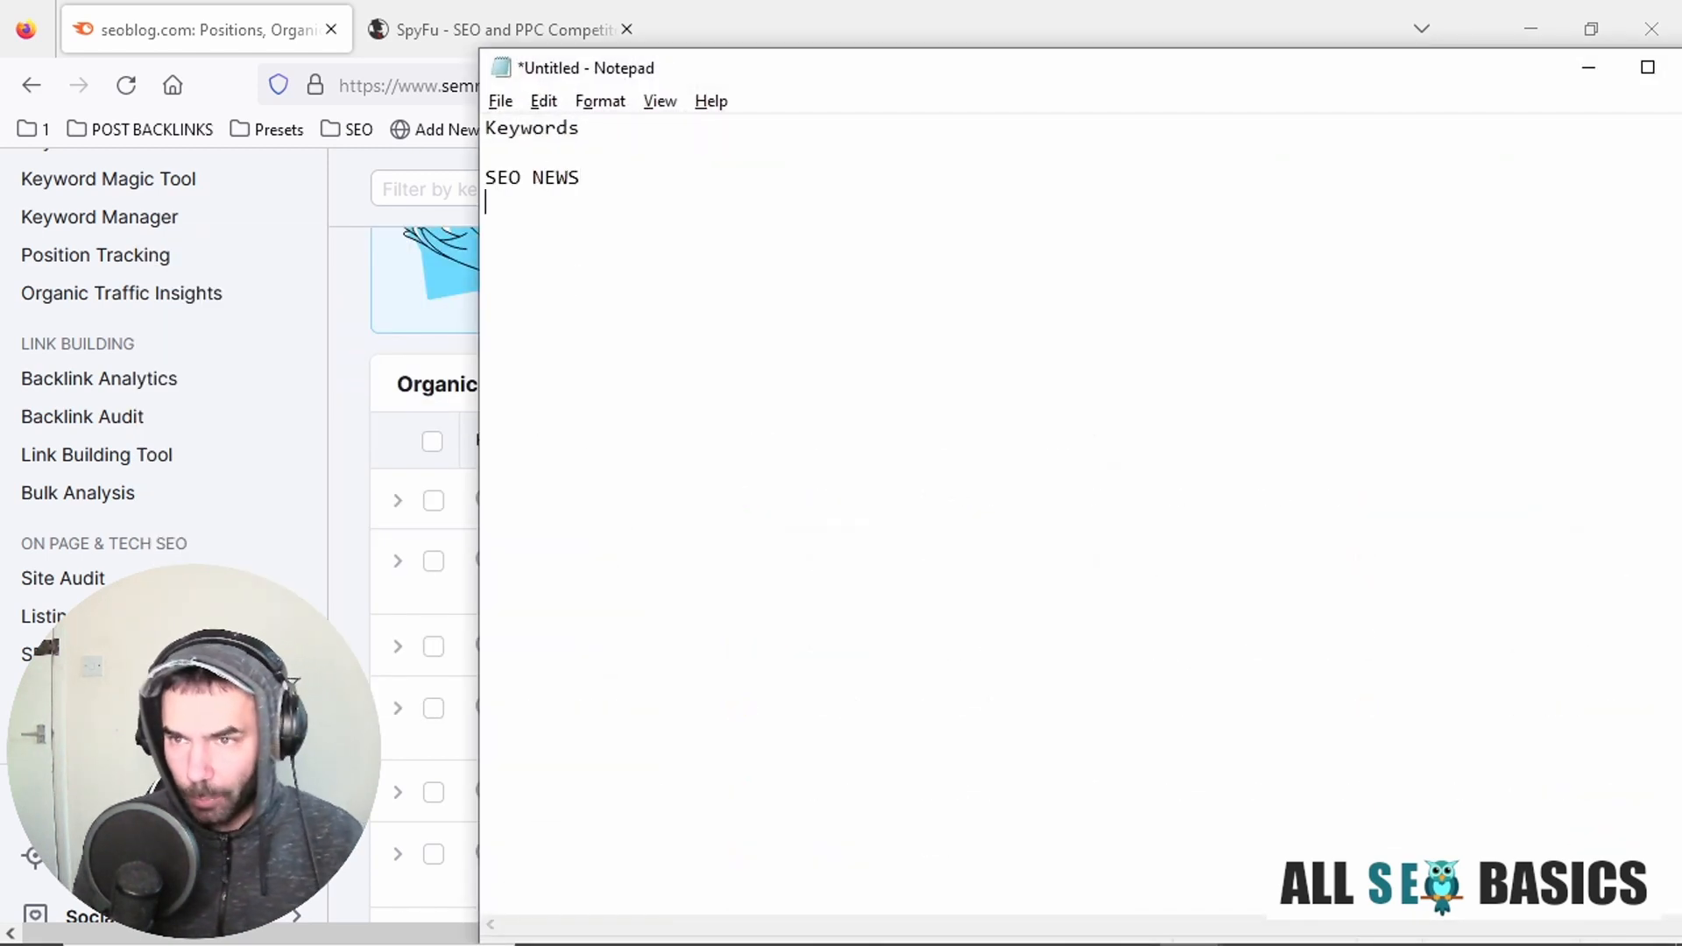
Switch back to Semrush in Firefox and look through the list of further countries for seoblog.com's organic research.
key(alt+Tab)
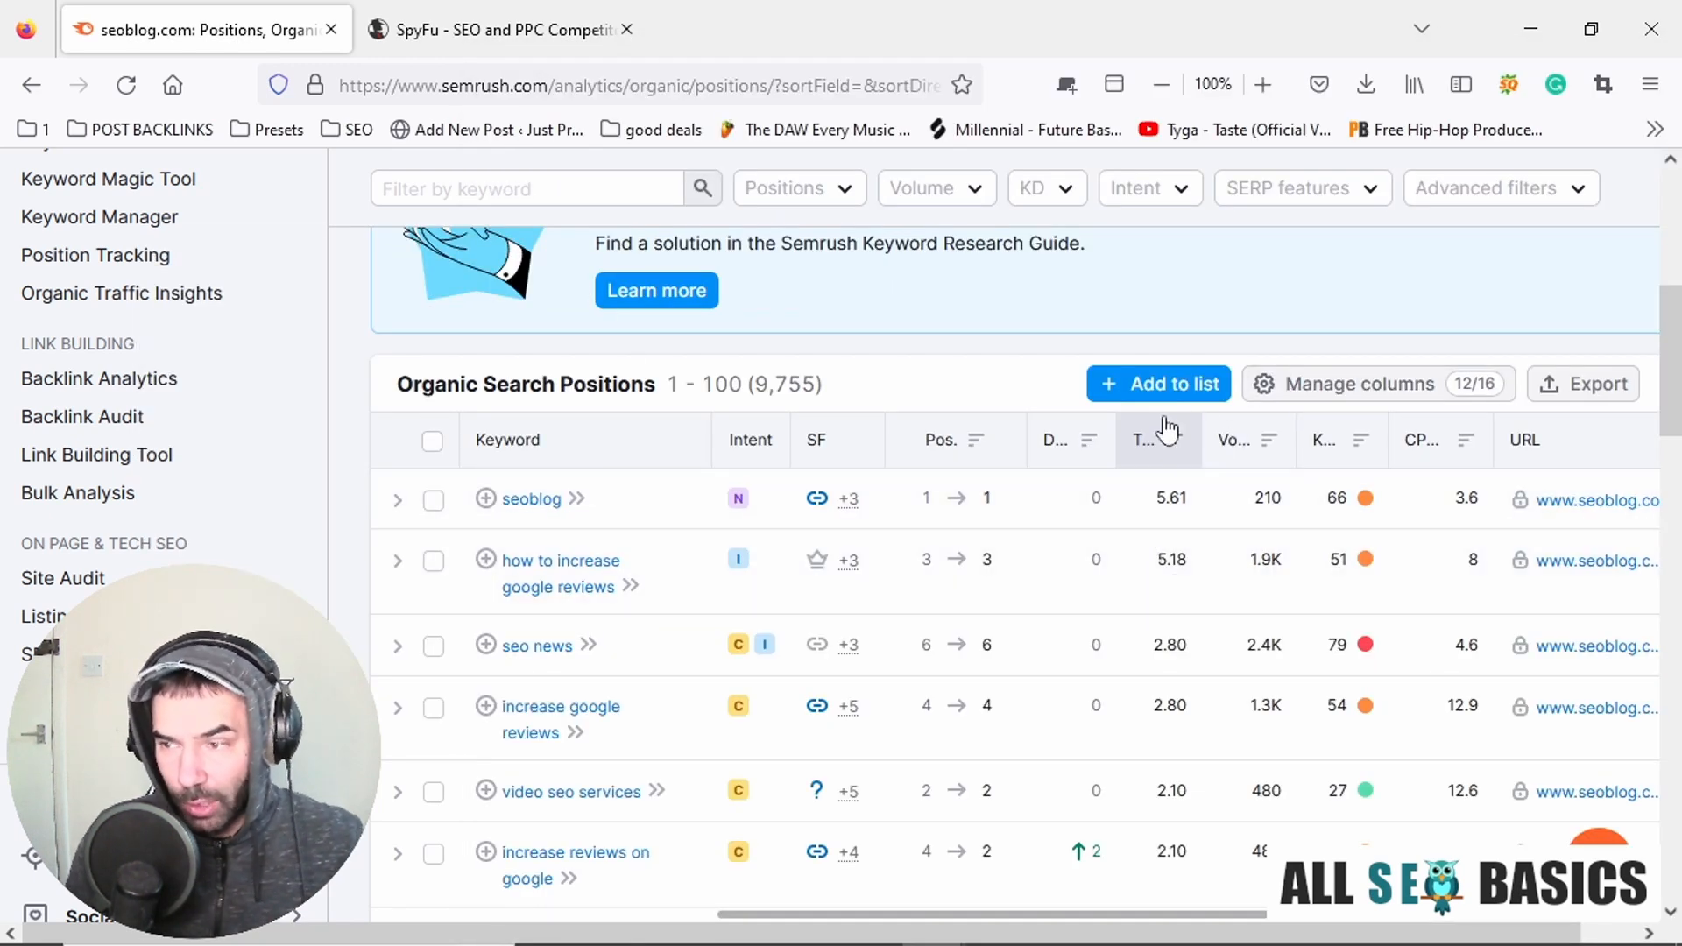
scroll(1149, 740, up, 2)
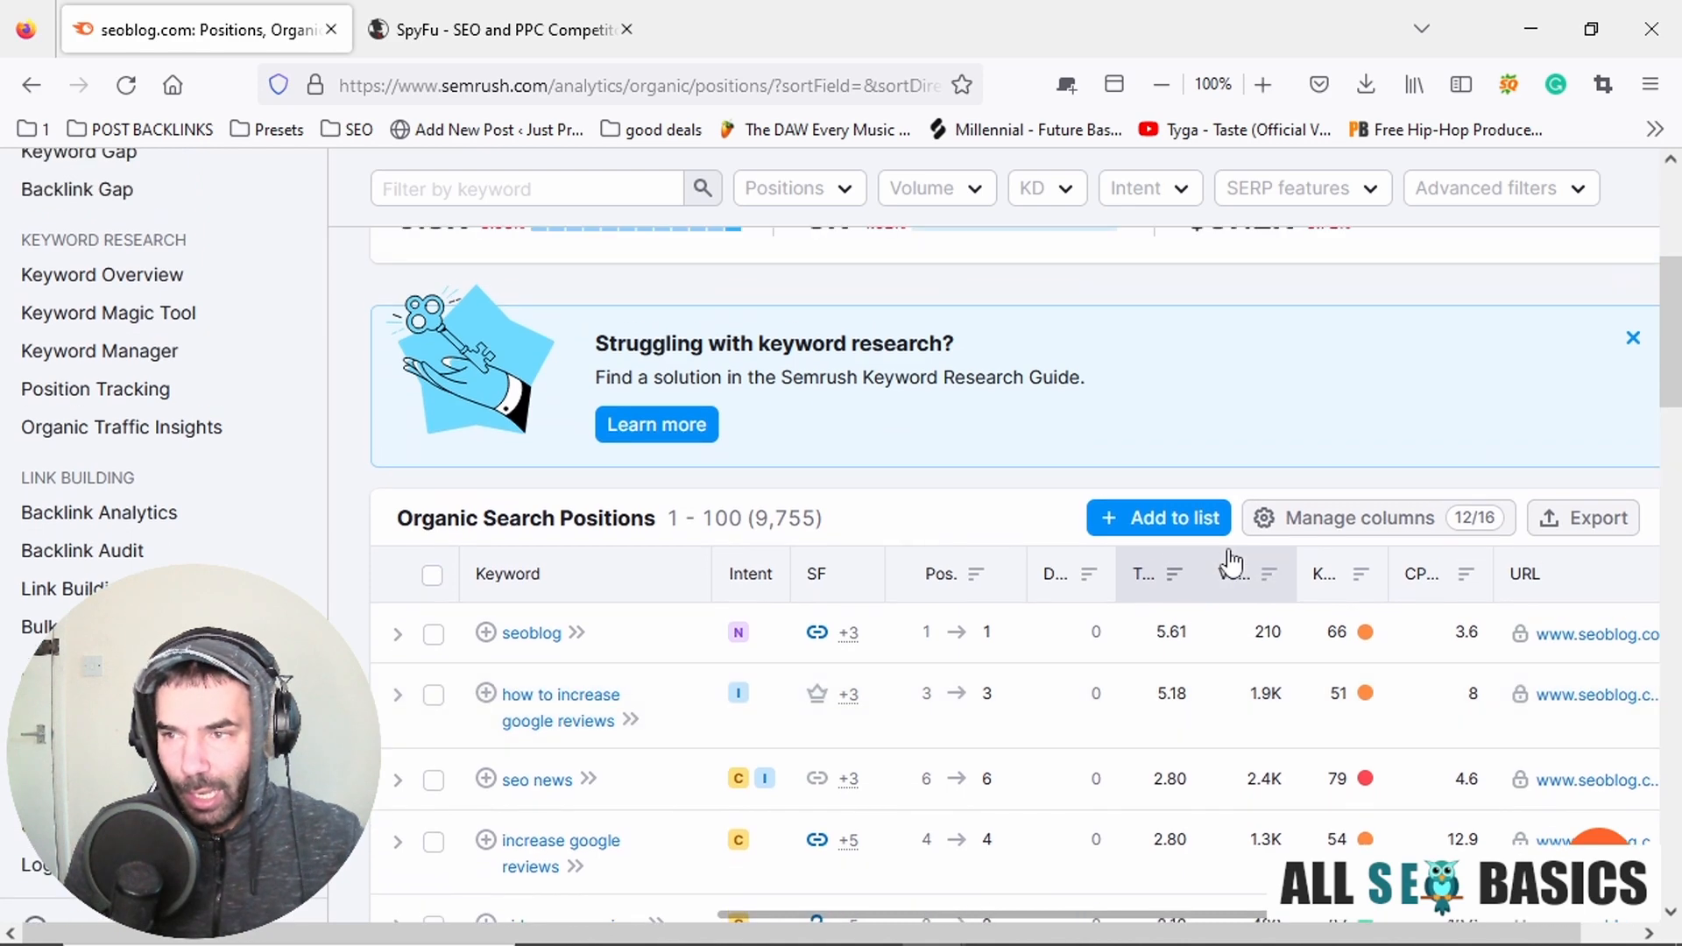
scroll(1231, 561, up, 3)
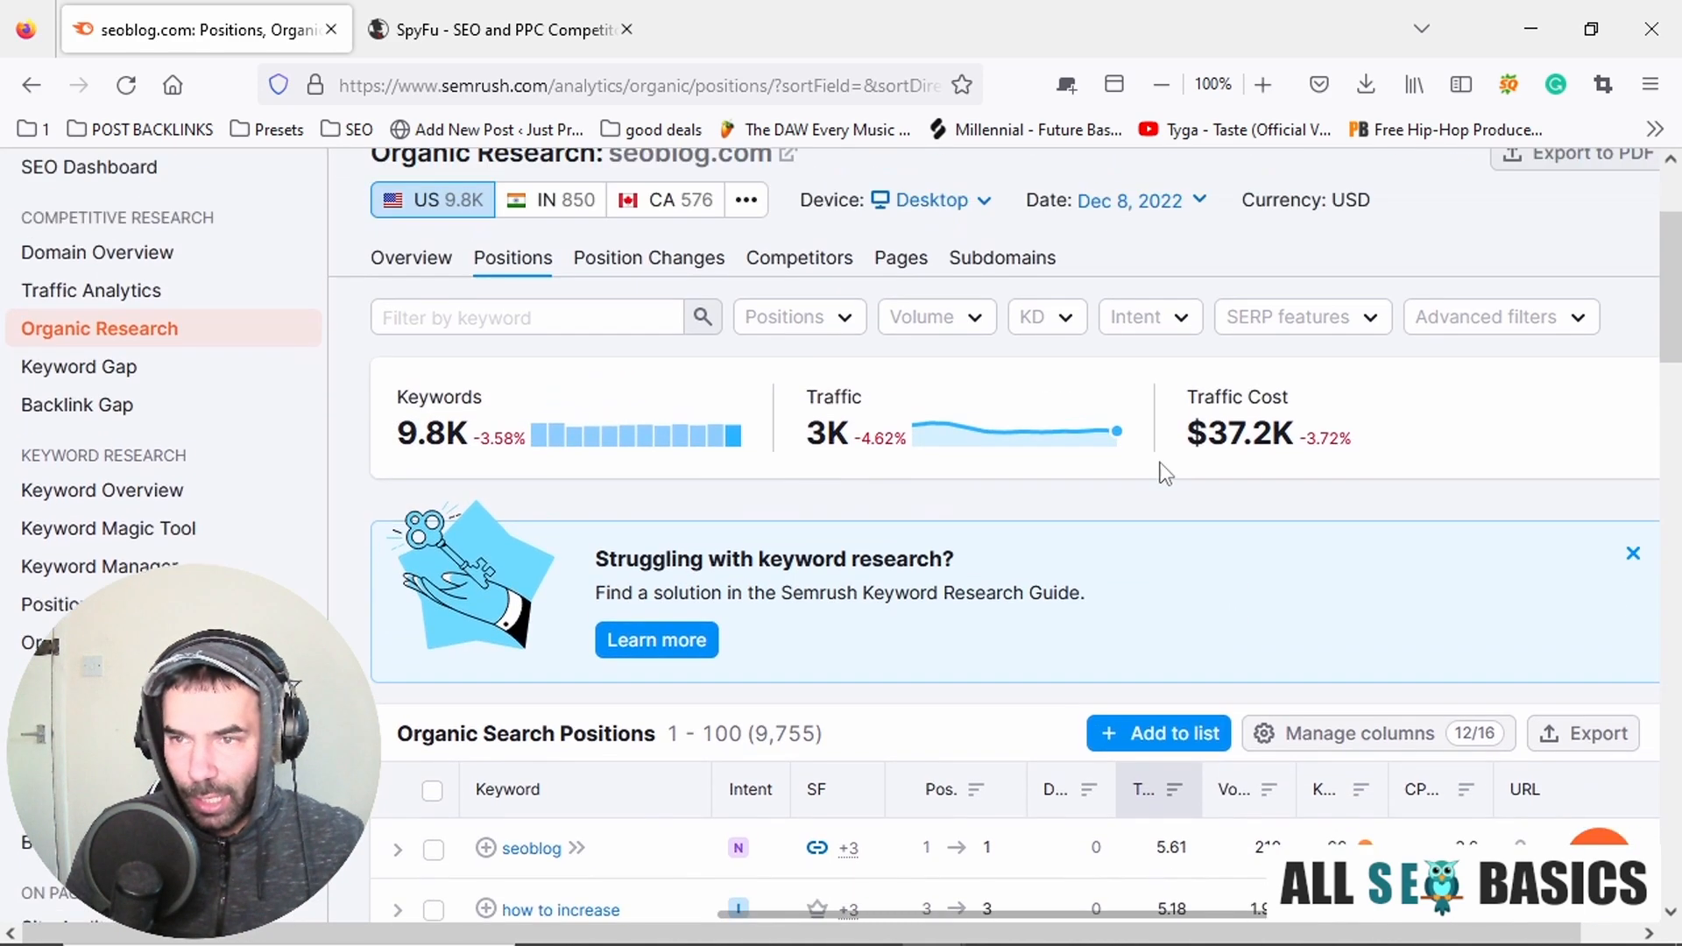
scroll(1165, 473, up, 1)
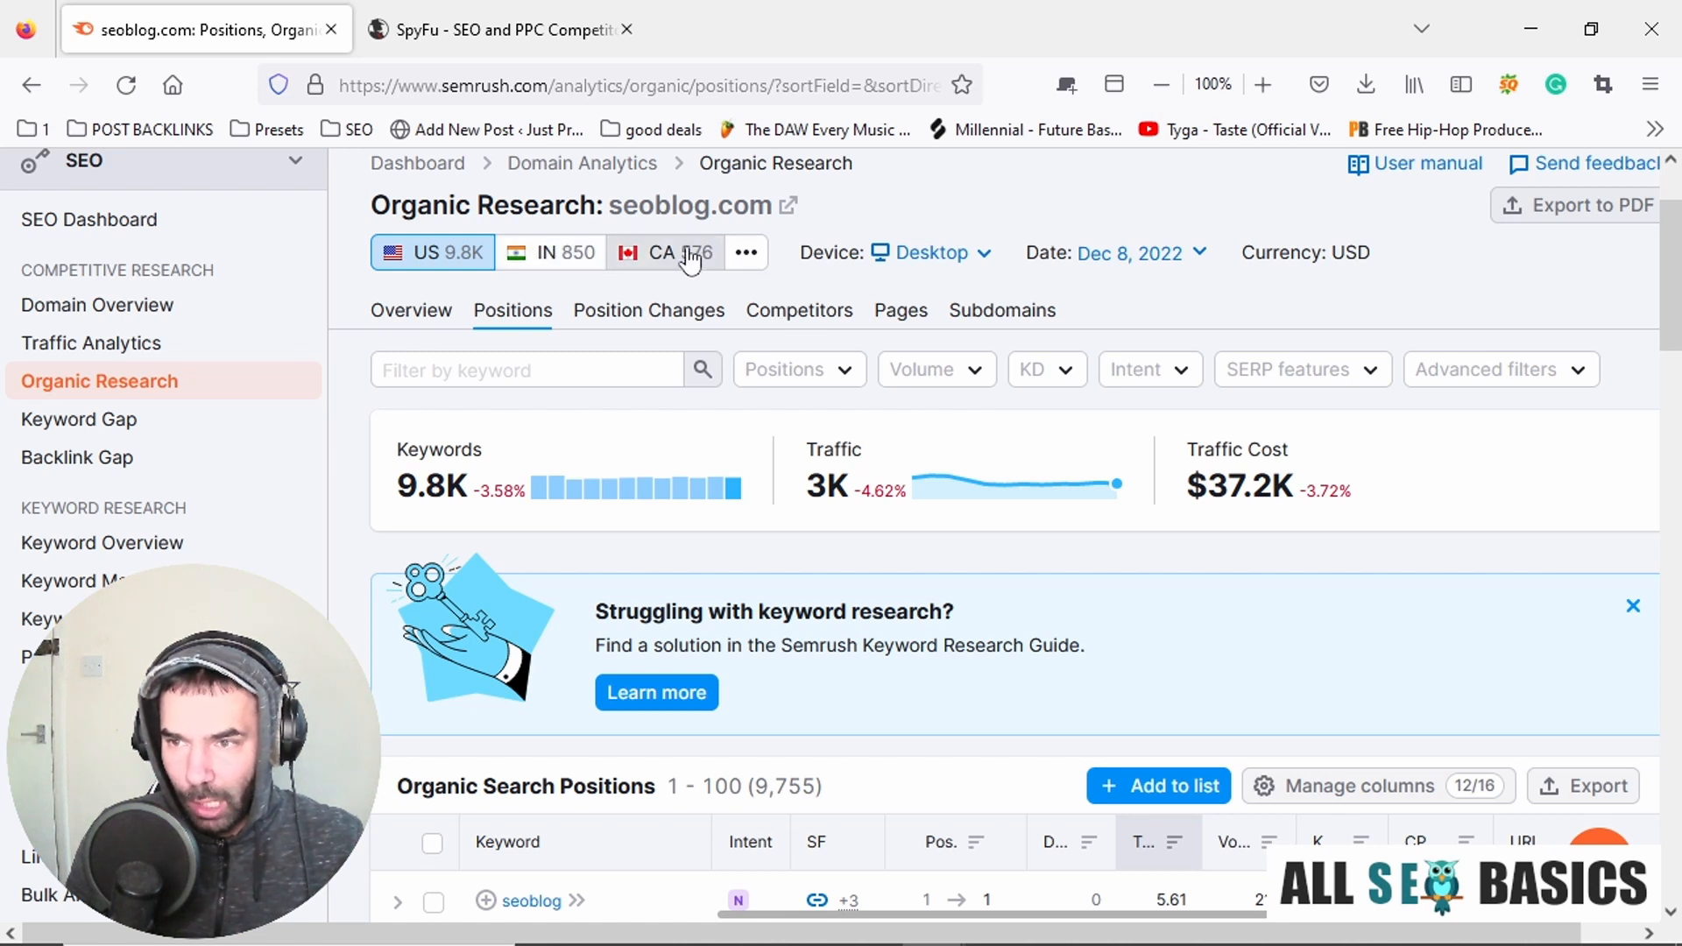
click(744, 263)
scroll(848, 535, down, 4)
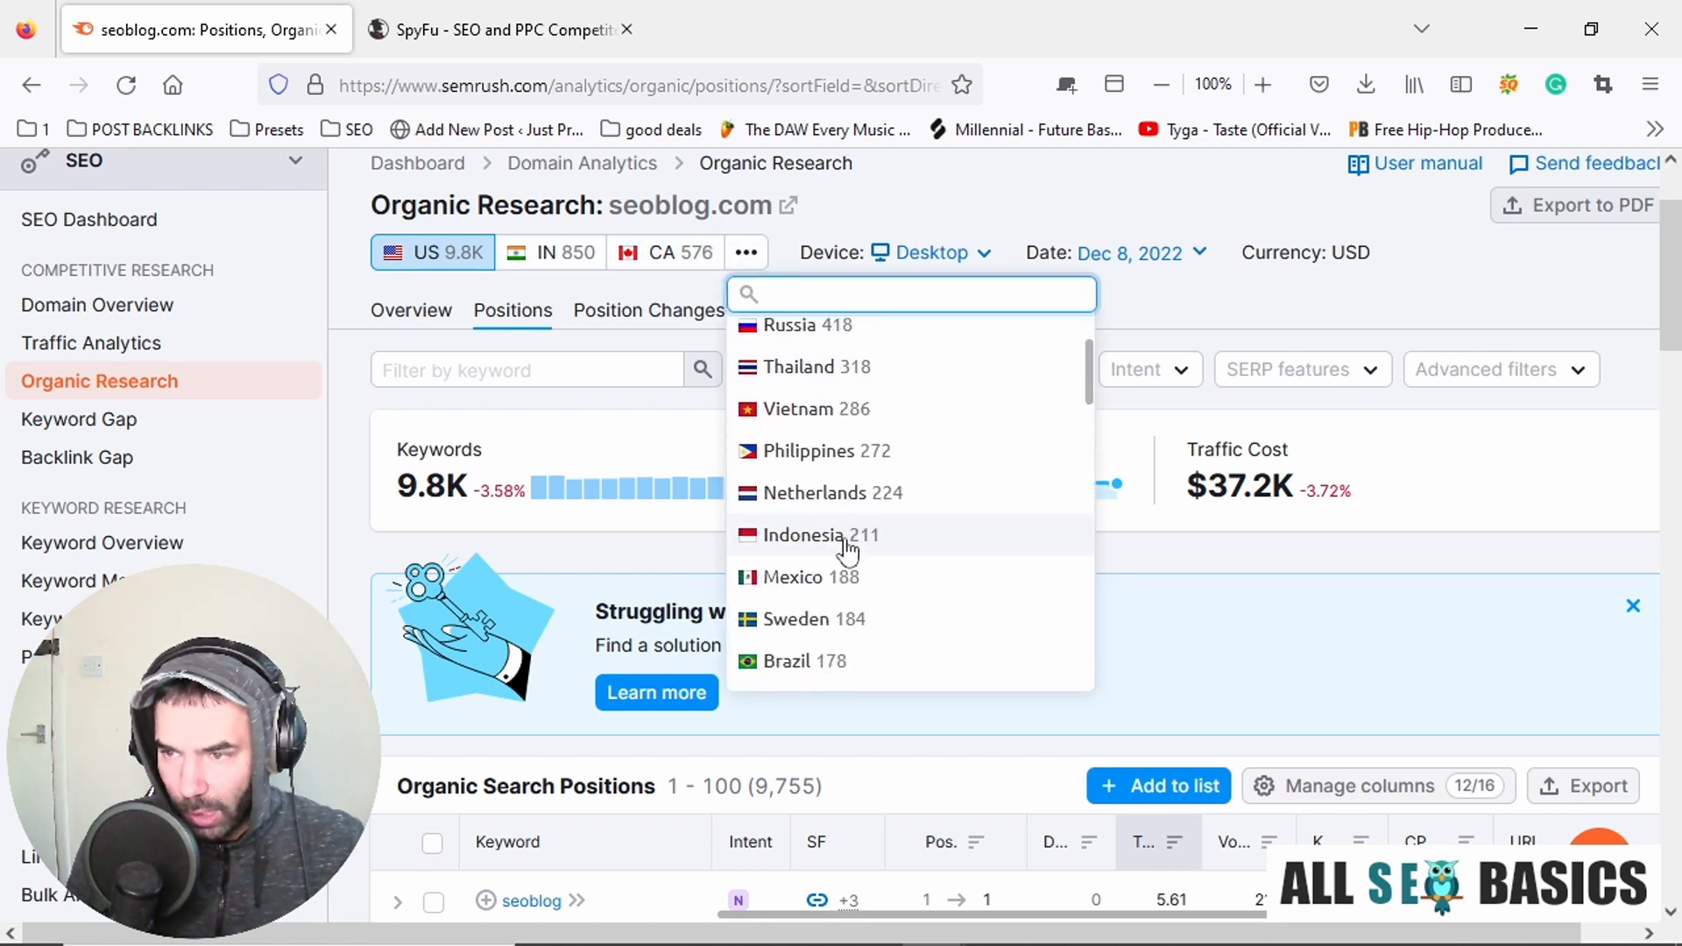
scroll(851, 618, up, 3)
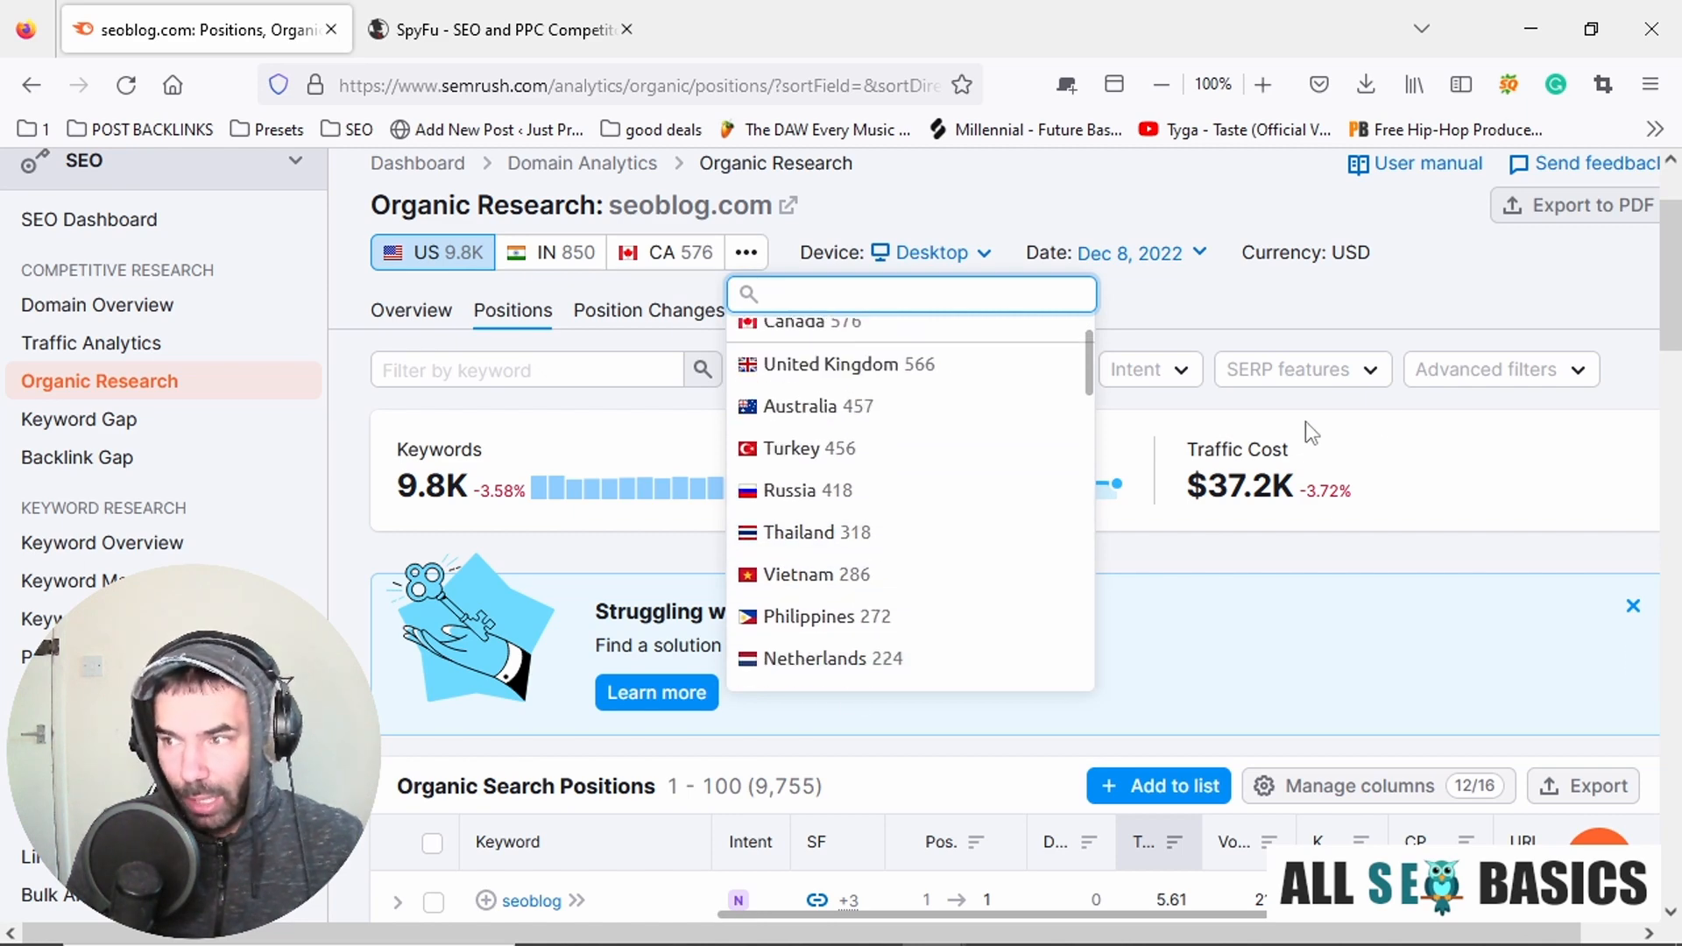
click(1623, 349)
Copy the keyword "increase google reviews" from seoblog.com's Organic Search Positions table into the Notepad keyword list below SEO NEWS.
scroll(1411, 454, down, 6)
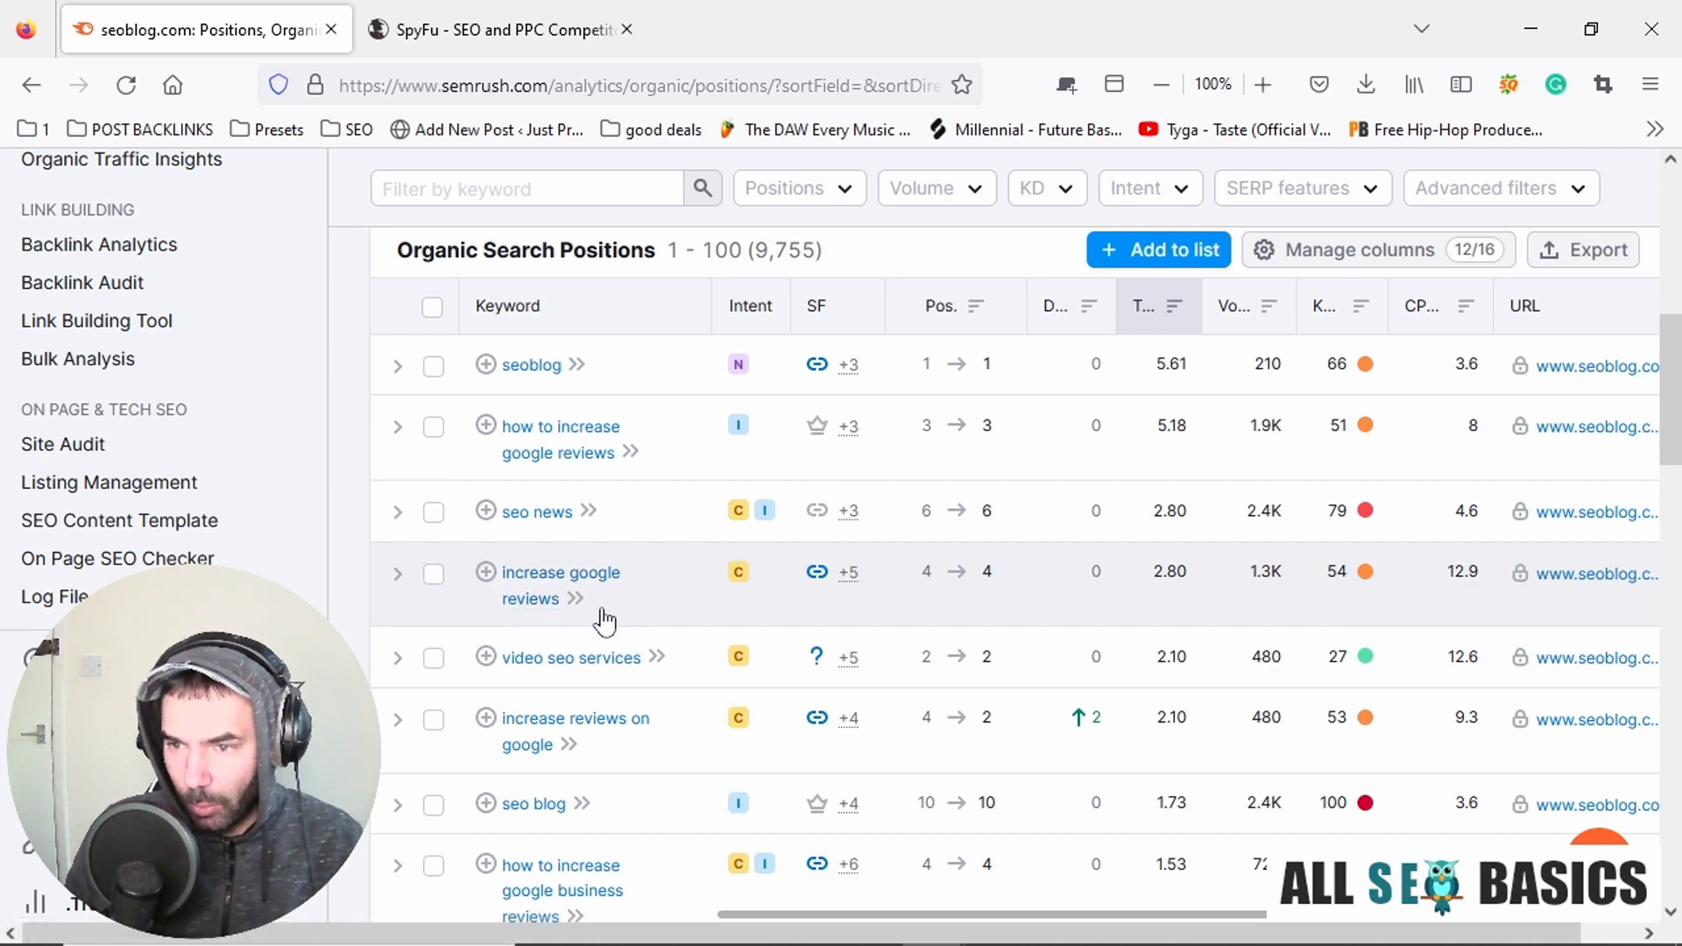
drag(605, 622, 508, 585)
key(ctrl+c)
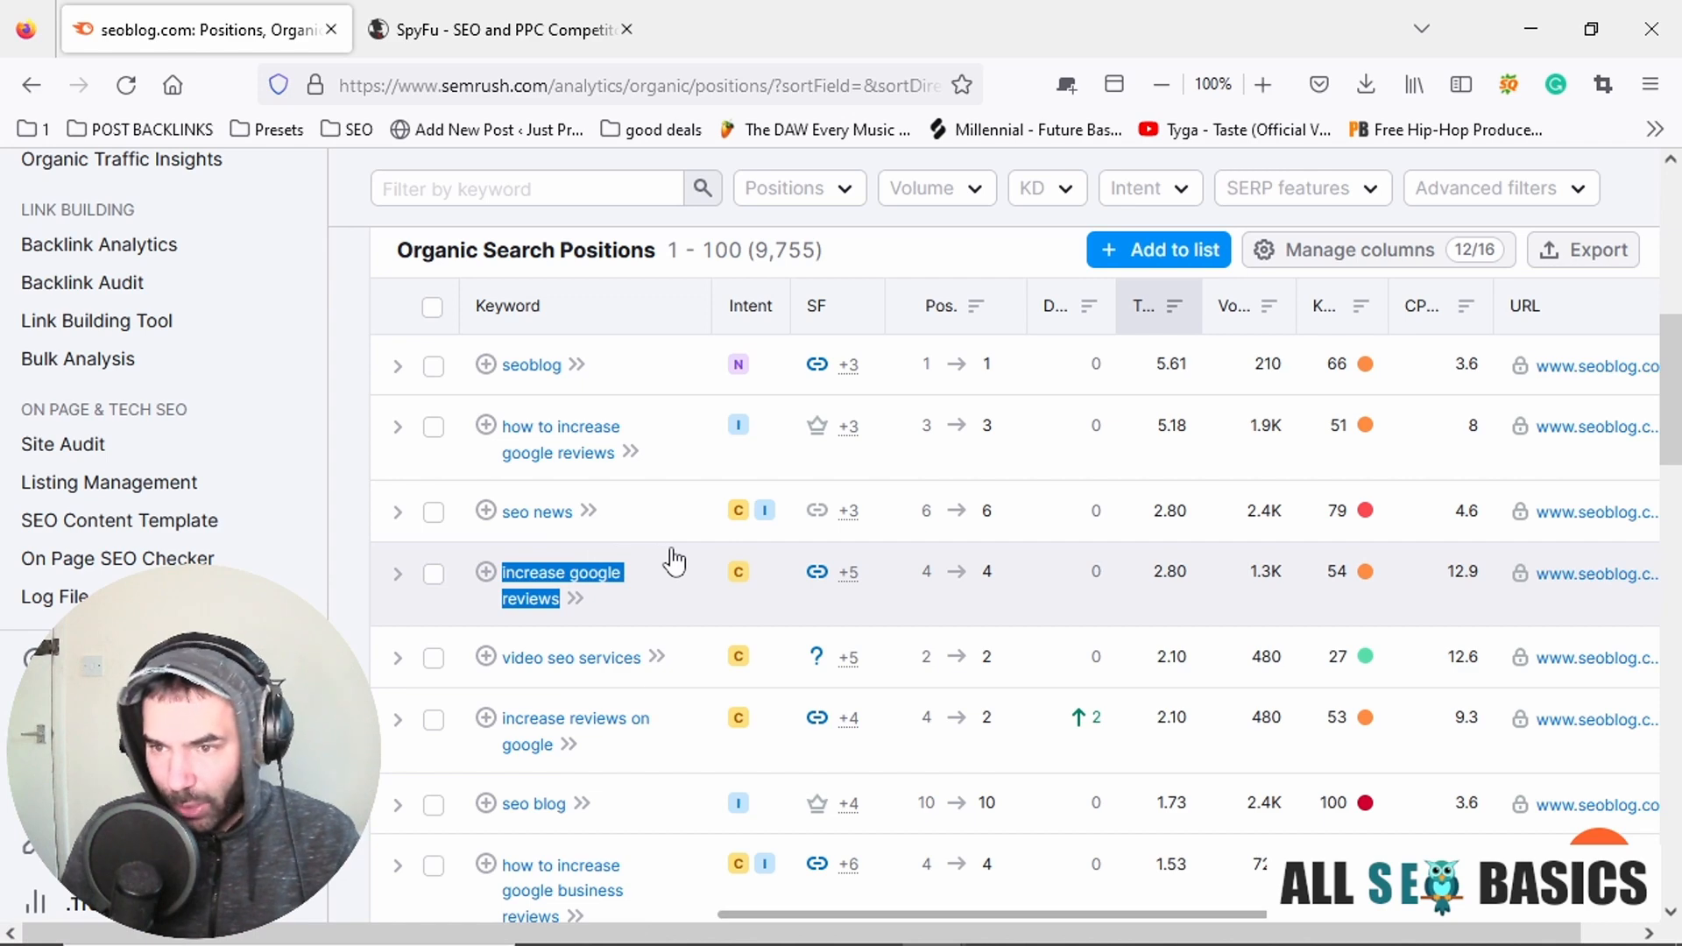
key(alt+Tab)
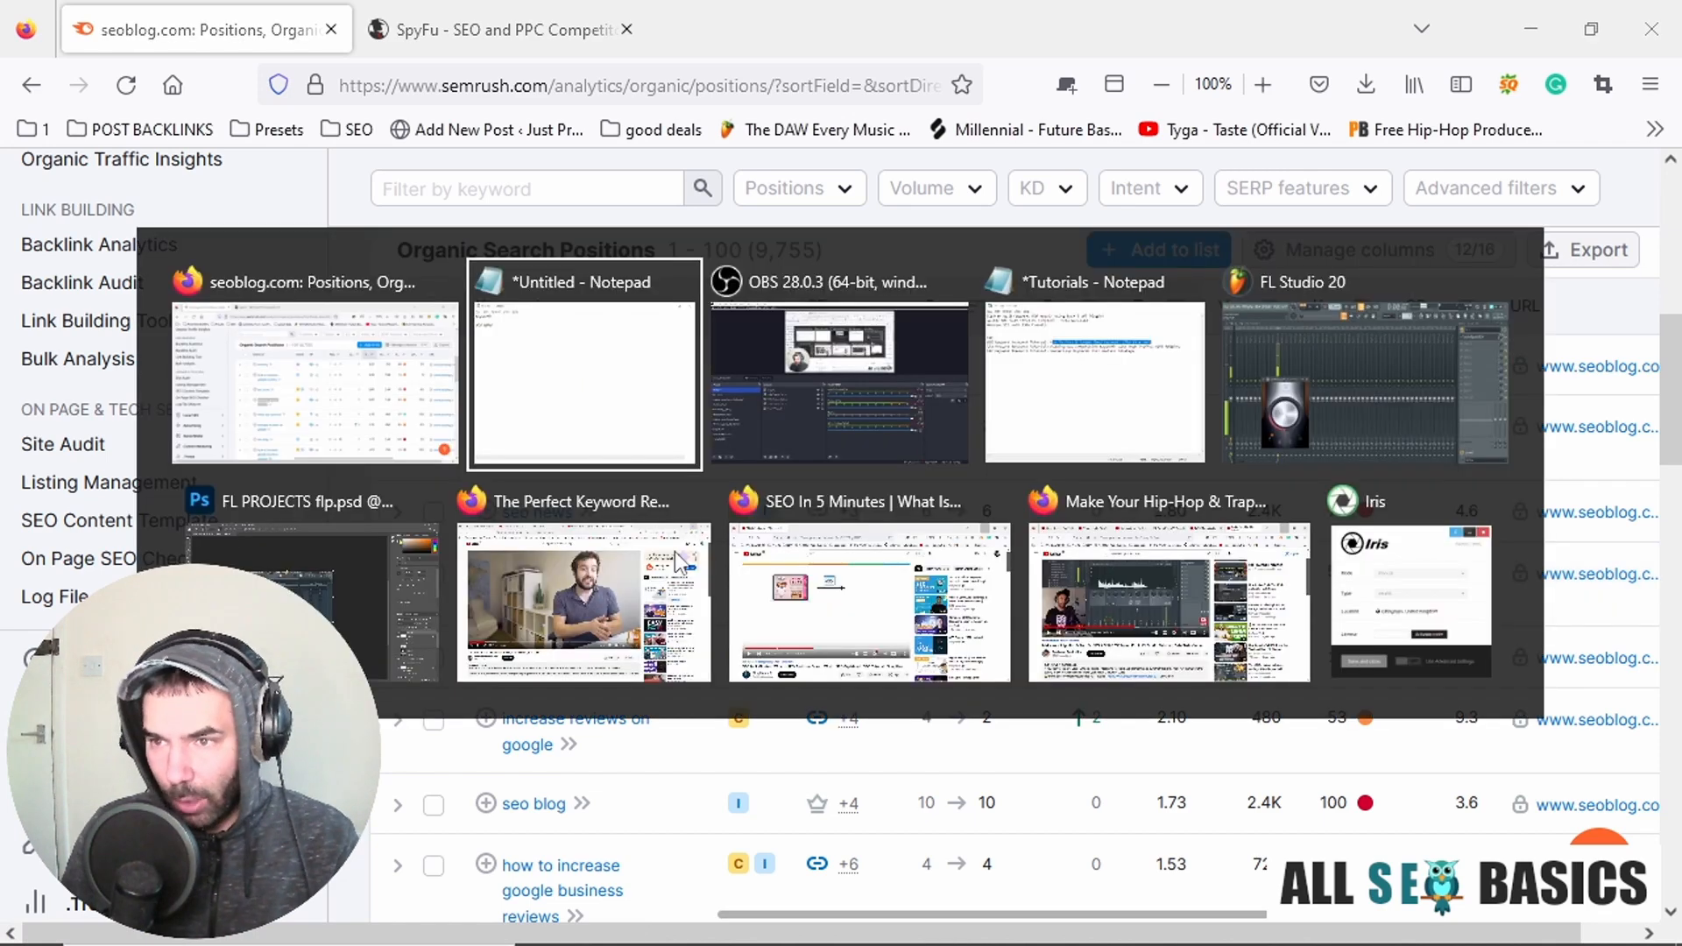
key(ctrl+v)
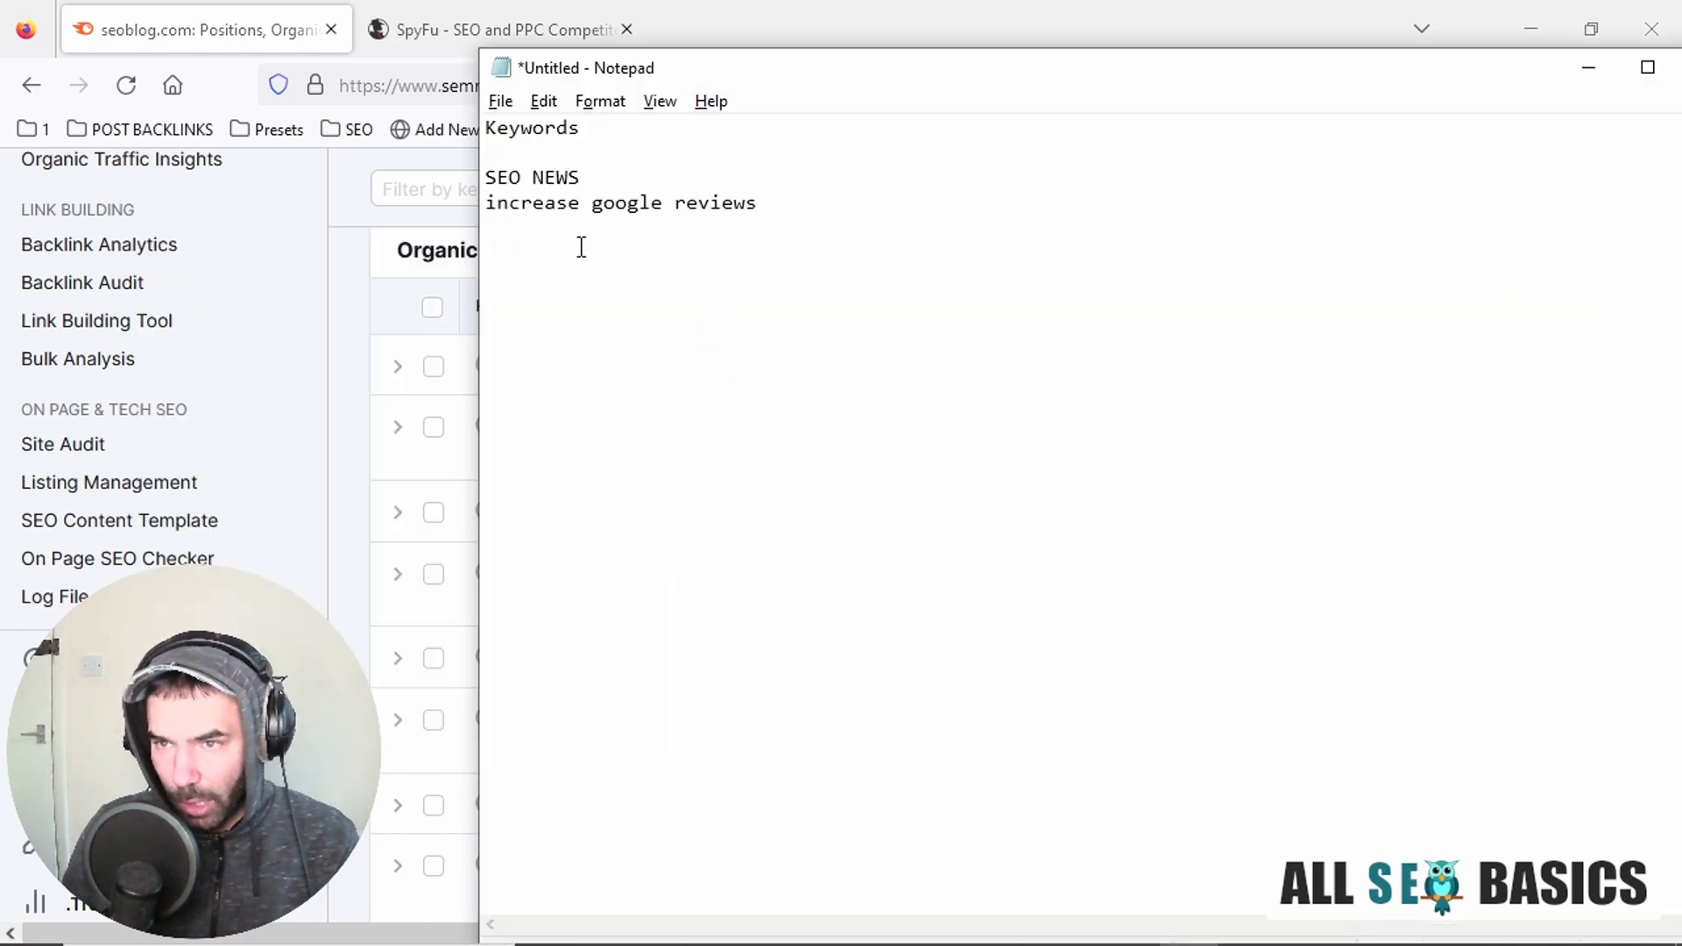
Return to the Semrush positions table in Firefox and copy the keyword "seo blog" onto a new line of the Notepad list.
key(alt+Tab)
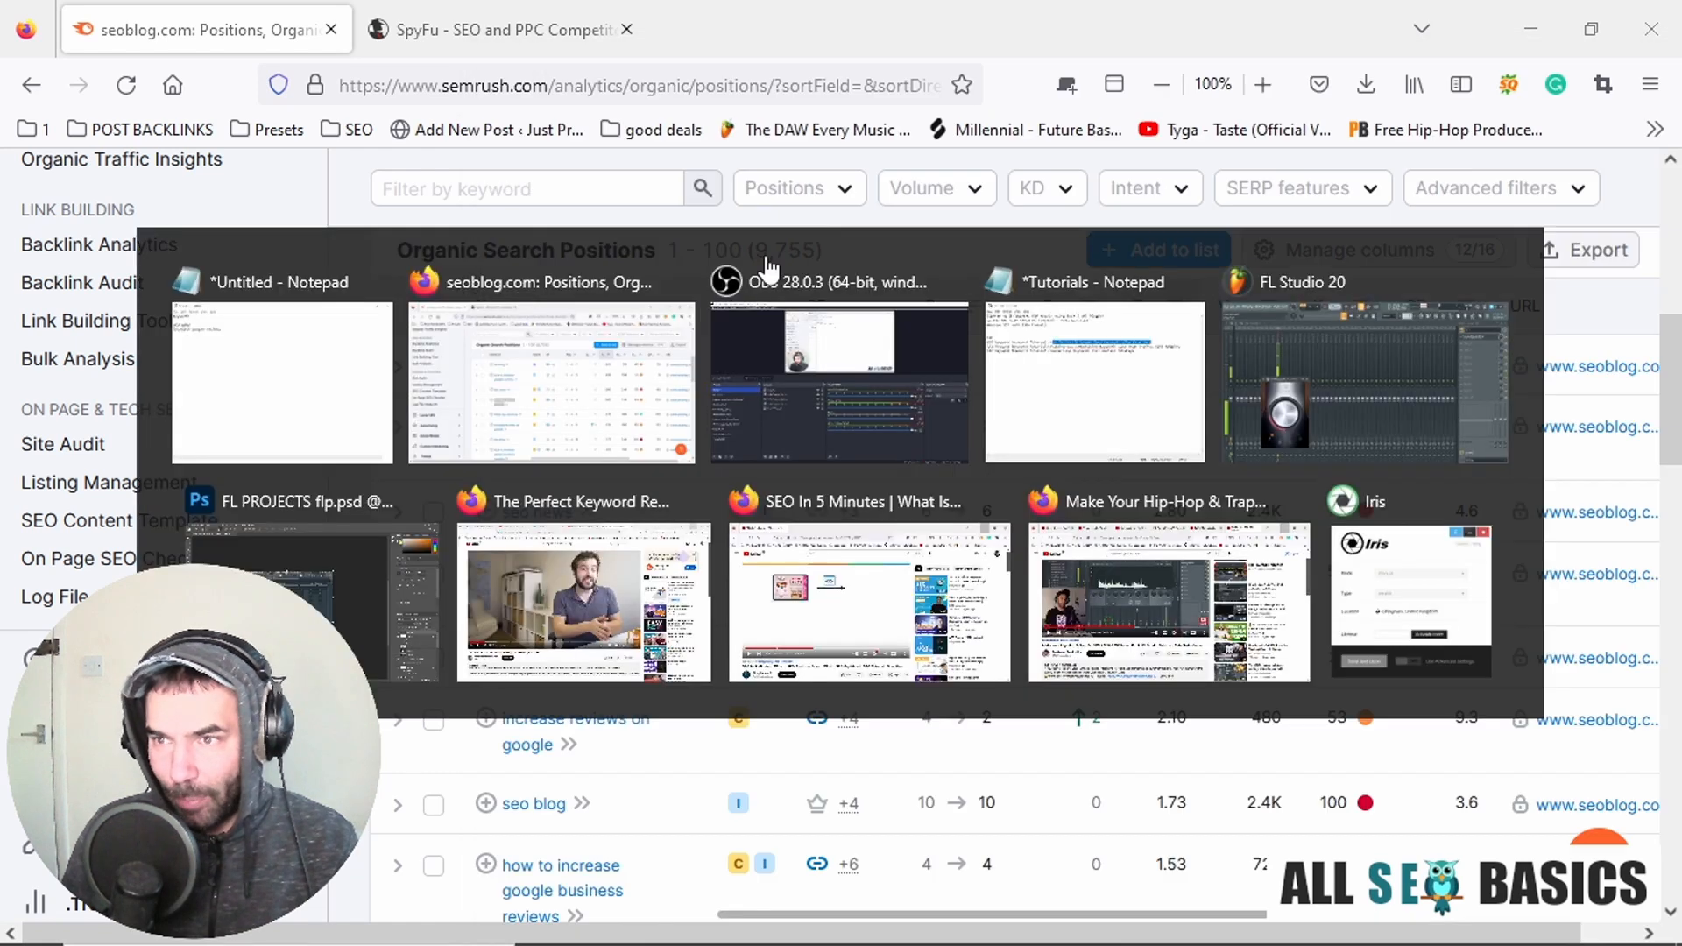
scroll(745, 482, down, 2)
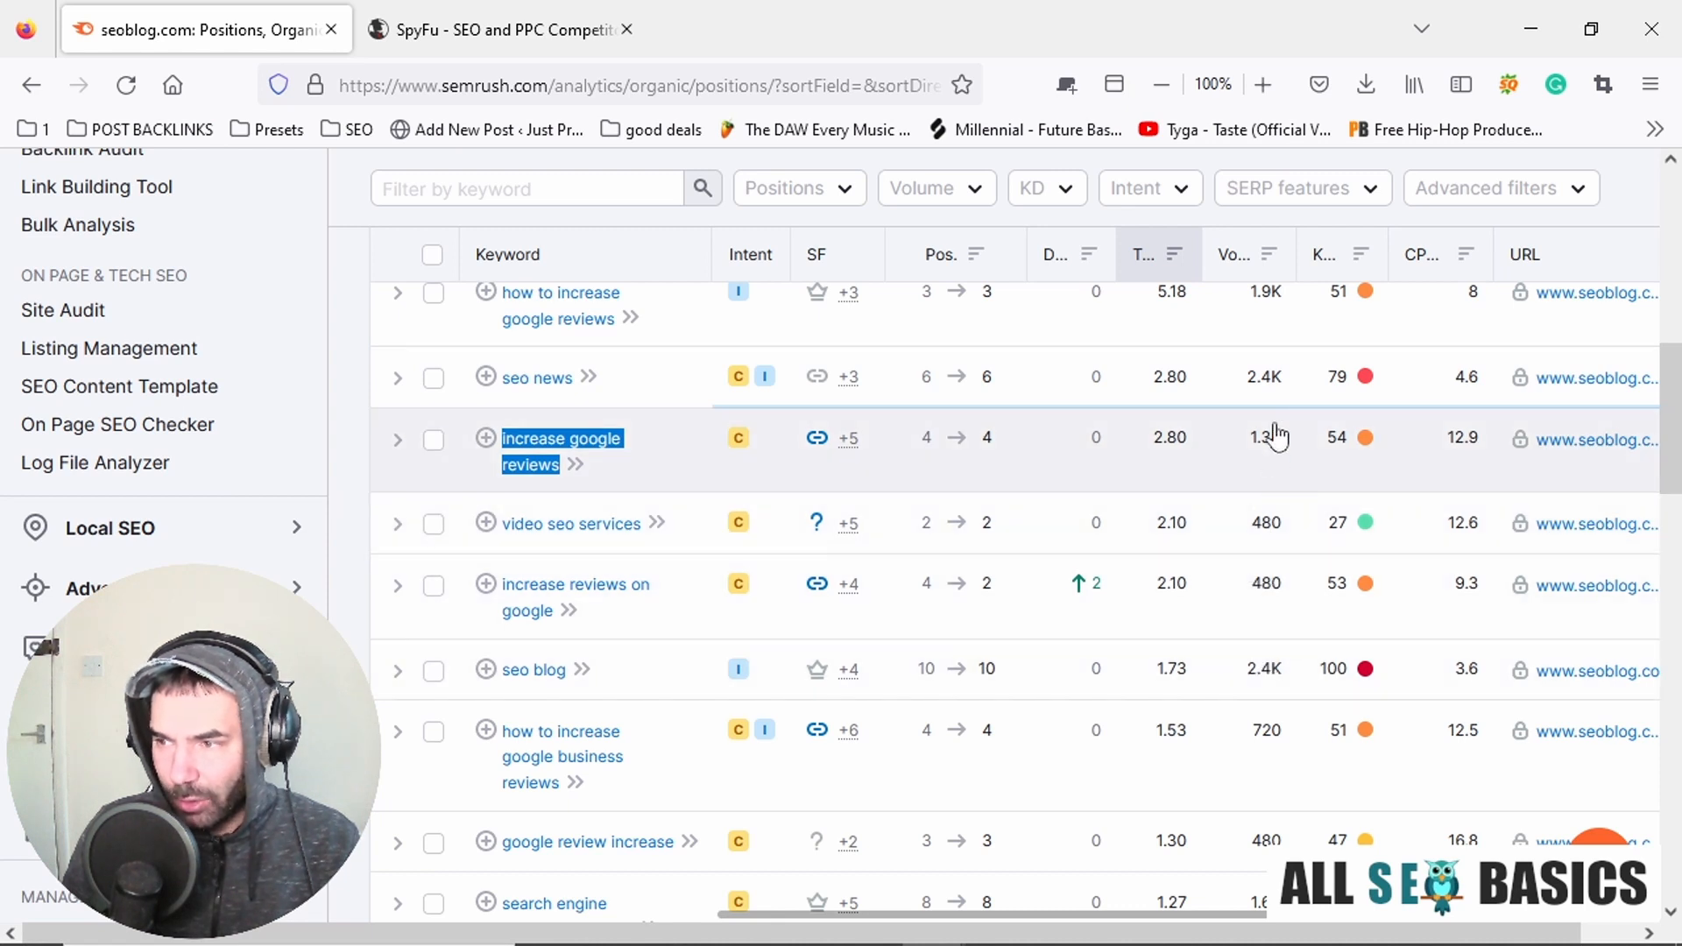
scroll(1266, 464, down, 1)
scroll(1253, 486, down, 3)
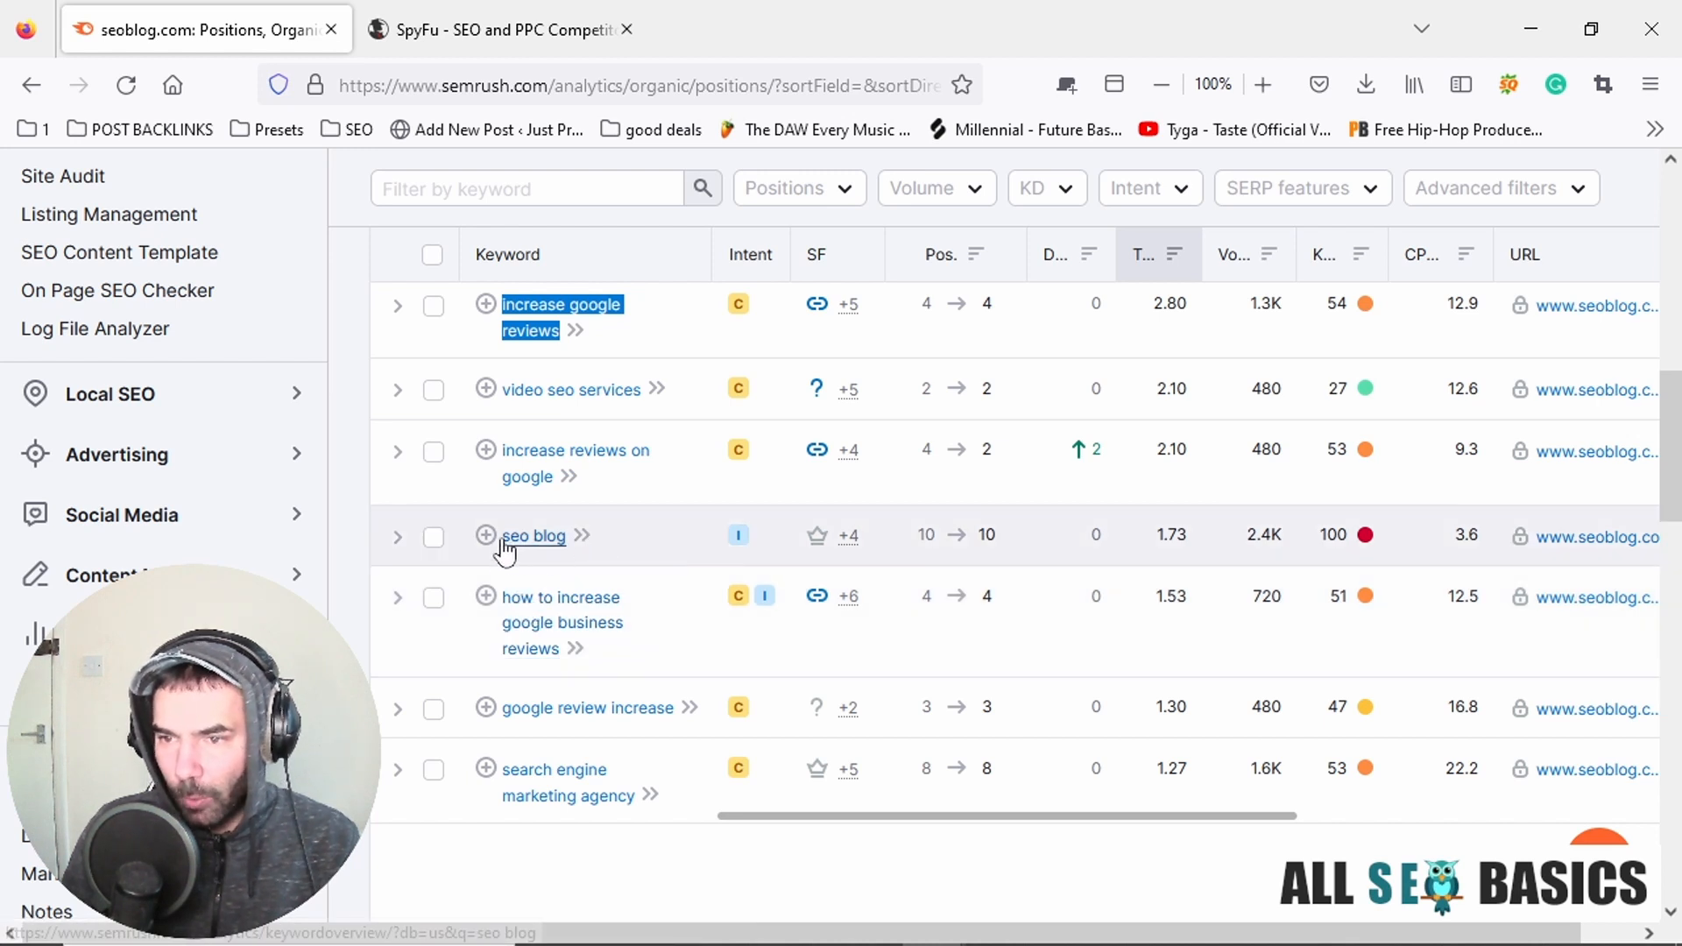
drag(503, 538, 566, 543)
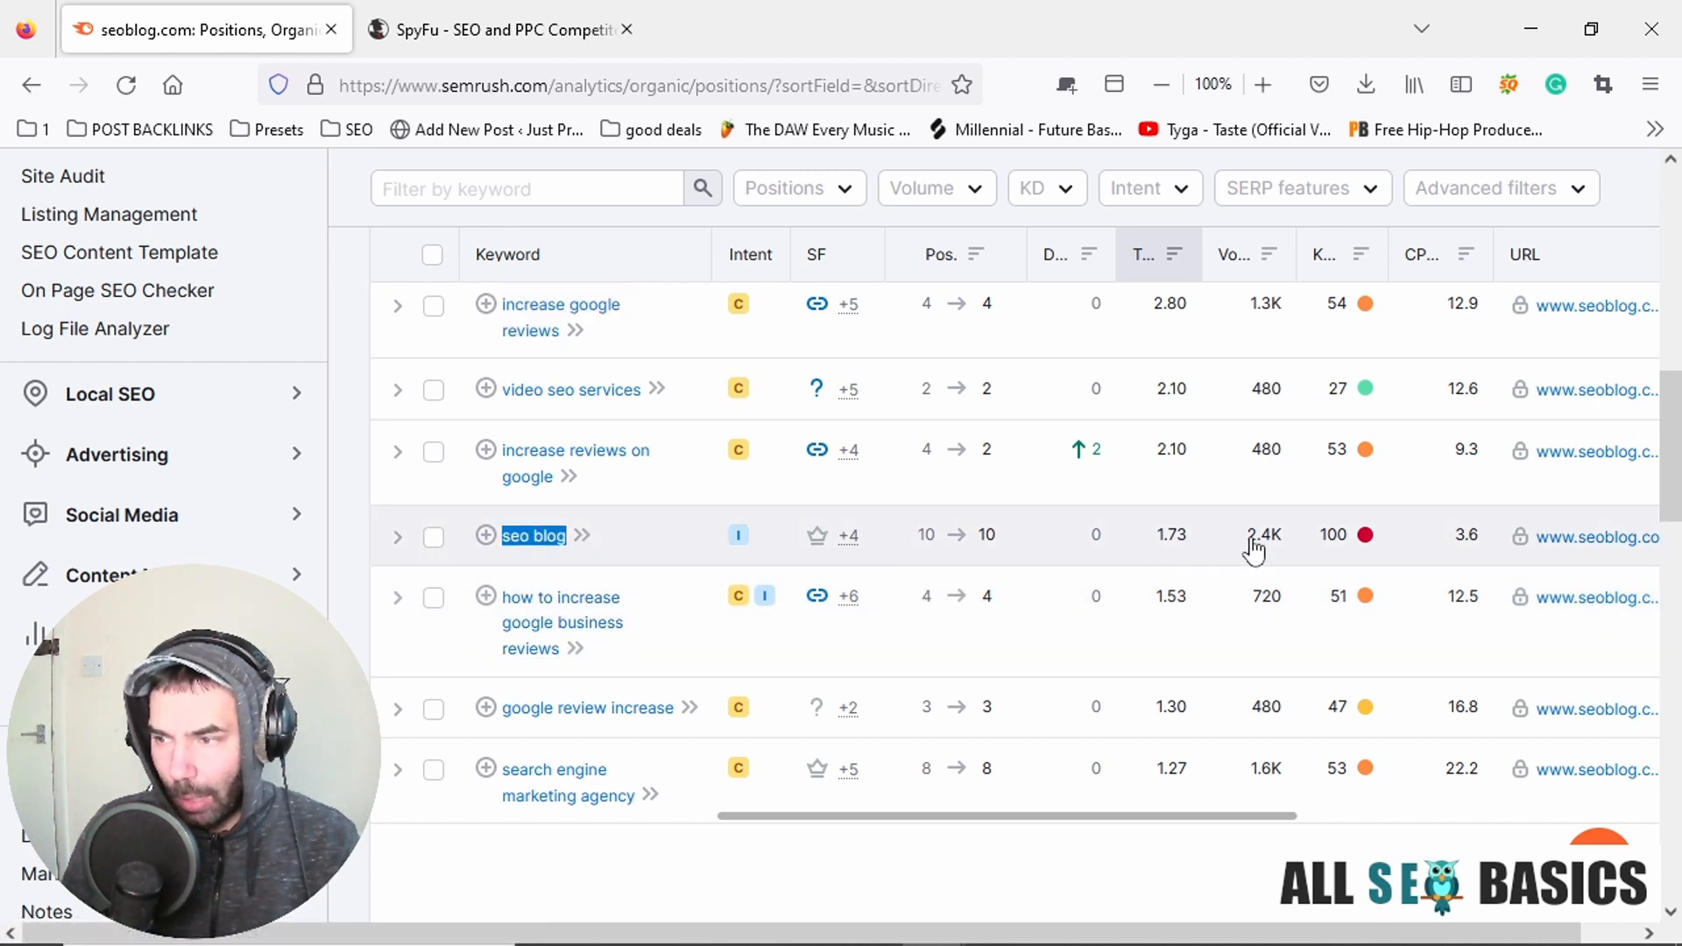
mouse_move(1278, 547)
key(alt+Tab)
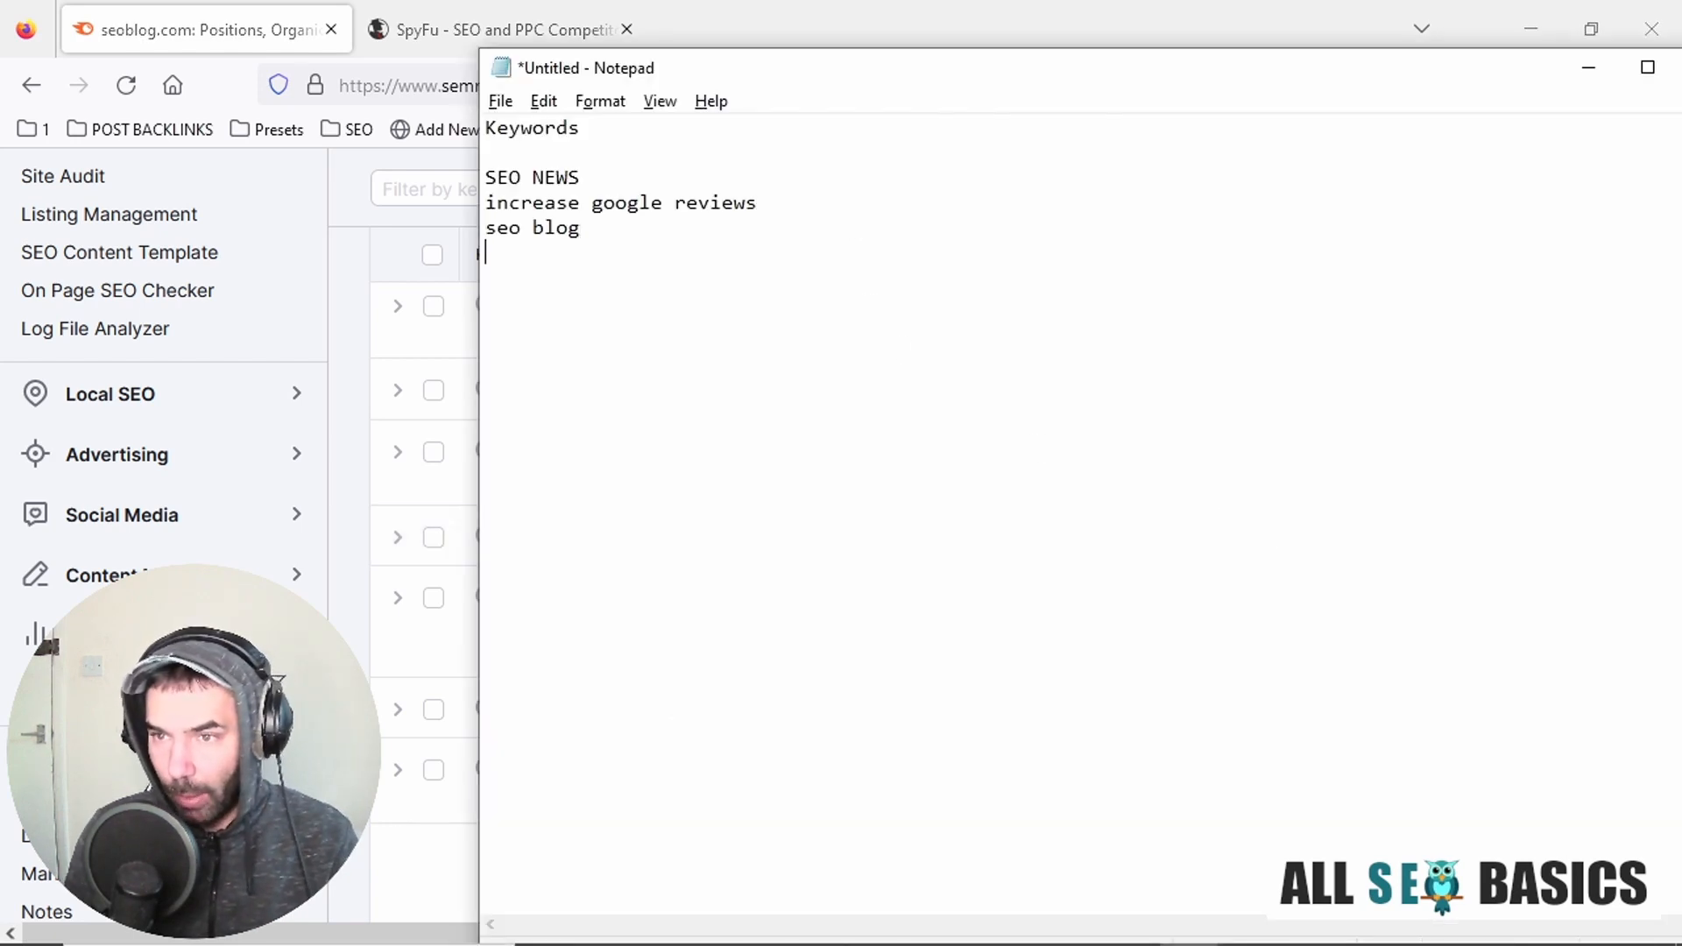
Copy "how to increase google business reviews" from the Semrush table in Firefox onto the next line of the Notepad list.
key(alt+Tab)
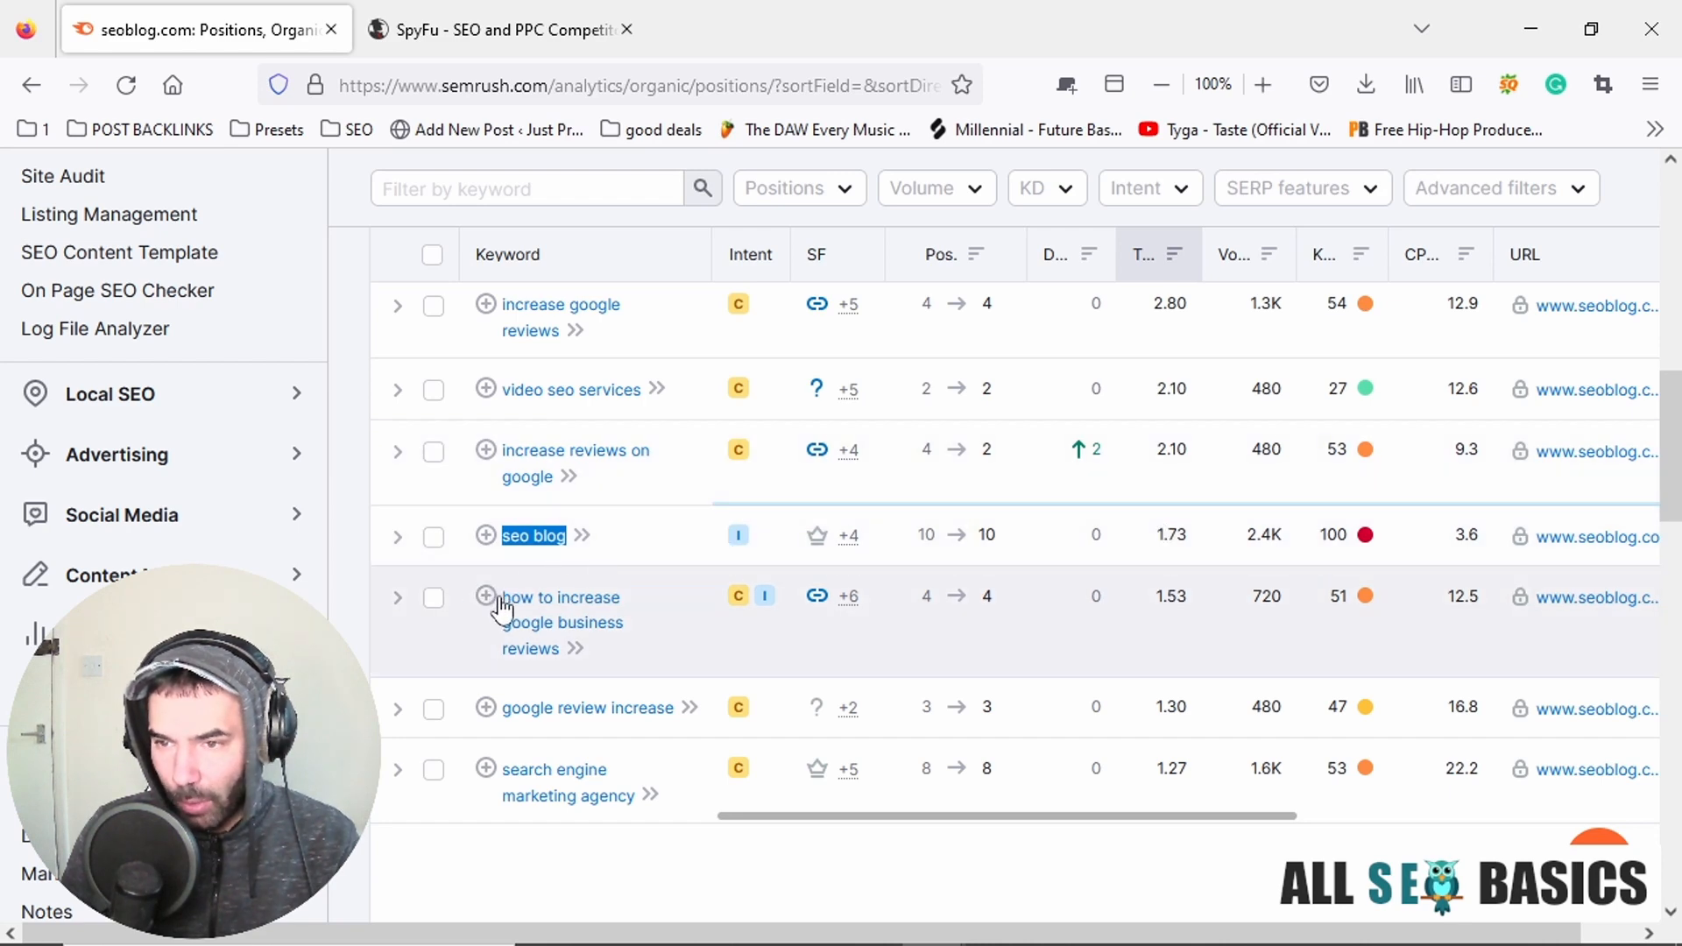
drag(502, 605, 554, 664)
key(ctrl+c)
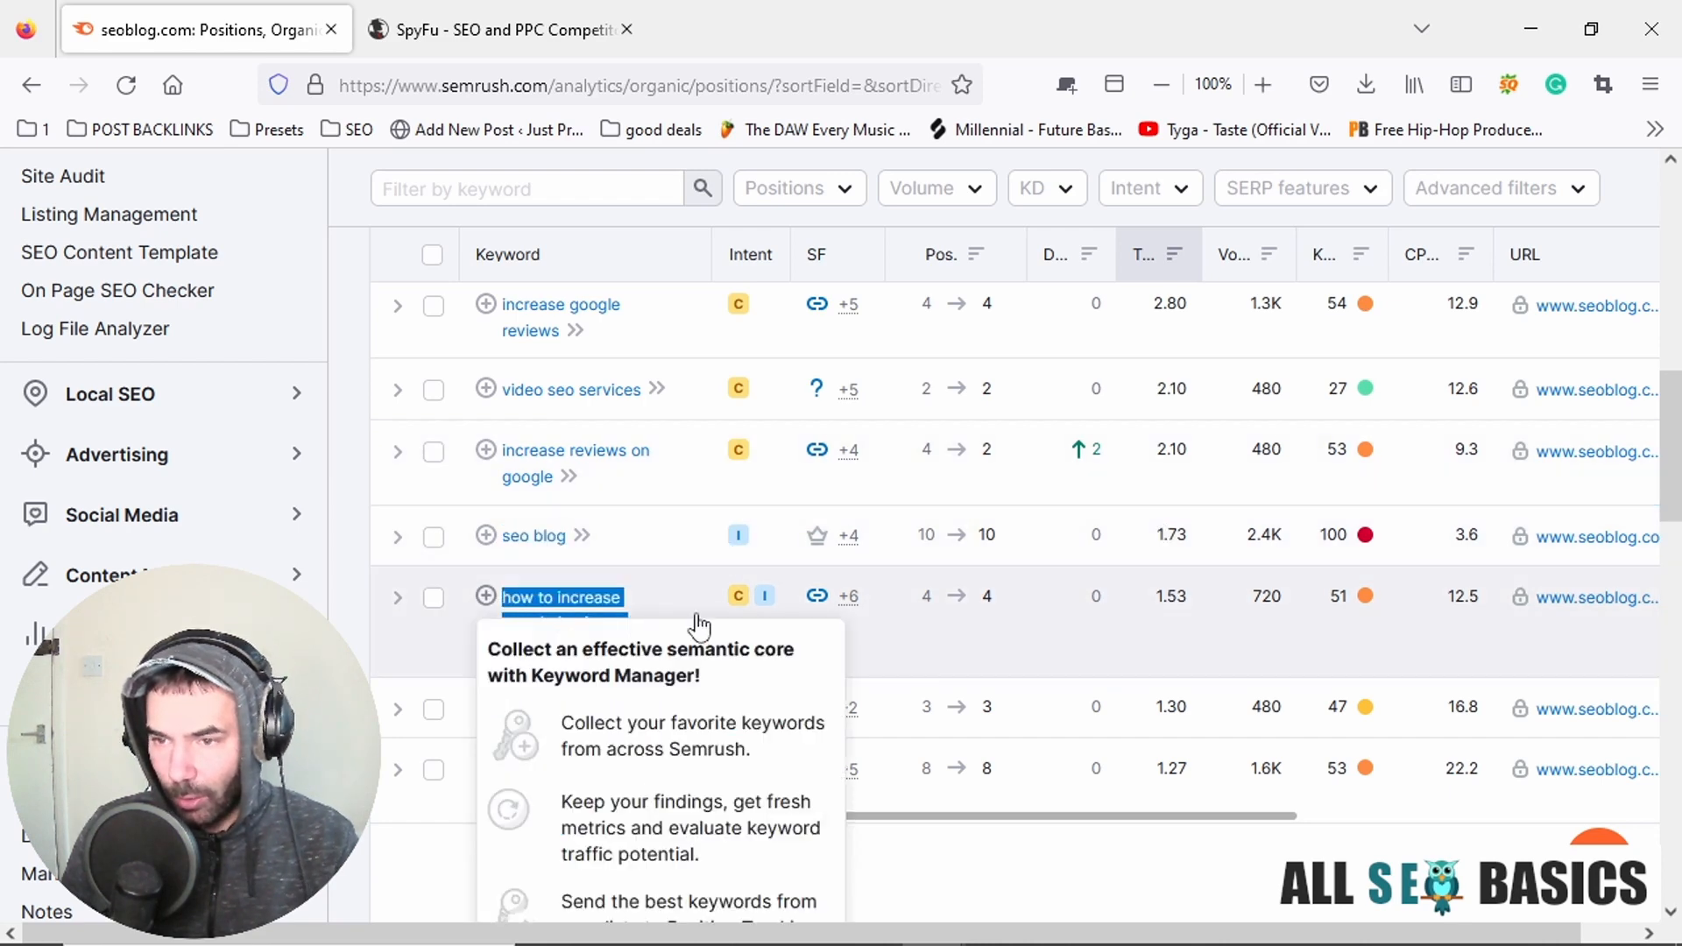
key(alt+Tab)
key(ctrl+v)
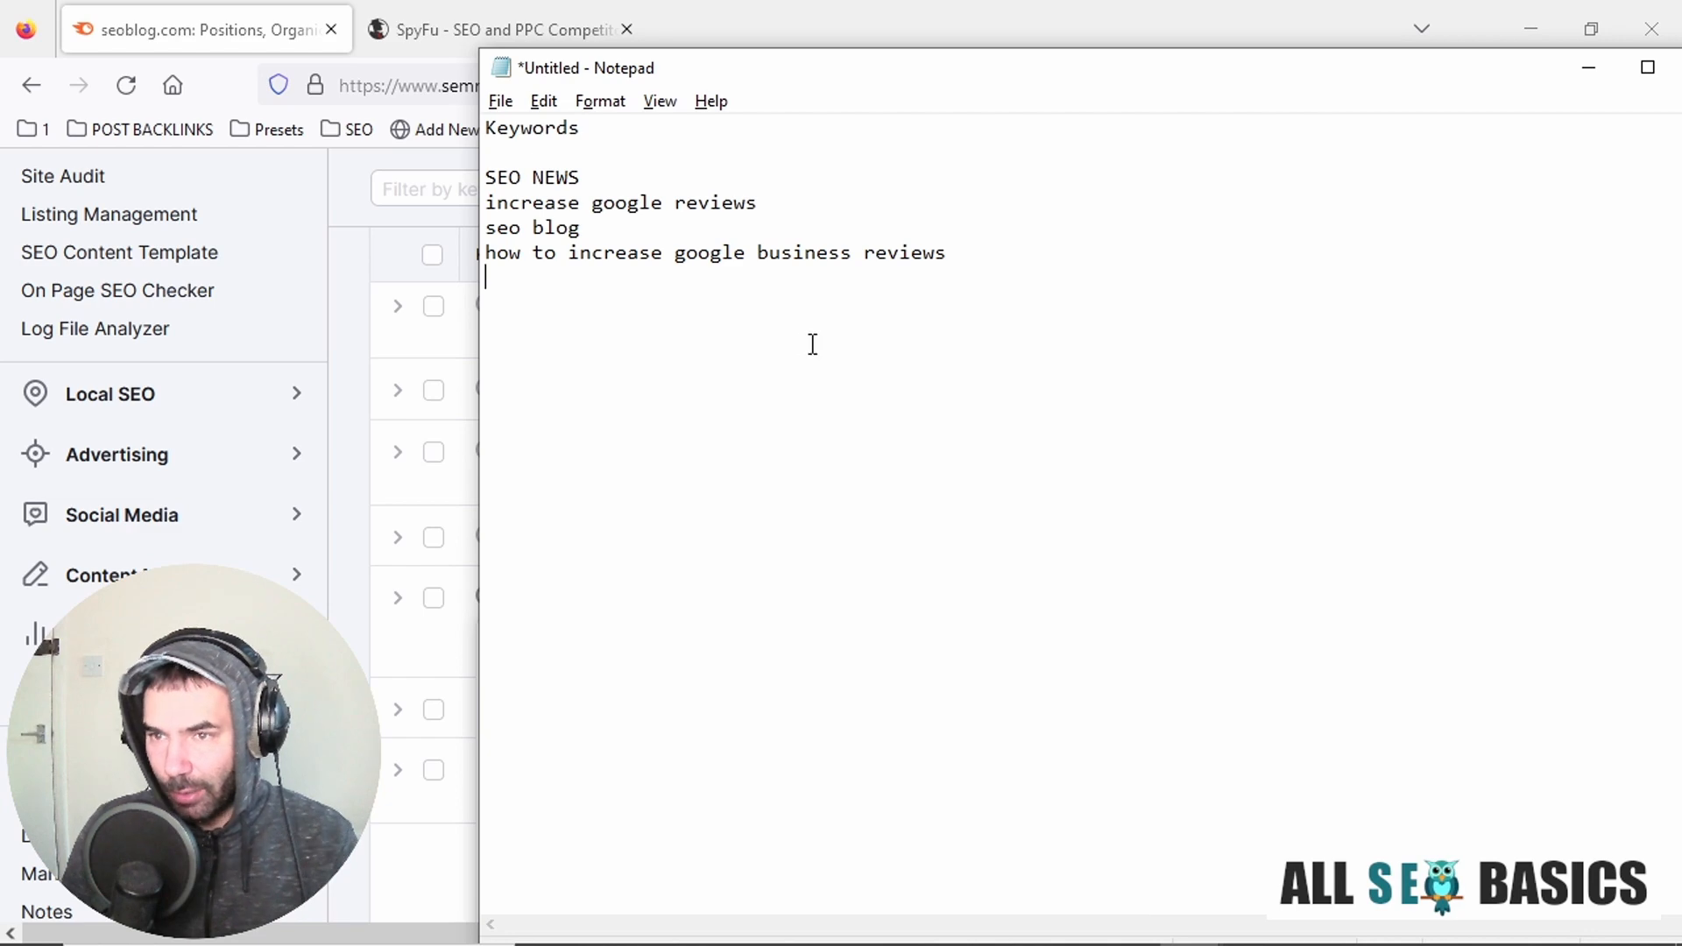
Switch back to Firefox, open Google in a new tab, and search for "how to build backlinks".
key(alt+Tab)
scroll(812, 317, up, 10)
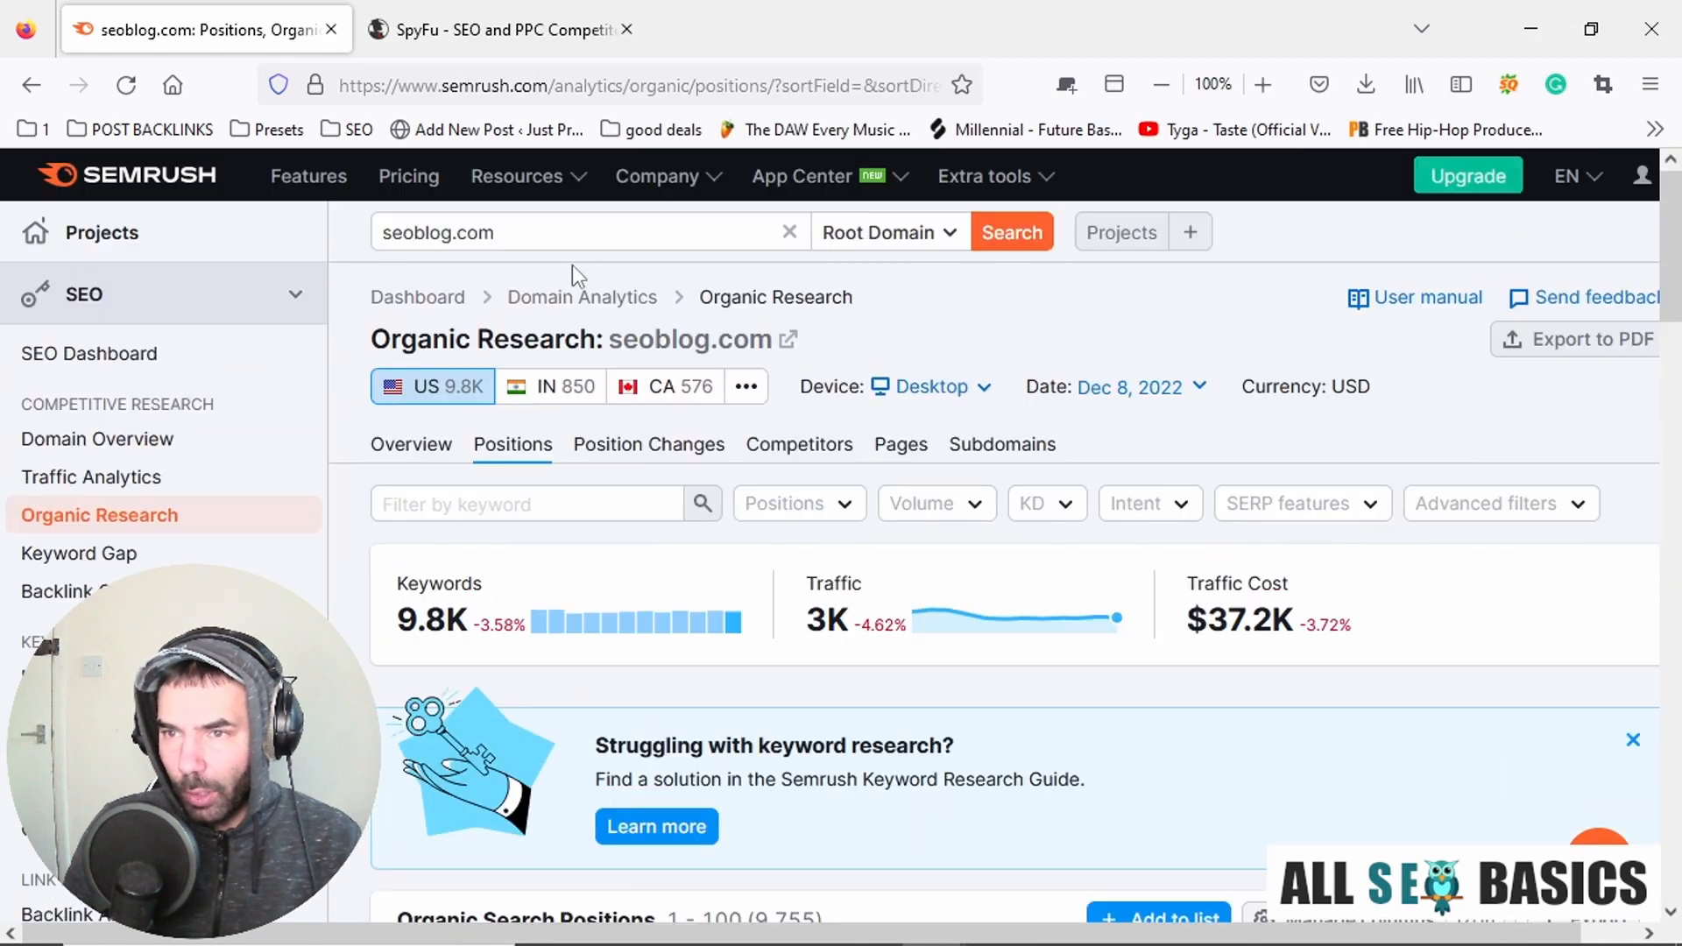
scroll(591, 243, down, 8)
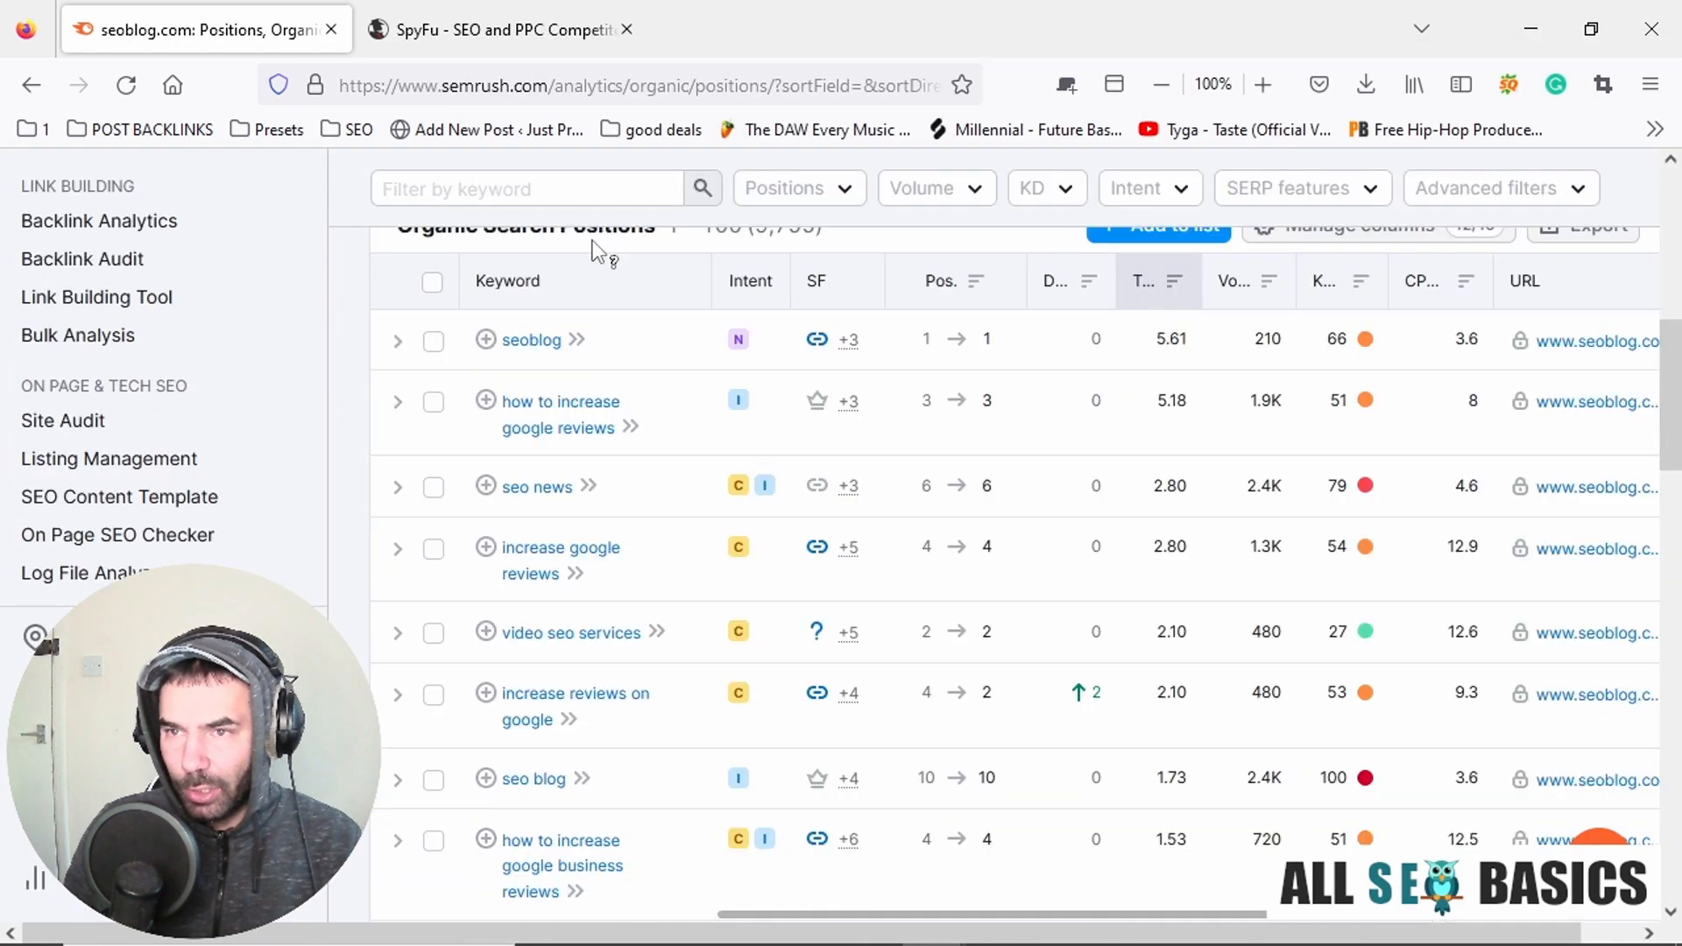
click(1065, 85)
text(google.co)
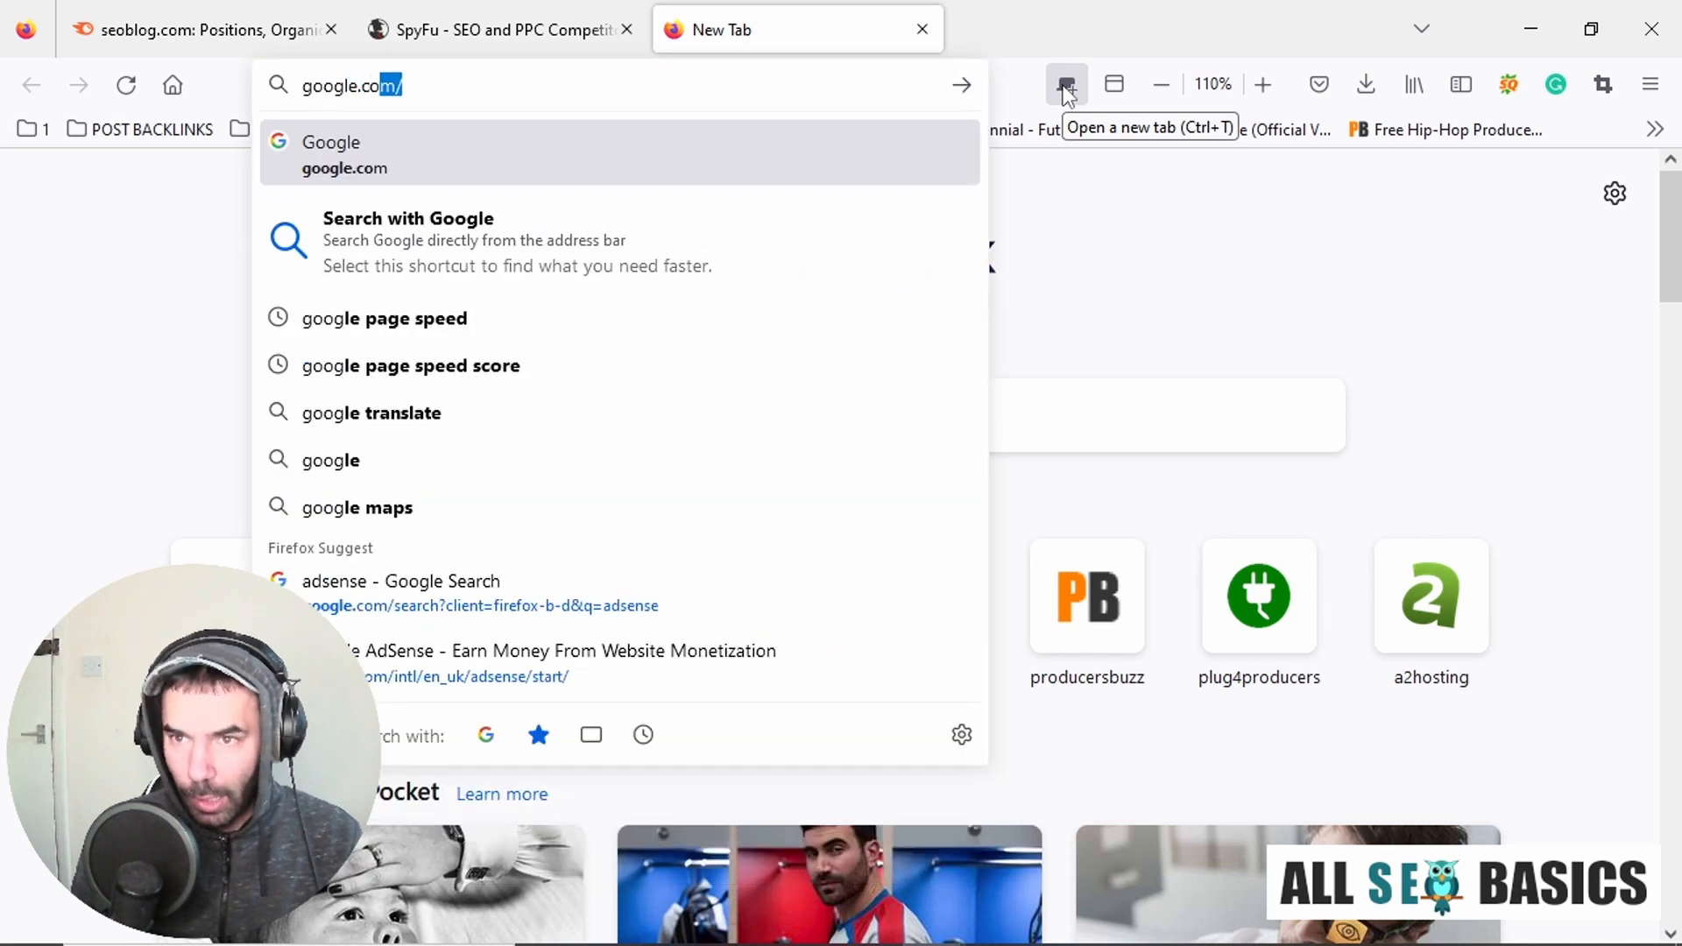
key(Return)
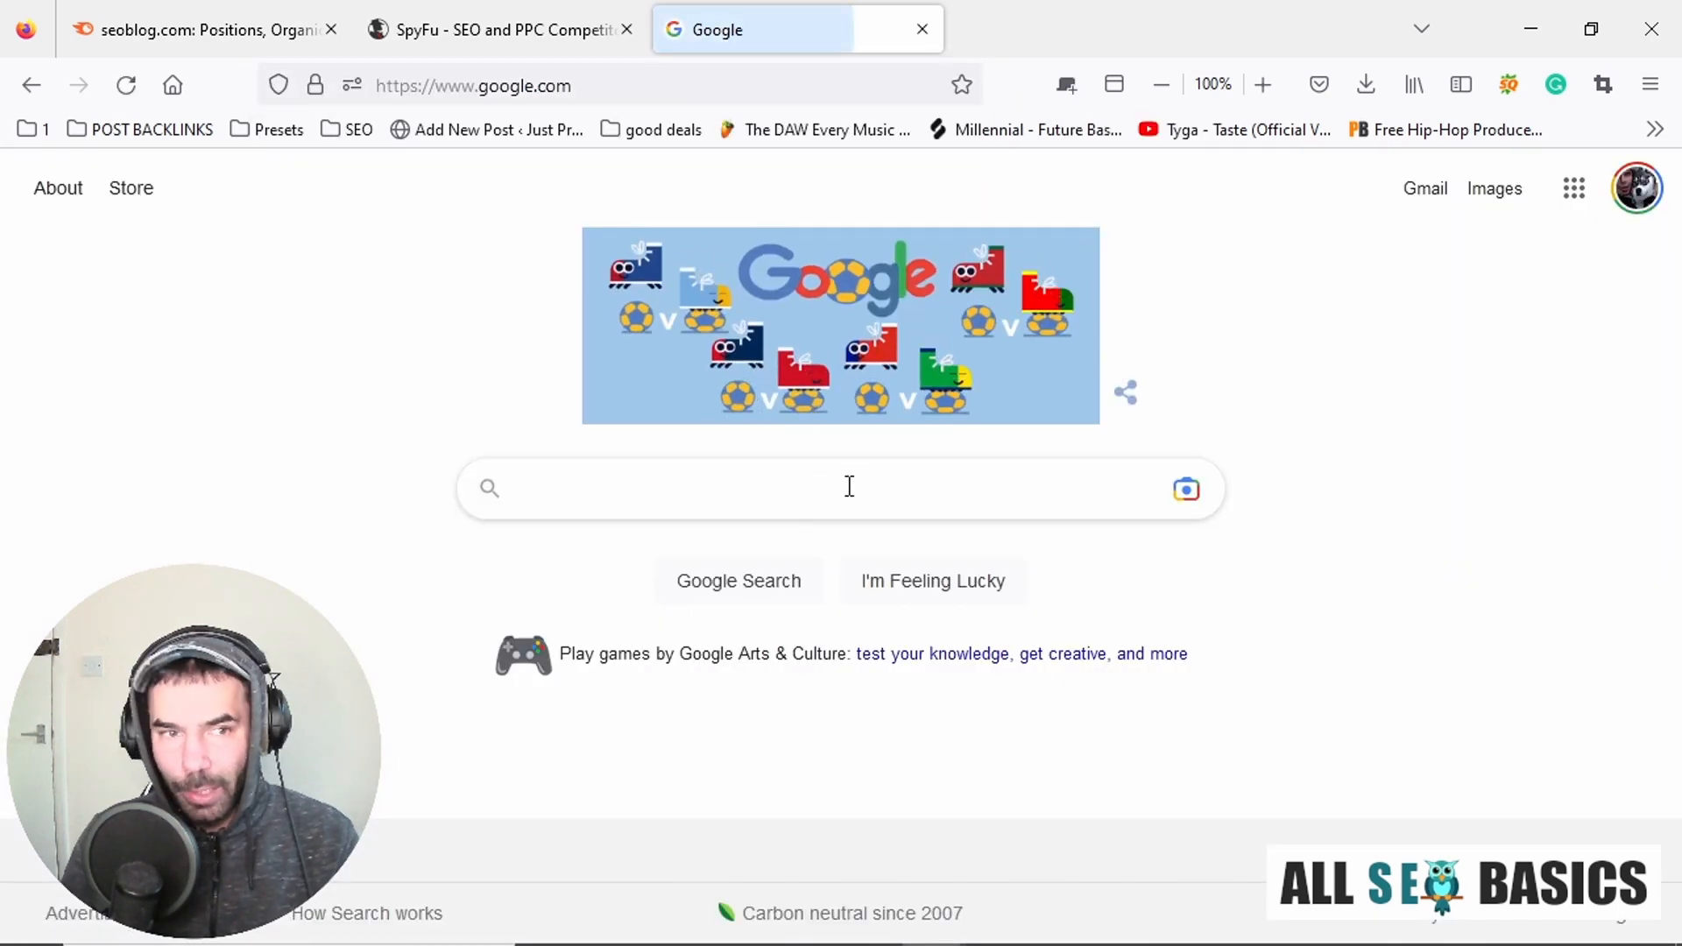
click(704, 496)
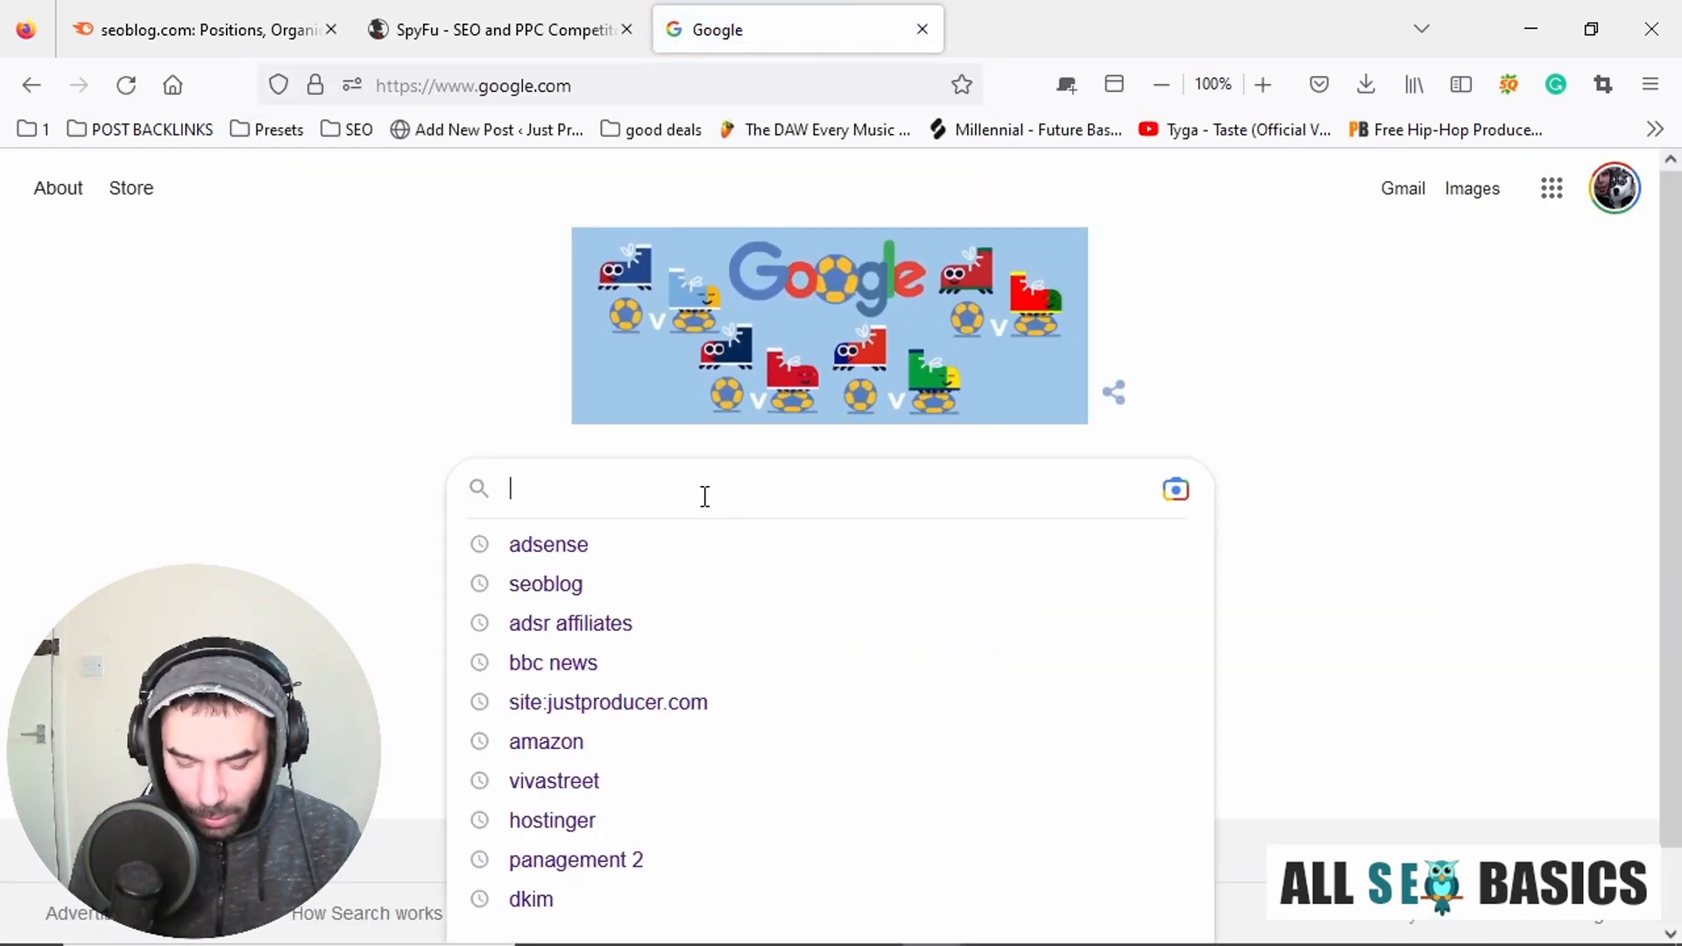
text(how to build backlinks)
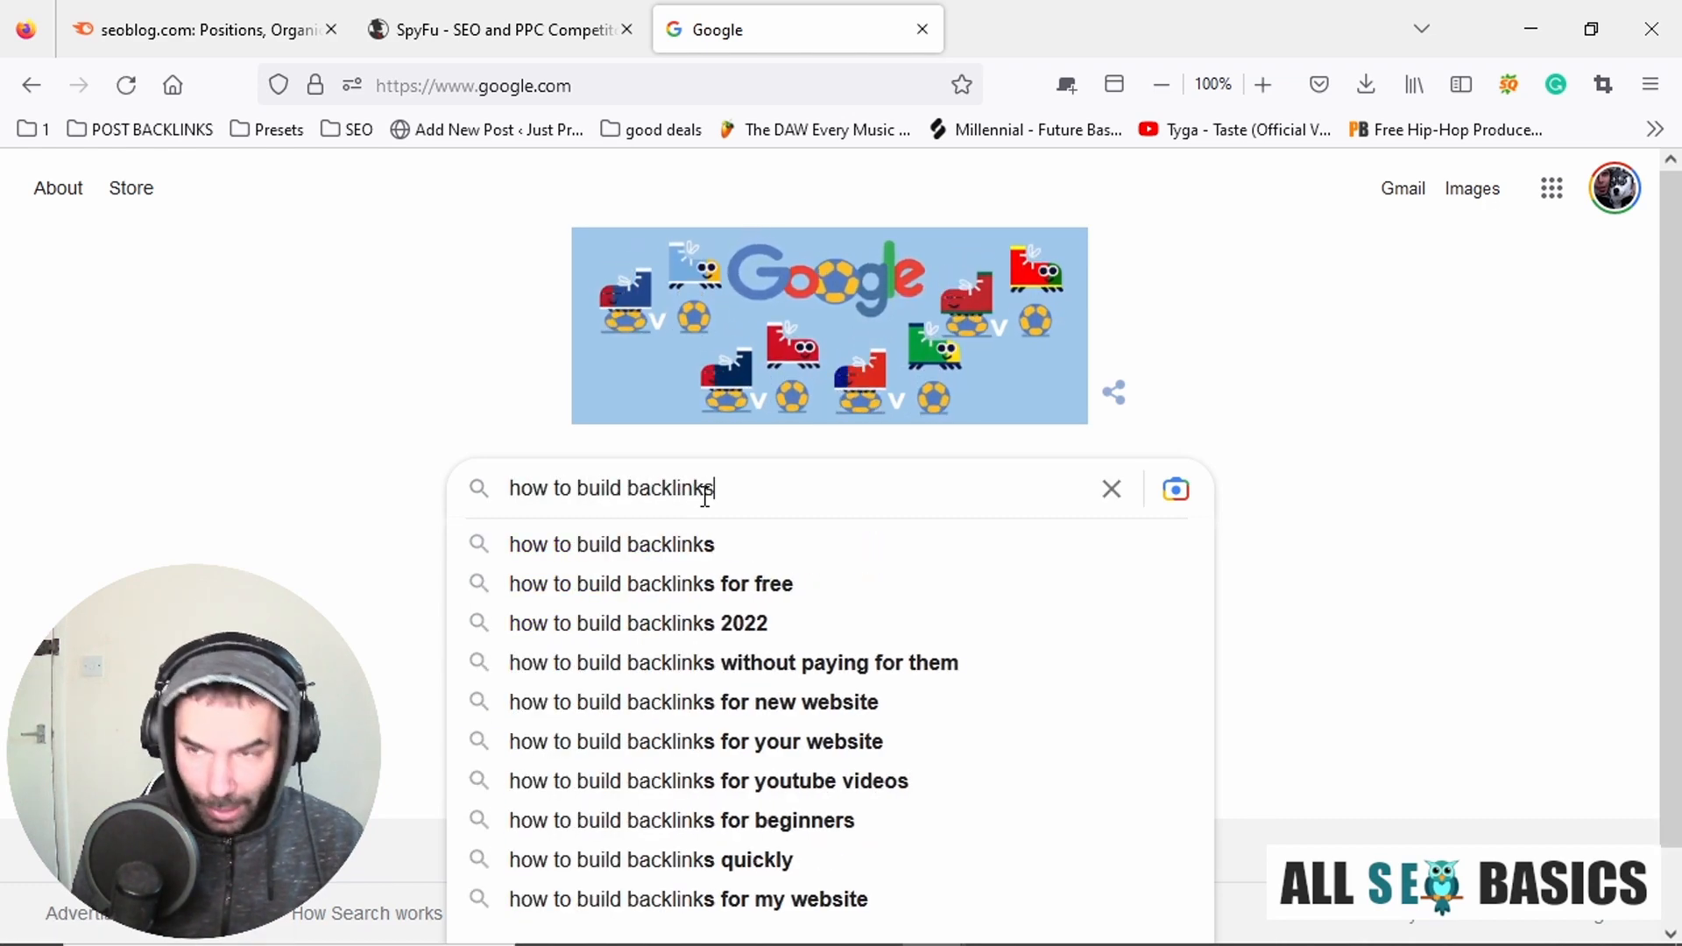
key(Return)
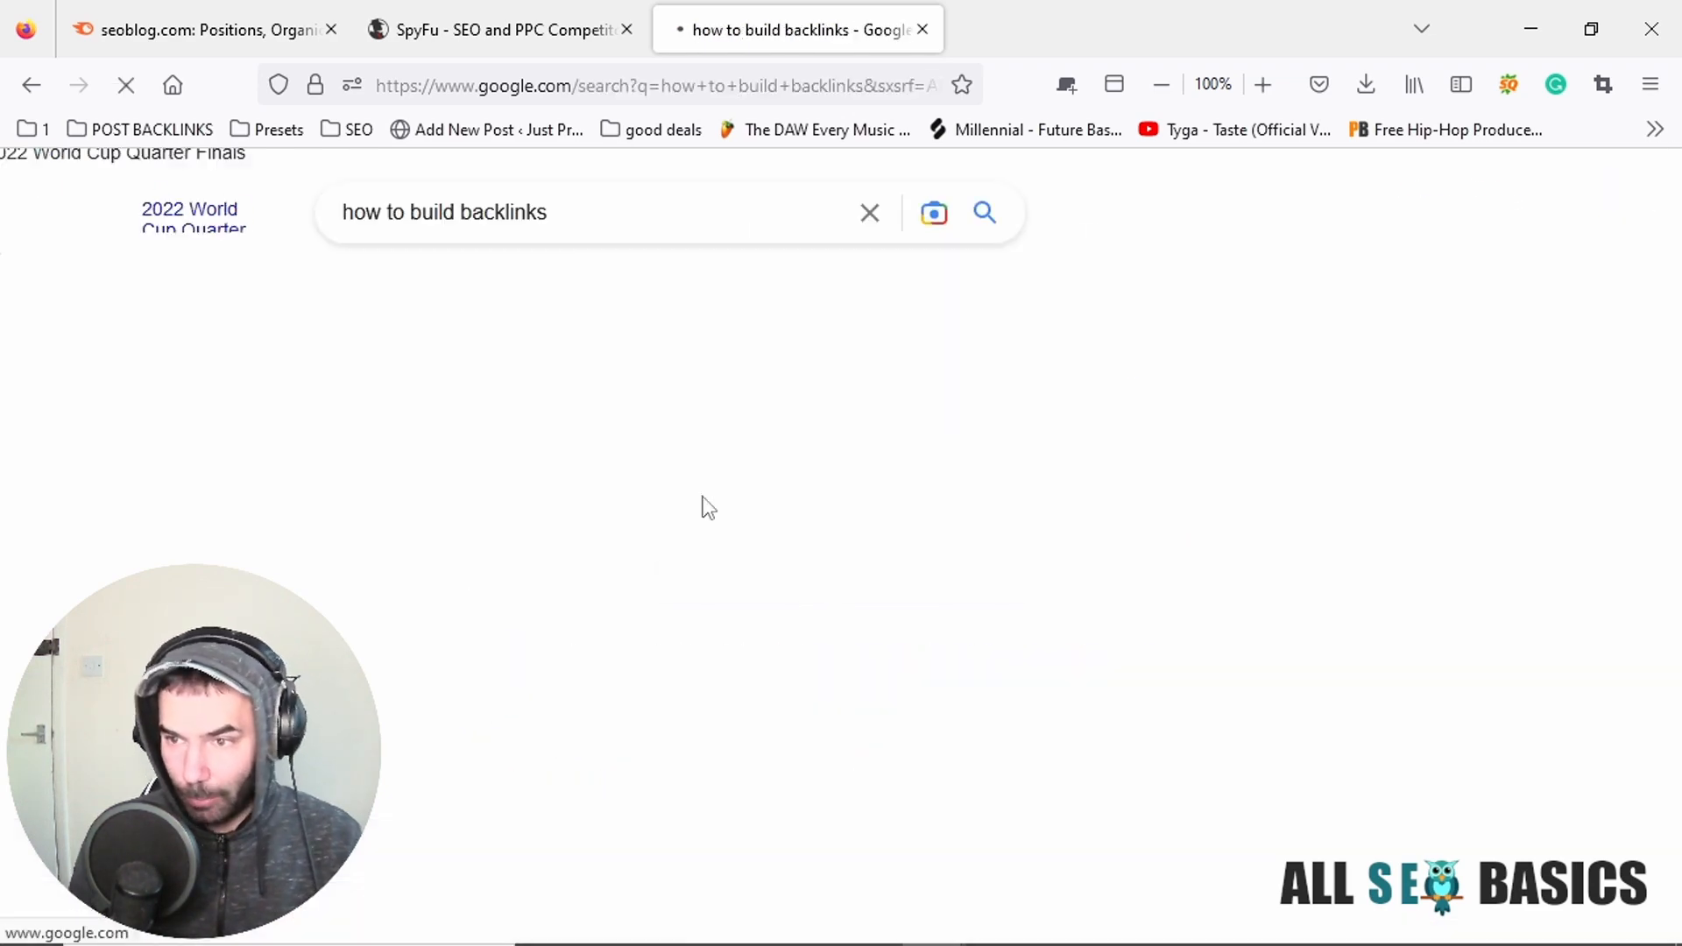
Look through the search results for competitor sites and open Backlinko's article "How to Get High Quality Backlinks in 2022 (7 New Strategies)".
scroll(768, 391, down, 3)
scroll(768, 390, down, 10)
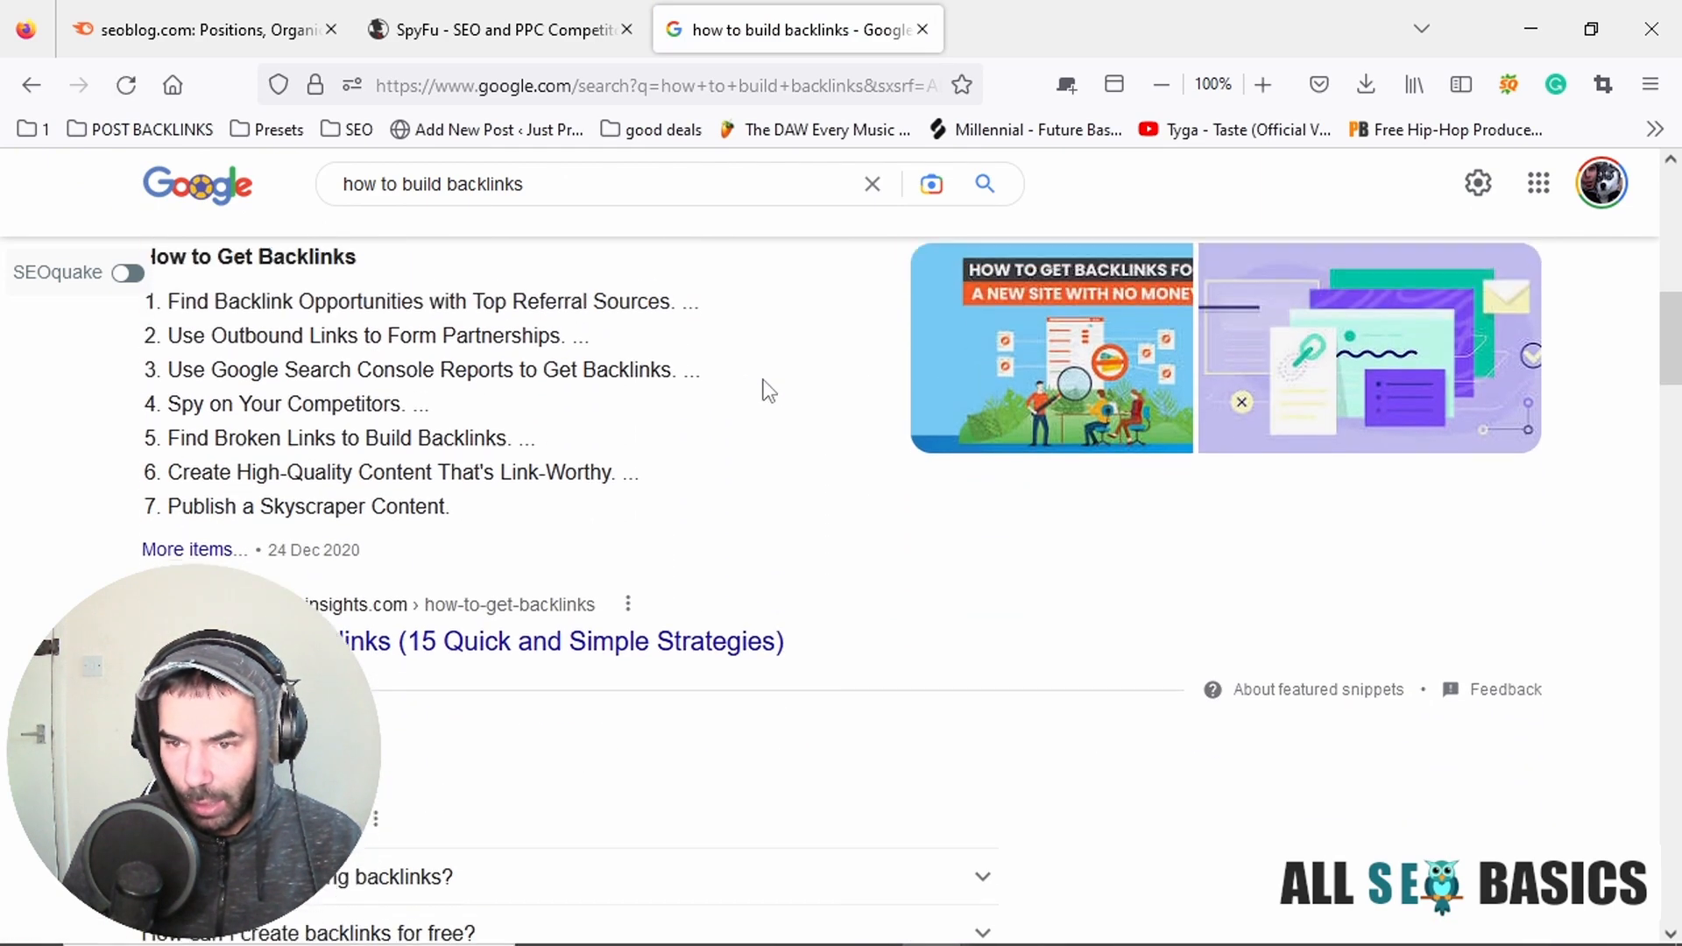
scroll(763, 387, down, 3)
click(156, 395)
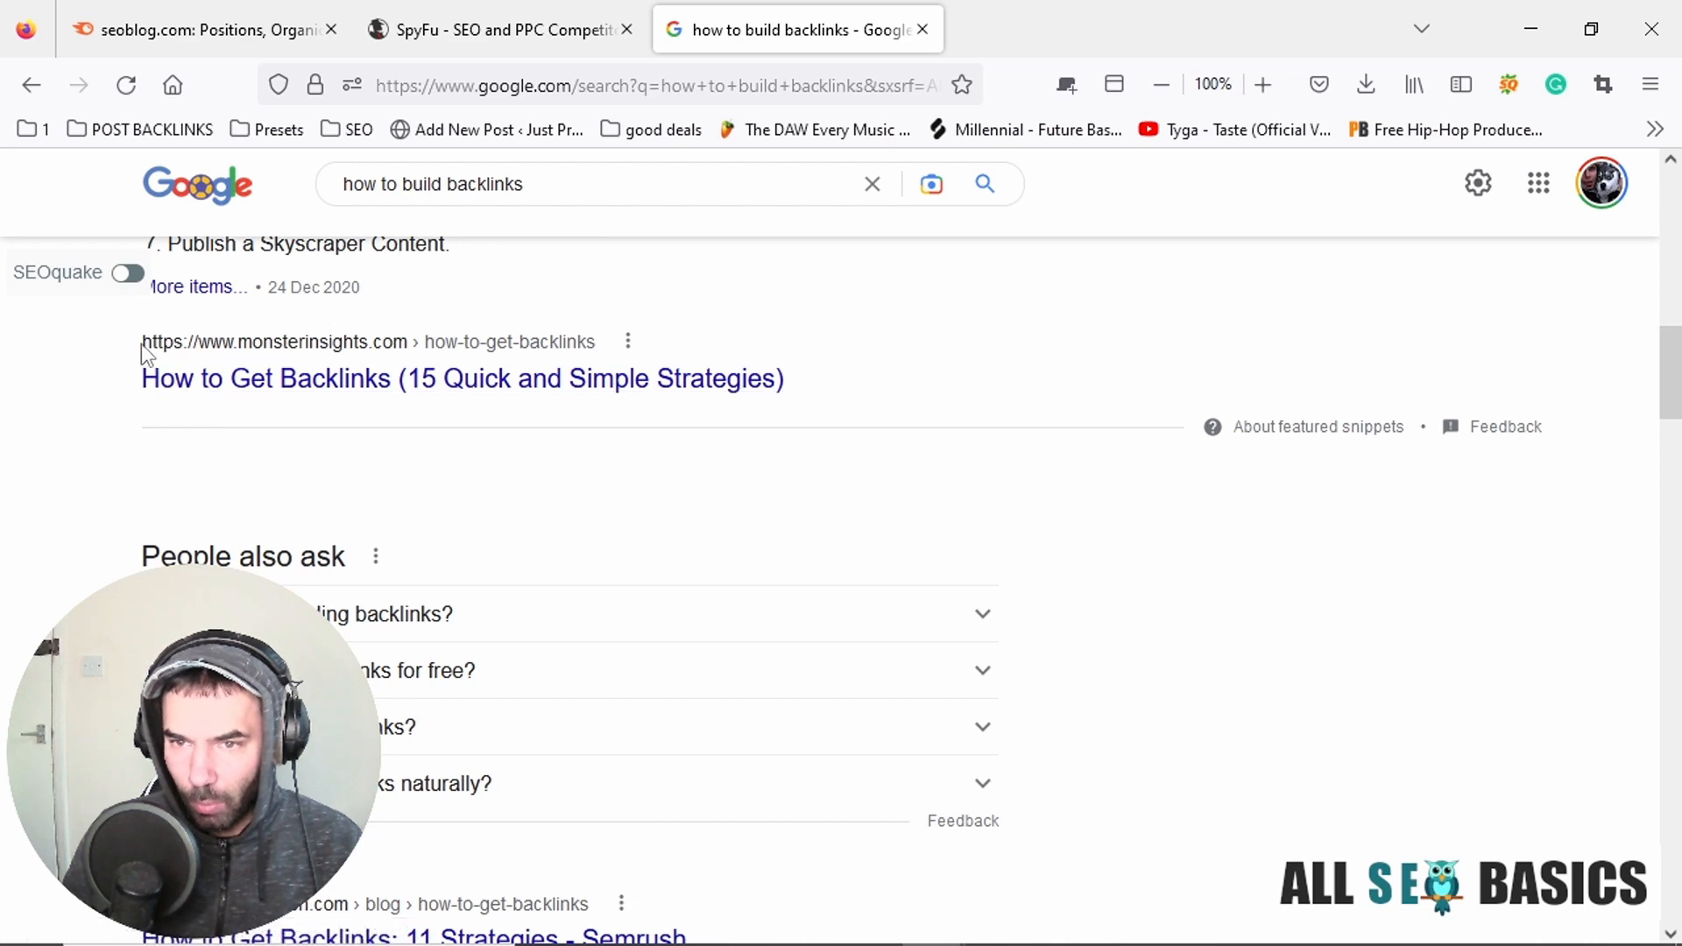
drag(142, 343, 346, 356)
scroll(388, 639, down, 7)
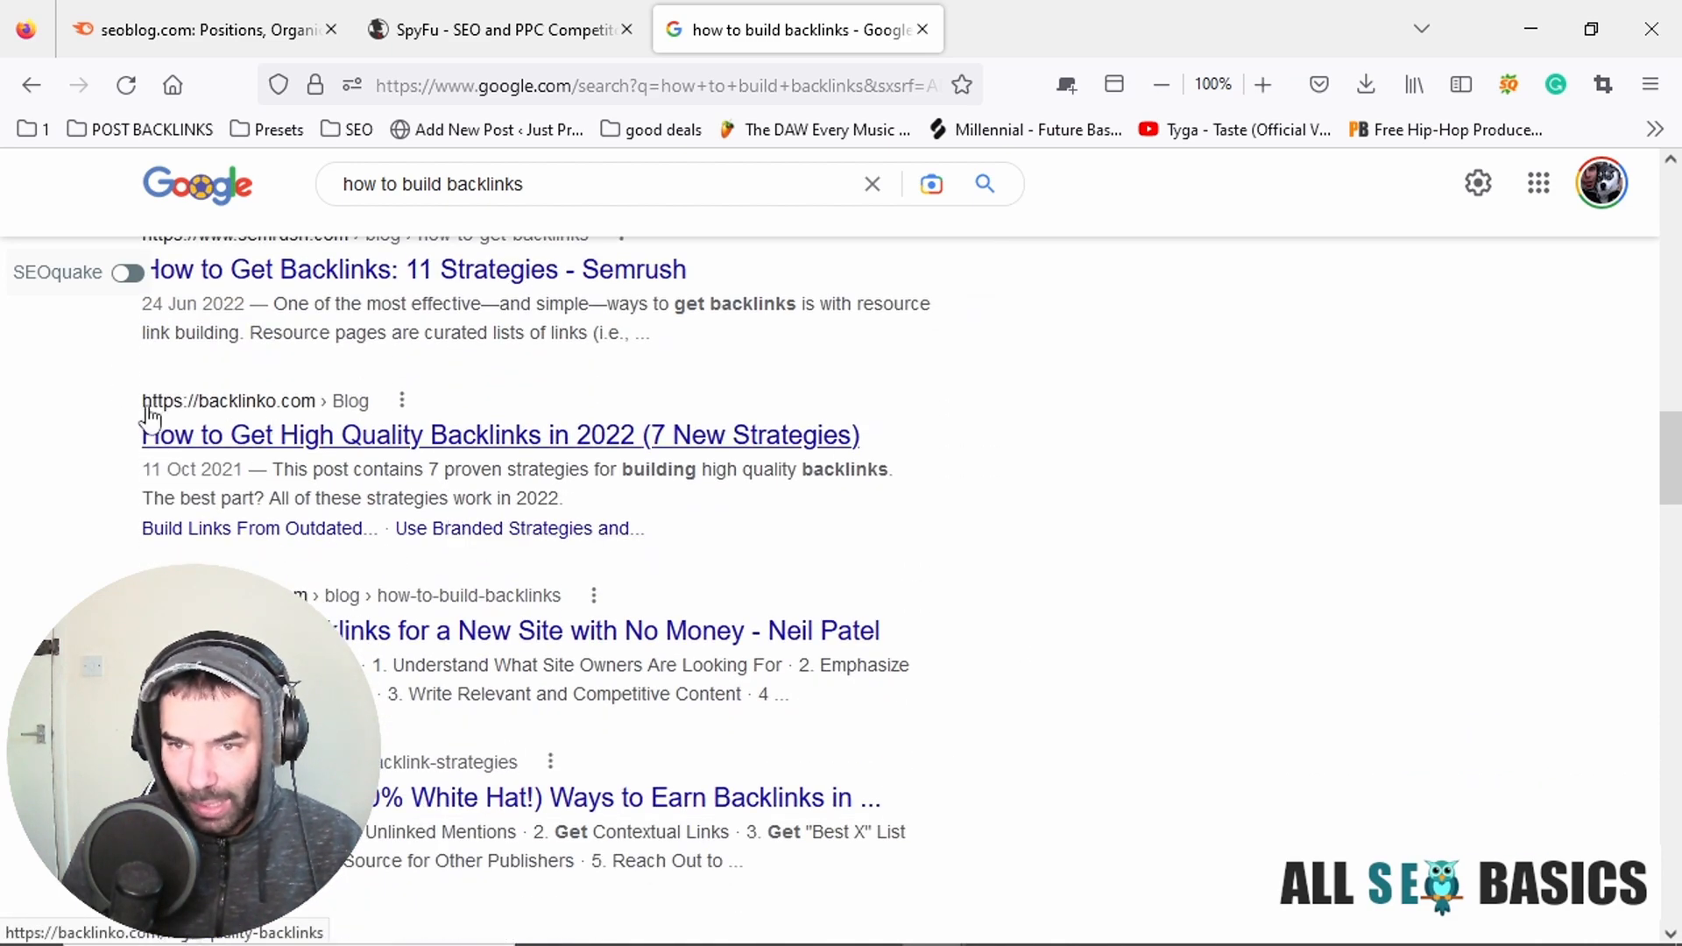
click(270, 435)
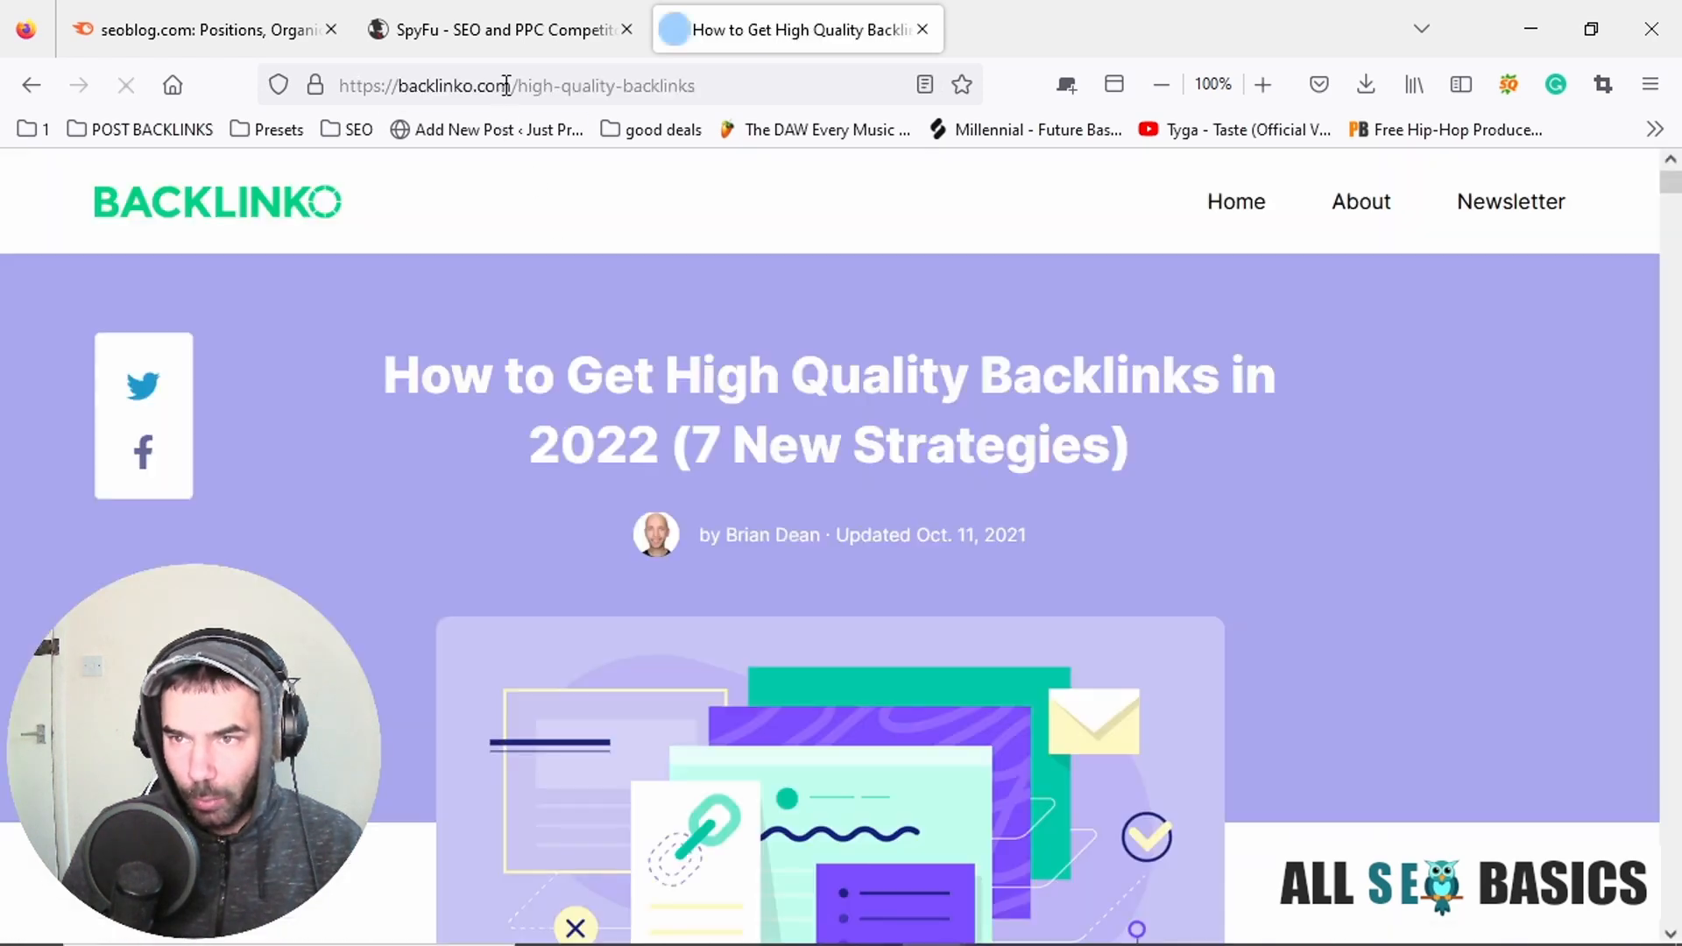
click(513, 85)
click(515, 86)
drag(513, 85, 340, 85)
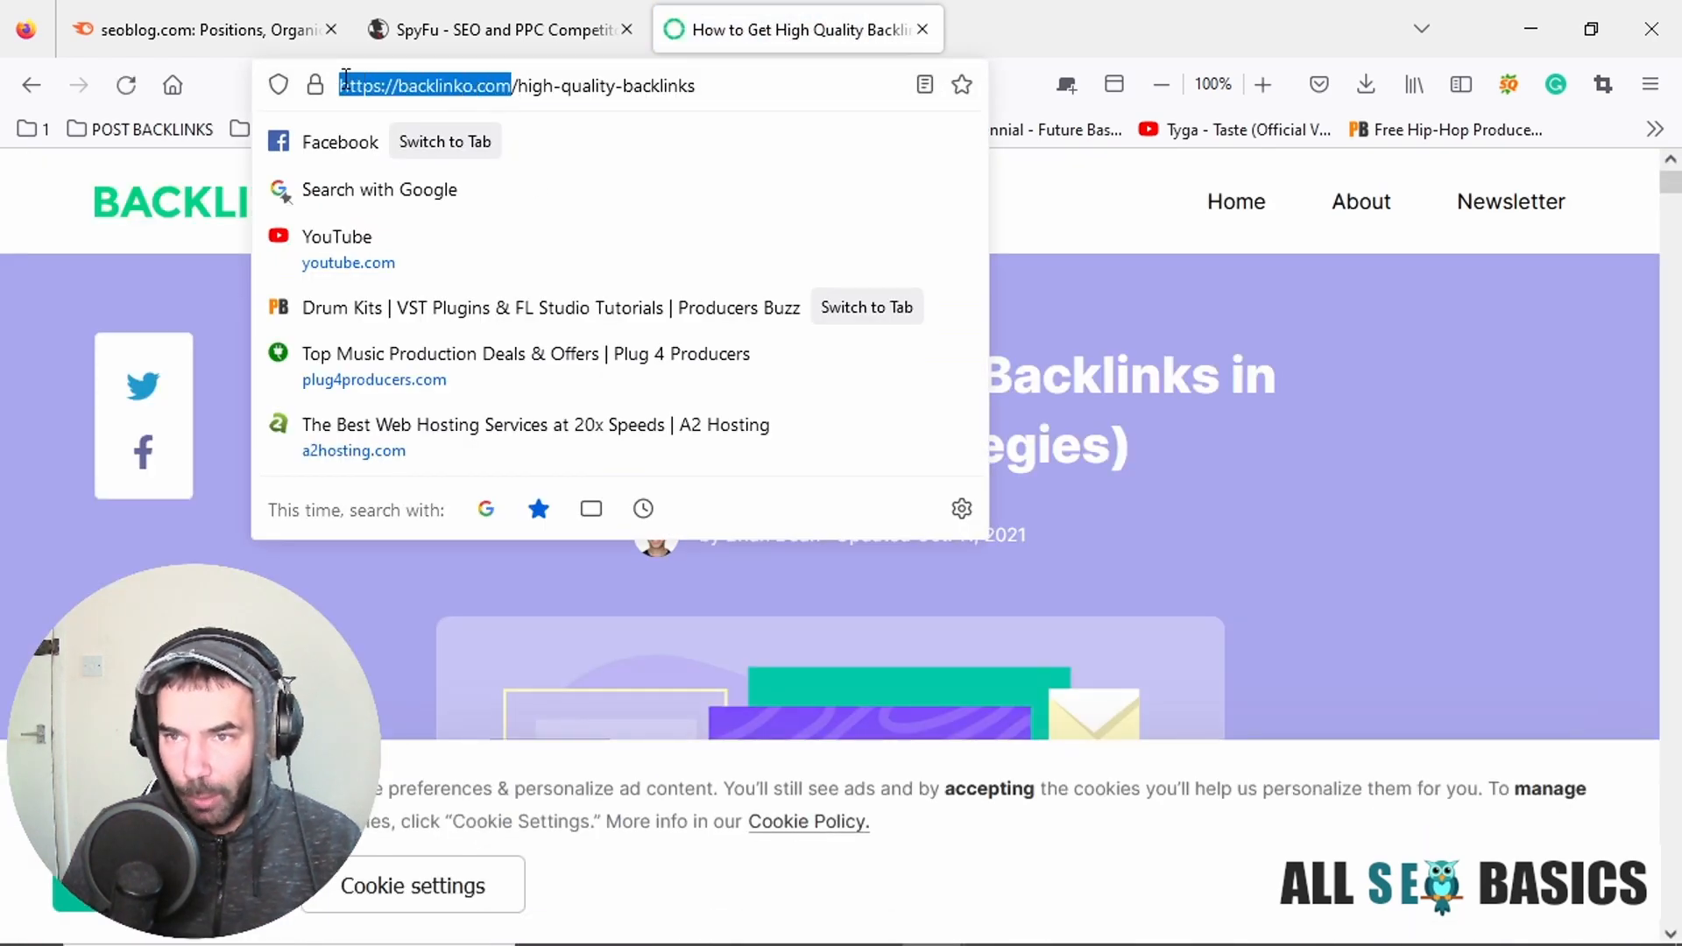
click(478, 39)
key(ctrl+v)
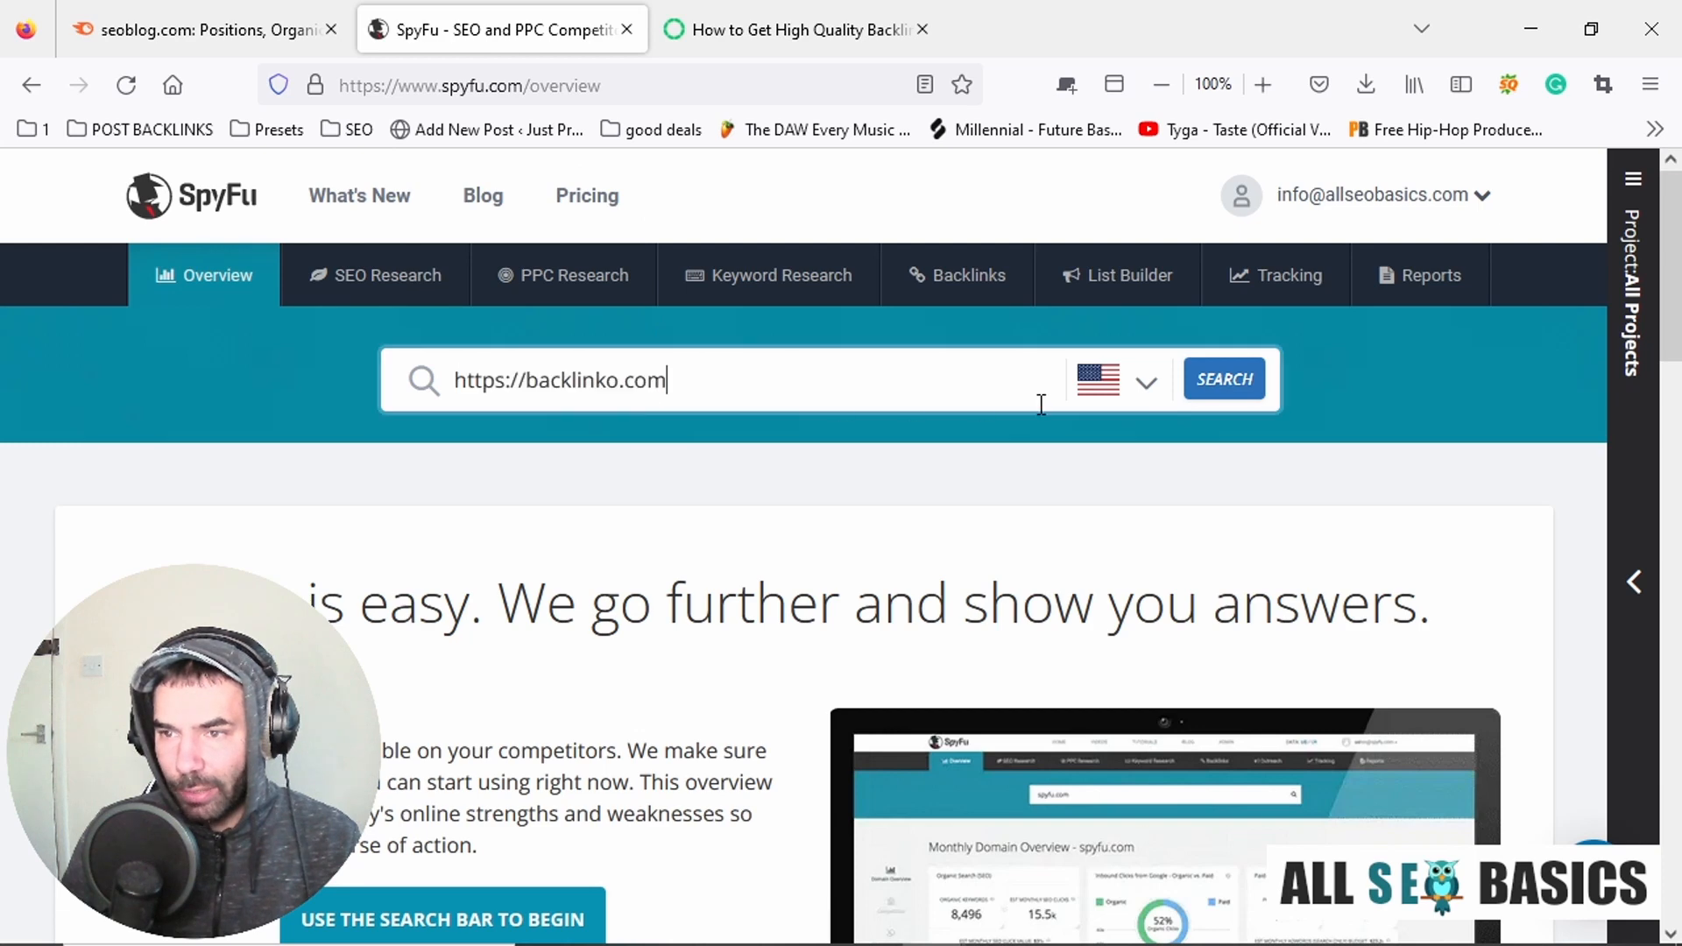
click(1234, 391)
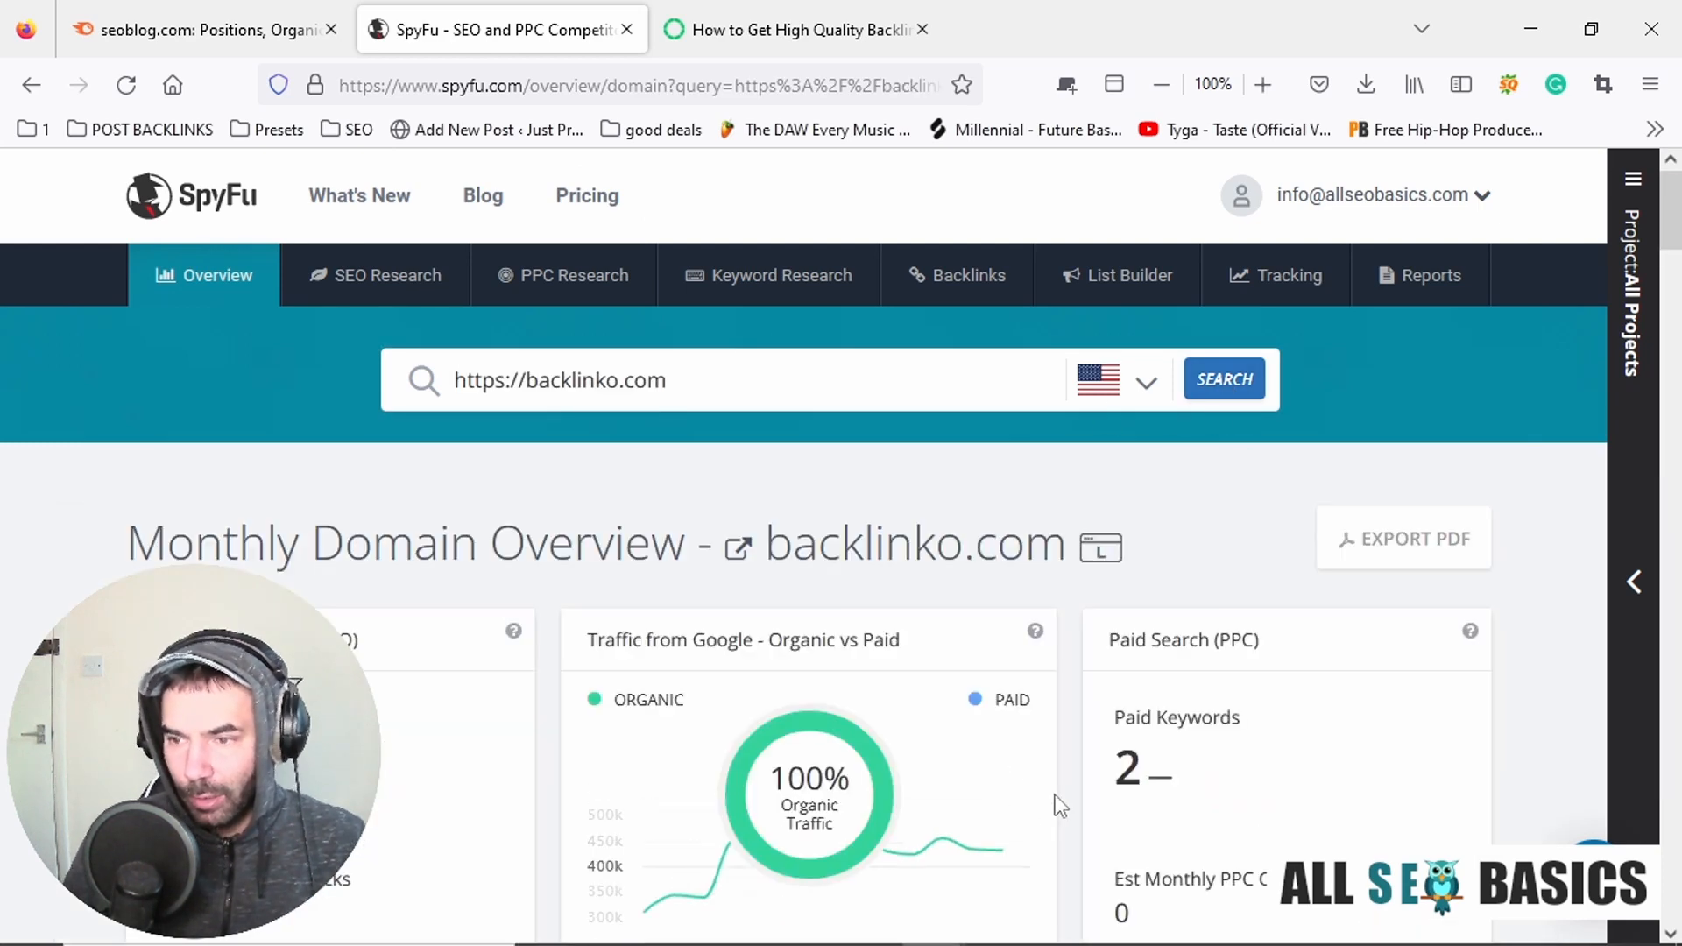
Go through backlinko.com's monthly domain overview down to Top Keywords and open the full list of organic keywords.
scroll(984, 640, down, 5)
scroll(1051, 612, down, 12)
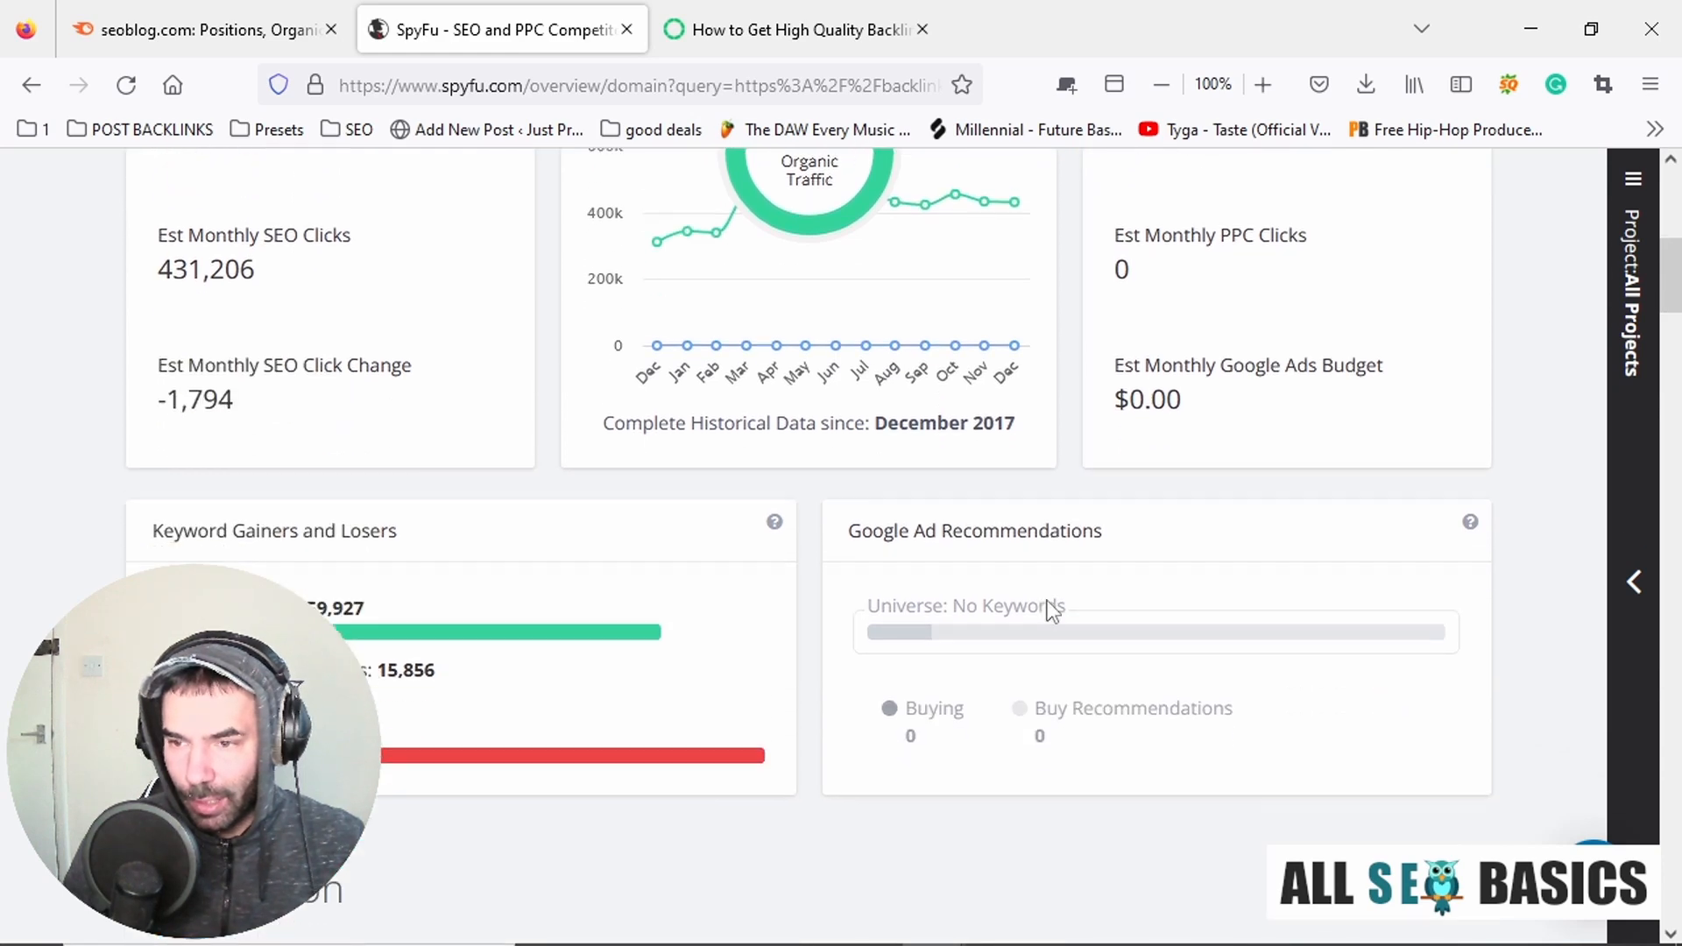
scroll(1052, 612, down, 15)
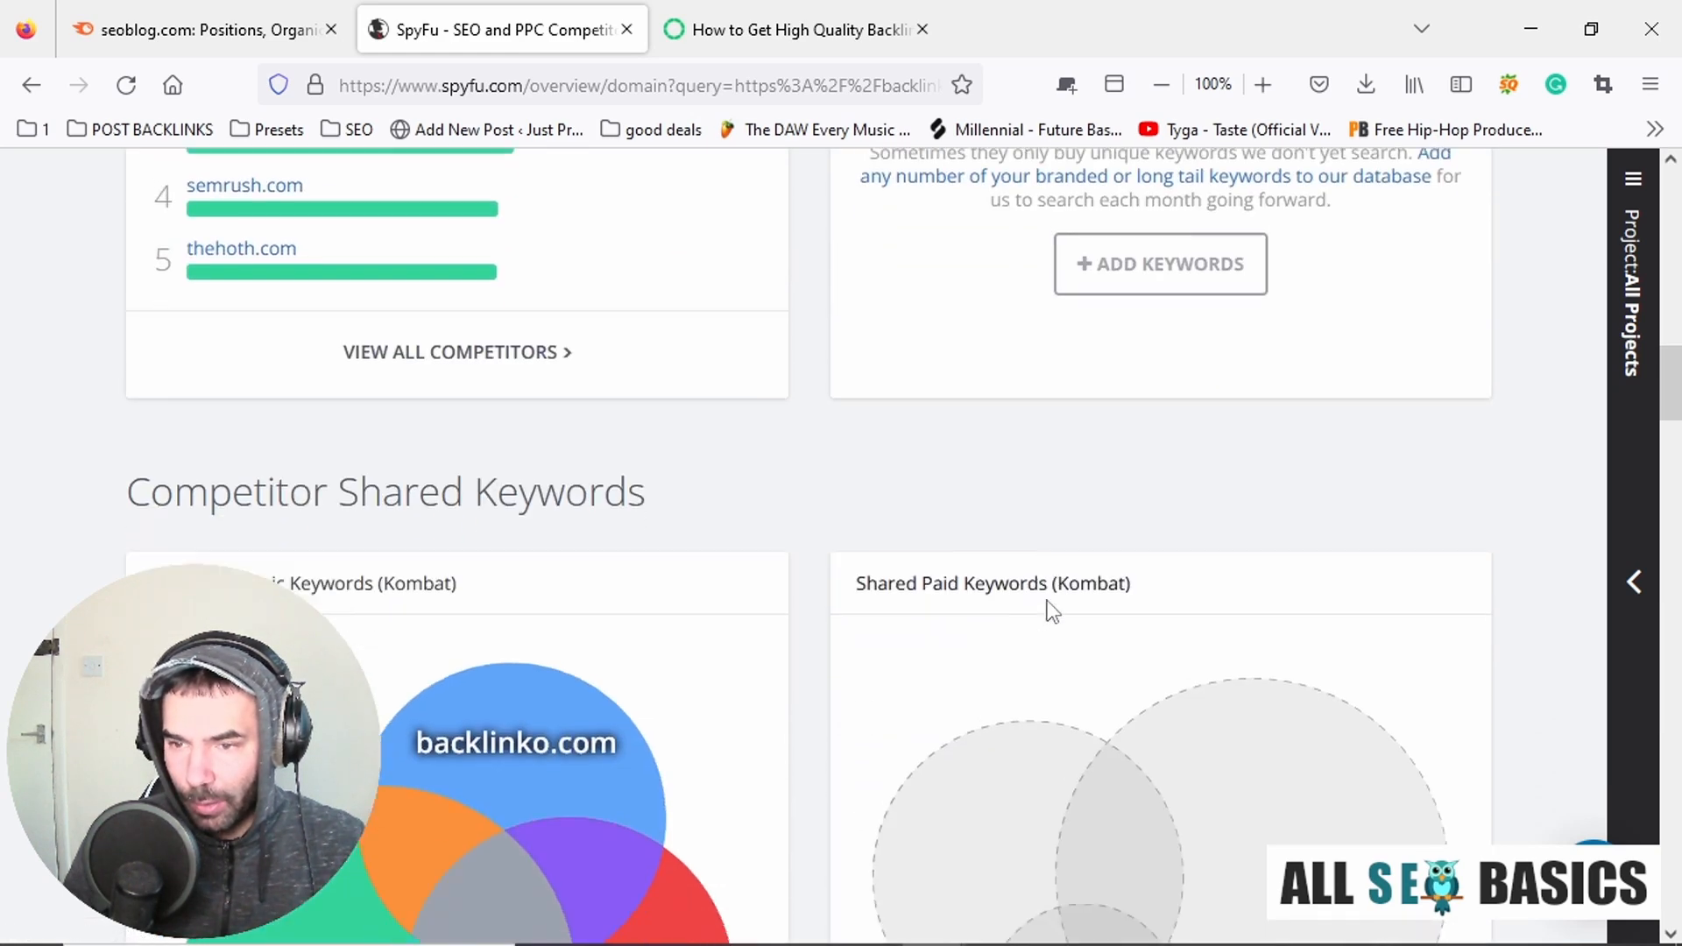
scroll(1049, 601, down, 5)
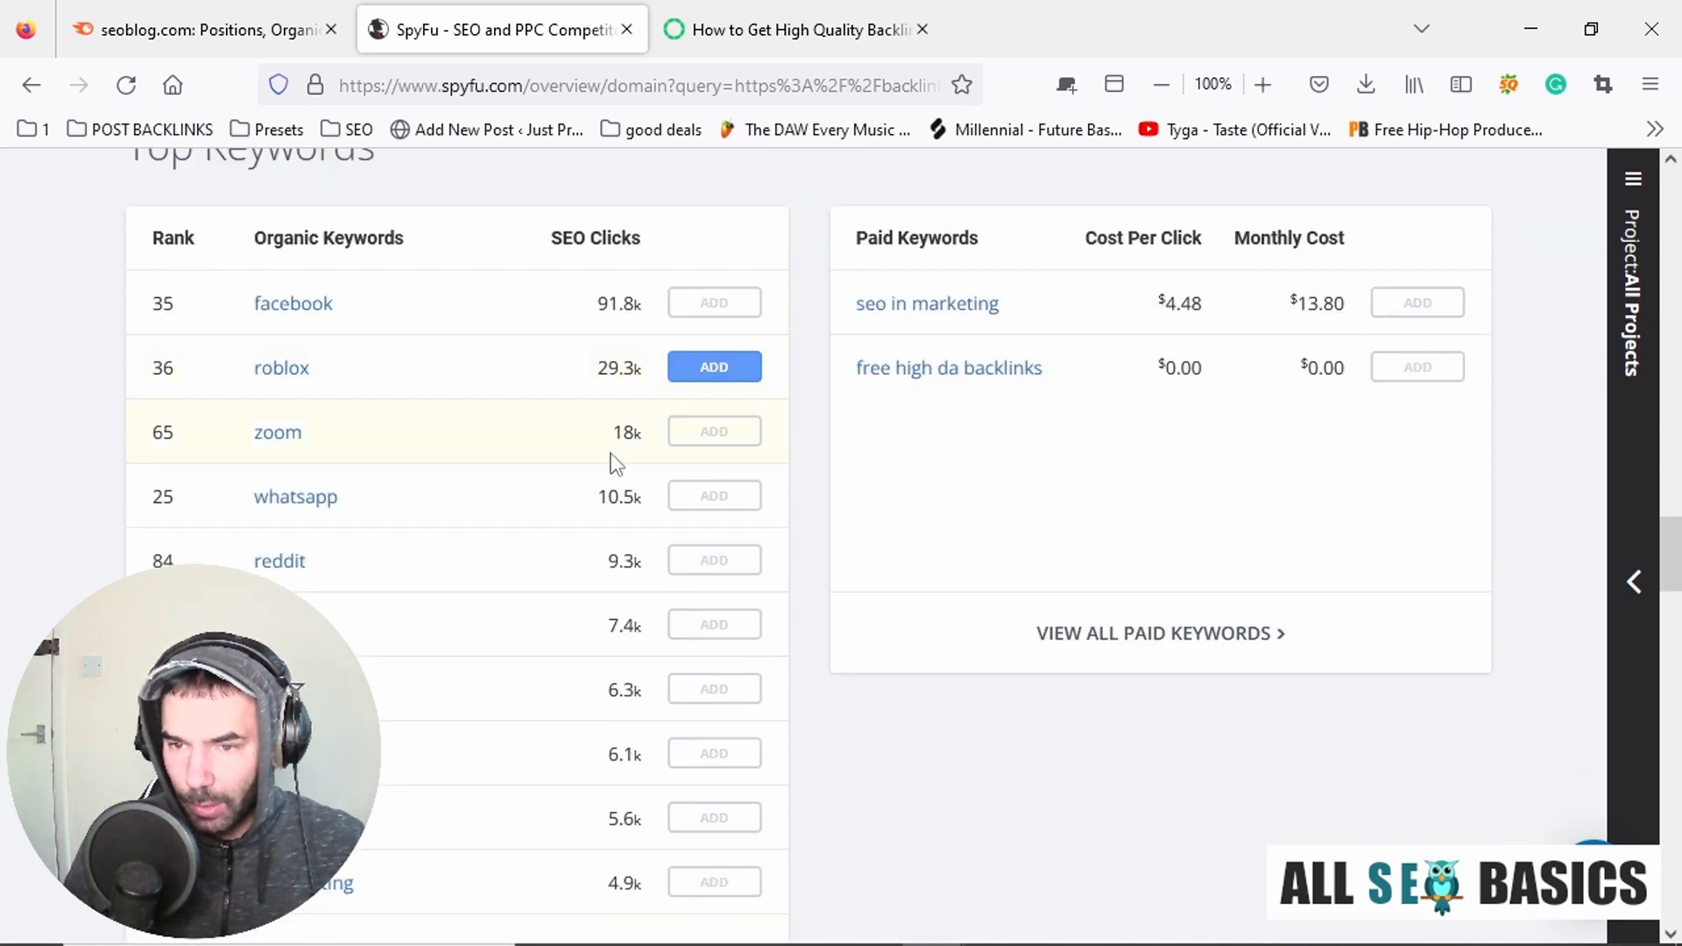
scroll(669, 466, down, 5)
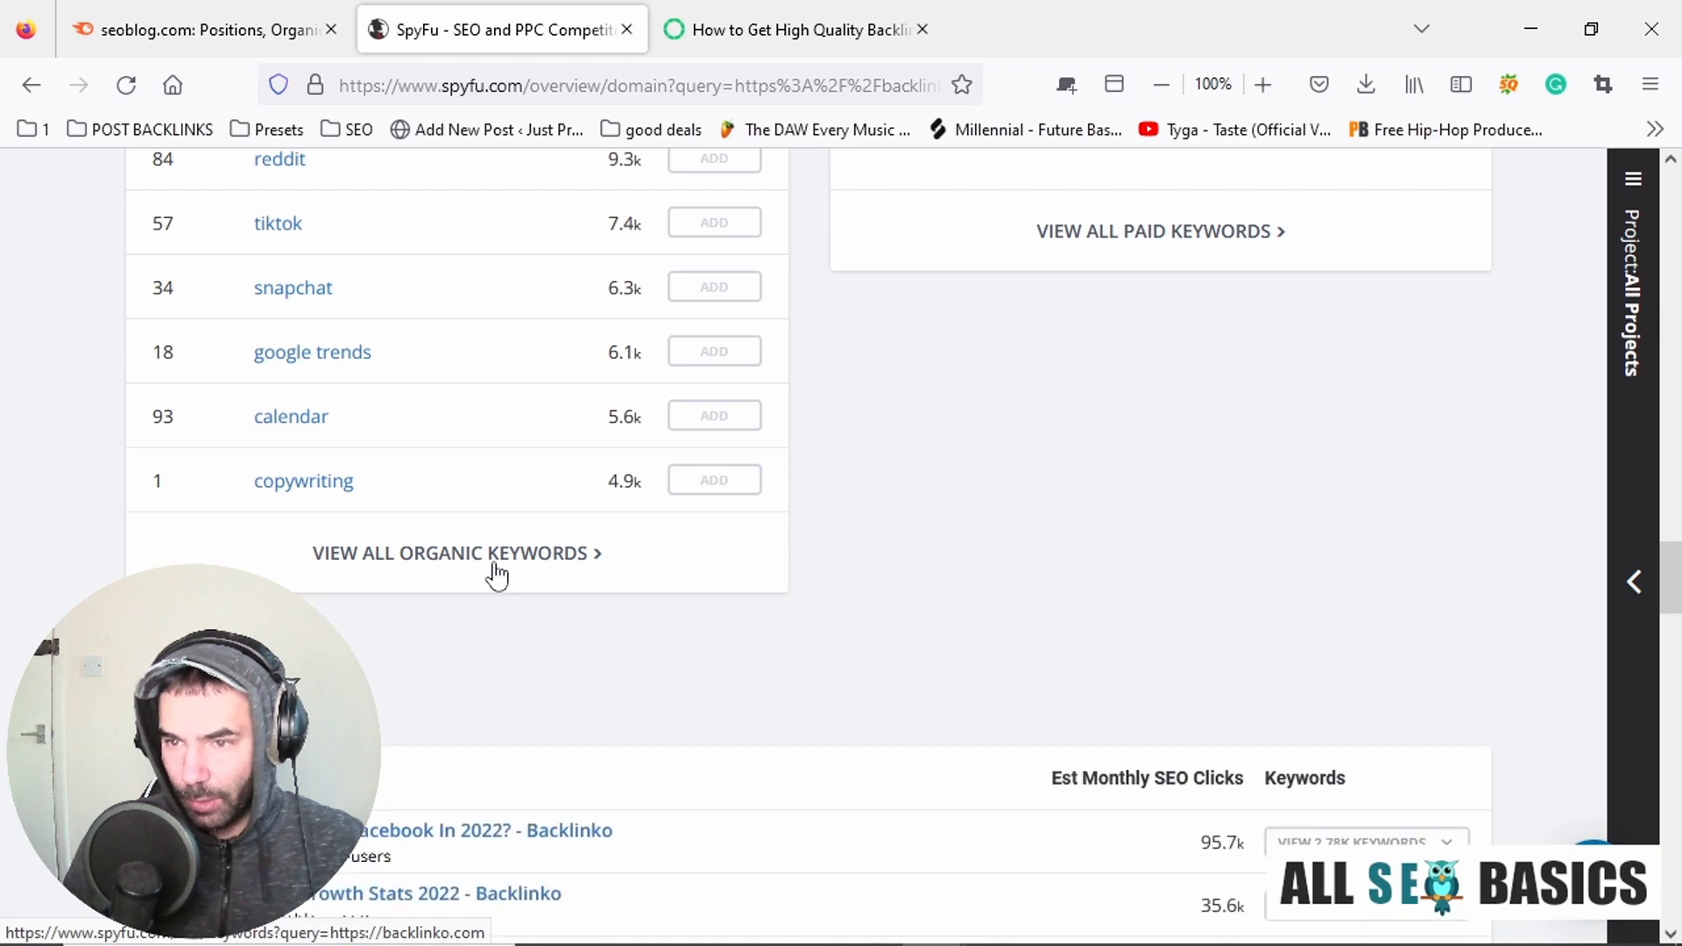
click(493, 574)
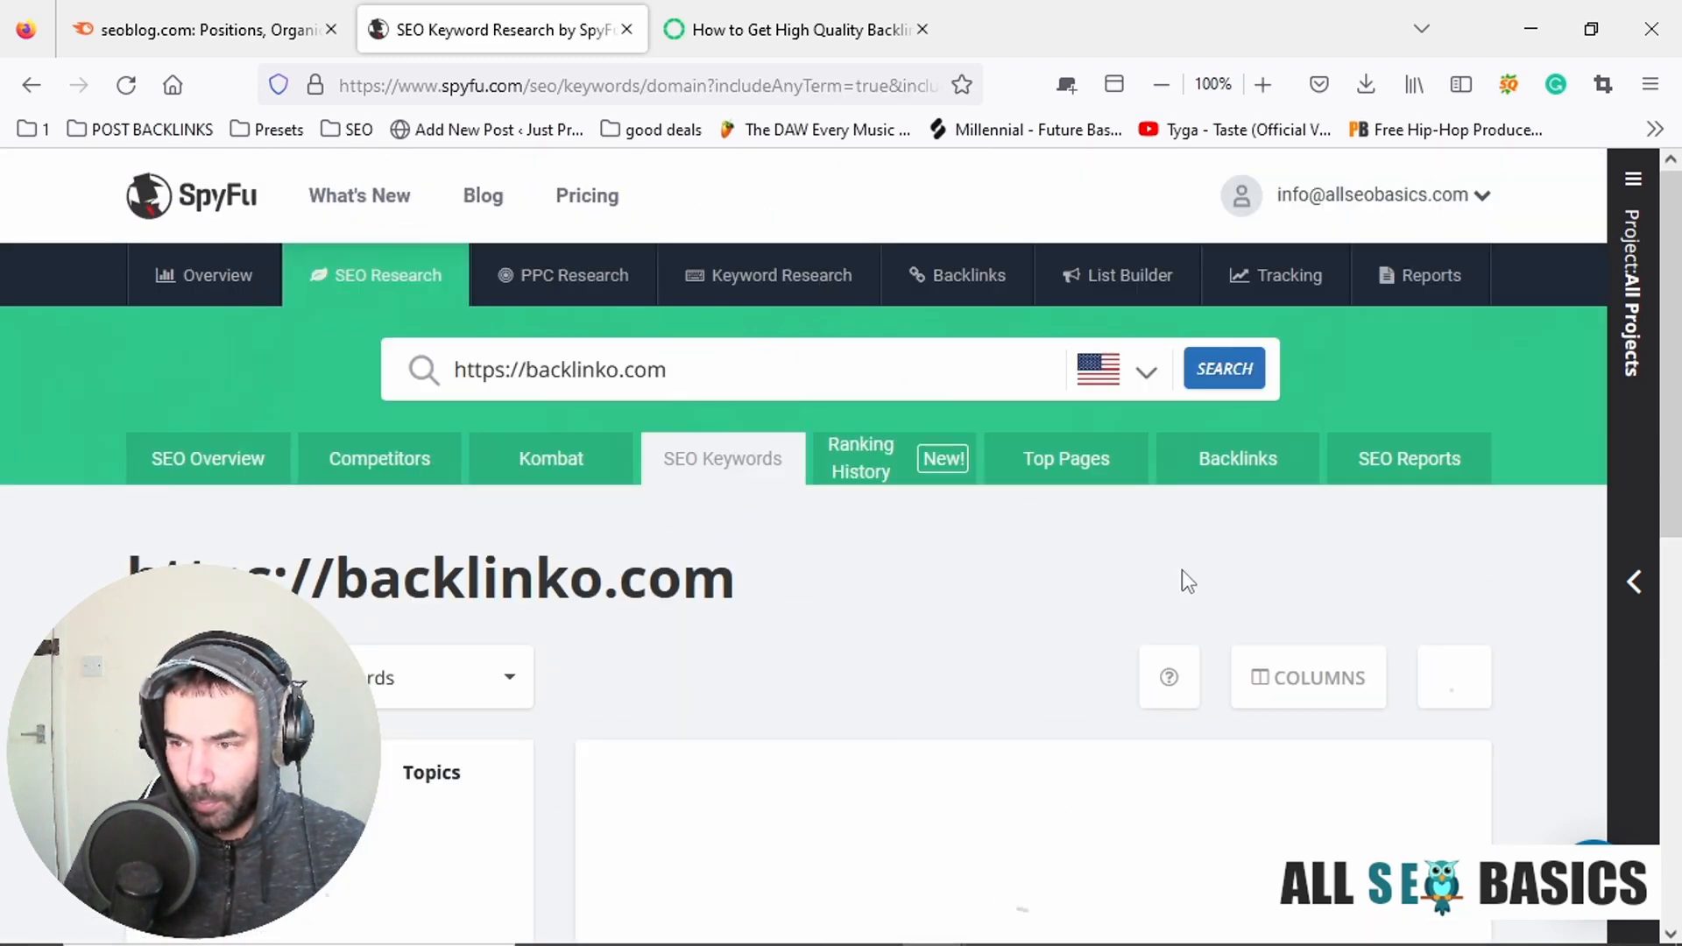
Examine backlinko.com's SEO Keywords table, comparing the keywords by volume, rank and SEO clicks.
scroll(1280, 611, down, 2)
scroll(1279, 608, down, 9)
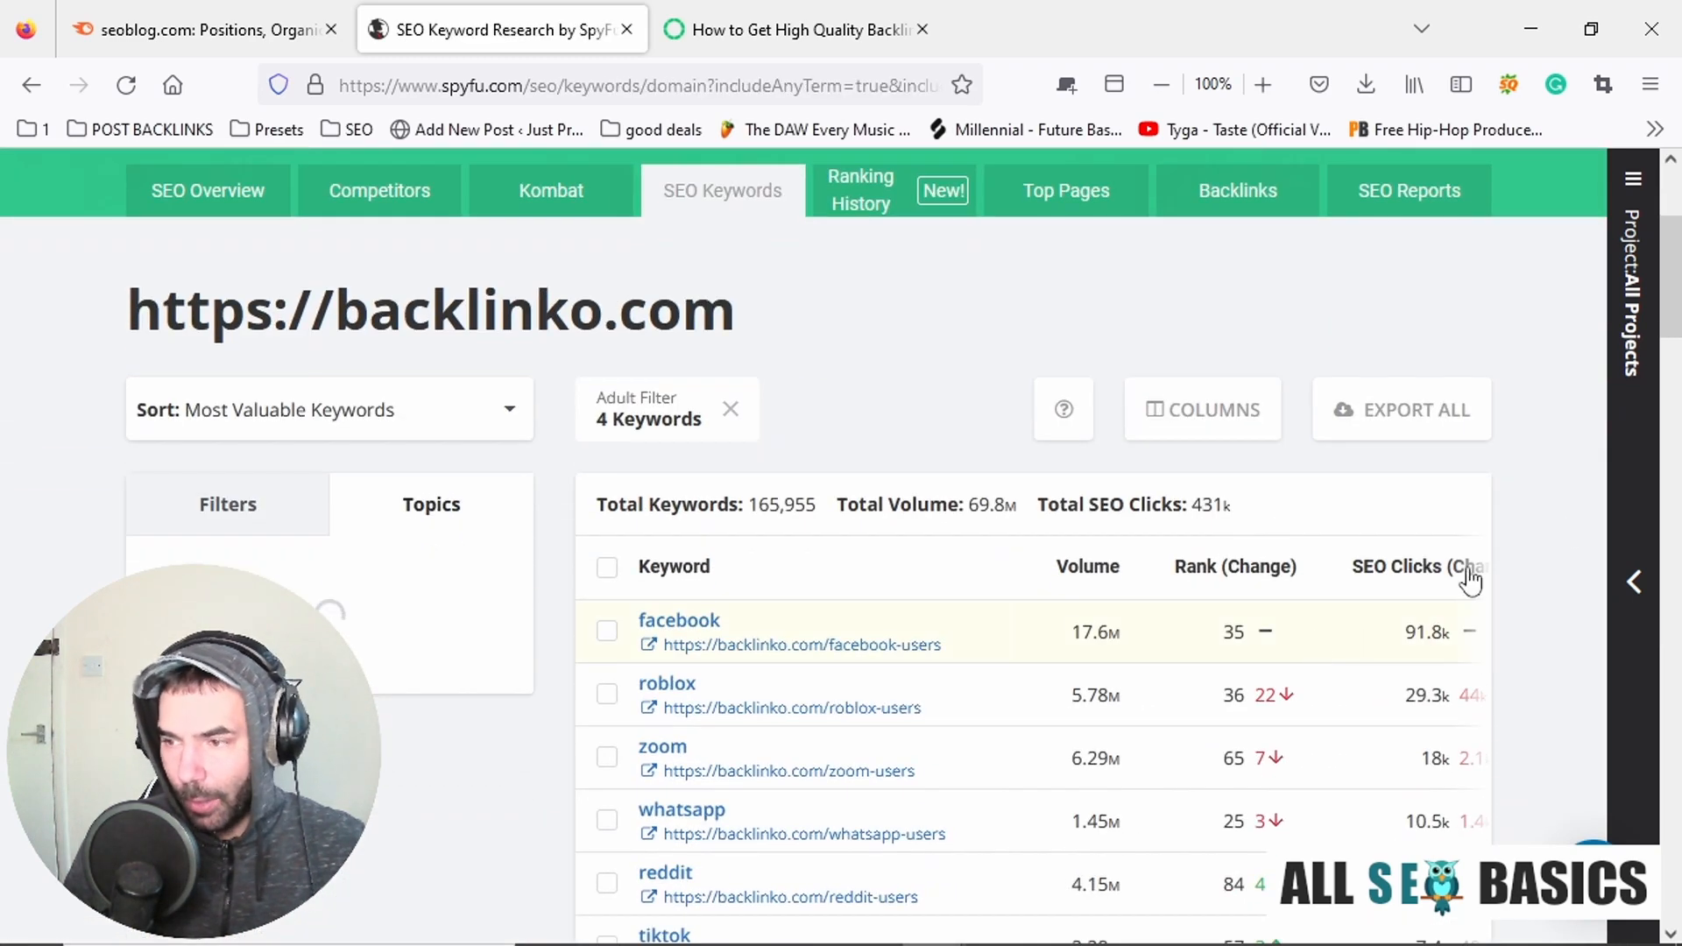
scroll(1576, 526, up, 5)
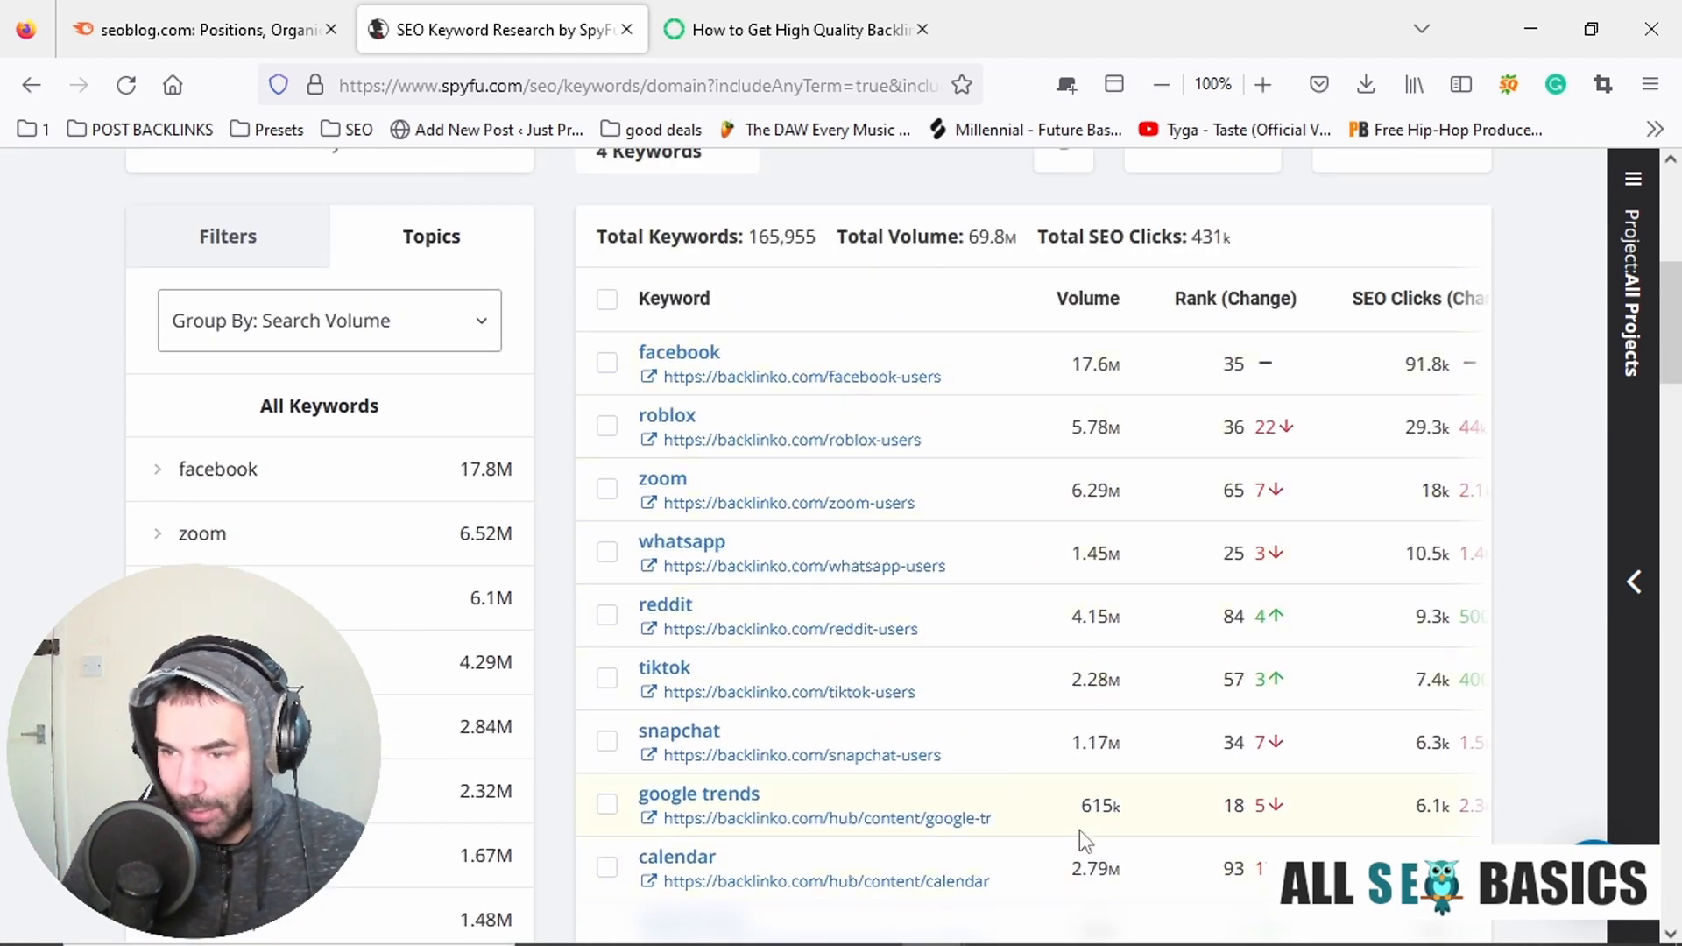
scroll(1083, 680, up, 5)
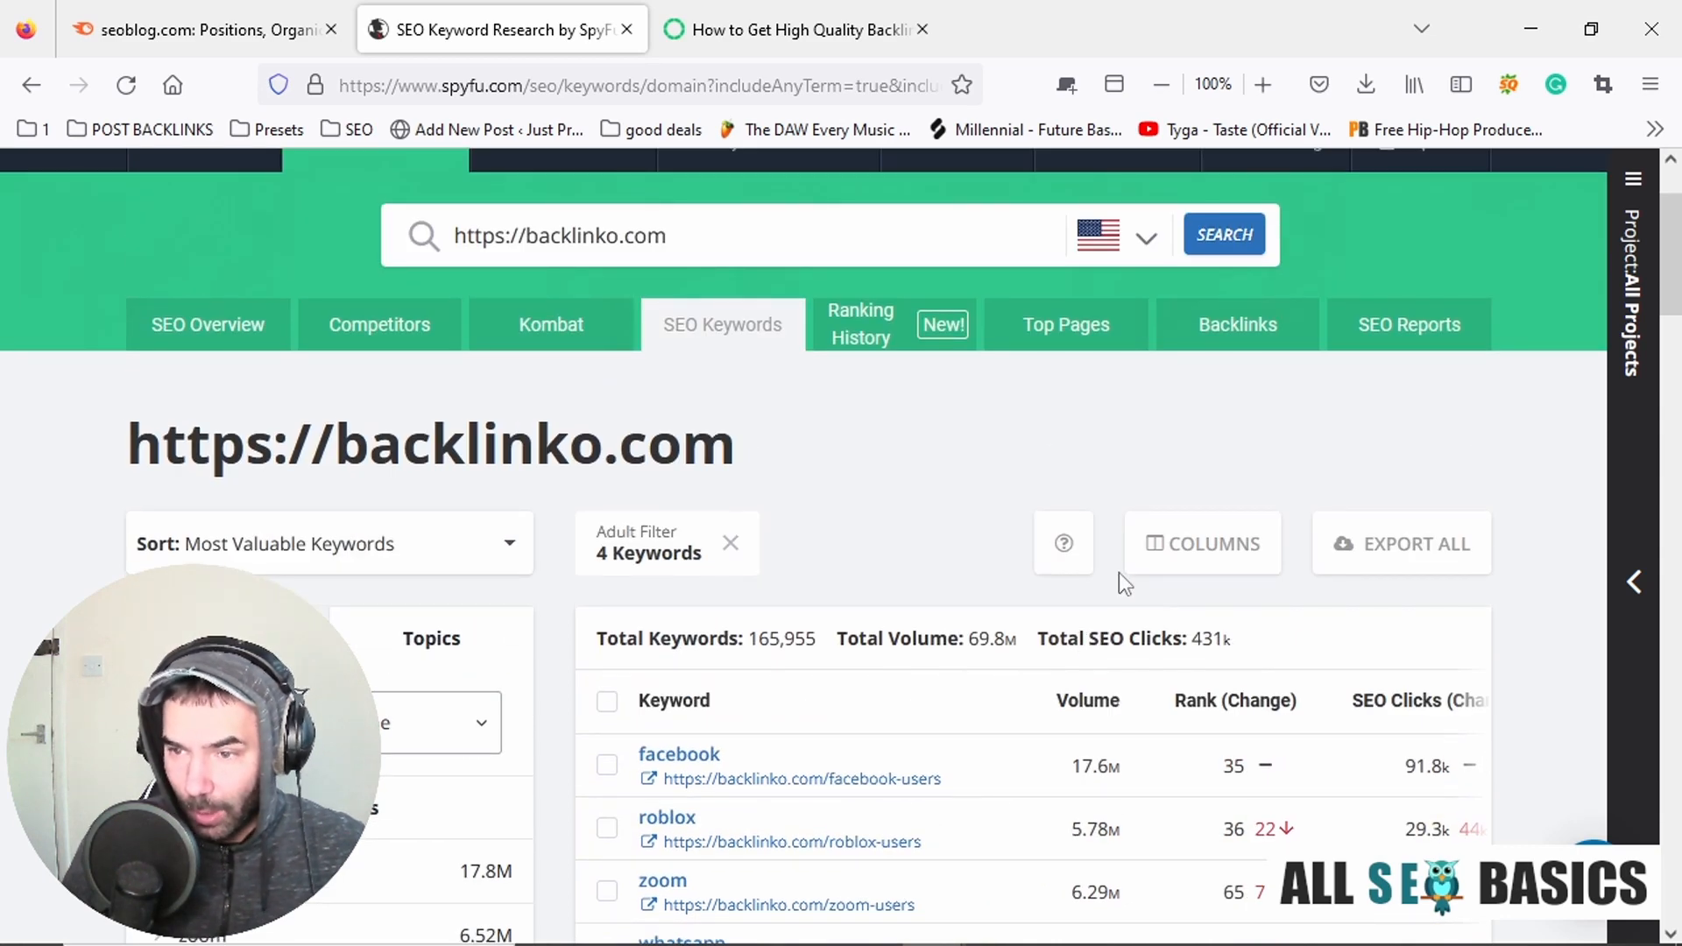
scroll(1118, 571, down, 3)
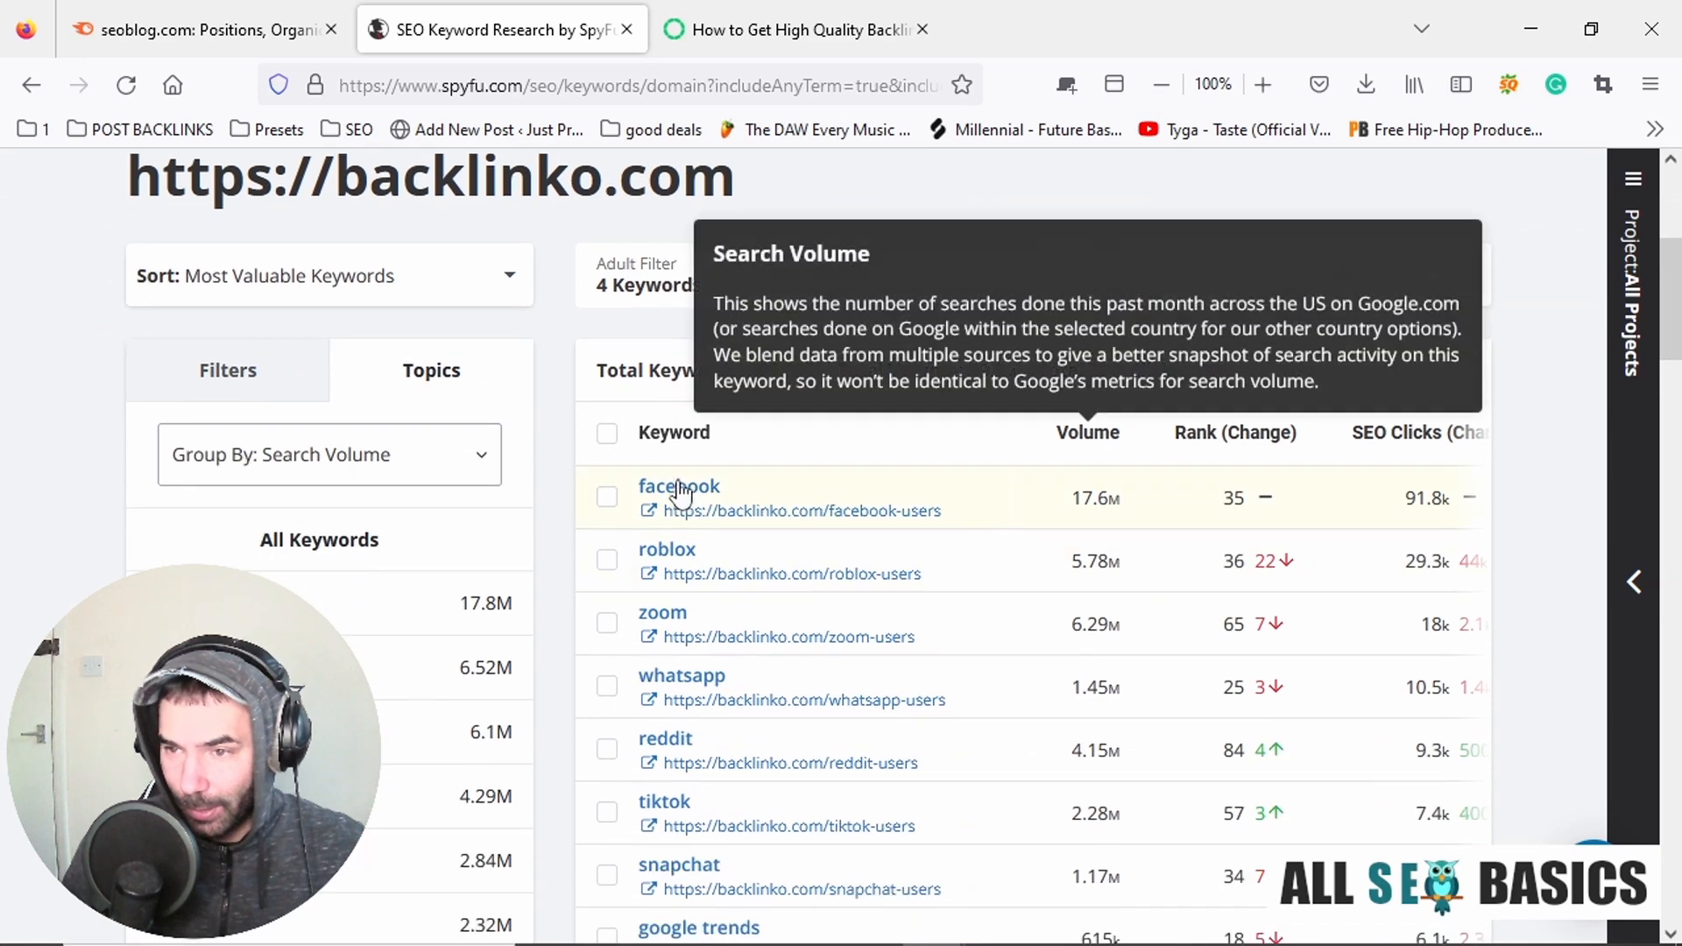
Look through the rest of backlinko.com's SEO Keywords table and open the domain's SEO Overview.
scroll(950, 537, down, 3)
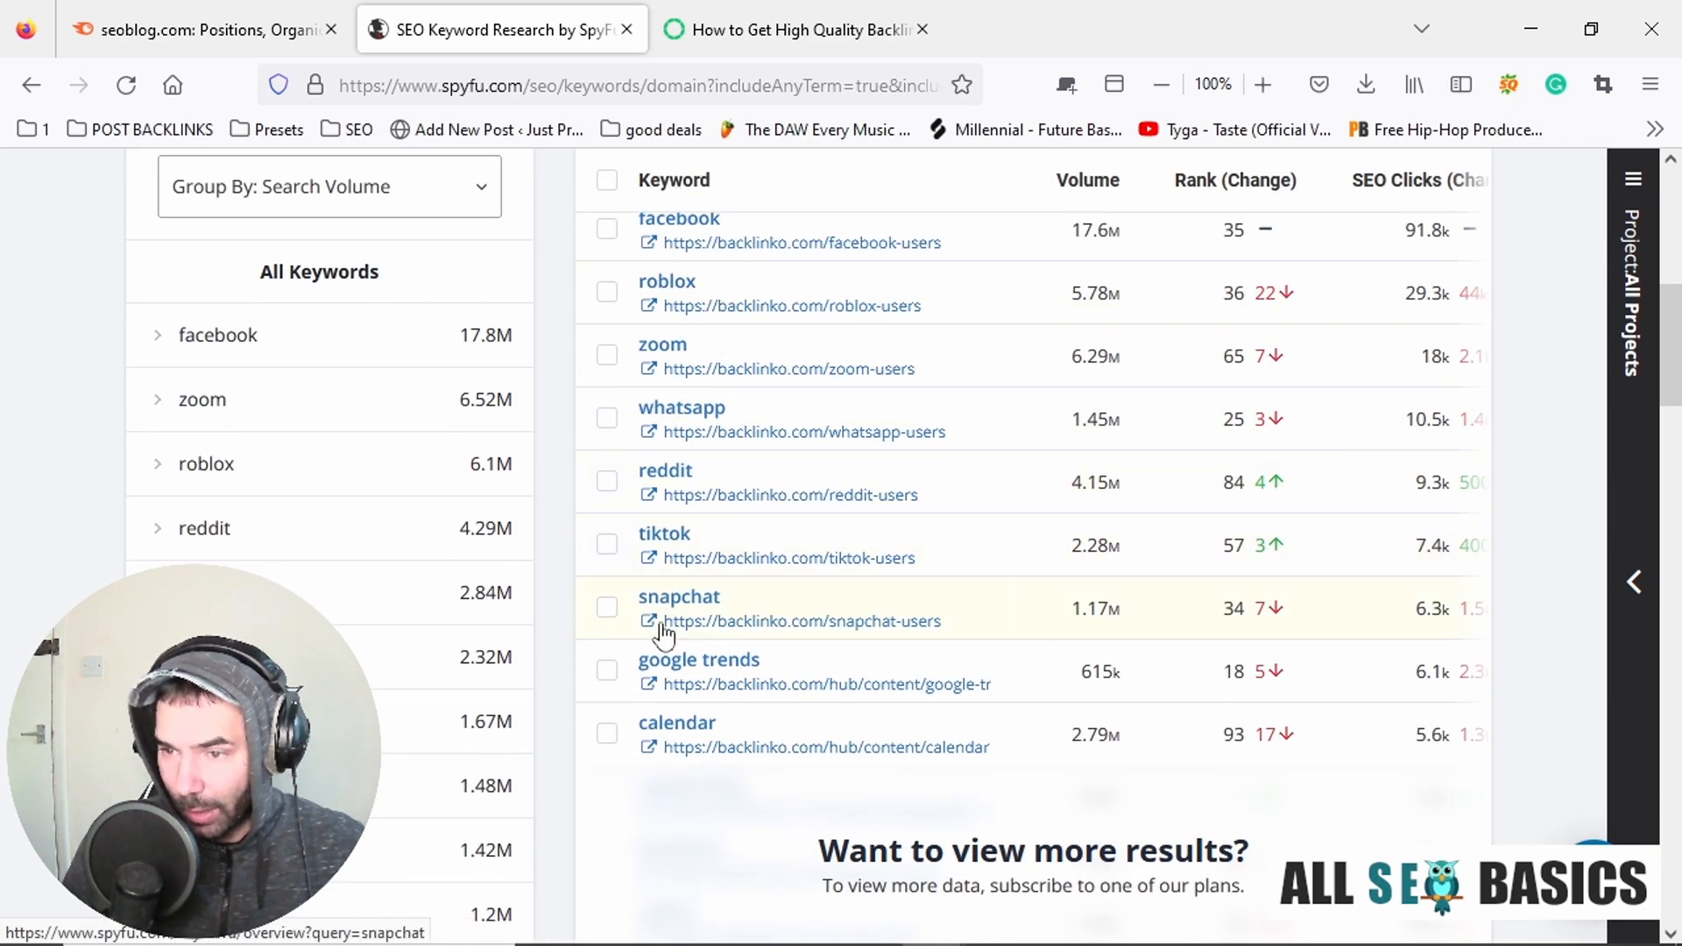
scroll(887, 492, down, 9)
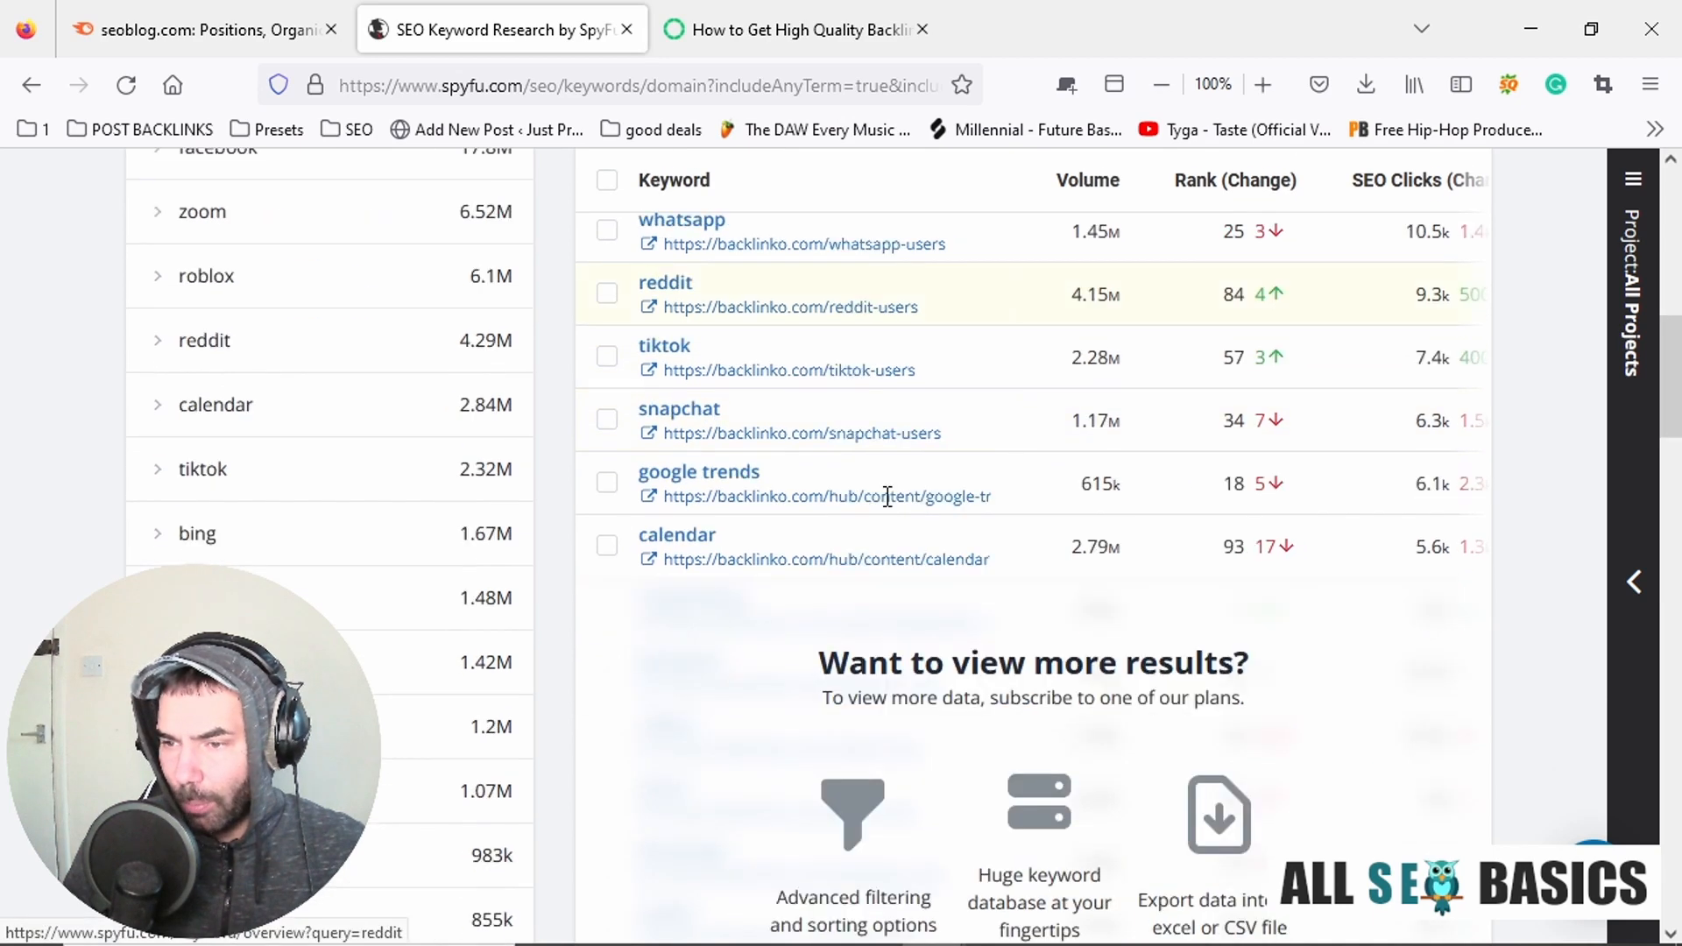
scroll(881, 473, up, 10)
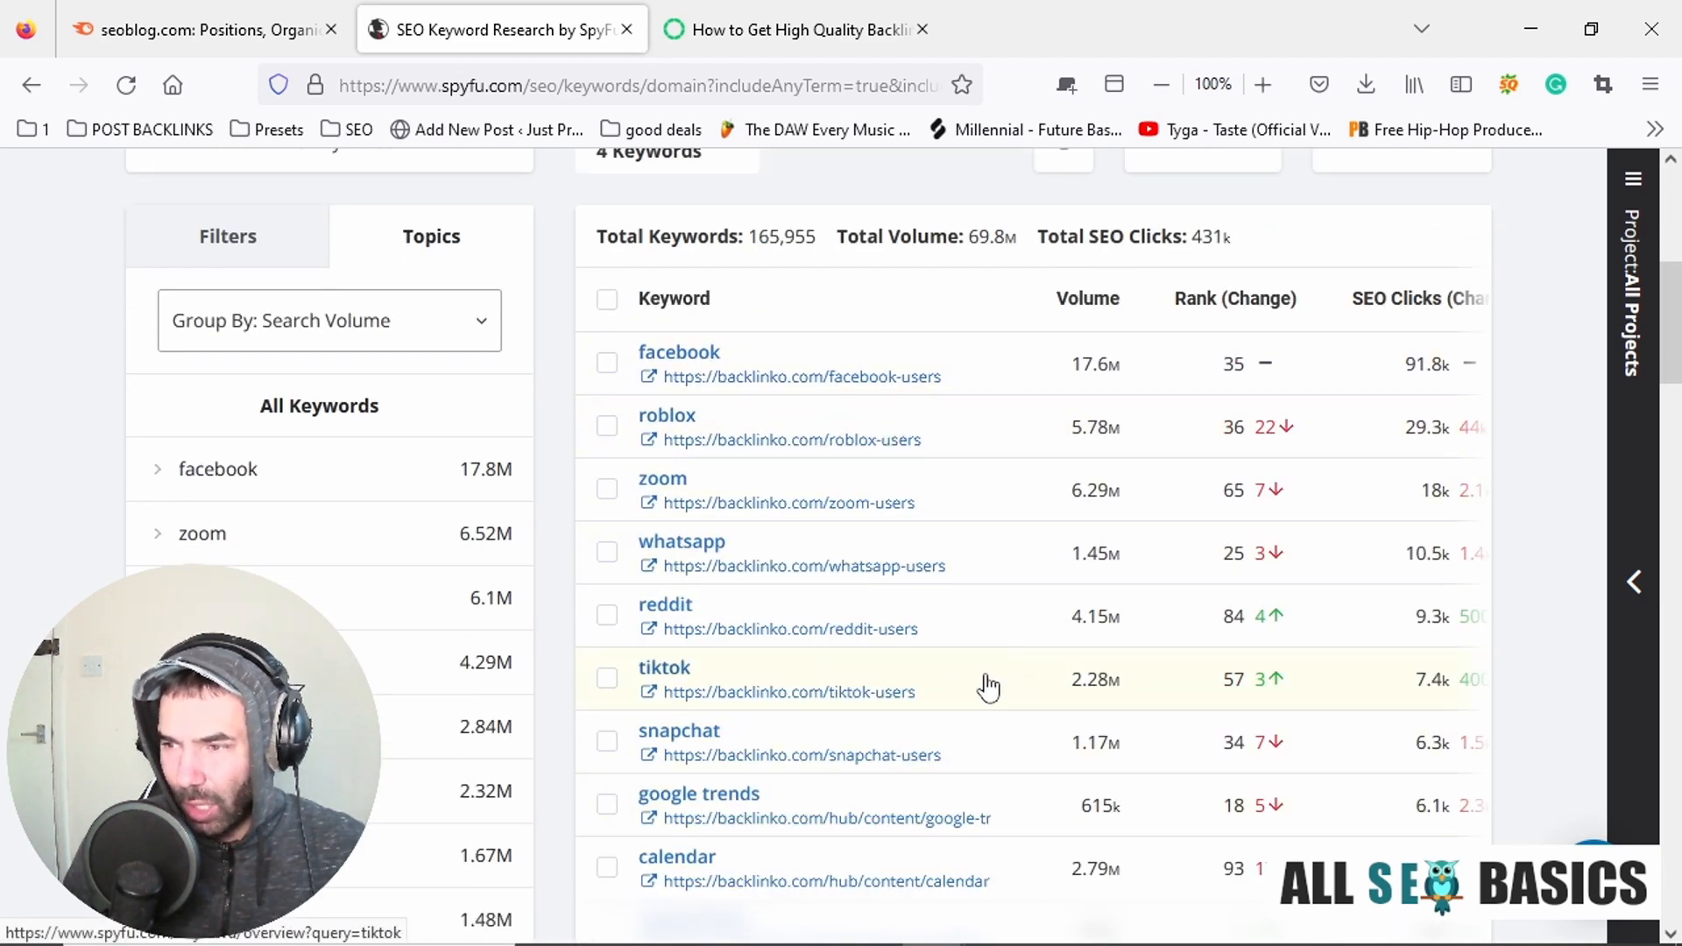
scroll(1118, 676, up, 6)
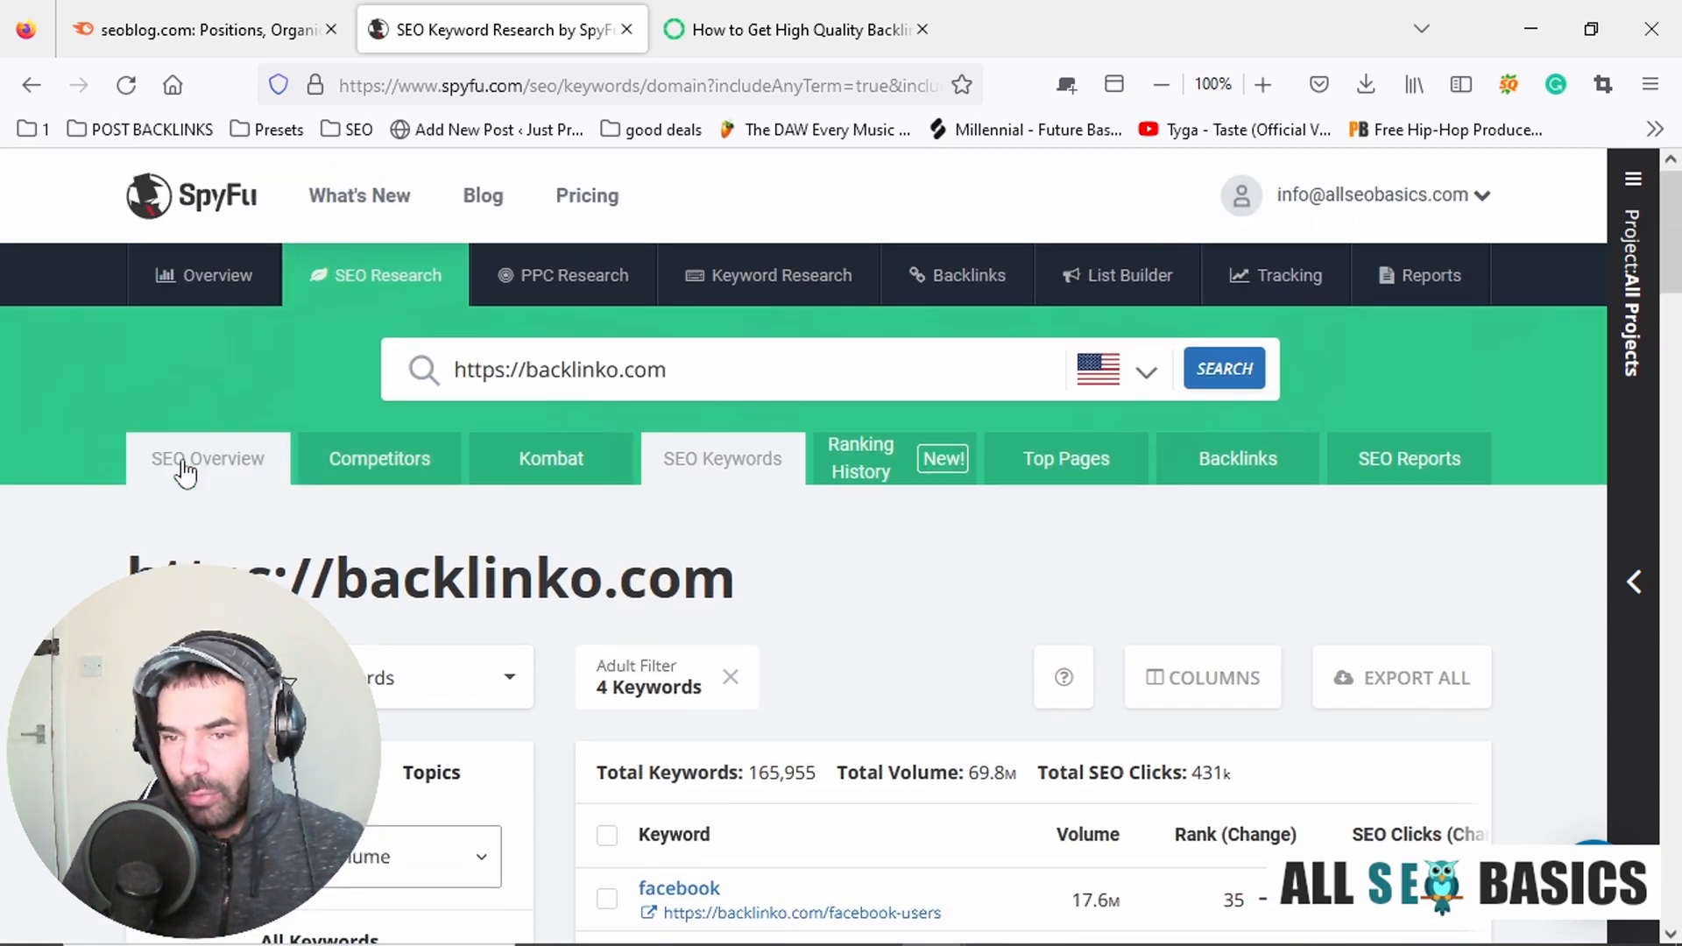
click(188, 465)
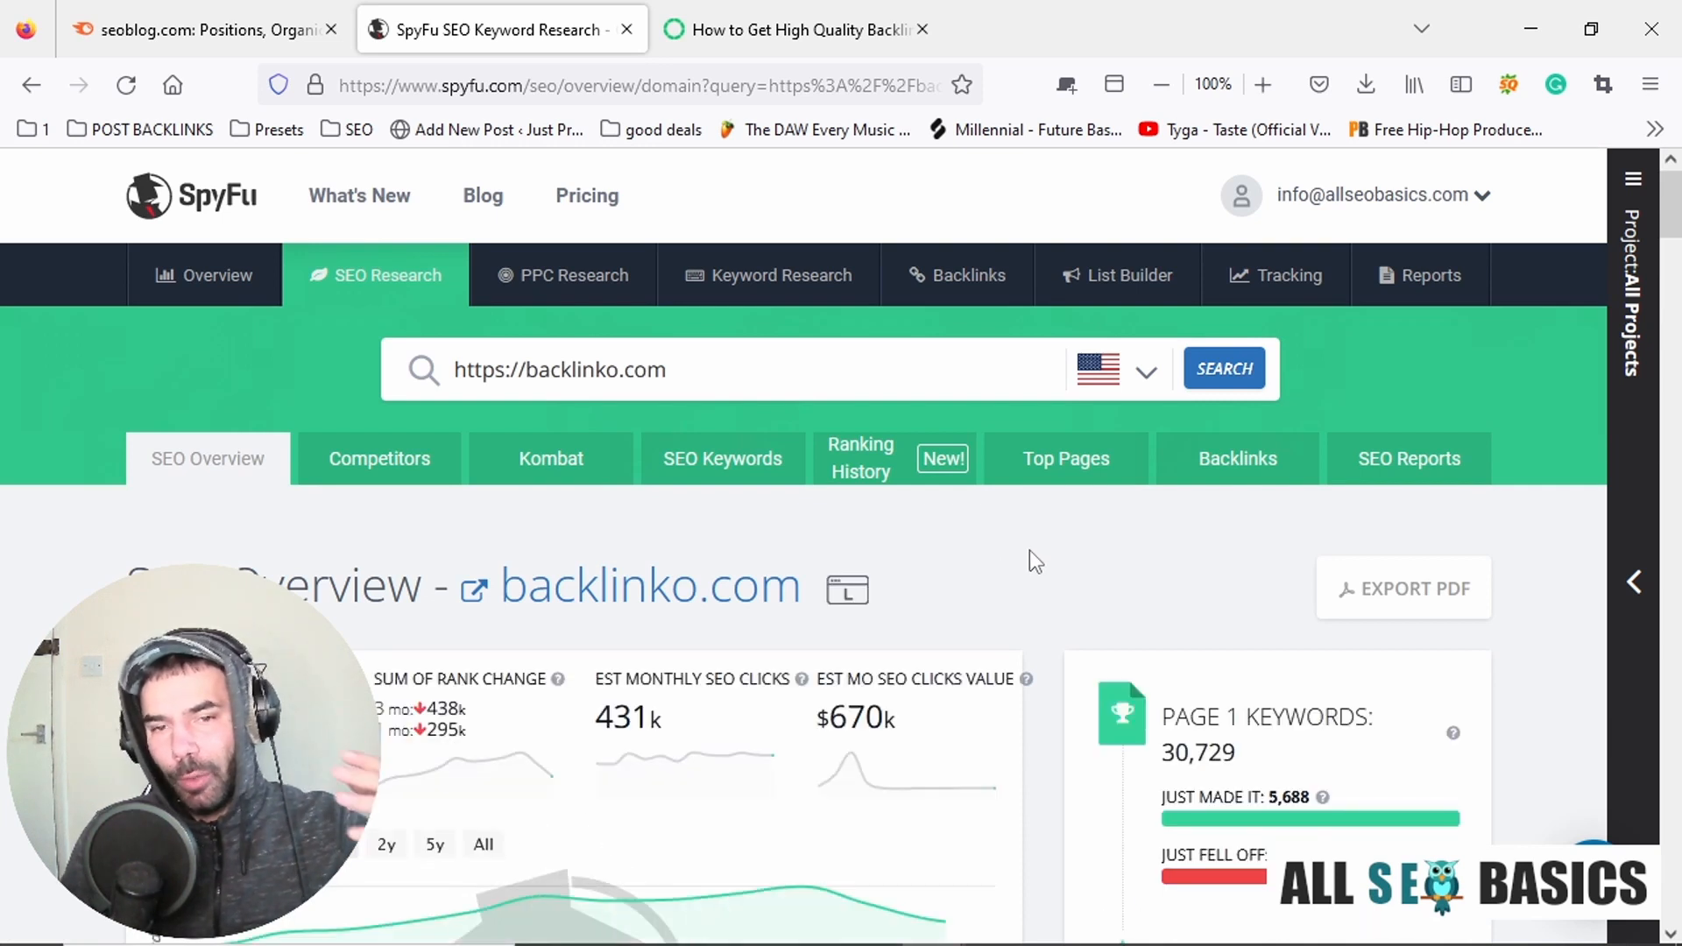
Examine backlinko.com's SEO Overview, from the organic keyword statistics down to the Top Organic Competitors chart.
scroll(1032, 555, down, 10)
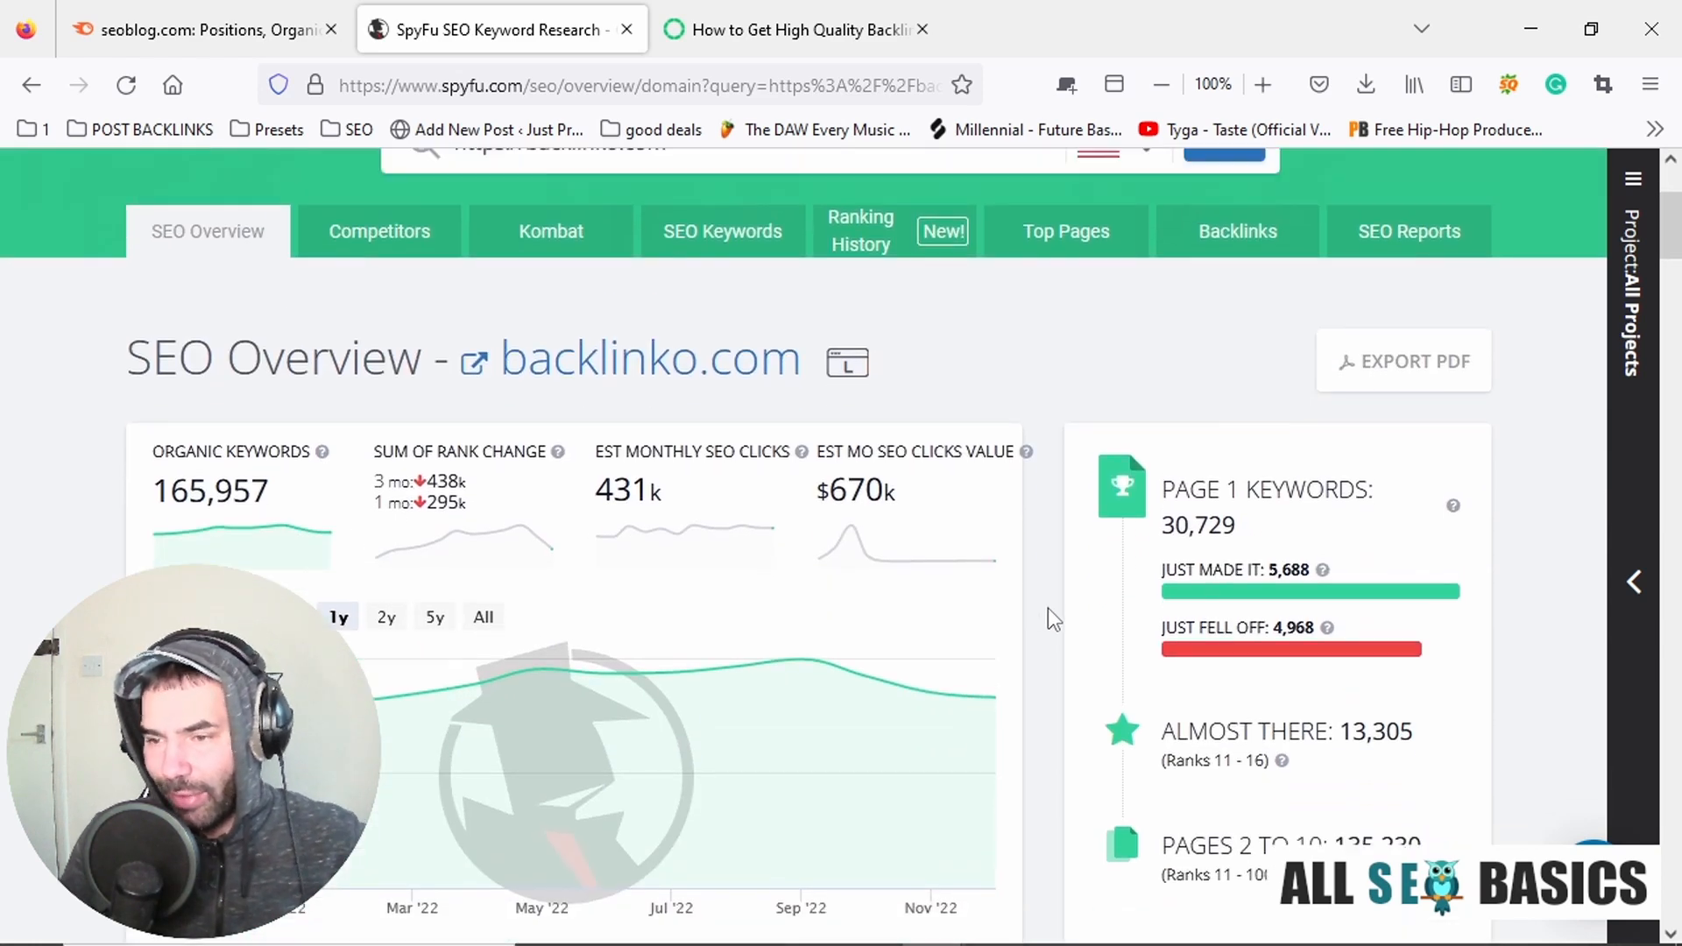
scroll(1037, 556, up, 2)
scroll(1039, 539, down, 5)
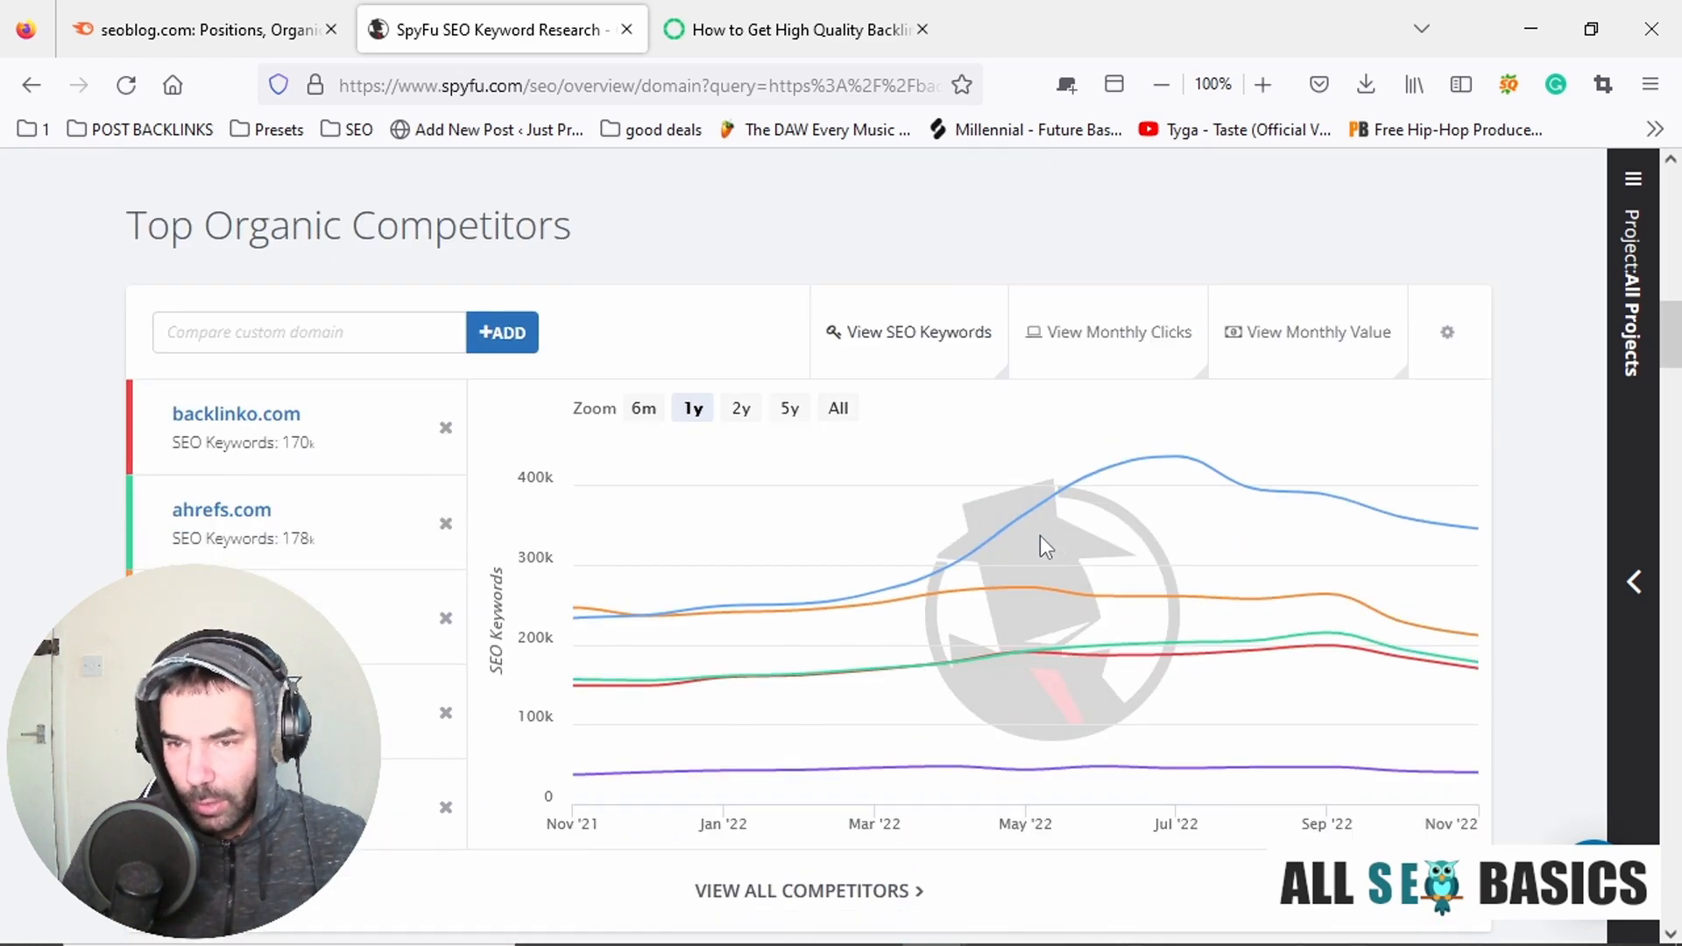
scroll(1039, 534, down, 3)
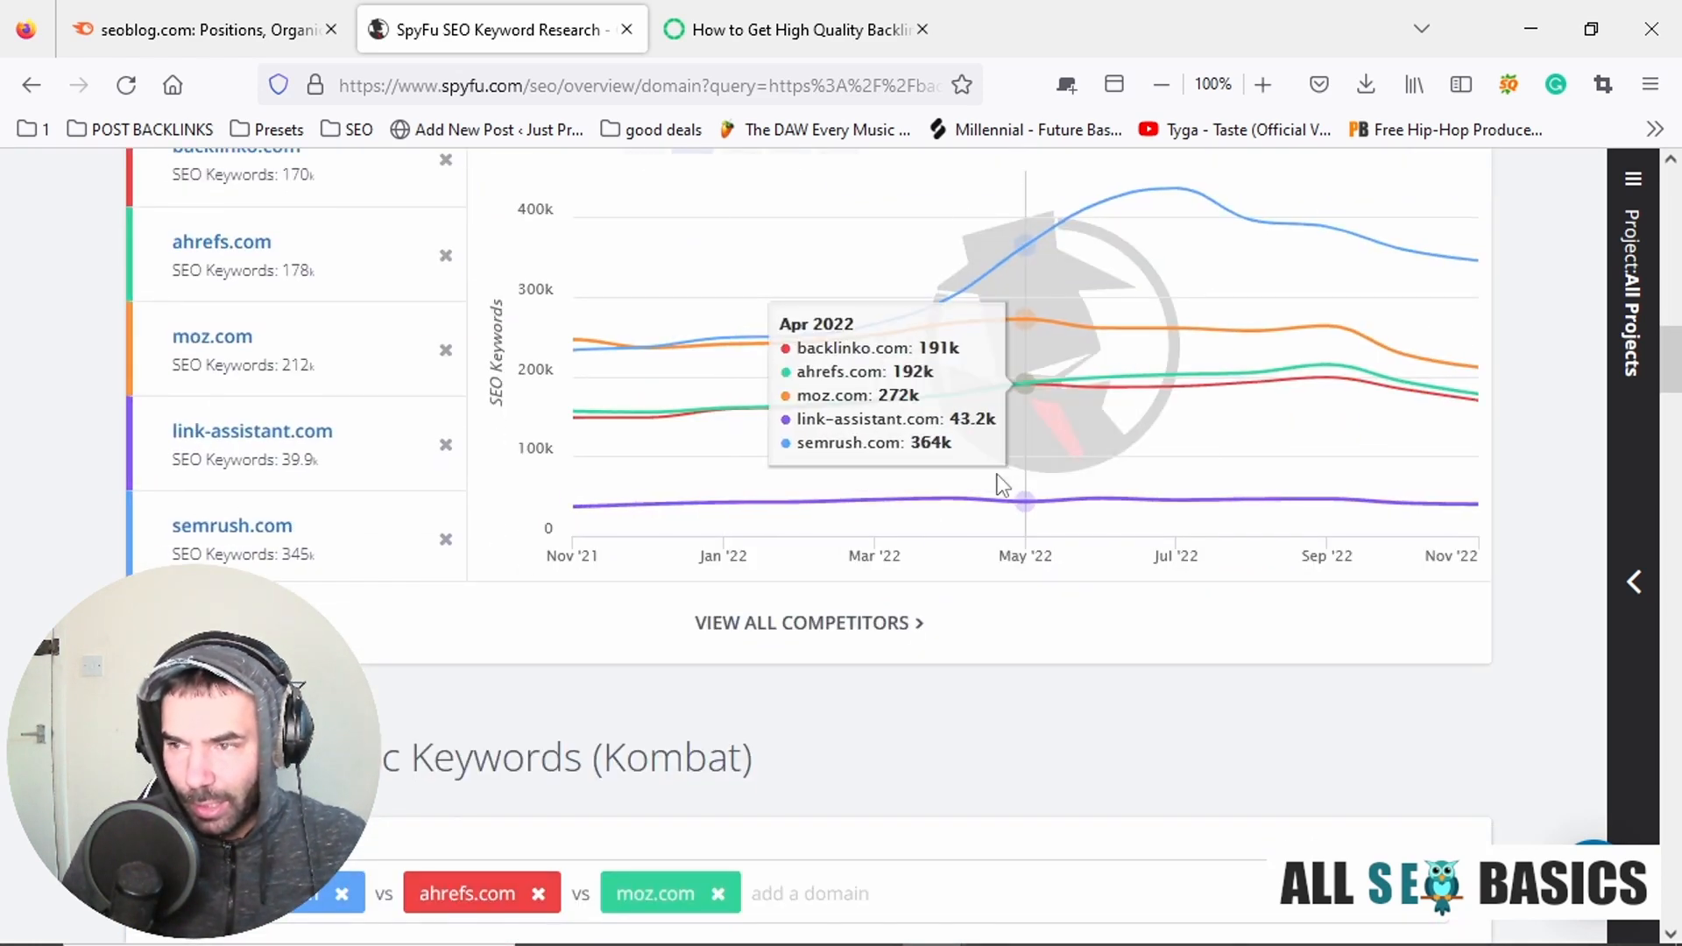
scroll(1139, 473, up, 1)
scroll(286, 443, up, 15)
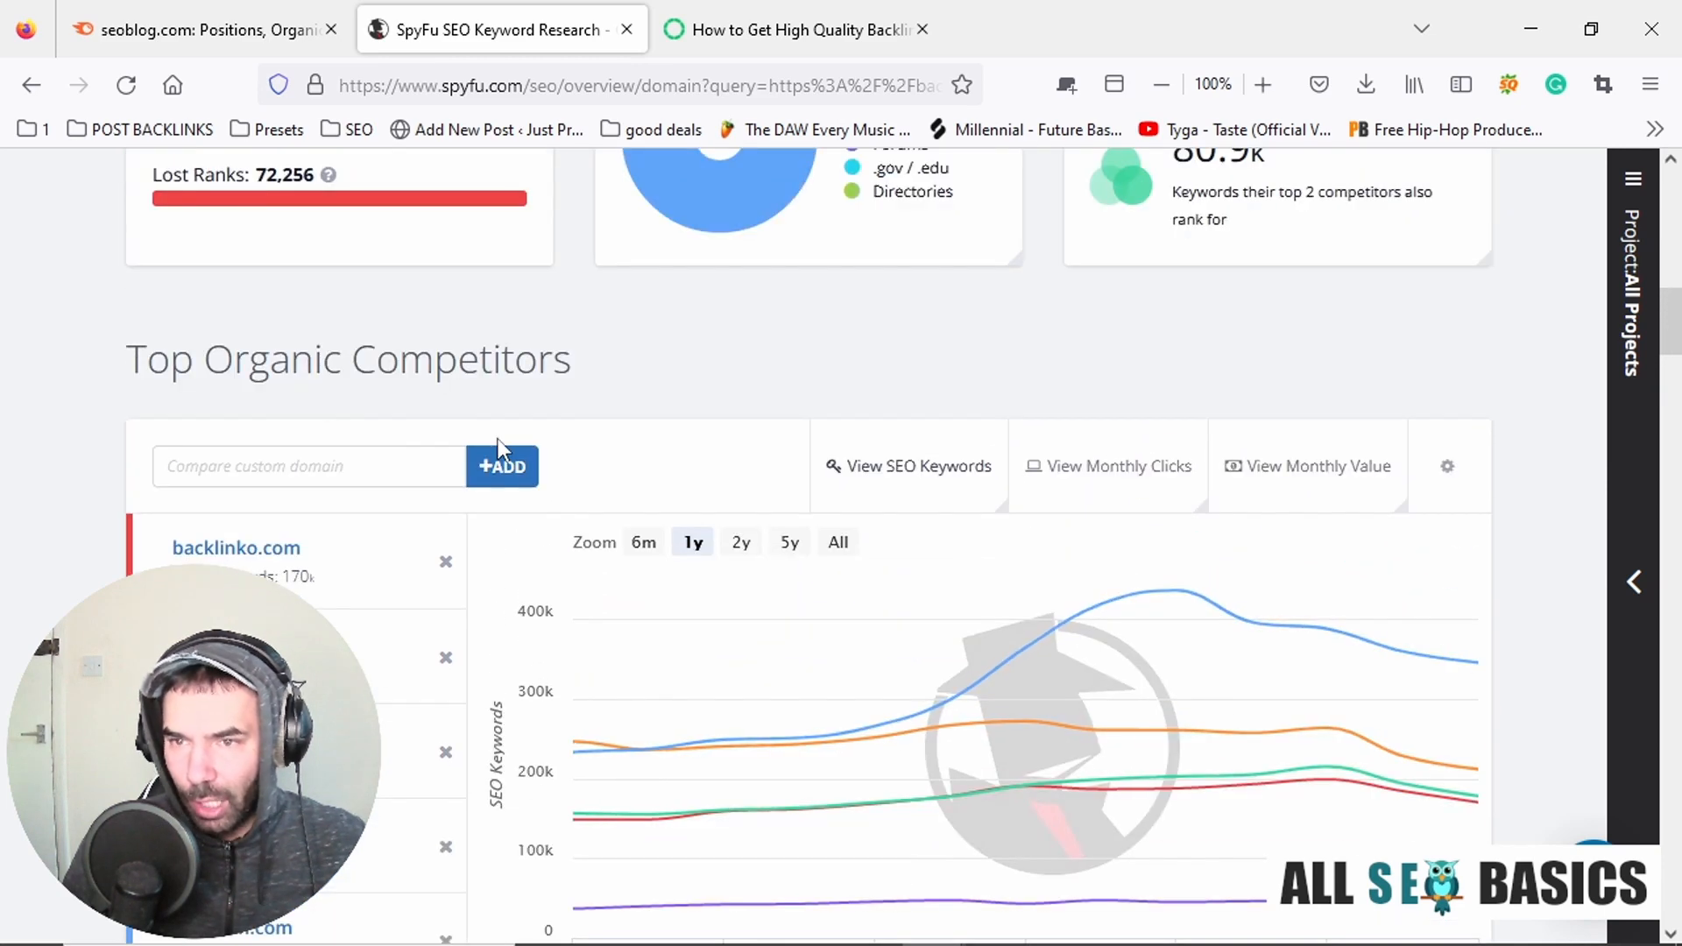
scroll(645, 342, up, 2)
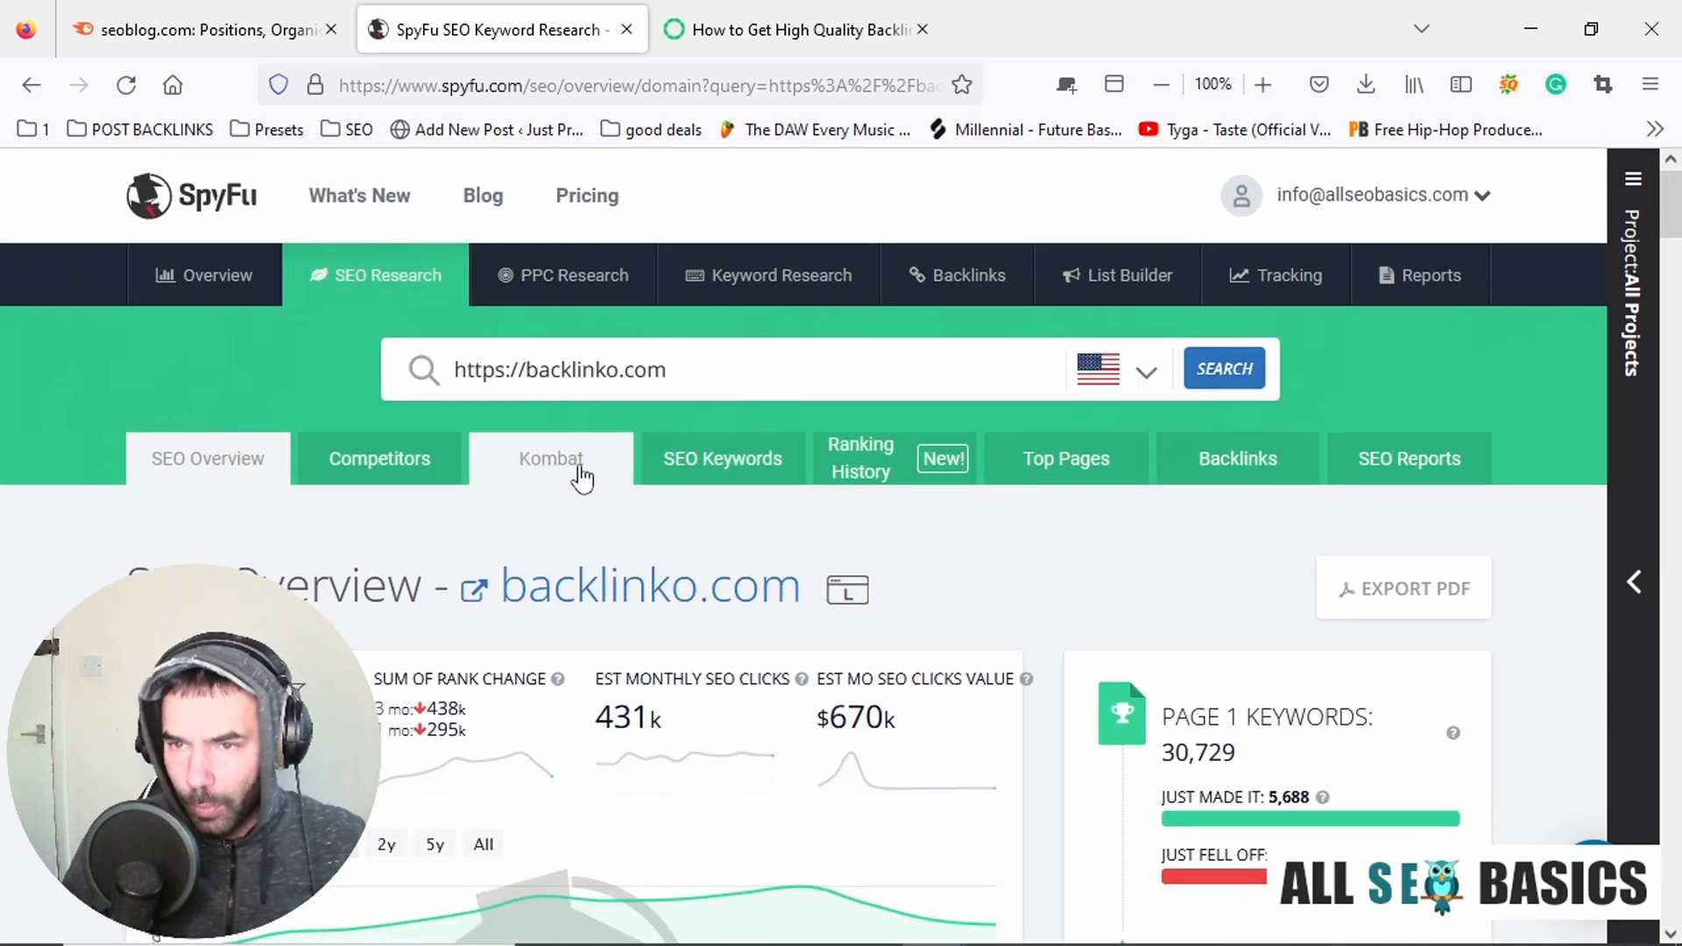
Reopen backlinko.com's SEO Keywords page and search SpyFu for the keyword "seo blog" instead of the domain.
mouse_move(353, 279)
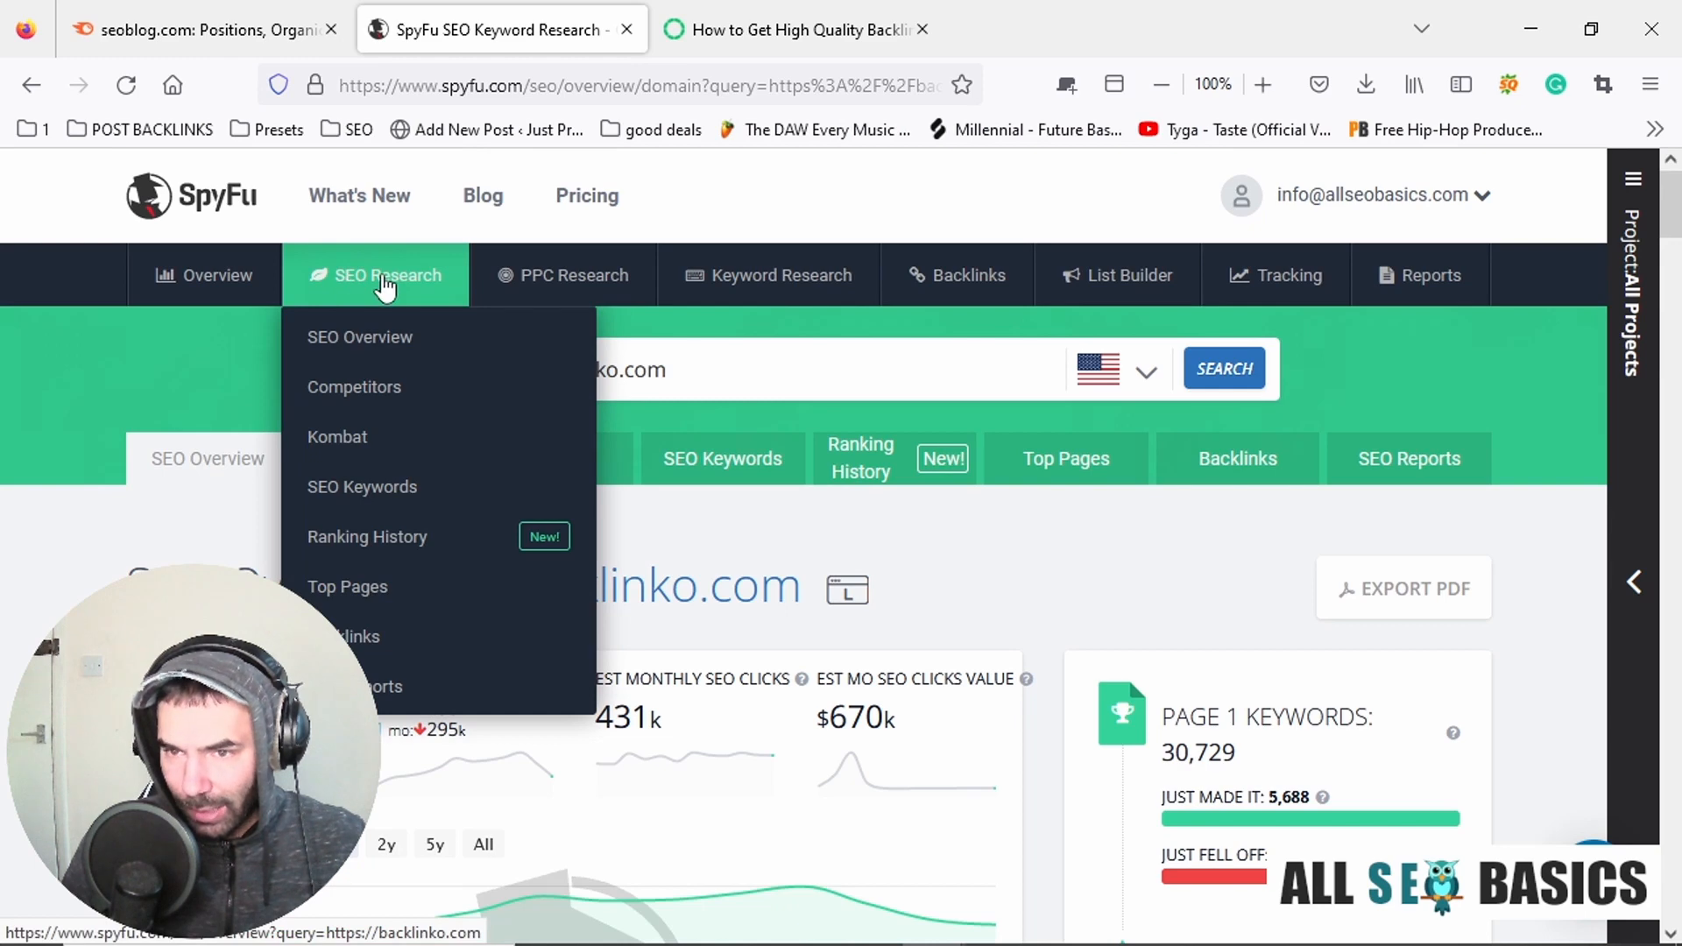
click(376, 500)
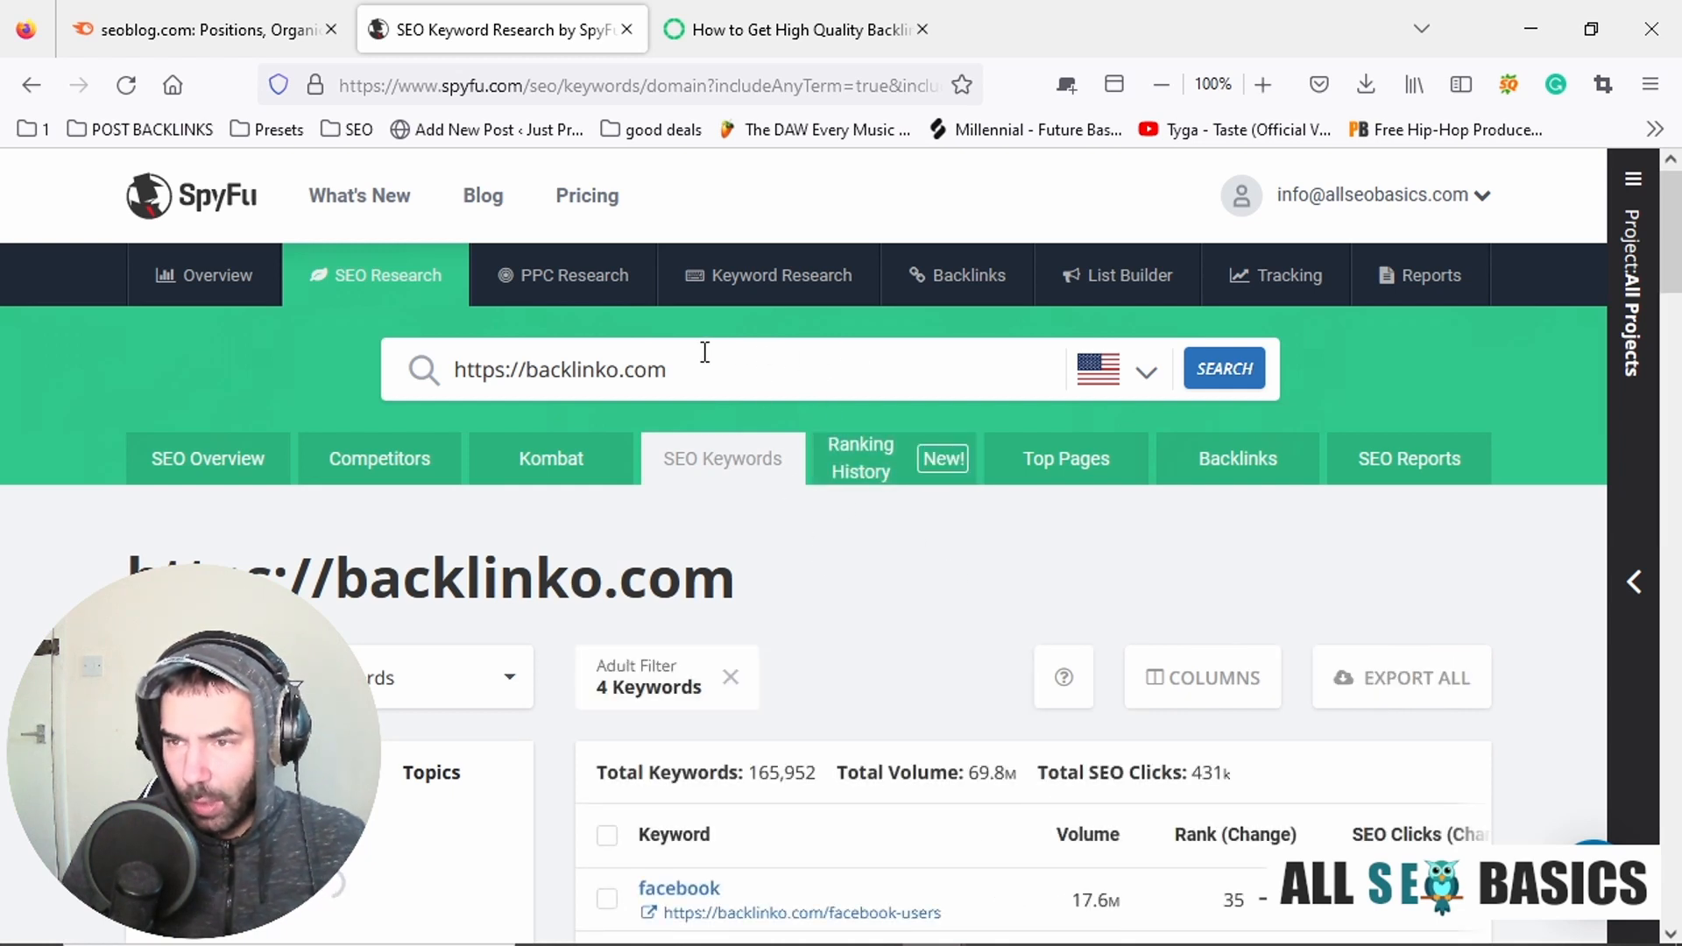
drag(705, 352, 296, 325)
key(ctrl+c)
text(seo)
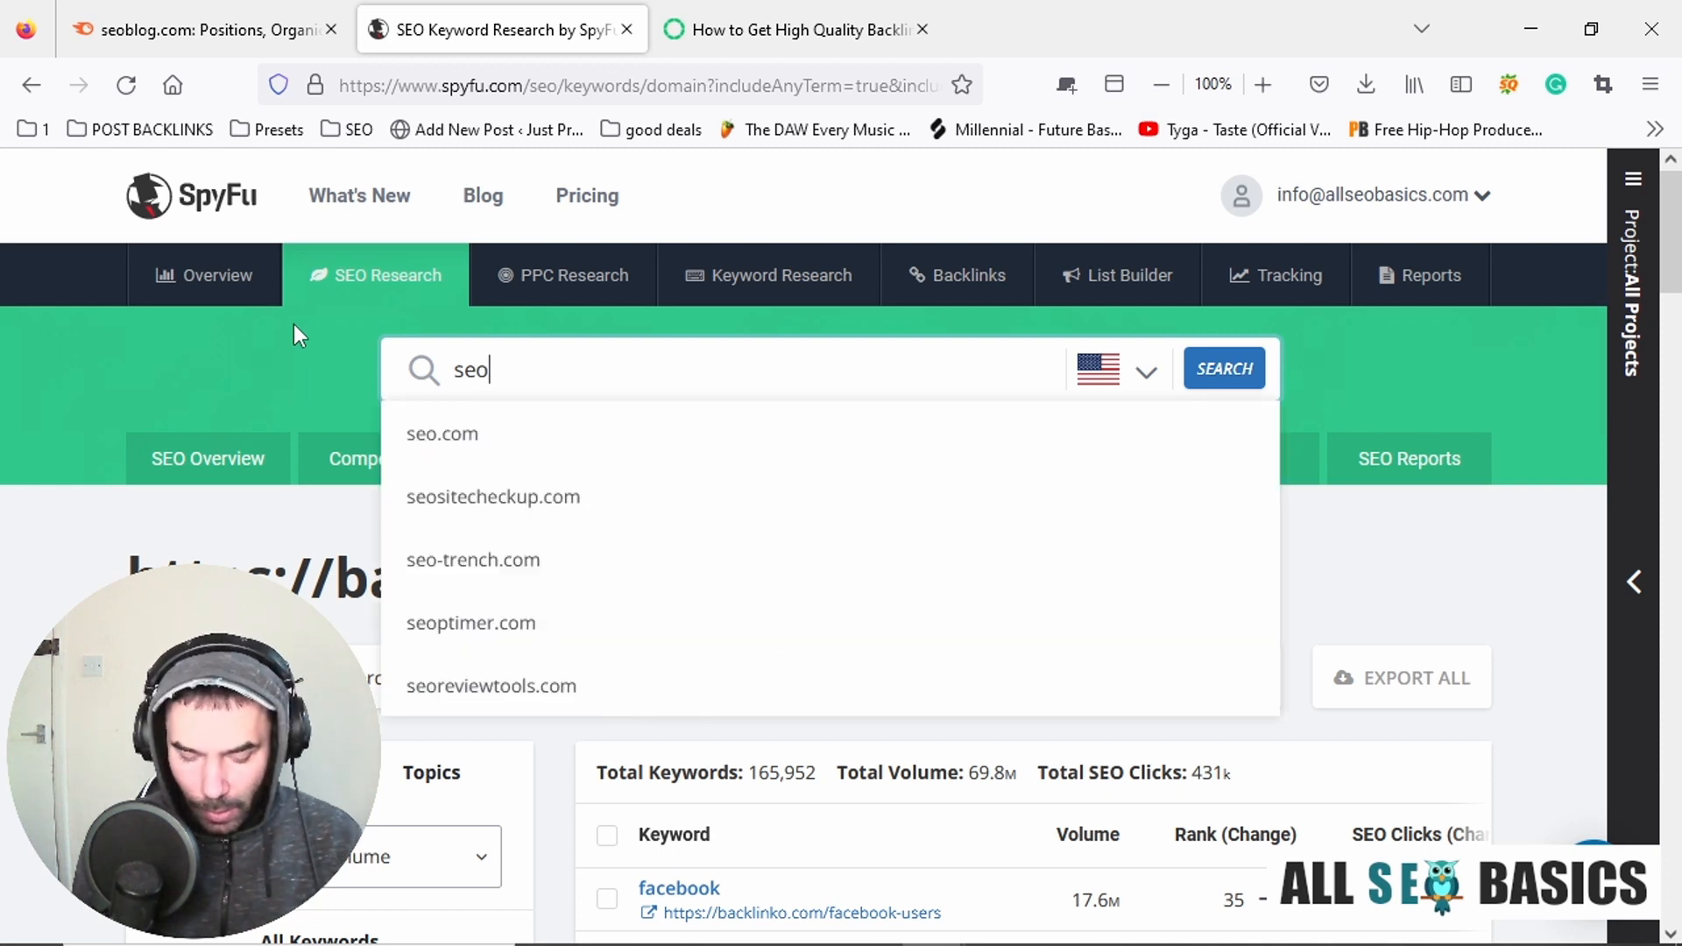
text( blog)
key(Return)
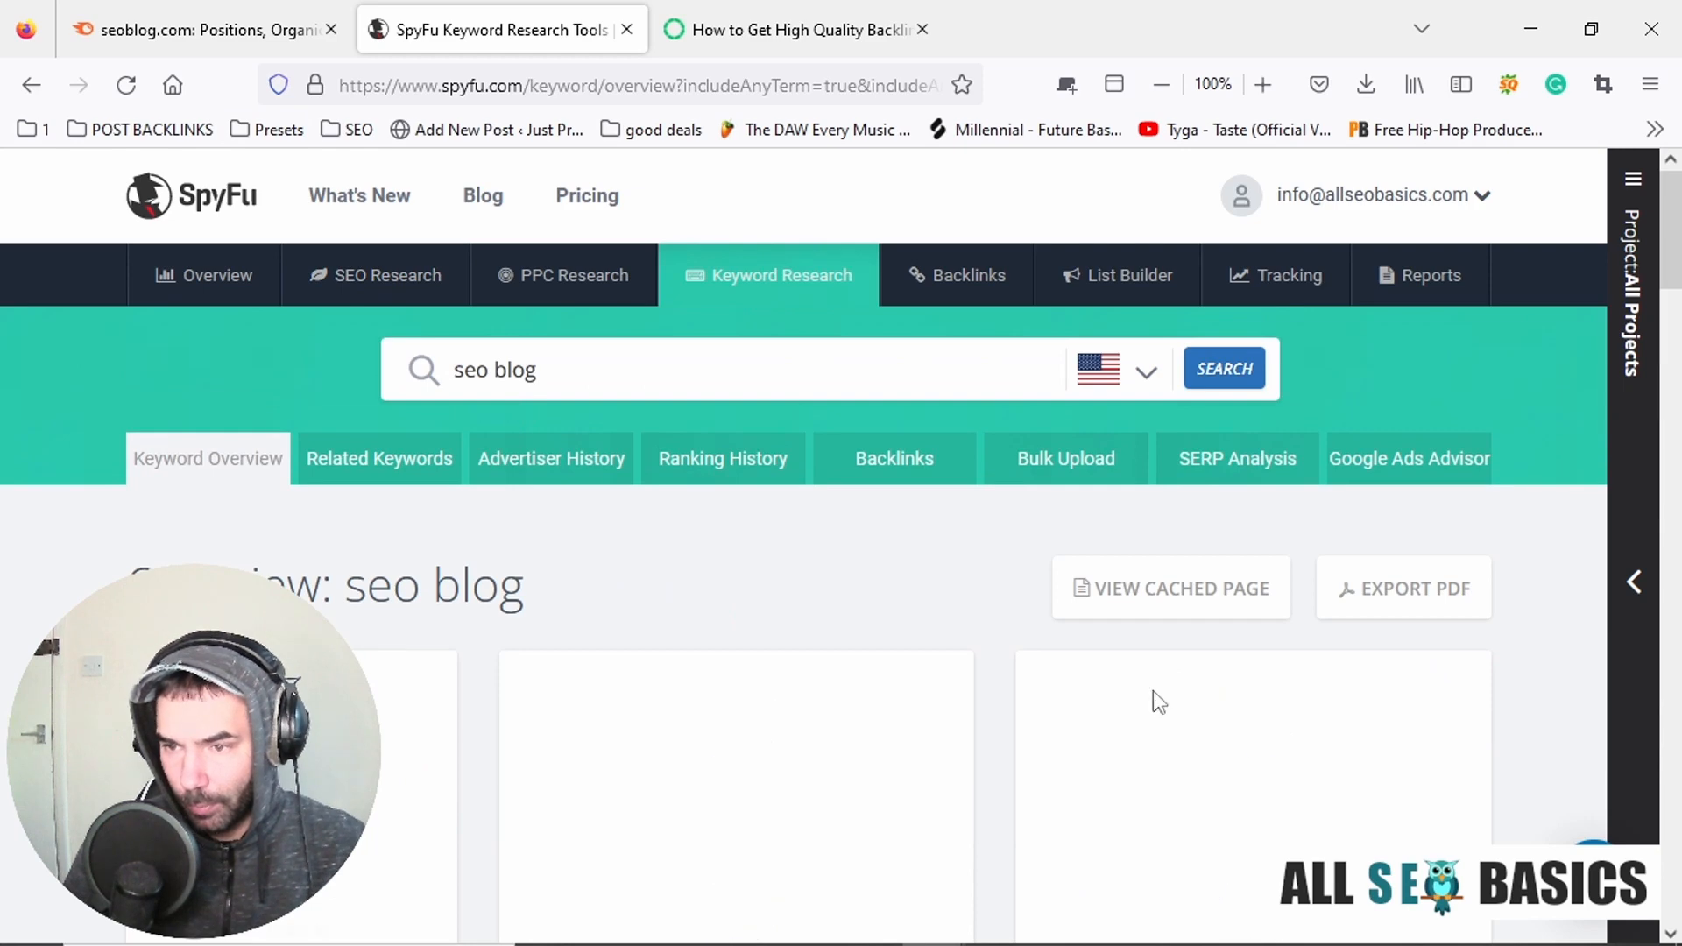
Examine the "seo blog" keyword overview, including volume, difficulty, similar keywords, questions and the also-ranks-for list.
scroll(1060, 469, down, 4)
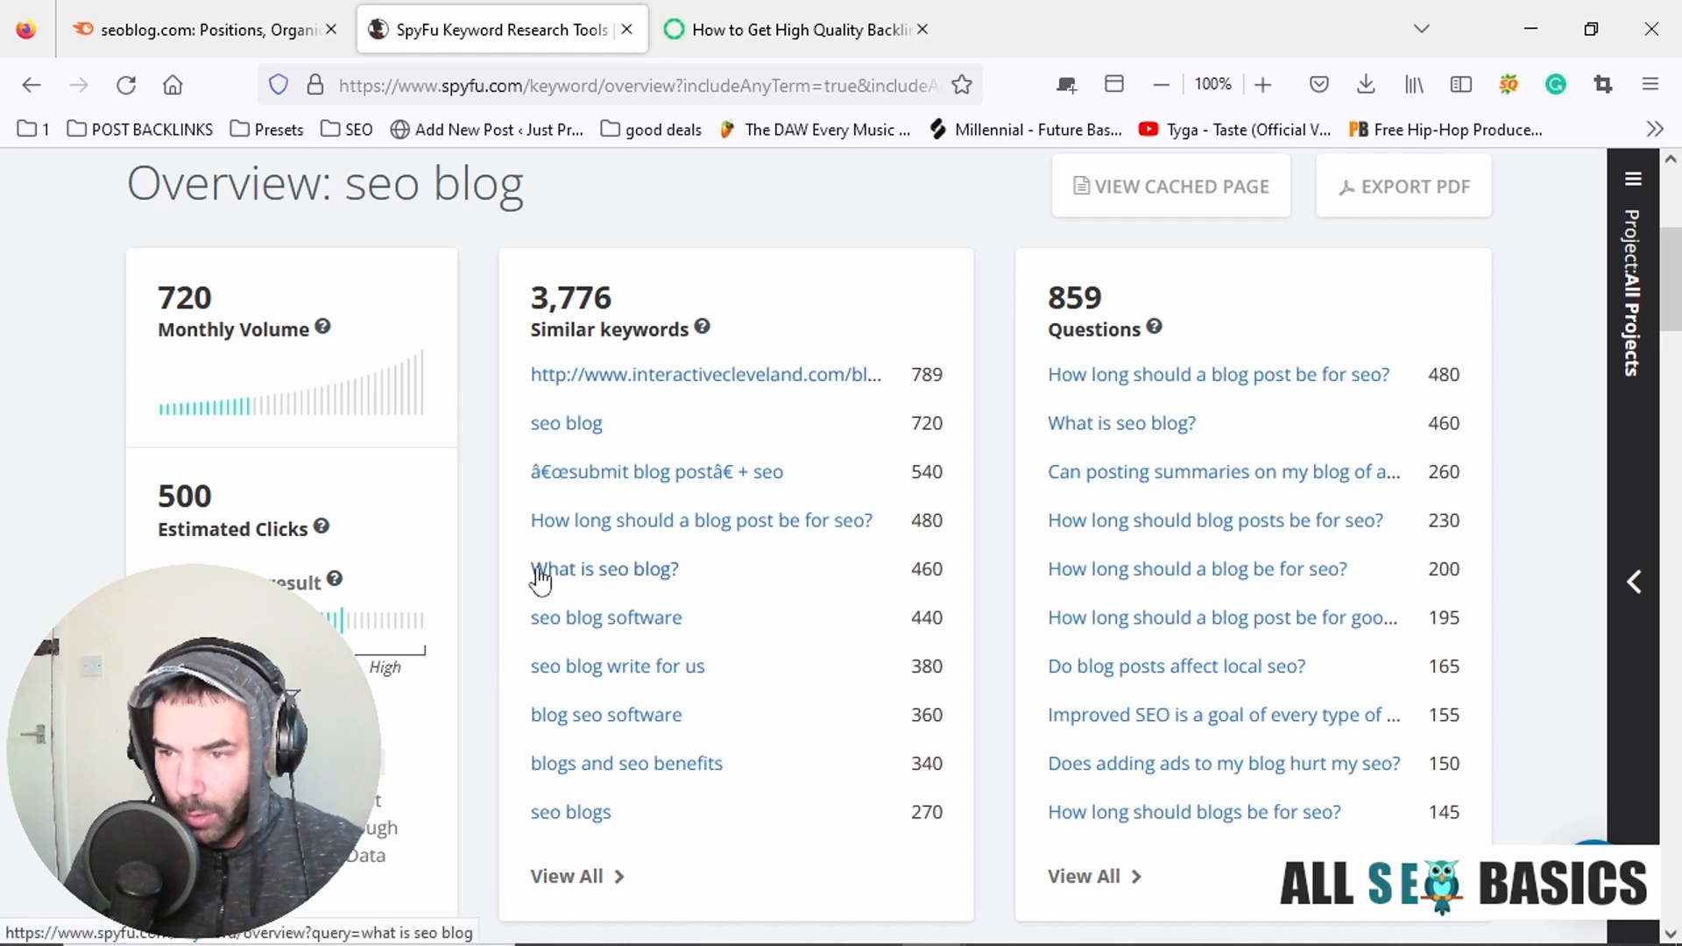
scroll(969, 571, down, 3)
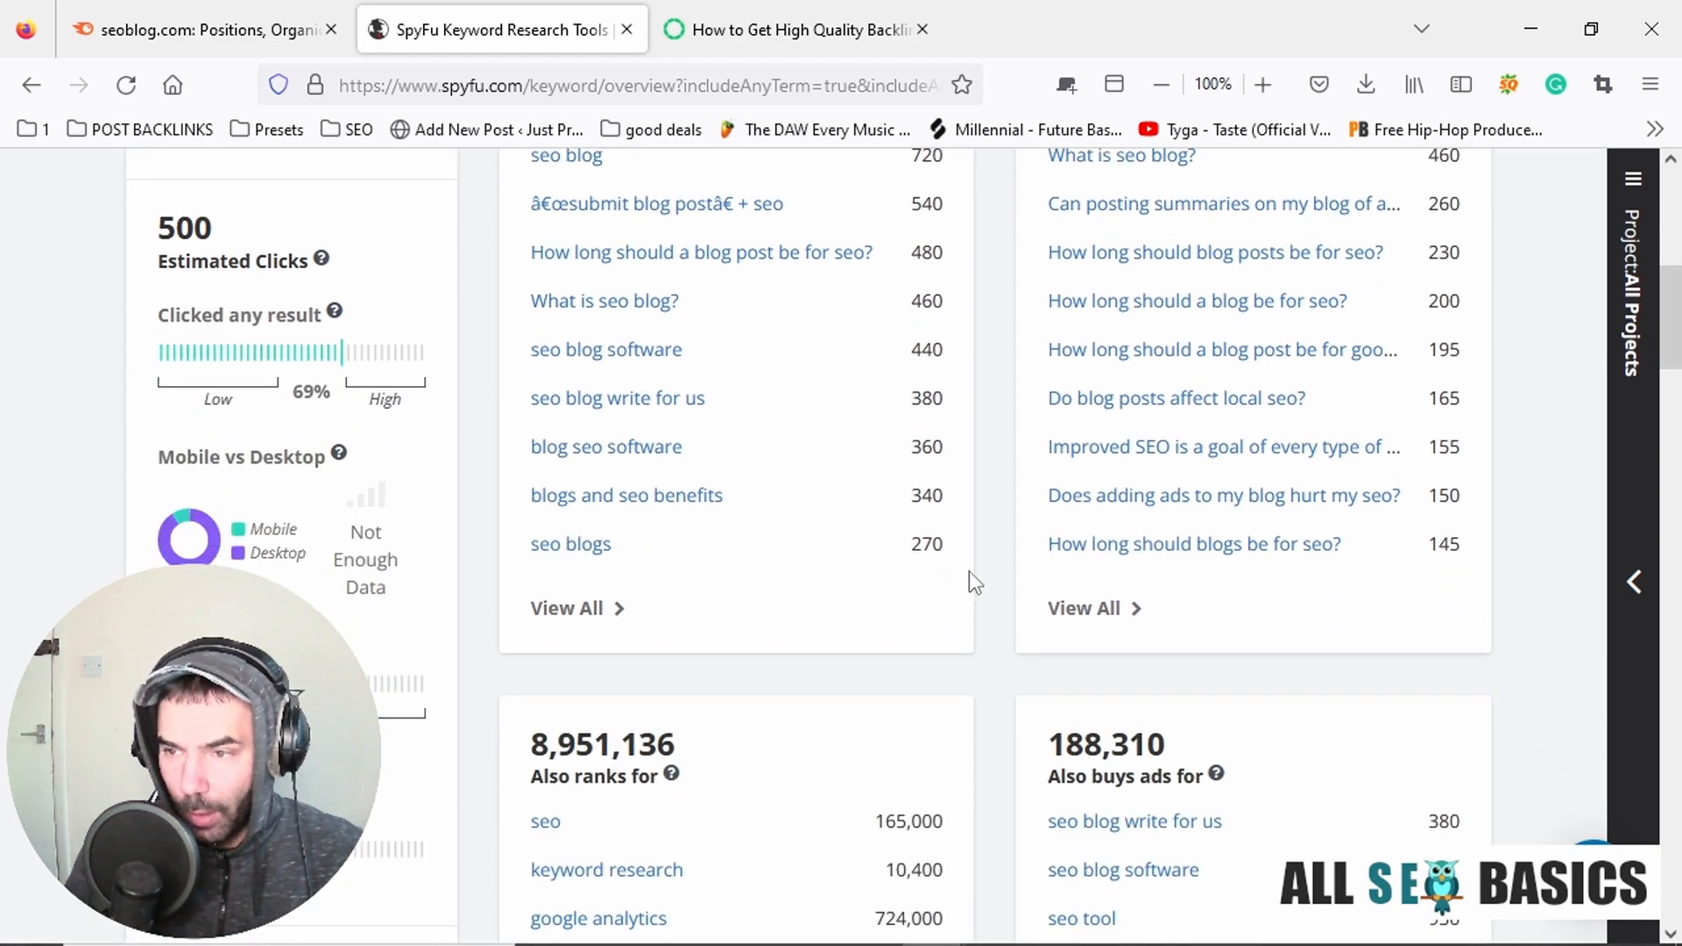
scroll(970, 572, up, 8)
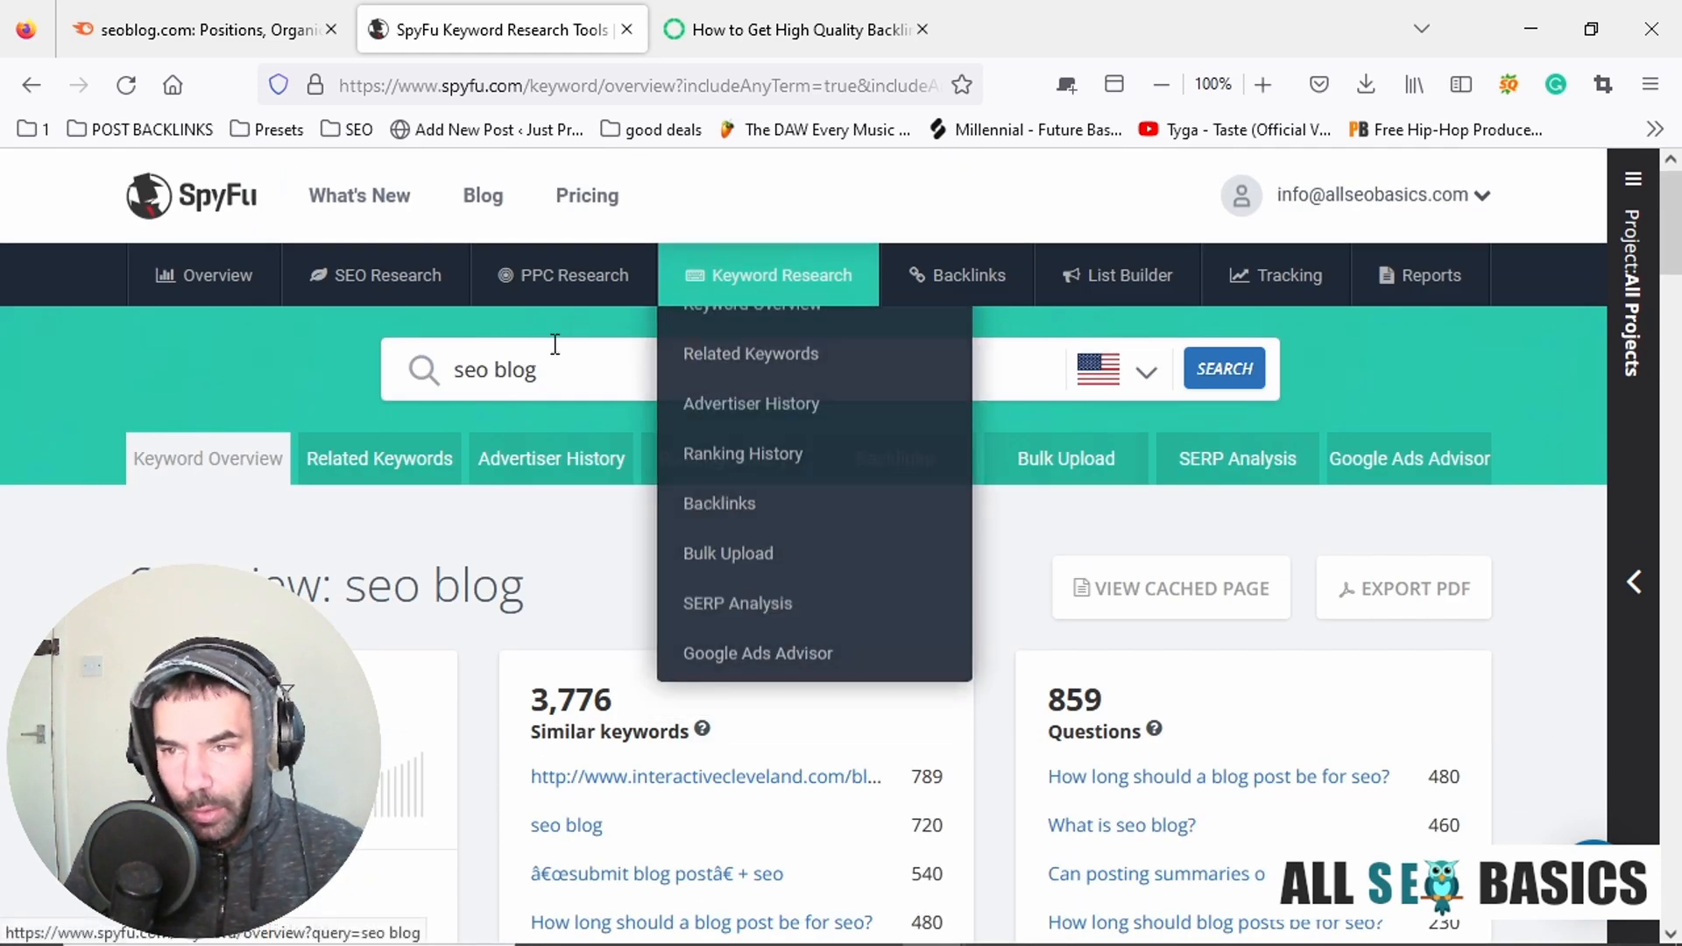
scroll(987, 565, down, 3)
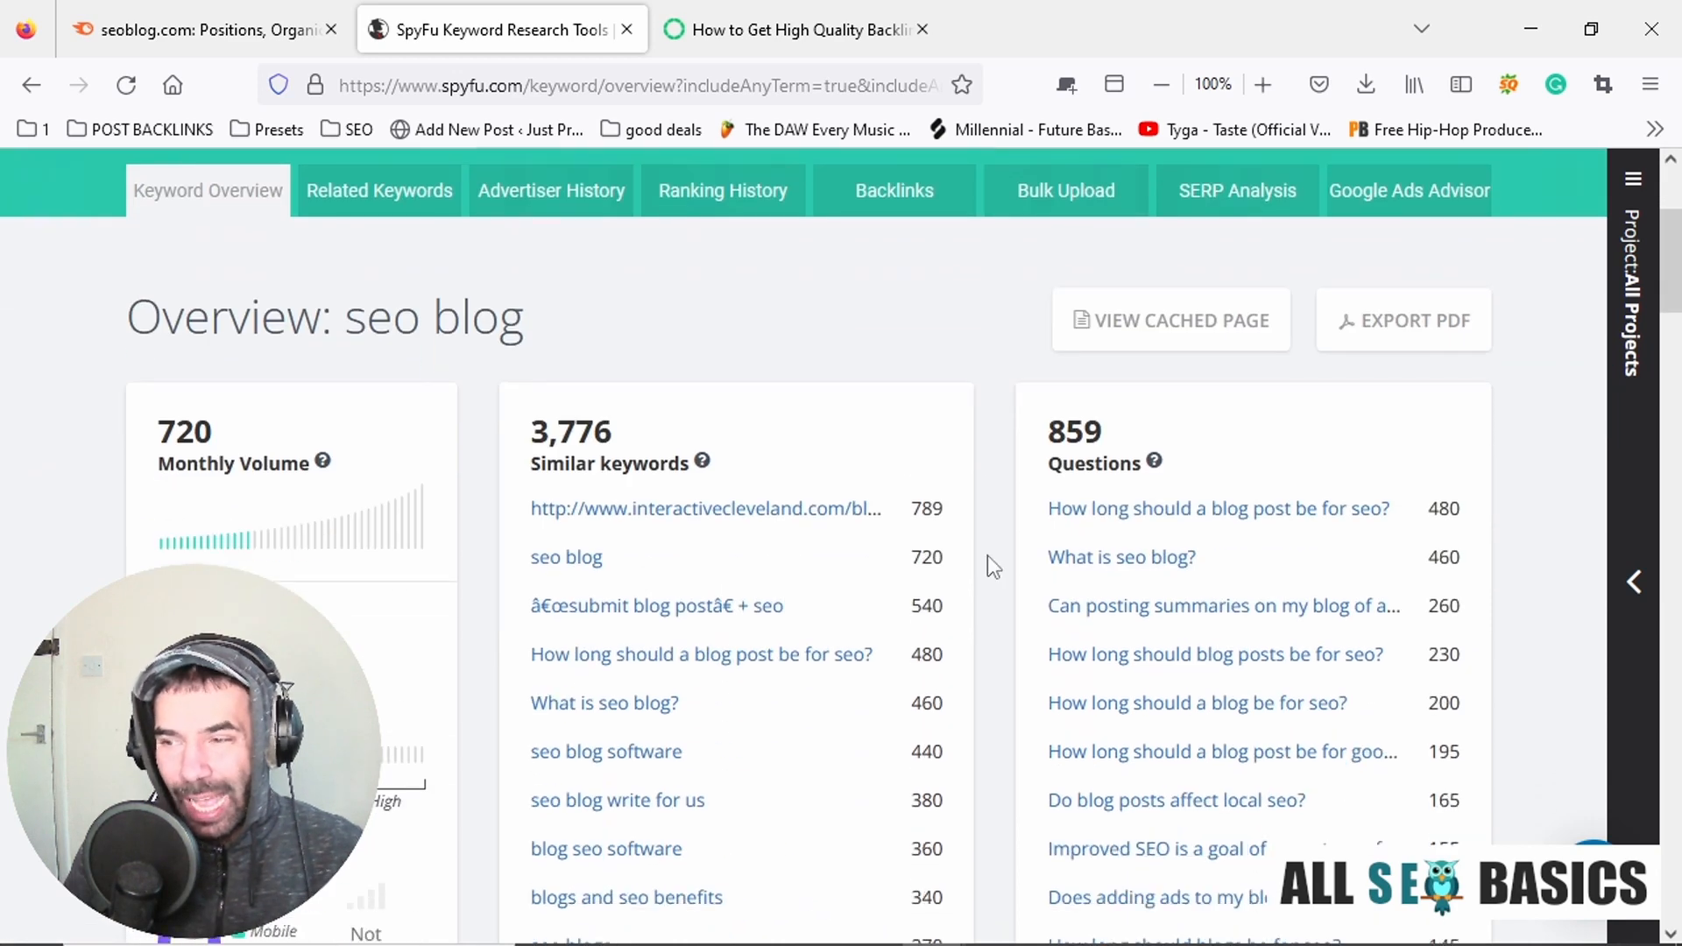
scroll(1036, 530, down, 3)
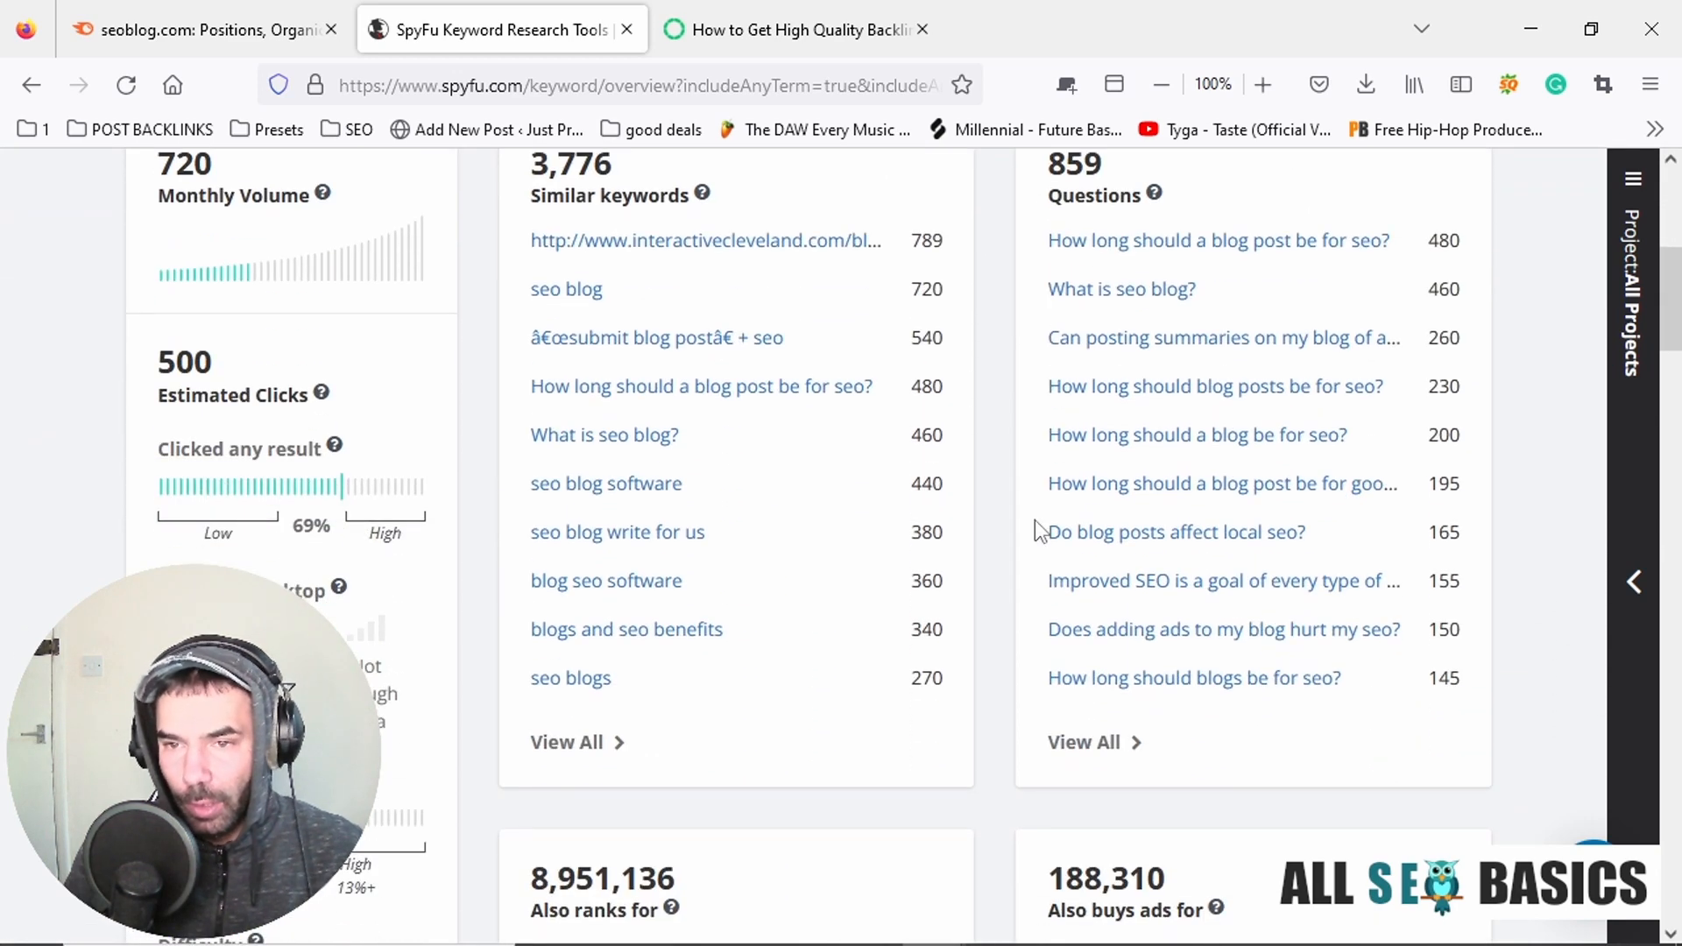
scroll(964, 462, down, 3)
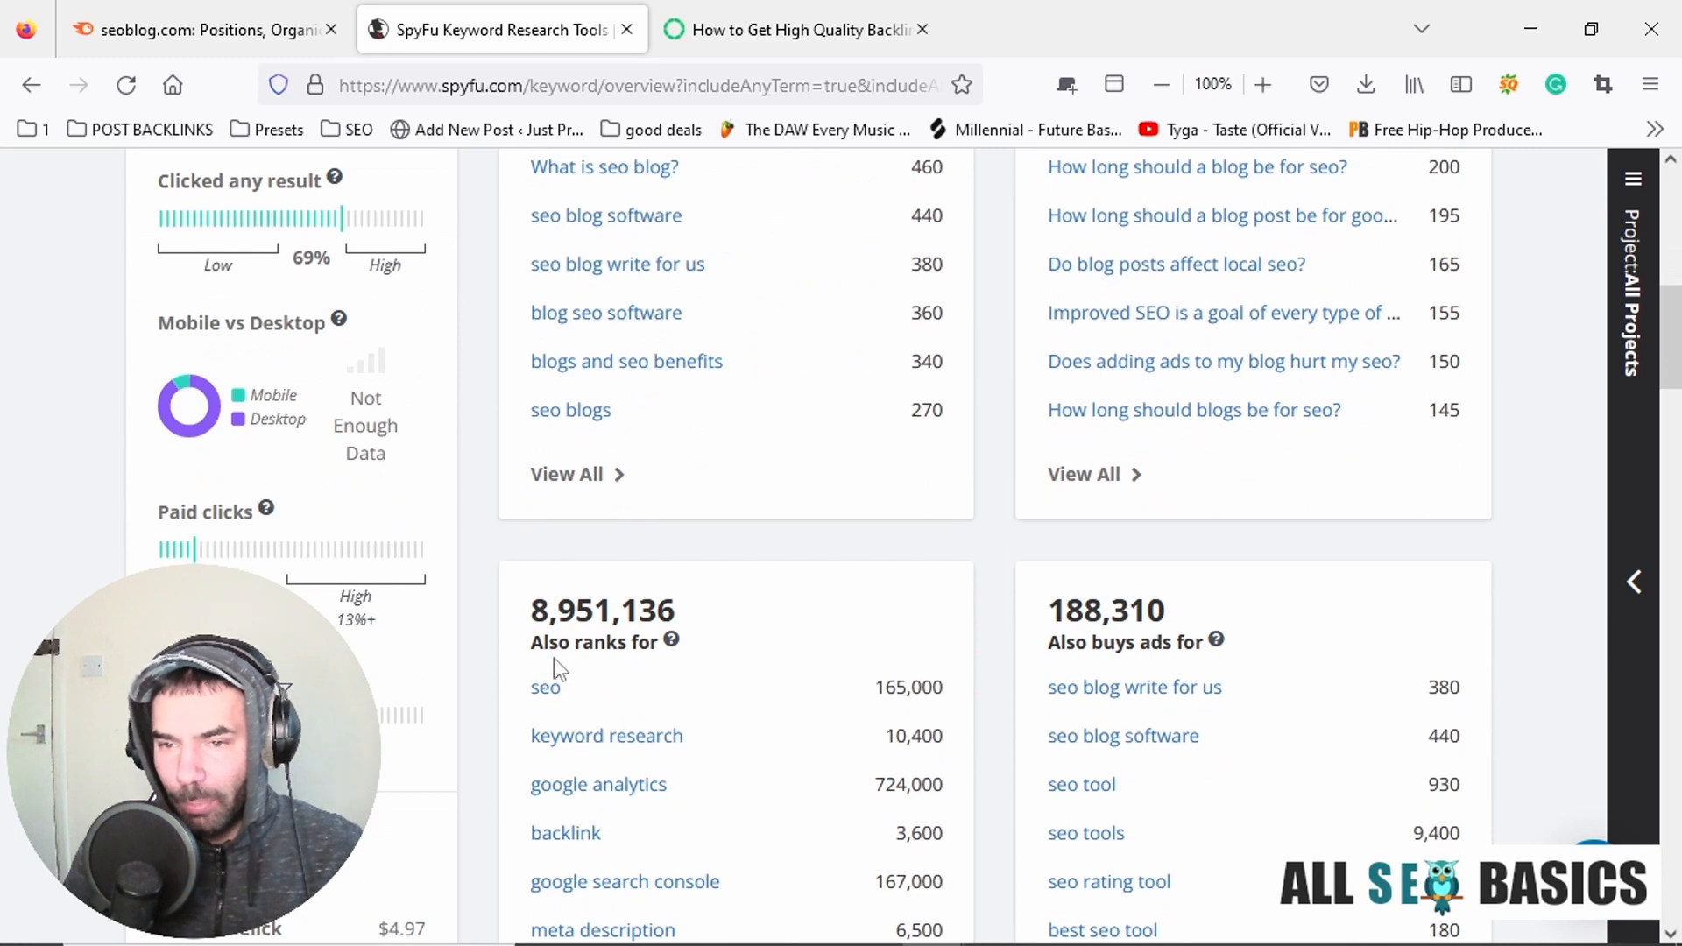
scroll(823, 493, down, 3)
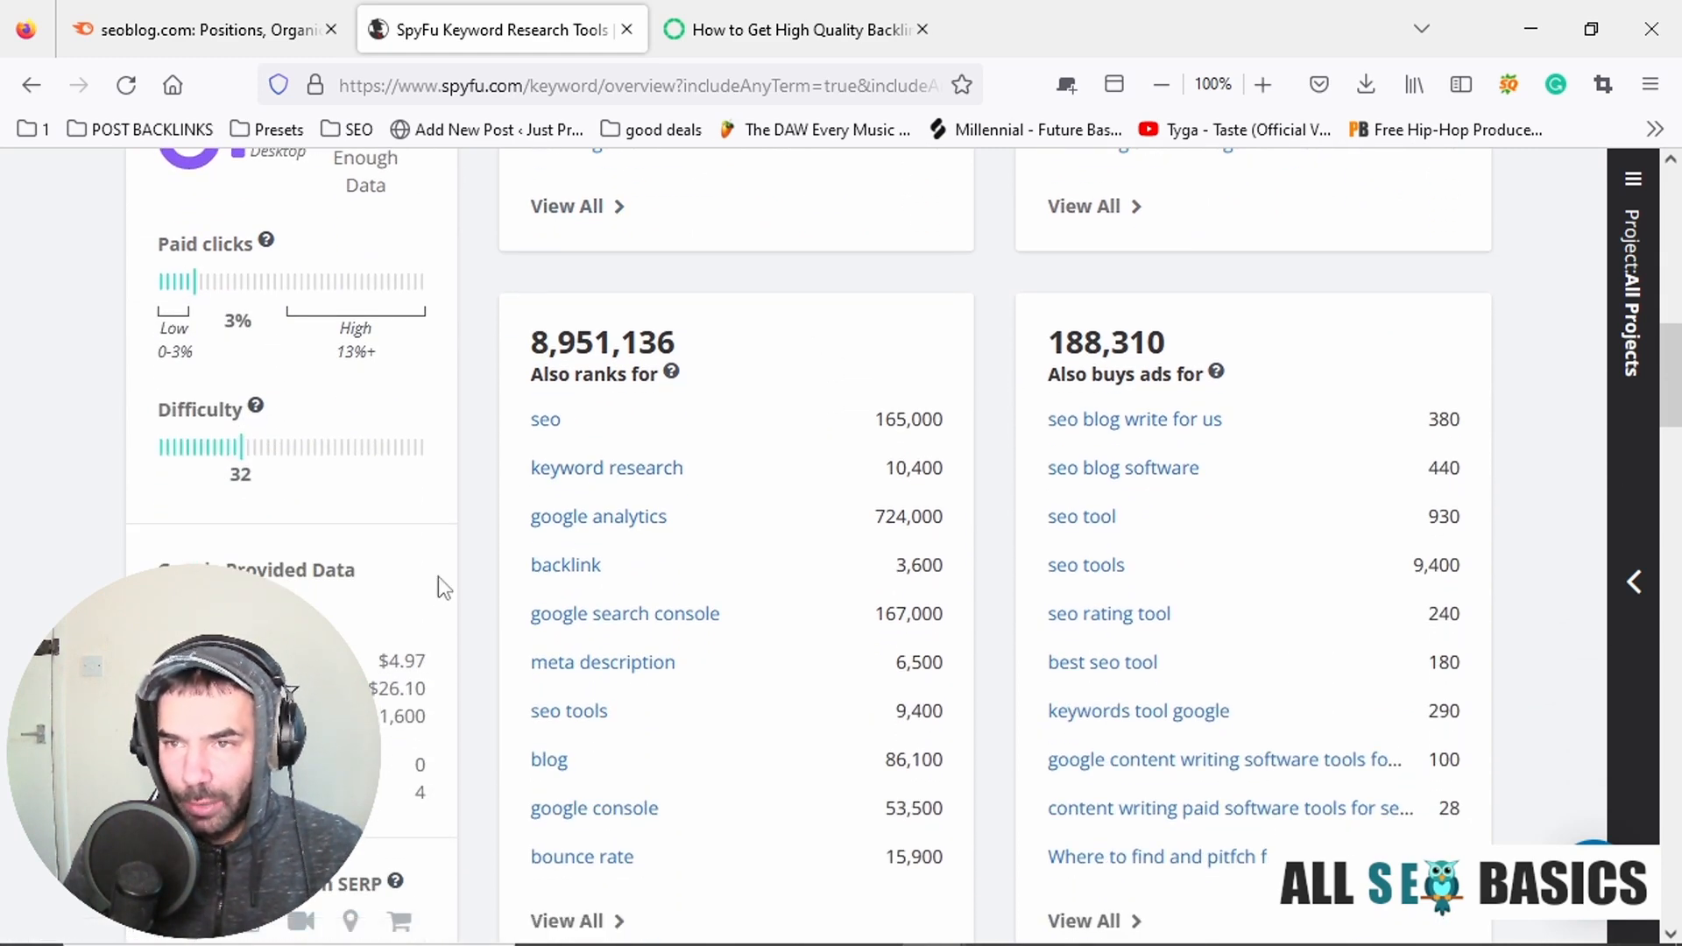
scroll(439, 577, up, 12)
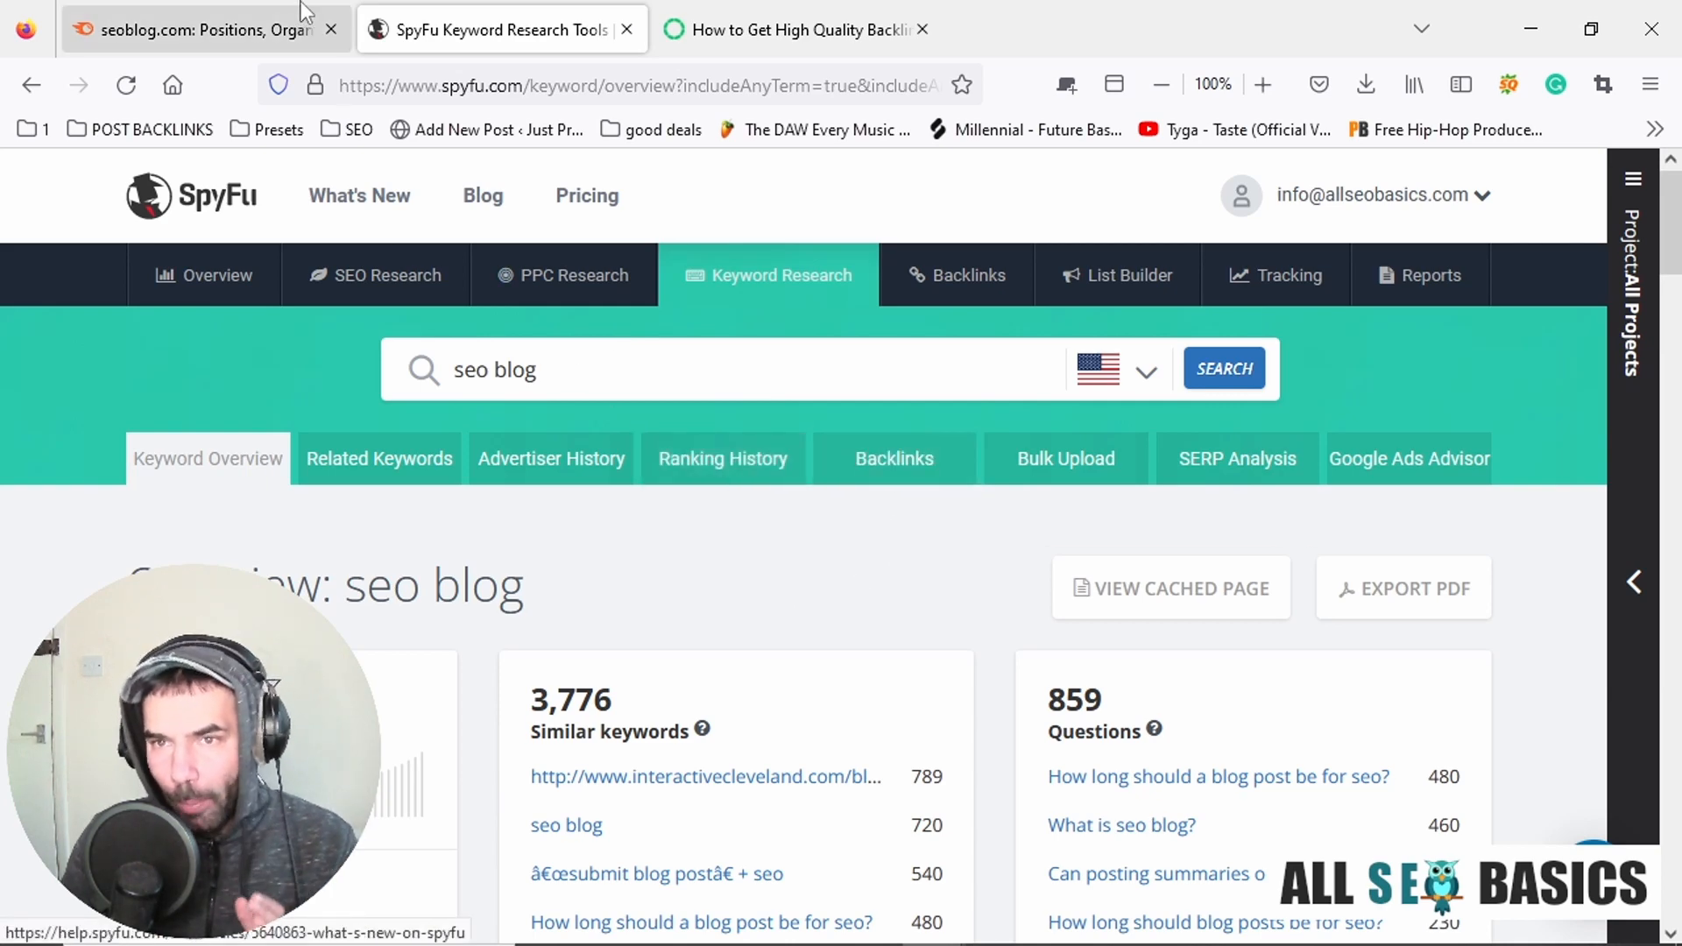
click(280, 22)
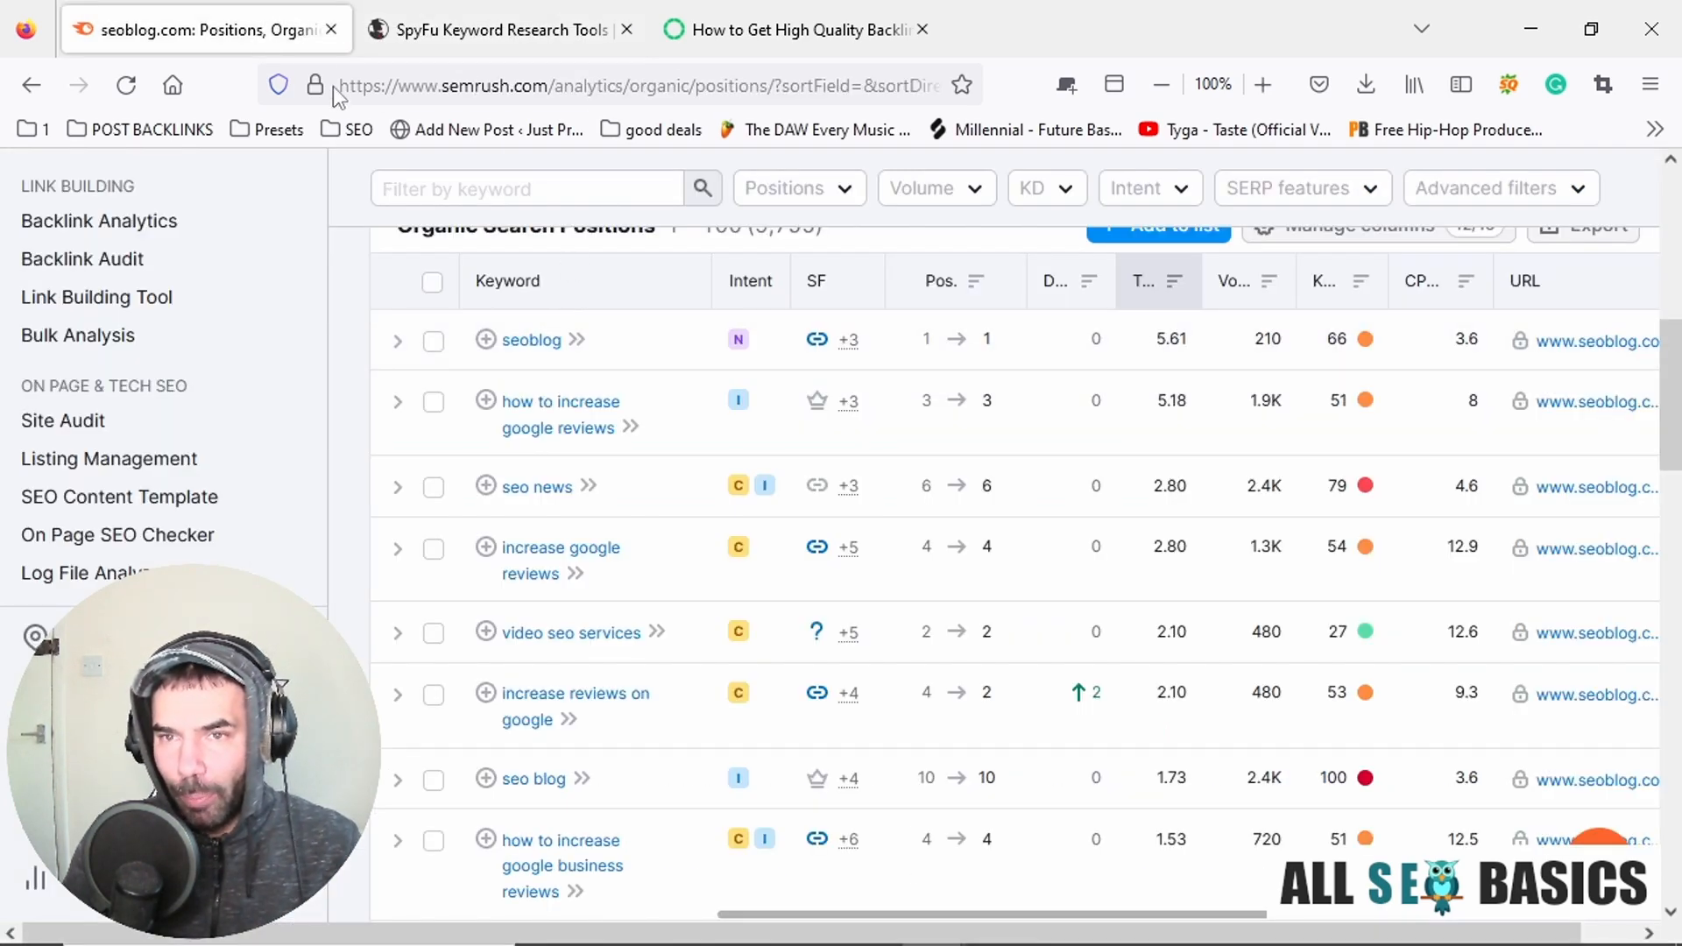
scroll(348, 182, up, 10)
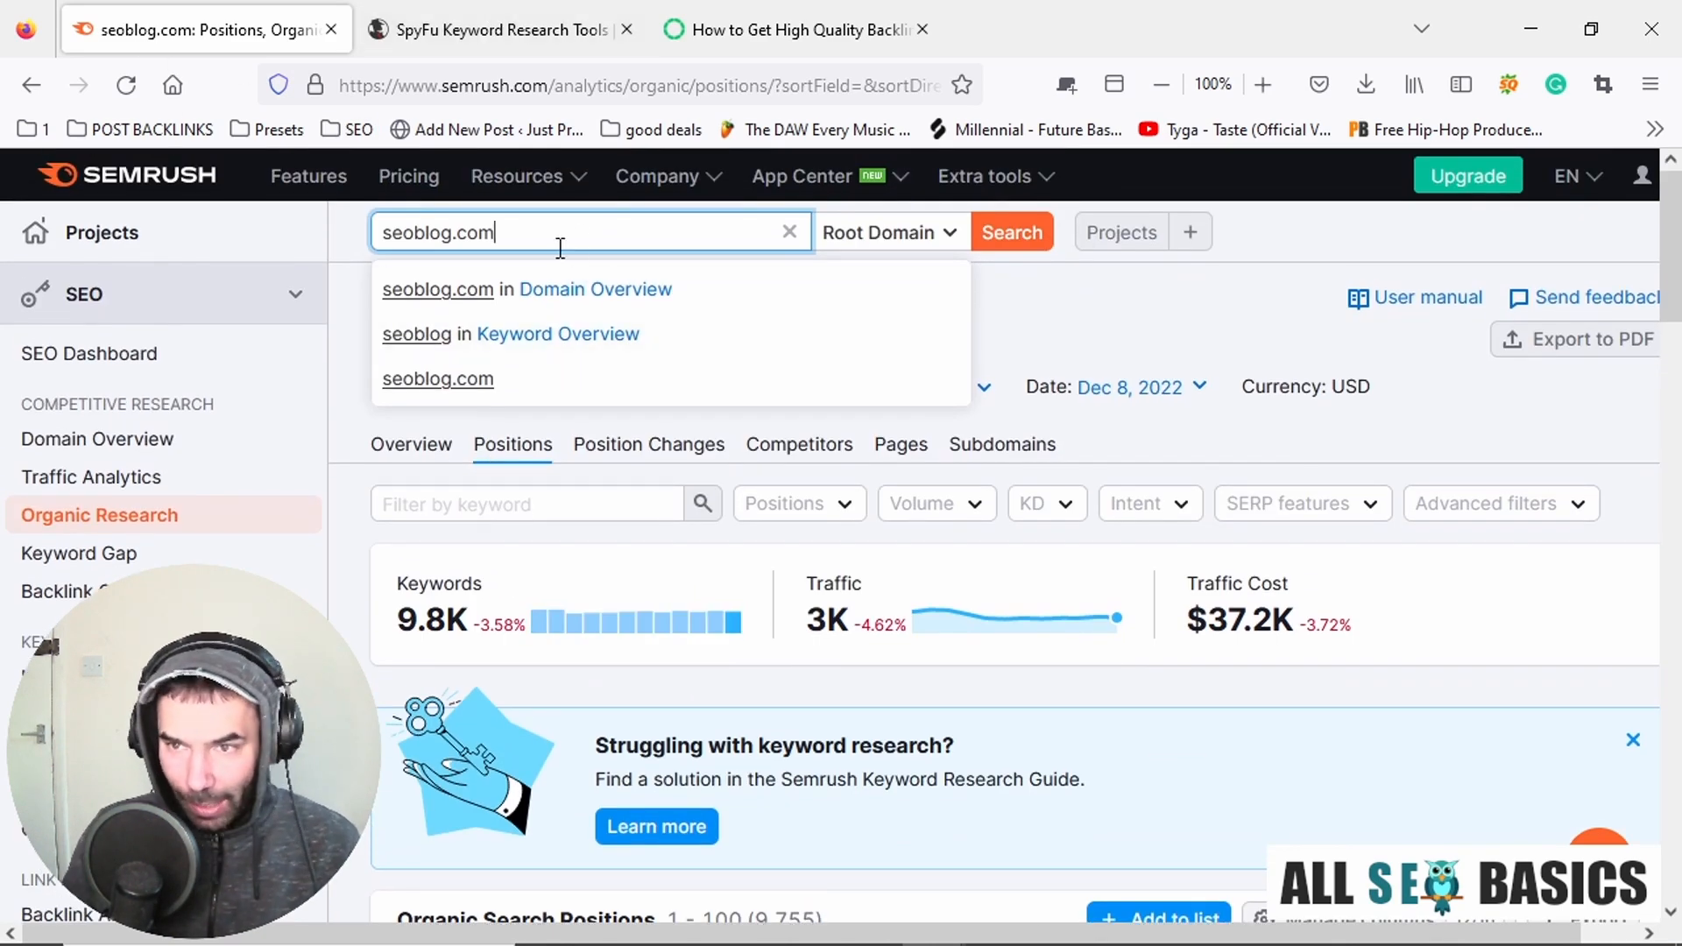
drag(594, 239, 274, 222)
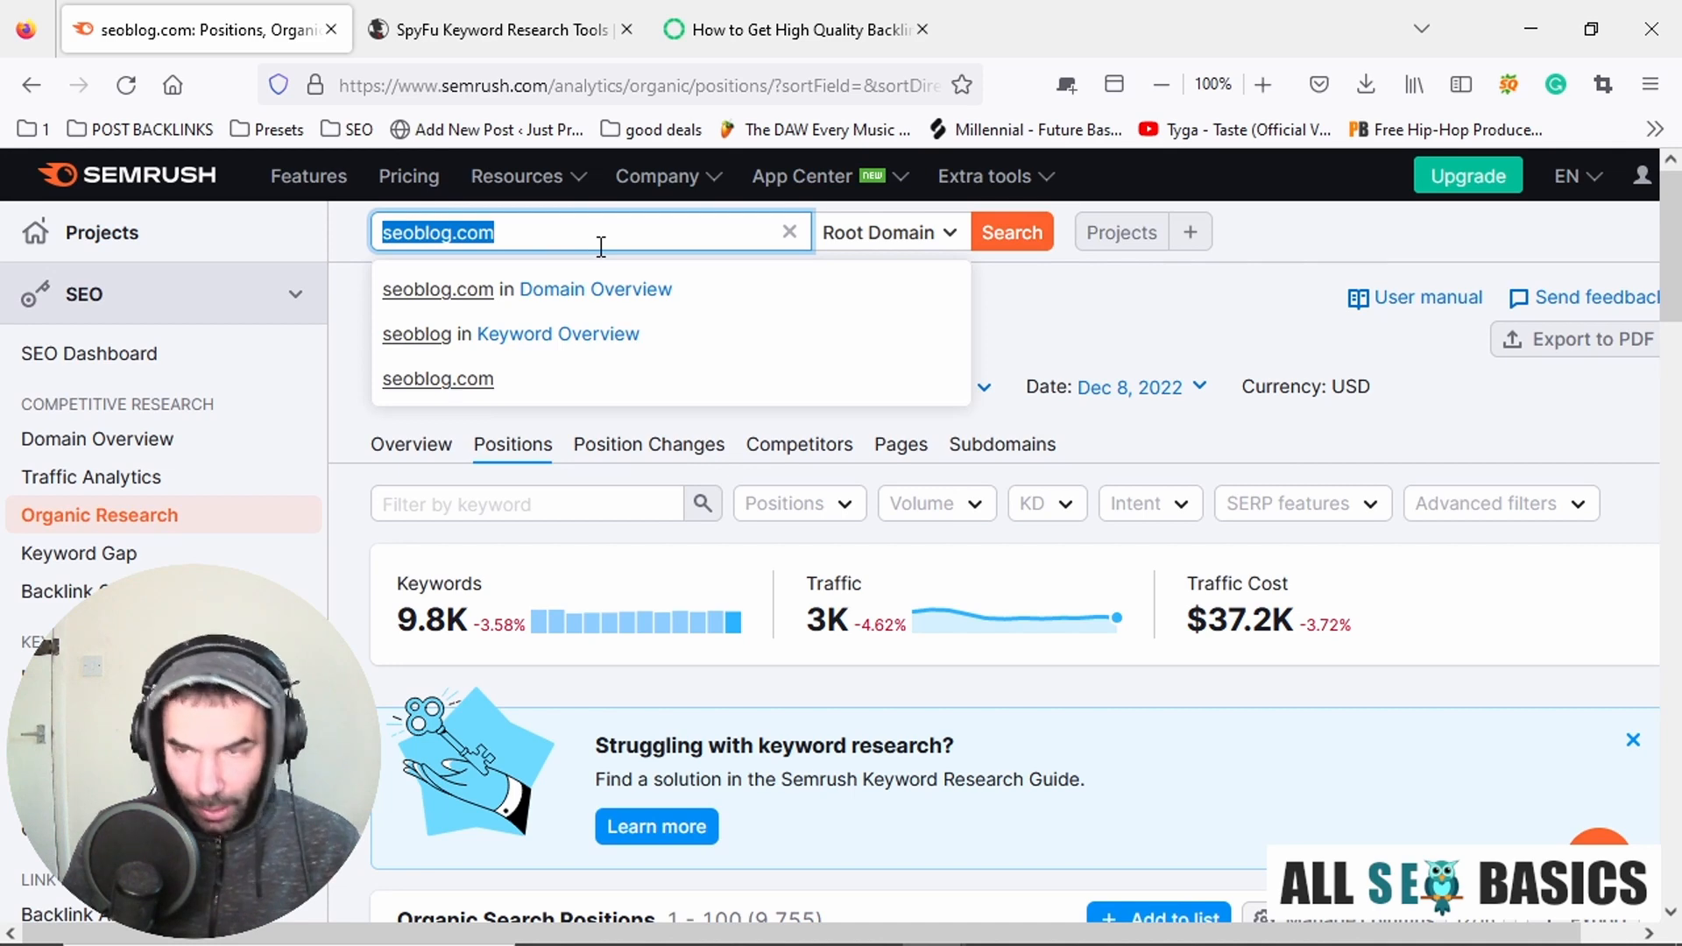
key(ctrl+v)
click(1041, 248)
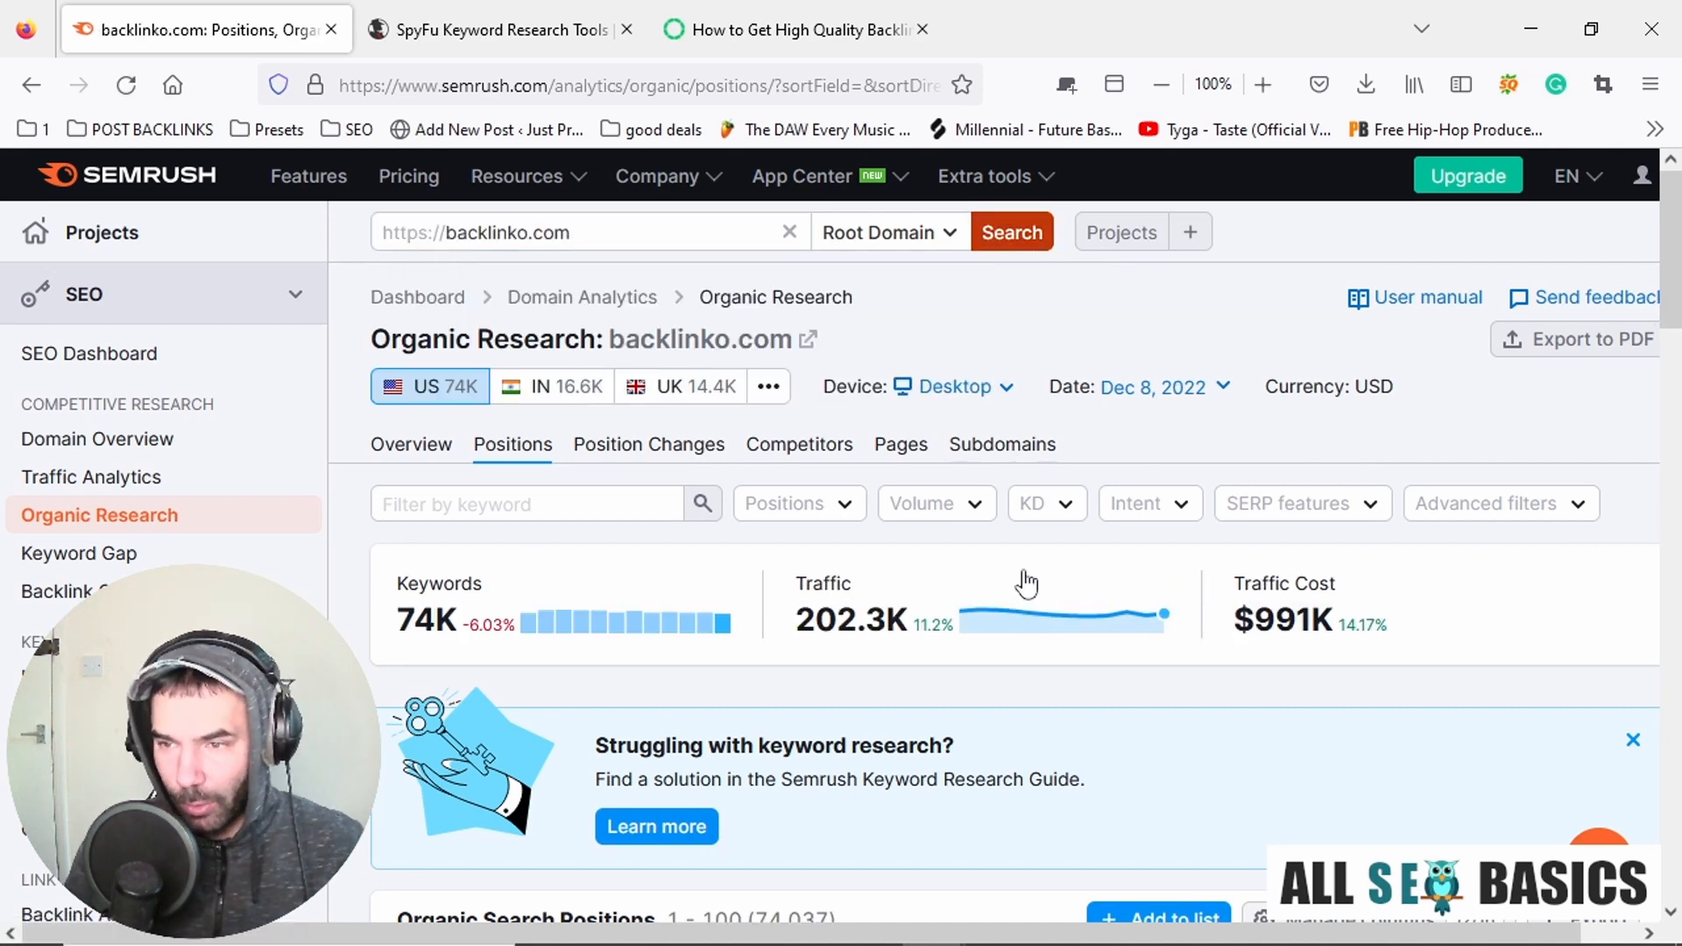
Review backlinko.com's Organic Search Positions and copy the keyword "seo expert" into the Notepad keyword list.
scroll(1027, 582, down, 7)
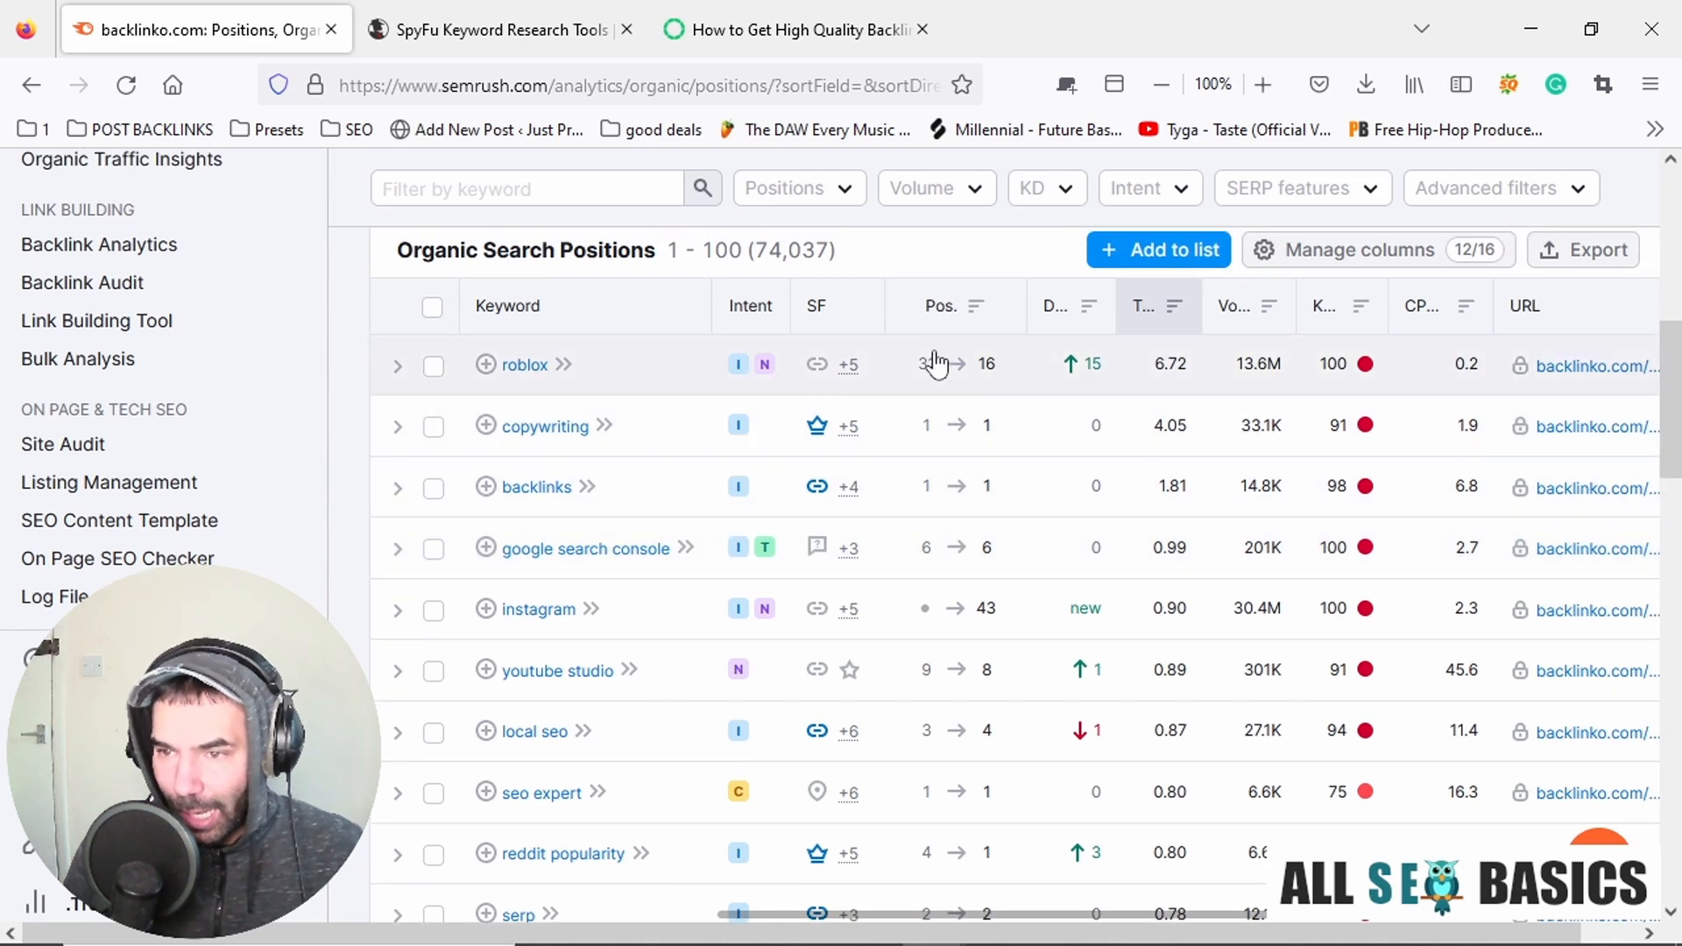
scroll(688, 289, down, 2)
scroll(666, 421, up, 2)
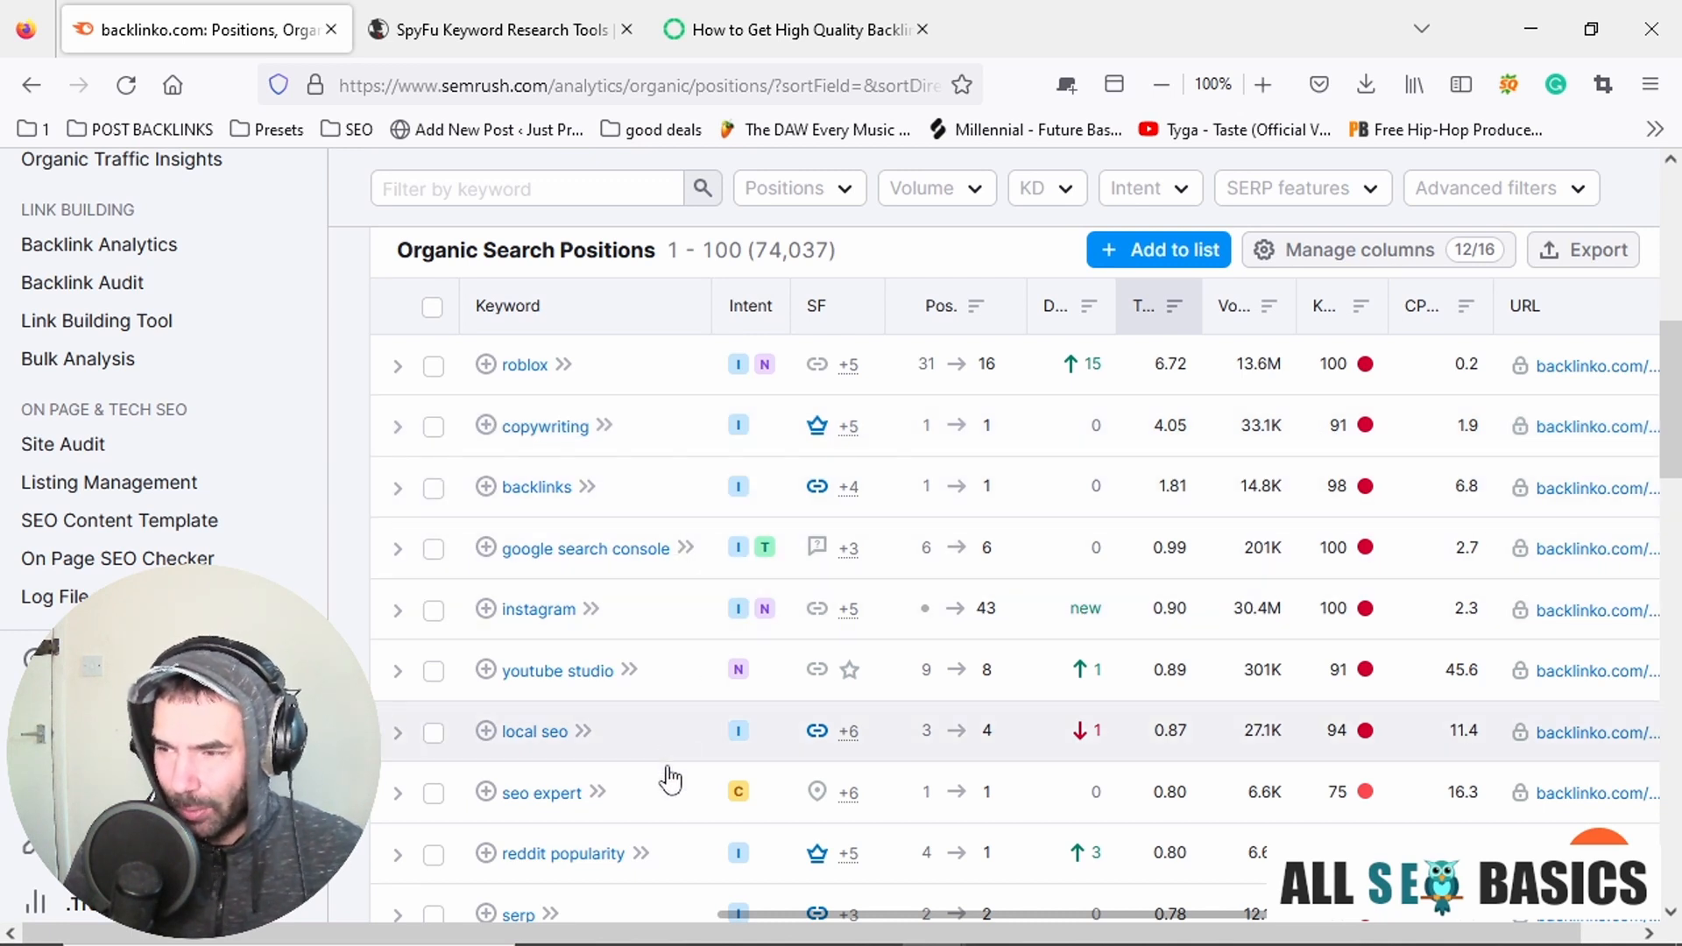
scroll(619, 640, down, 2)
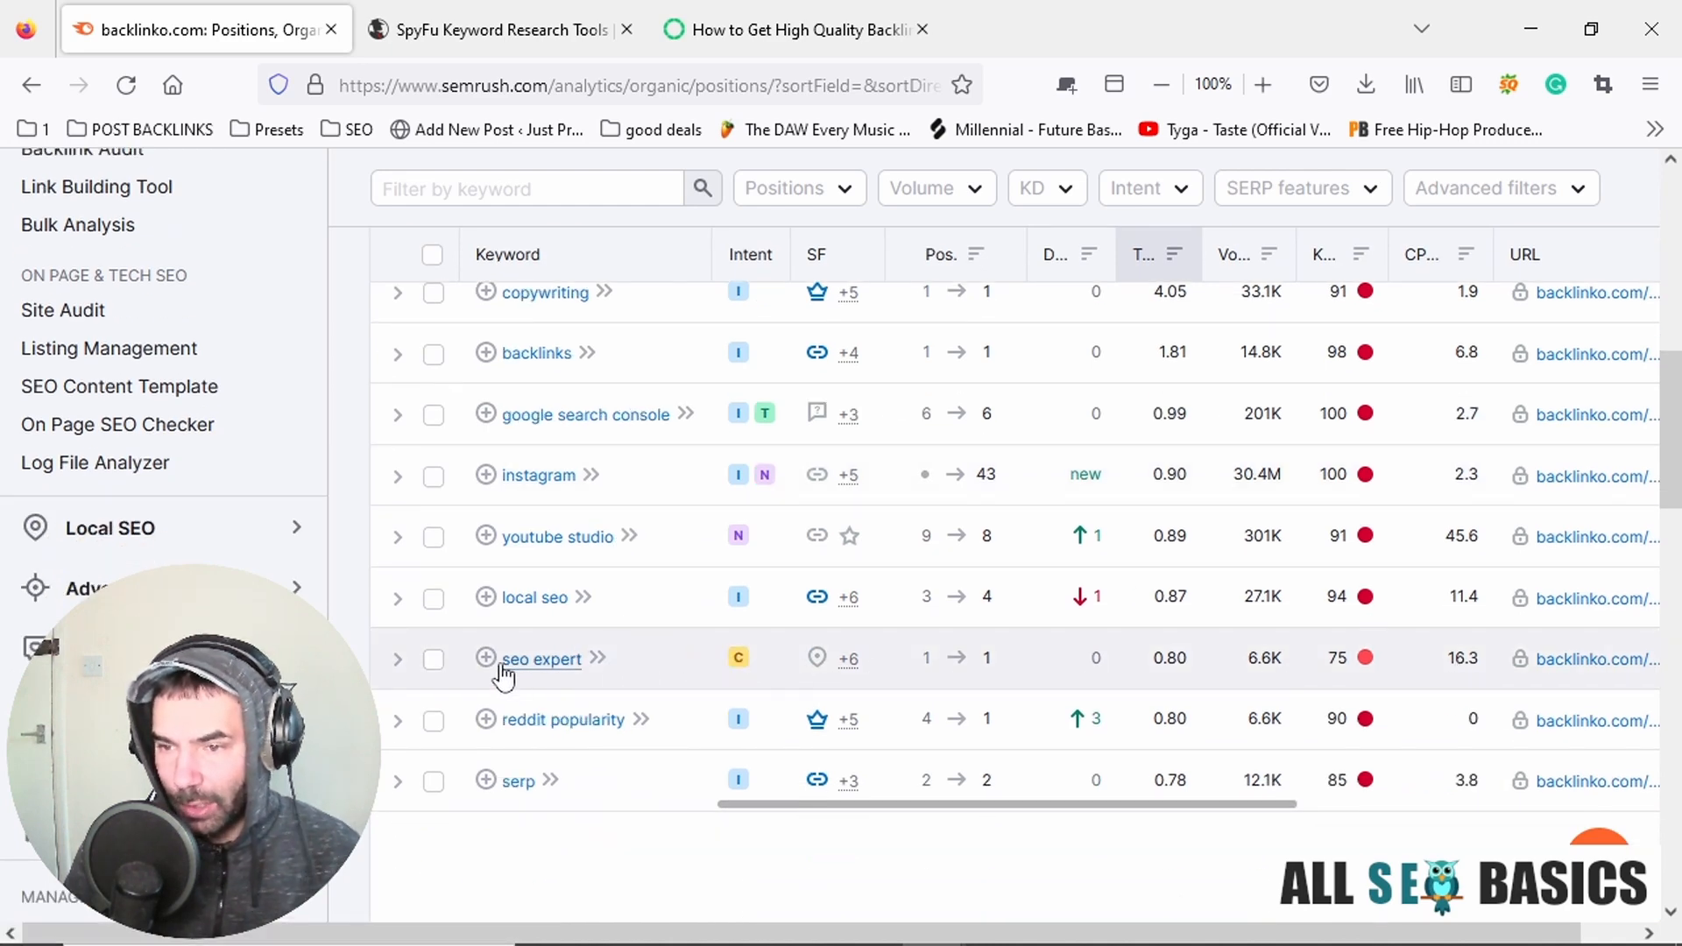
drag(498, 671, 557, 677)
key(ctrl+c)
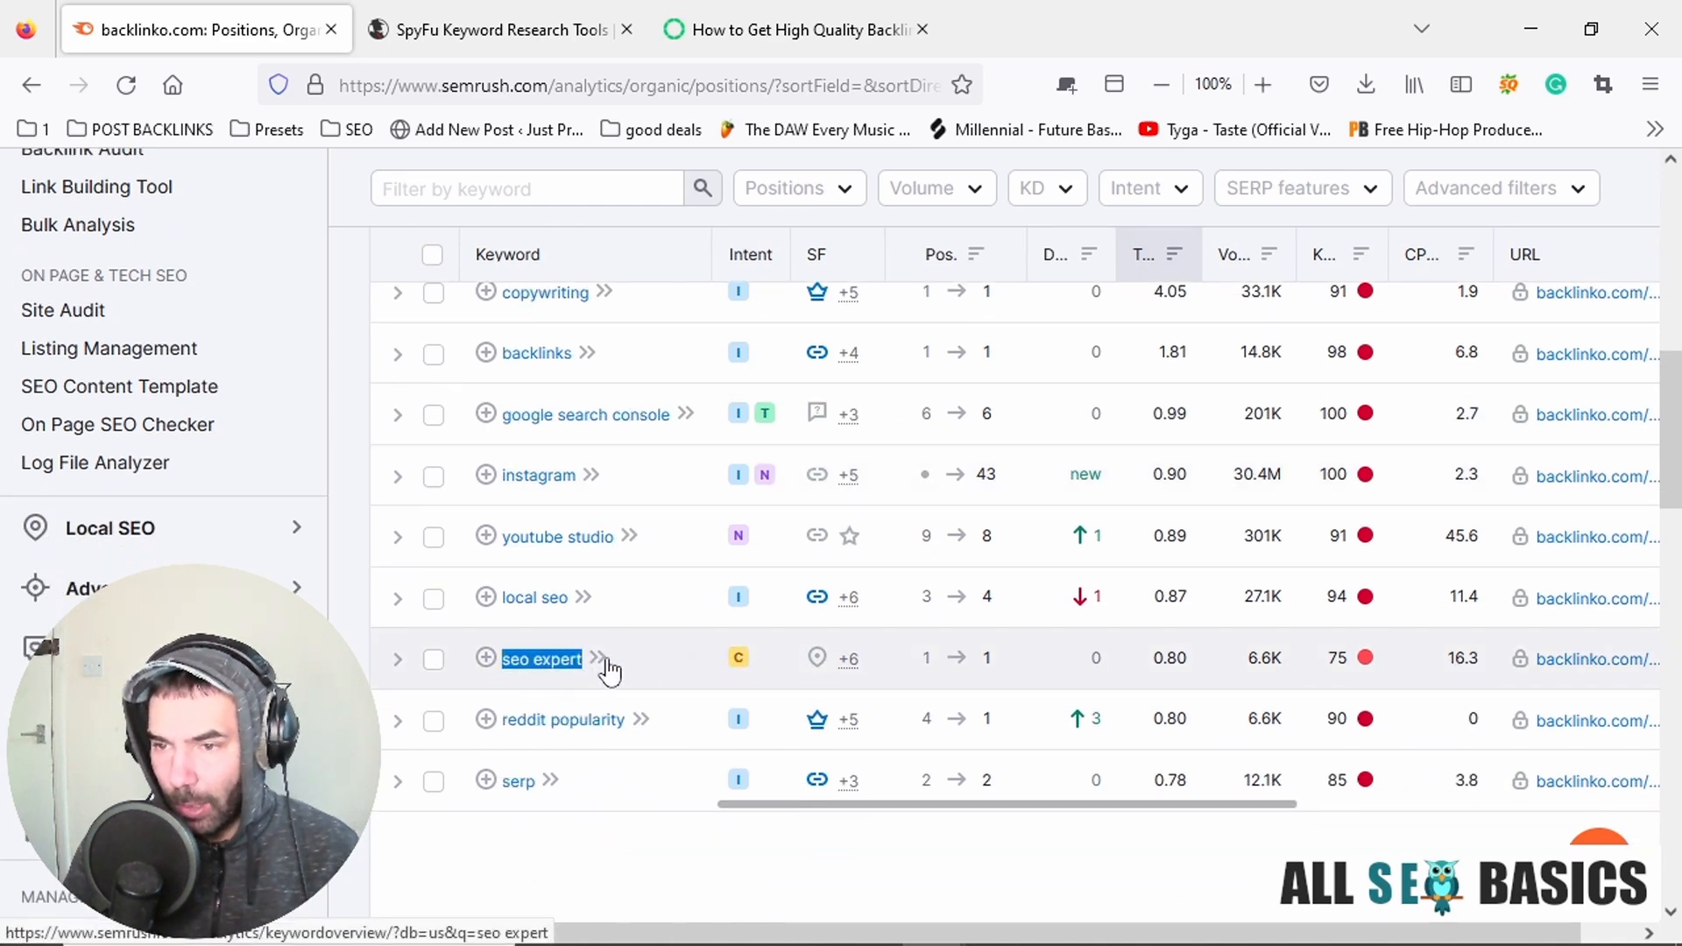
key(alt+Tab)
key(ctrl+v)
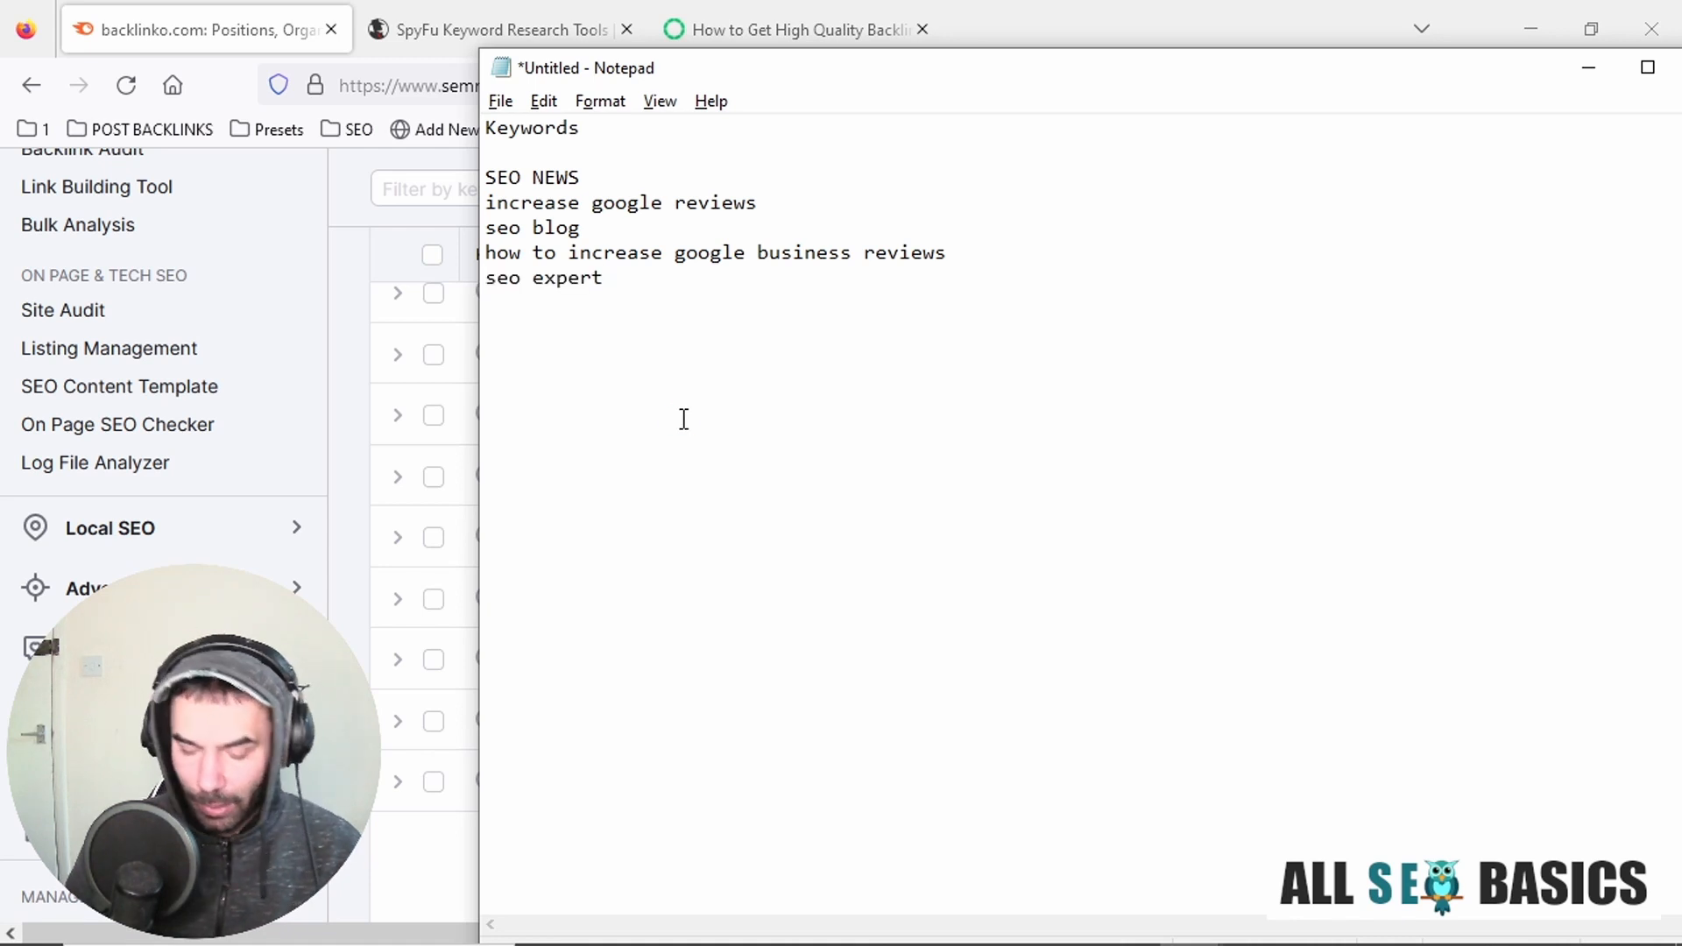
key(alt+Tab)
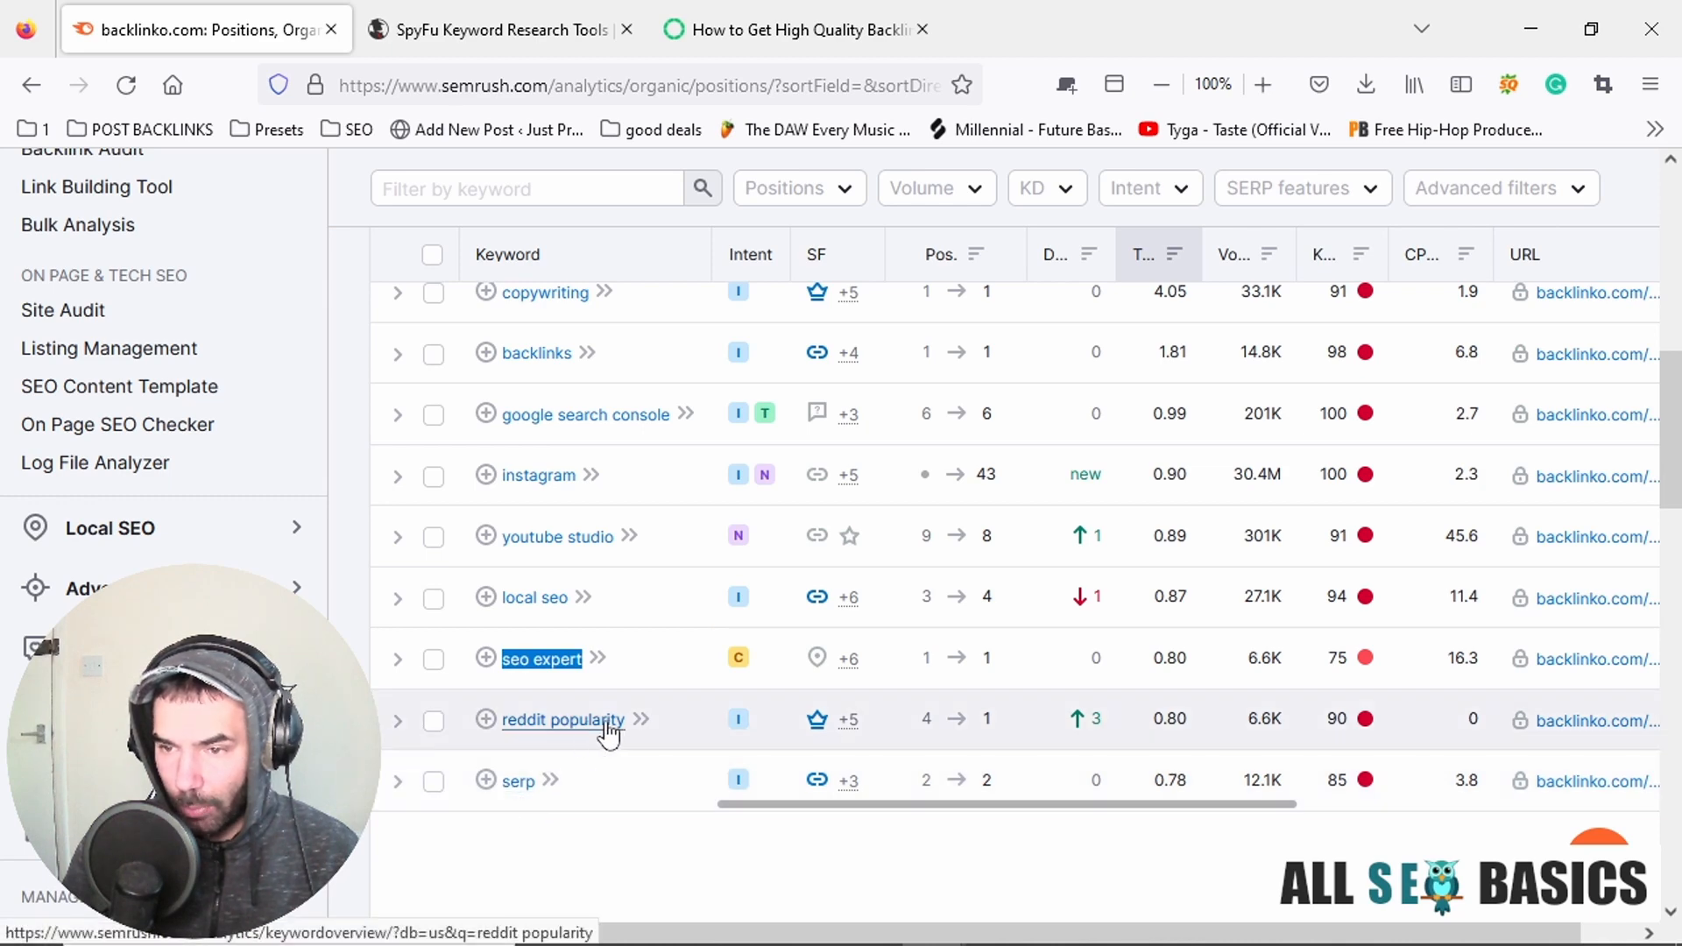
Copy the keyword "serp" from the positions table into the Notepad list and select all the collected keywords.
drag(578, 793, 503, 799)
key(ctrl+c)
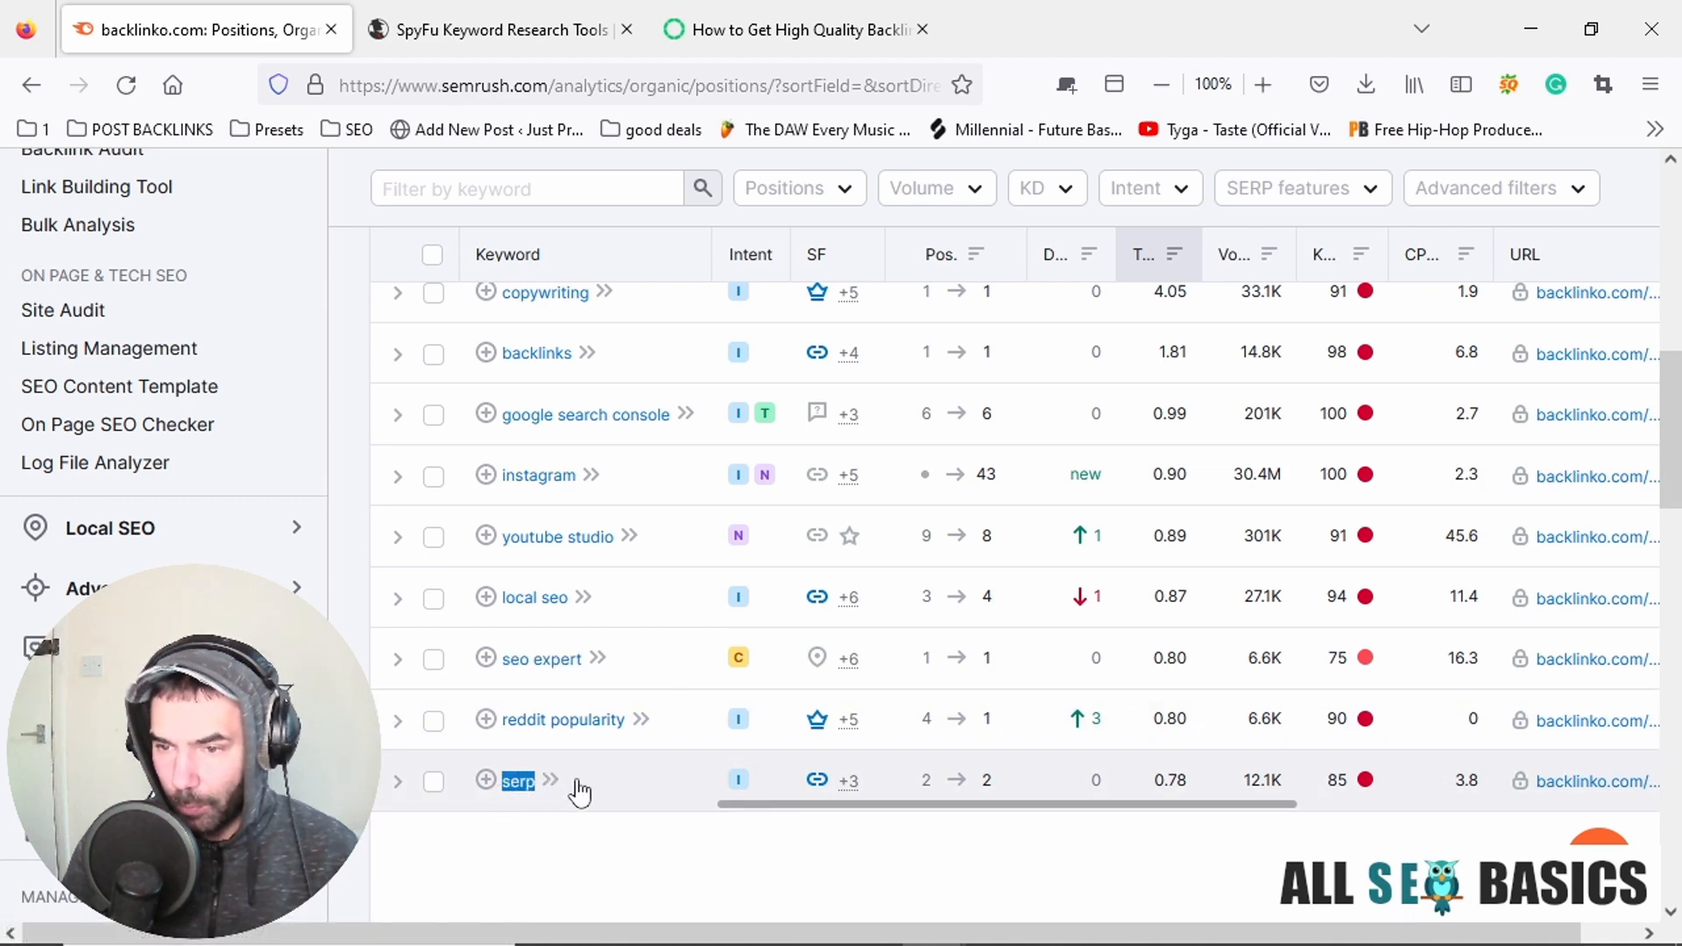
key(alt+Tab)
key(ctrl+v)
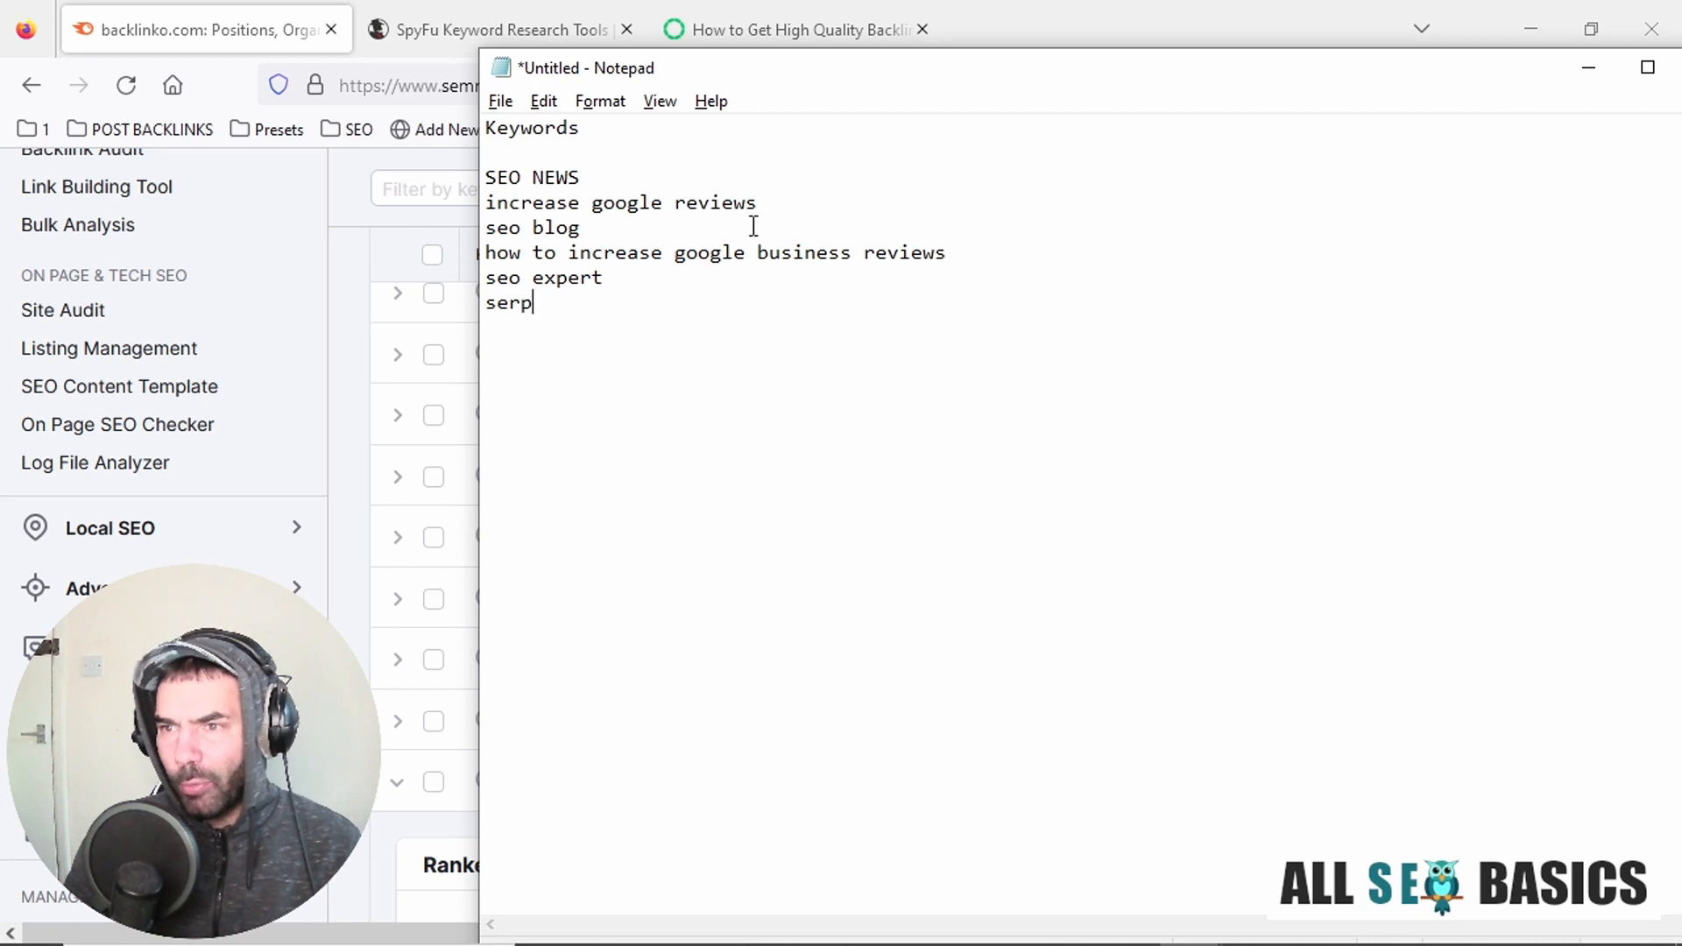
drag(533, 303, 463, 184)
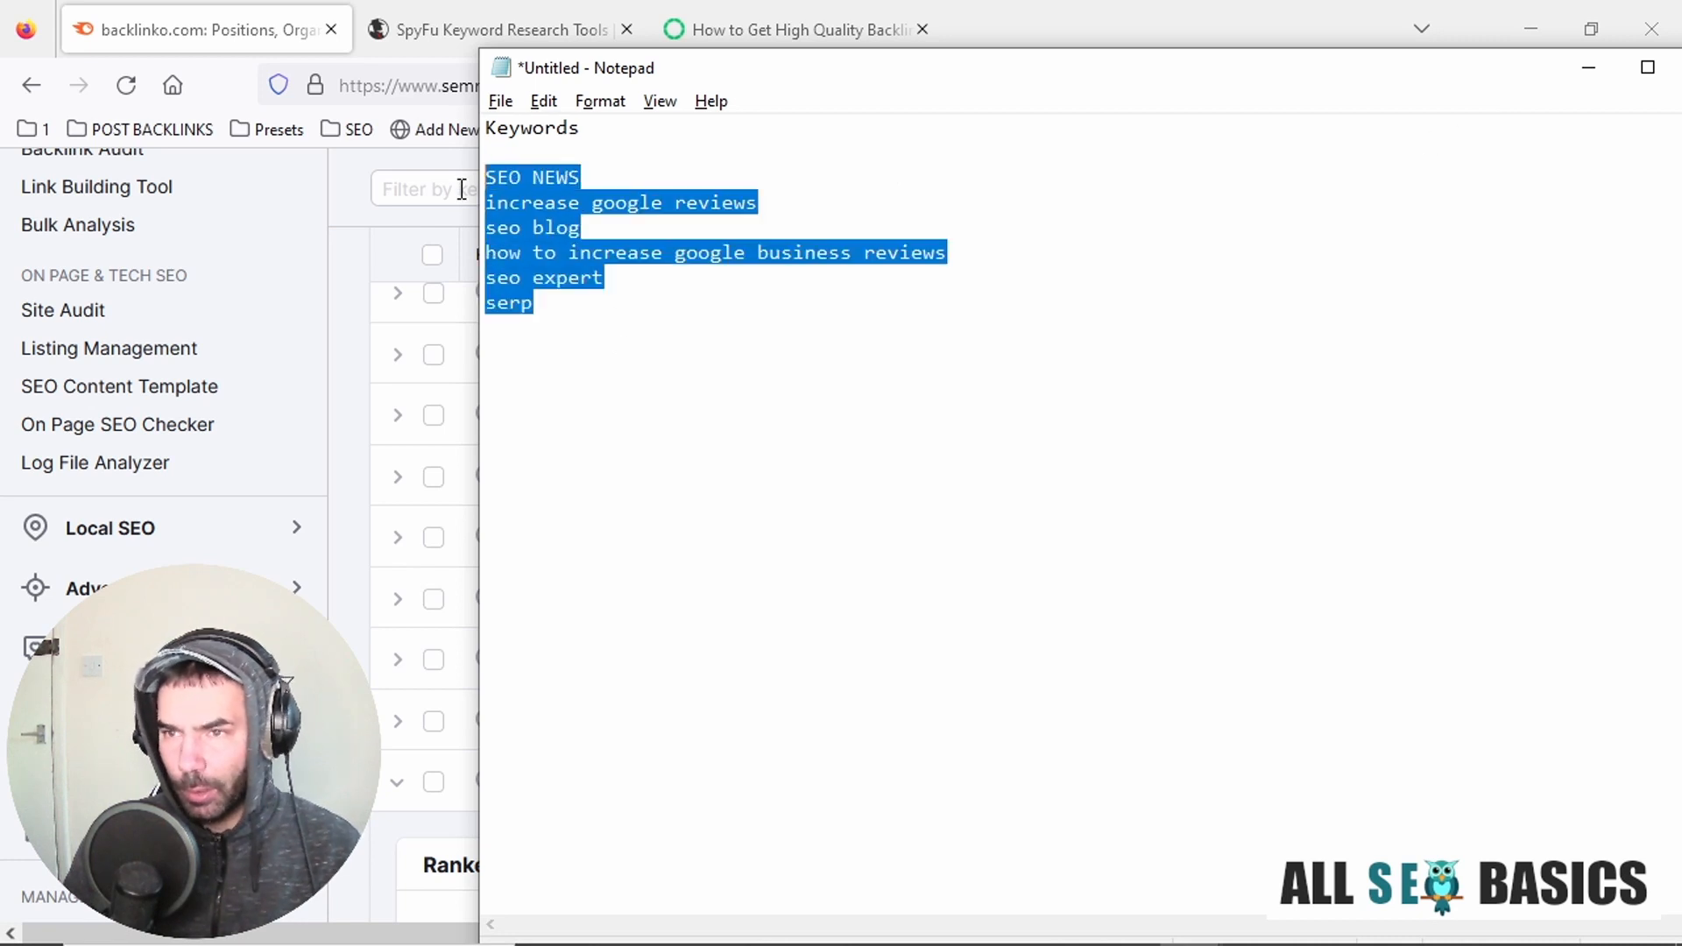
Switch to the SpyFu tab, open the domain overview for backlinko.com, and bring up and reposition the Notepad keyword list.
click(460, 25)
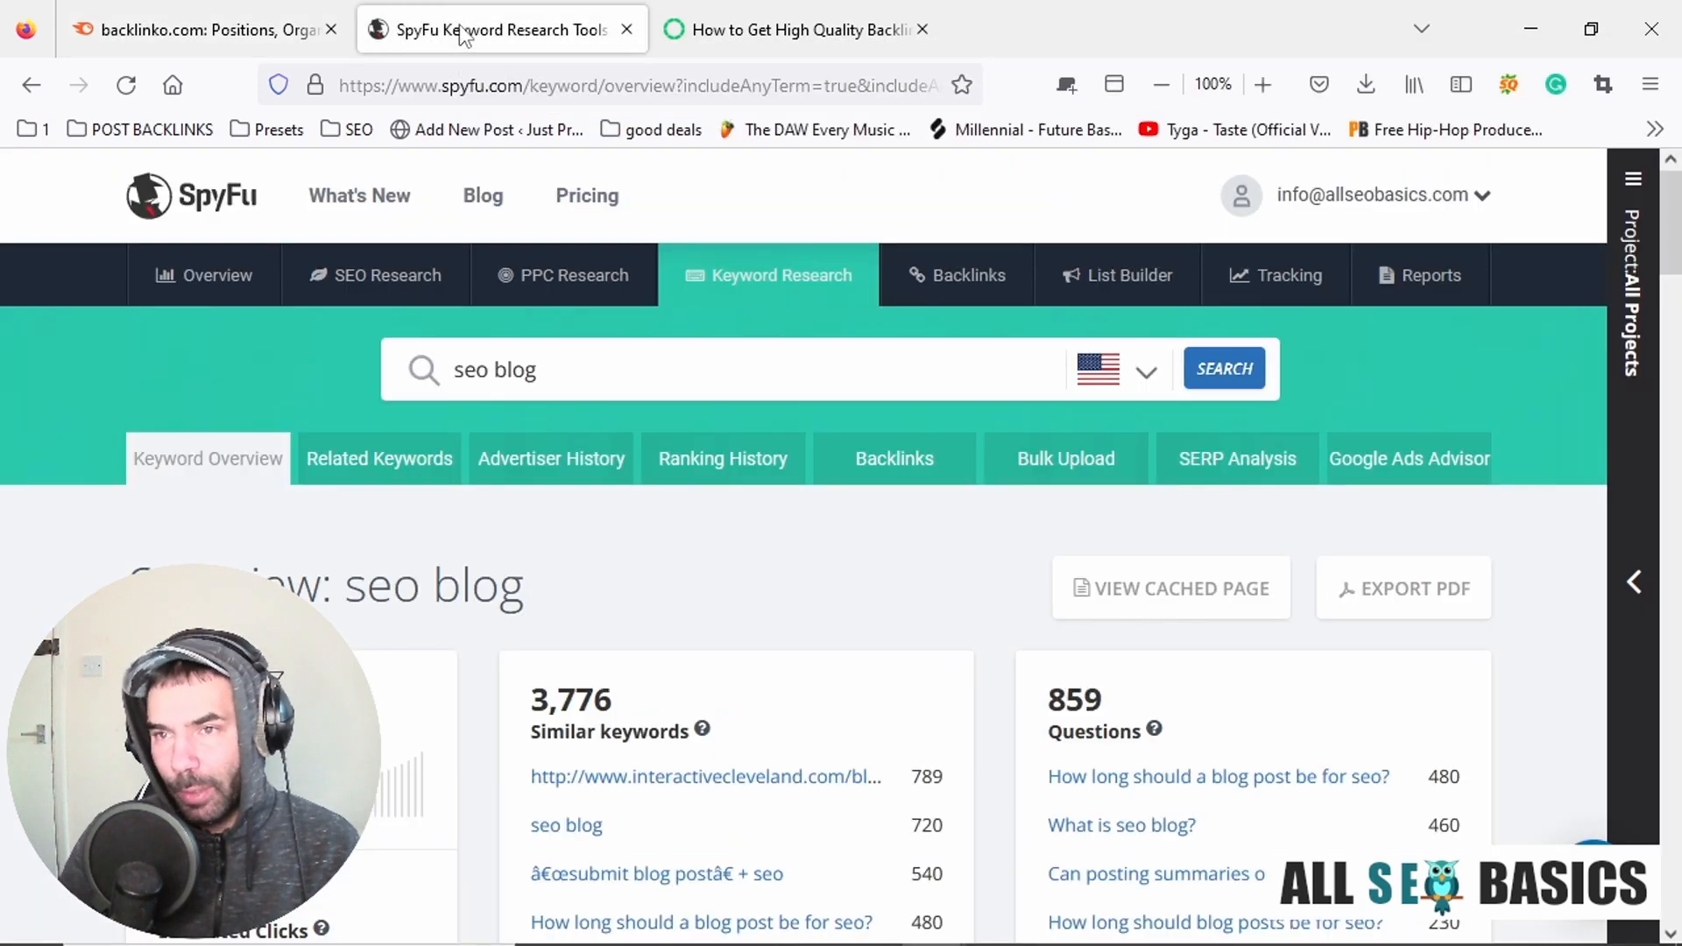
click(193, 279)
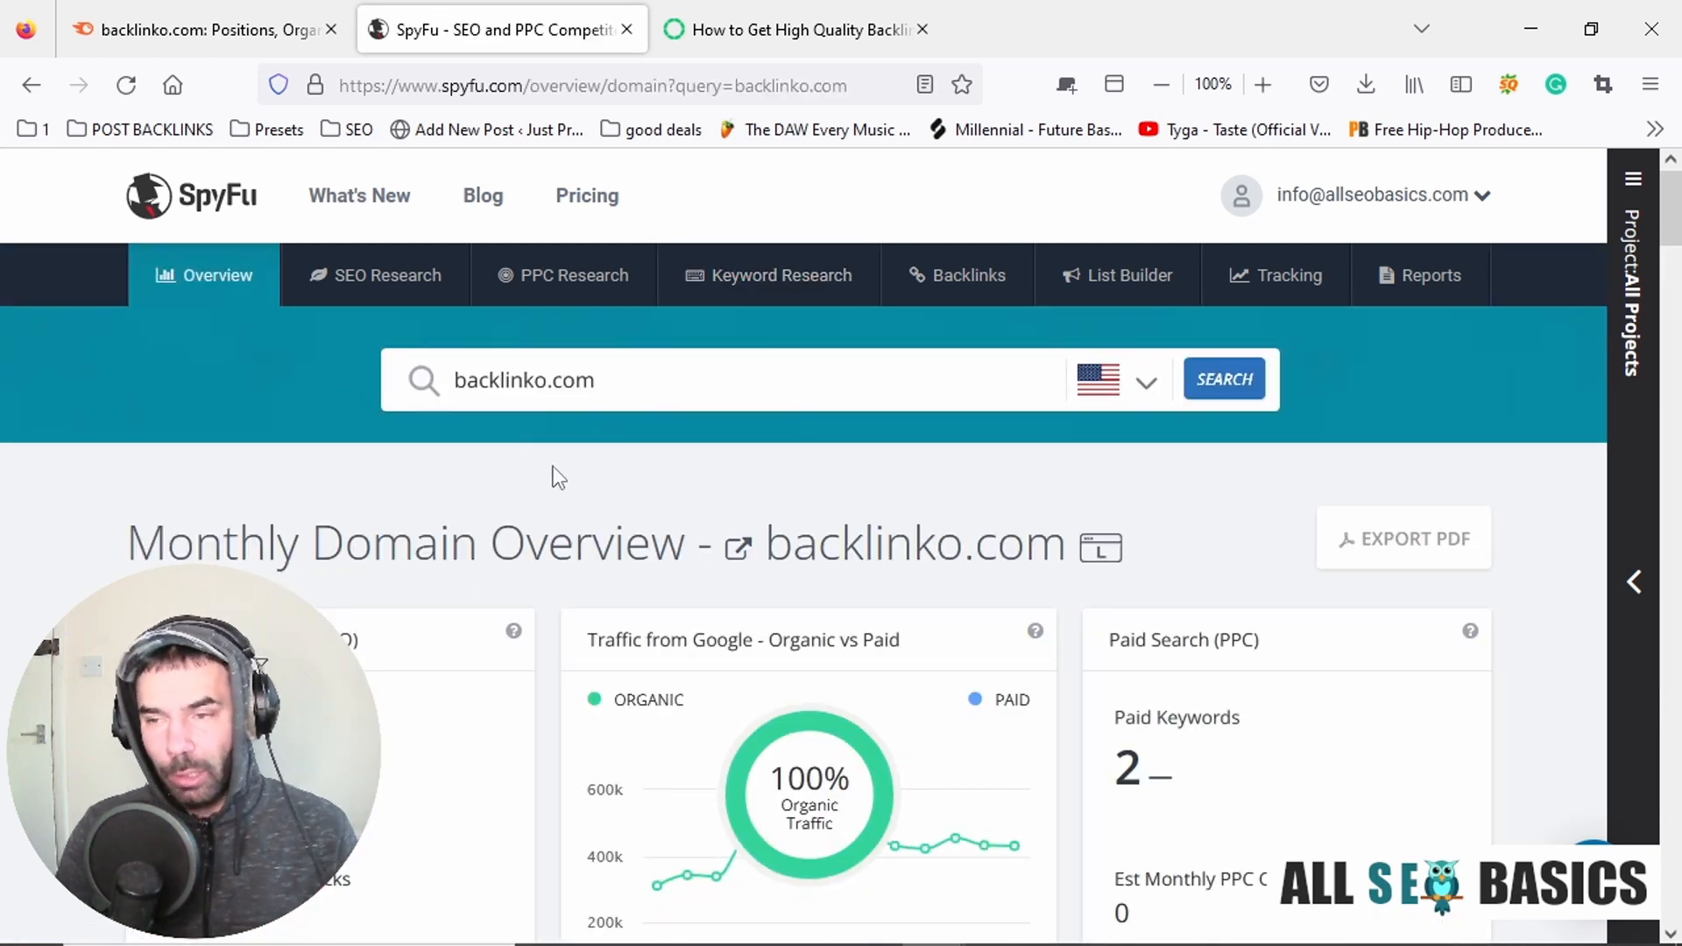
key(alt+Tab)
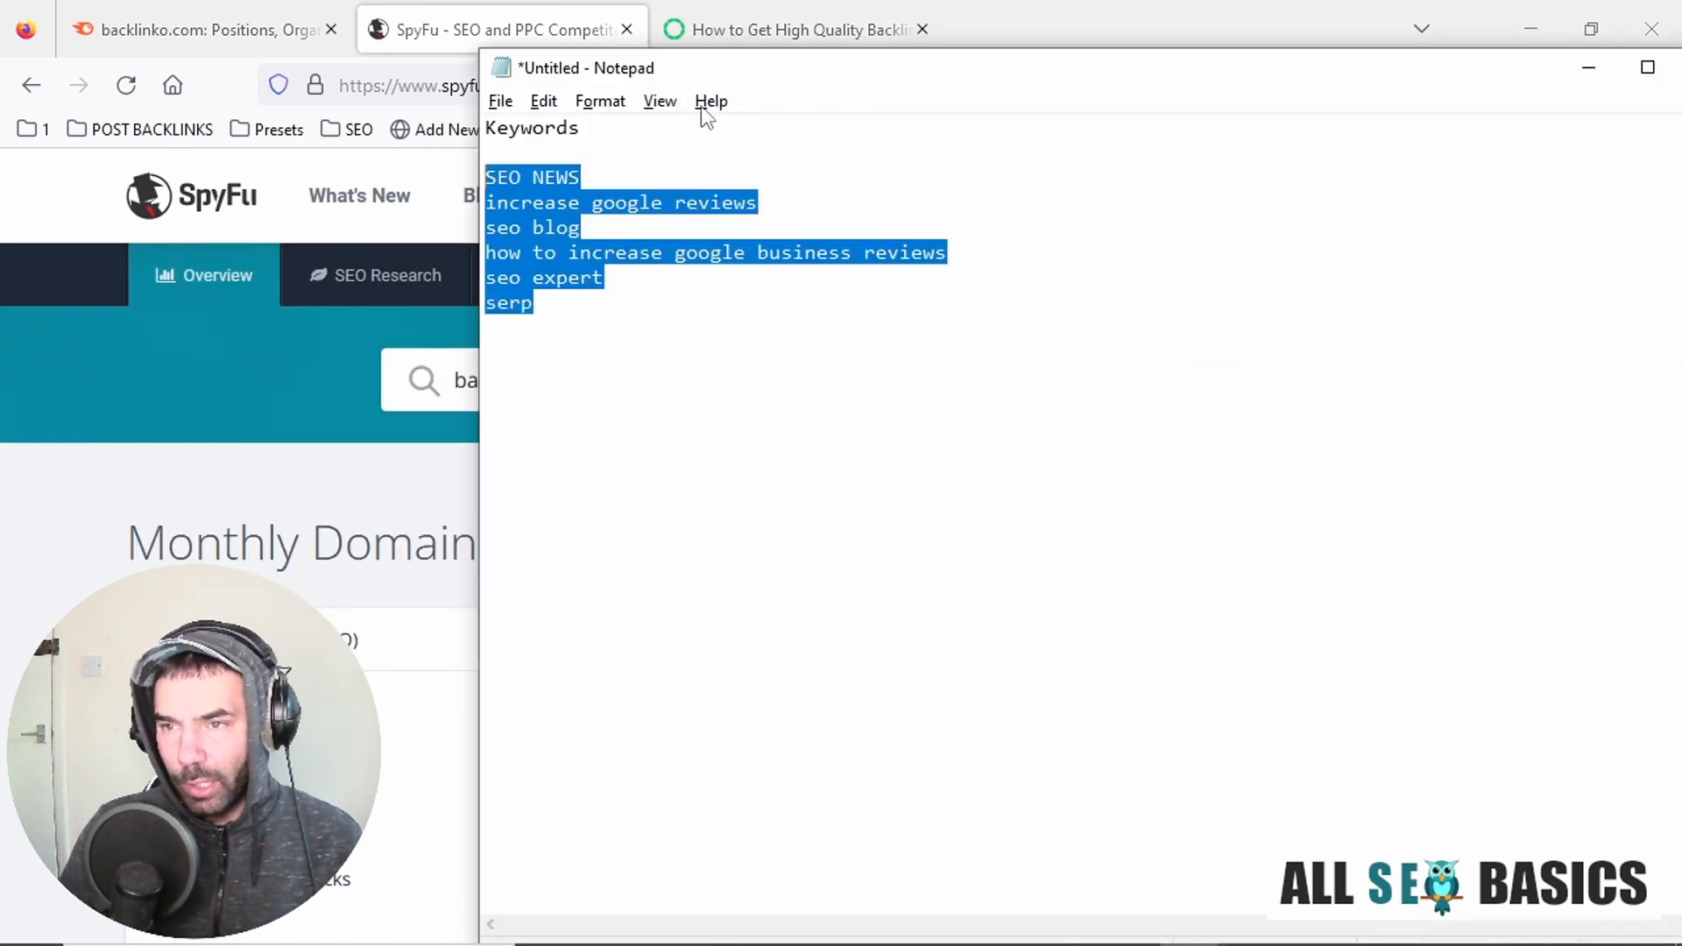
drag(713, 72, 729, 135)
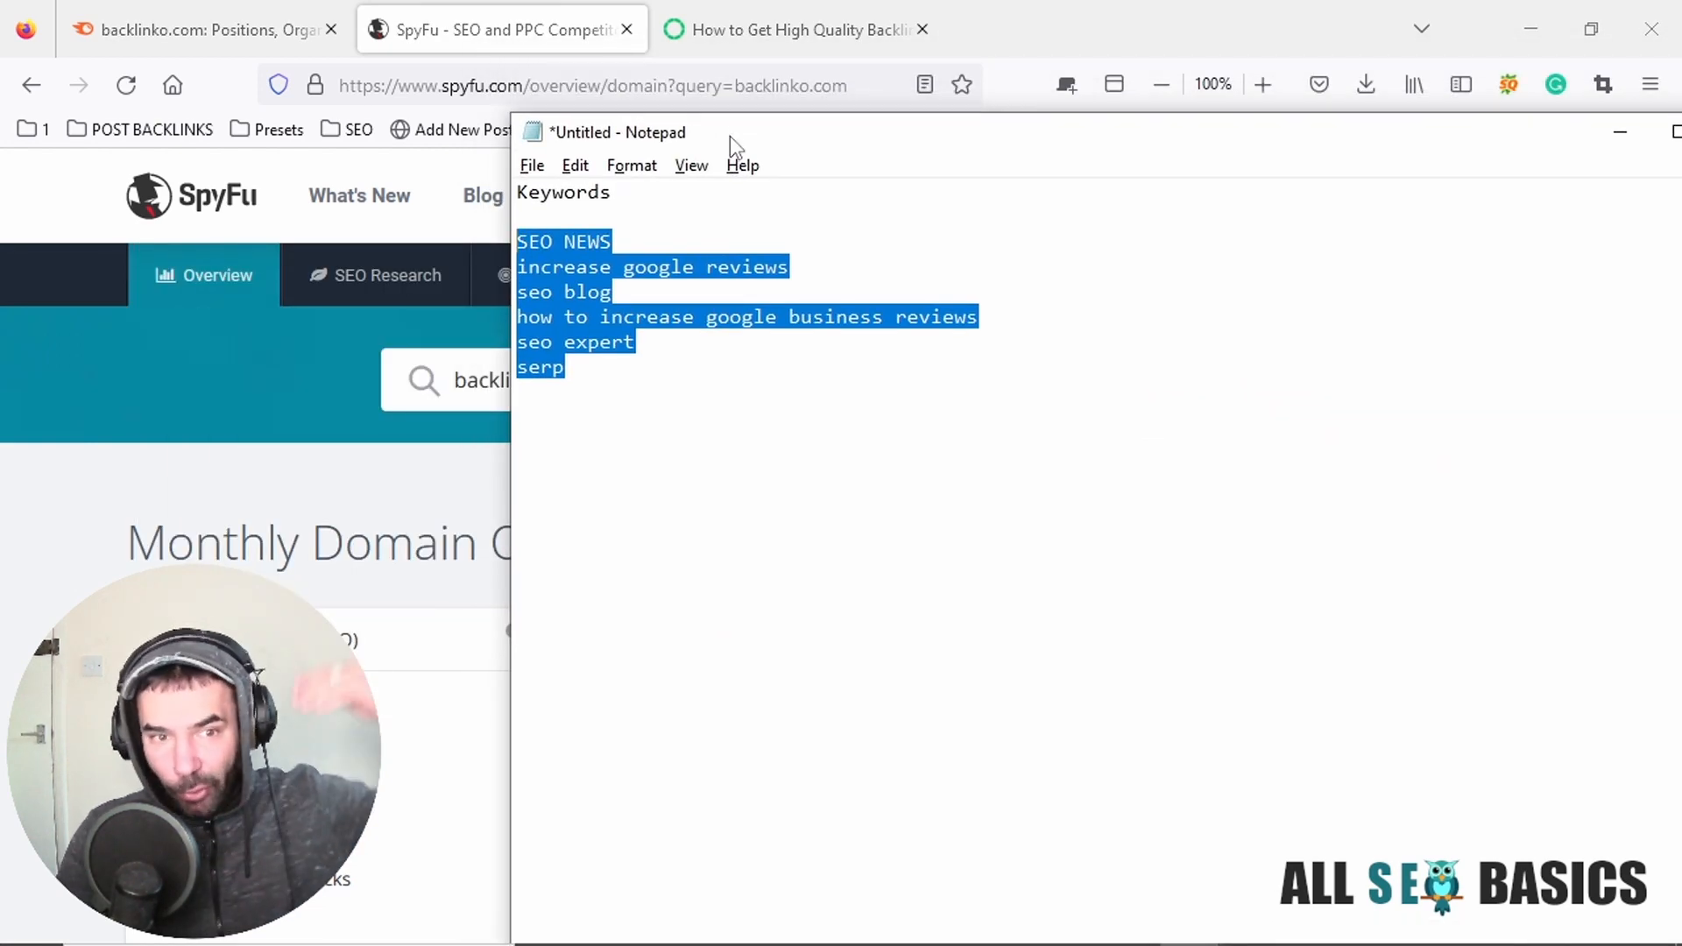
Review backlinko.com's Organic Search Positions table in the Semrush tab.
click(193, 30)
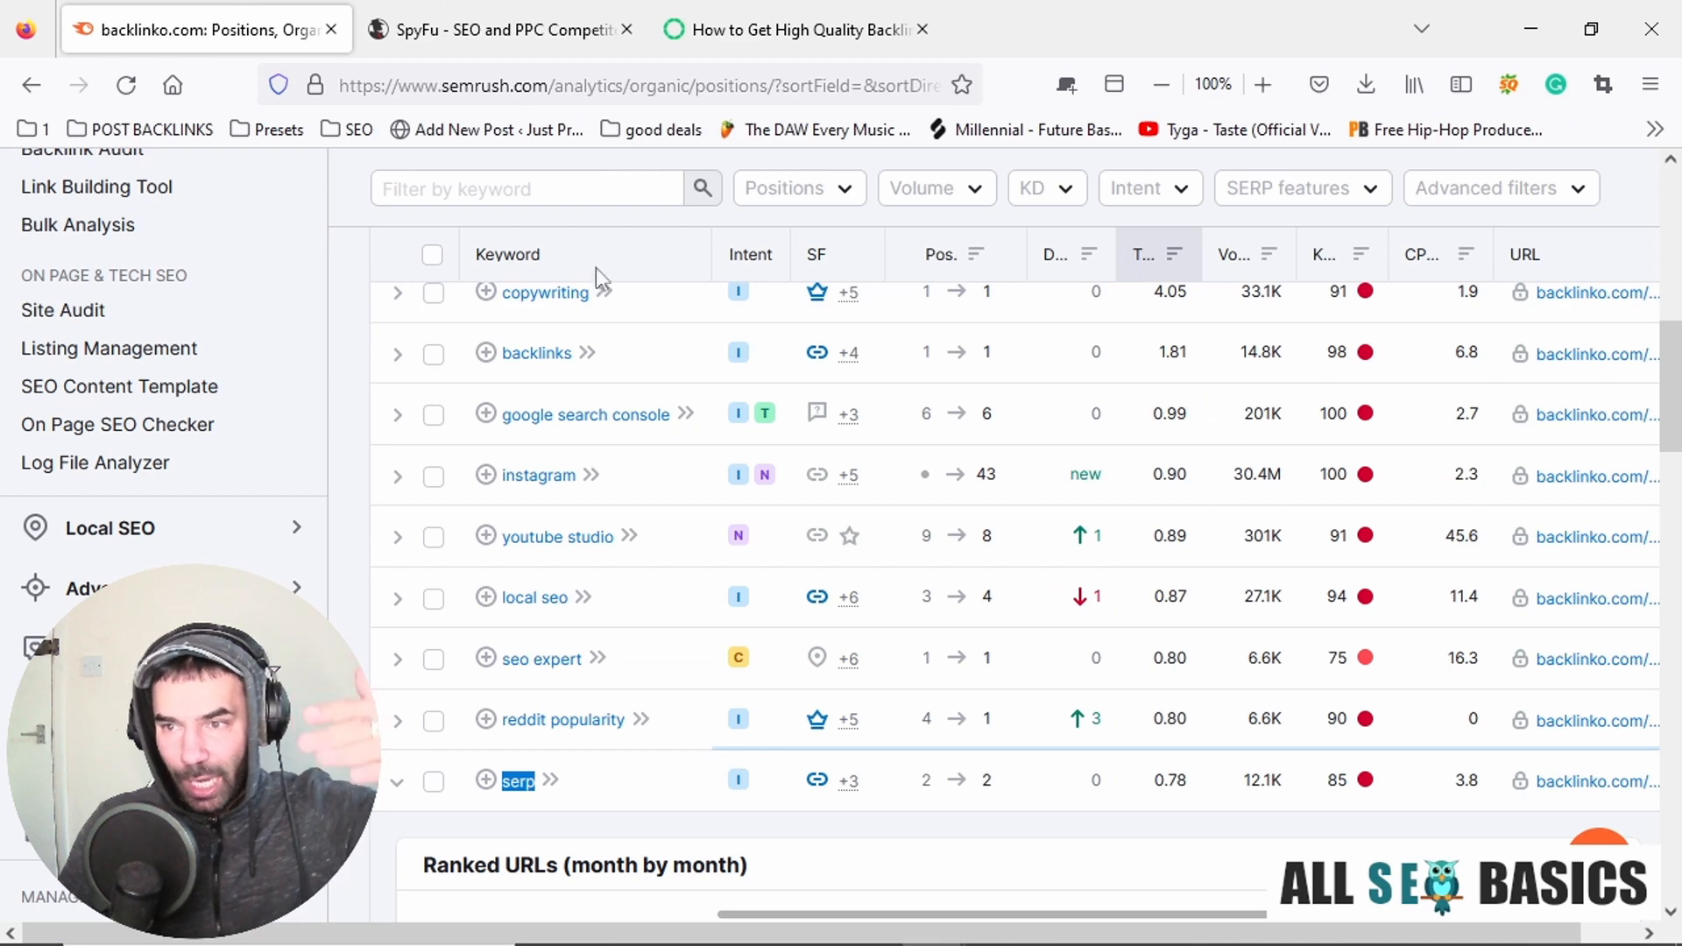
scroll(544, 669, up, 3)
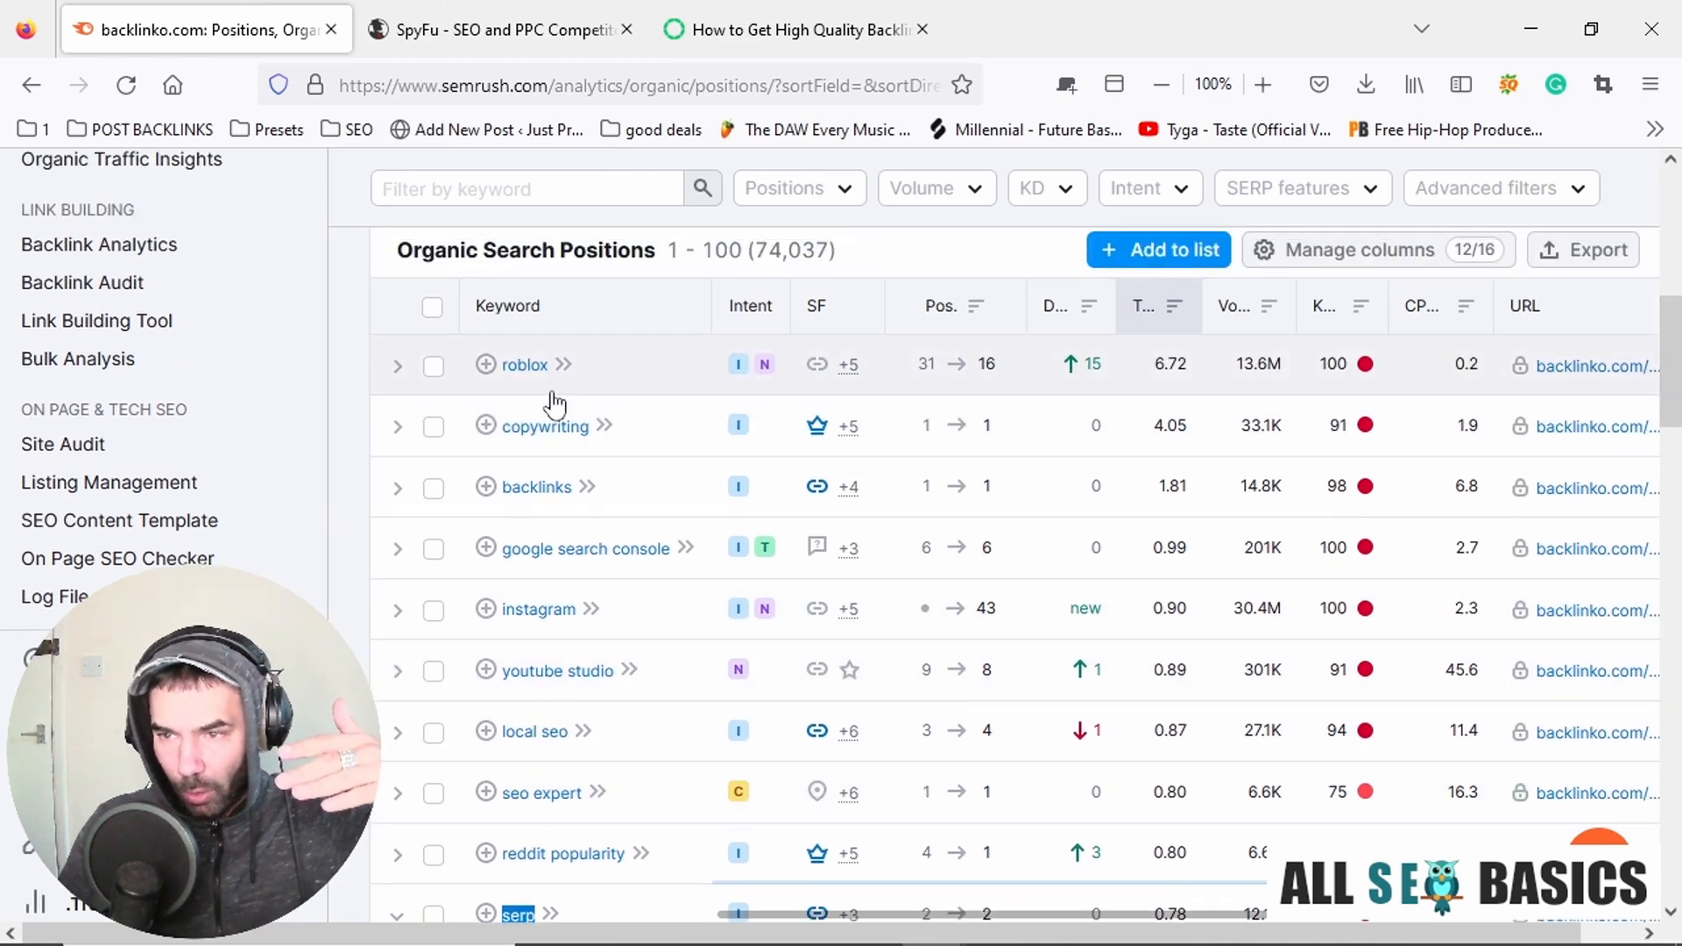
scroll(661, 605, down, 3)
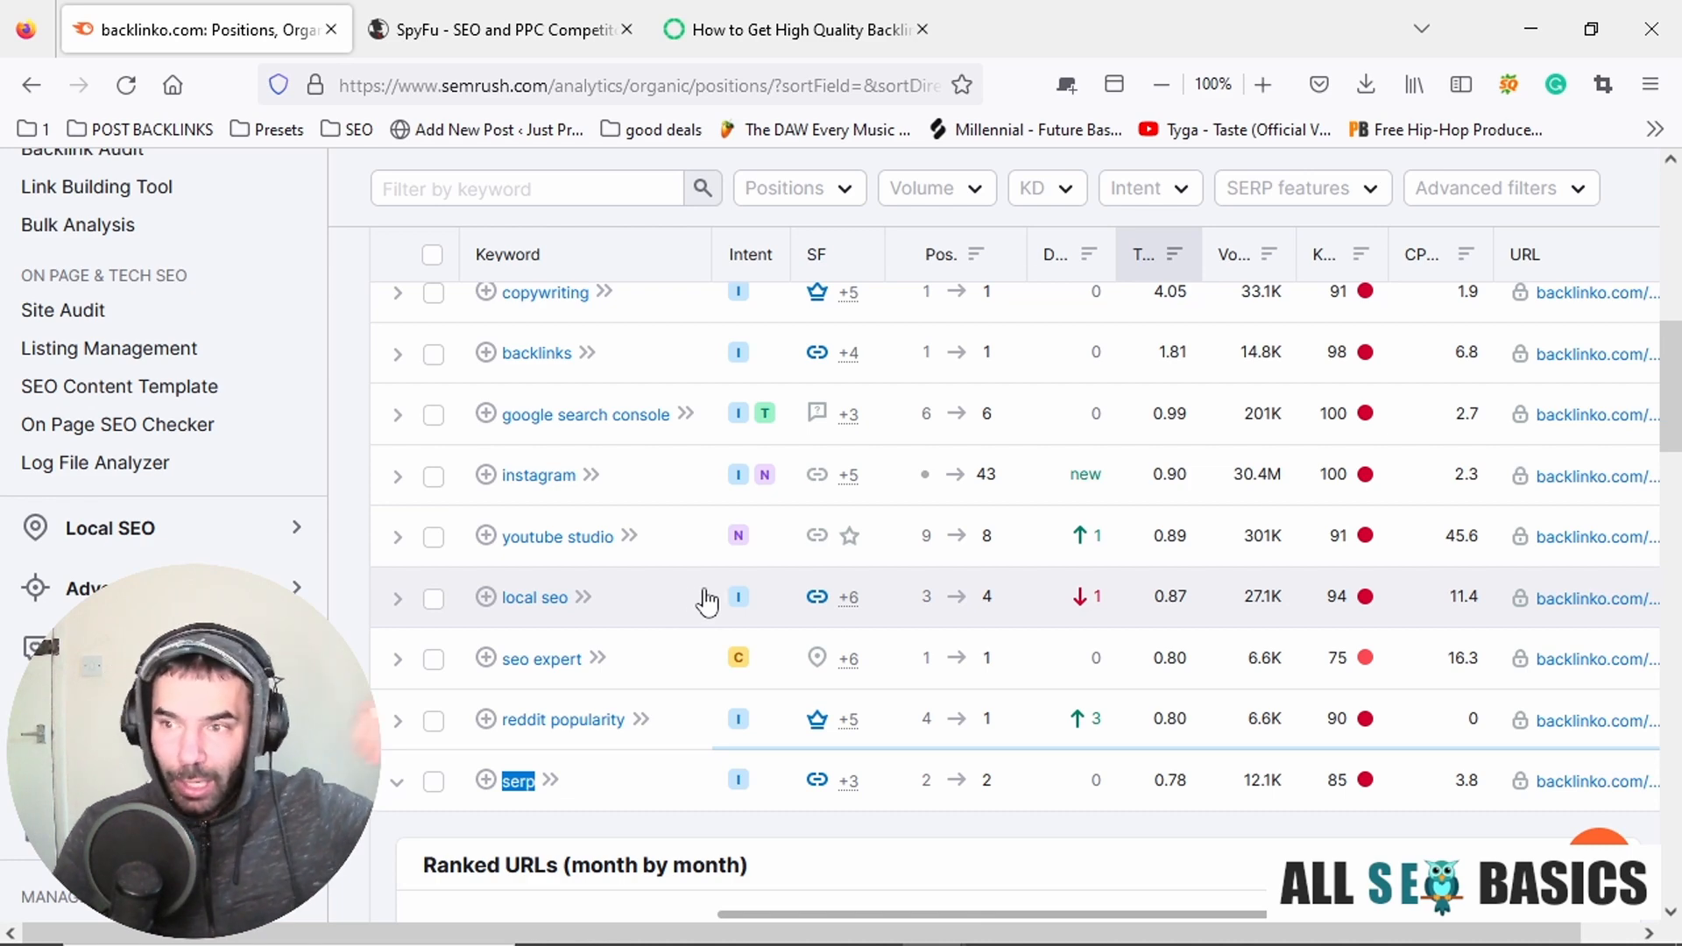
scroll(702, 596, up, 2)
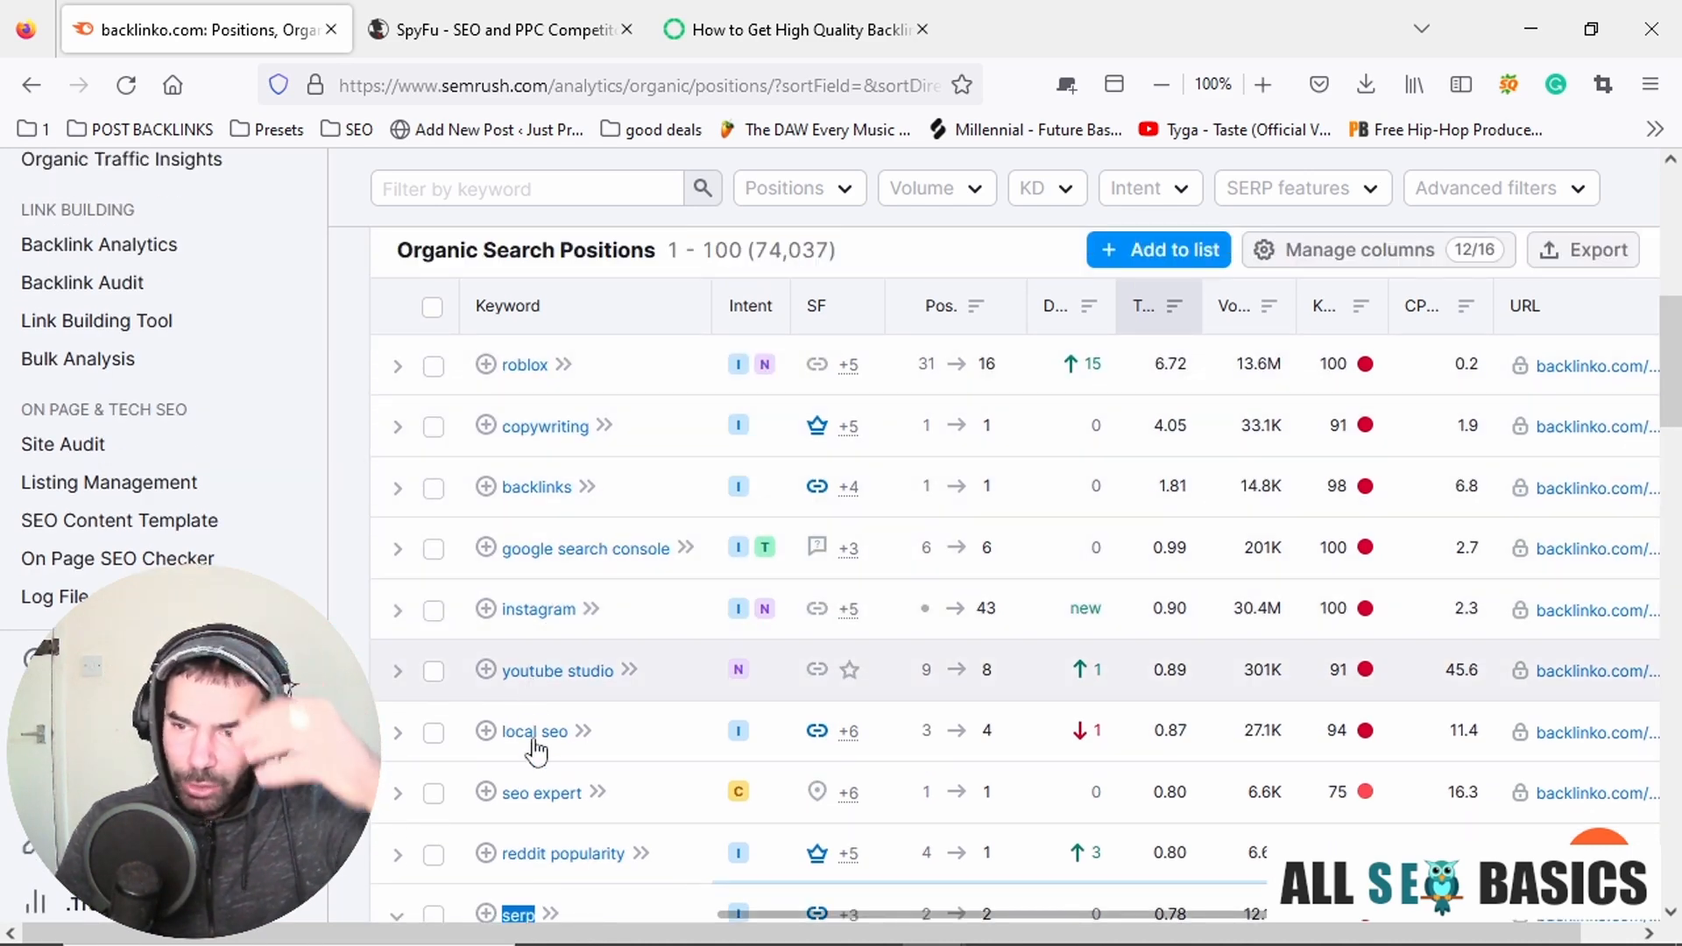
Copy the keyword "SEO NEWS" from the Notepad list and search for it in SpyFu in place of backlinko.com.
key(alt+Tab)
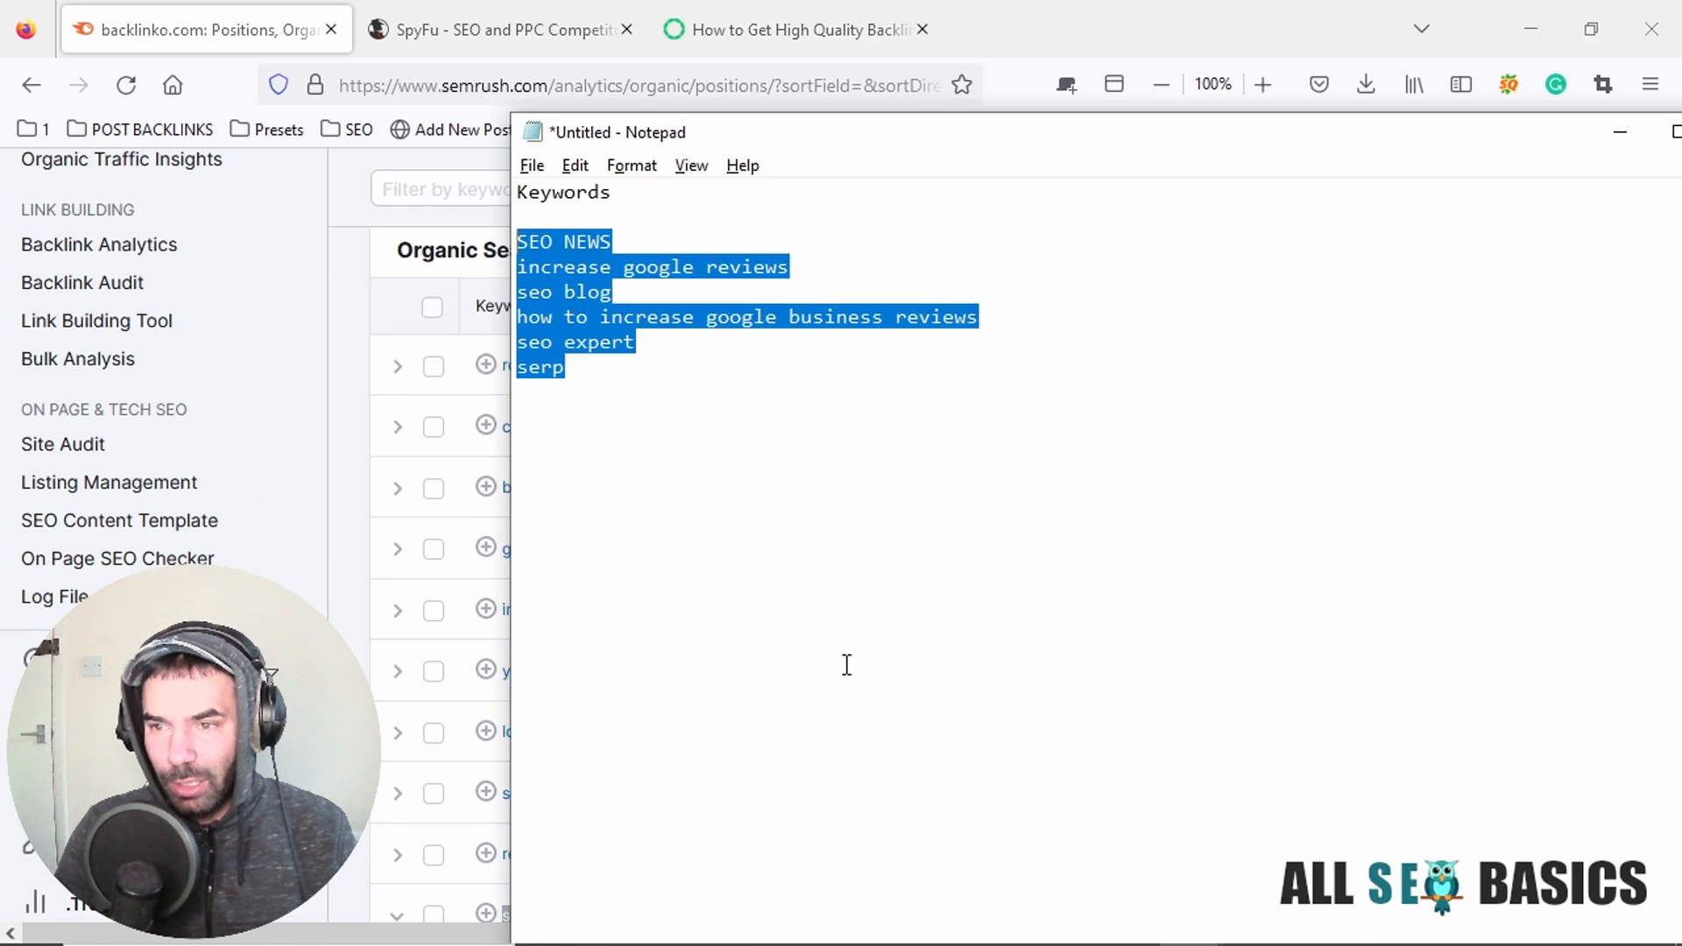
click(681, 342)
drag(651, 236, 506, 243)
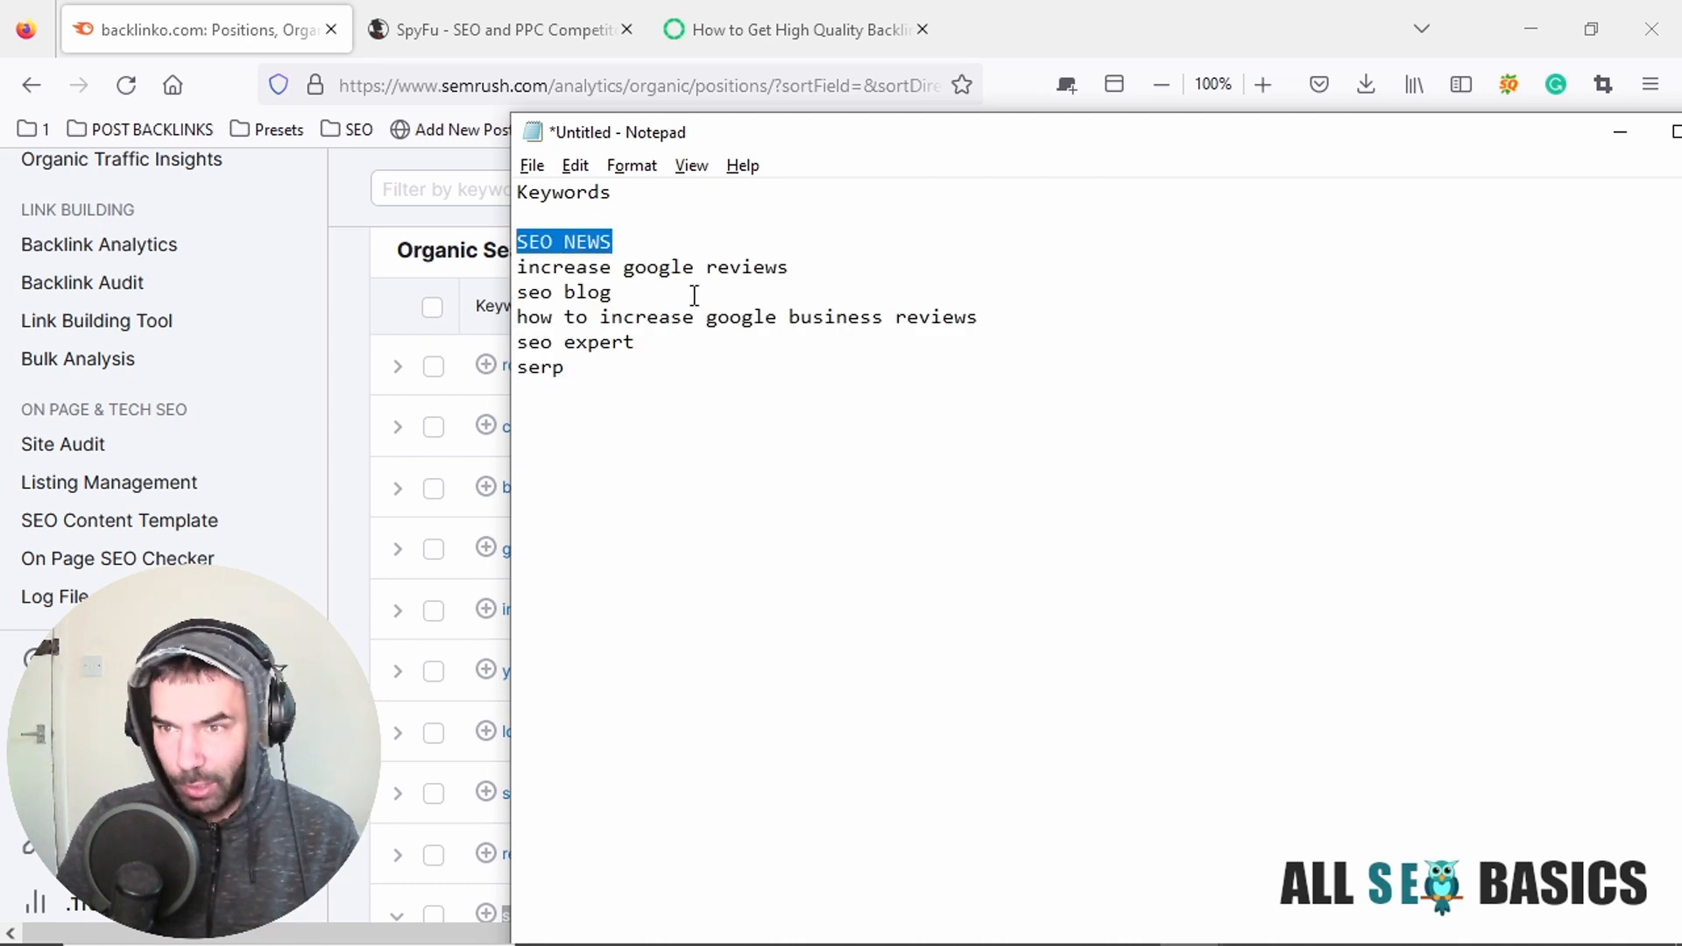
click(491, 4)
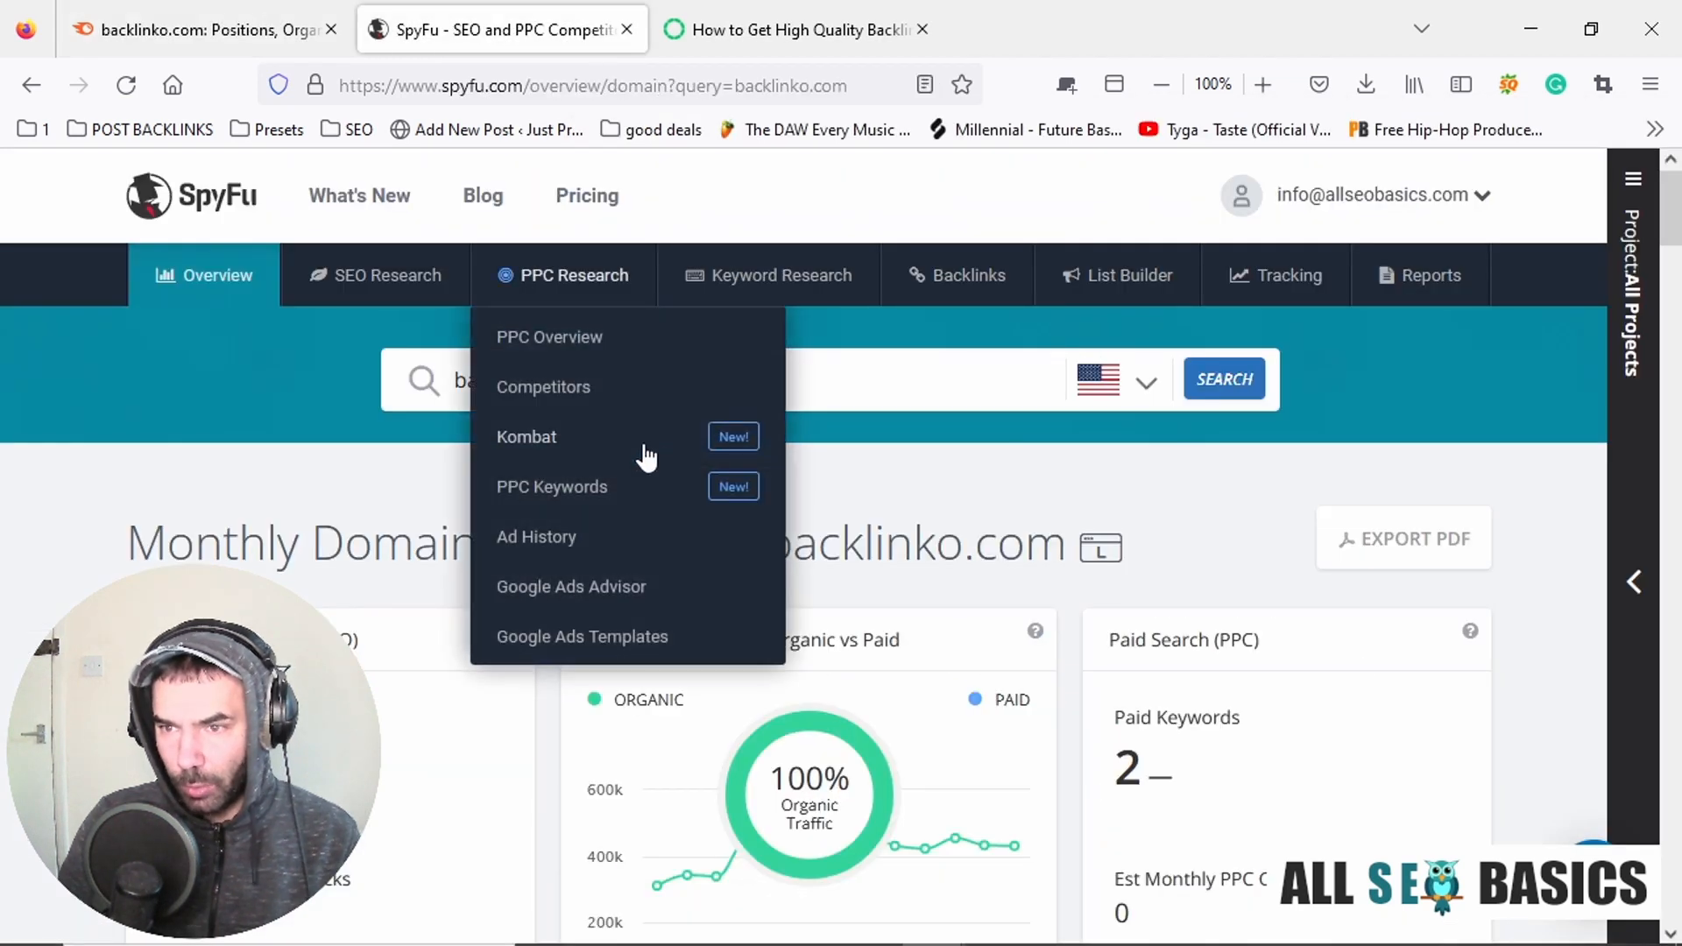
drag(800, 375, 390, 355)
key(ctrl+v)
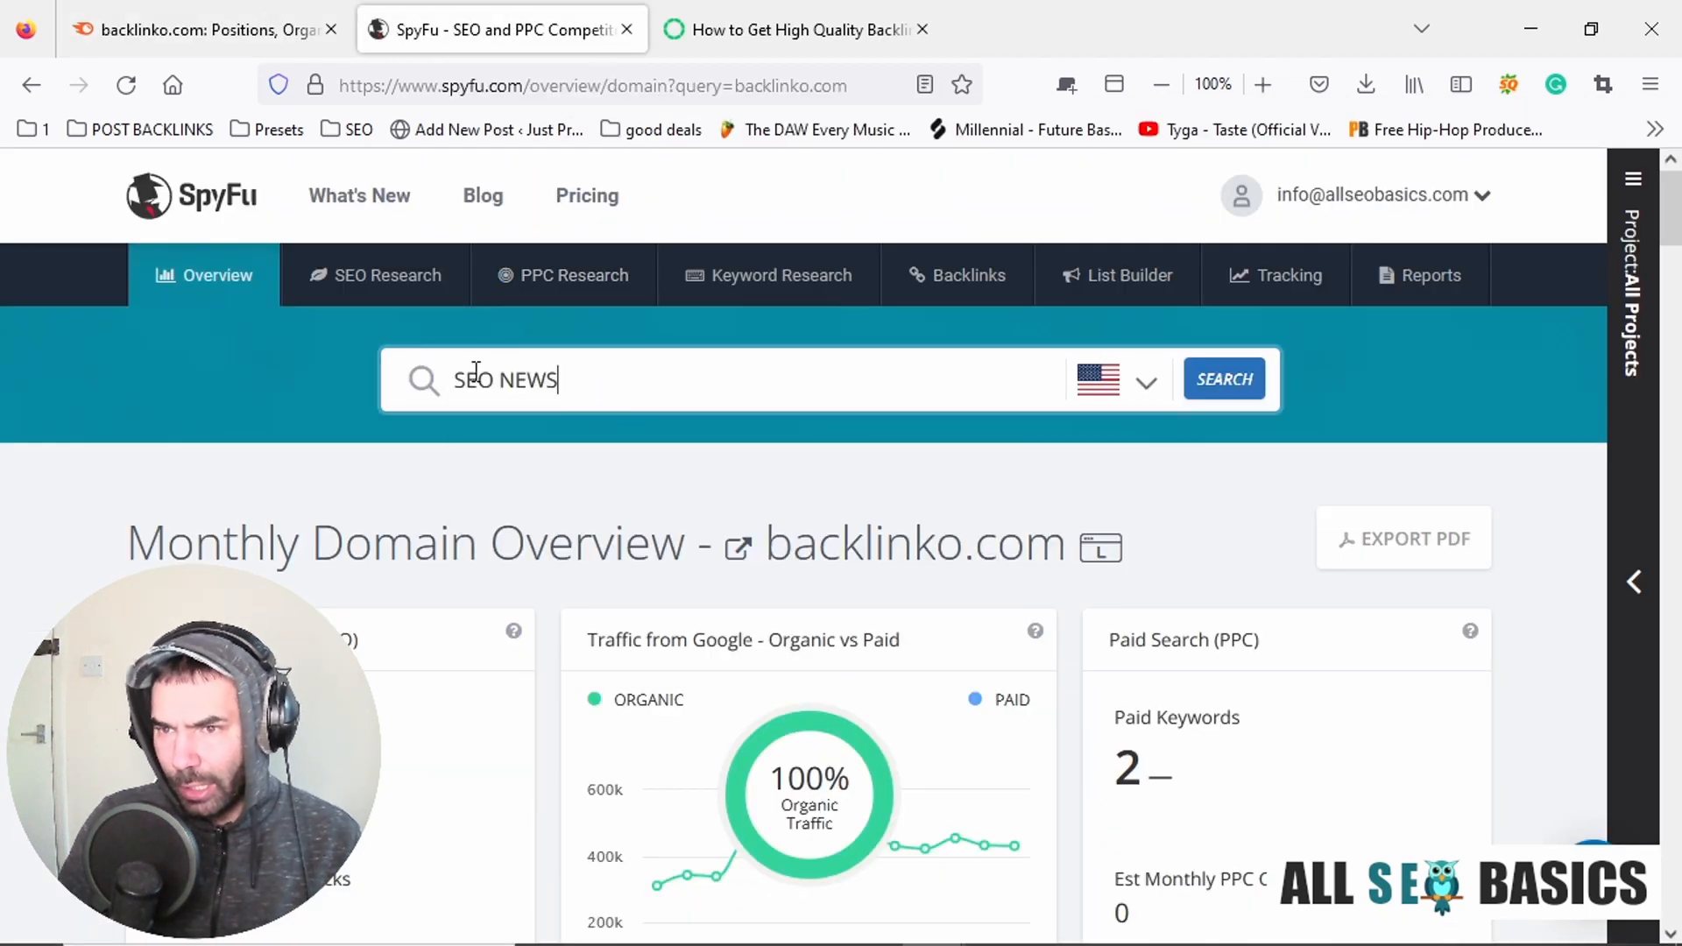
click(1236, 385)
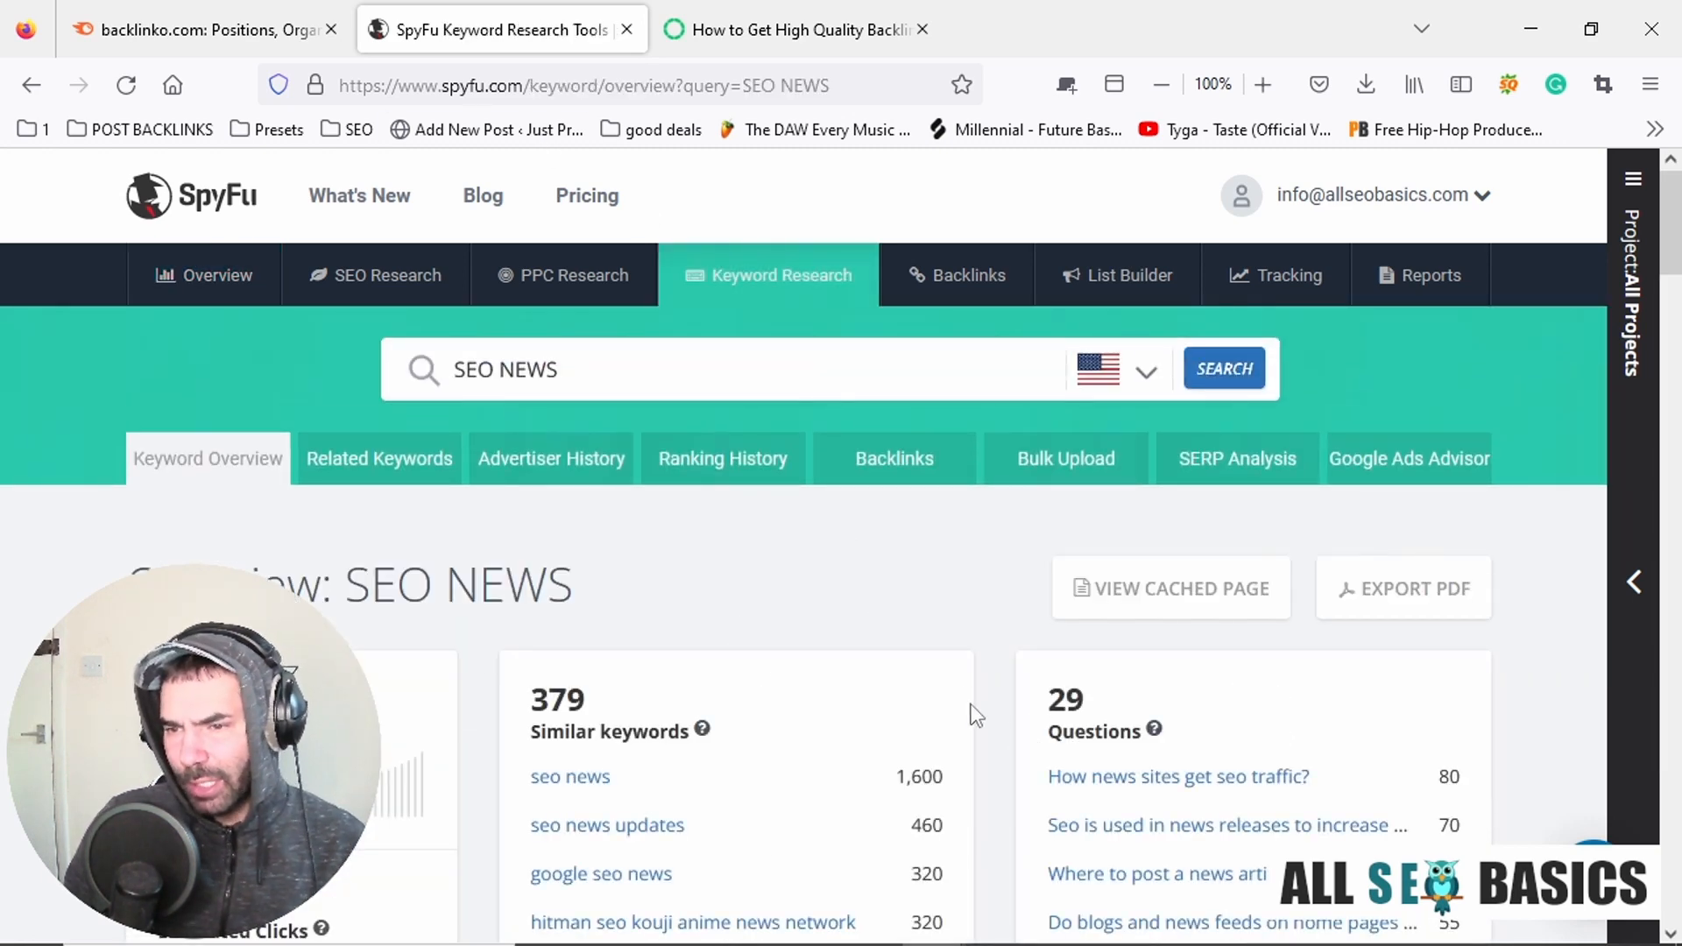
Examine the "SEO NEWS" overview metrics, including monthly volume, estimated clicks, clicked any result and mobile vs desktop.
scroll(1008, 523, down, 3)
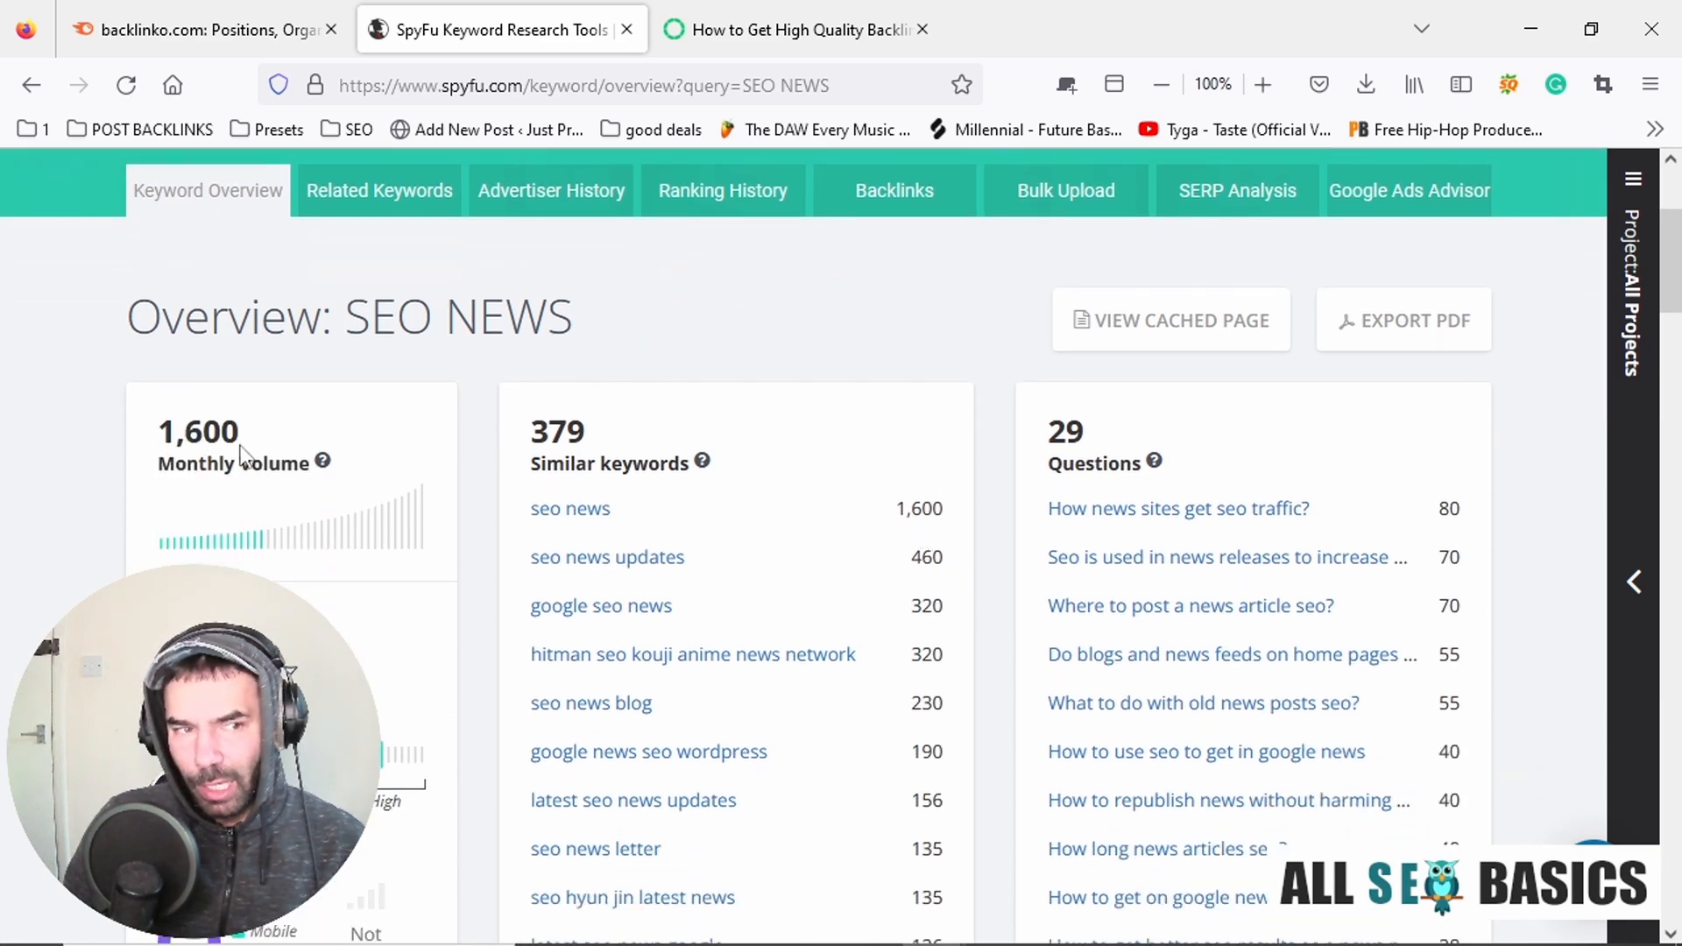
scroll(434, 445, down, 5)
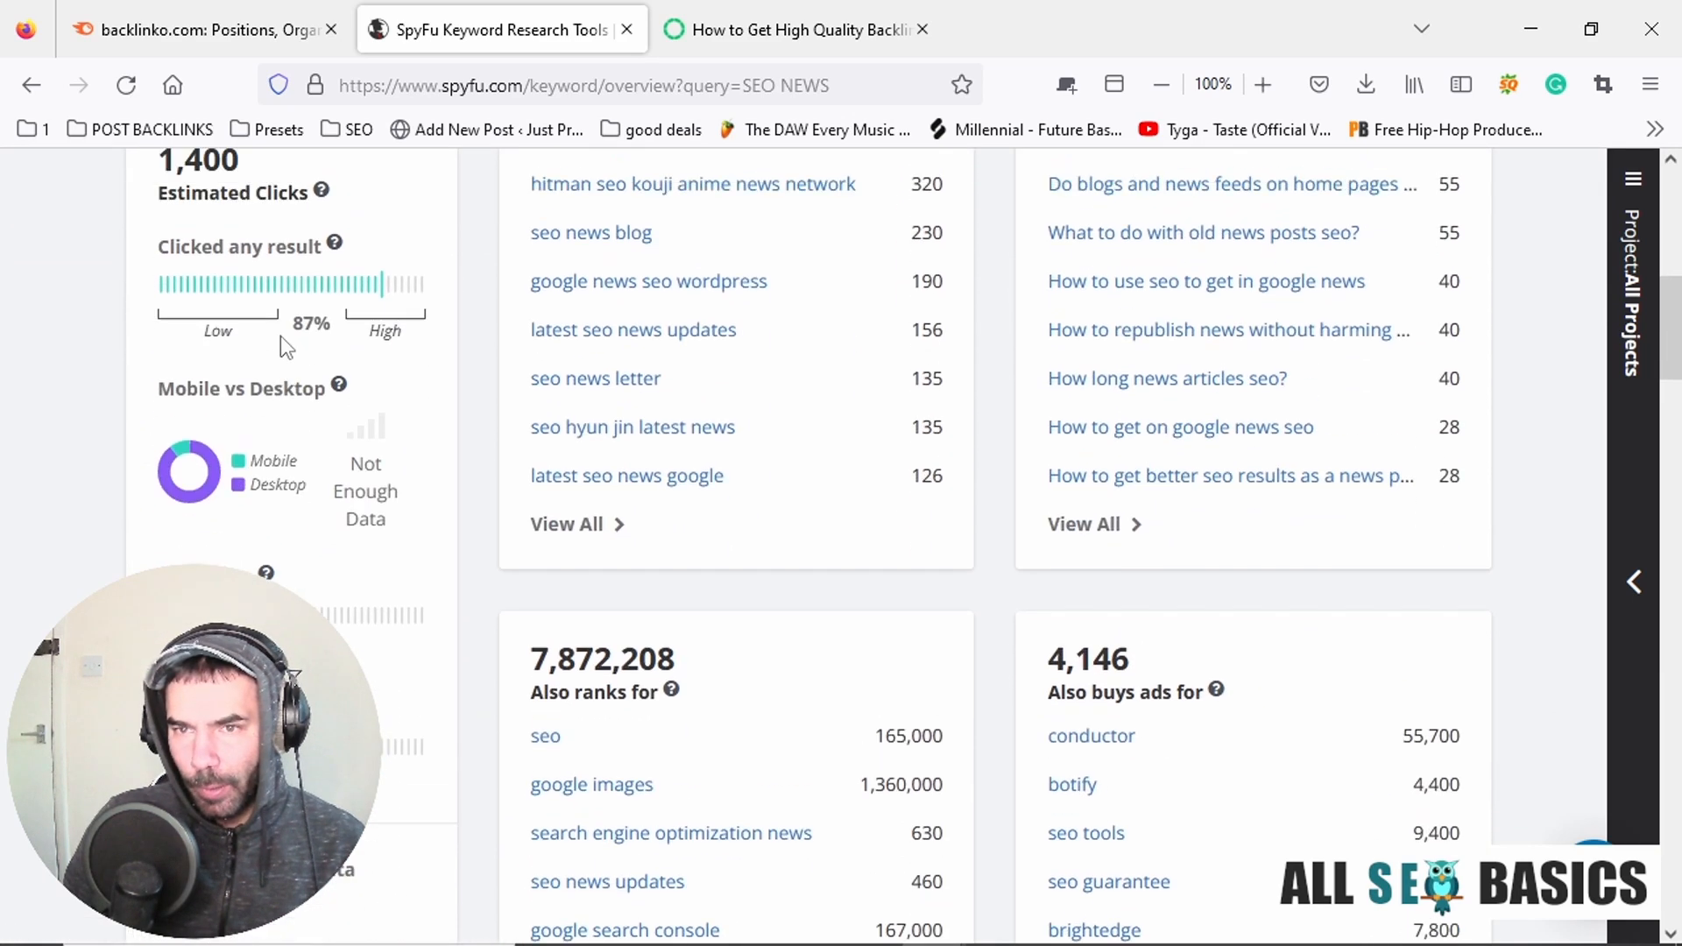
drag(169, 230, 251, 237)
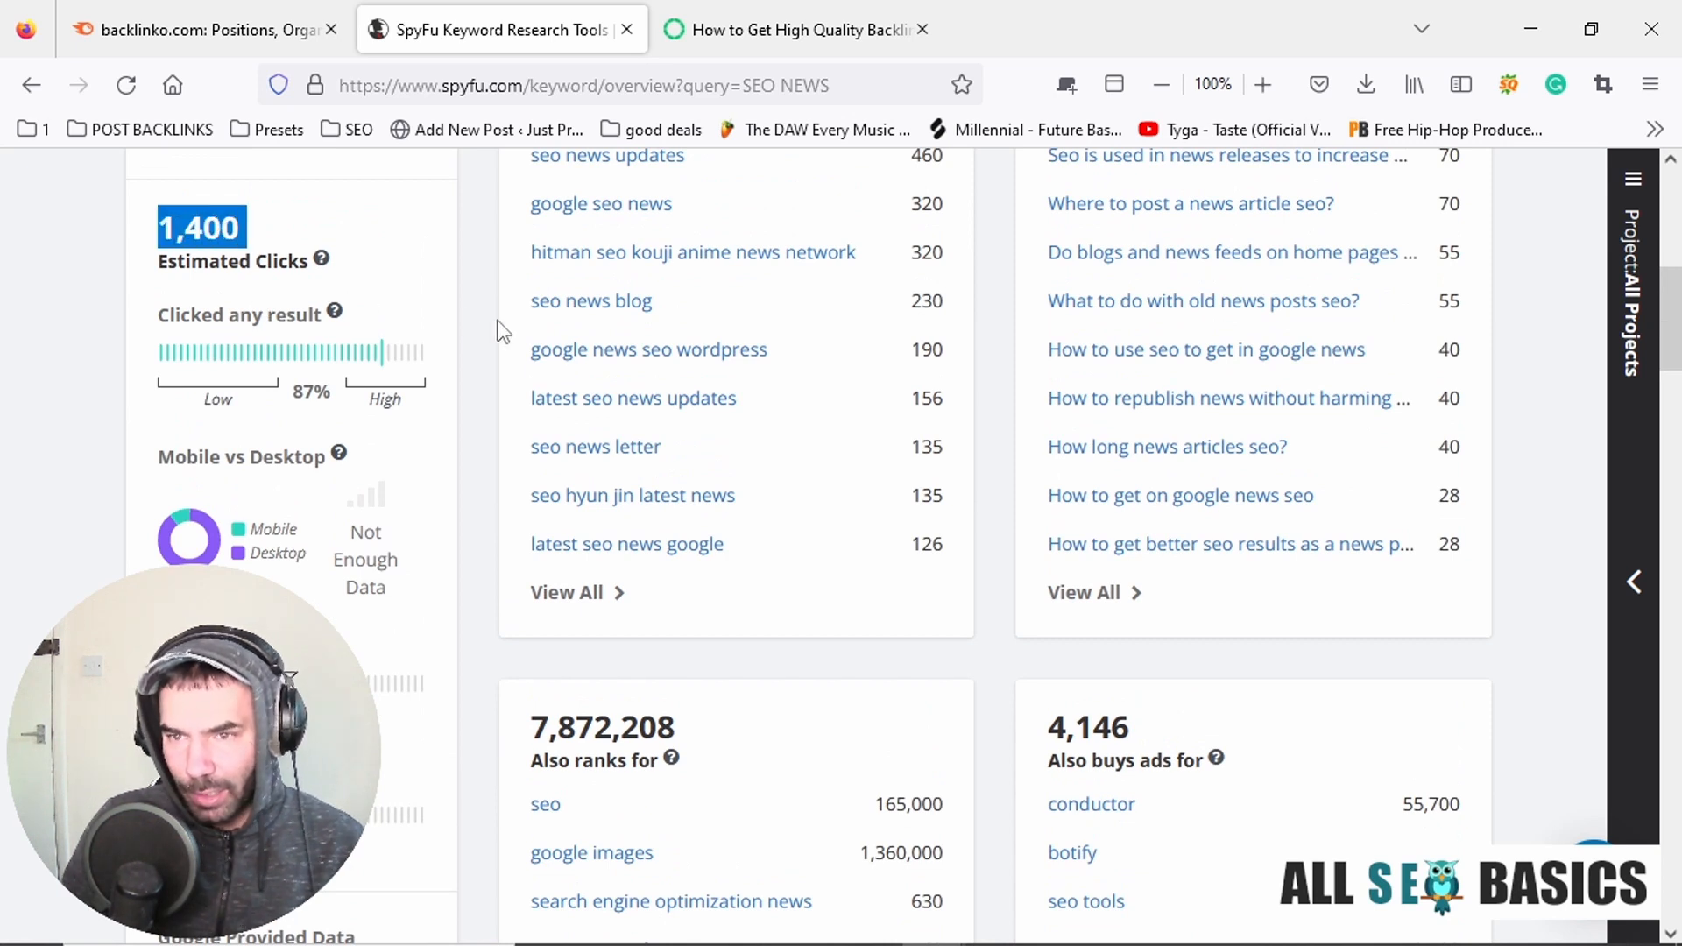
click(158, 336)
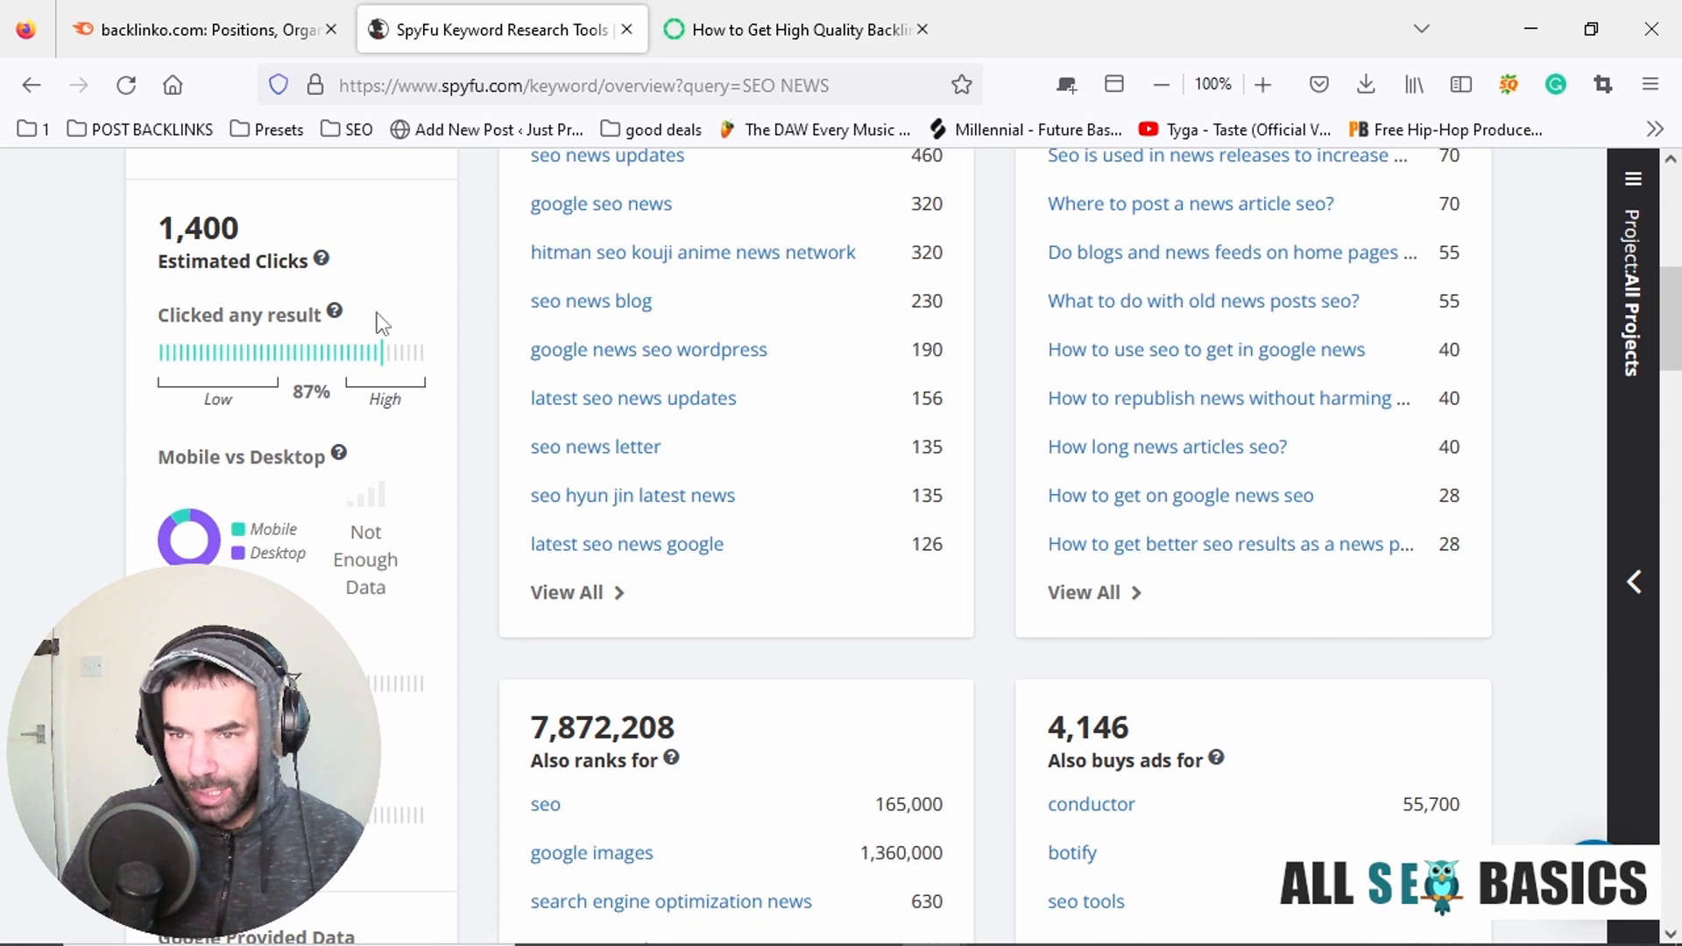
scroll(382, 298, down, 3)
scroll(383, 281, up, 3)
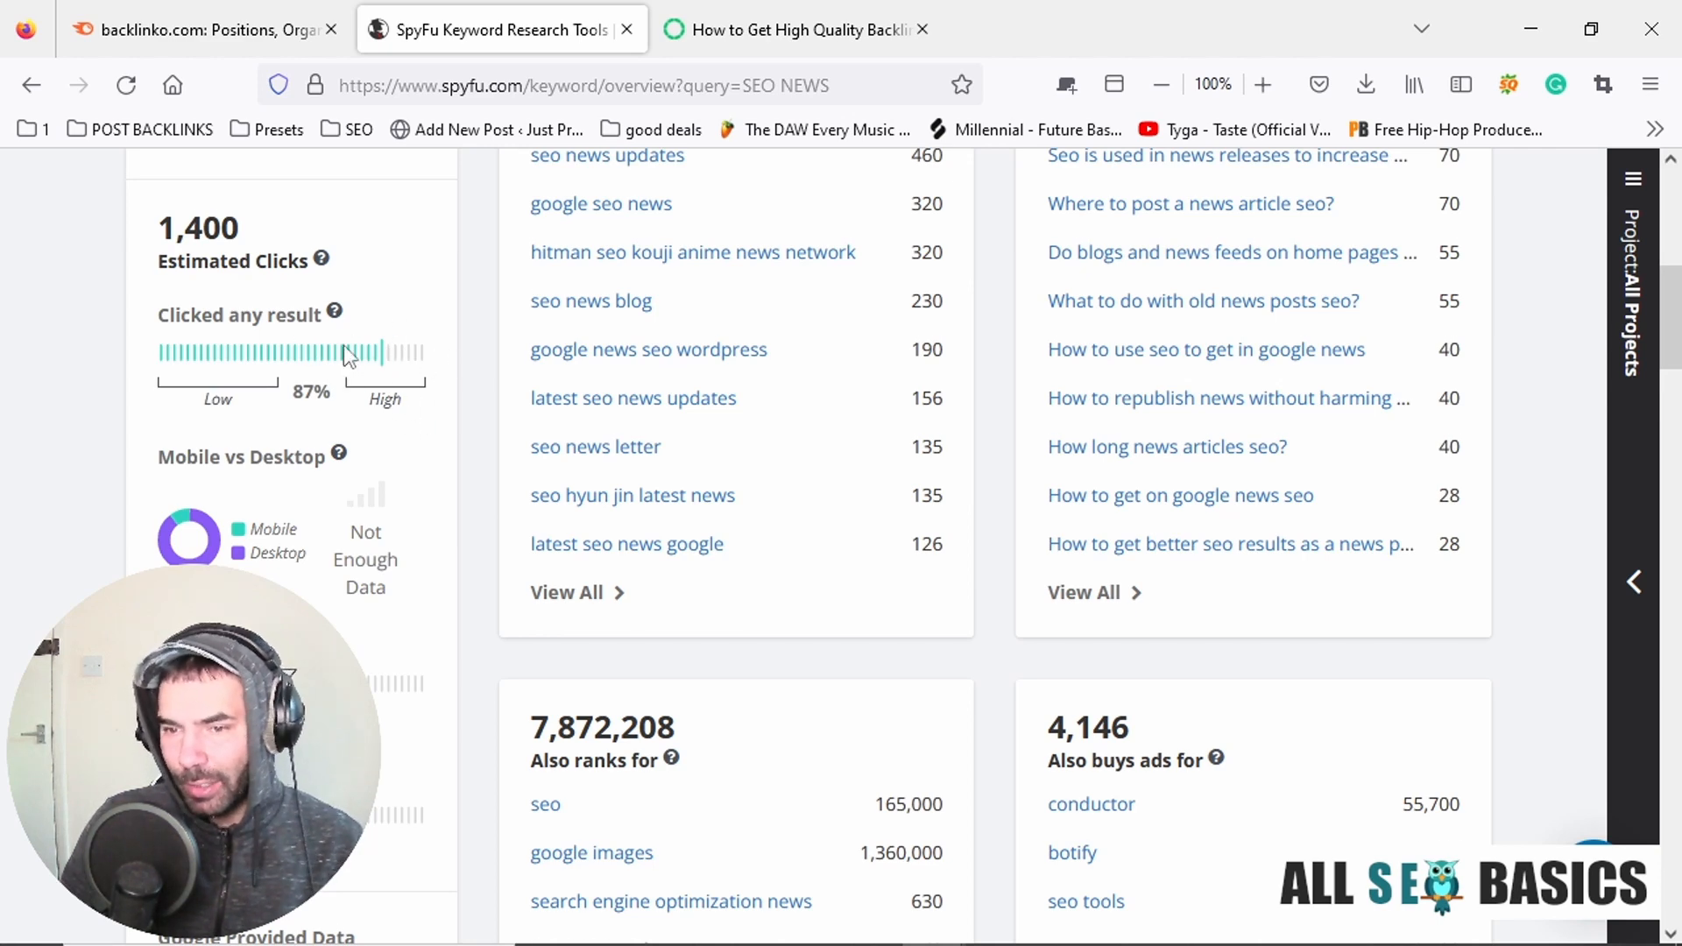
scroll(343, 345, down, 2)
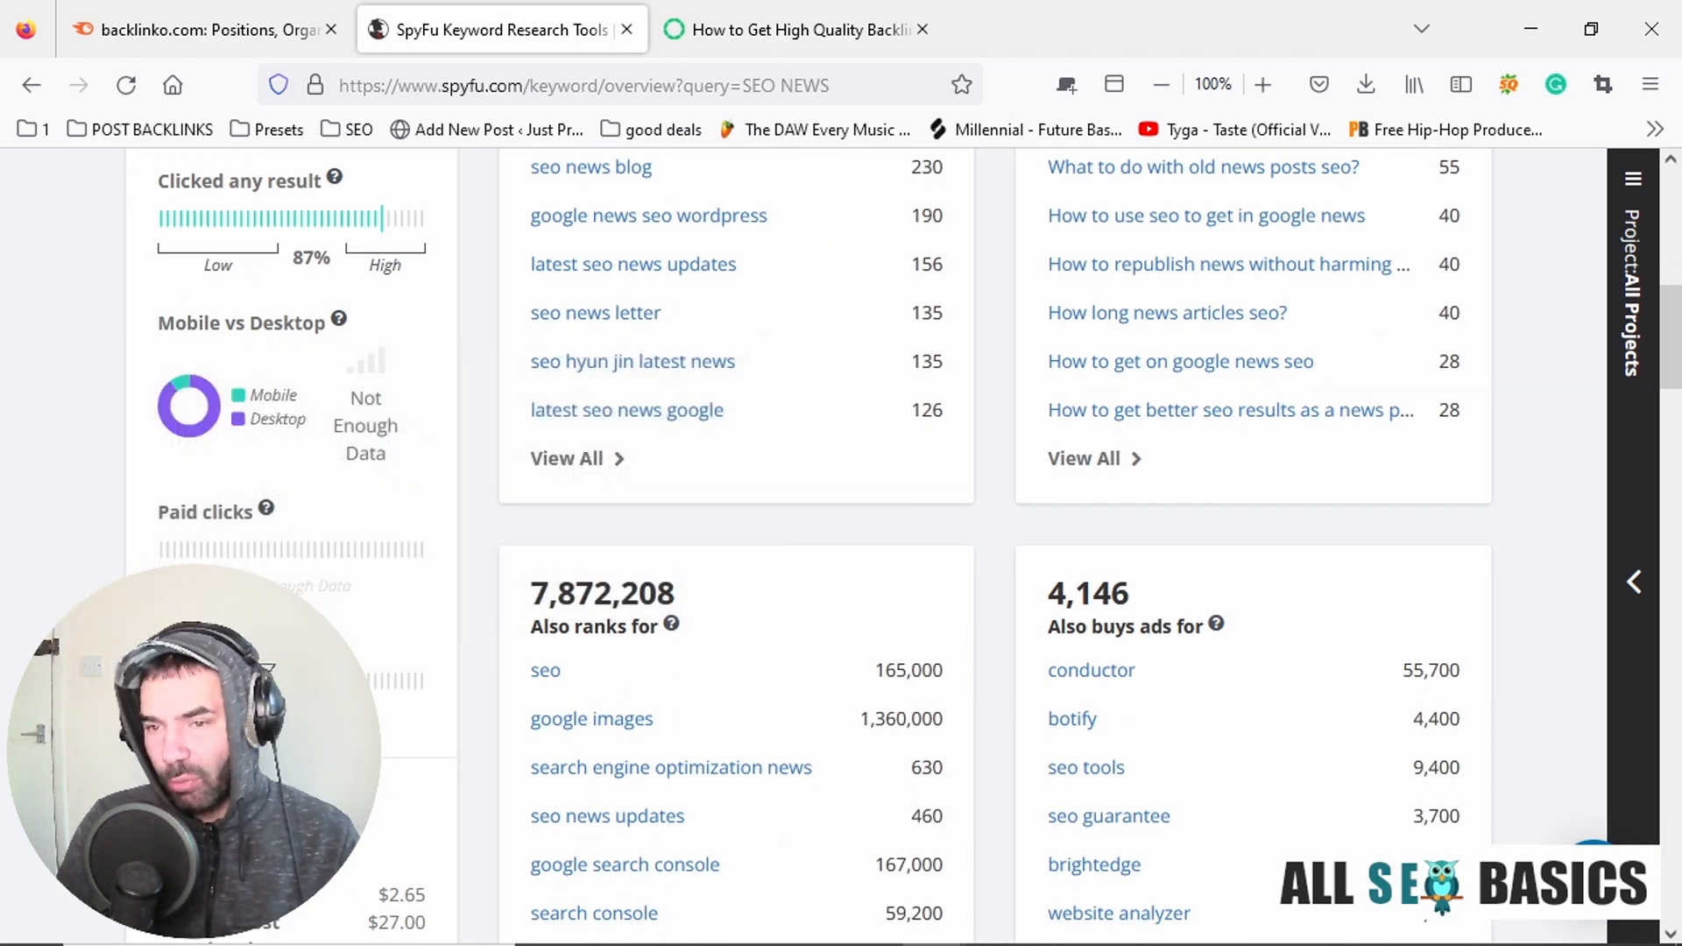
scroll(438, 561, up, 2)
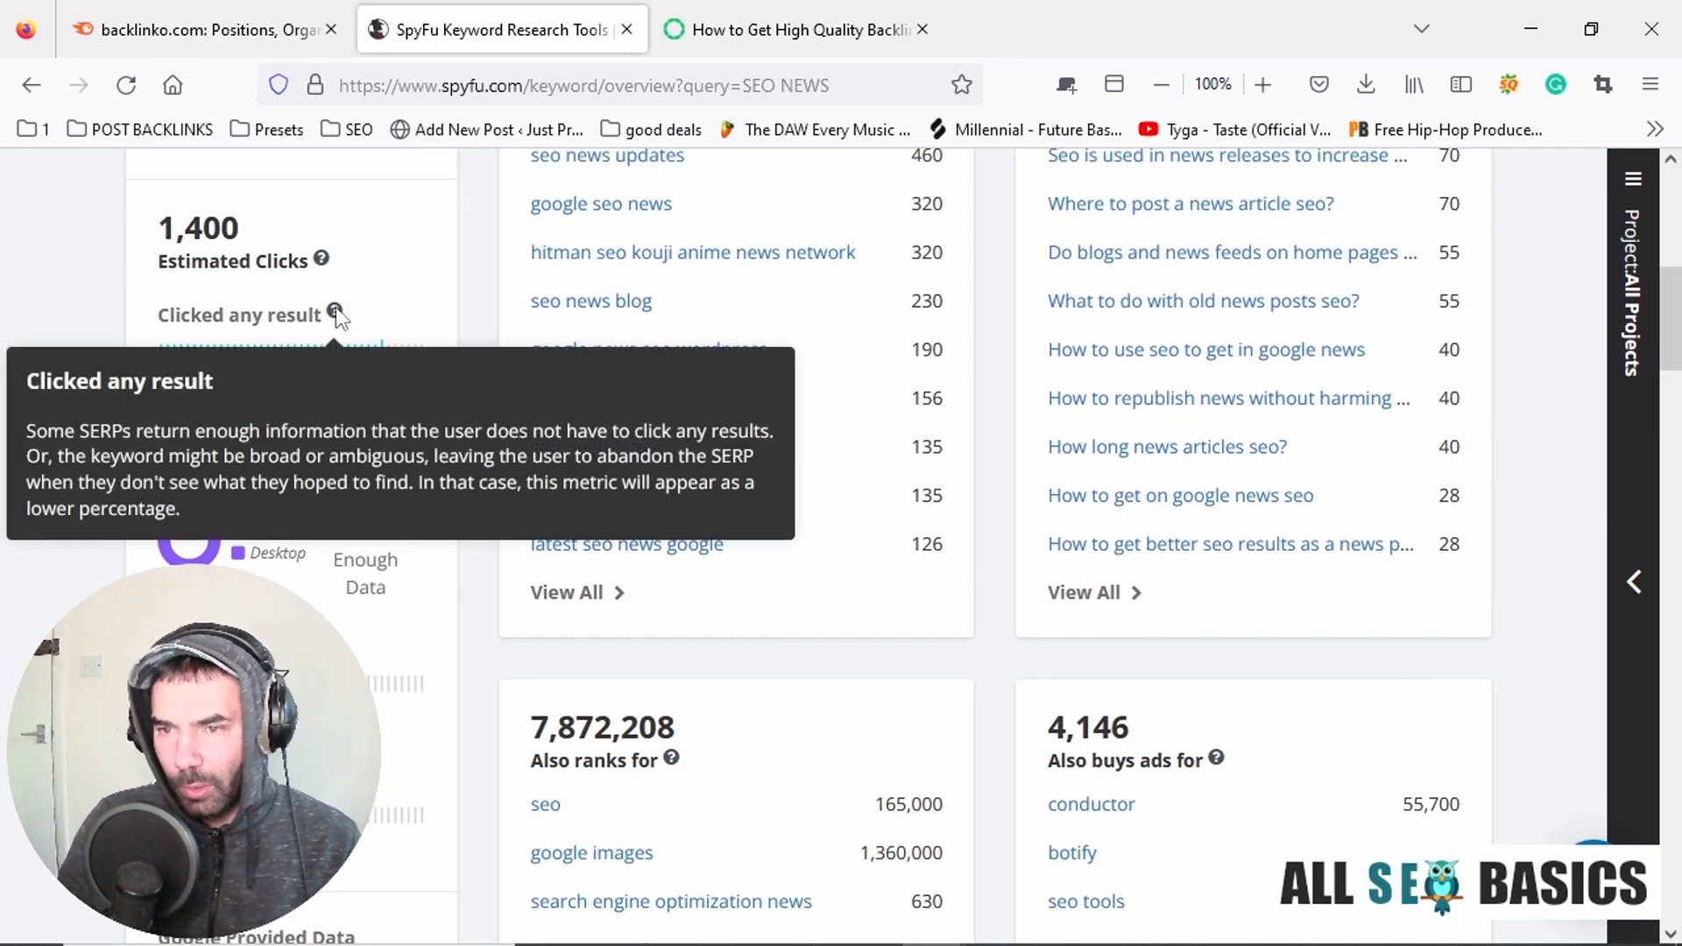
scroll(428, 490, down, 2)
scroll(419, 517, up, 2)
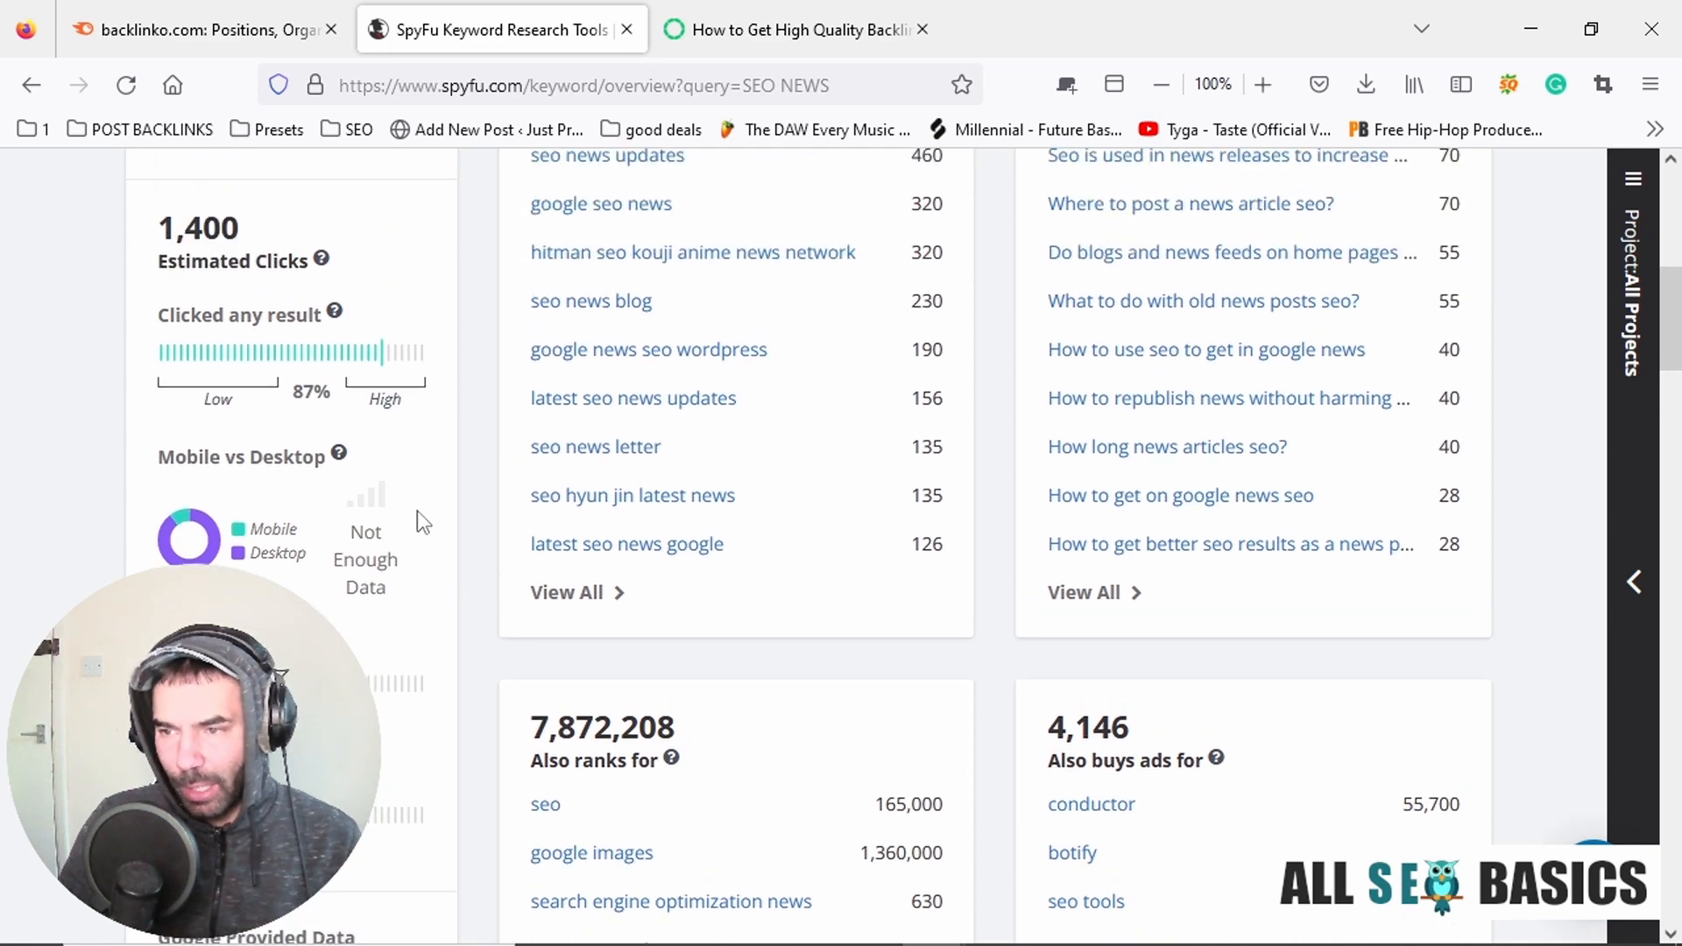
scroll(915, 523, up, 8)
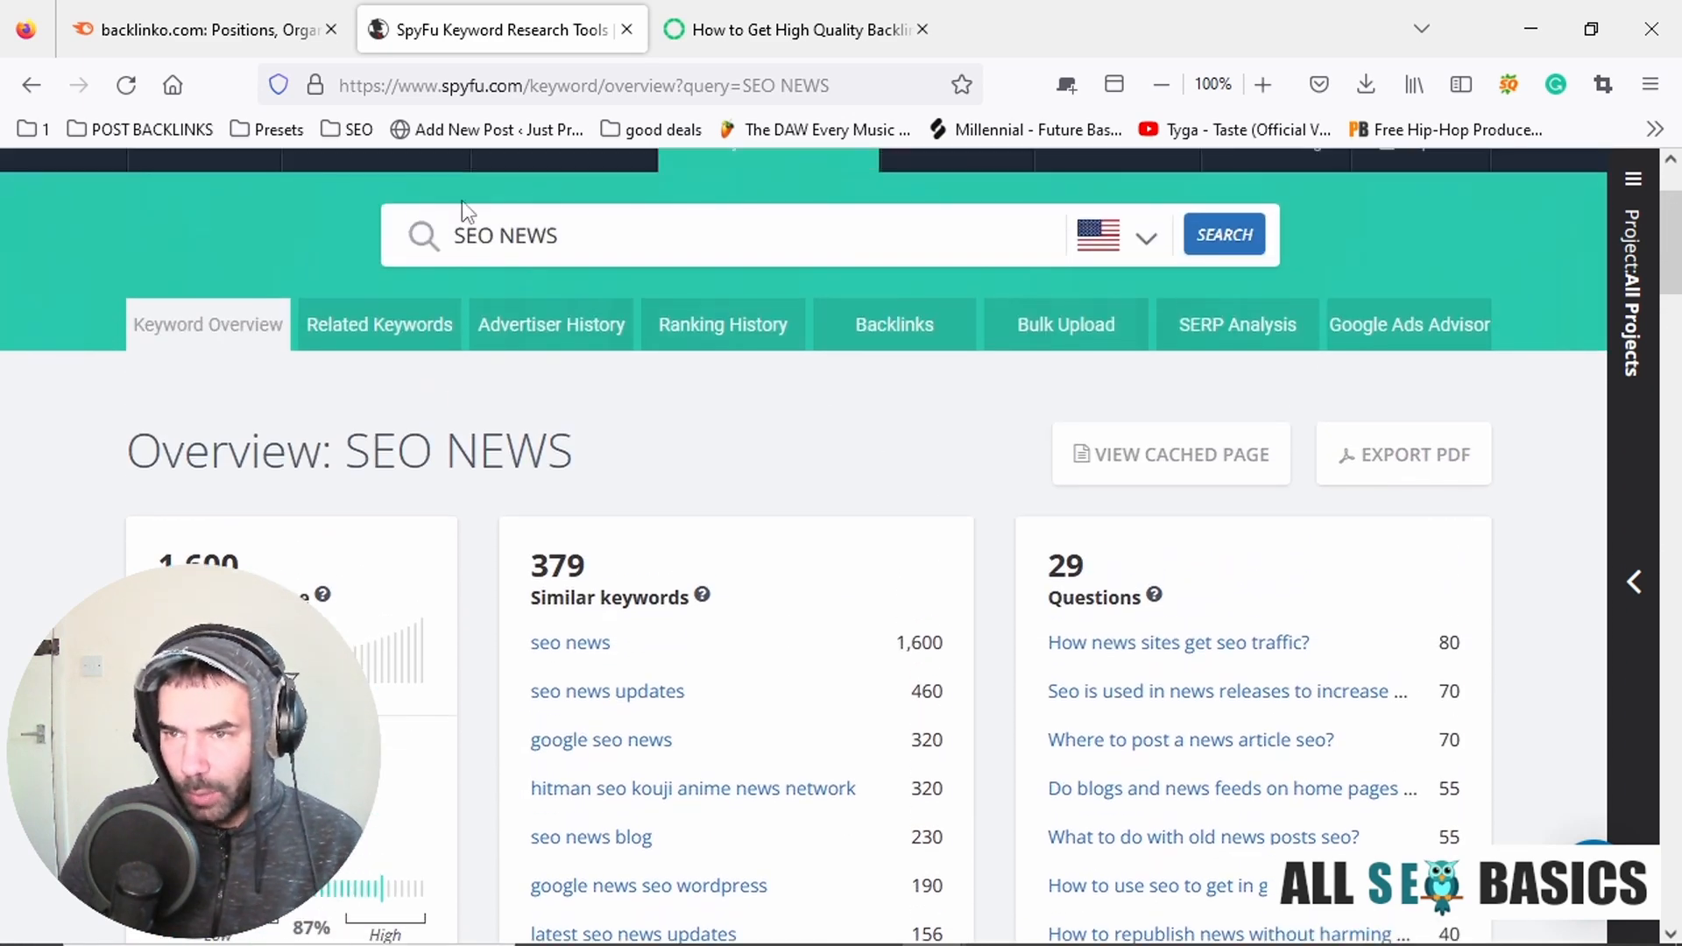
Review the similar keywords for "SEO NEWS", checking the volumes of "seo news updates" and "google seo news".
scroll(858, 368, down, 4)
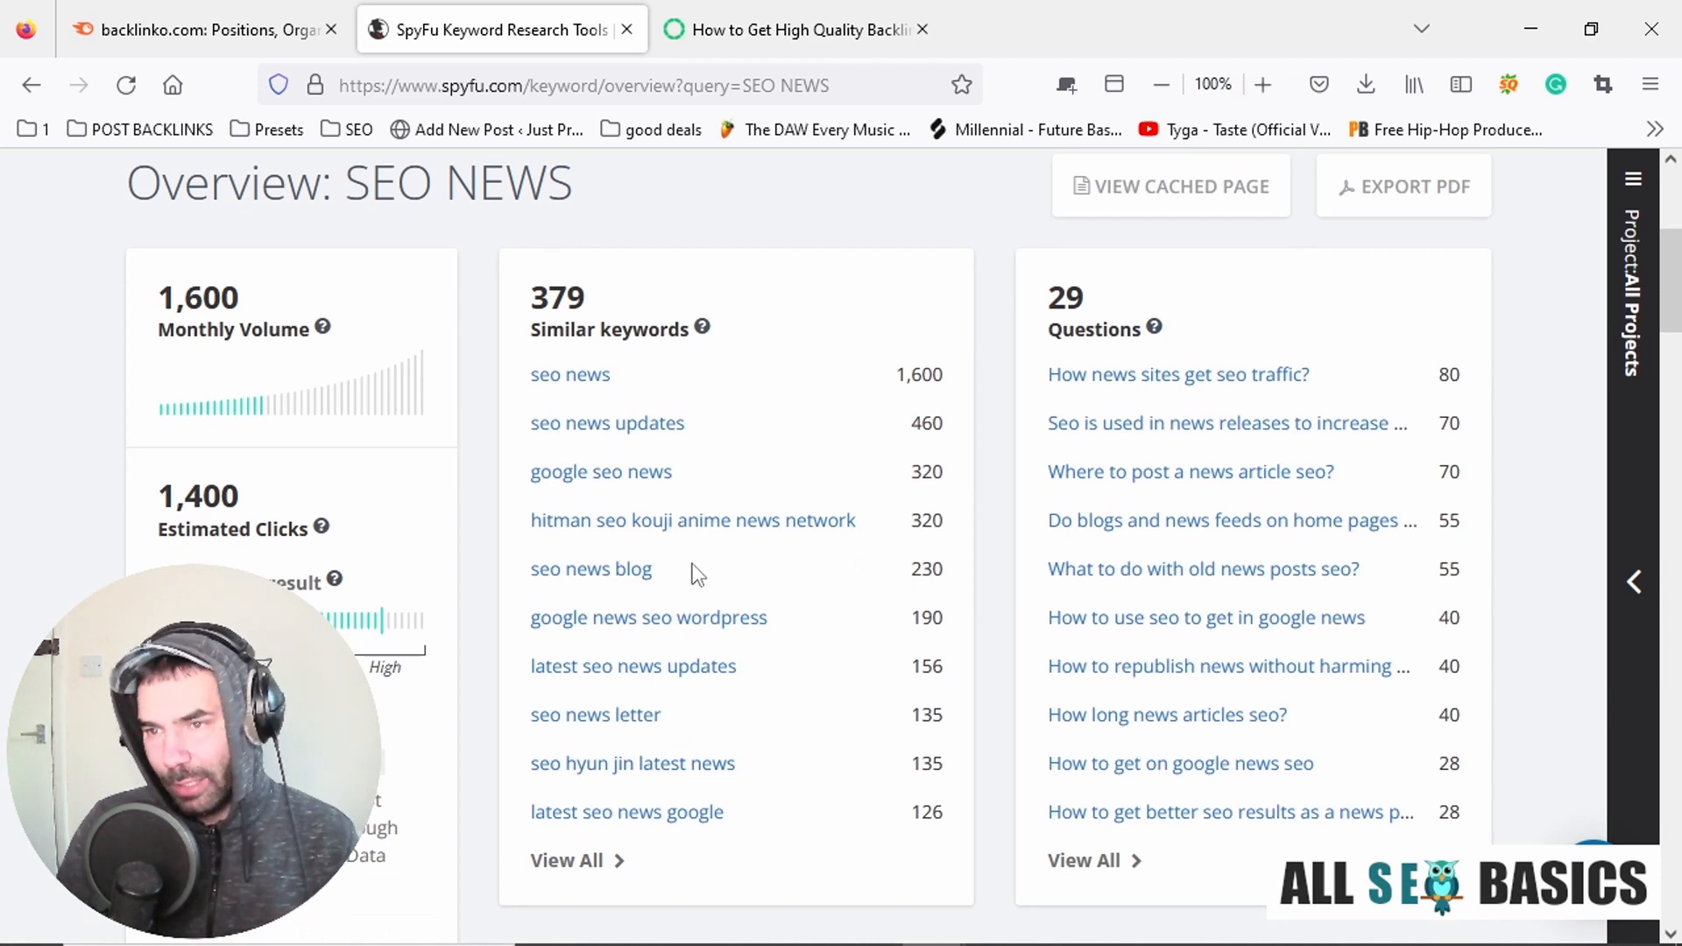
drag(530, 433, 701, 444)
drag(944, 429, 912, 427)
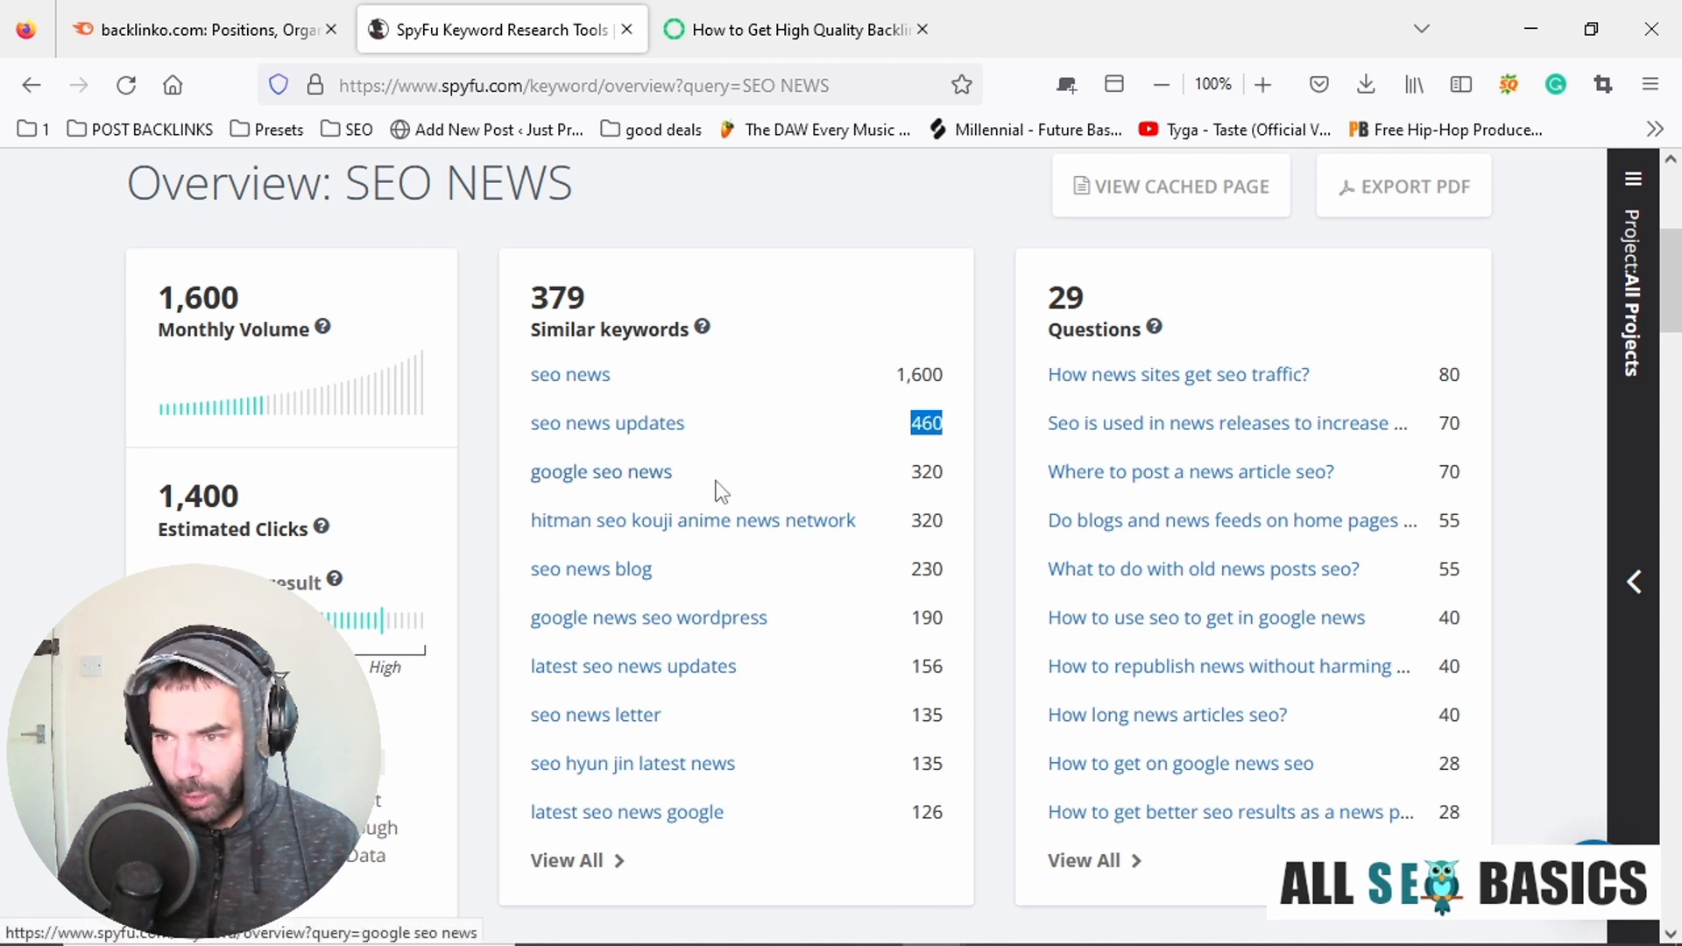
drag(945, 476, 914, 487)
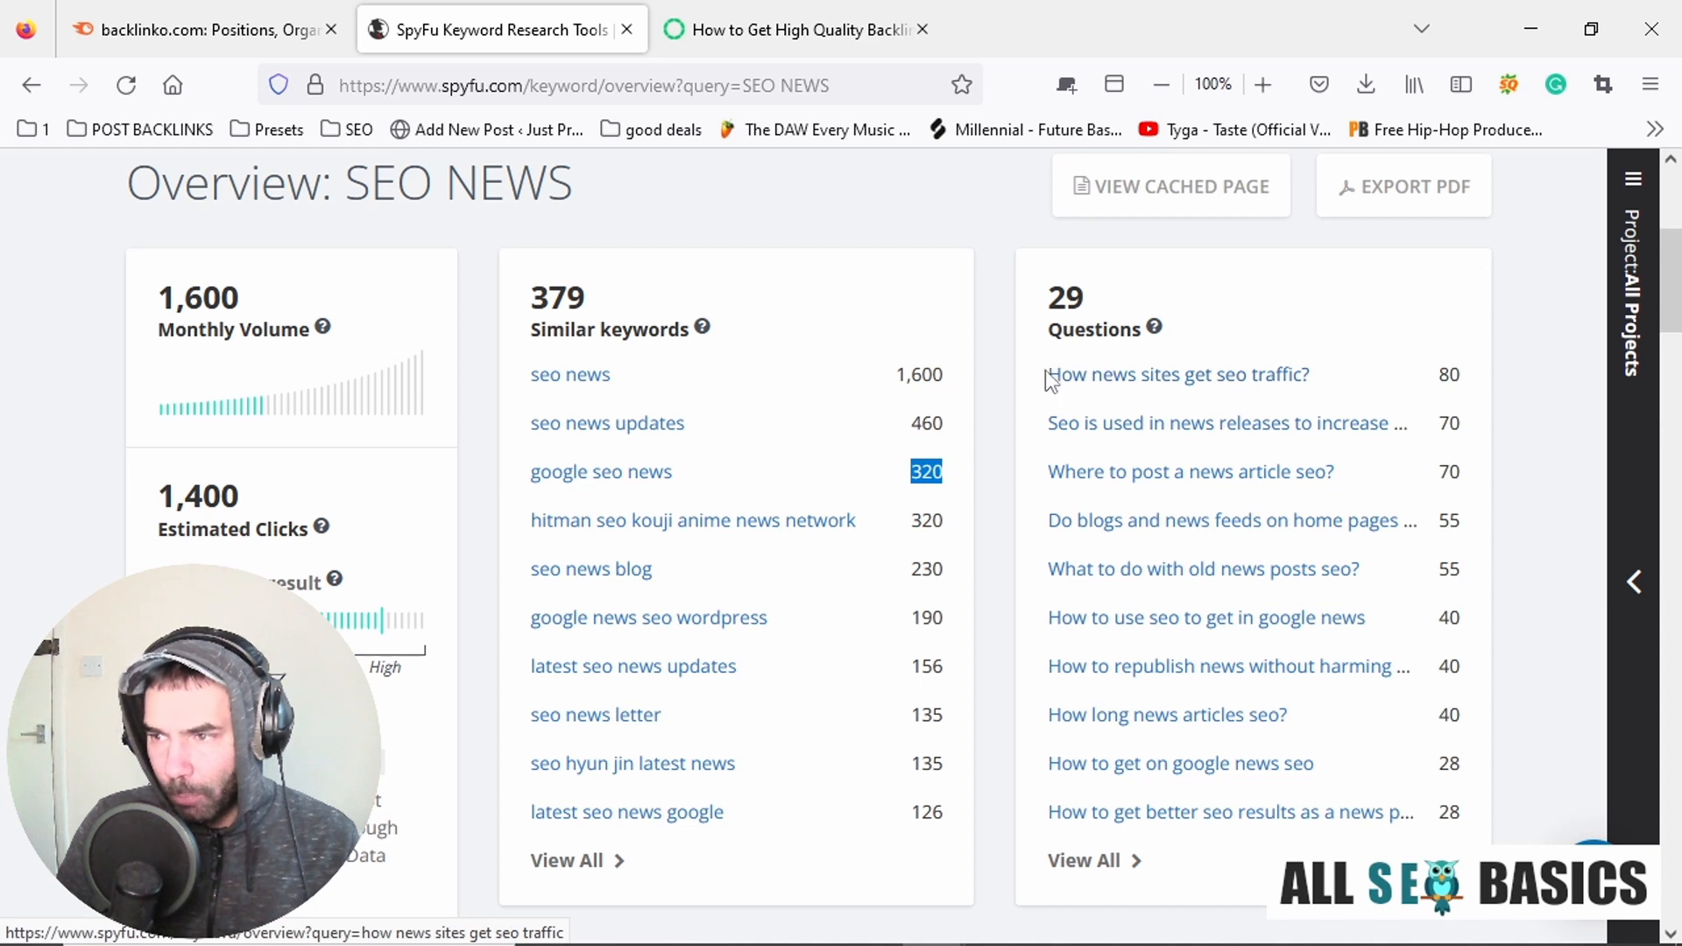
Add a "My Keywords or topics" heading below the Notepad list and copy the question "How news sites get seo traffic?" under it.
drag(1046, 375, 1320, 385)
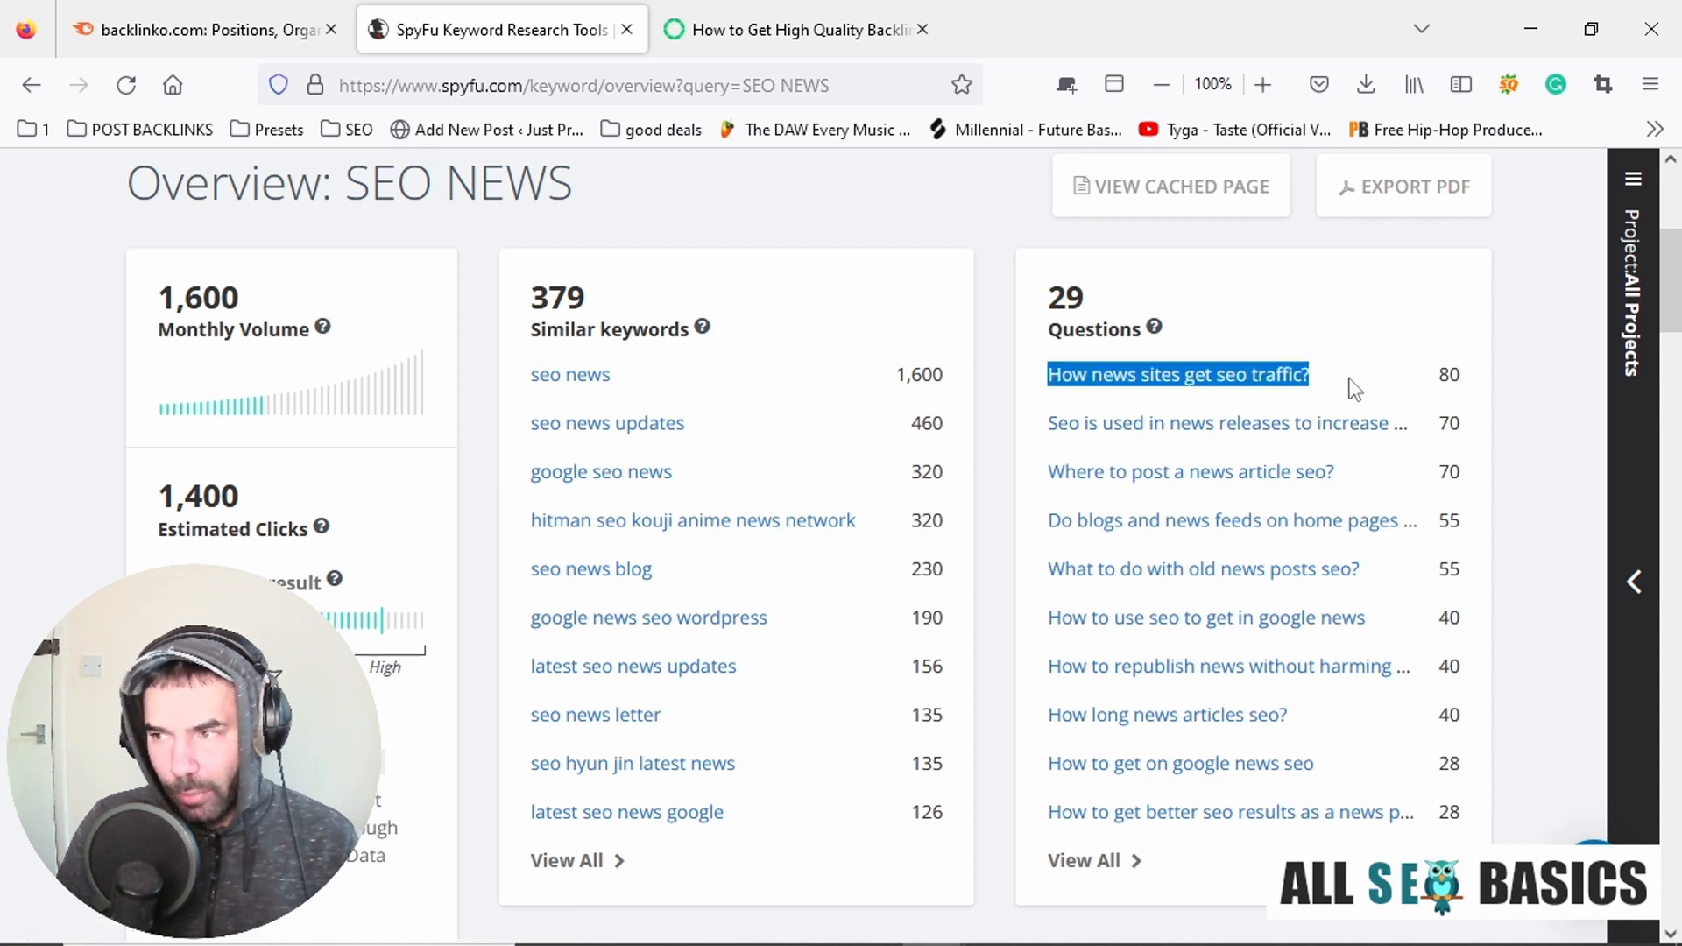
click(1341, 376)
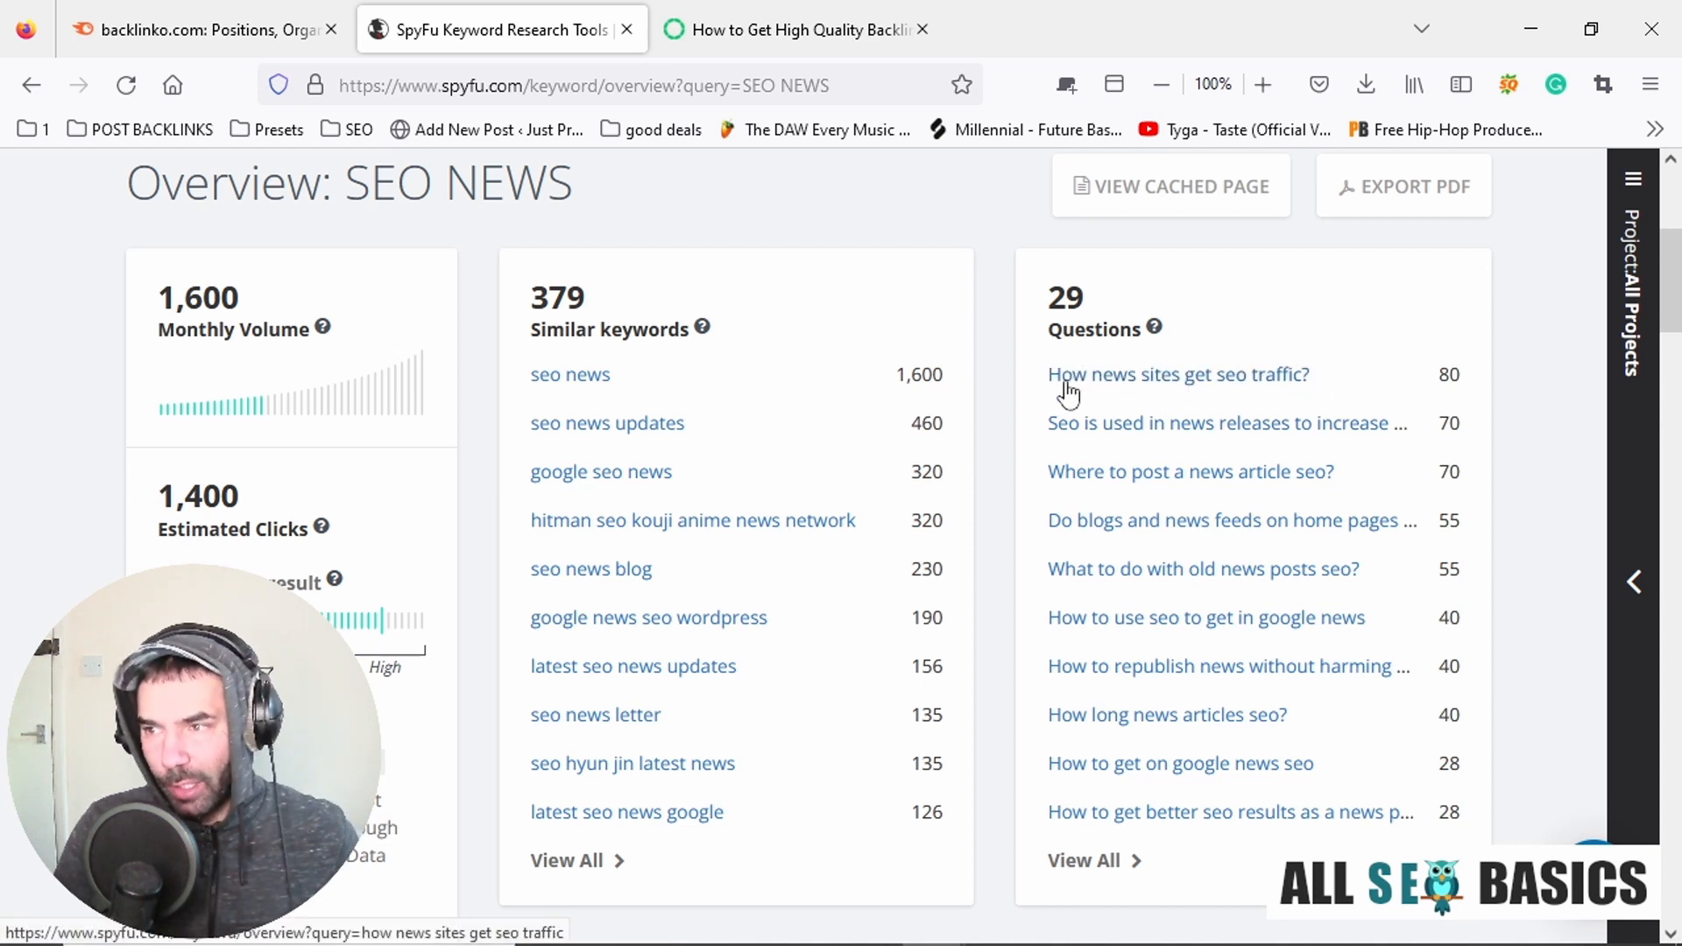
drag(1048, 377, 1323, 389)
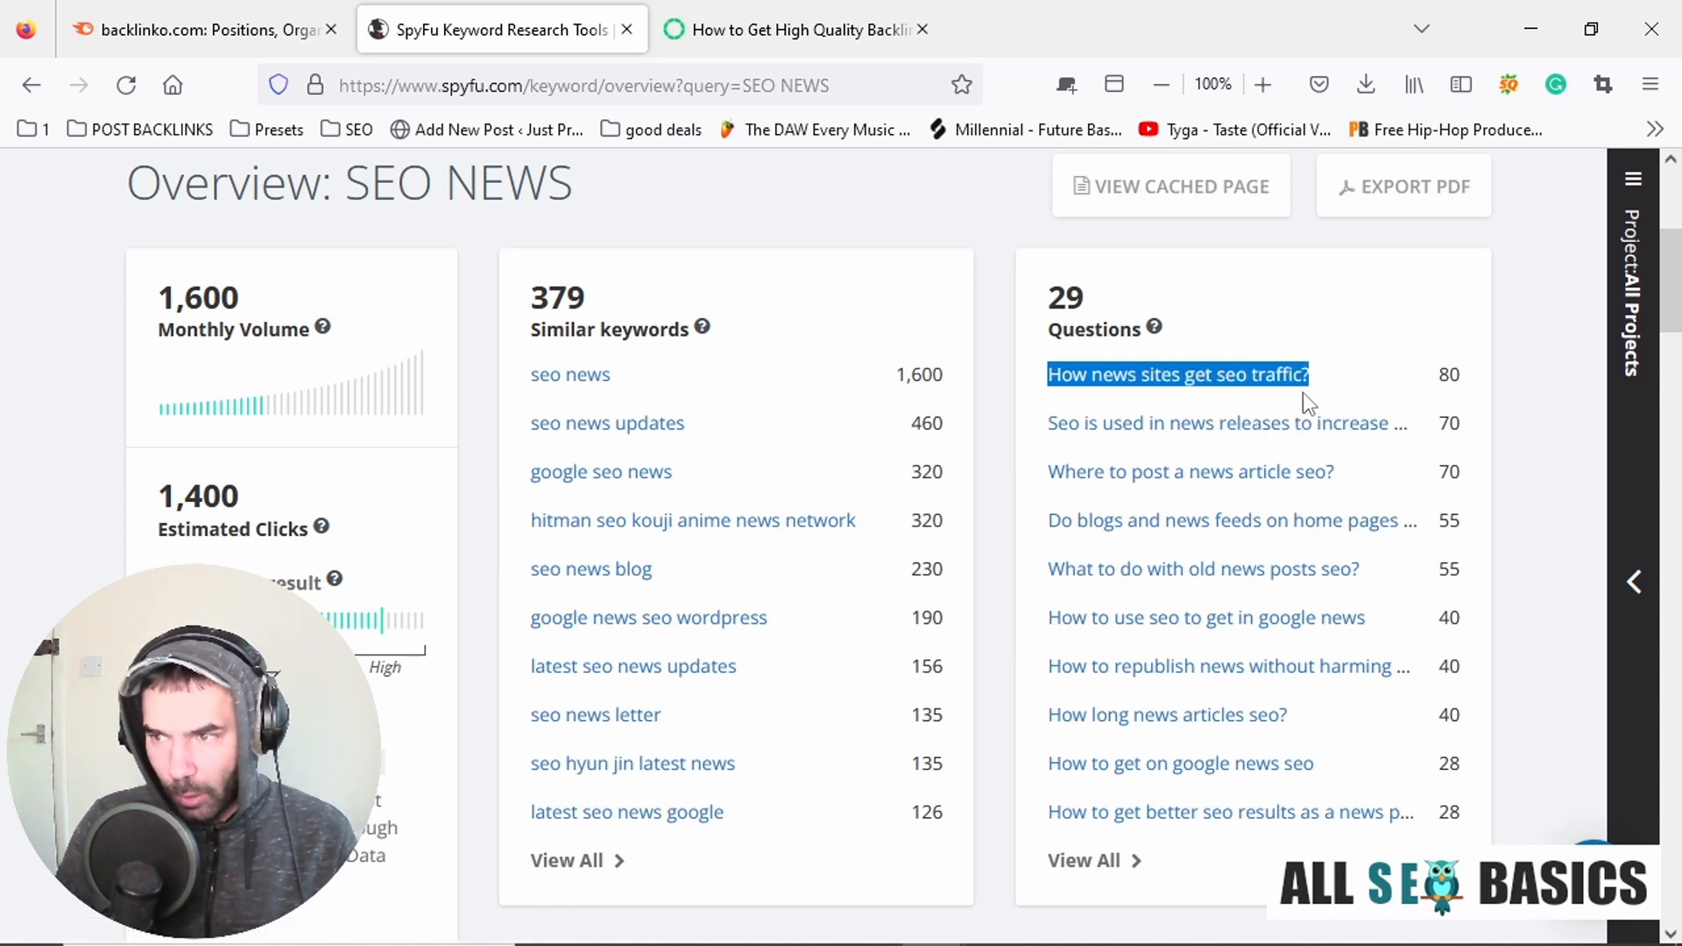
key(alt+Tab)
click(633, 372)
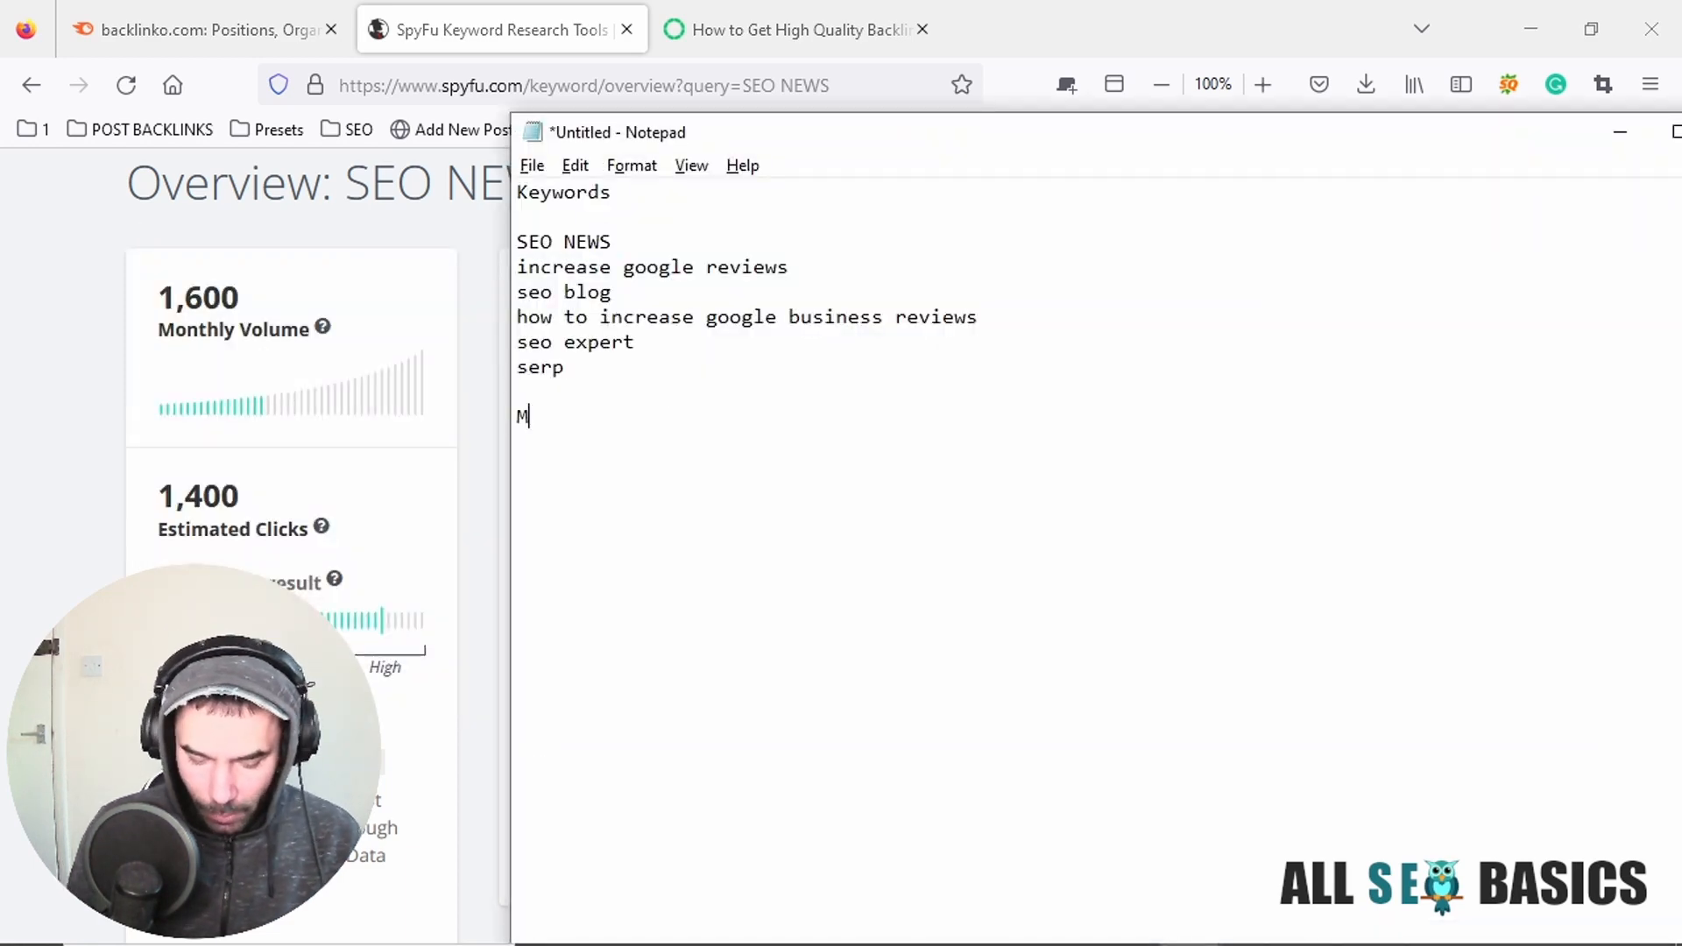
text(My Keywords )
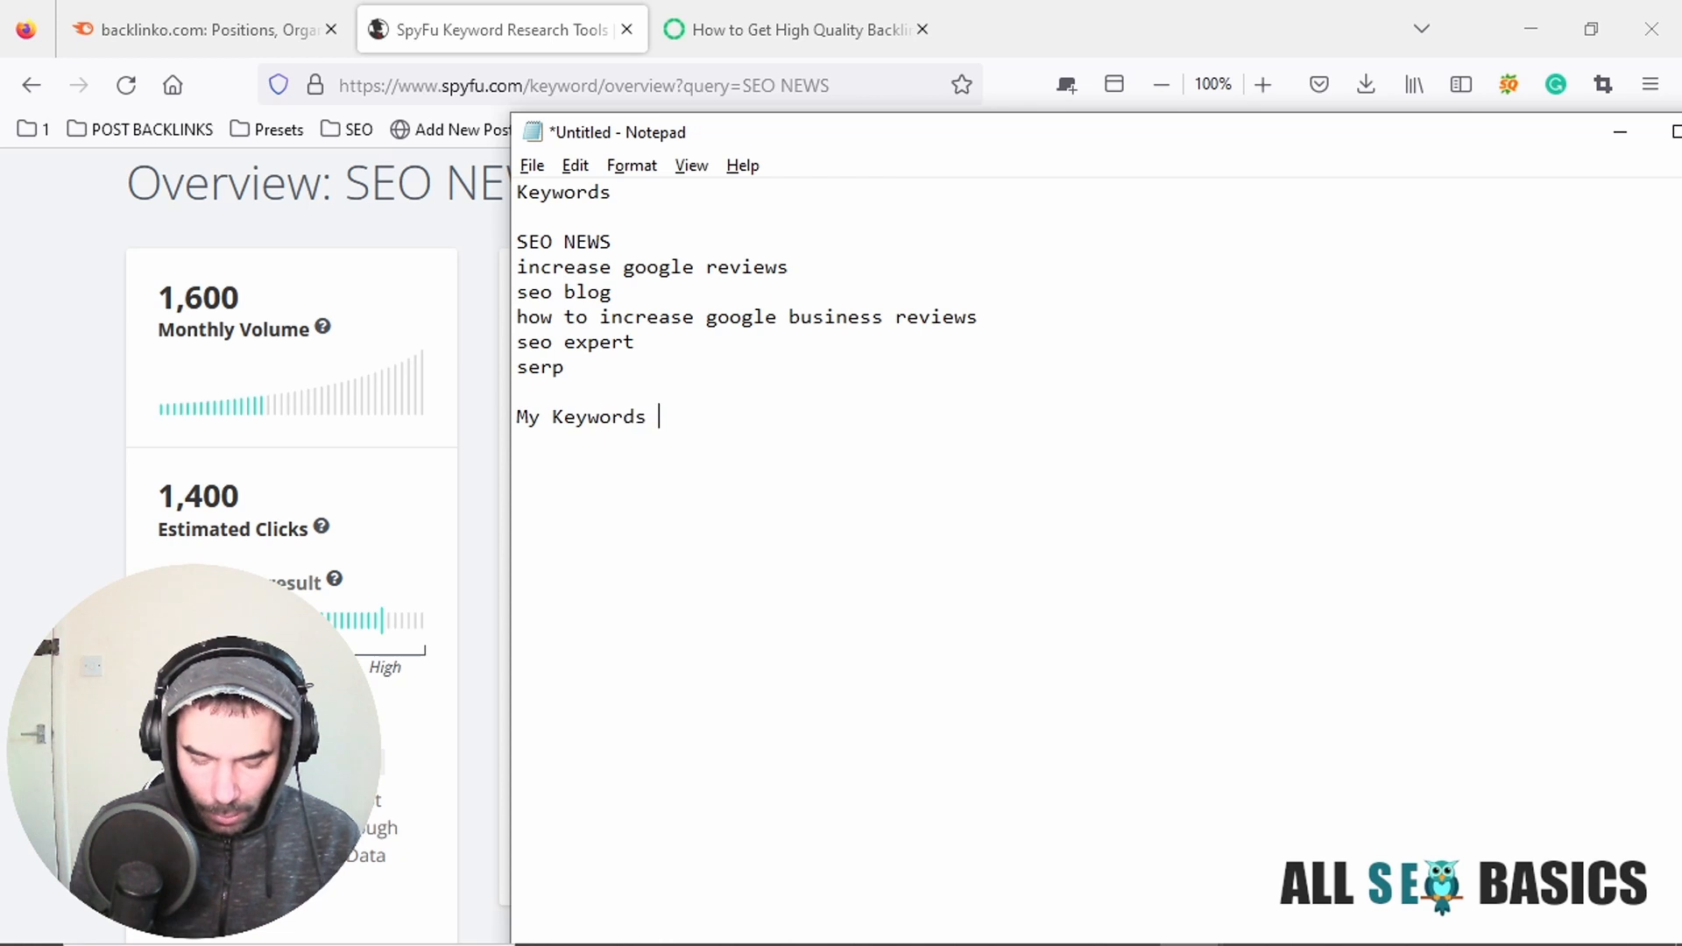
text(or topics )
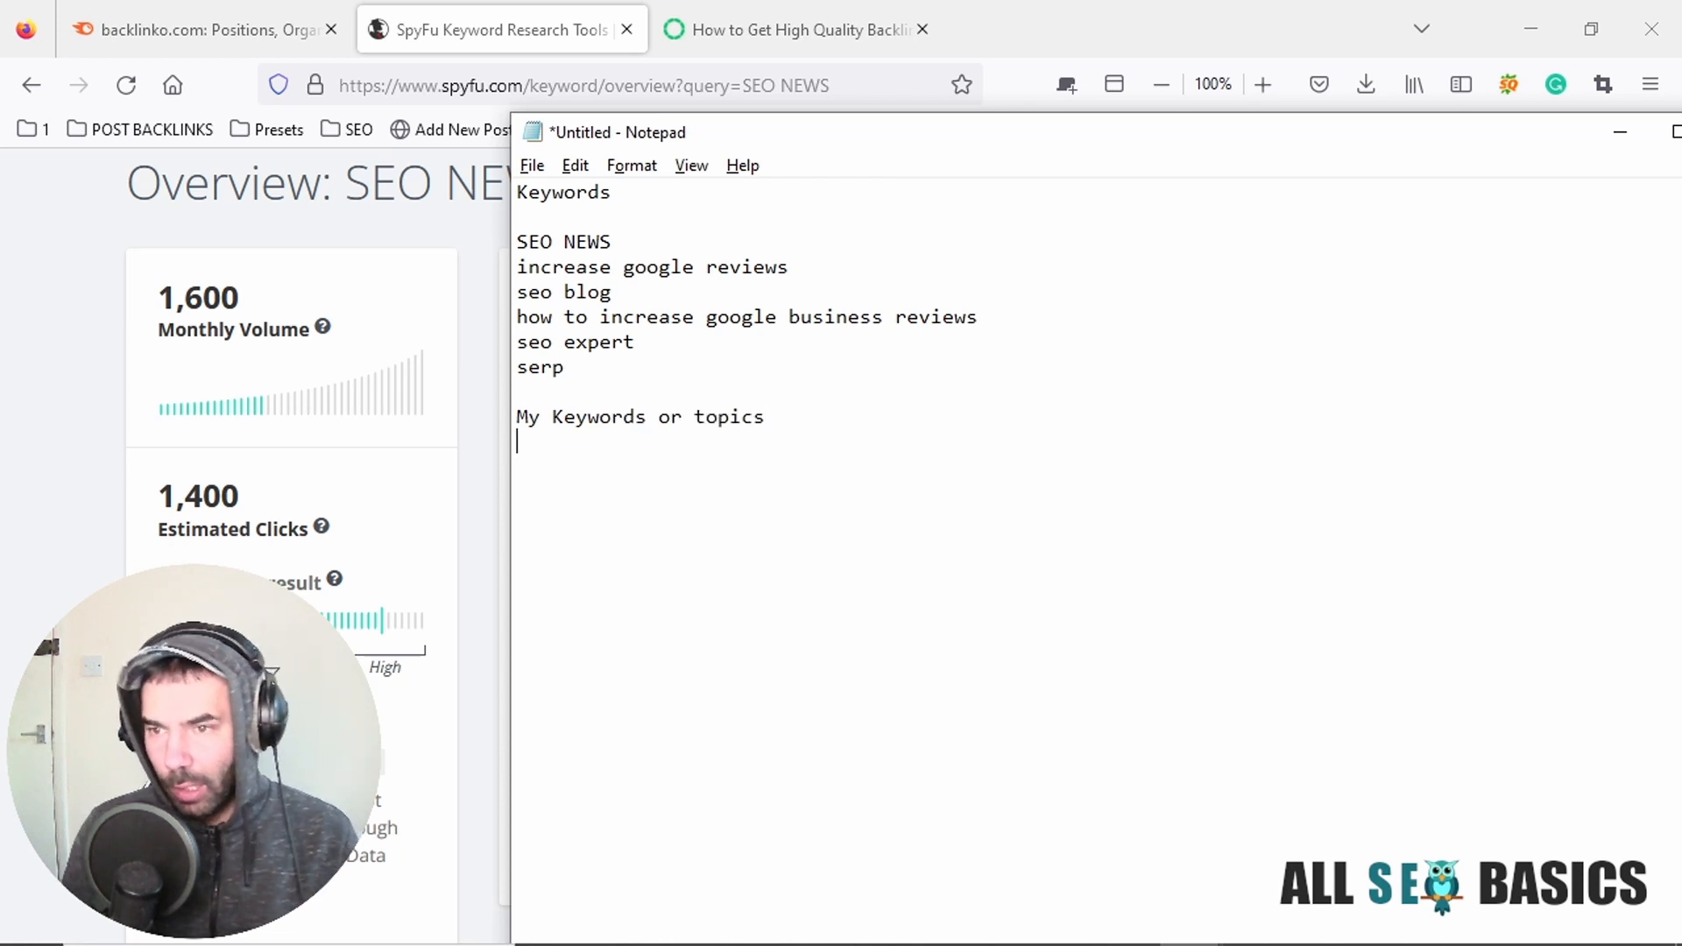
text(How news sites get seo traffic?)
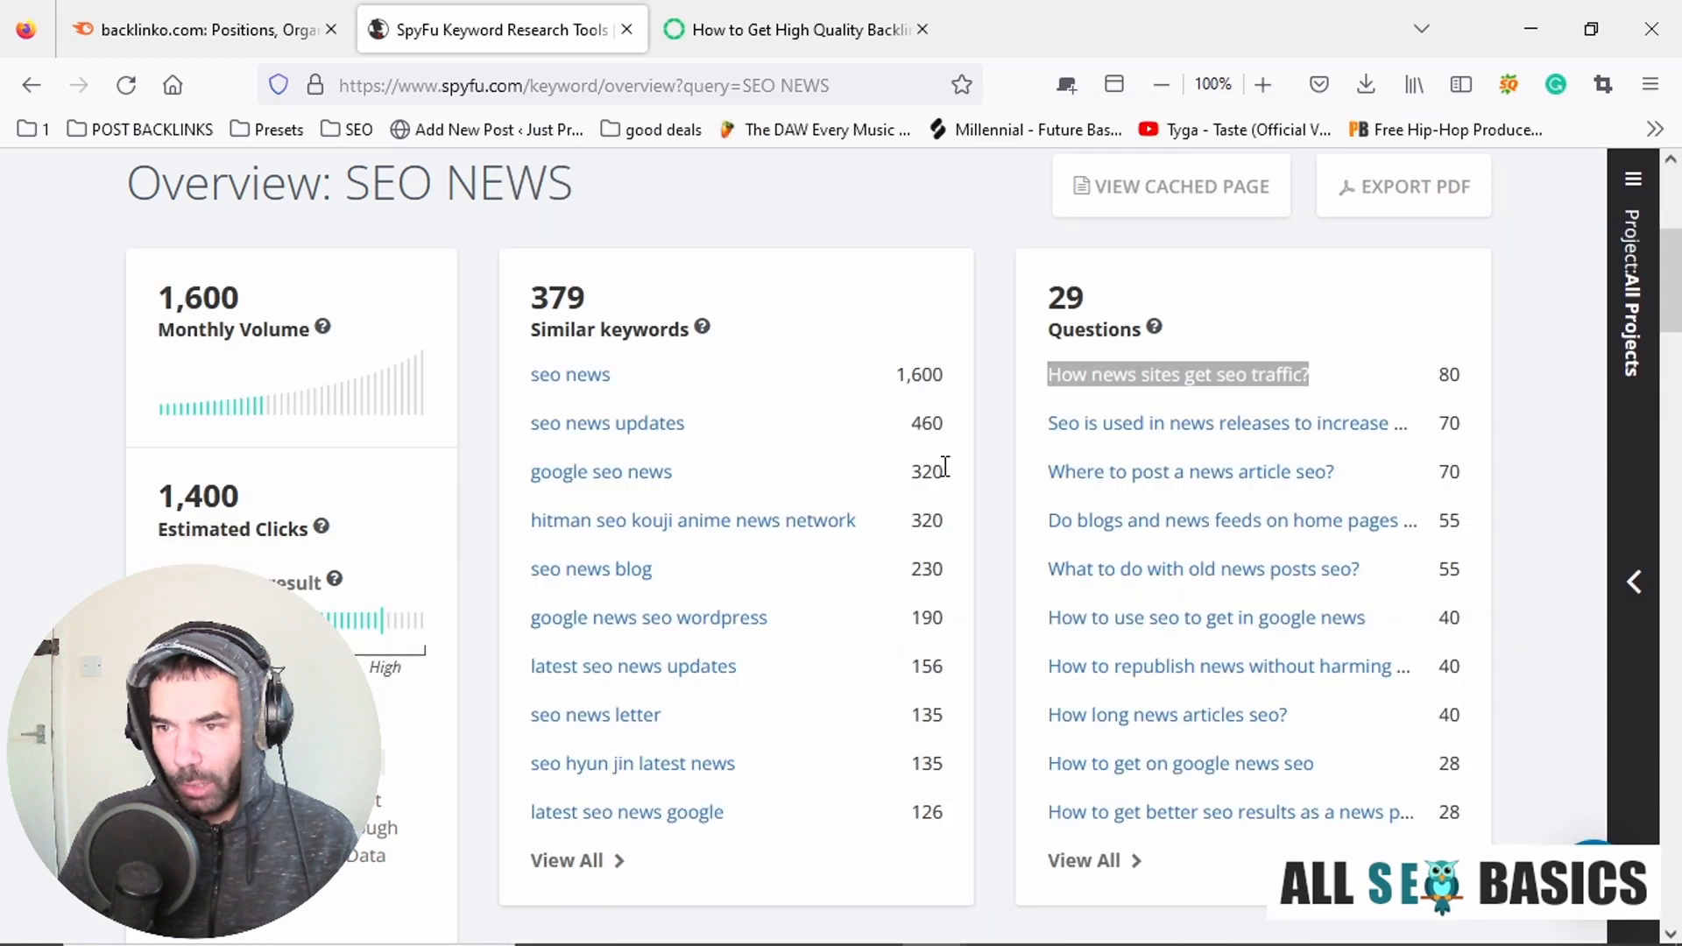
Copy the SpyFu question "Where to post a news article seo?" into the Notepad list under "My Keywords or topics".
key(alt+Tab)
drag(1049, 424, 1189, 426)
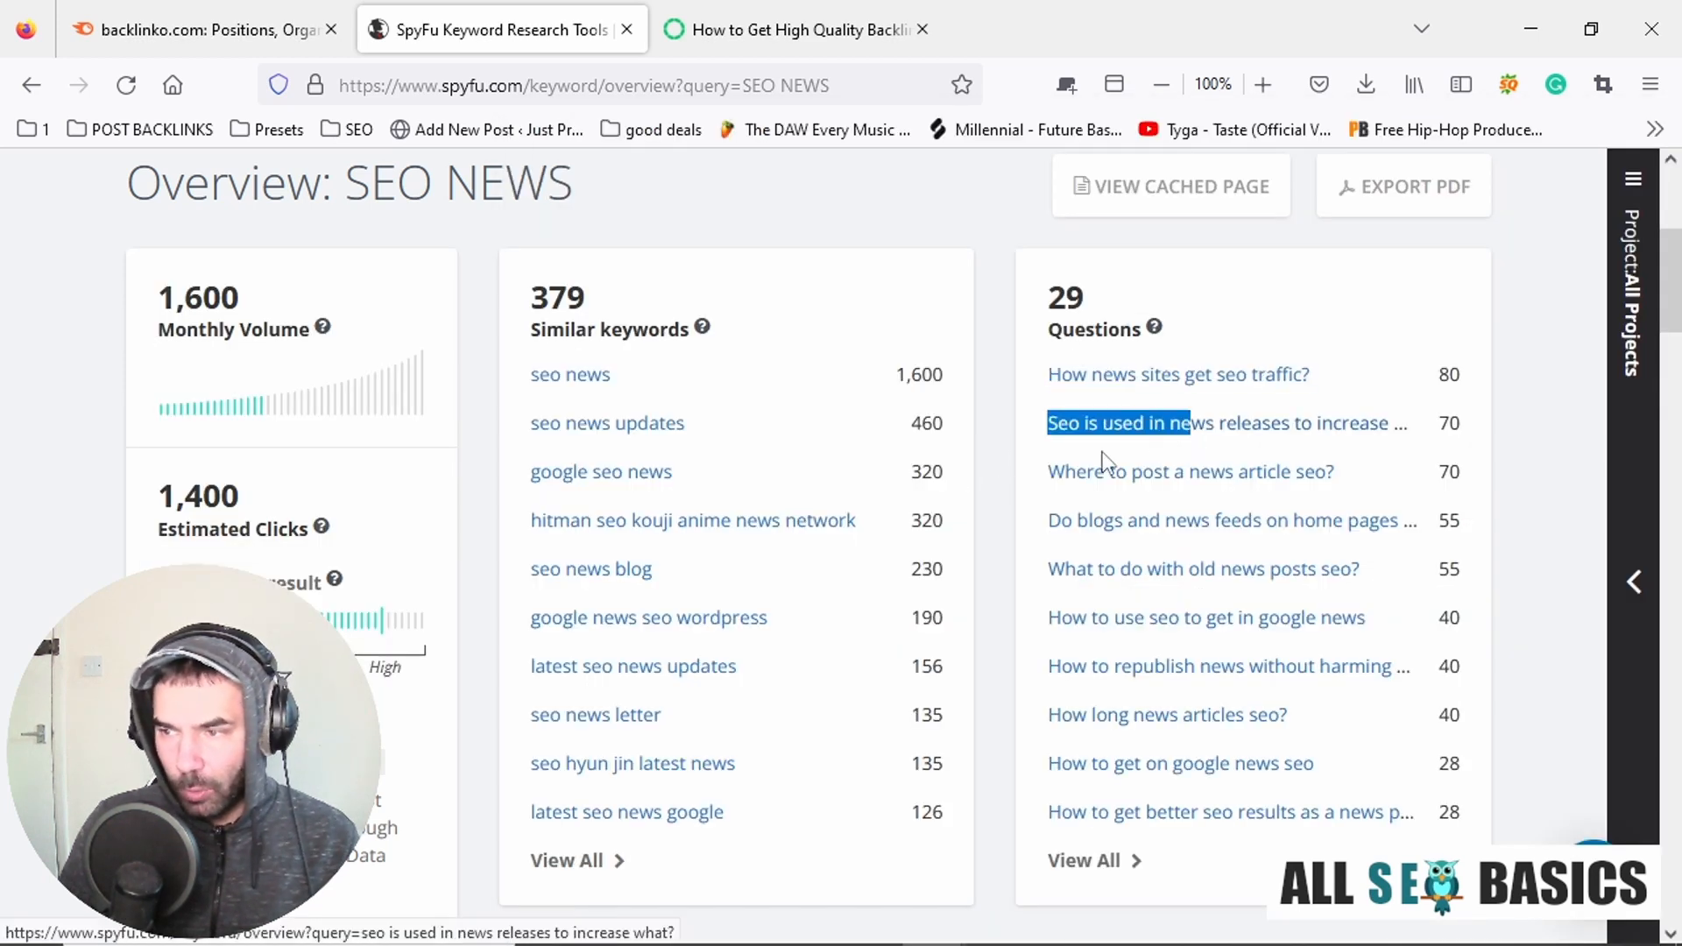
drag(1050, 473, 1338, 484)
key(ctrl+c)
key(alt+Tab)
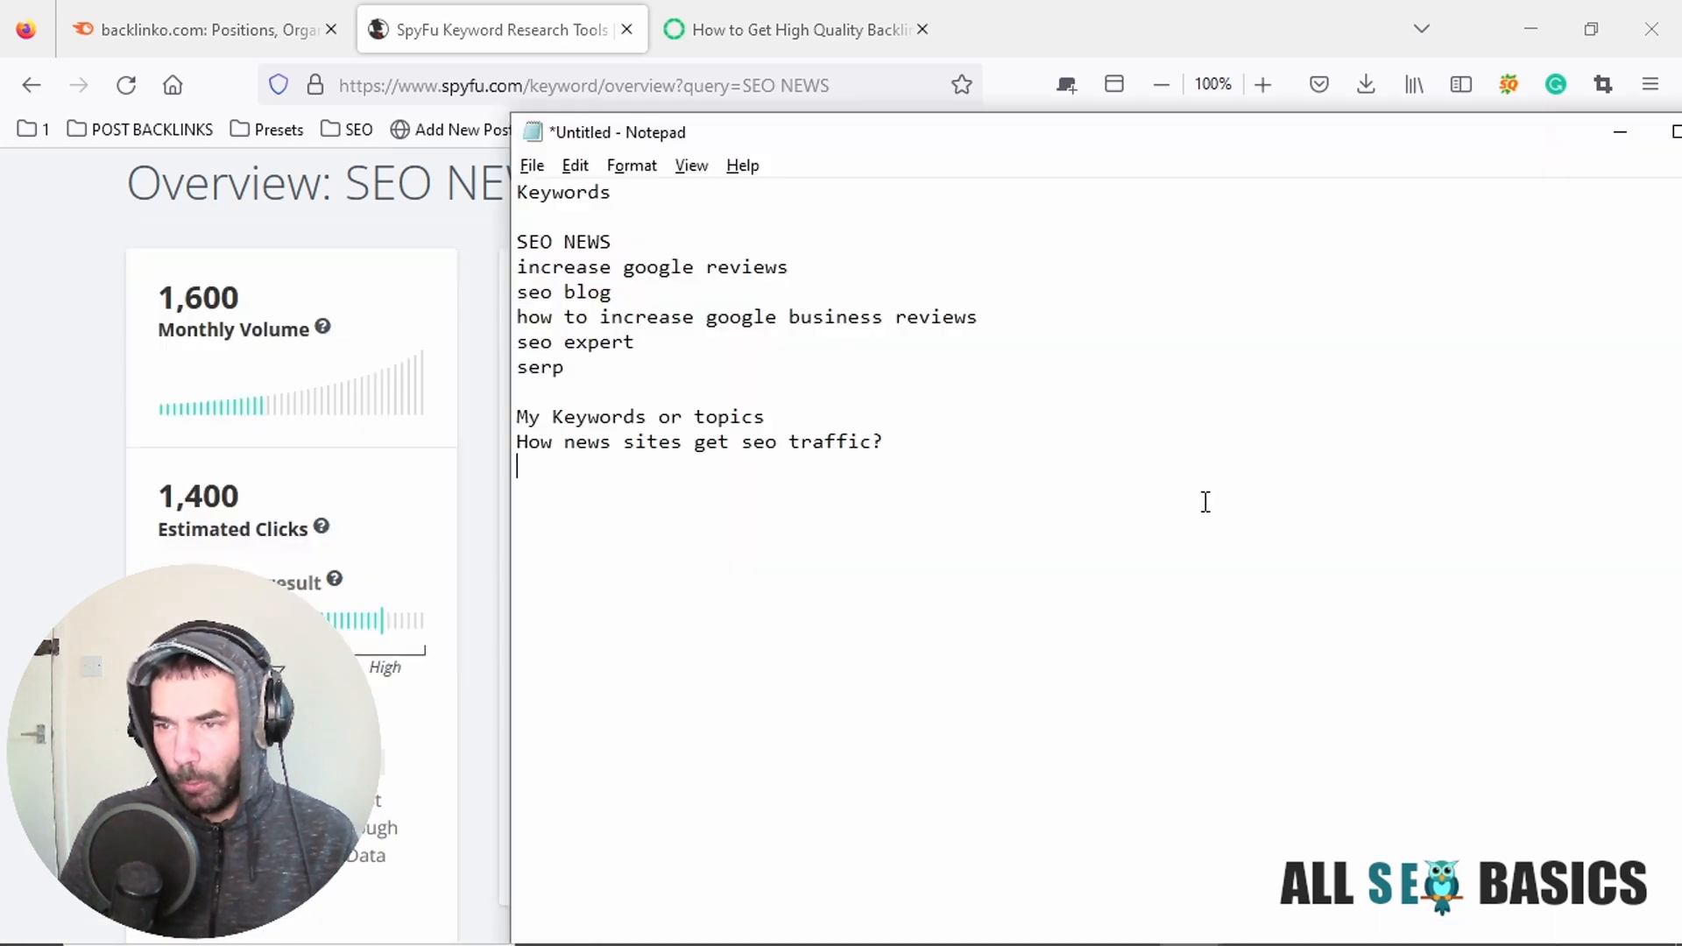
key(ctrl+v)
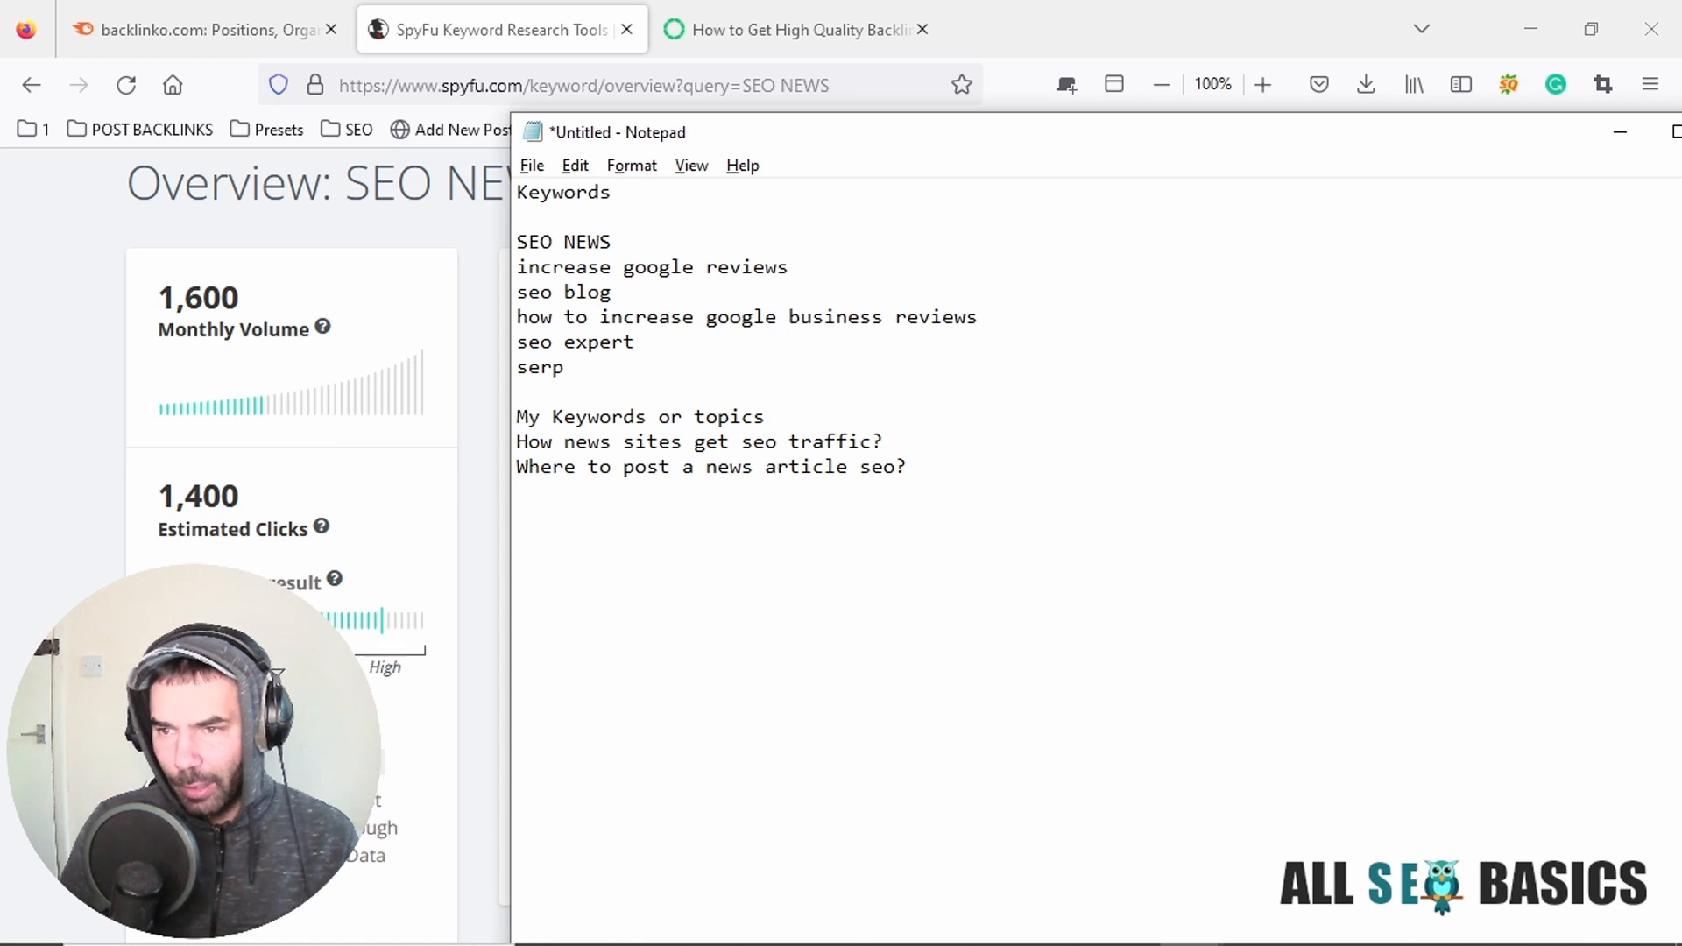
Copy the SpyFu similar keyword "latest seo news updates" into the Notepad topics list and note its volume as (150).
key(alt+Tab)
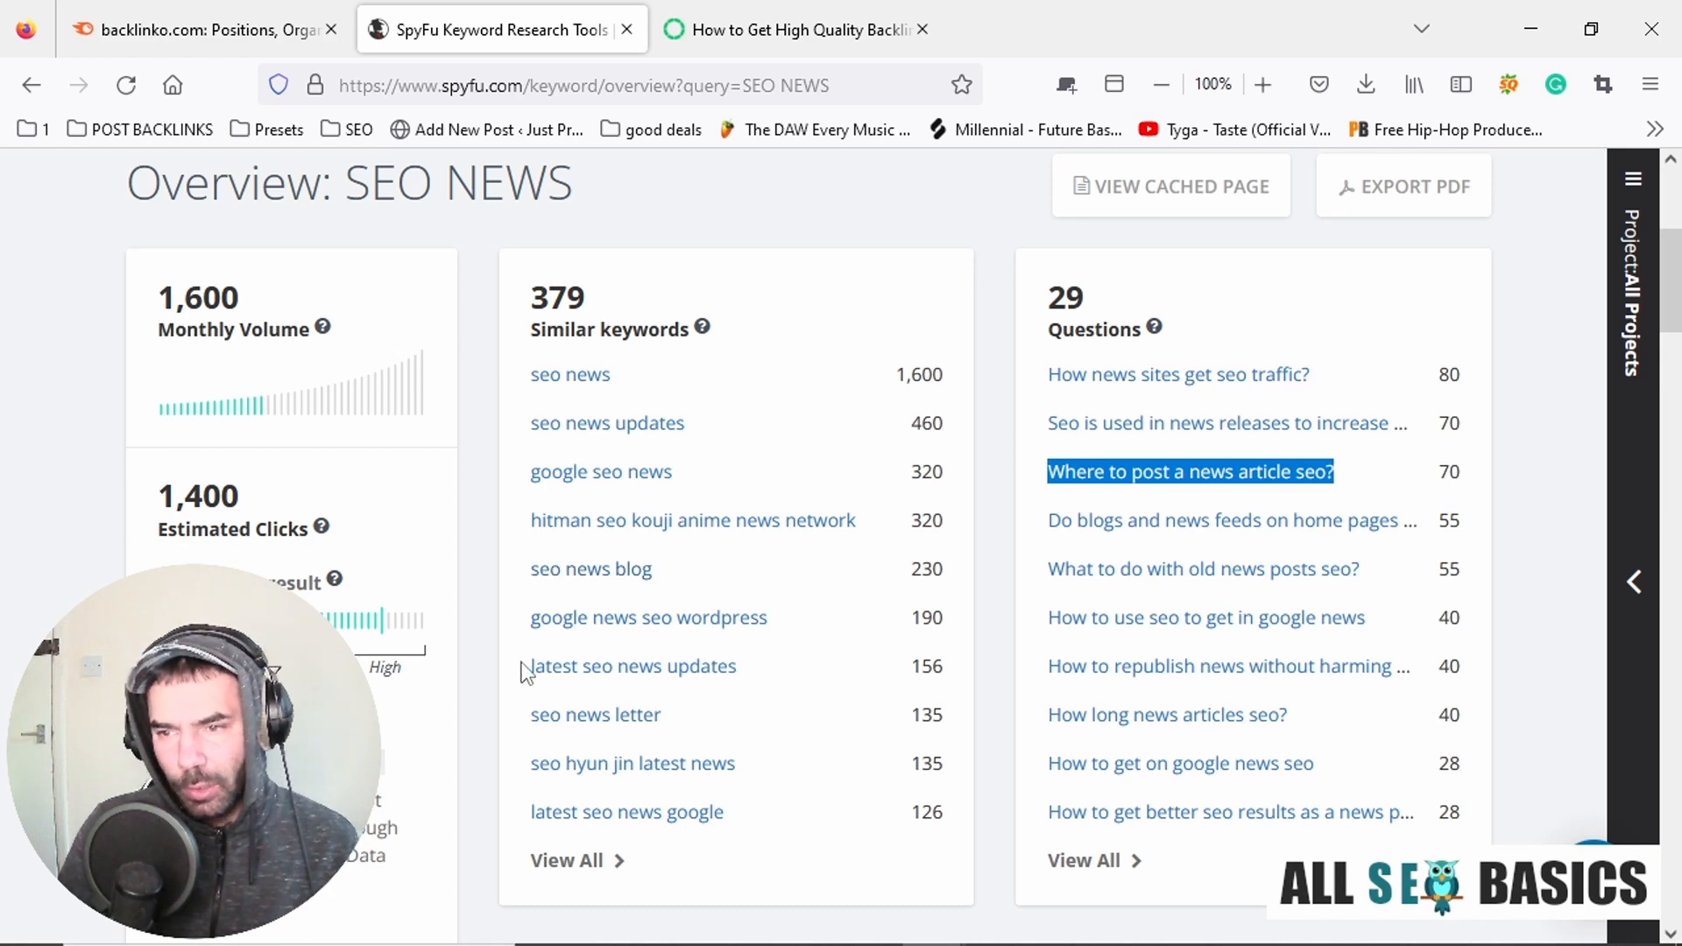
drag(532, 666, 733, 687)
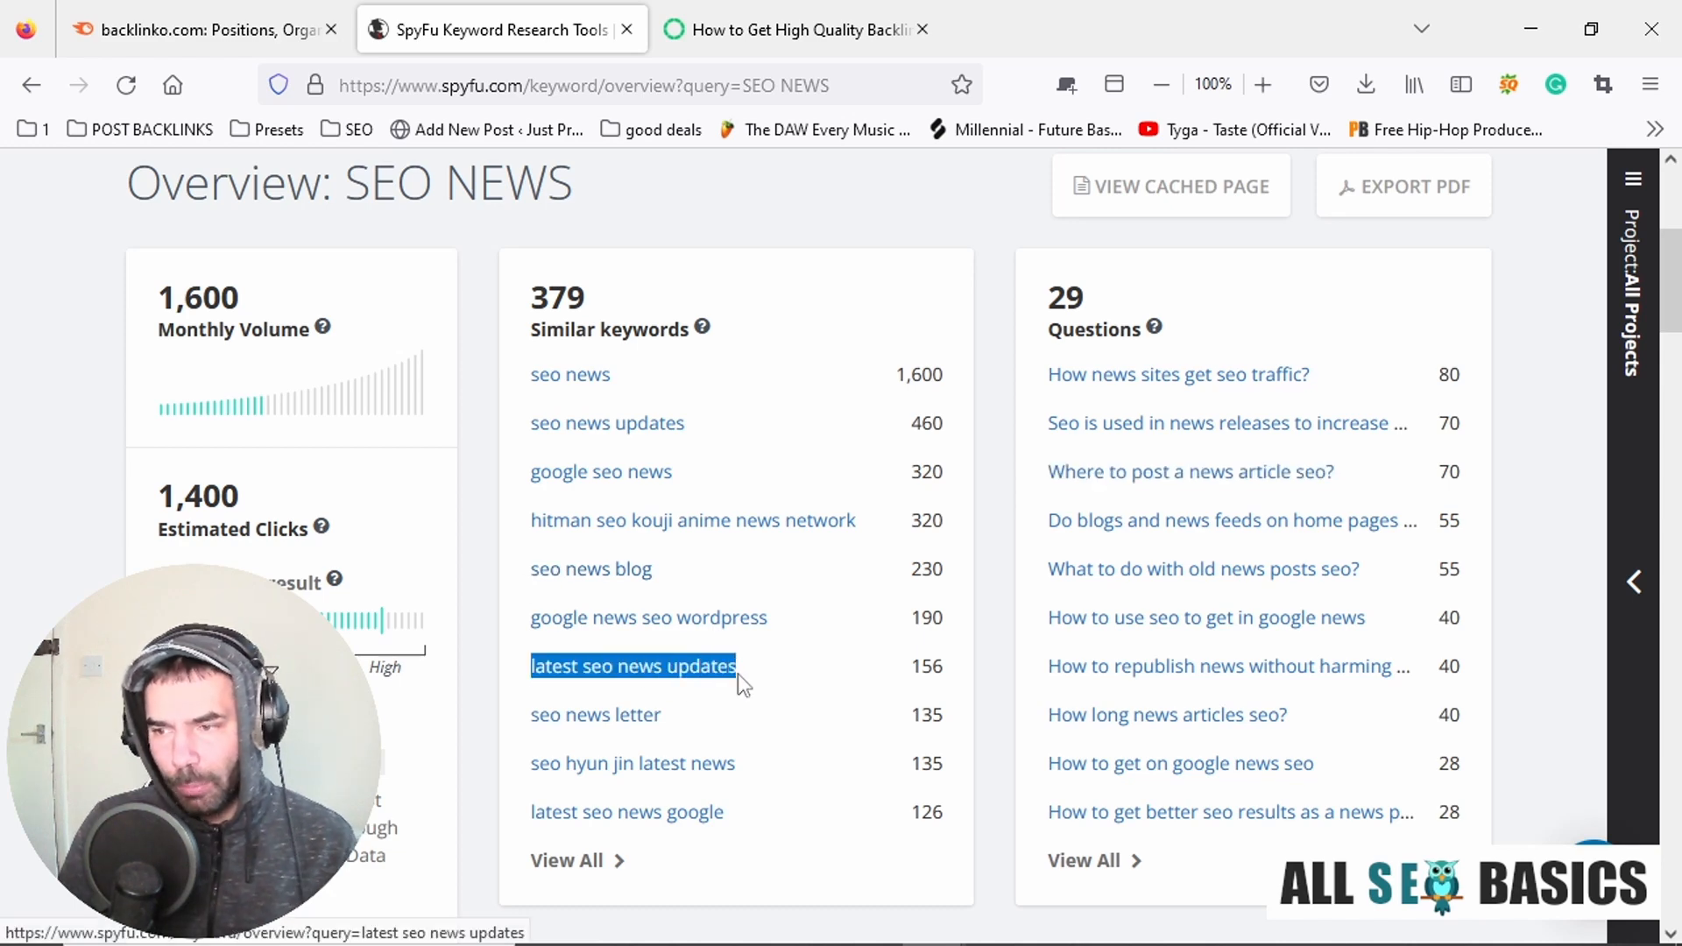
key(alt+Tab)
key(ctrl+v)
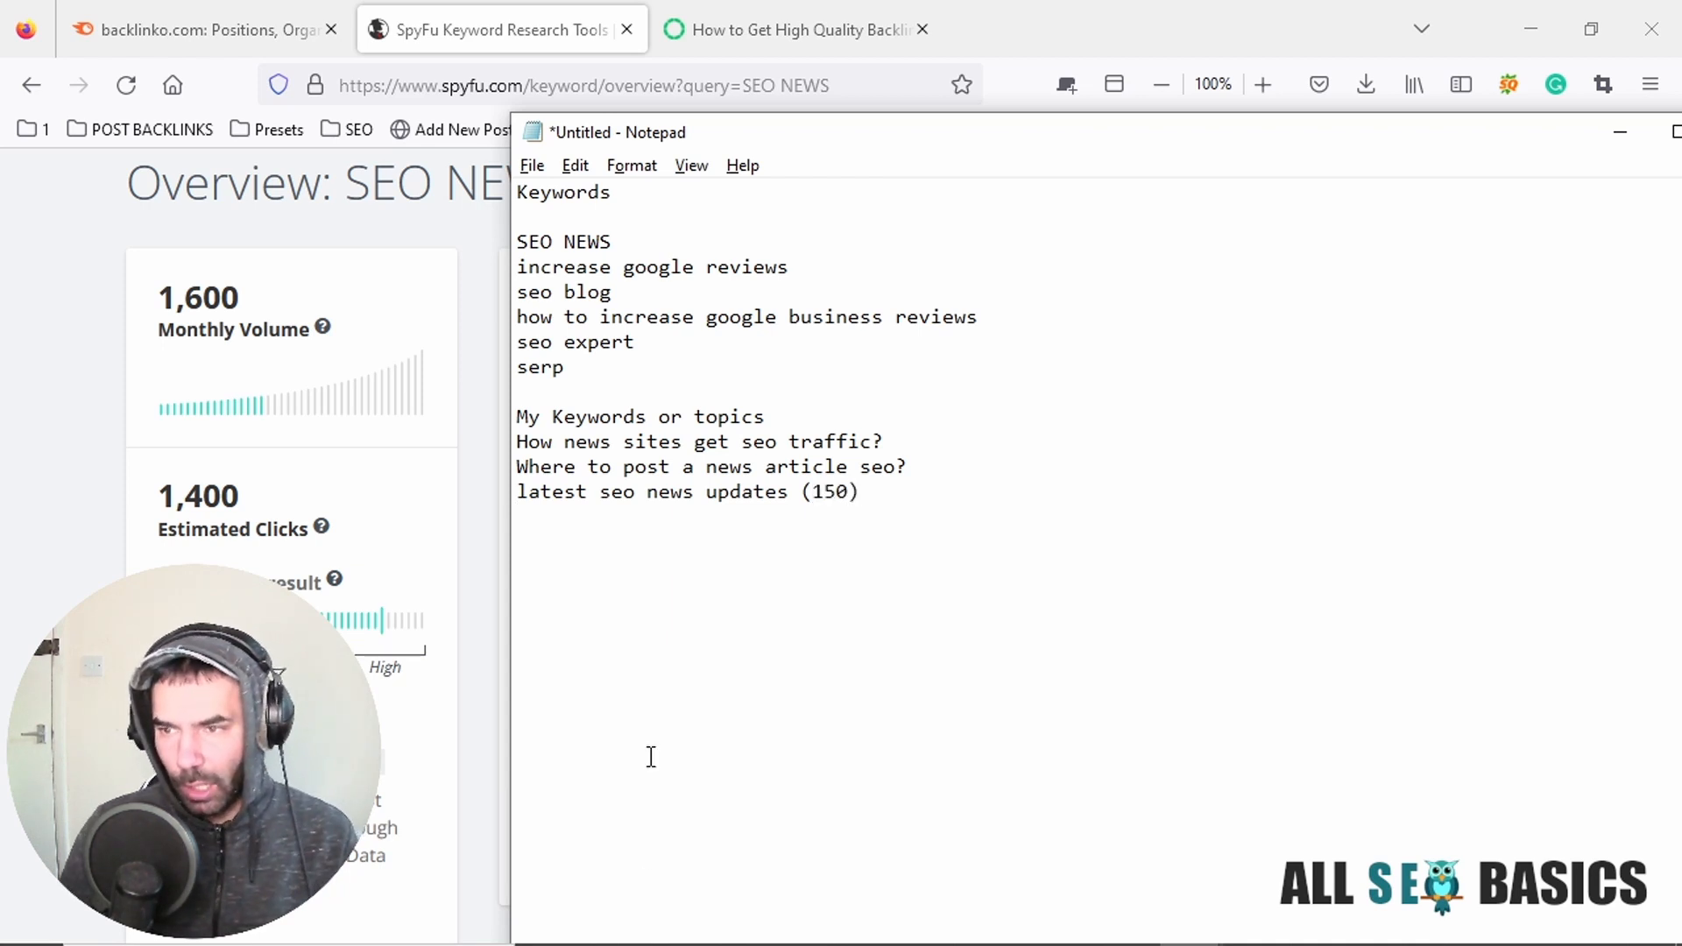
Add the volumes from SpyFu to the Notepad questions: 80 for "How news sites get seo traffic?" and 70 for "Where to post a news article seo?".
key(alt+Tab)
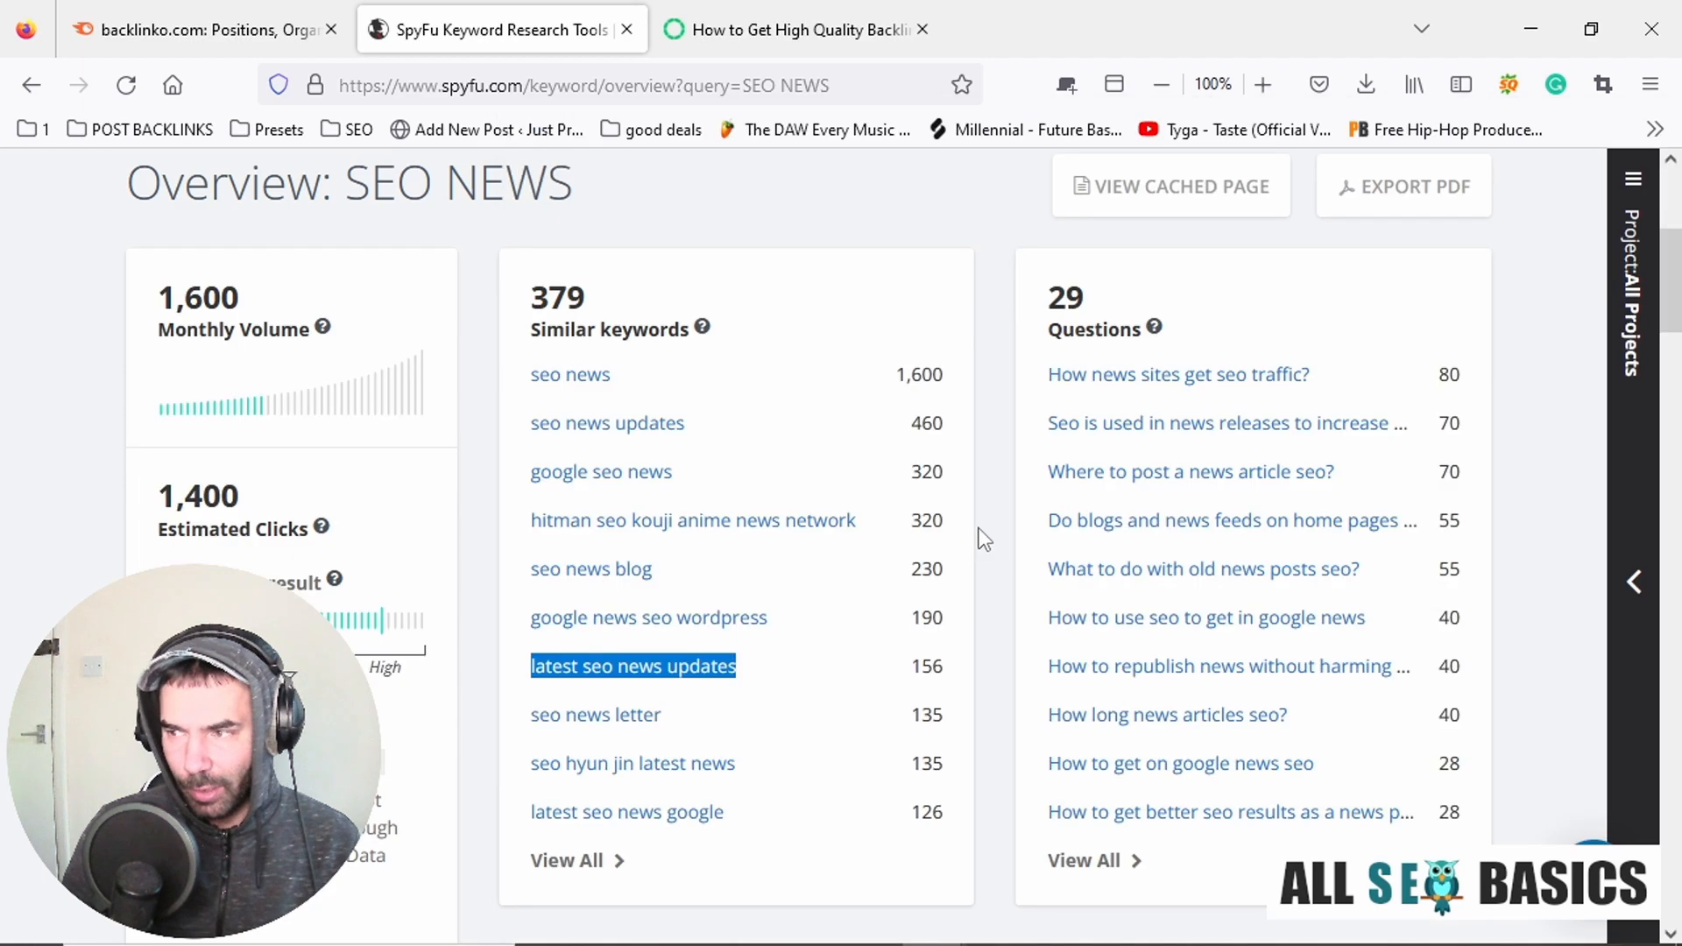
key(alt+Tab)
click(908, 433)
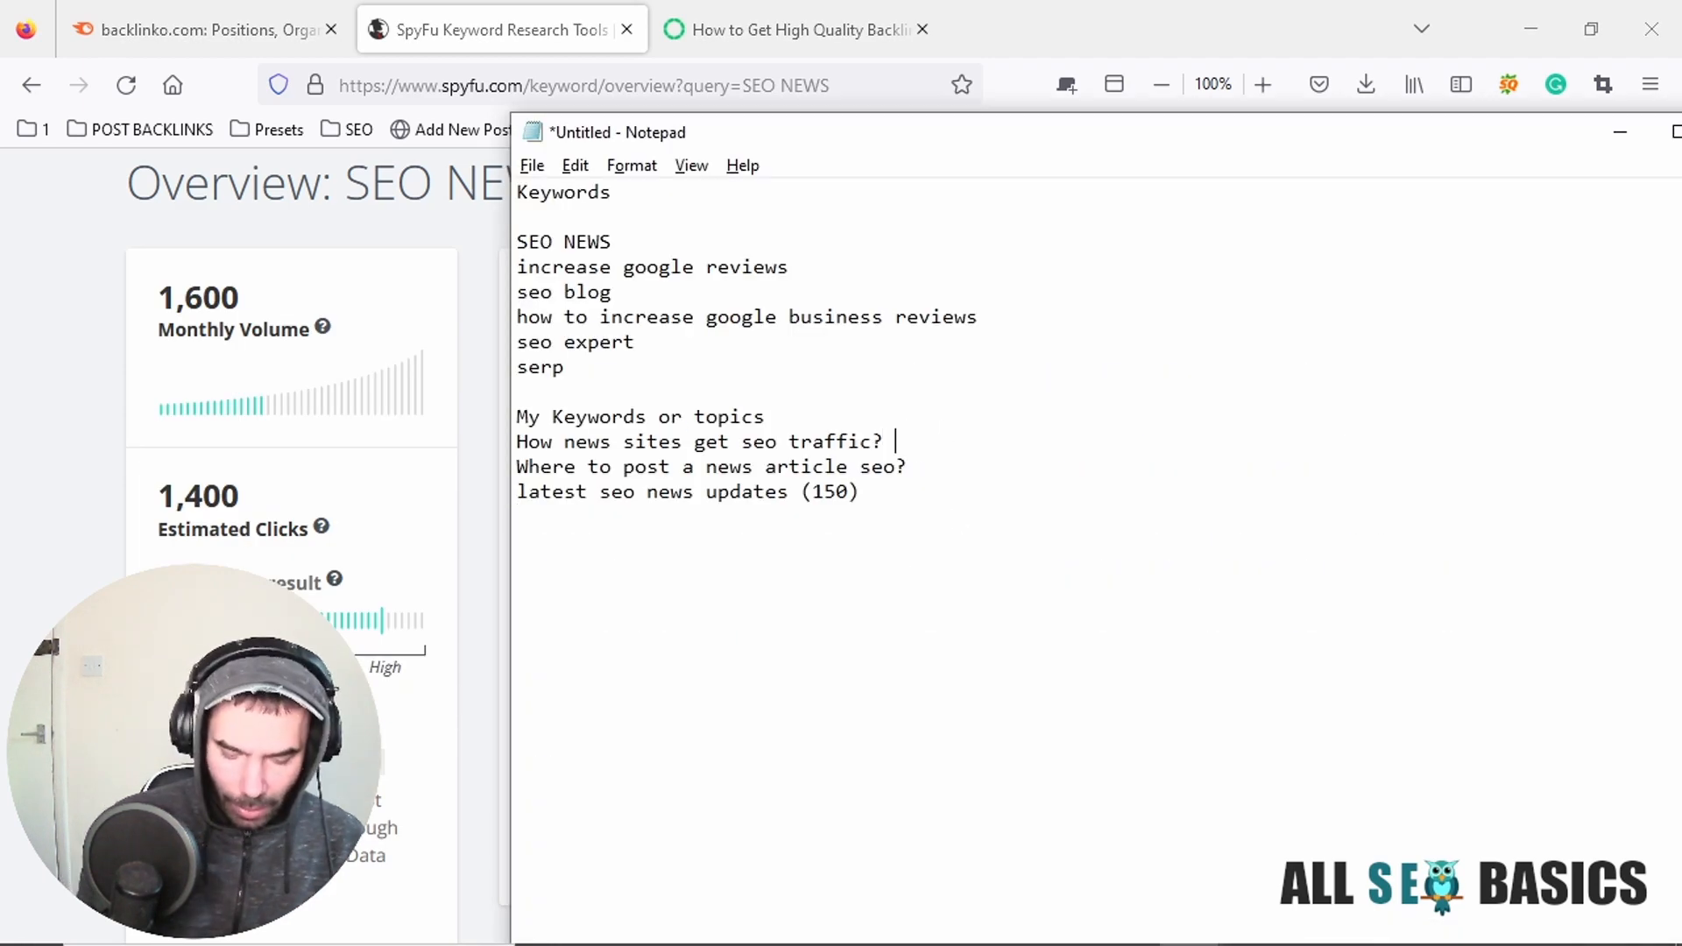
text(80)
key(alt+Tab)
key(alt+Tab)
click(947, 463)
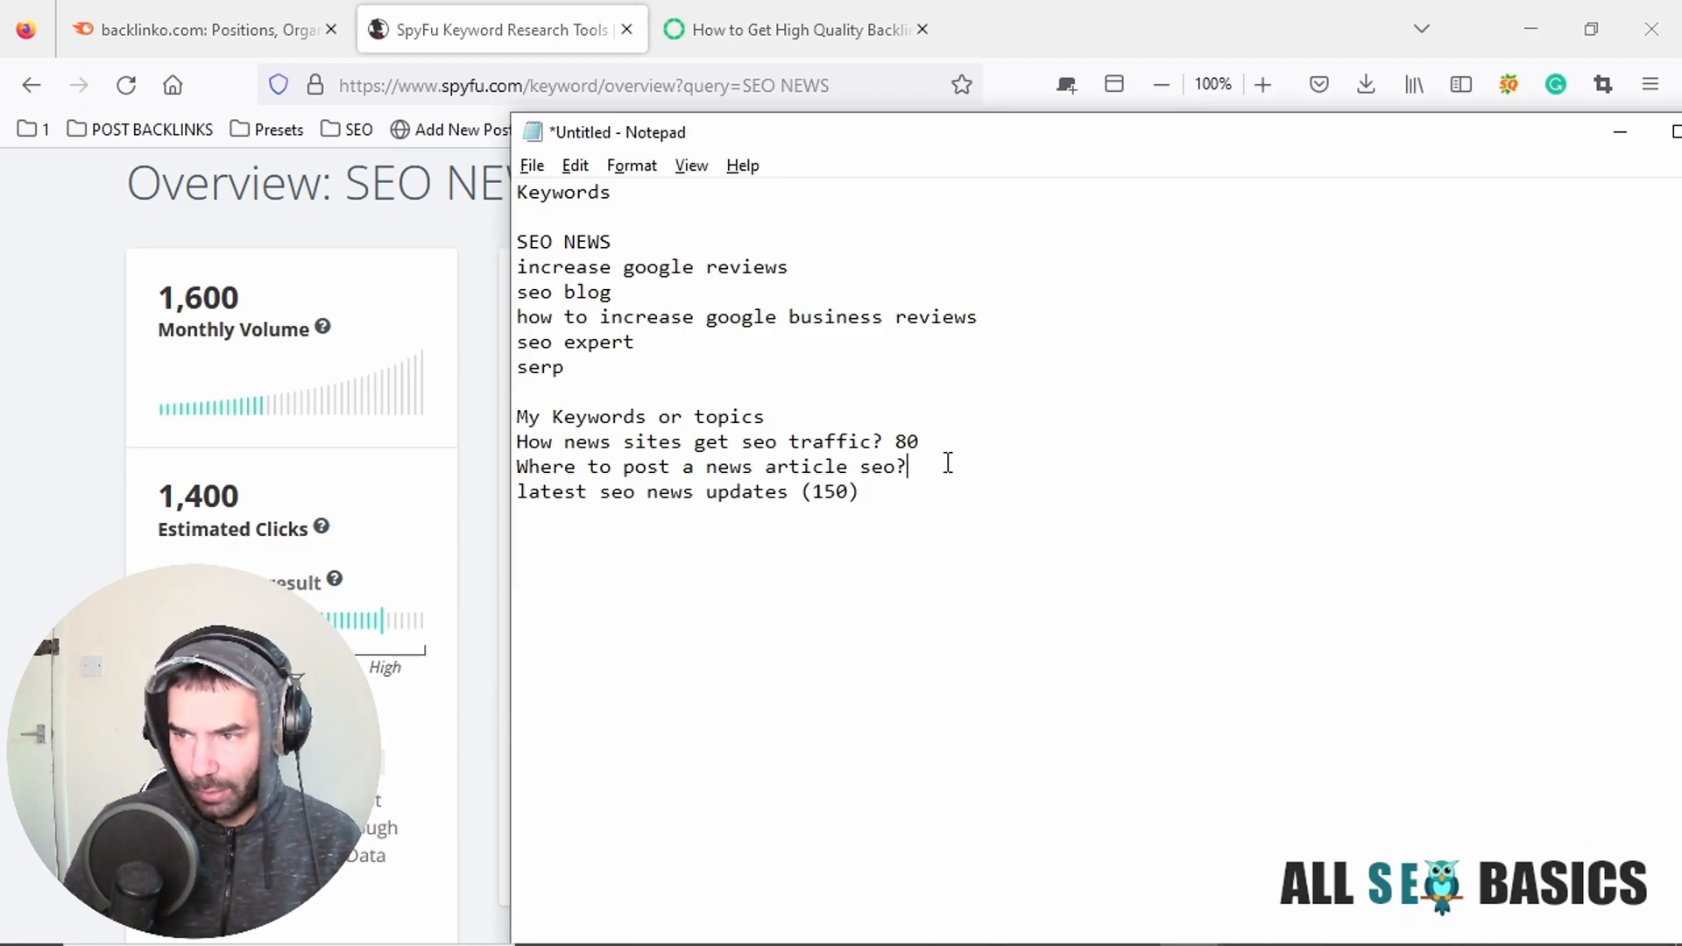
text(70)
key(Return)
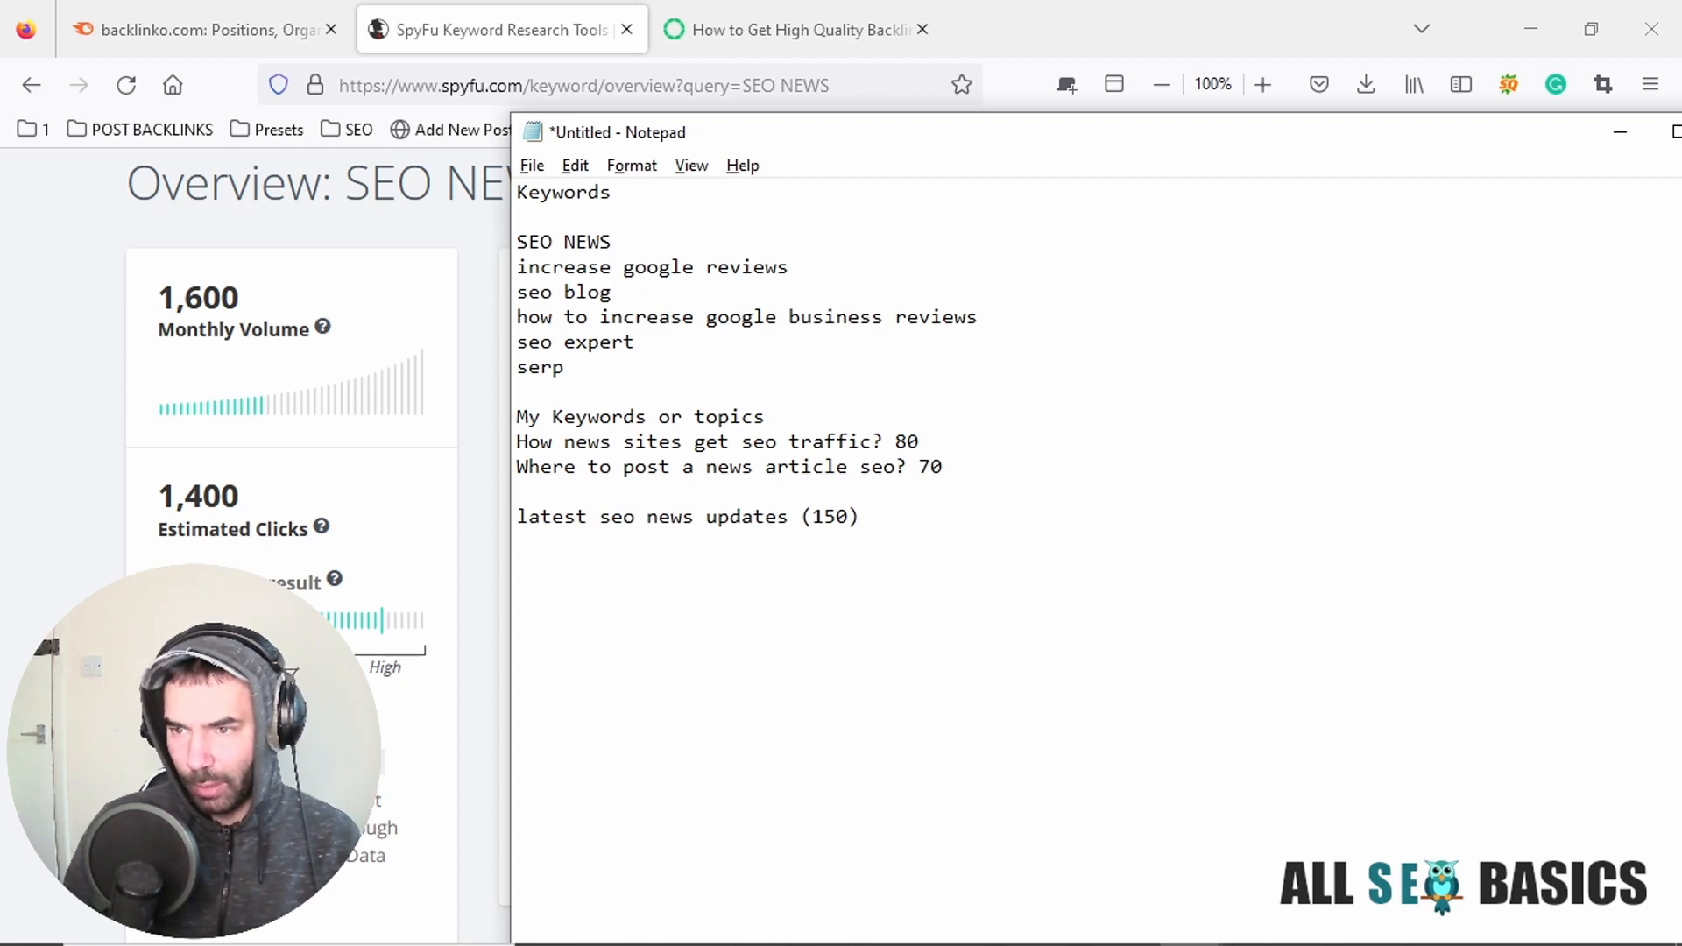
key(BackSpace)
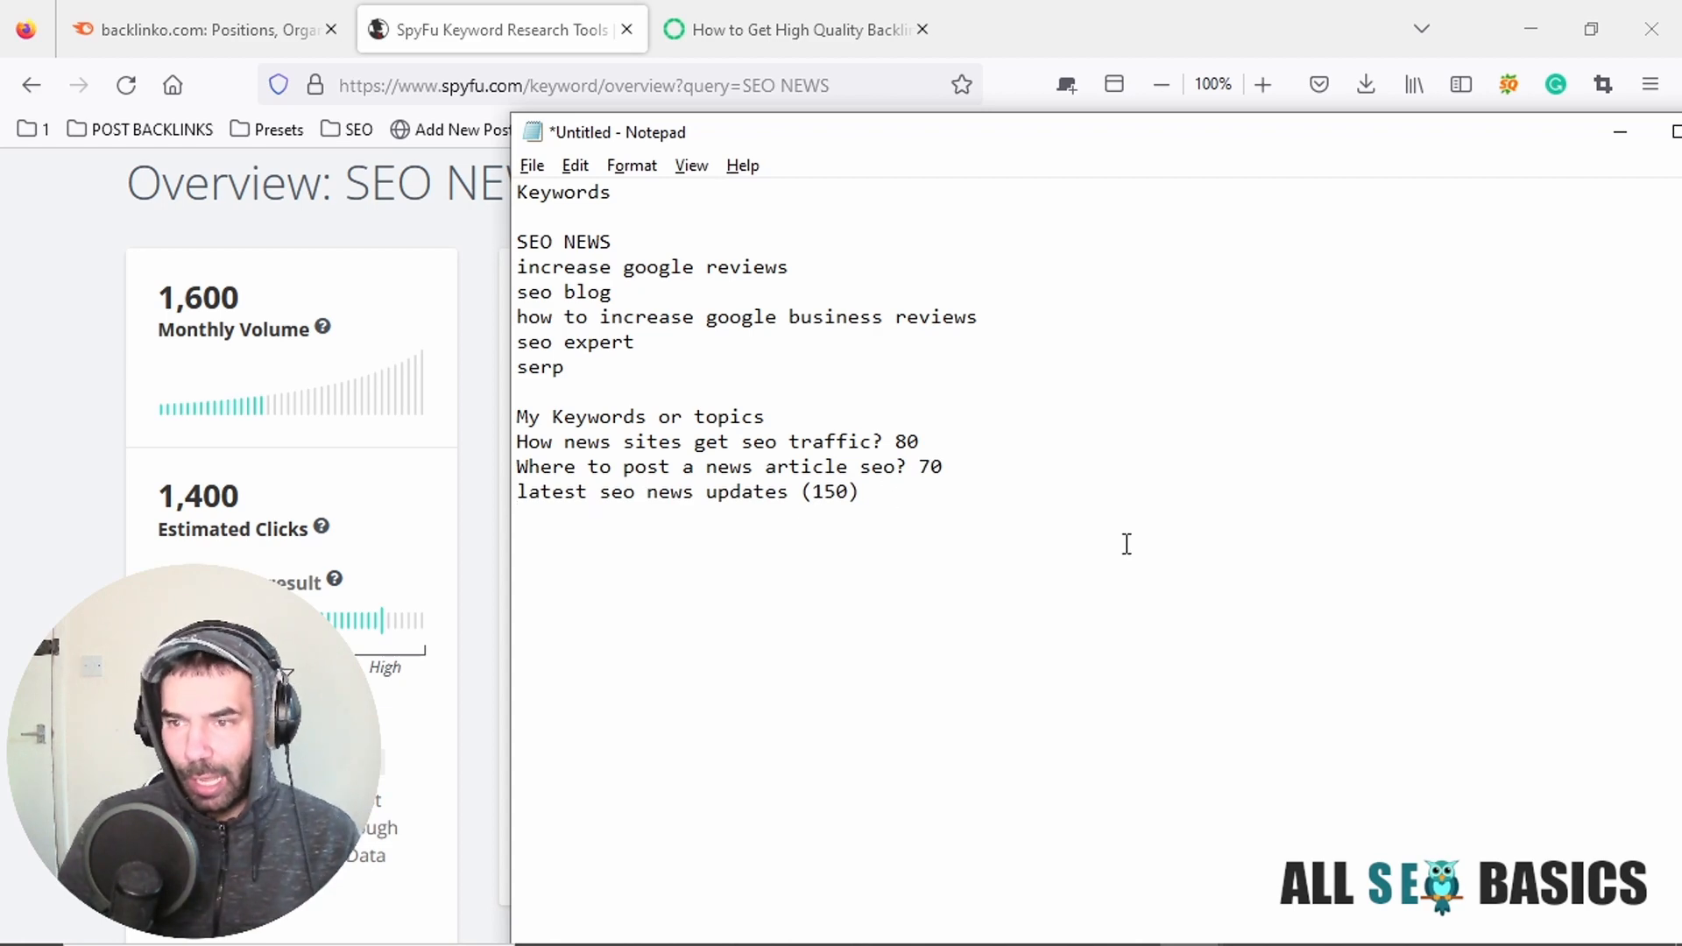
Copy "seo expert" from the Notepad keyword list and search for it in SpyFu's keyword research.
key(alt+Tab)
scroll(873, 527, up, 4)
scroll(871, 524, up, 1)
key(alt+Tab)
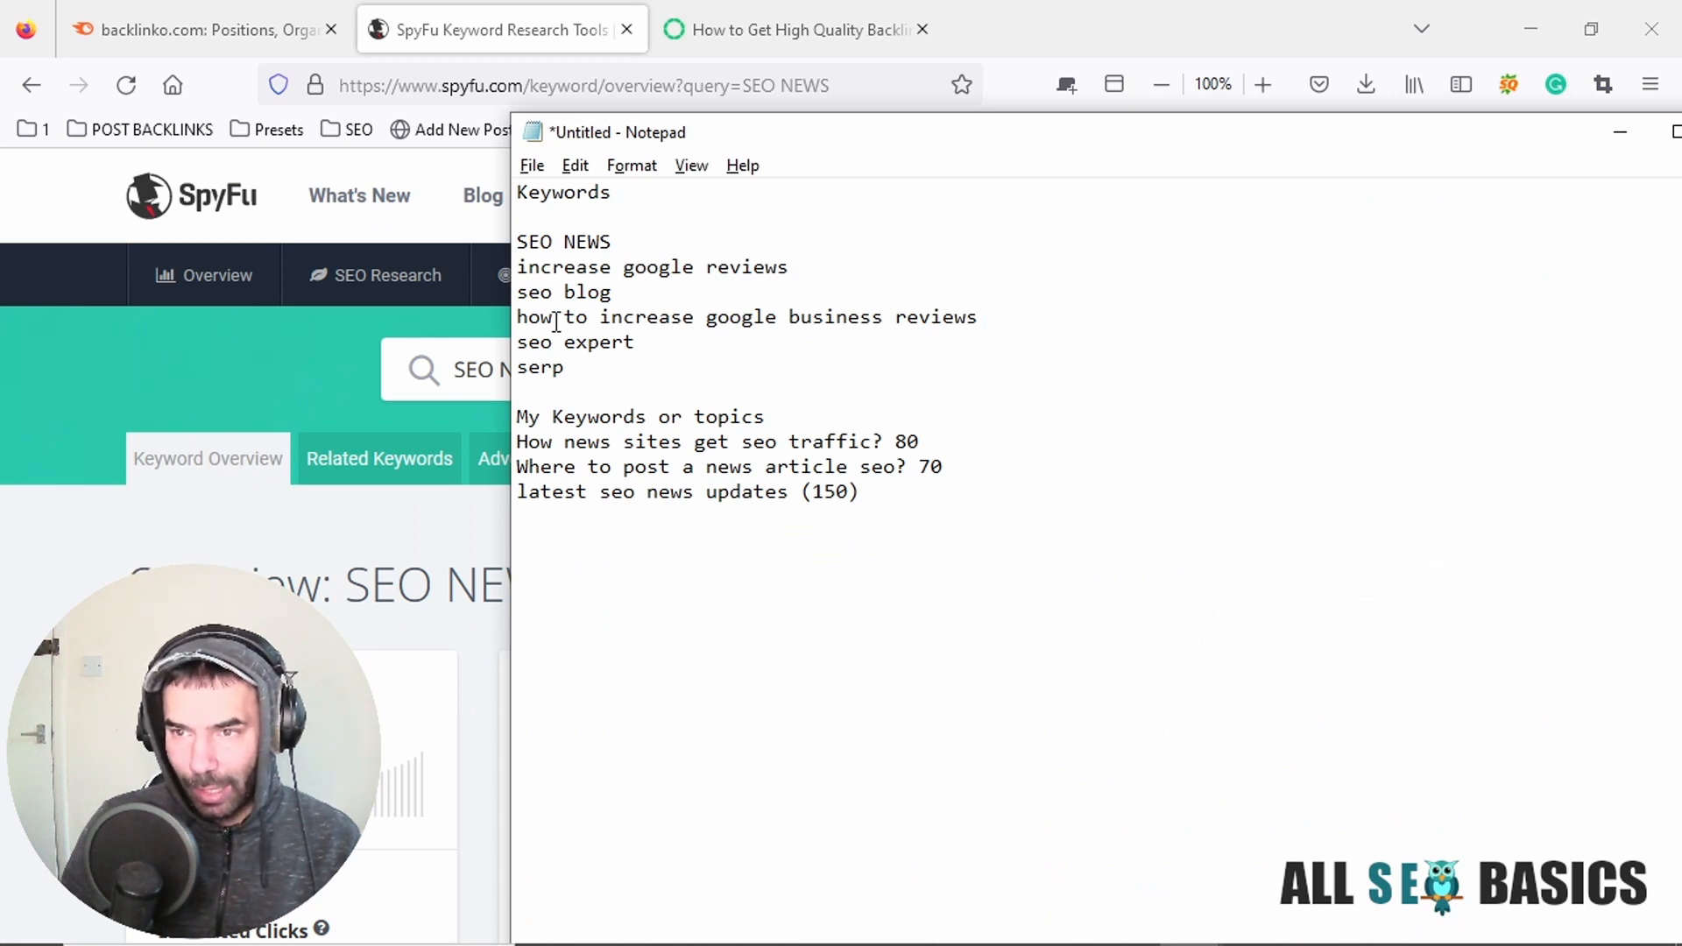
mouse_move(518, 317)
mouse_down()
mouse_move(720, 302)
mouse_move(566, 344)
mouse_move(496, 340)
mouse_up()
key(alt+Tab)
triple_click(583, 365)
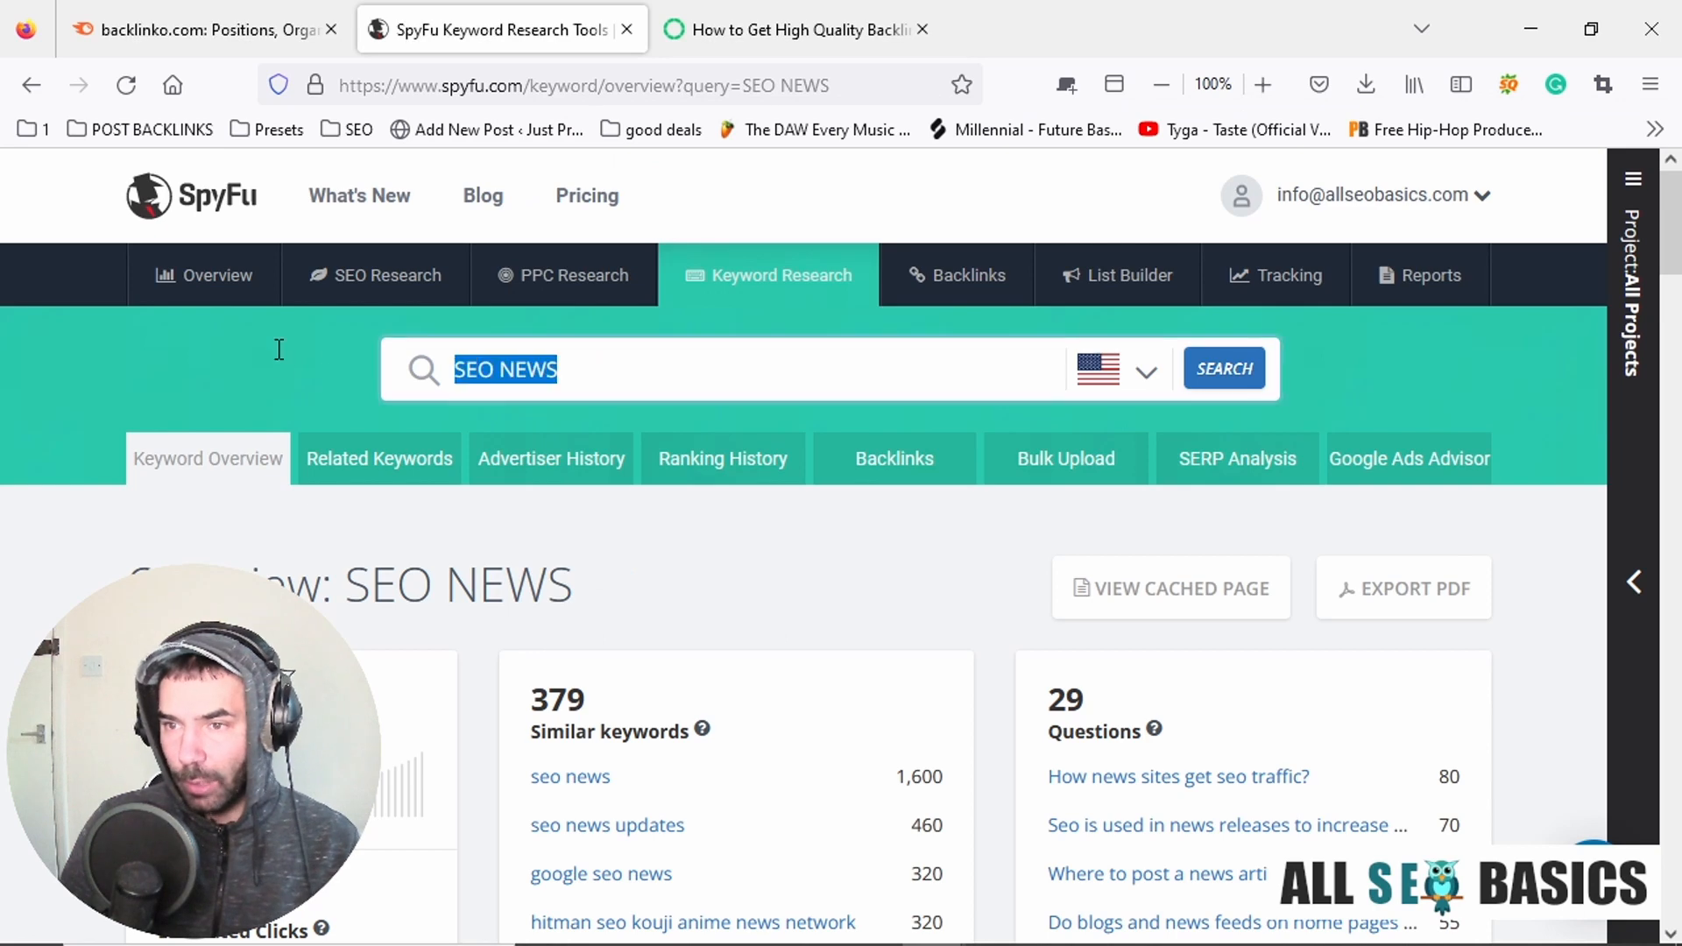
key(ctrl+v)
click(1260, 375)
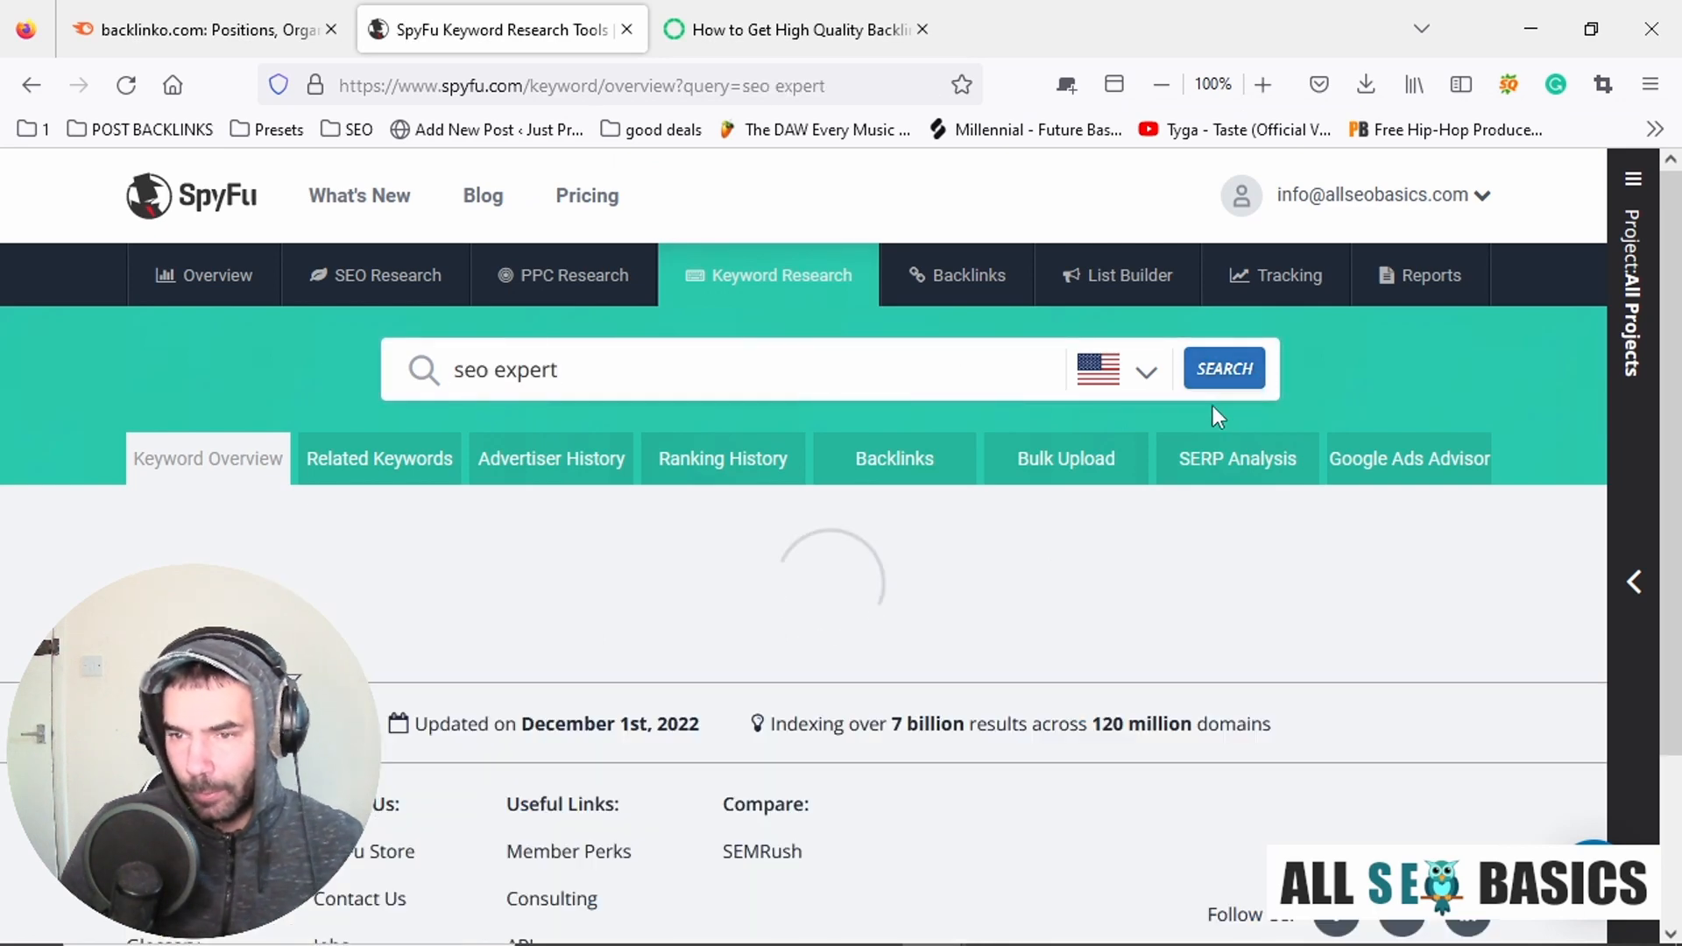
Review the similar keywords and questions for "seo expert" and the volumes of the "Also ranks for" keywords.
scroll(244, 462, down, 6)
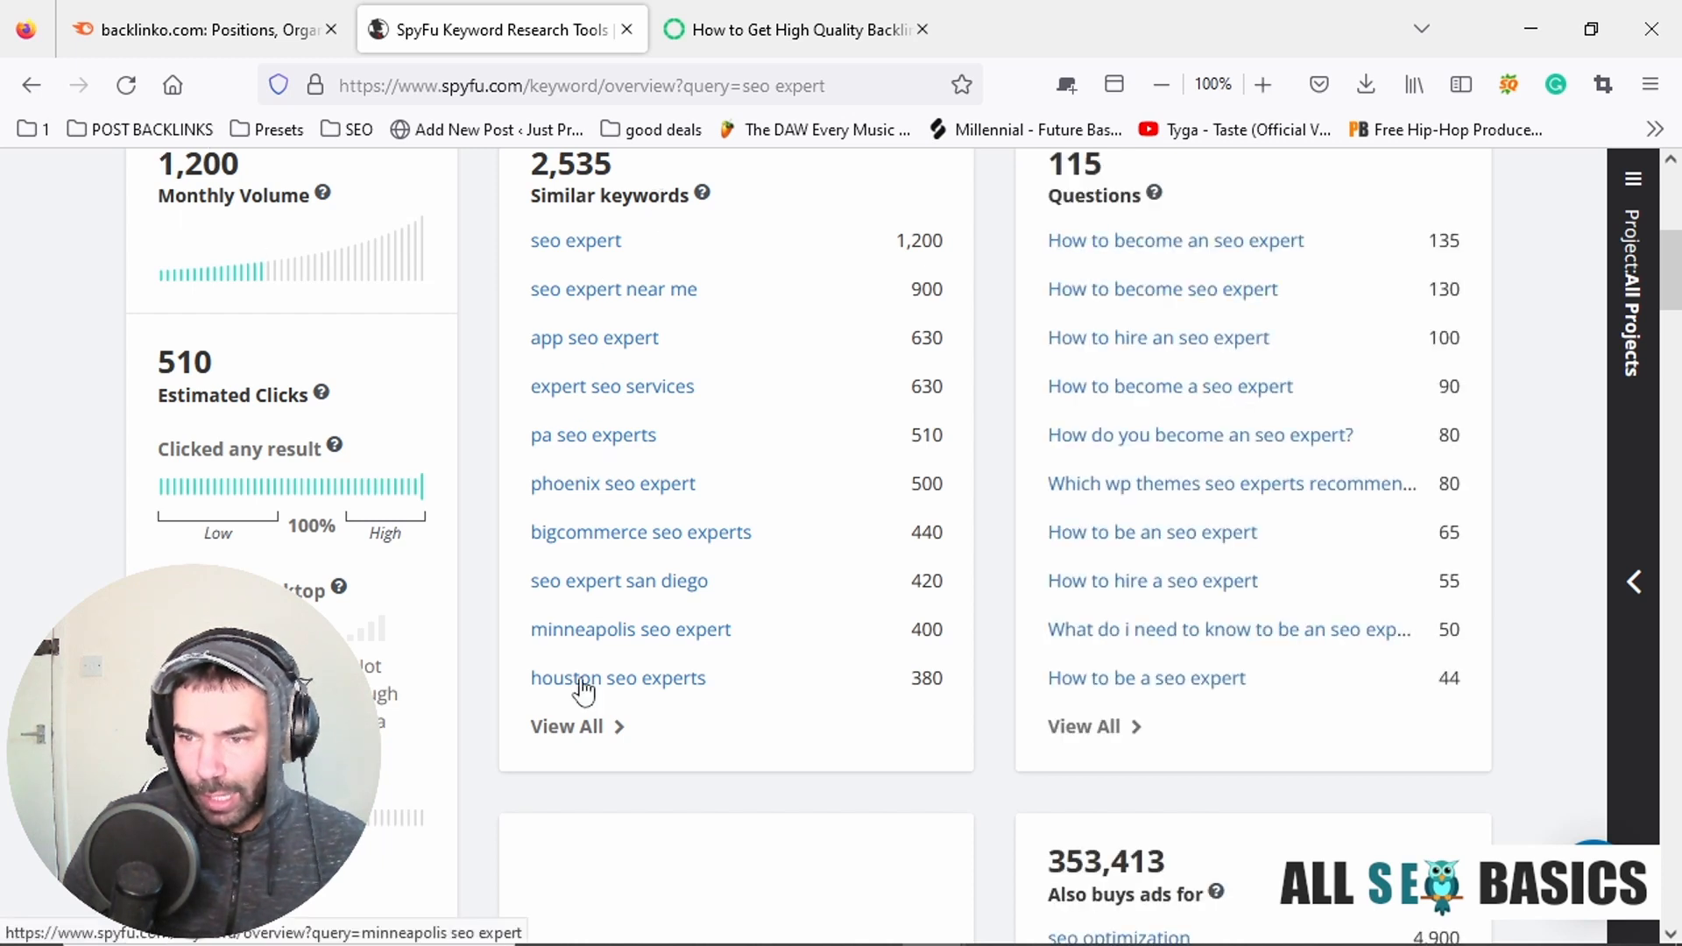
scroll(634, 623, down, 3)
scroll(637, 588, up, 3)
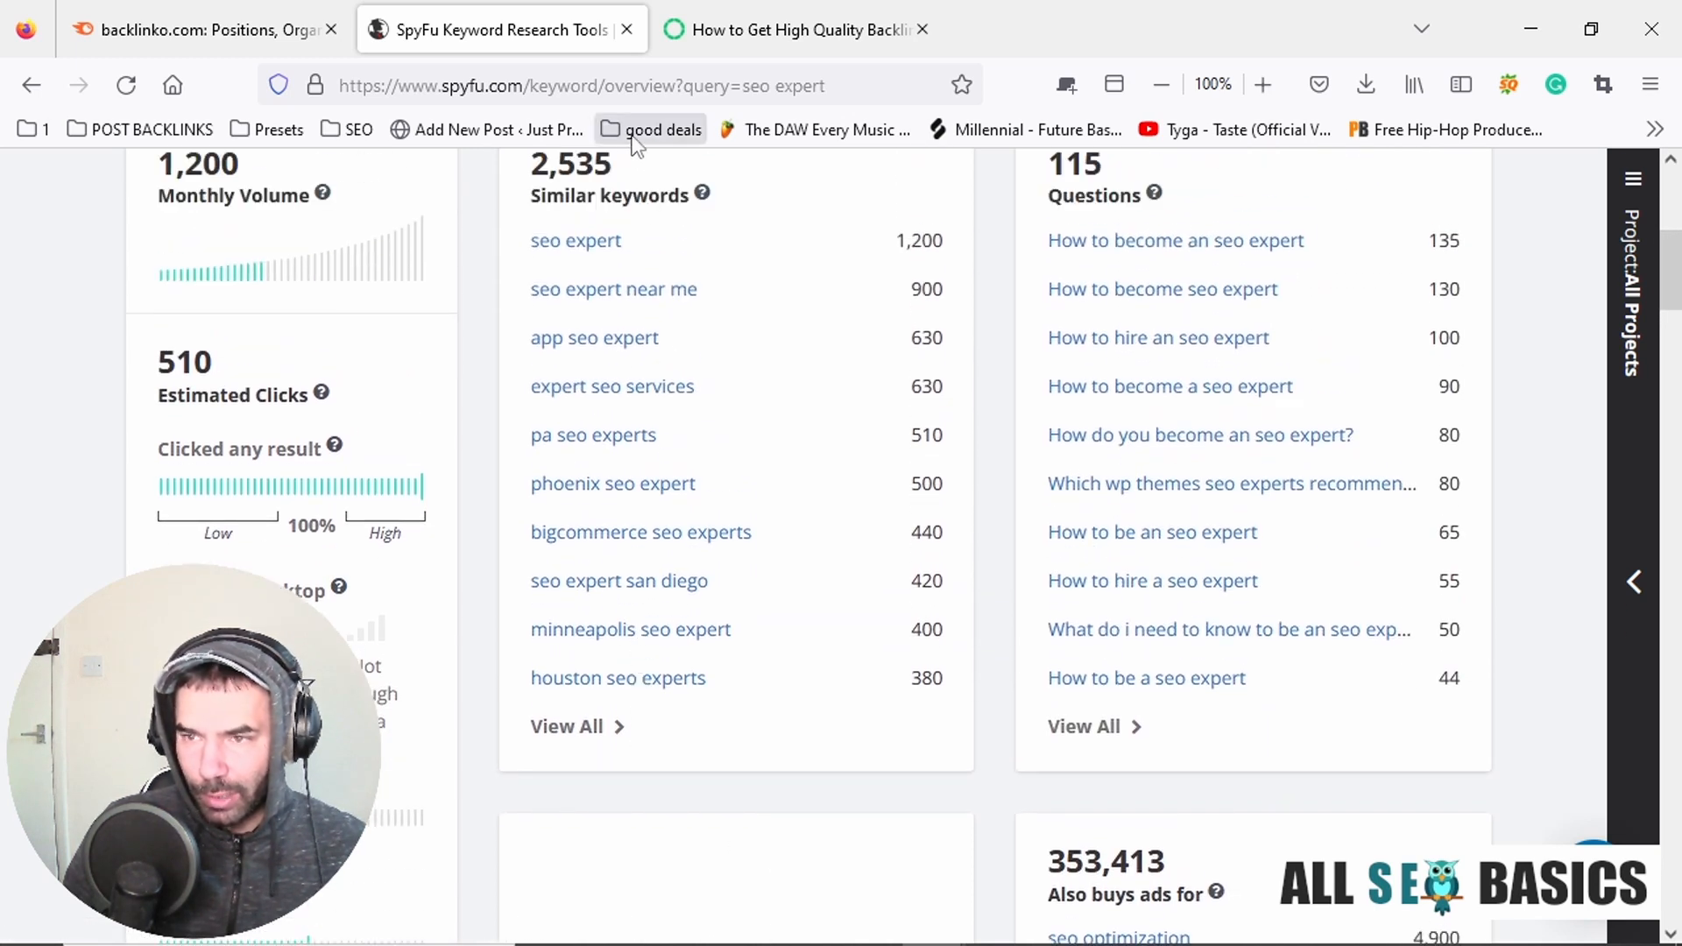
scroll(1490, 412, down, 6)
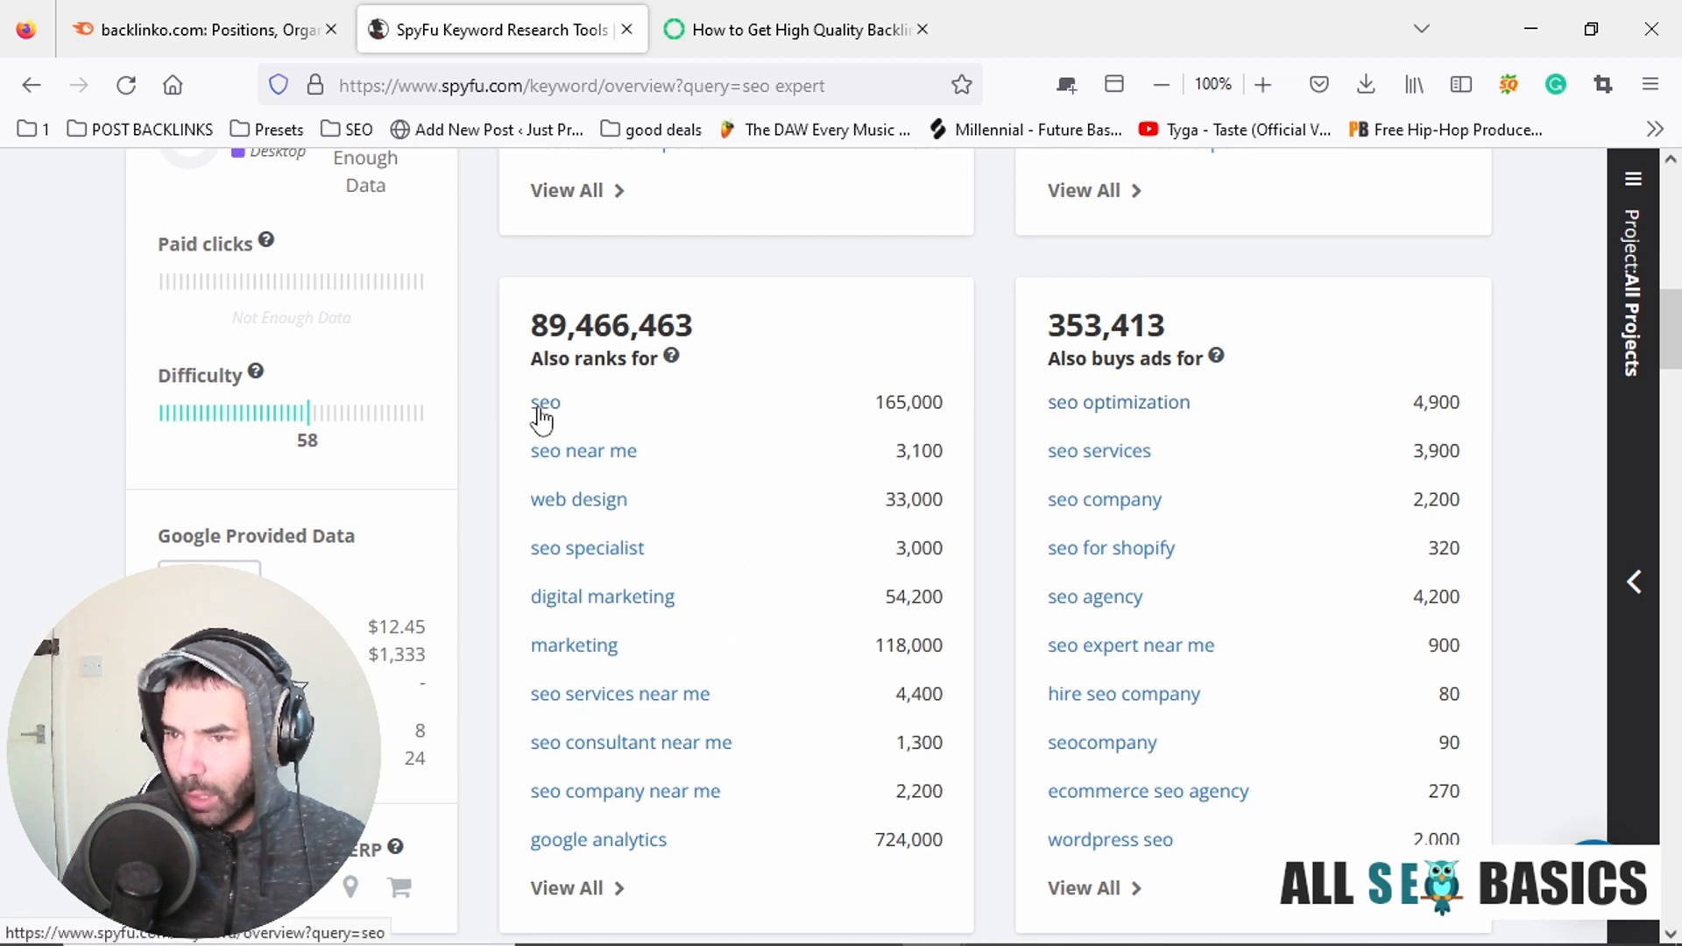
drag(878, 409, 942, 410)
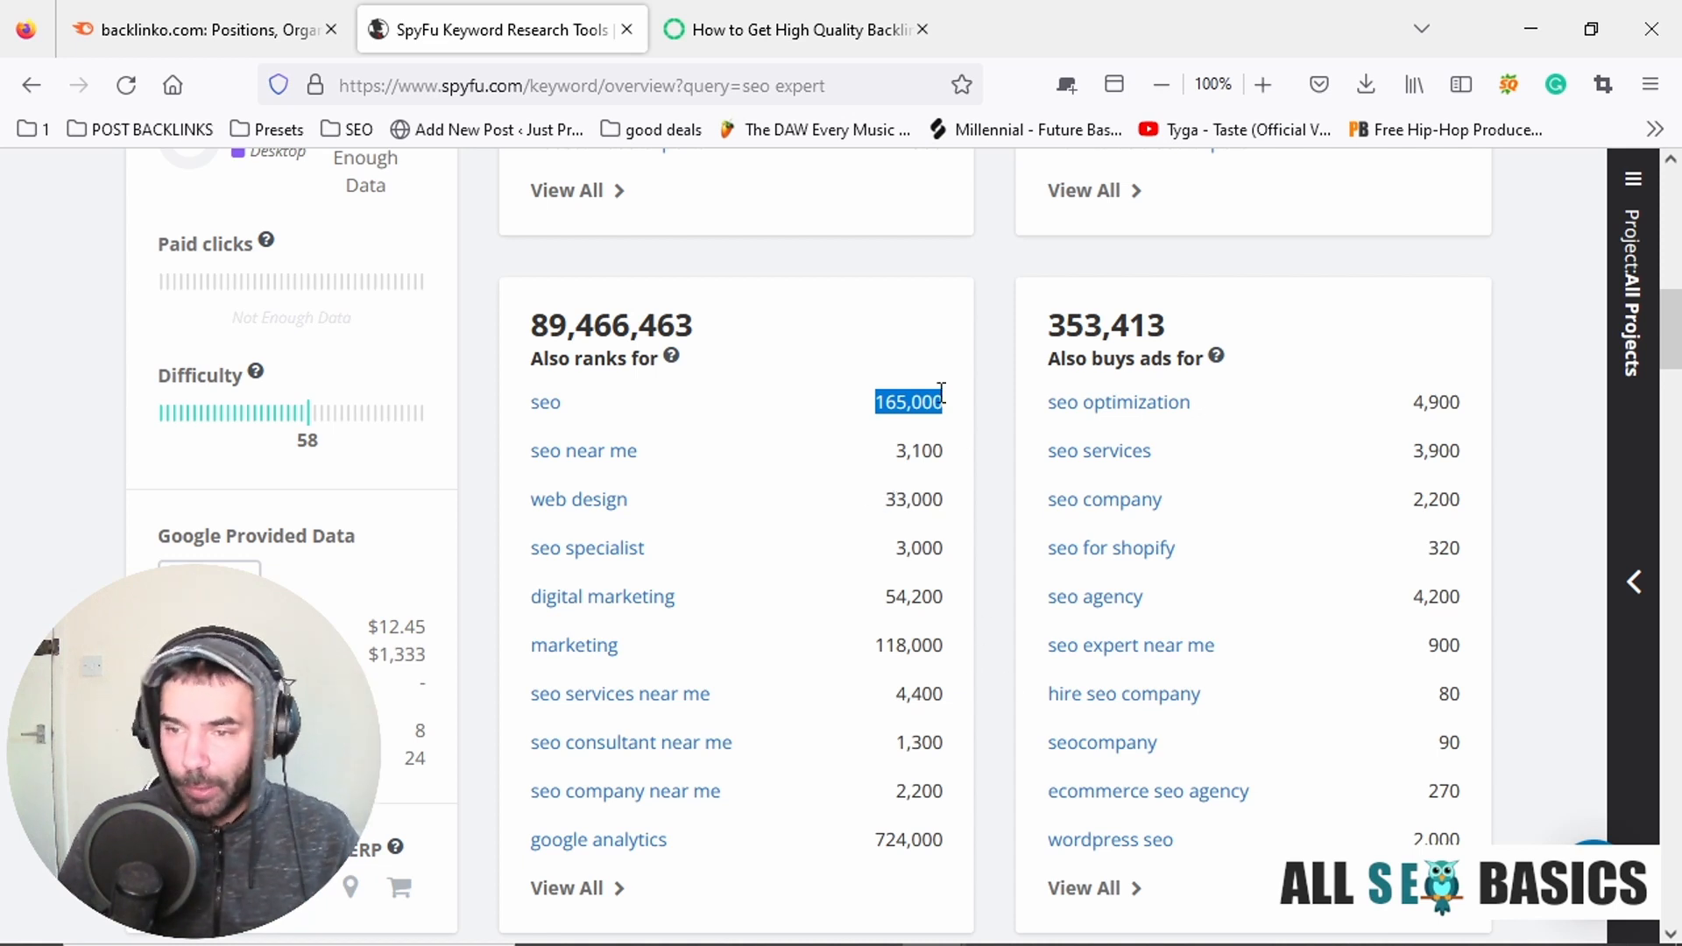
scroll(939, 394, down, 3)
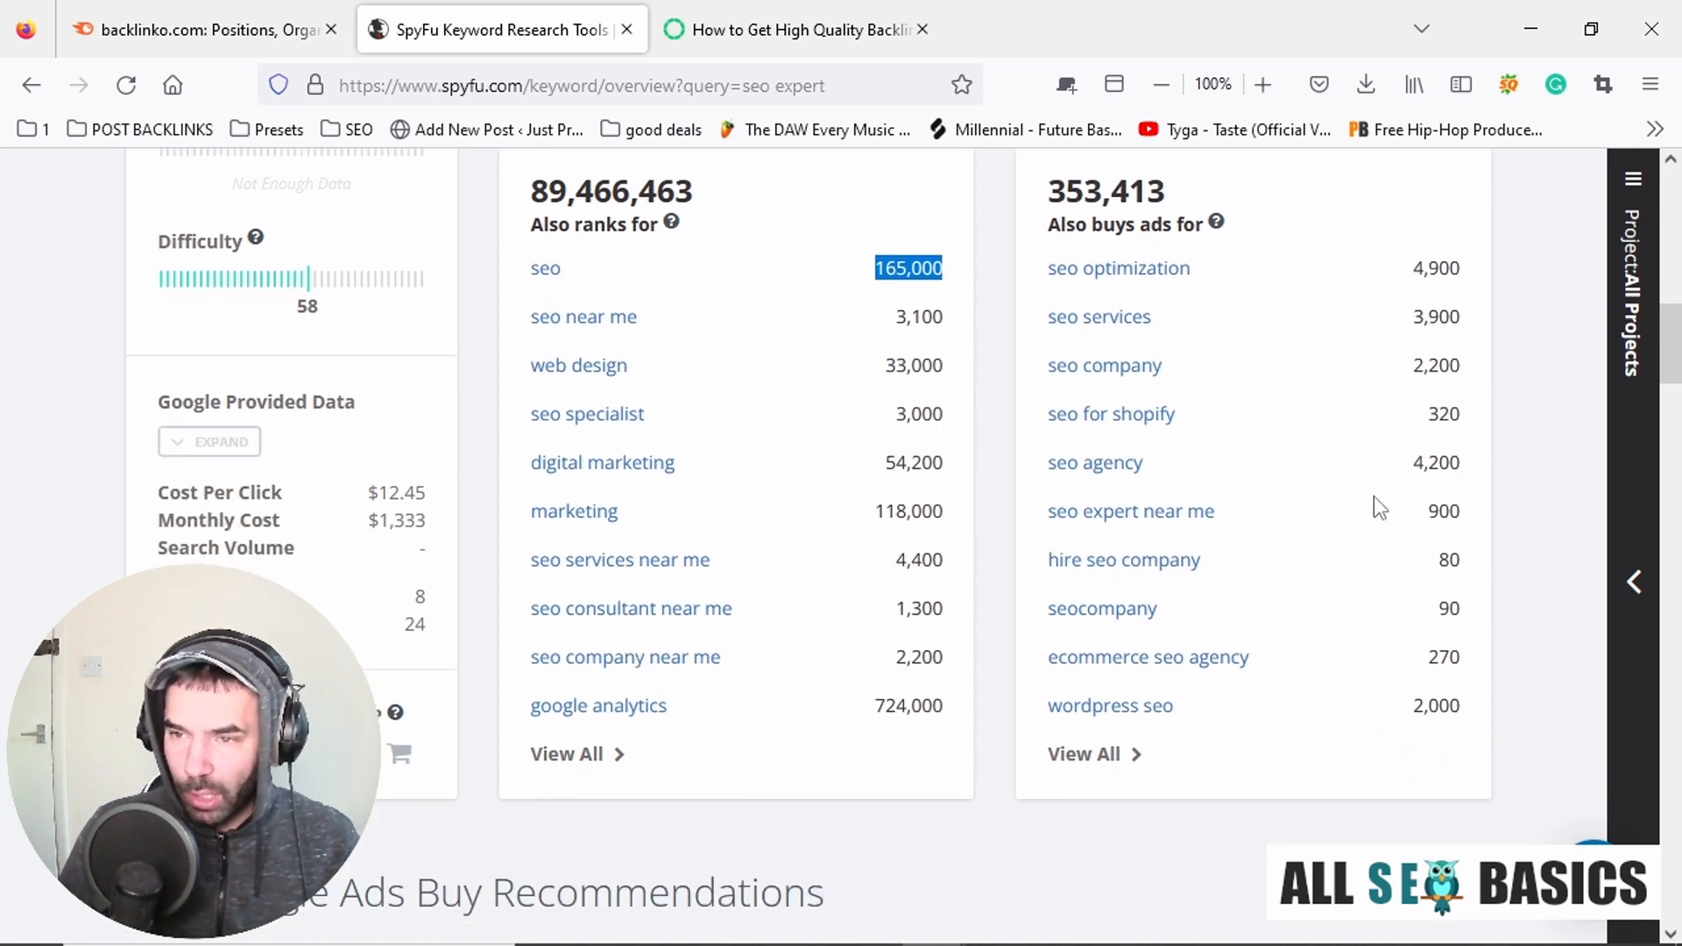
Copy "seo near me" from the "Also ranks for" keywords and search for it in SpyFu.
drag(524, 315, 639, 340)
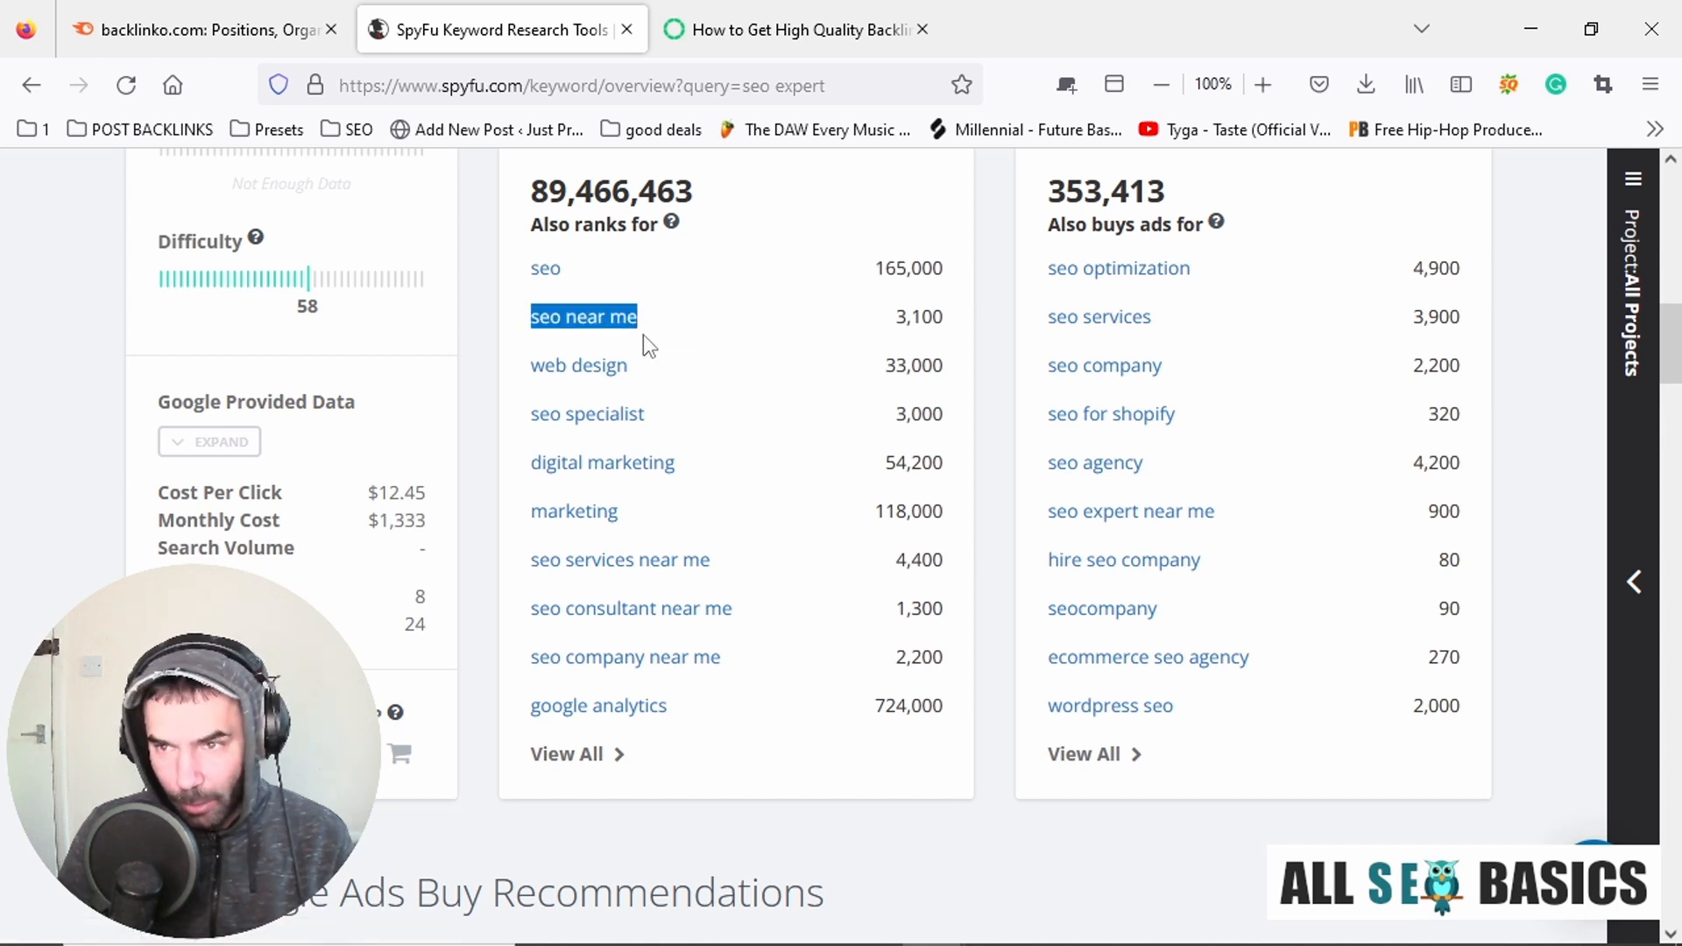
click(775, 5)
click(569, 29)
scroll(670, 286, up, 4)
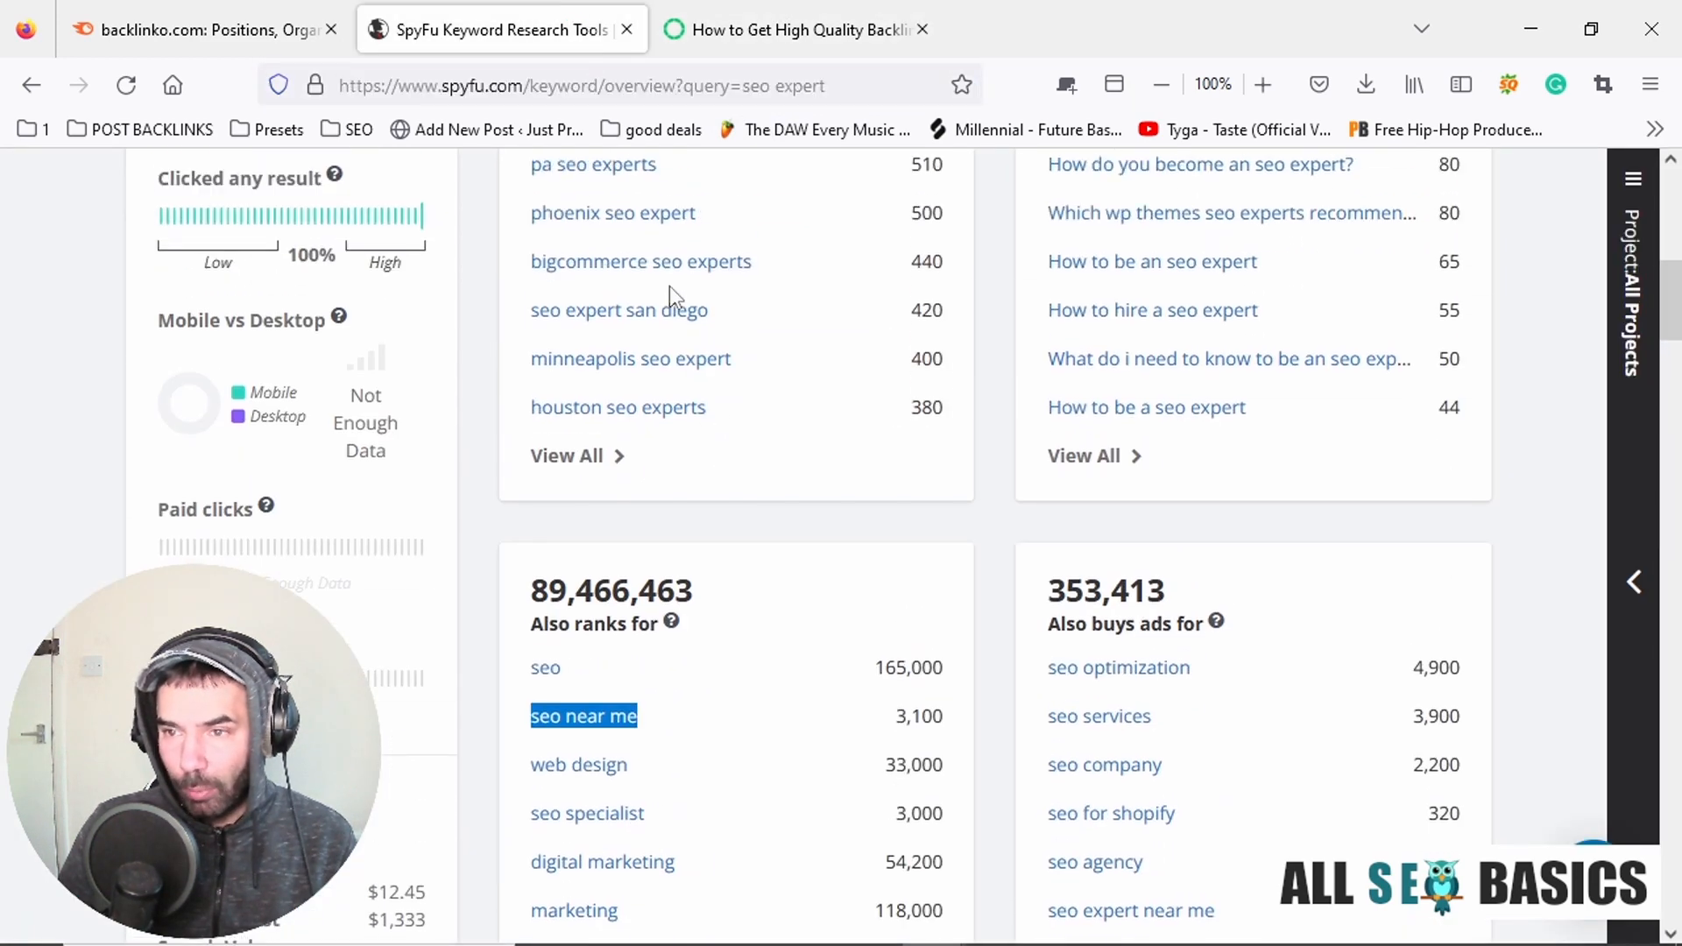
scroll(669, 285, up, 8)
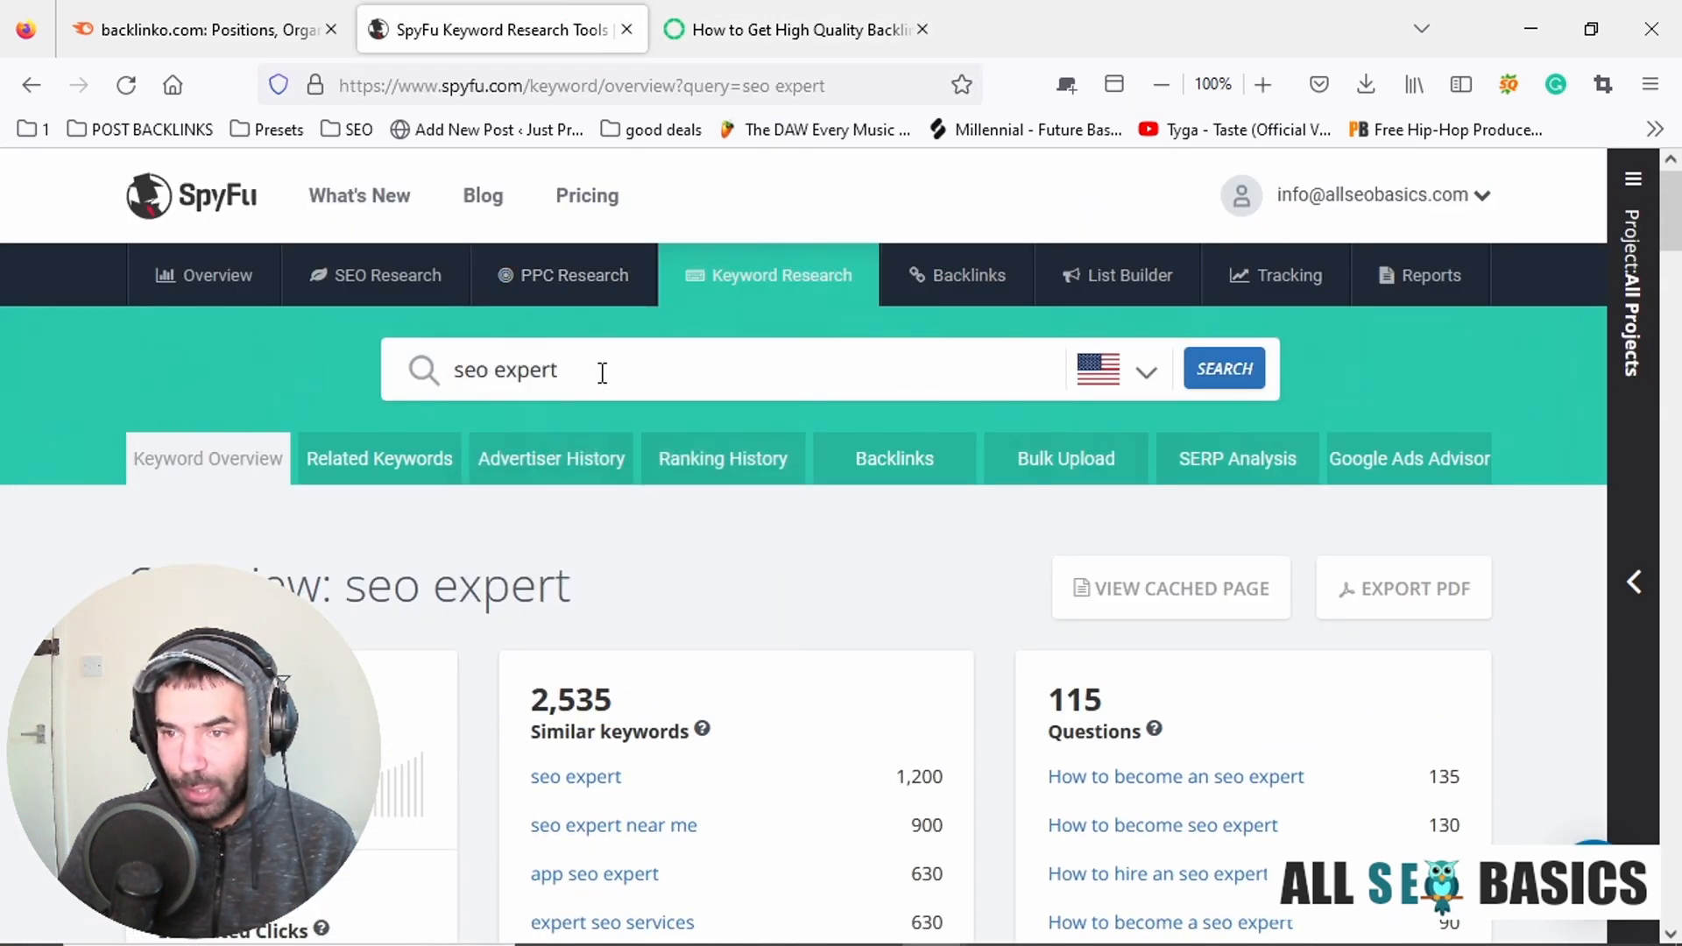
triple_click(603, 372)
text(seo near me)
click(1224, 368)
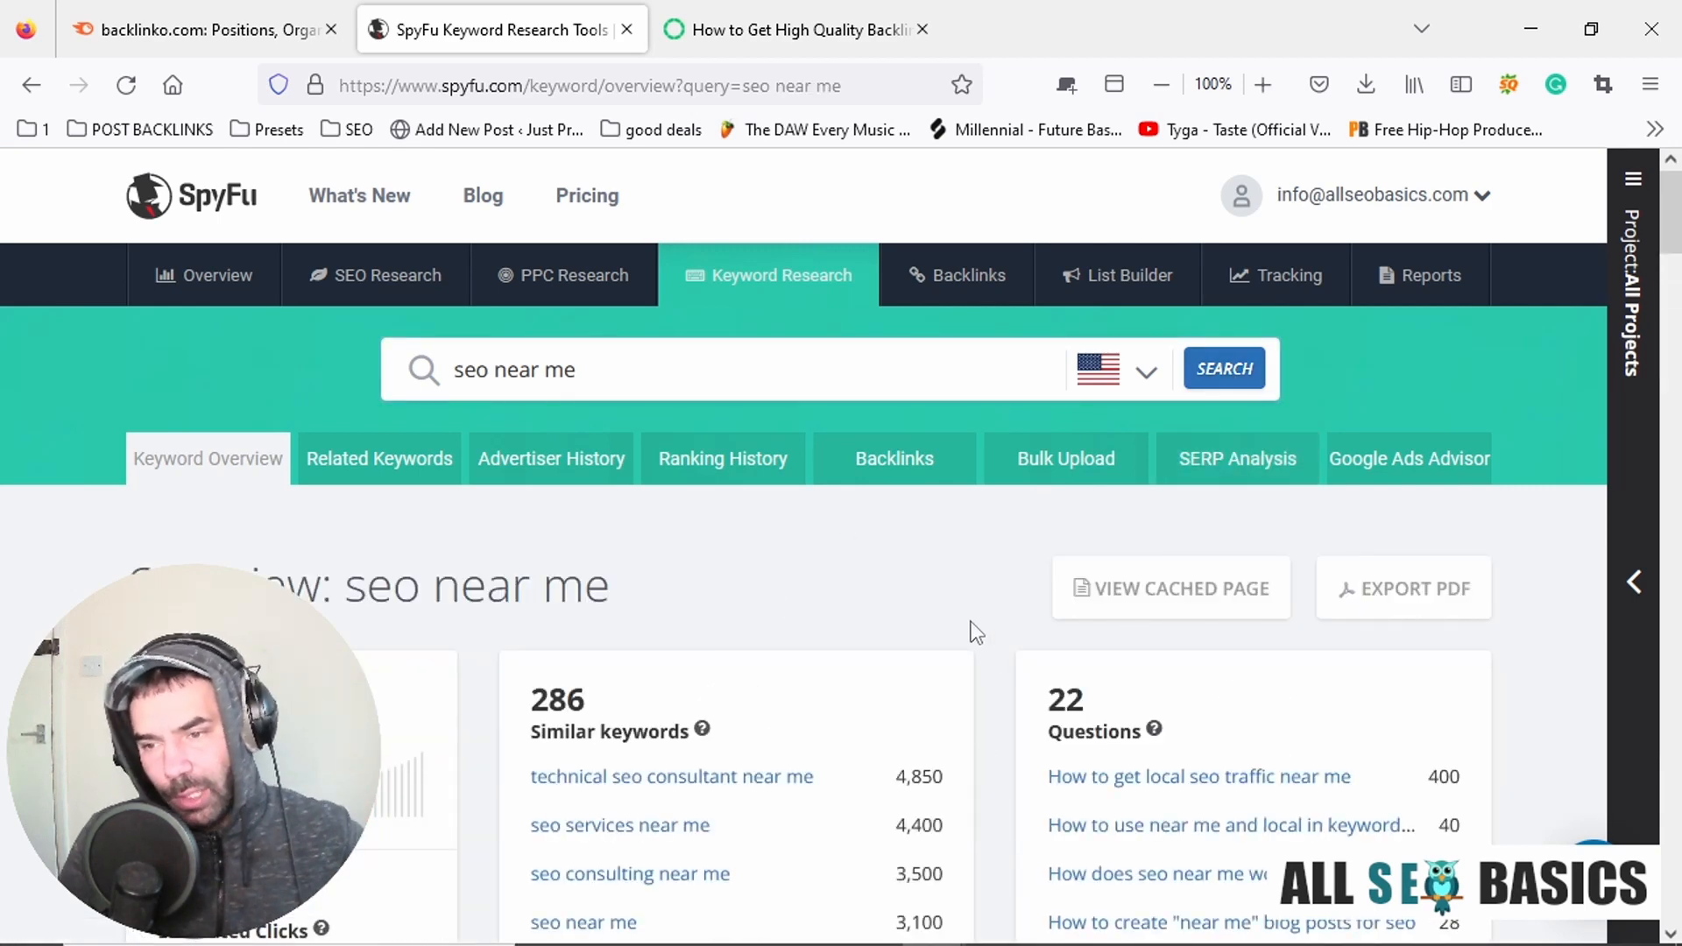
Copy the similar keyword "technical seo consultant near me" to the end of the Notepad topics list with the volume 4.5K.
scroll(970, 621, down, 2)
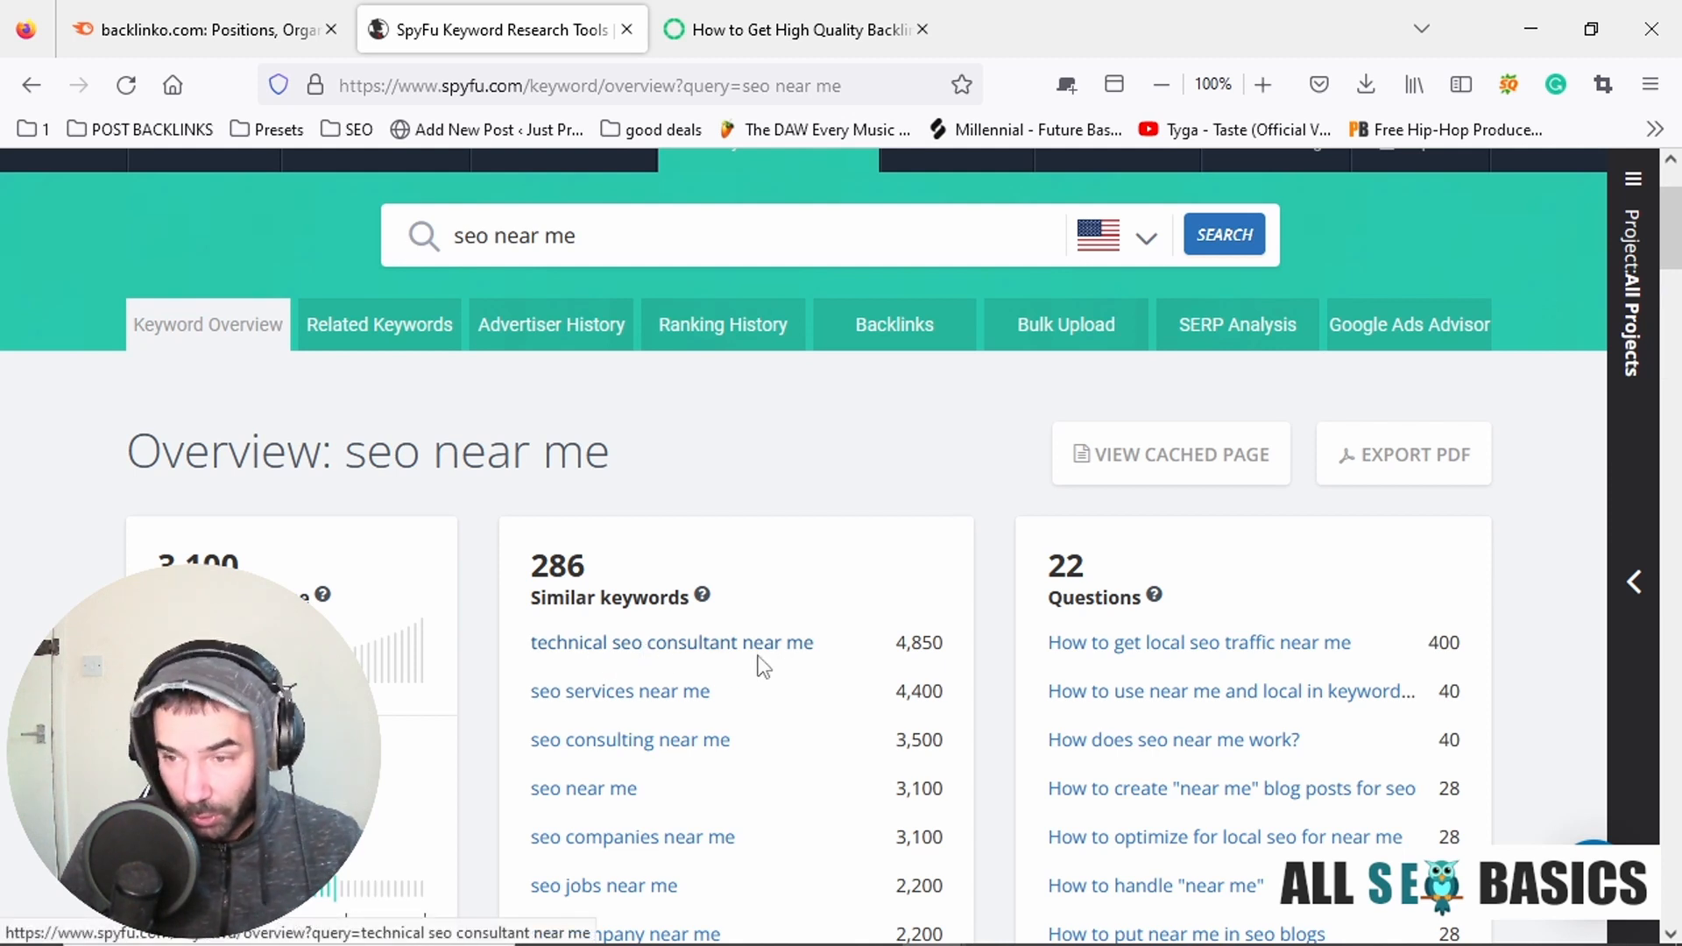
drag(529, 643, 815, 666)
key(ctrl+c)
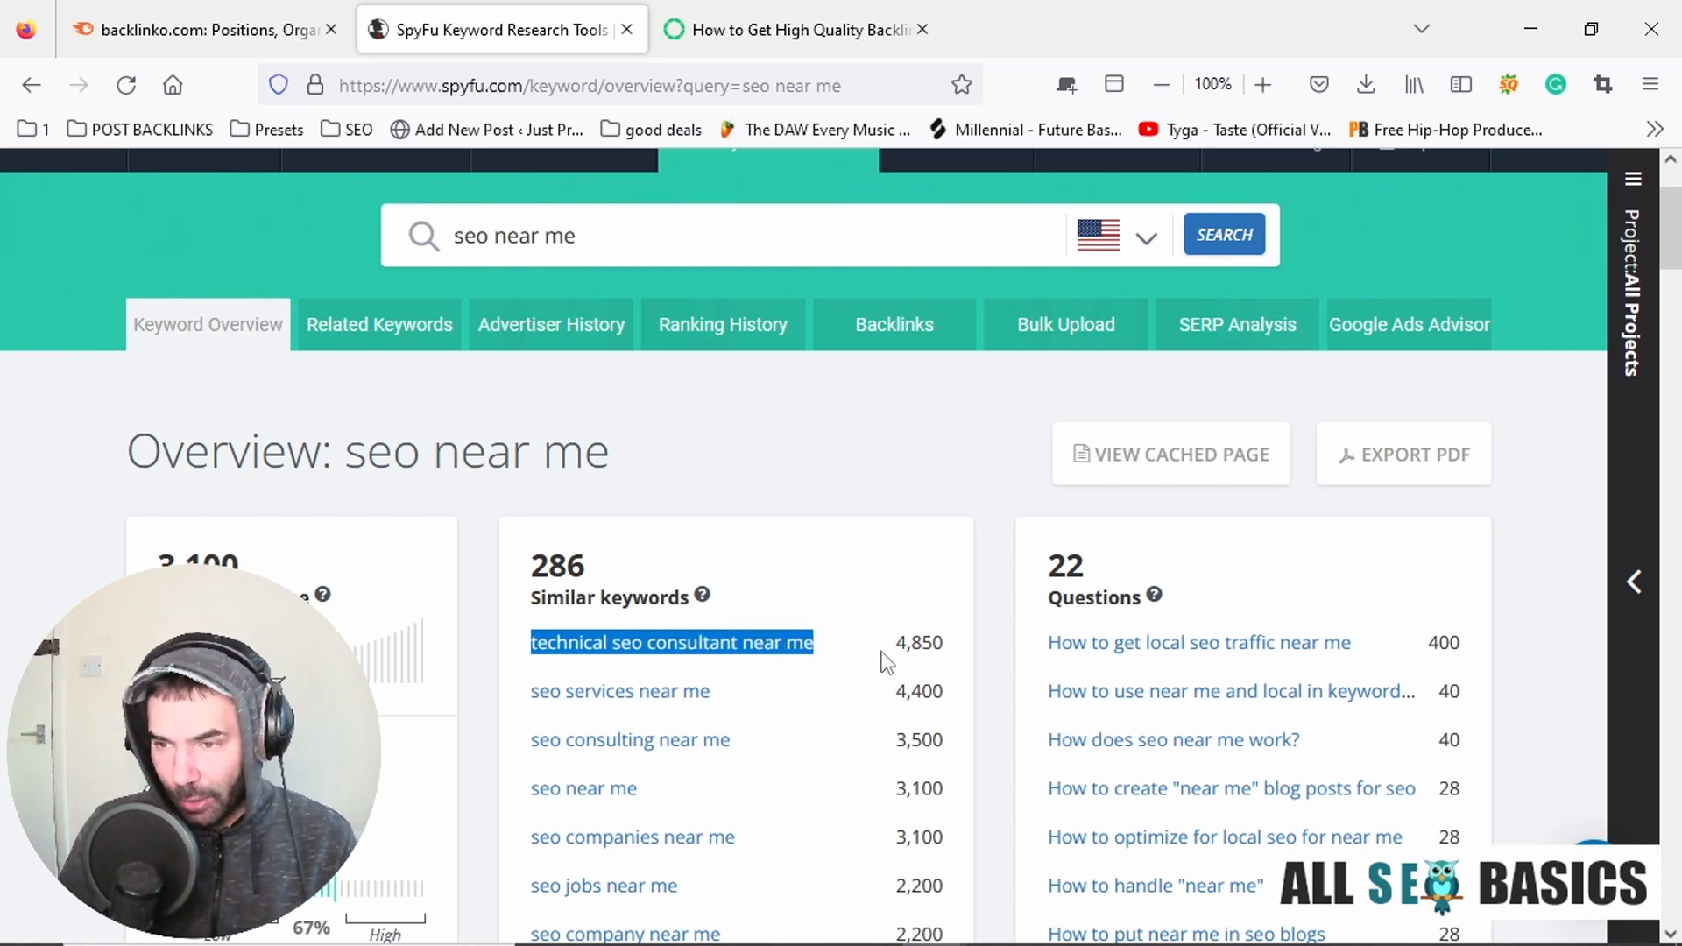
key(alt+Tab)
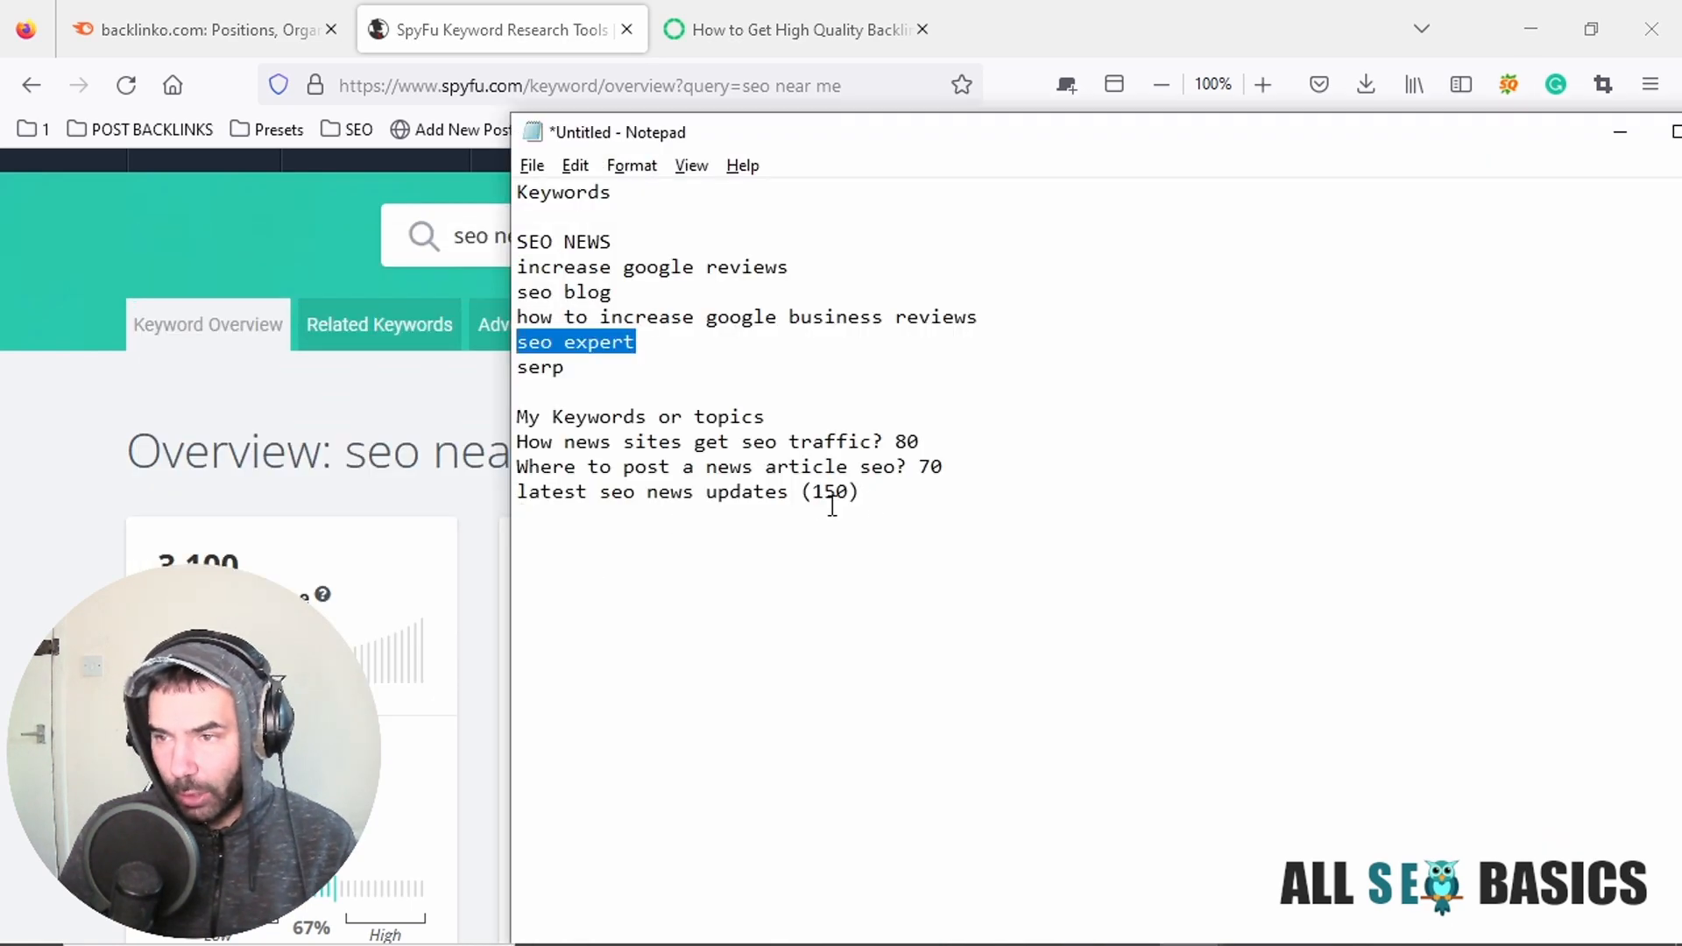
click(893, 497)
key(Return)
key(ctrl+v)
key(alt+Tab)
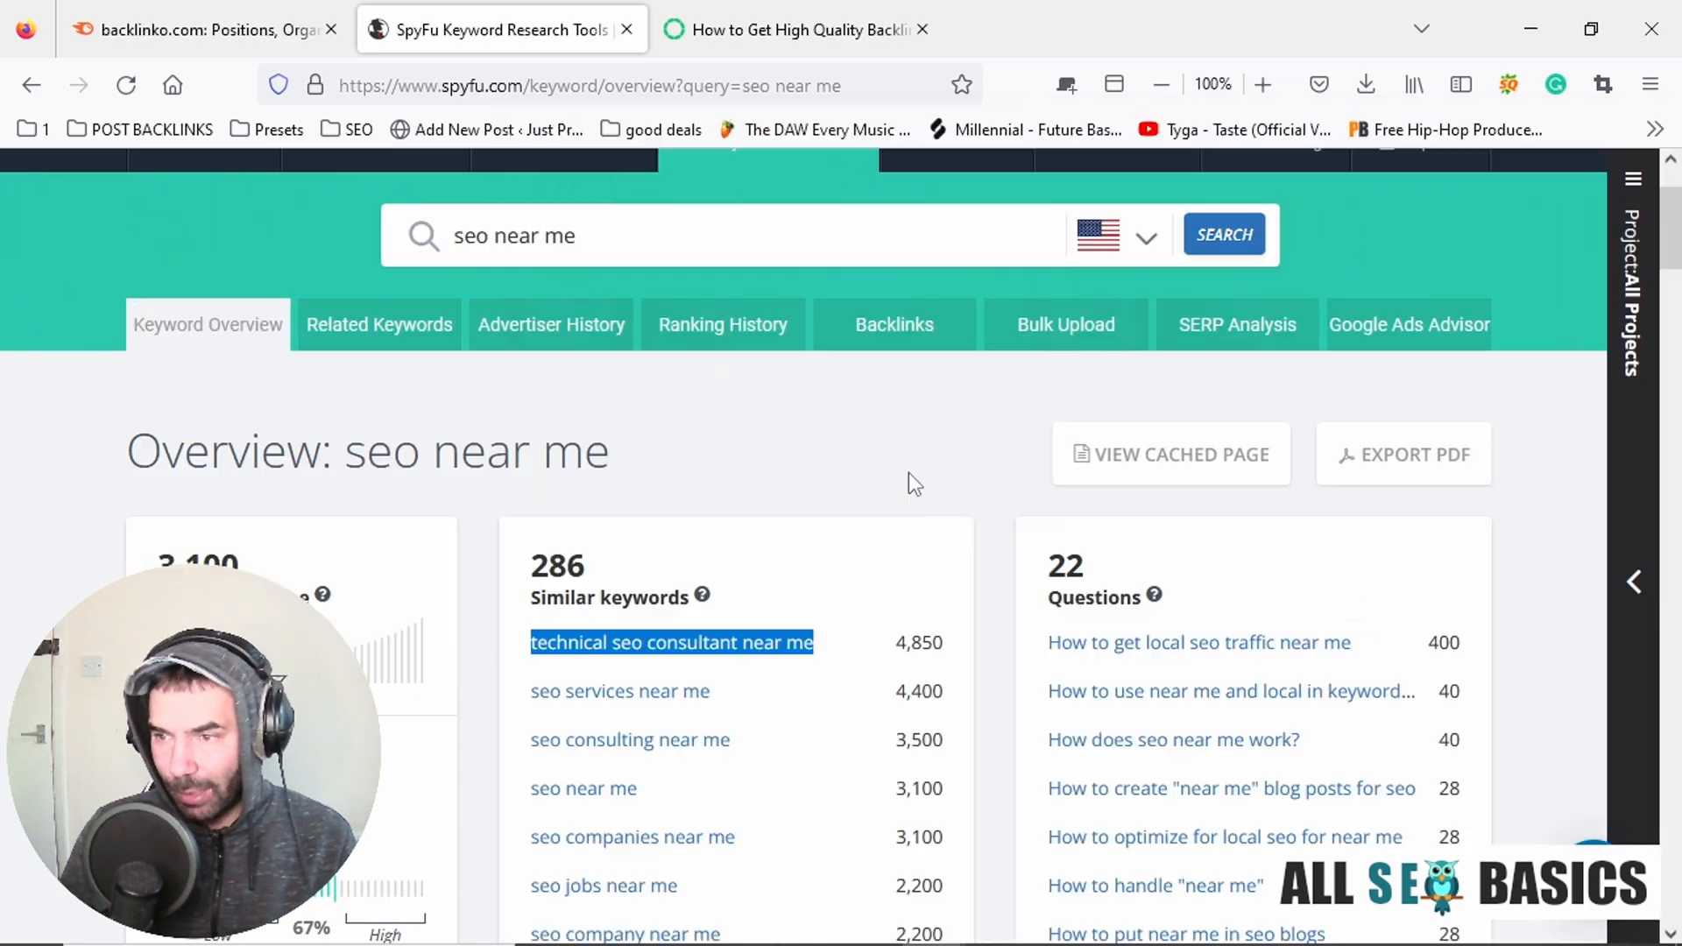
key(alt+Tab)
text(4)
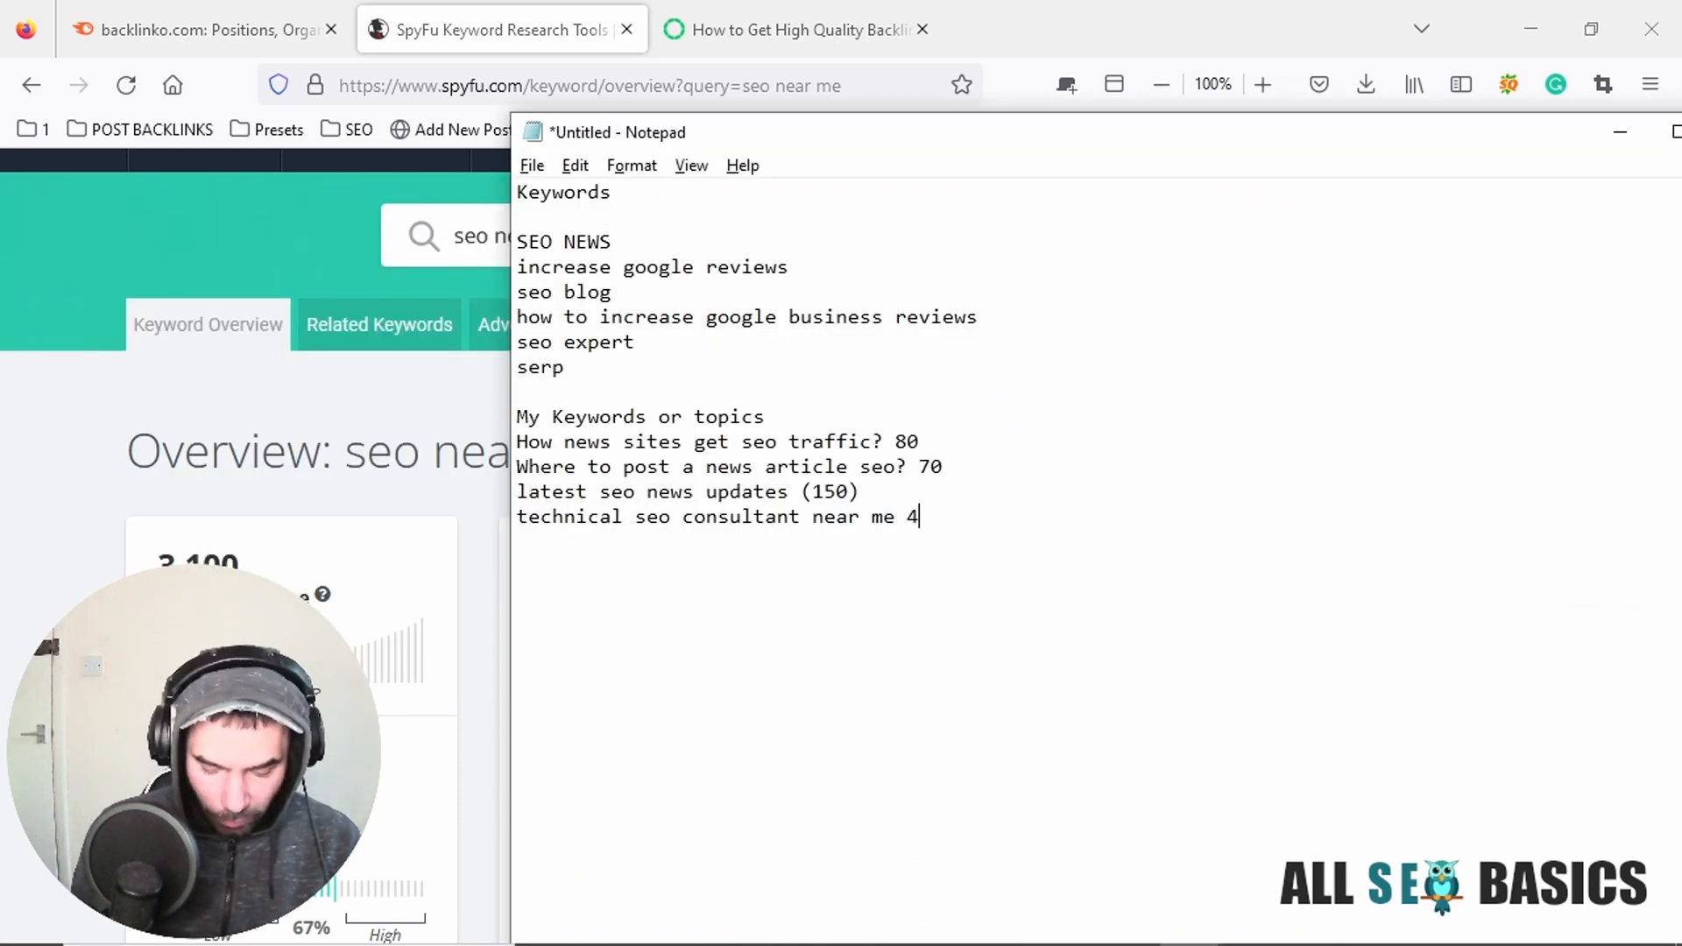
text(.5K)
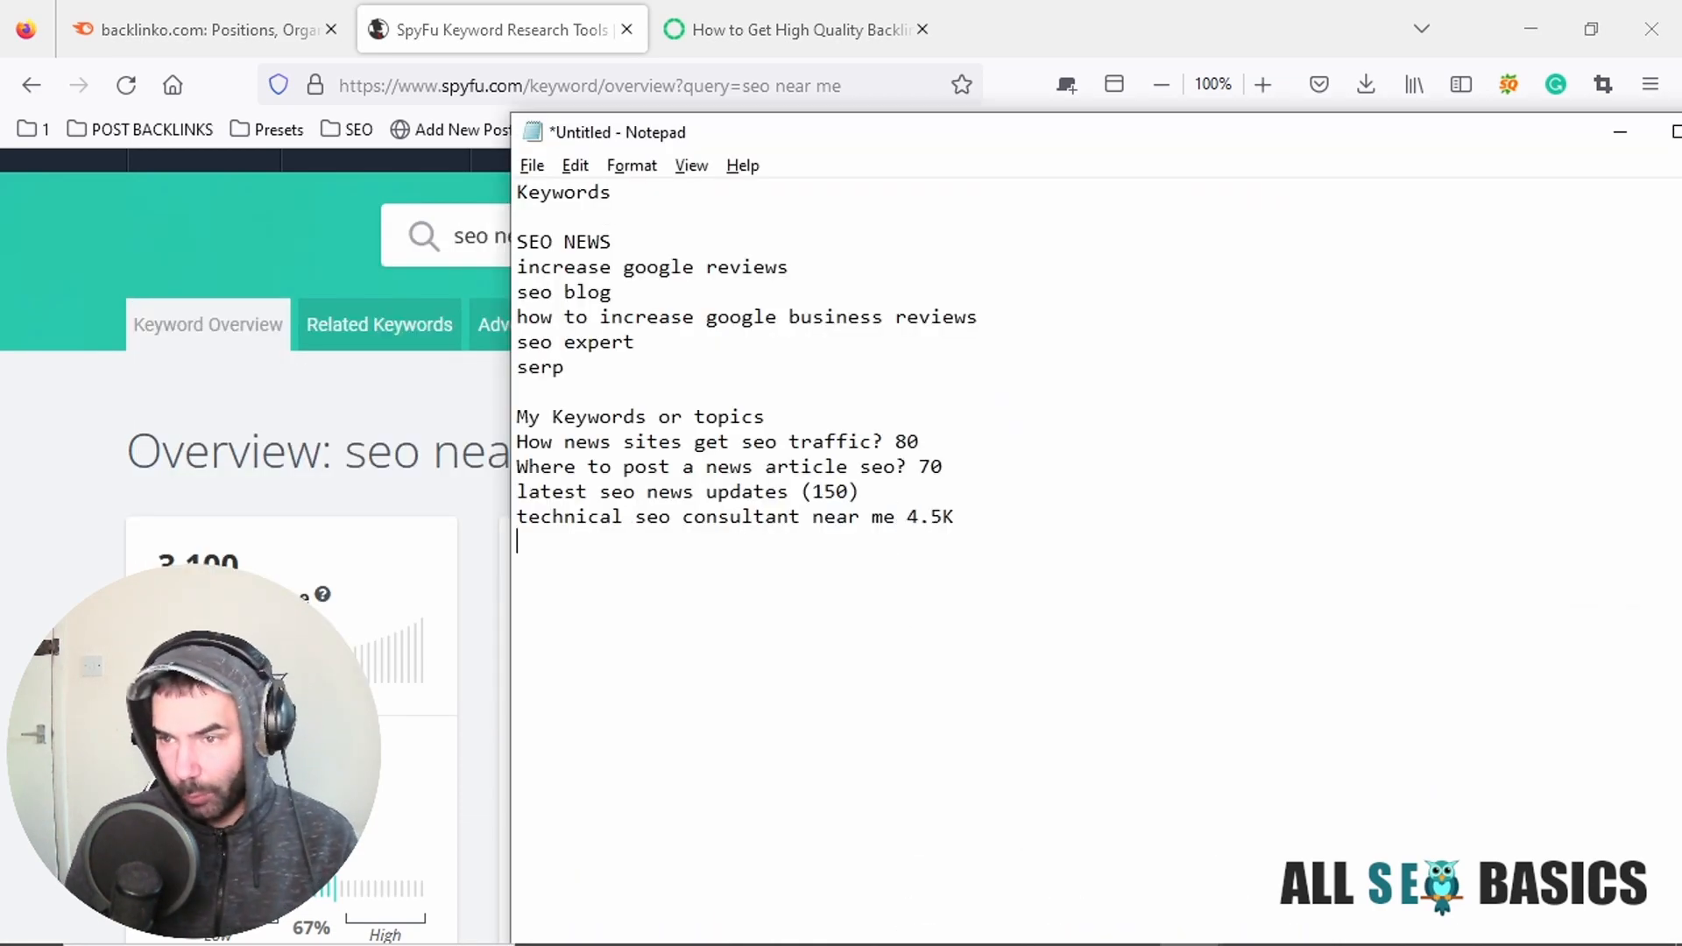
Copy the SpyFu question "How to get local seo traffic near me" into the Notepad topics list with the volume (400).
key(alt+Tab)
scroll(800, 532, down, 3)
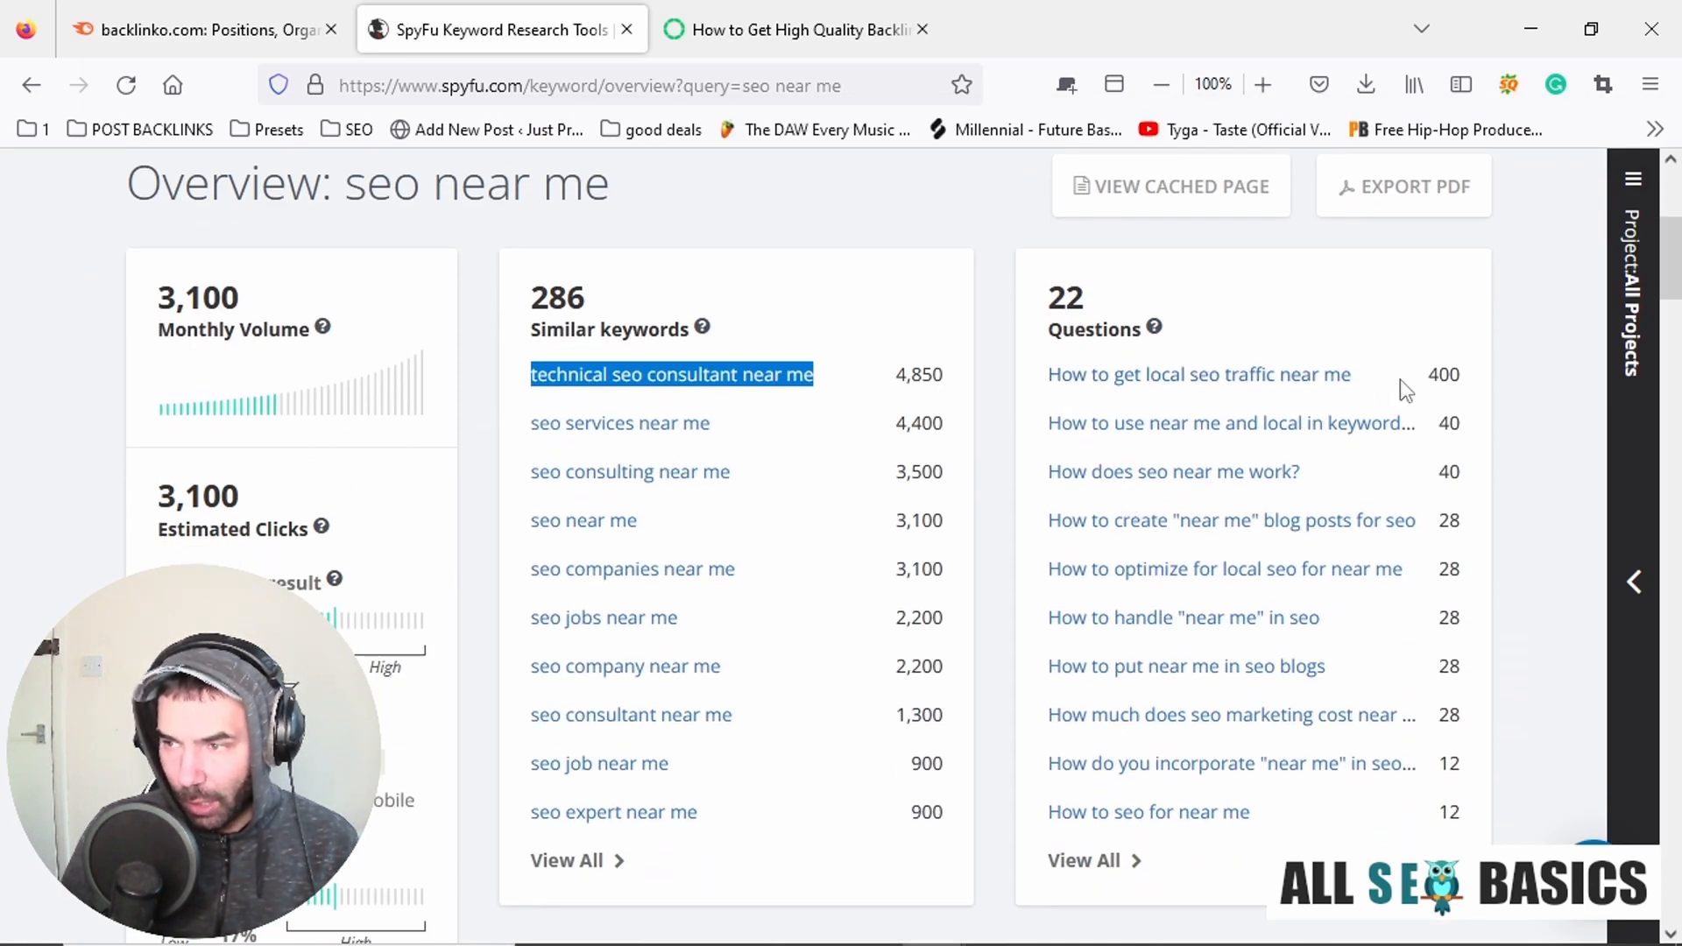
drag(1040, 375, 1354, 385)
key(ctrl+c)
key(alt+Tab)
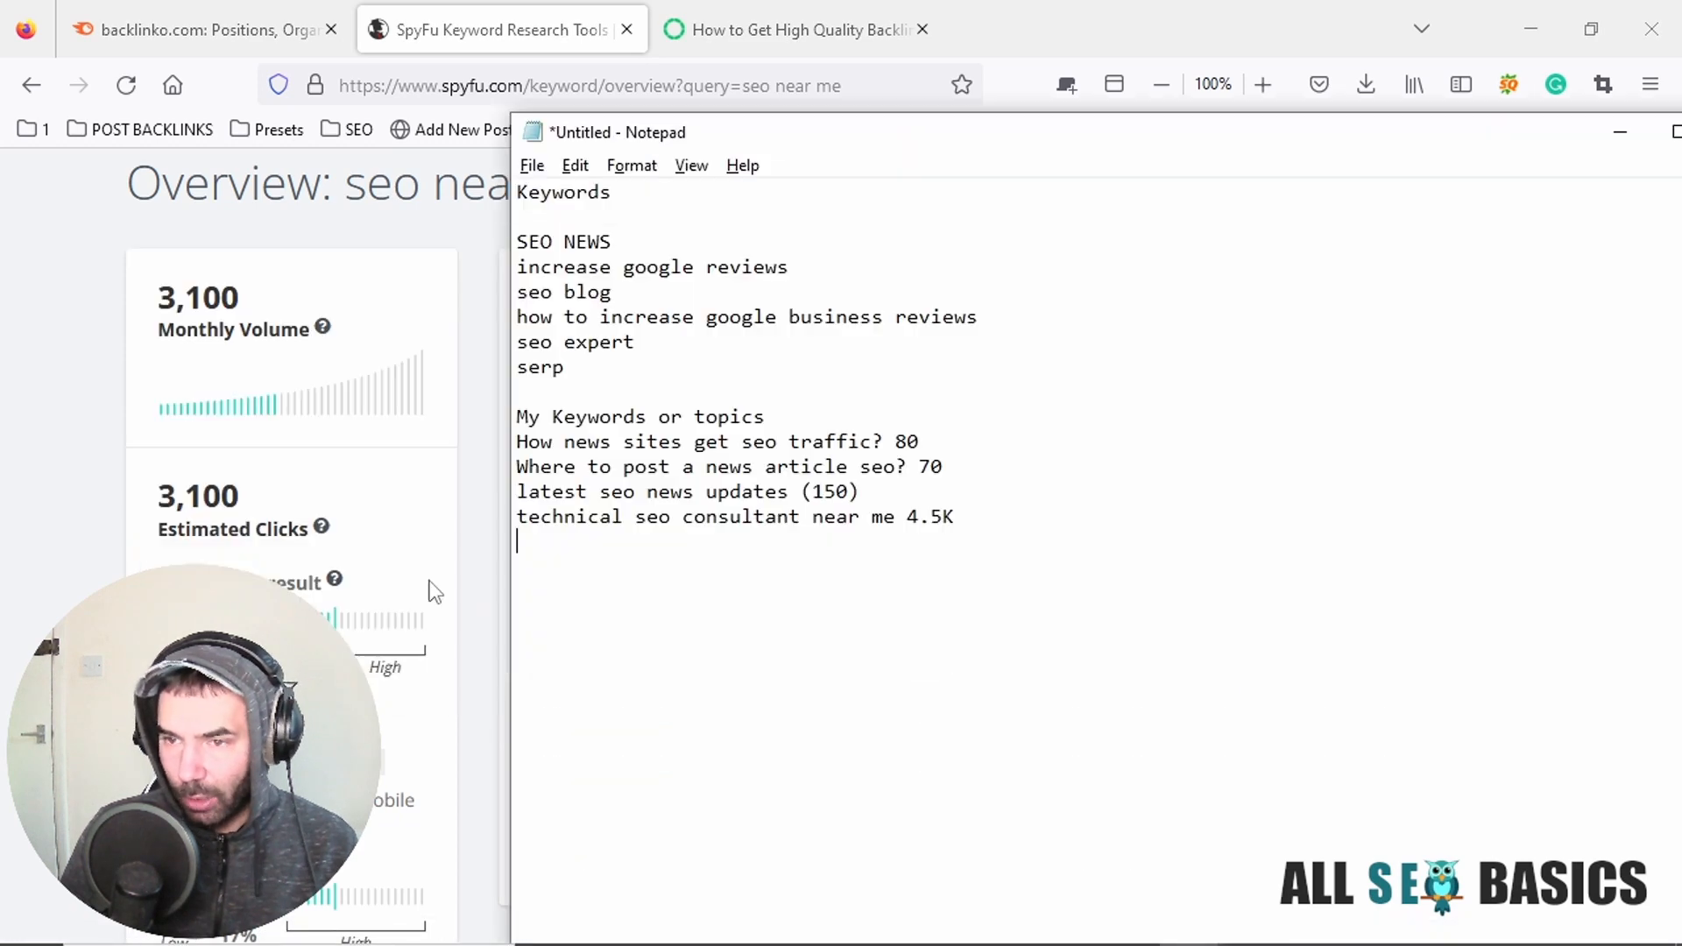
key(ctrl+v)
text(()
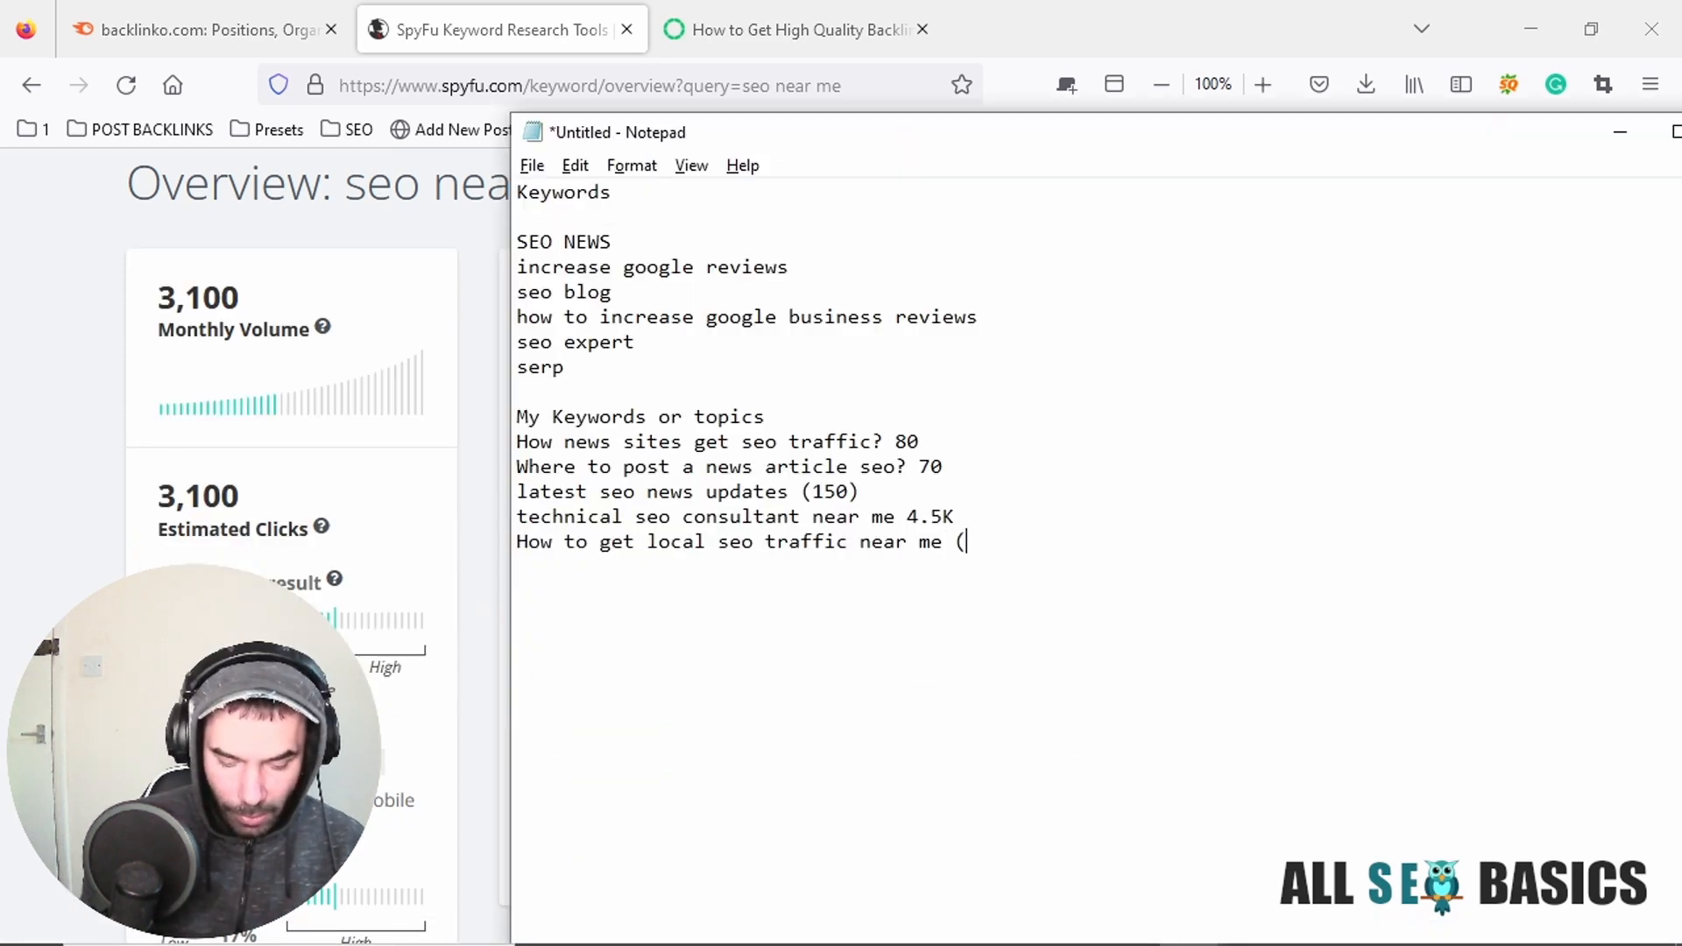
text(400 )
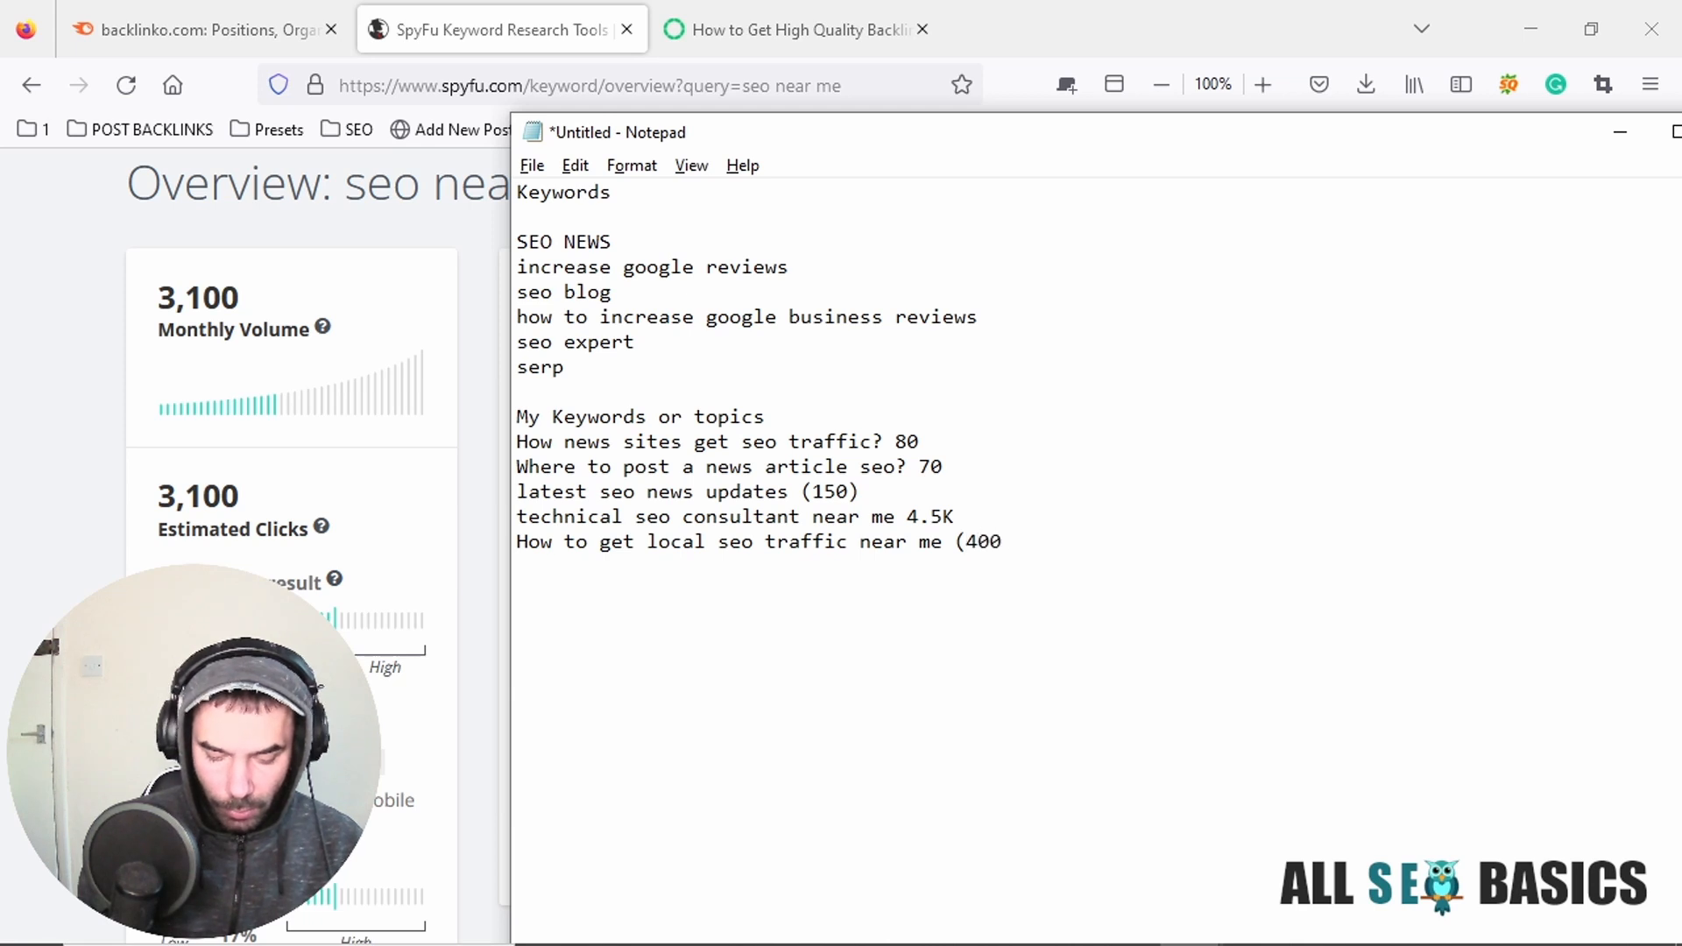
text())
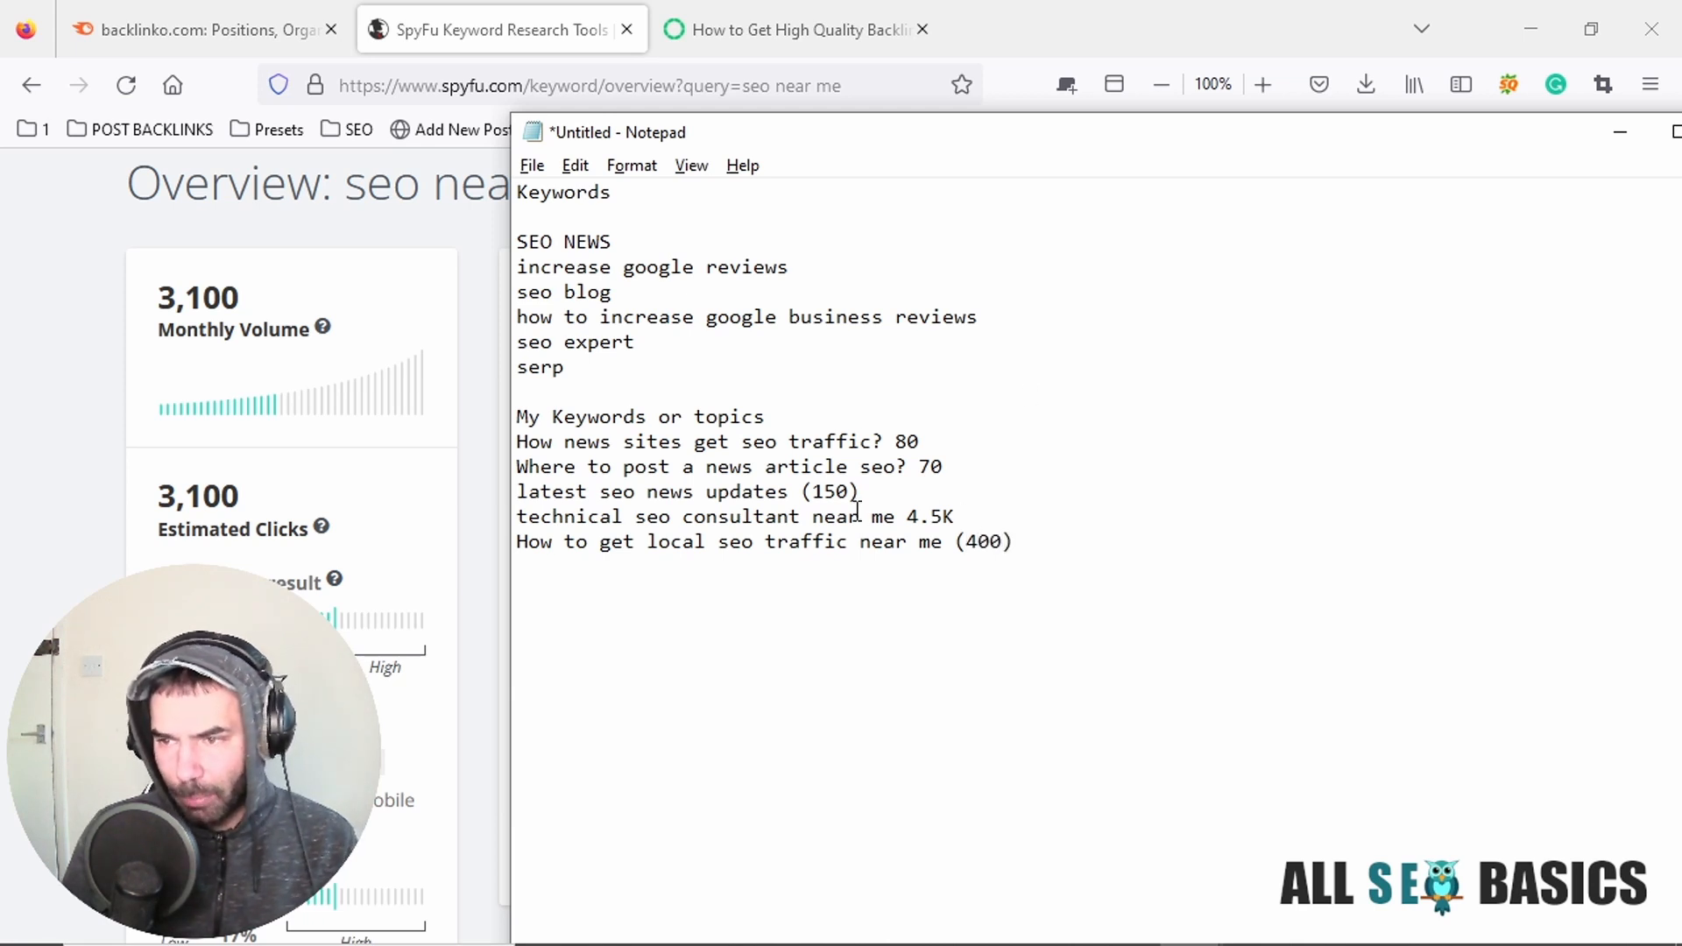
Review the collected Notepad topics and check the remaining similar keywords and questions for "seo near me" in SpyFu.
drag(1059, 552, 526, 438)
click(799, 493)
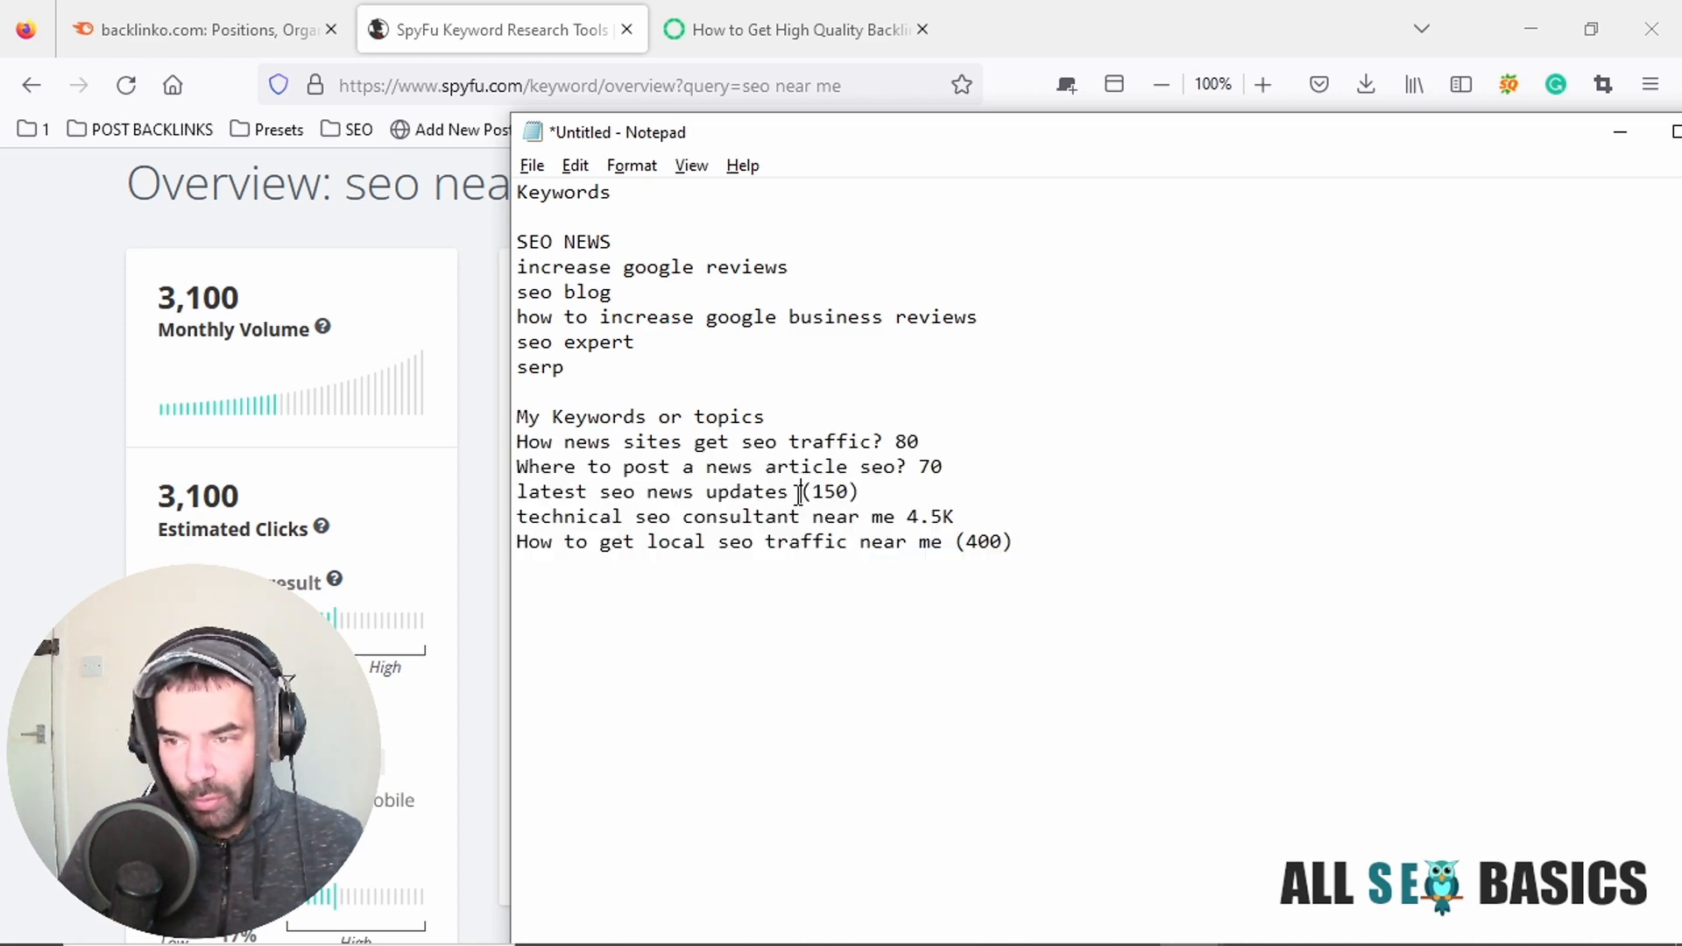
key(alt+Tab)
scroll(767, 594, down, 3)
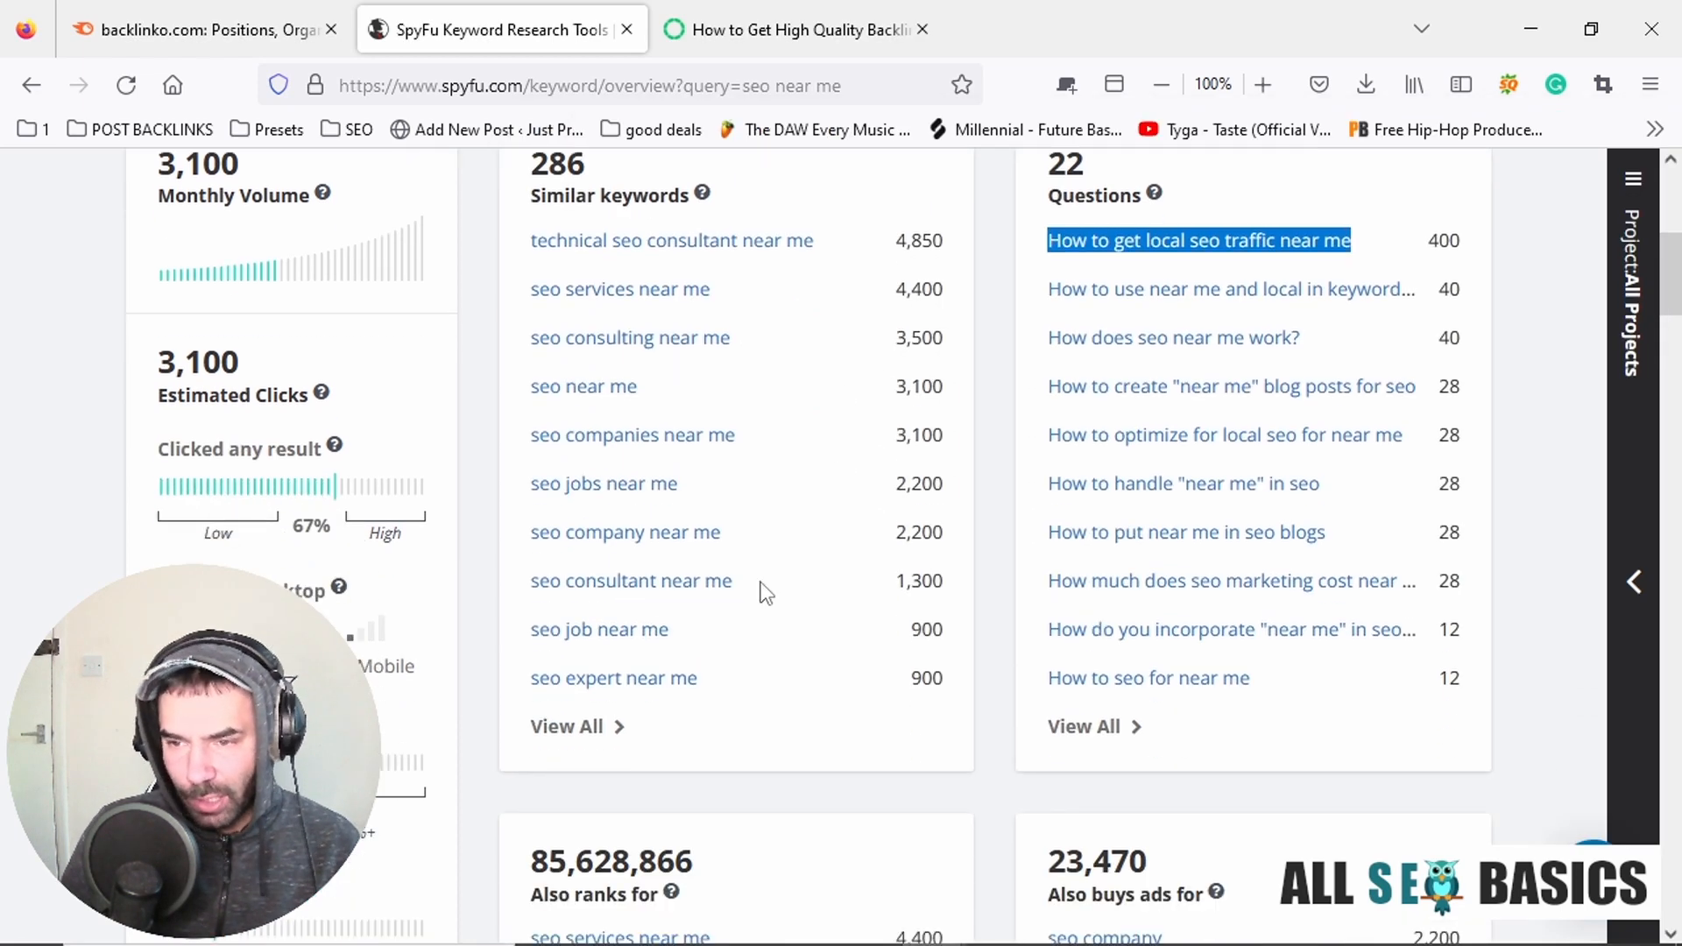
scroll(753, 570, down, 5)
scroll(759, 544, up, 10)
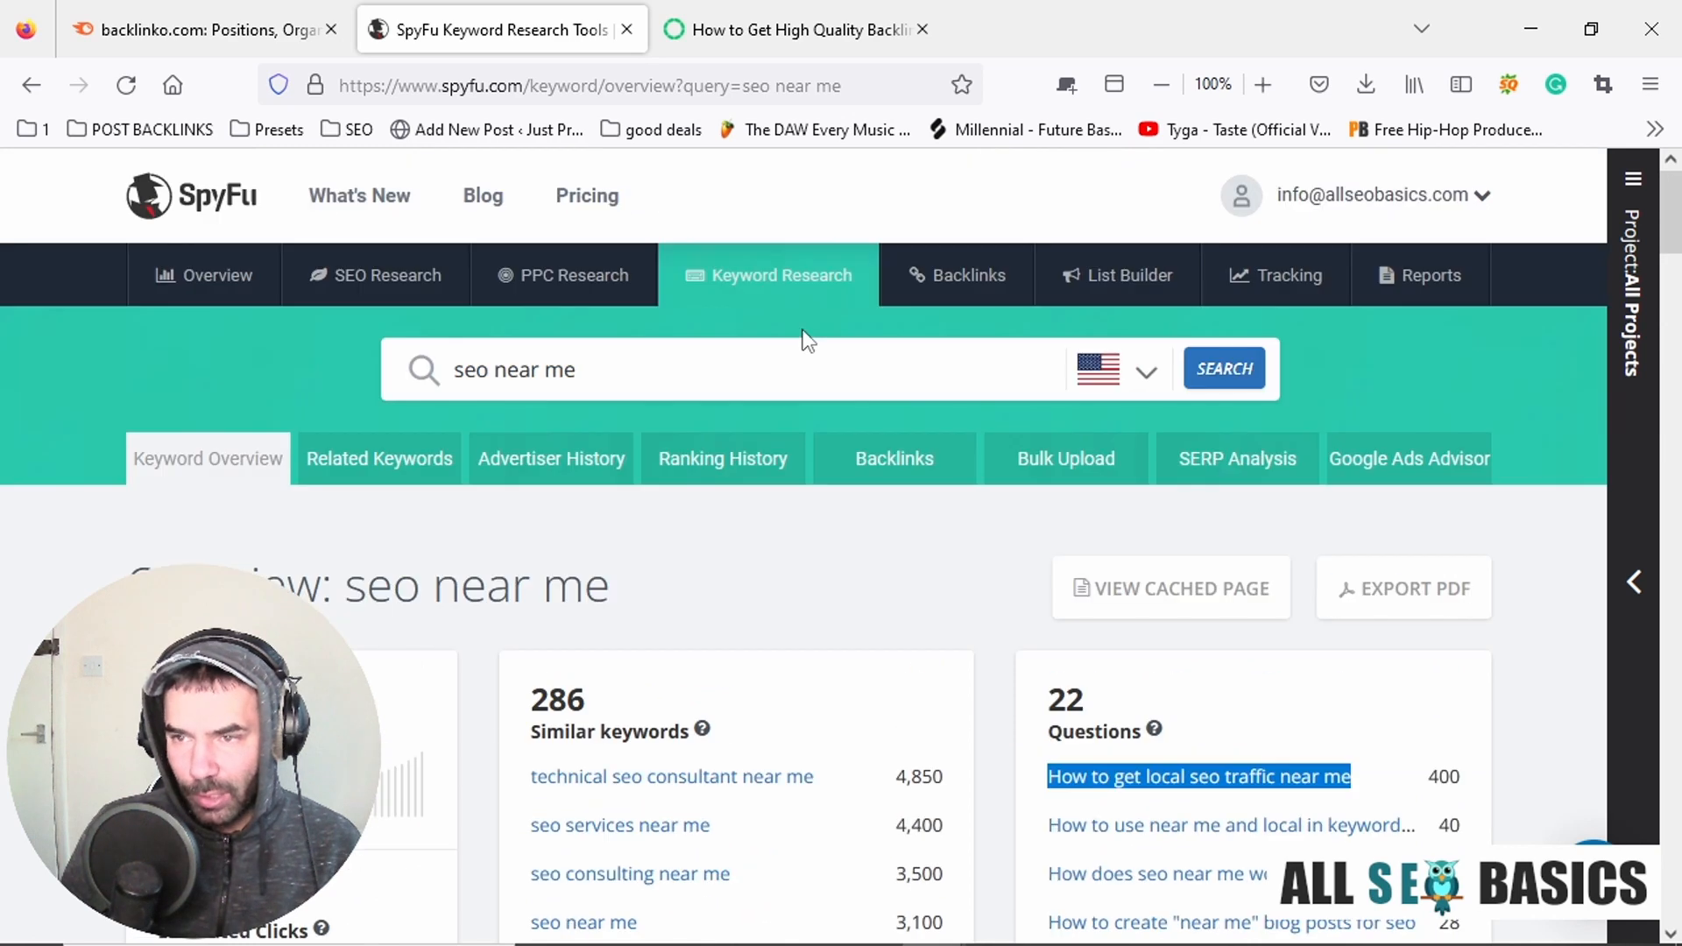
scroll(799, 412, down, 2)
click(527, 698)
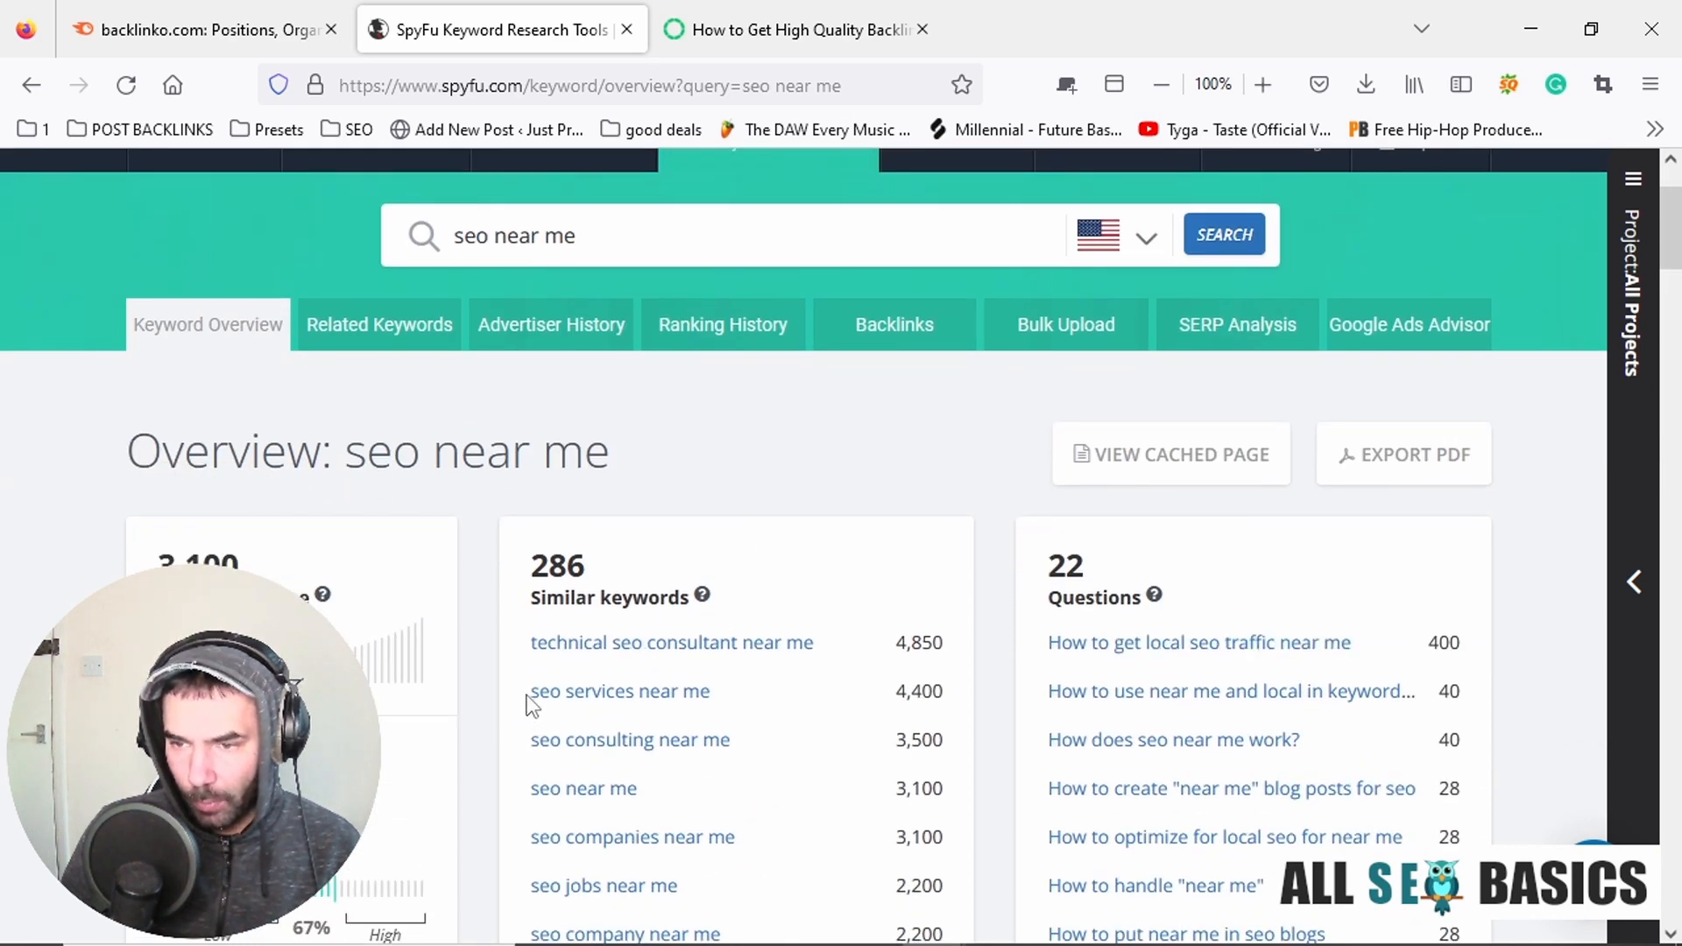
Copy the similar keyword "seo services near me" from SpyFu to the end of the Notepad keyword list with the volume (4000).
drag(529, 701, 719, 714)
key(alt+Tab)
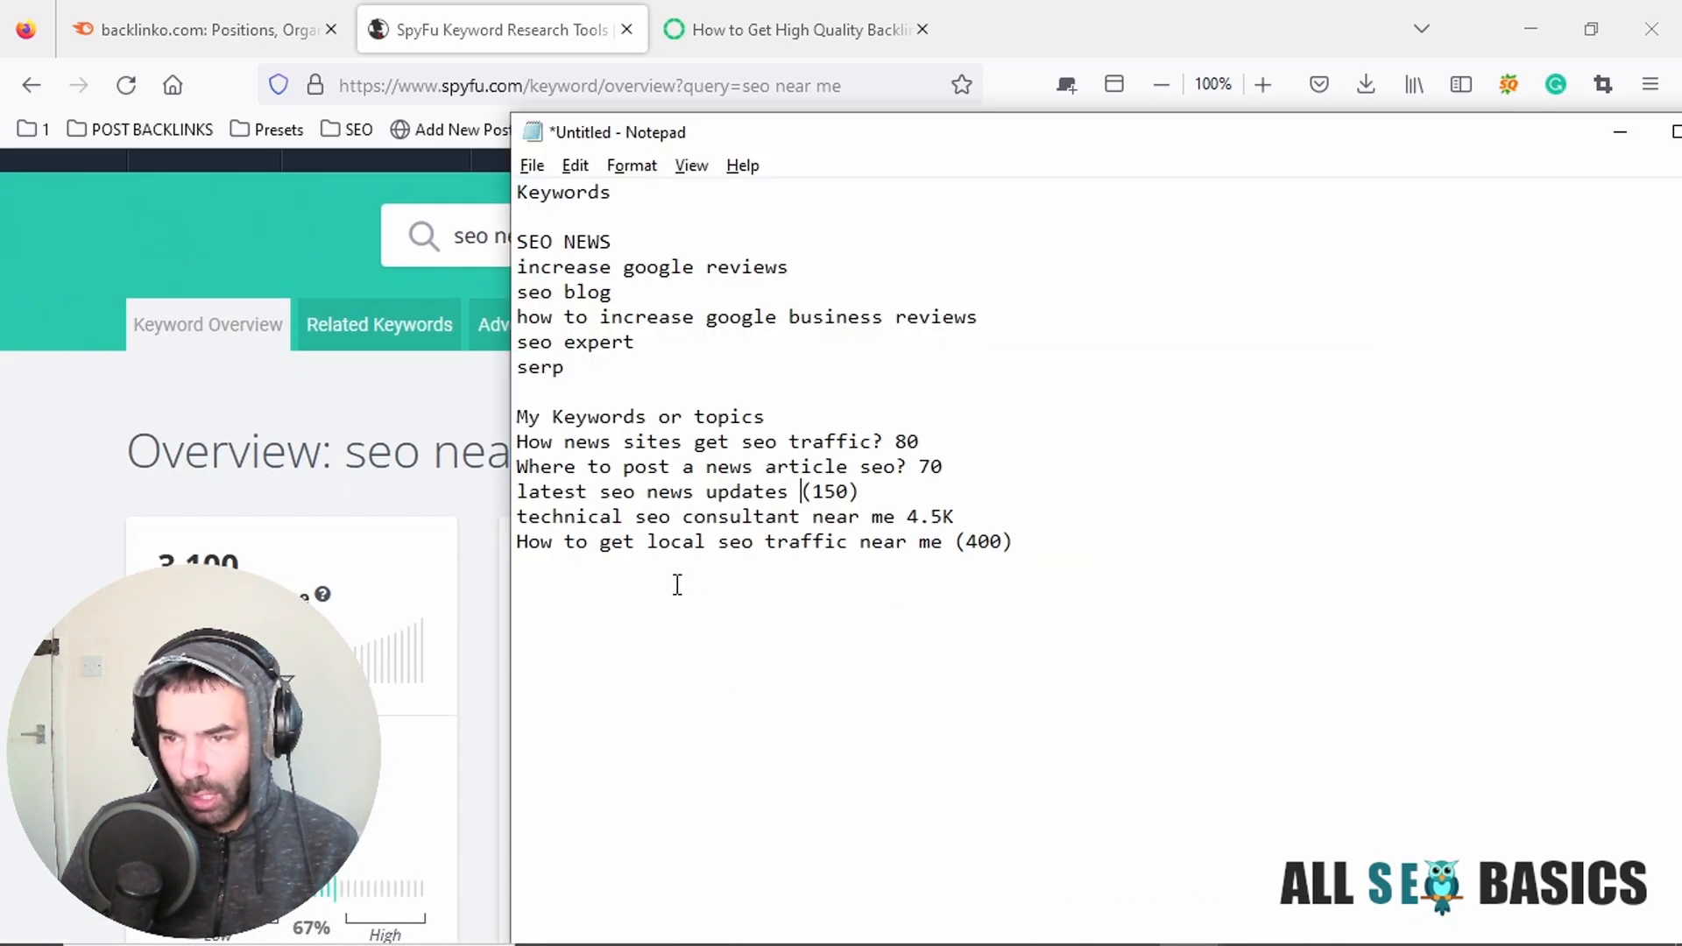
click(673, 585)
click(596, 569)
key(ctrl+v)
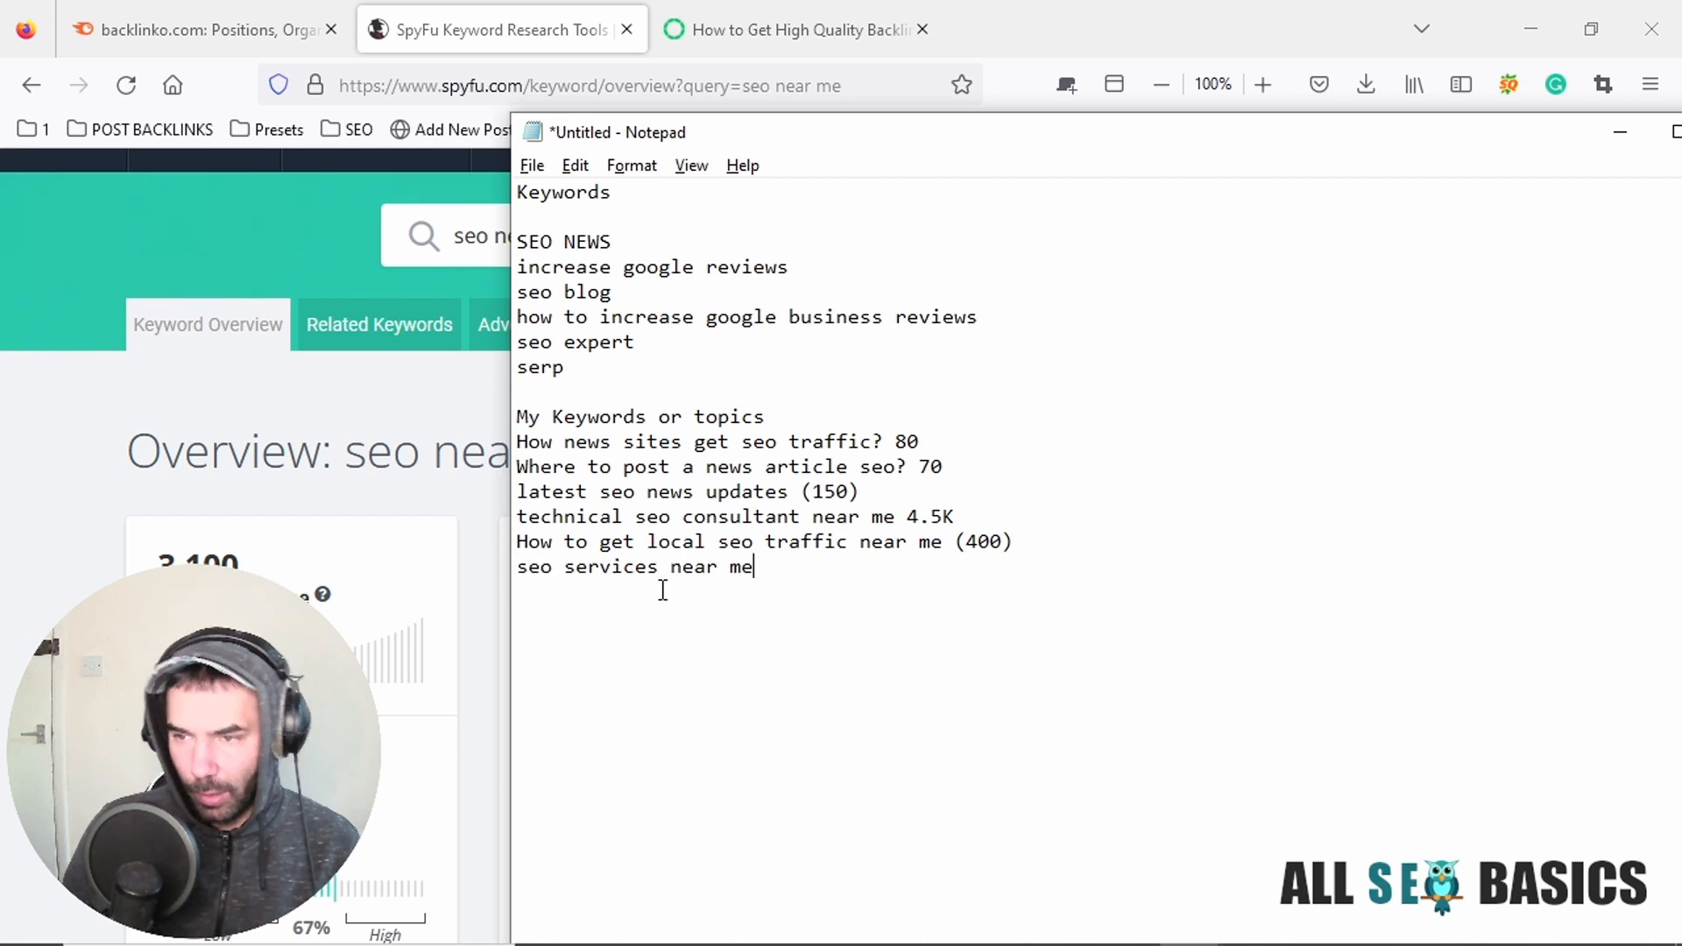
text((4))
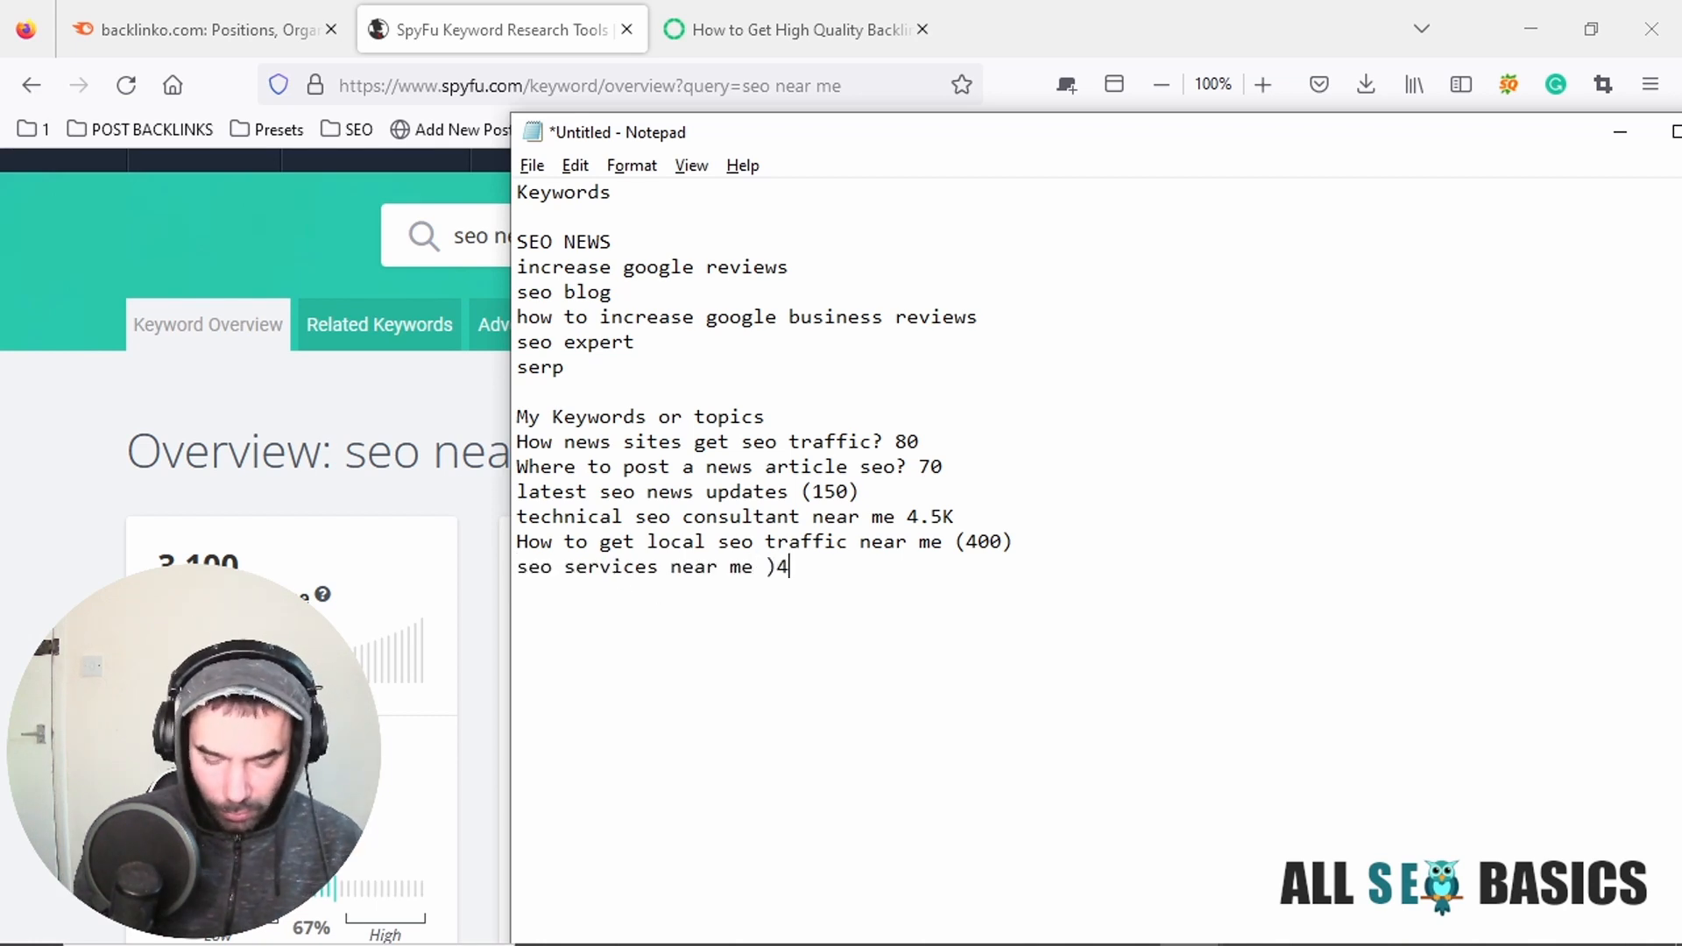
key(BackSpace)
key(BackSpace)
text((4))
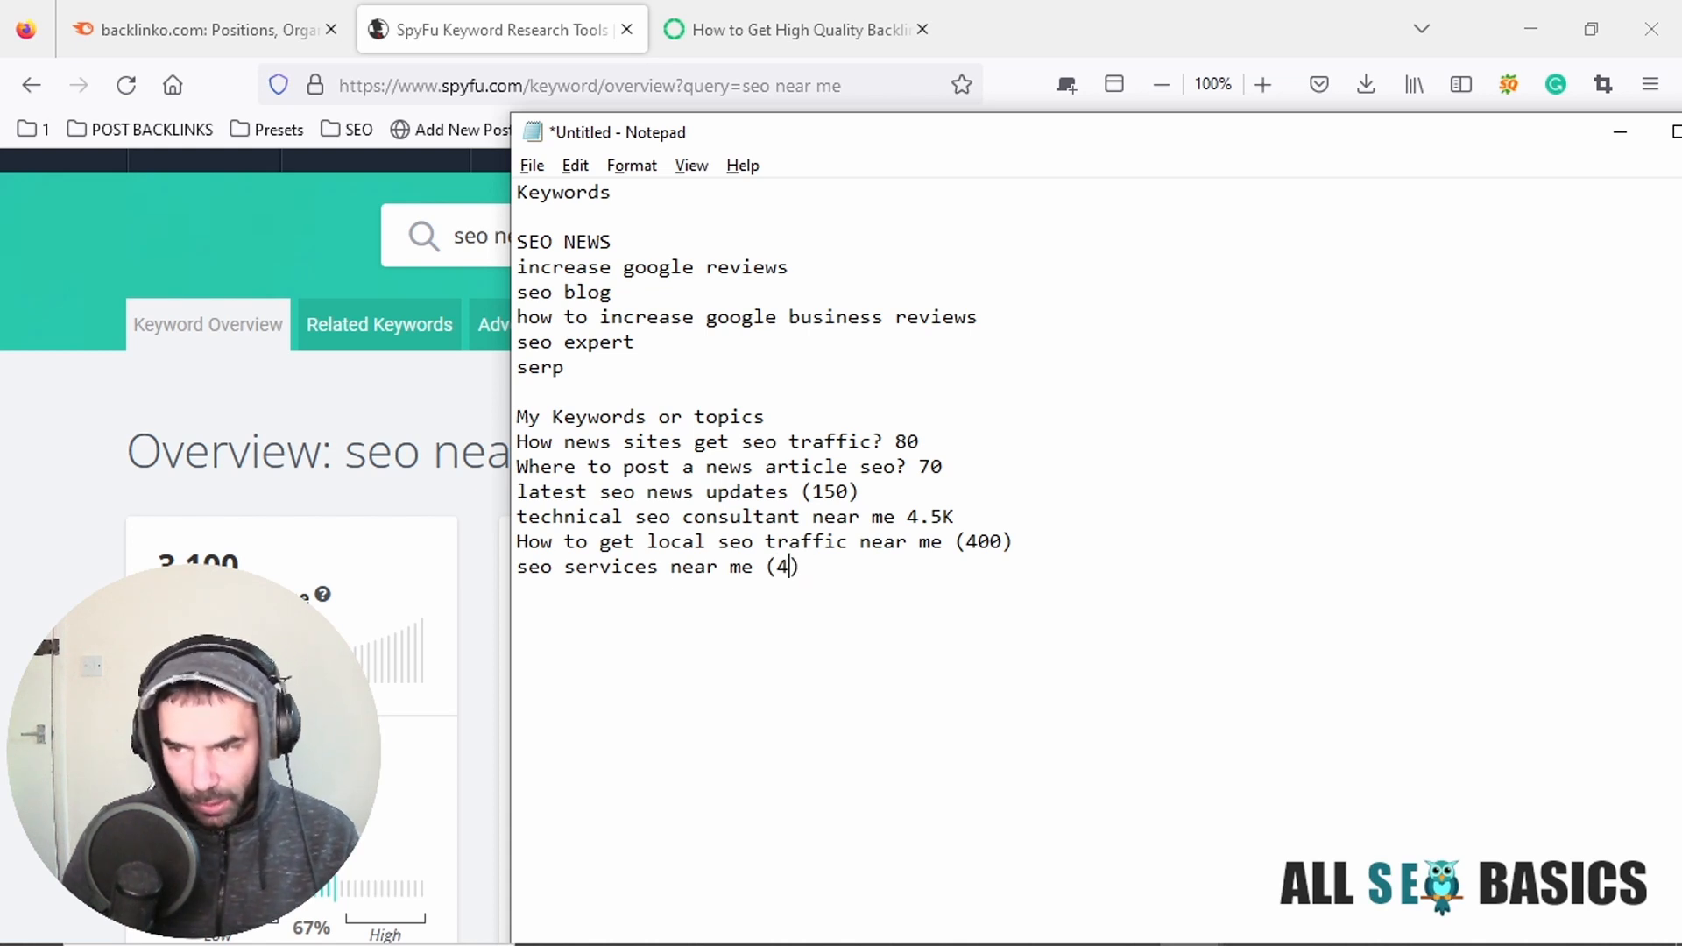
text(000)
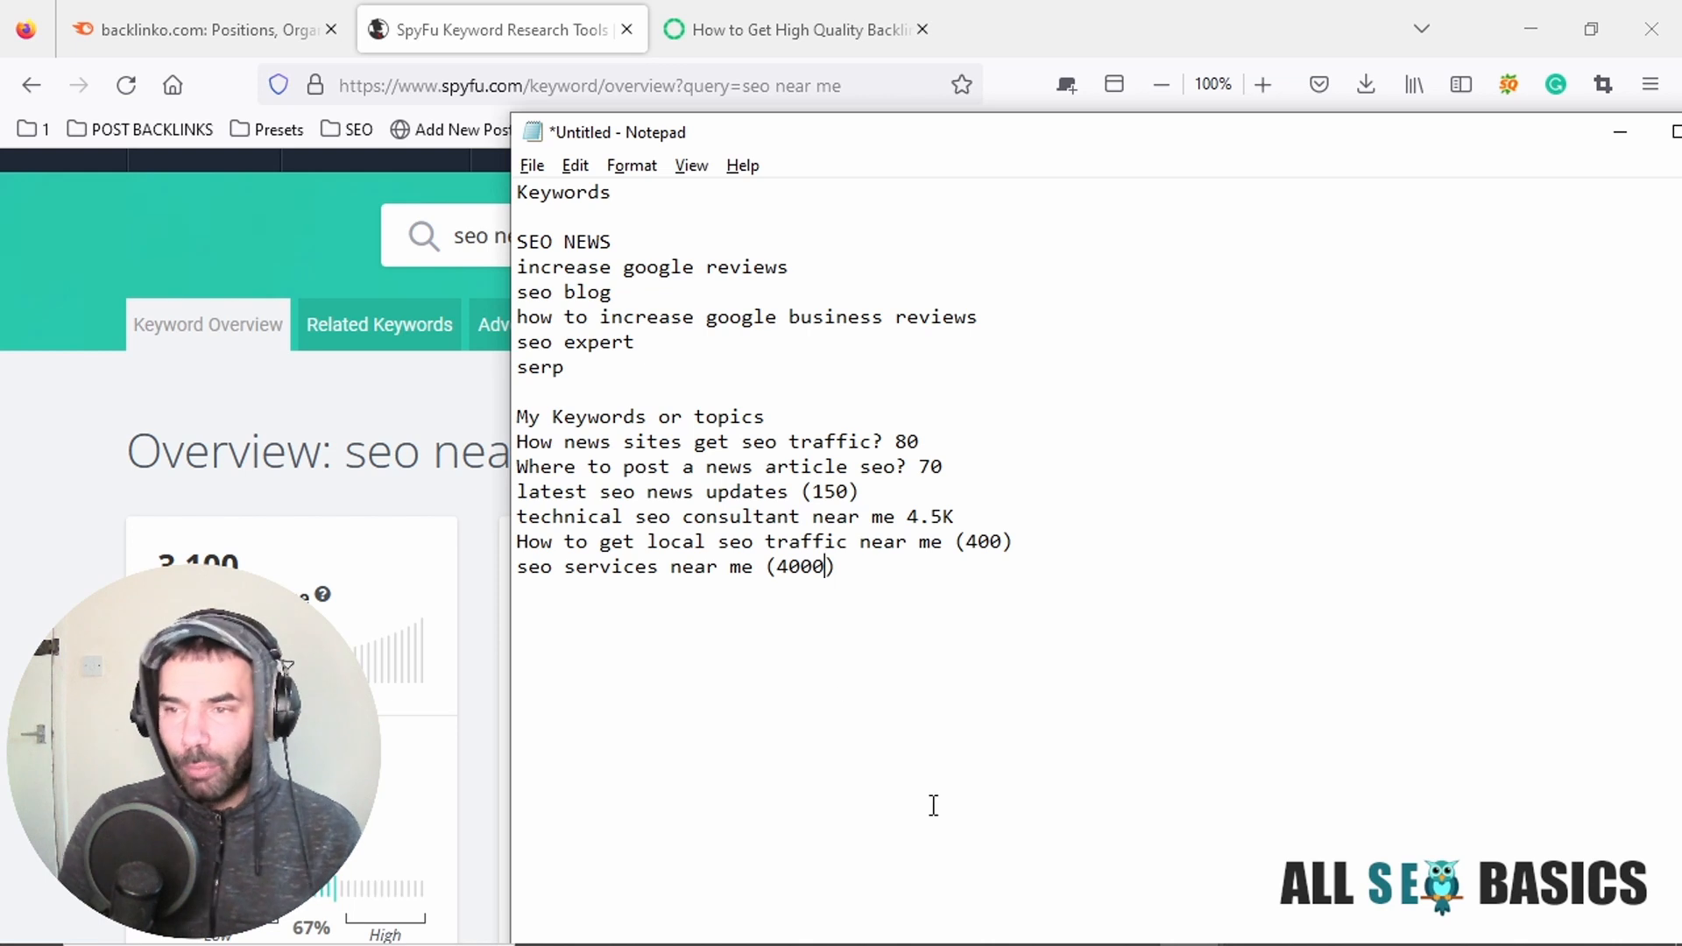
Add a "Topics" heading below the collected keyword list, separated from it by an empty line.
drag(867, 568, 515, 442)
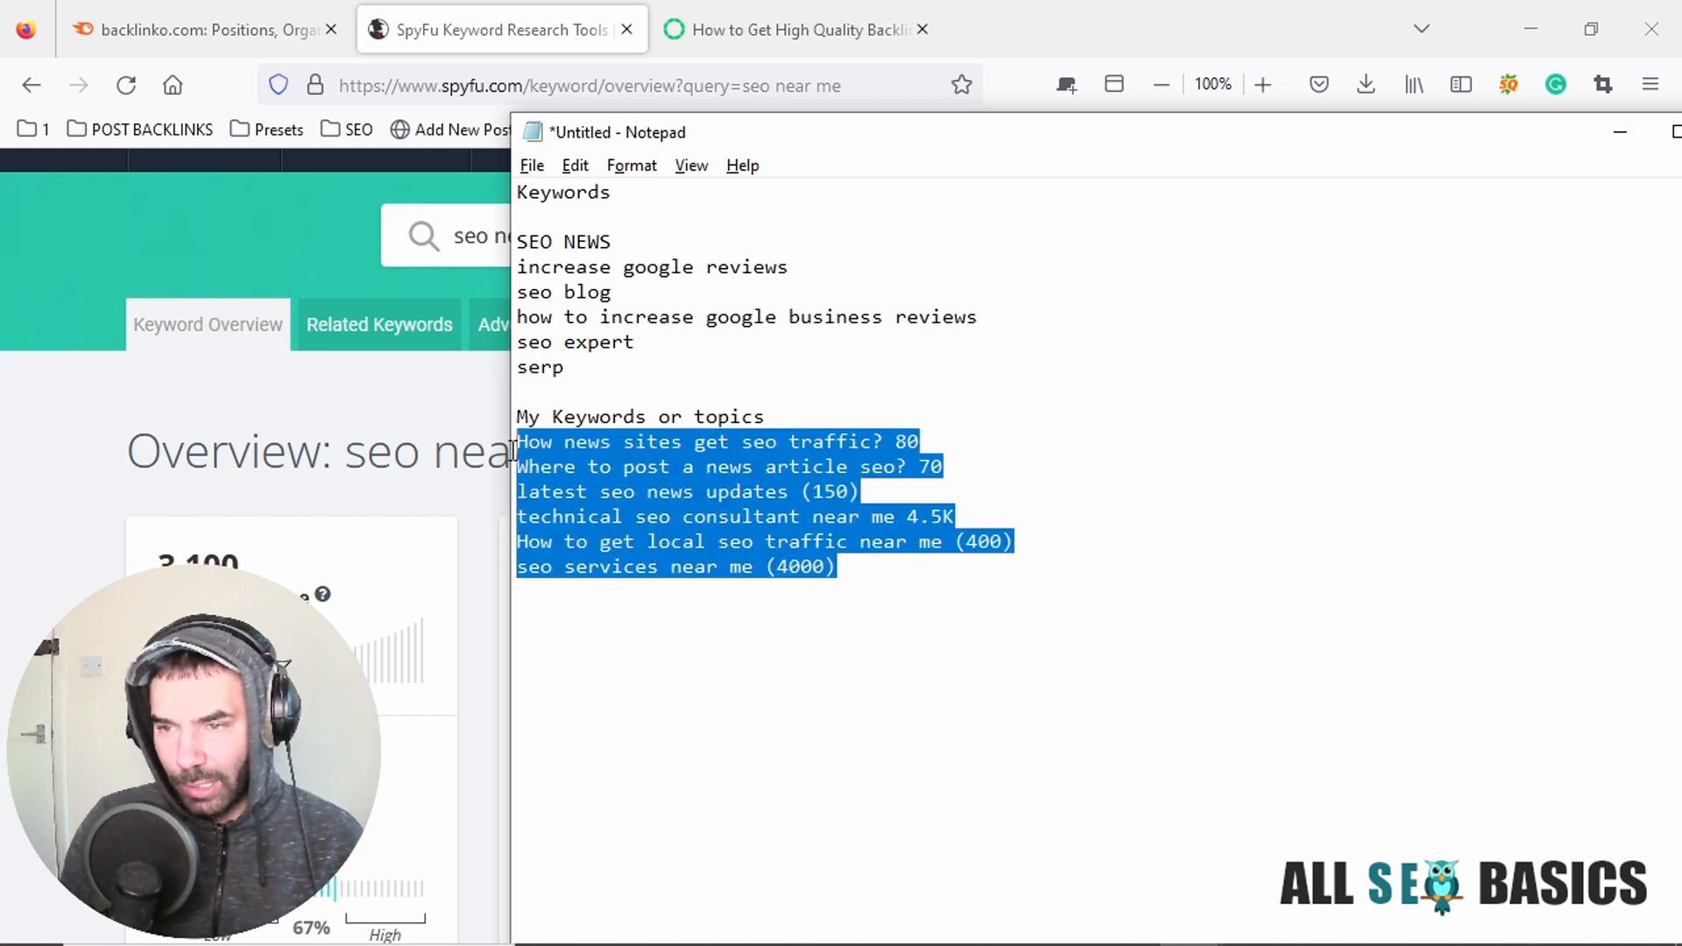
click(778, 560)
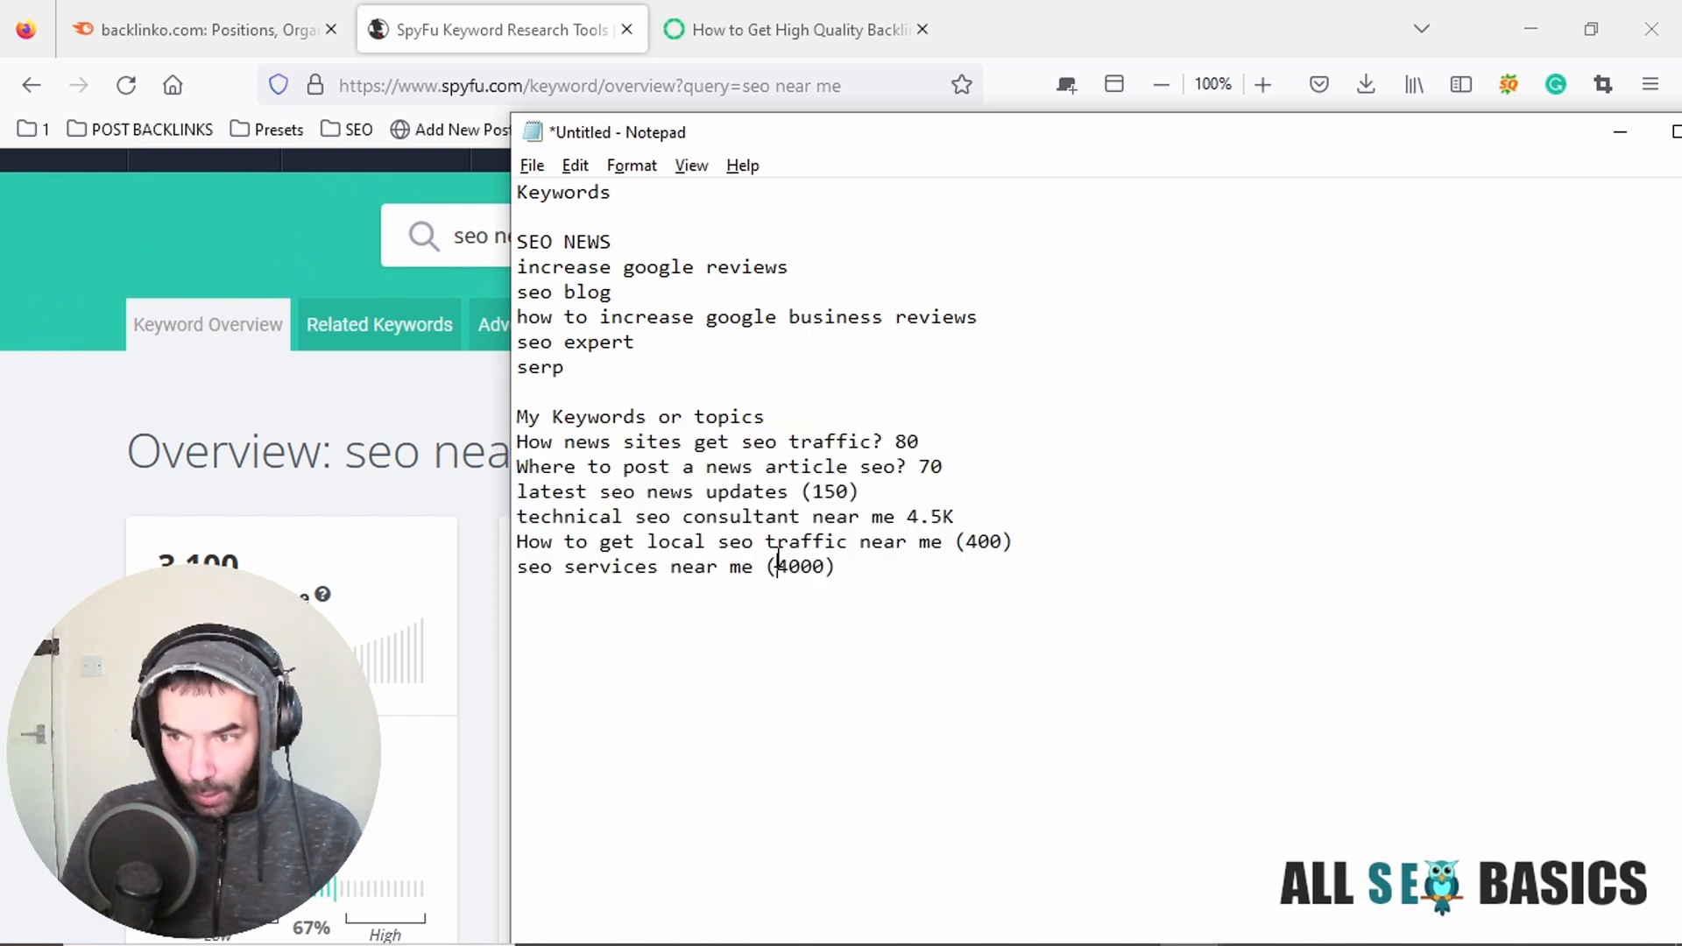
click(903, 573)
key(Return)
key(Return)
text(T)
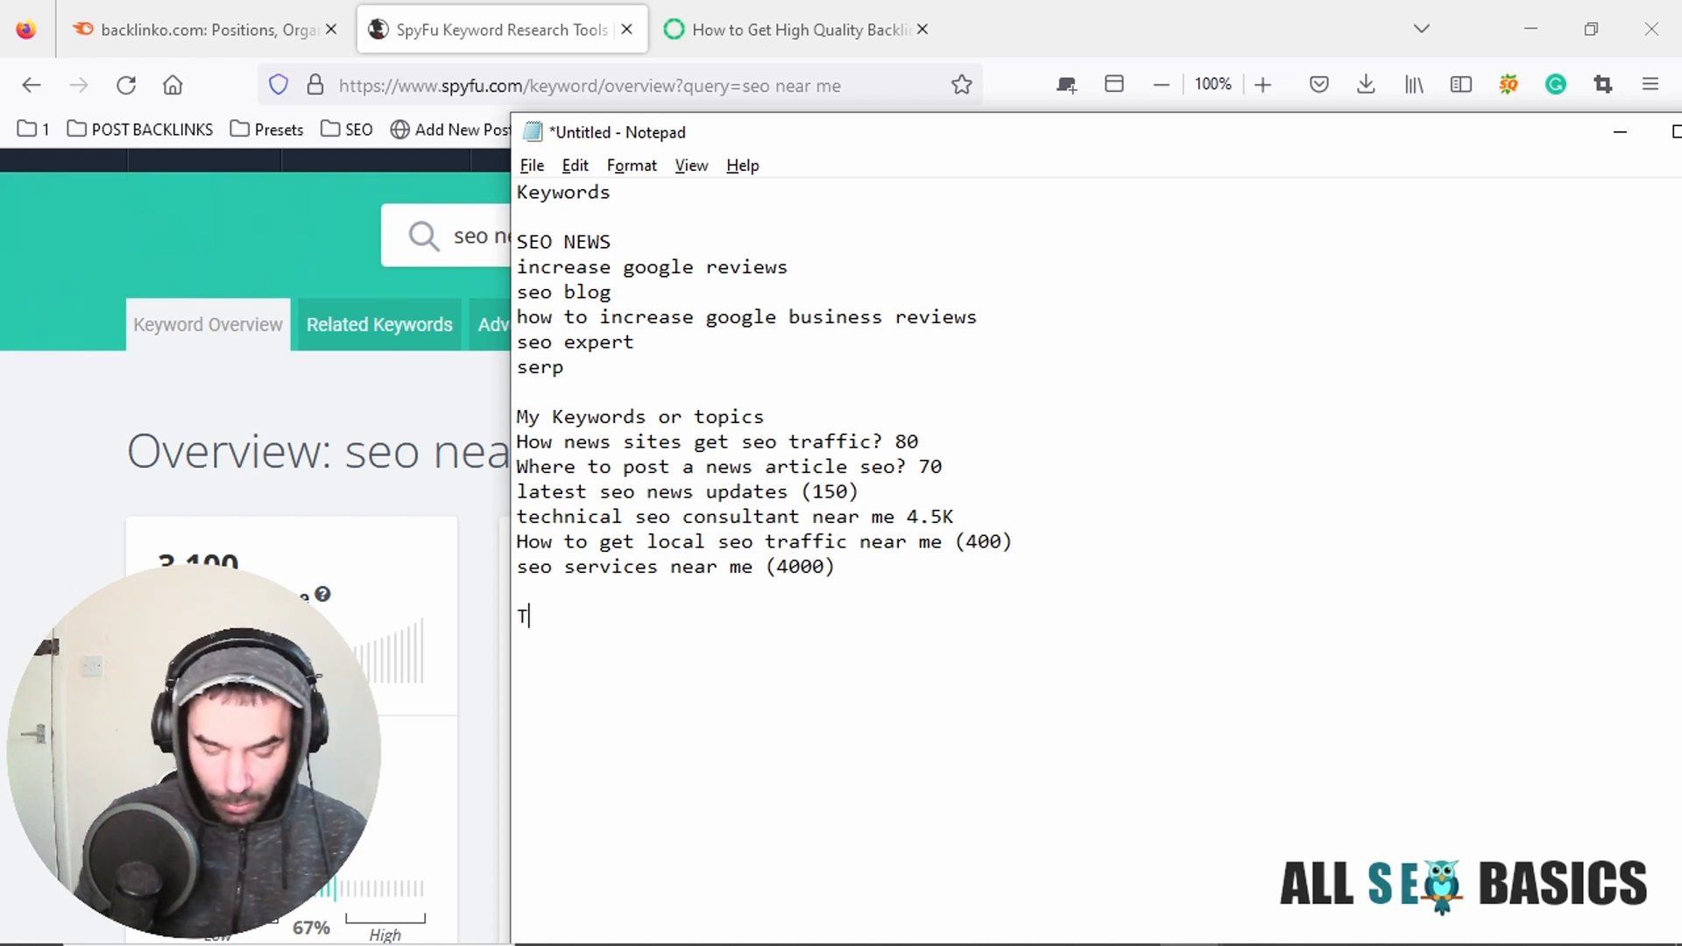
text(opics)
key(Return)
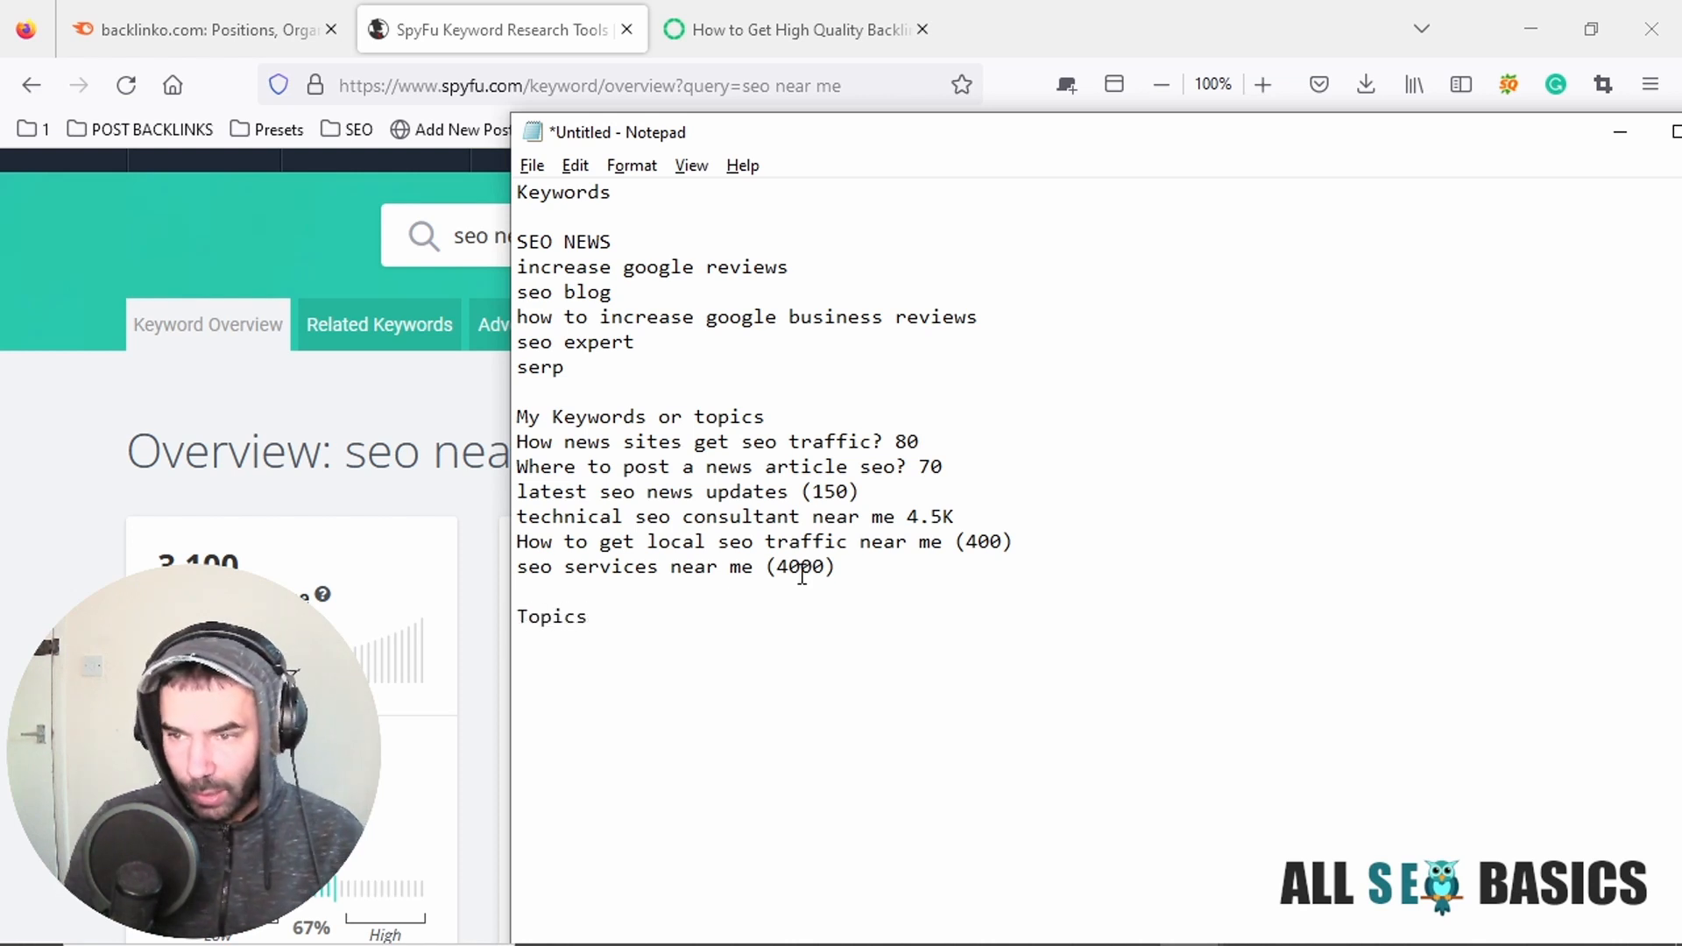
Copy "seo services near me" under the Topics heading and expand it into the title "Top seo services near me (the best list)".
drag(754, 568, 501, 569)
key(ctrl+c)
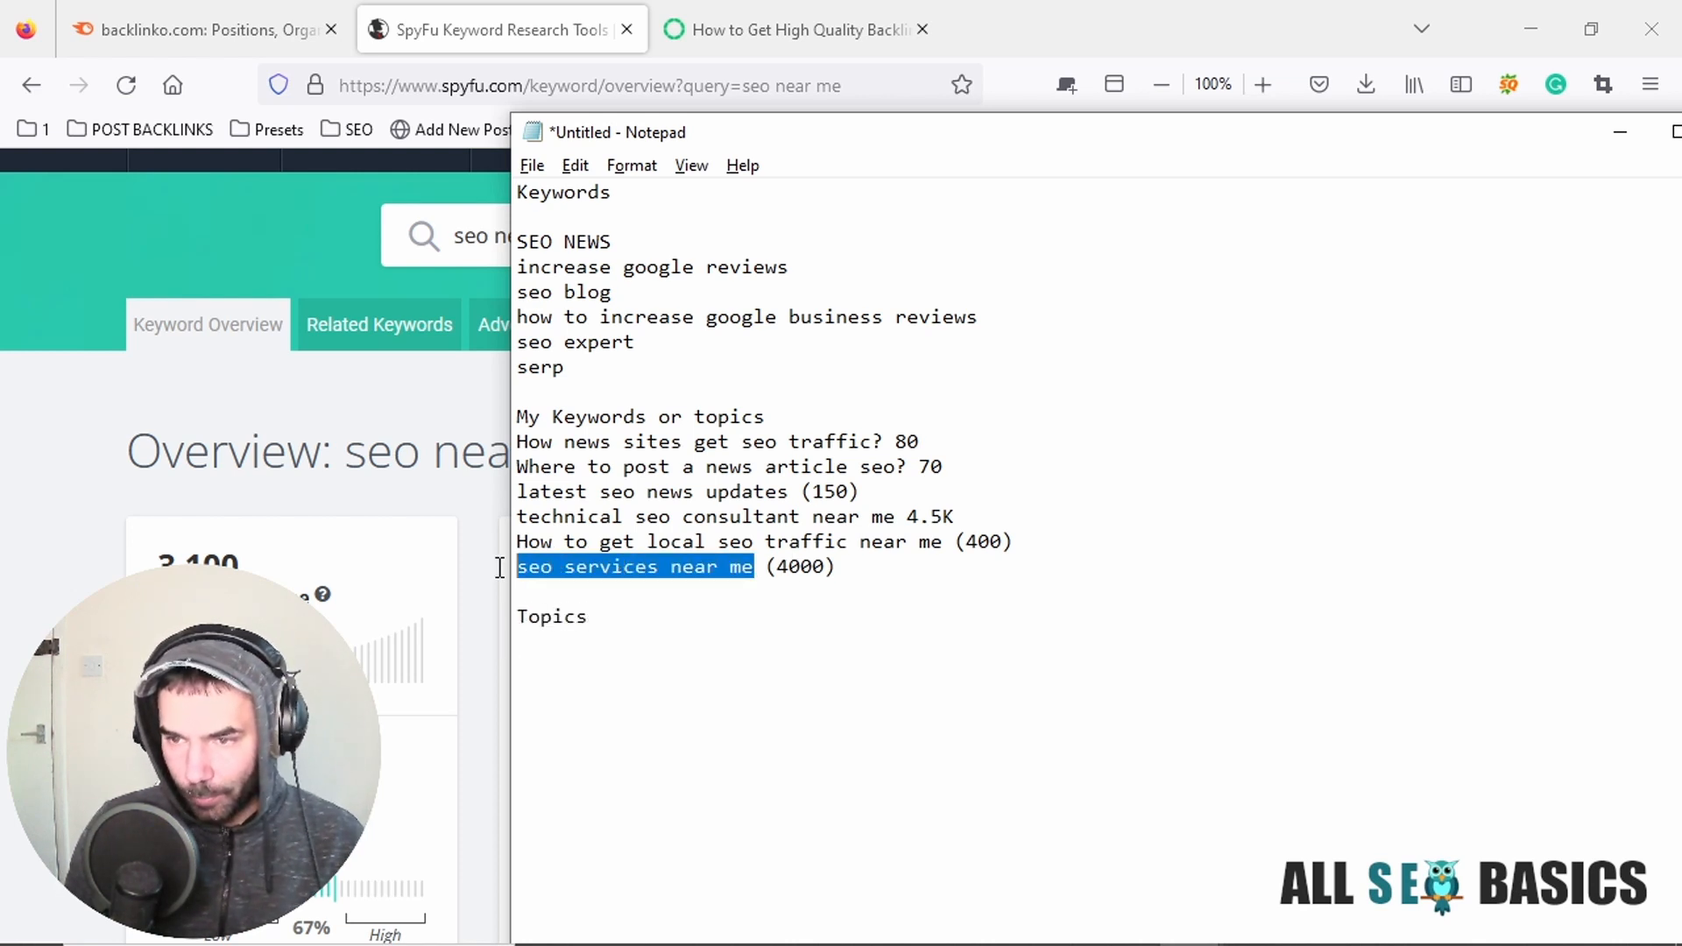
click(594, 639)
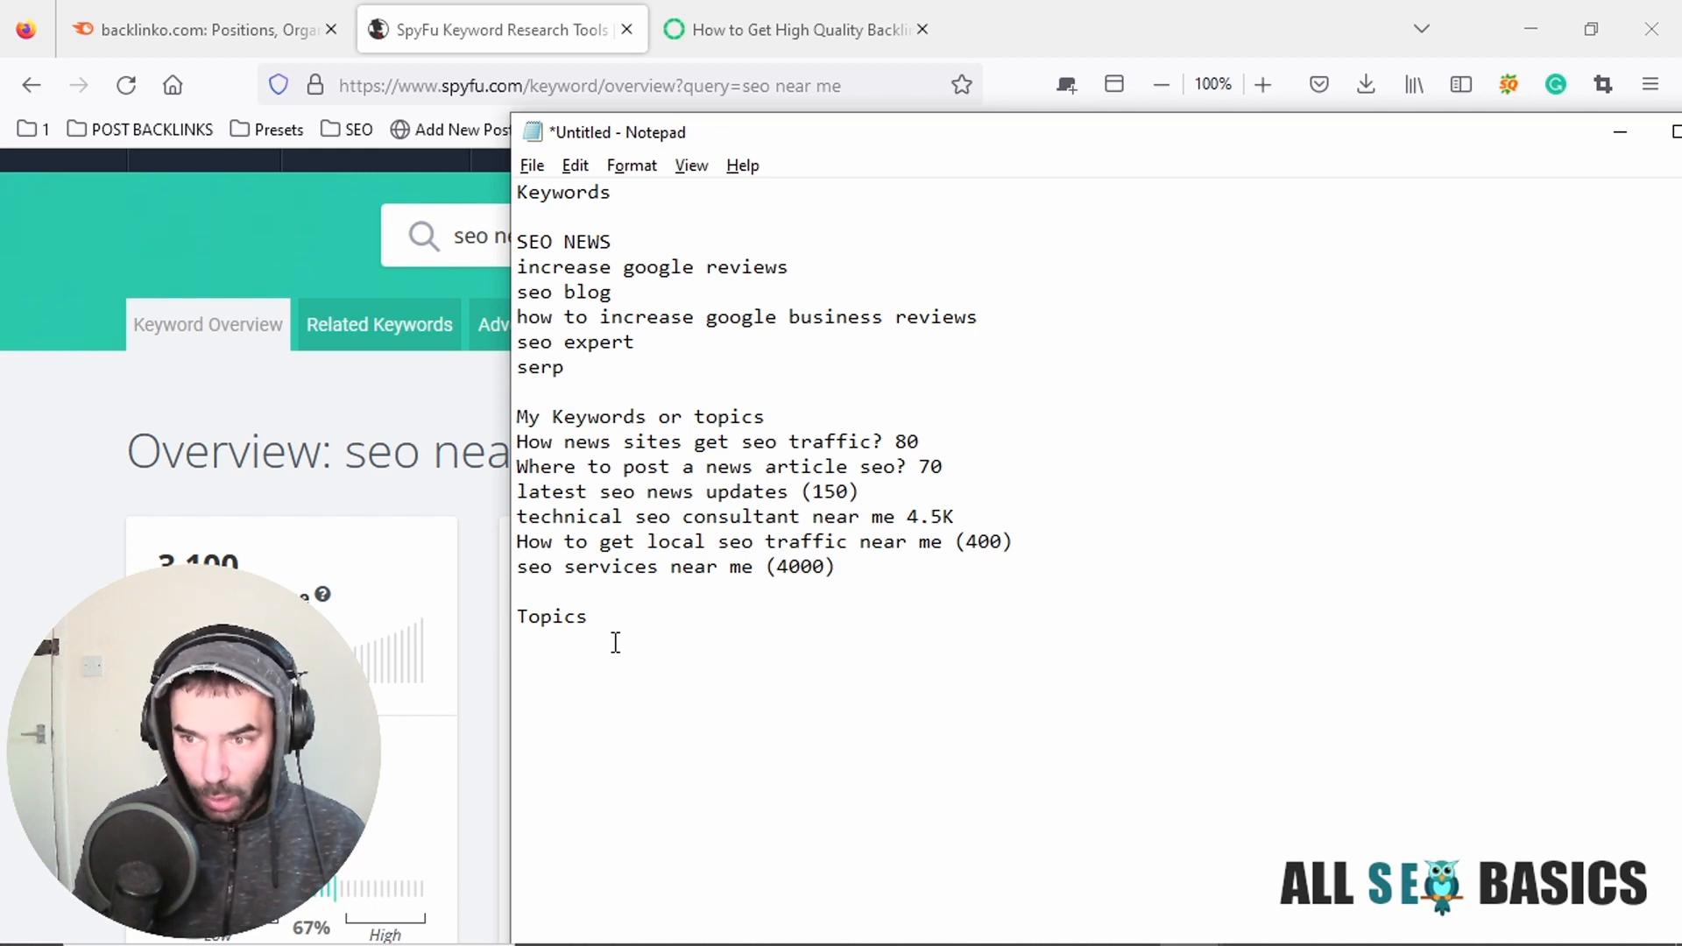
text(Top)
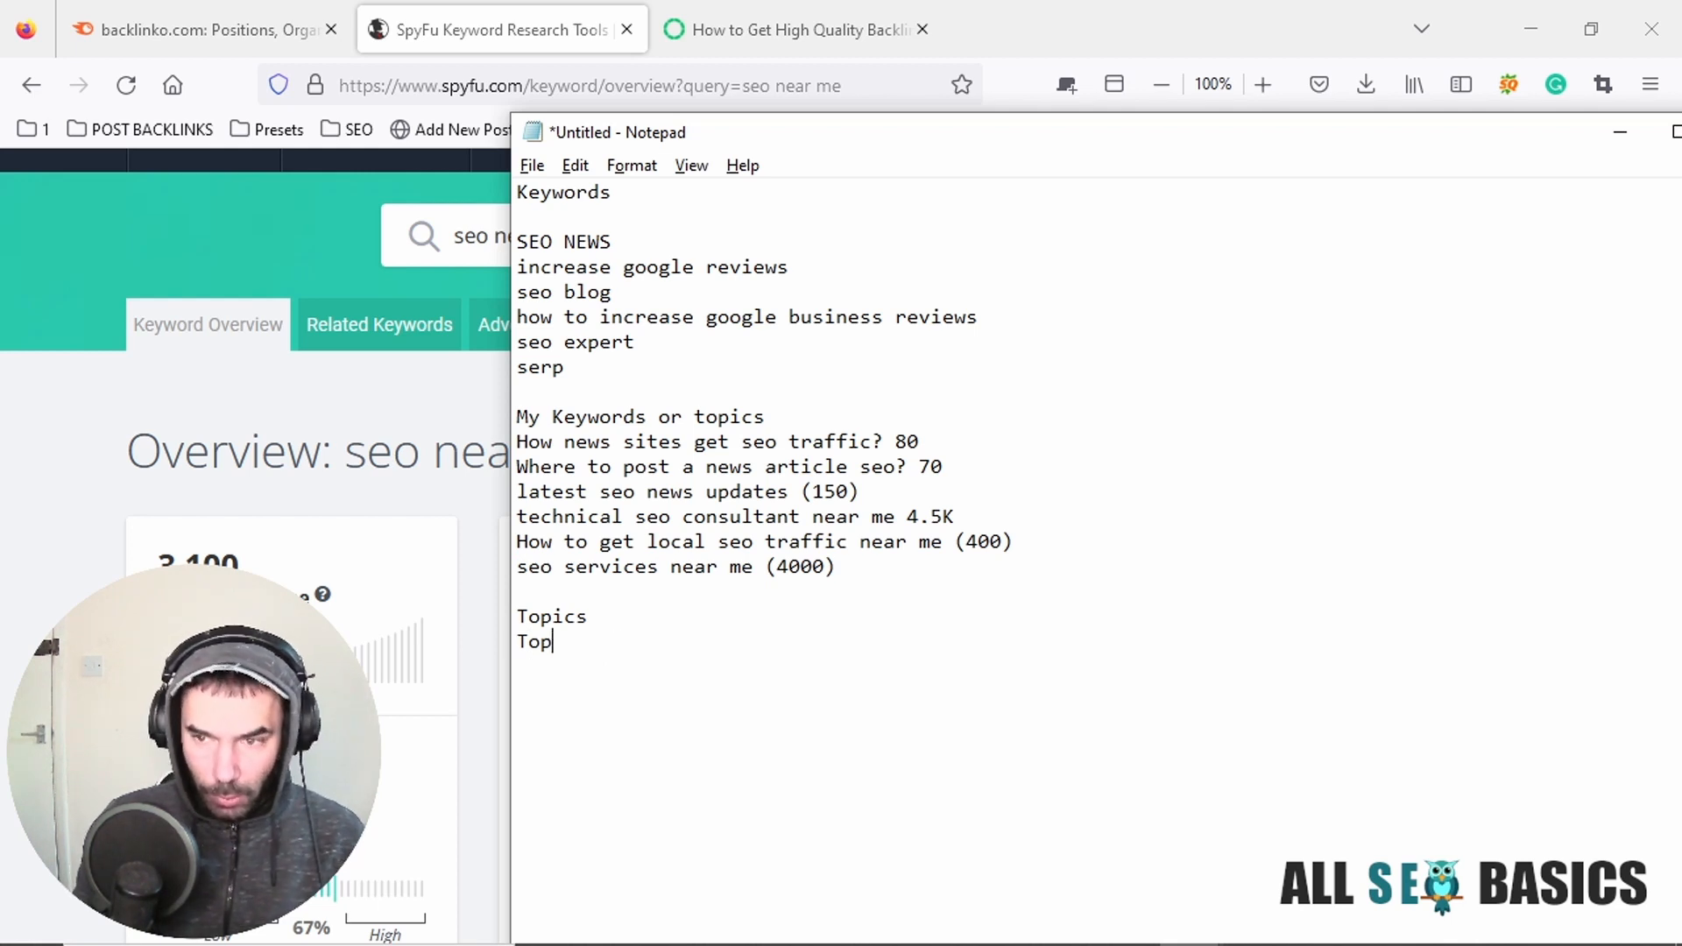
key(ctrl+v)
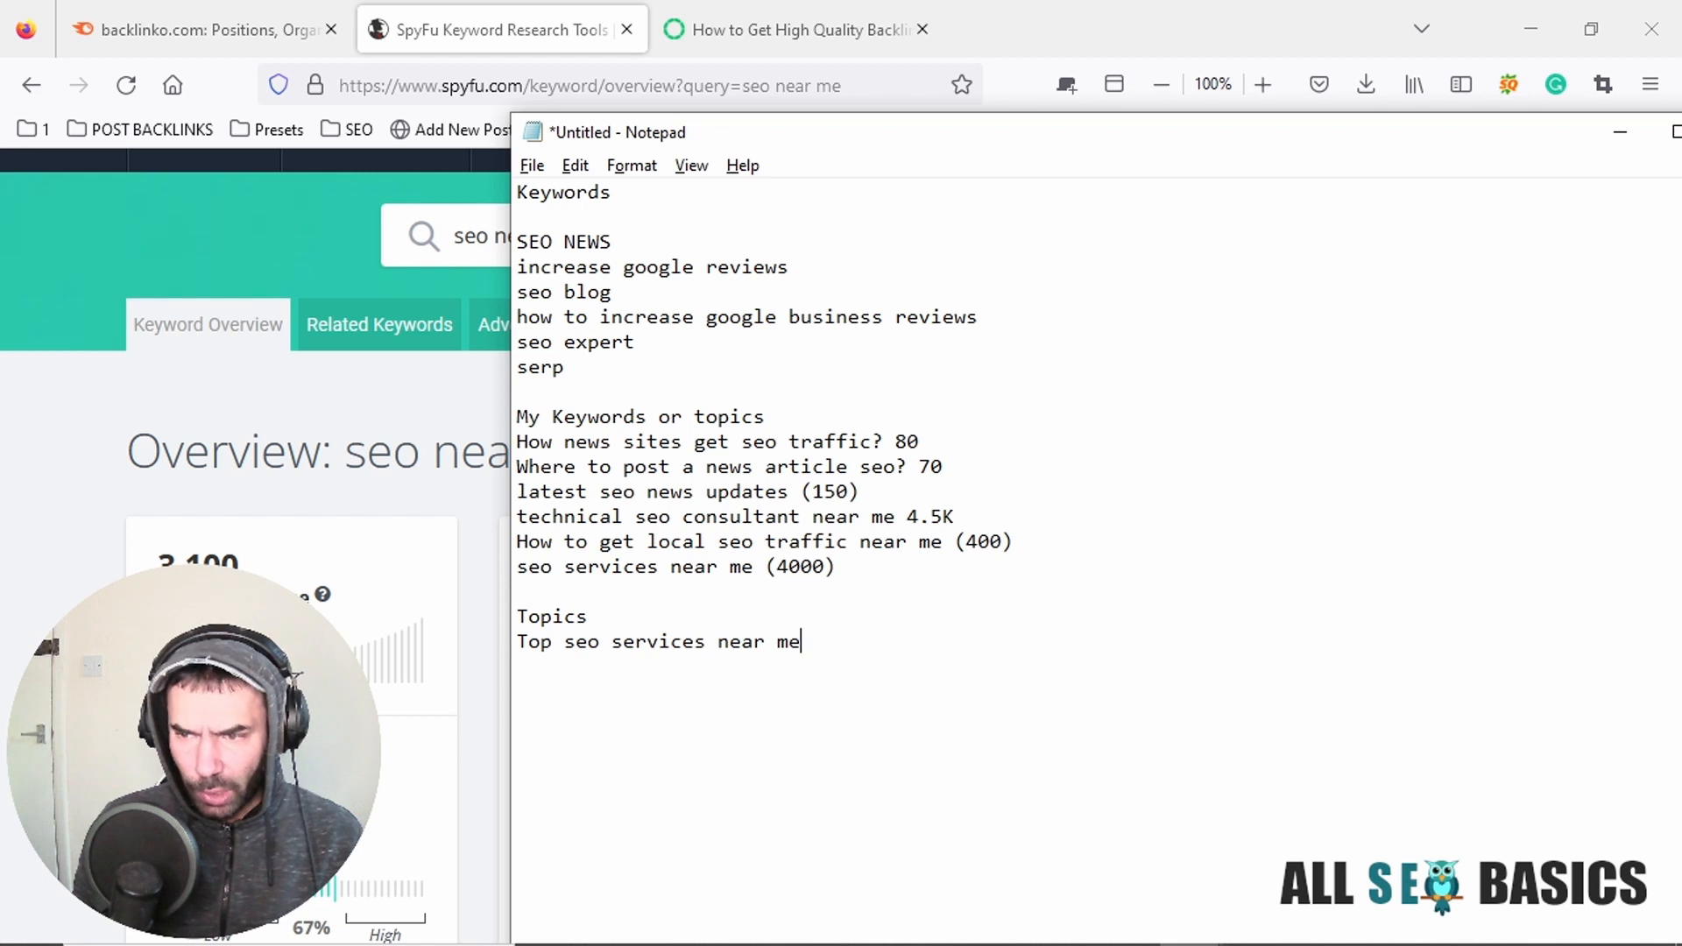
text((th)
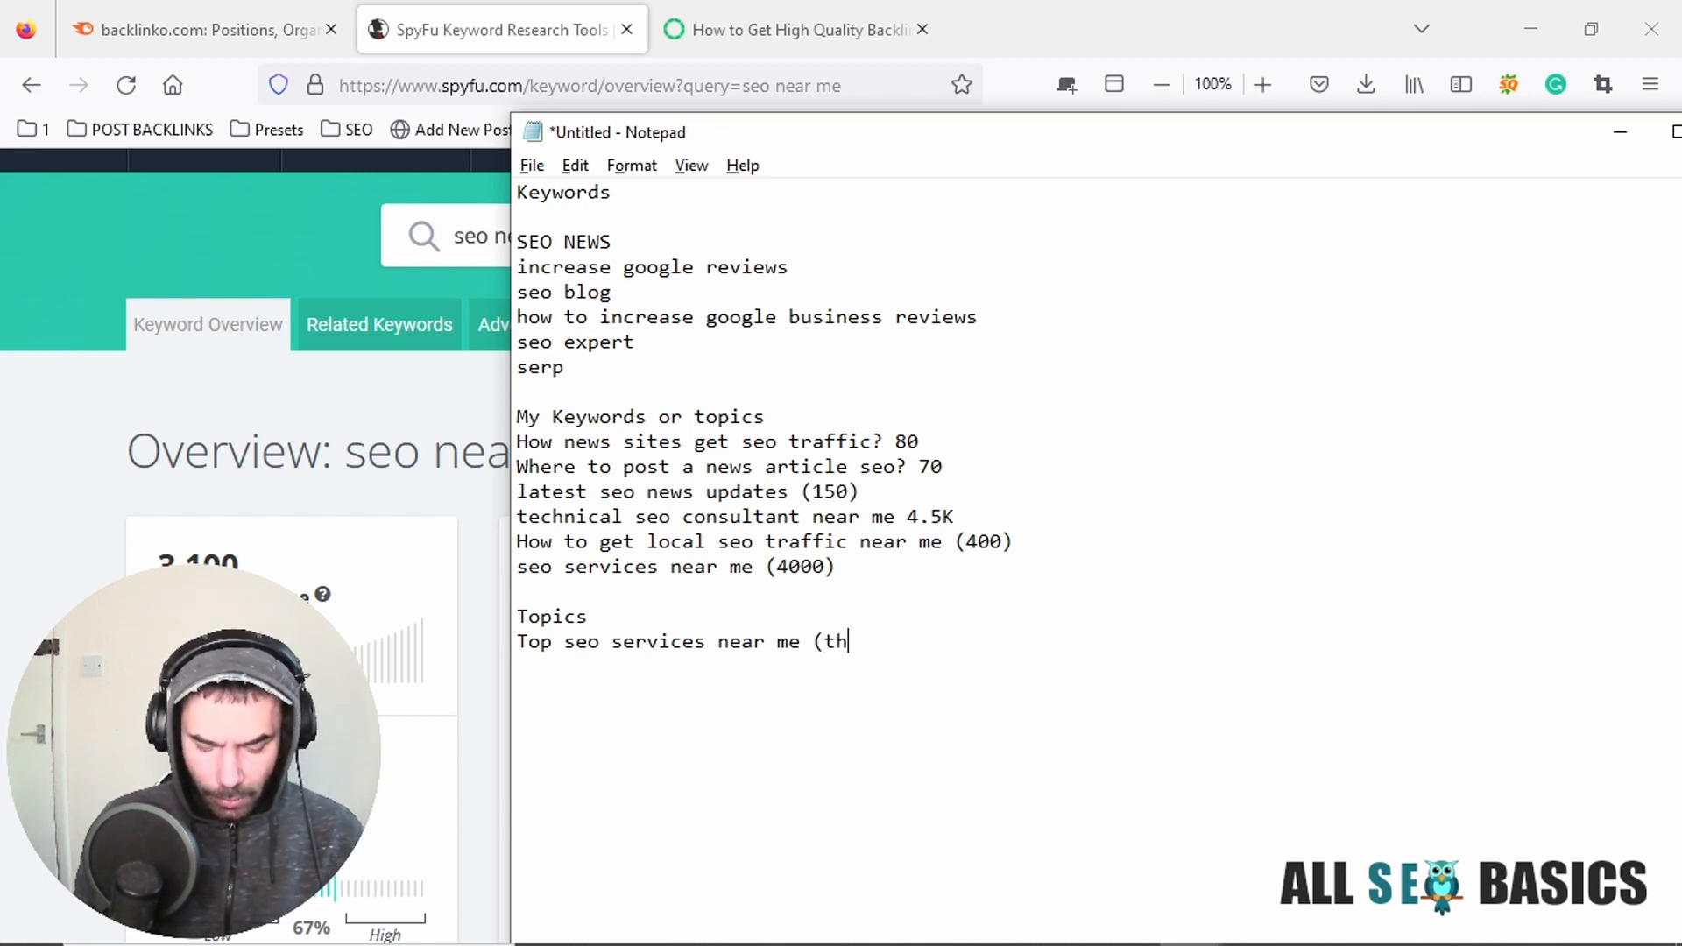
text(e best list)
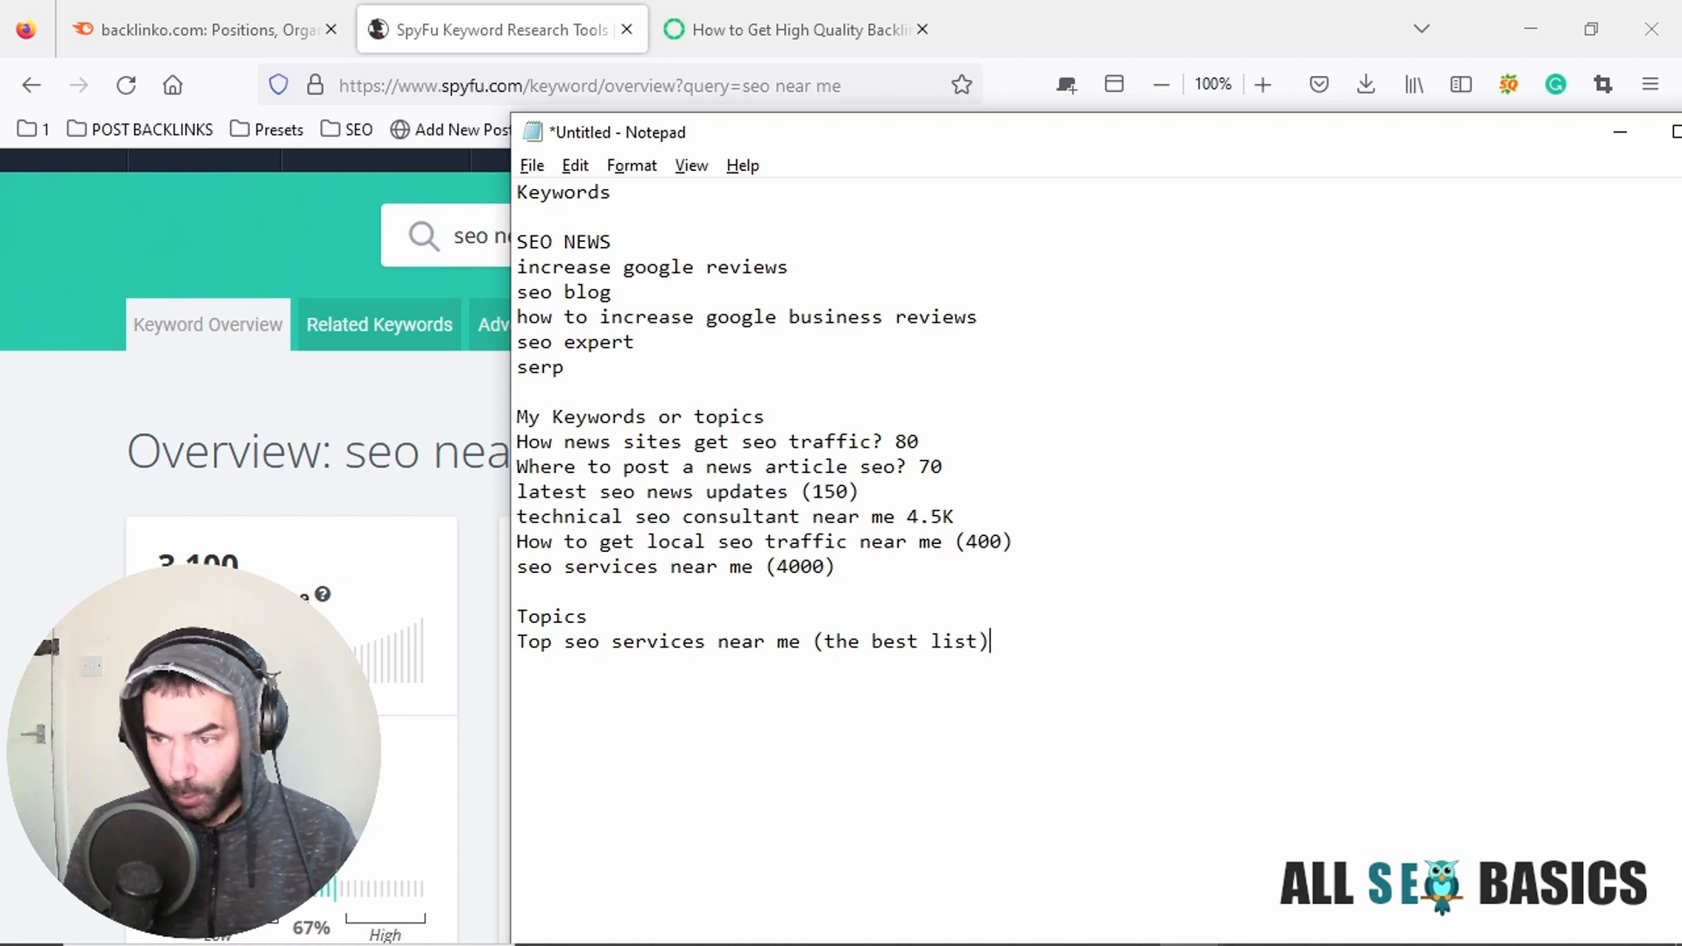
text( 20)
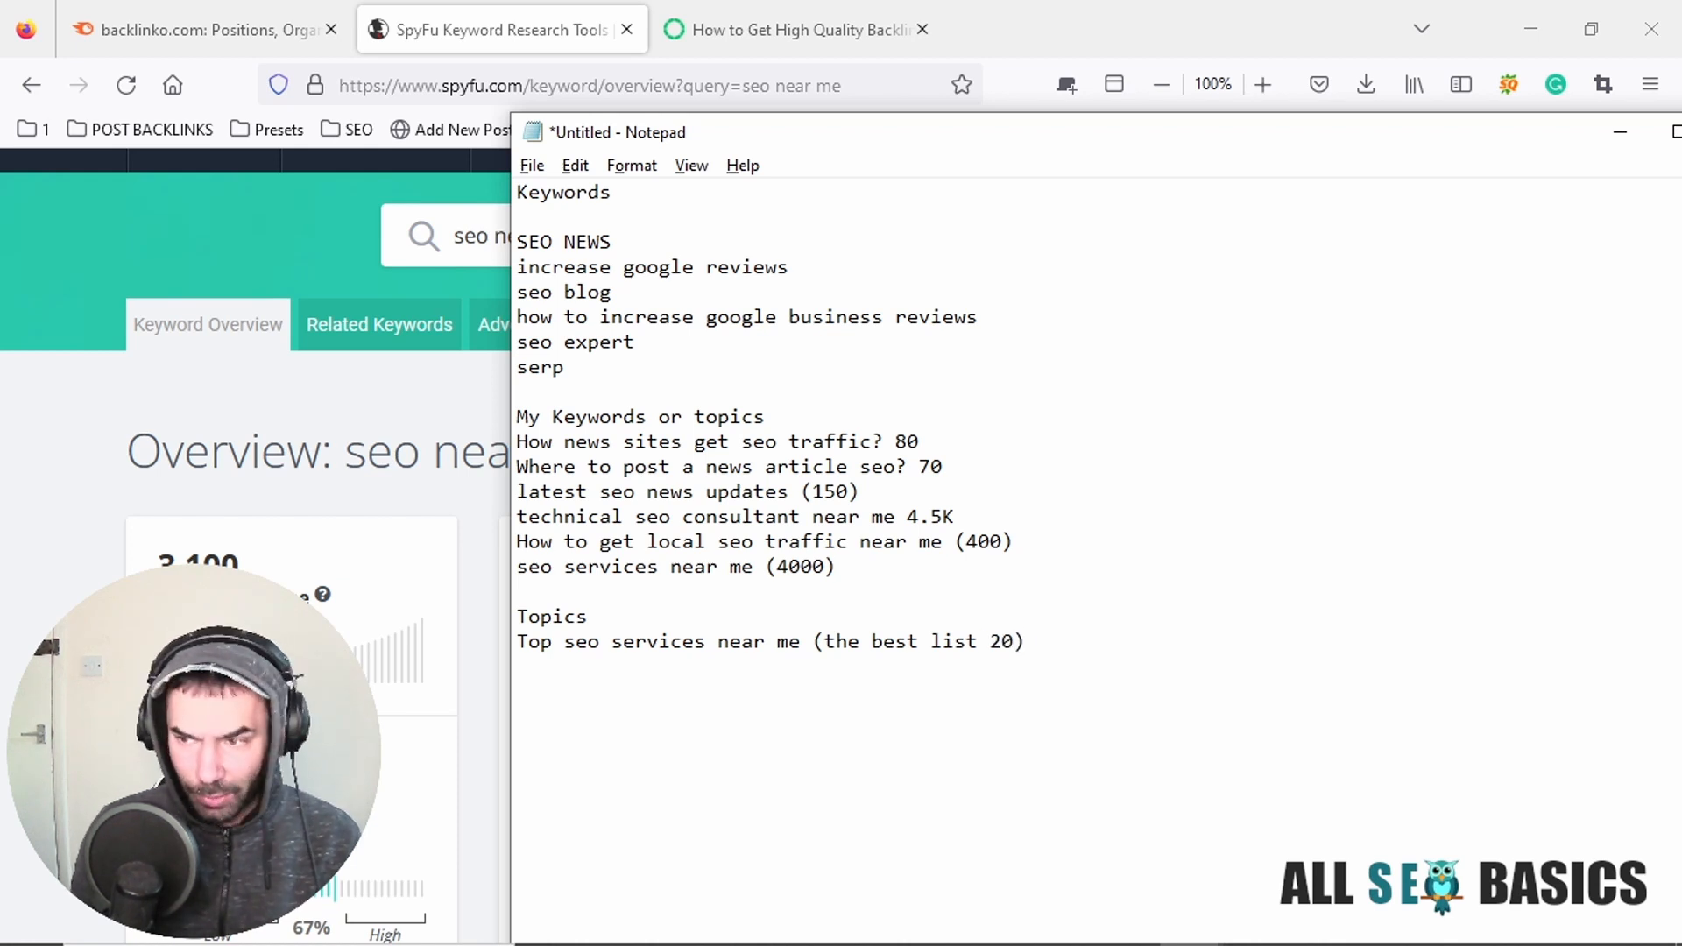
text(23)
Add the placeholder "YEAR" in quotation marks after "the best list" inside the title's parentheses.
key(BackSpace)
text(4)
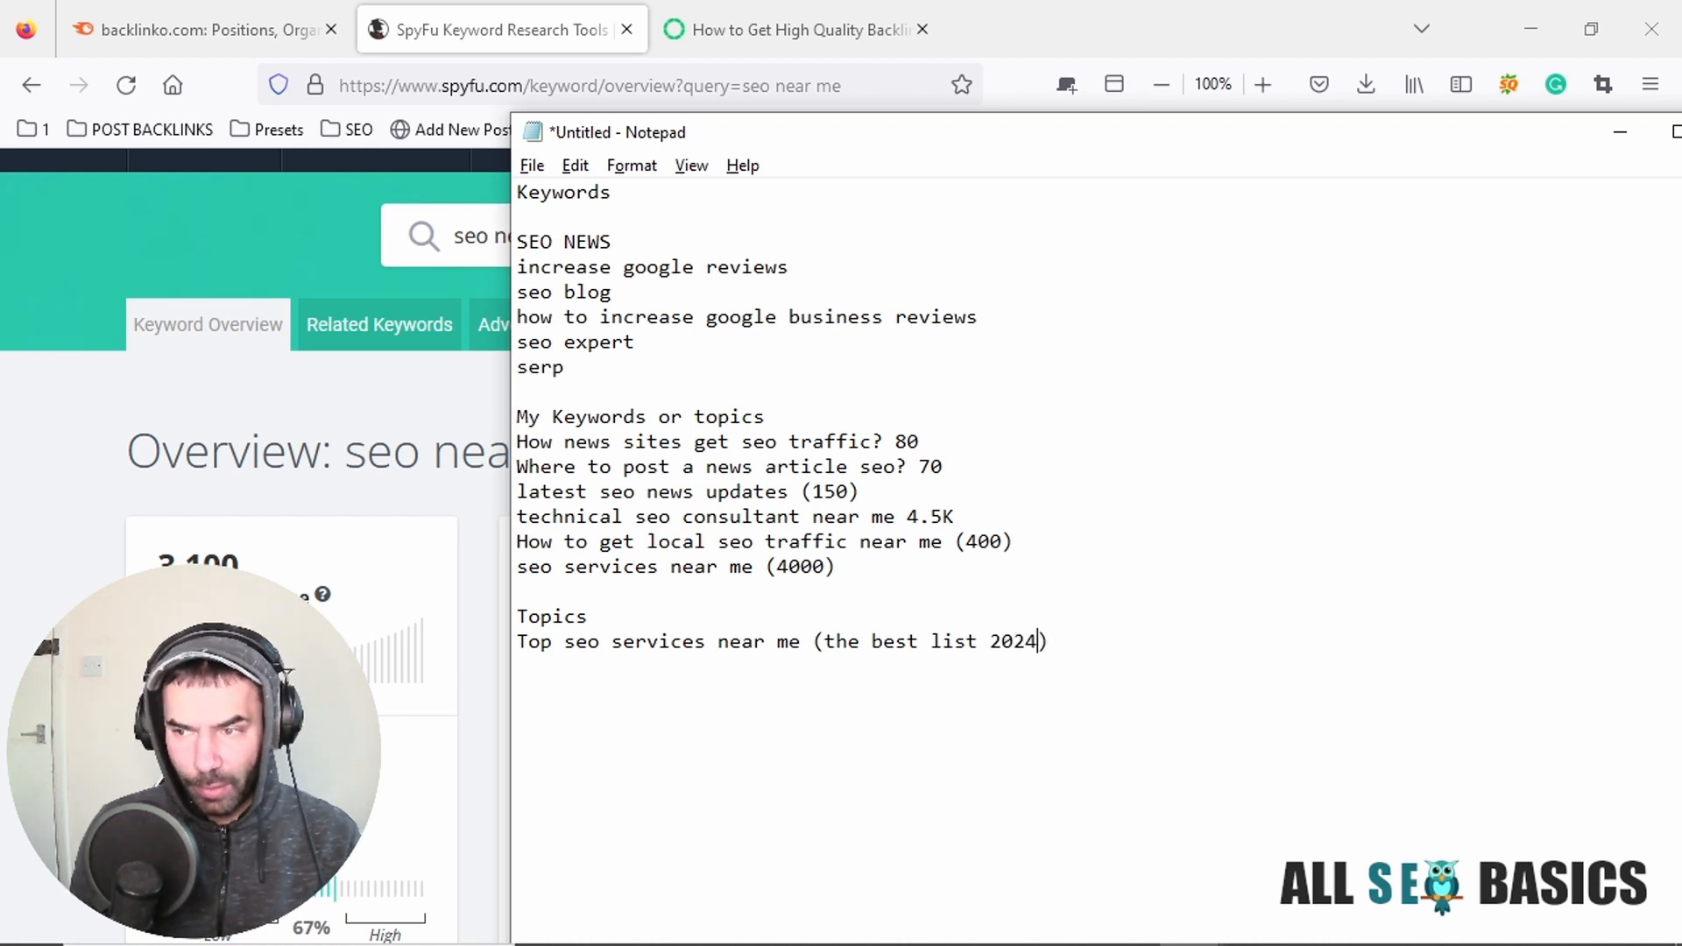
key(BackSpace)
key(BackSpace)
key(BackSpace)
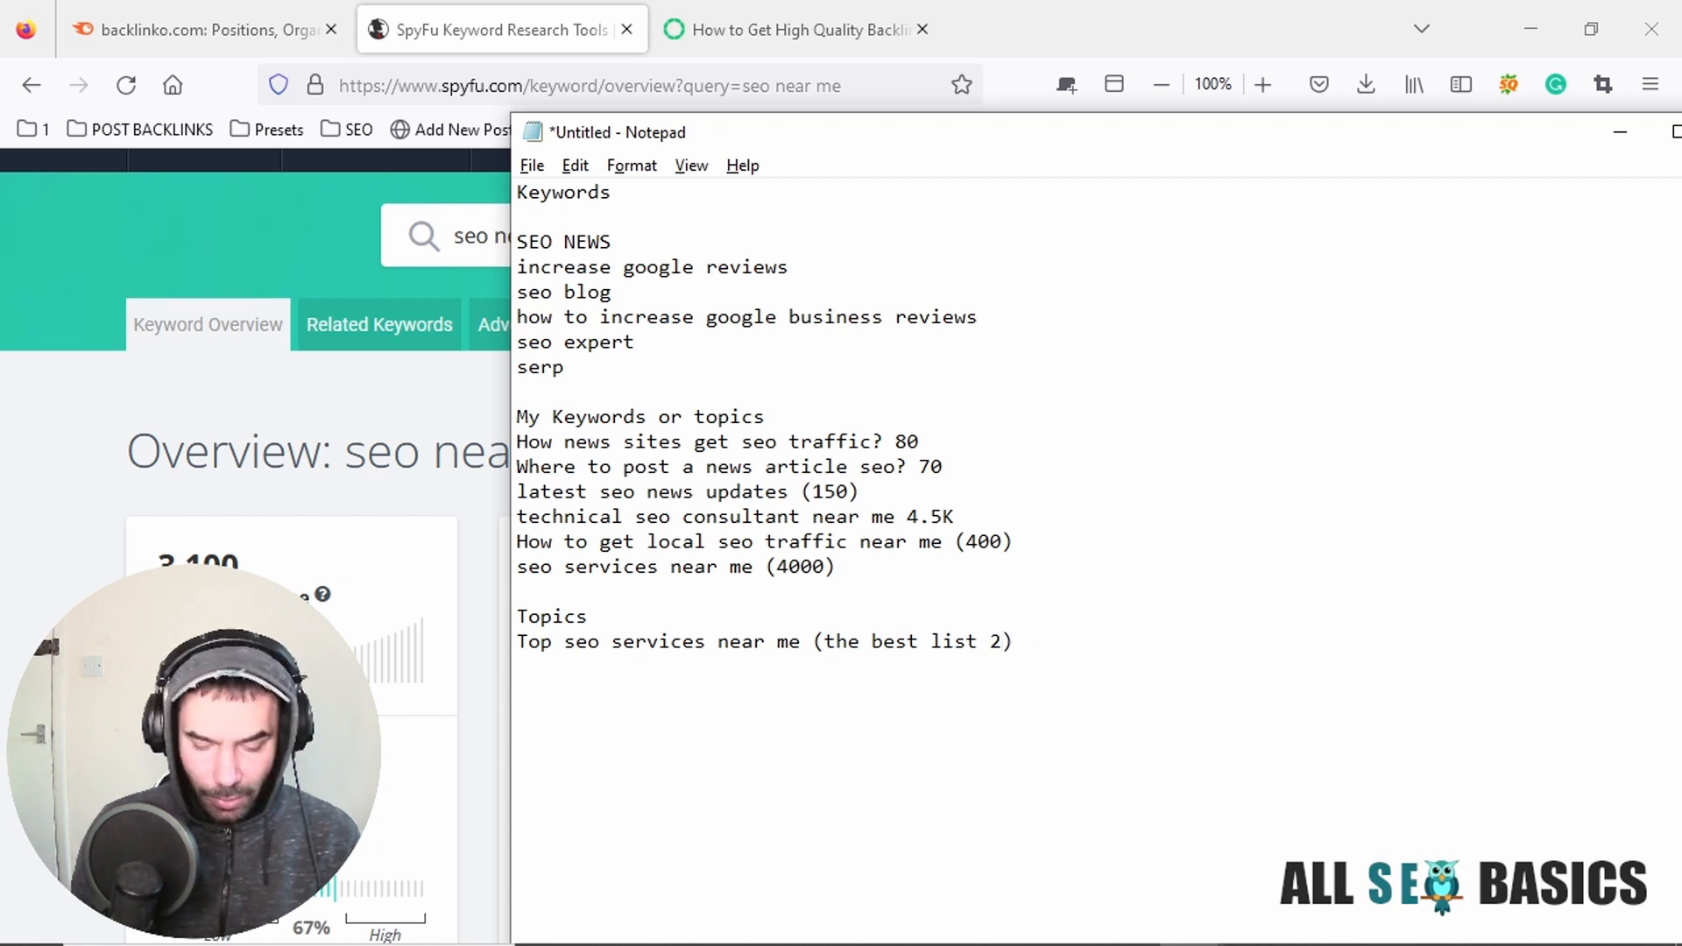
key(BackSpace)
text("YEAR")
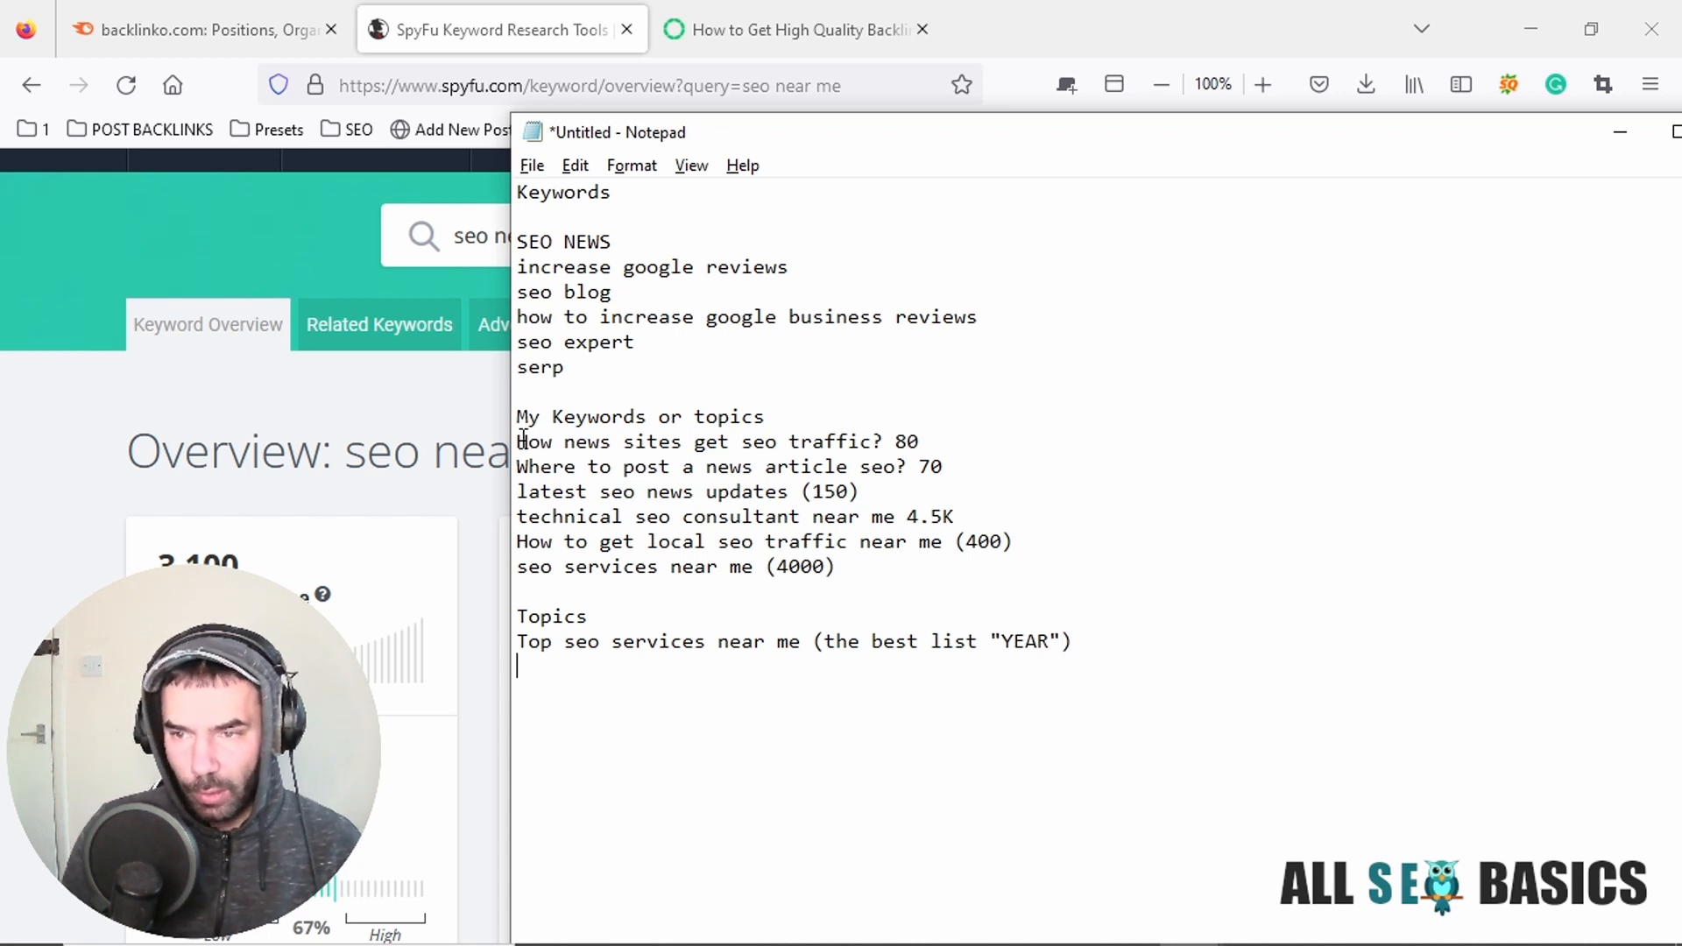
Copy "How news sites get seo traffic" from the keyword list onto a new line under the first title in Topics.
drag(517, 442, 877, 438)
key(ctrl+c)
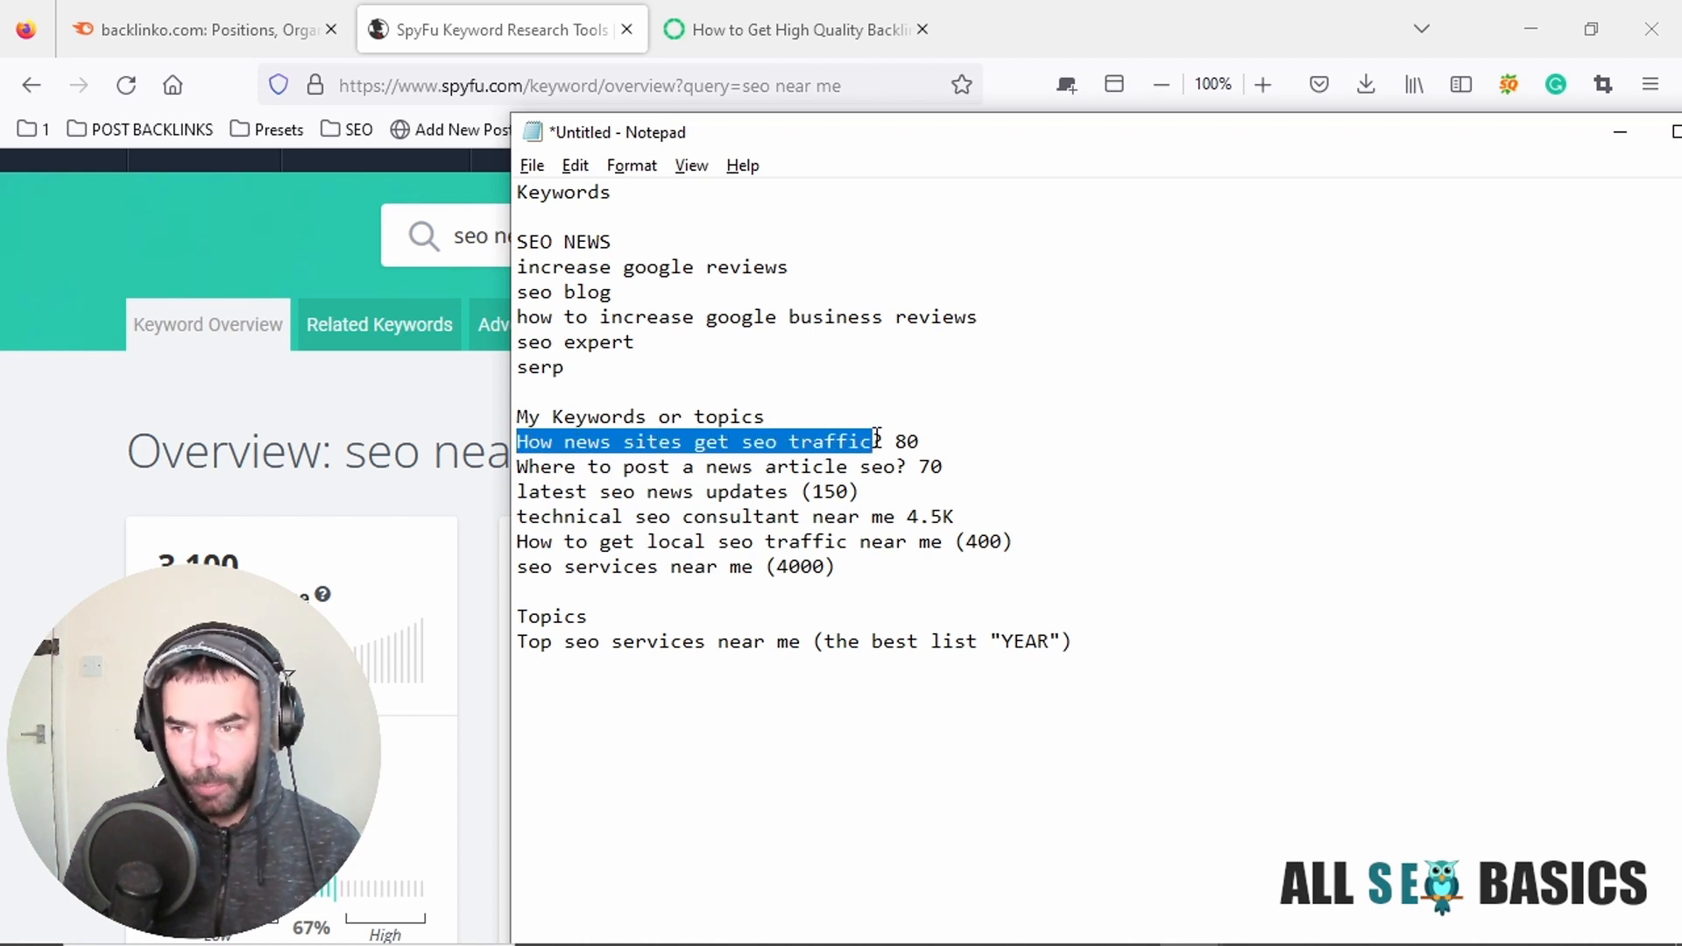
click(719, 658)
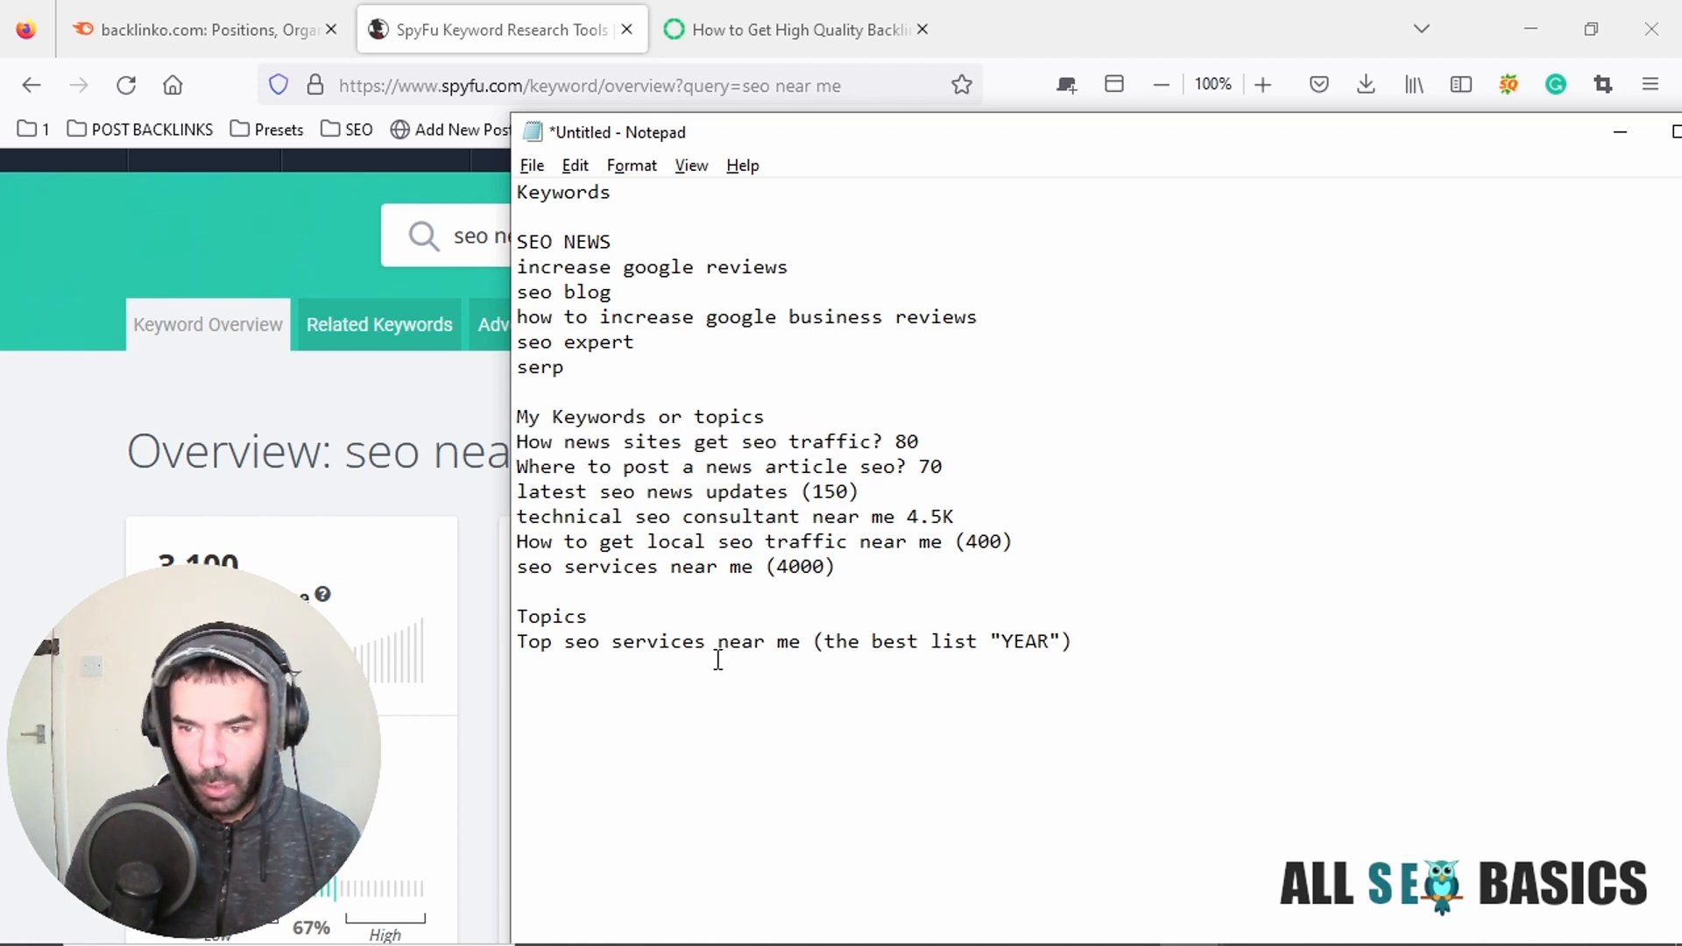
key(ctrl+v)
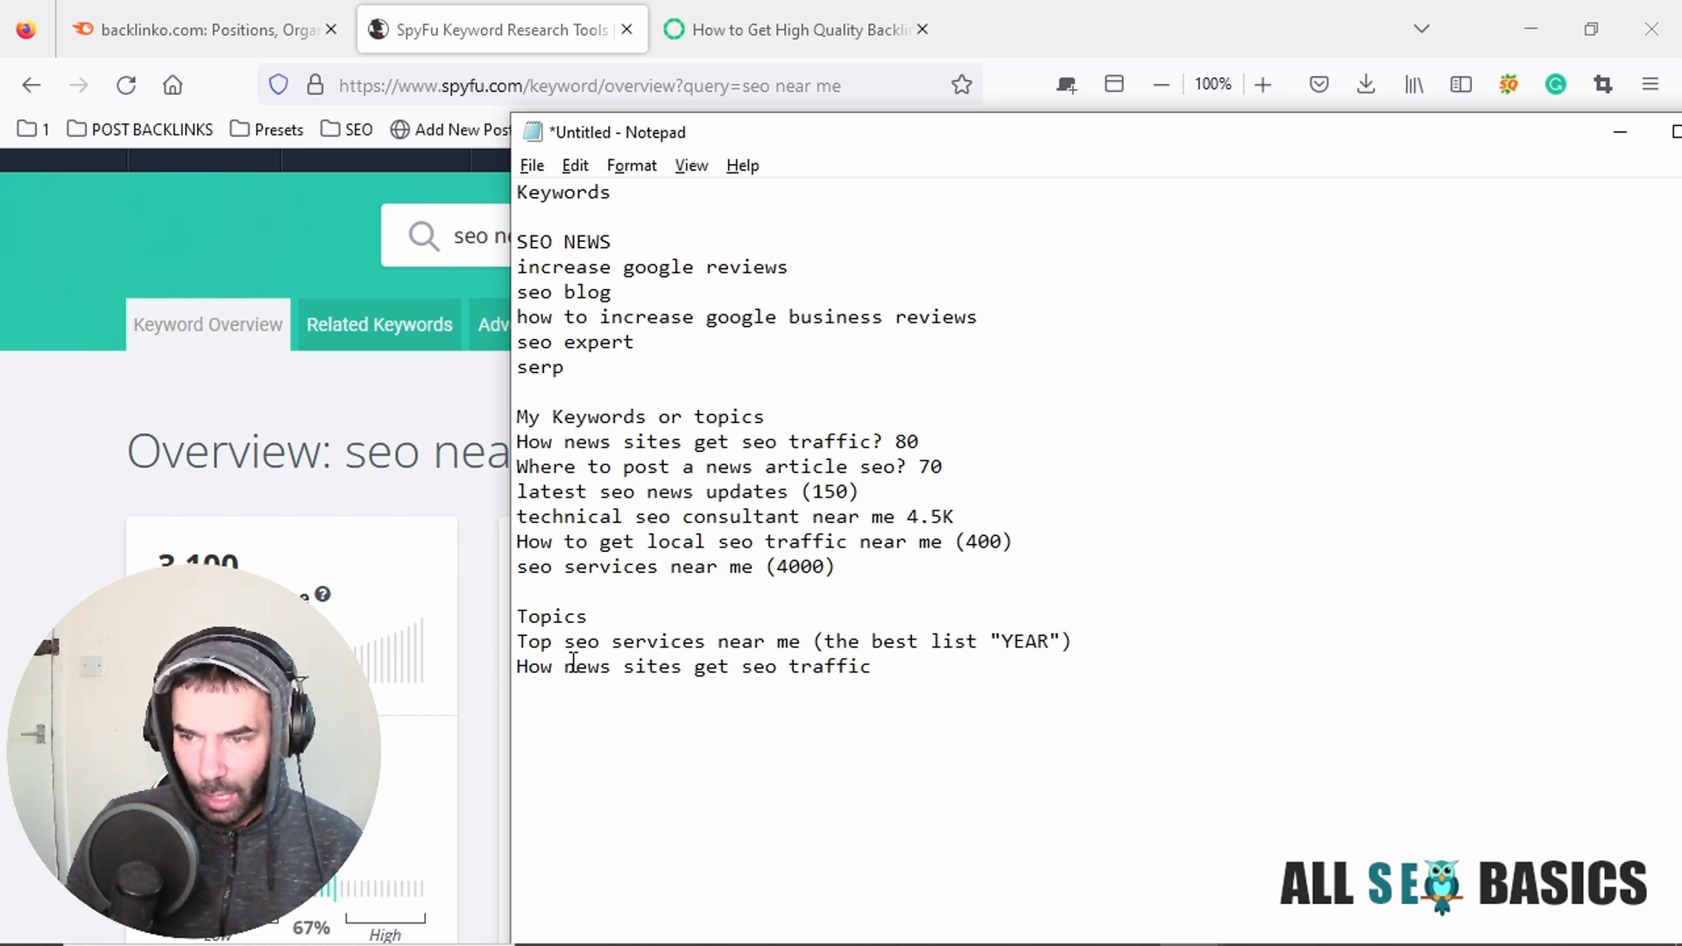
Reword the beginning of the copied topic to "How News Web Sites Get".
key(BackSpace)
text(News )
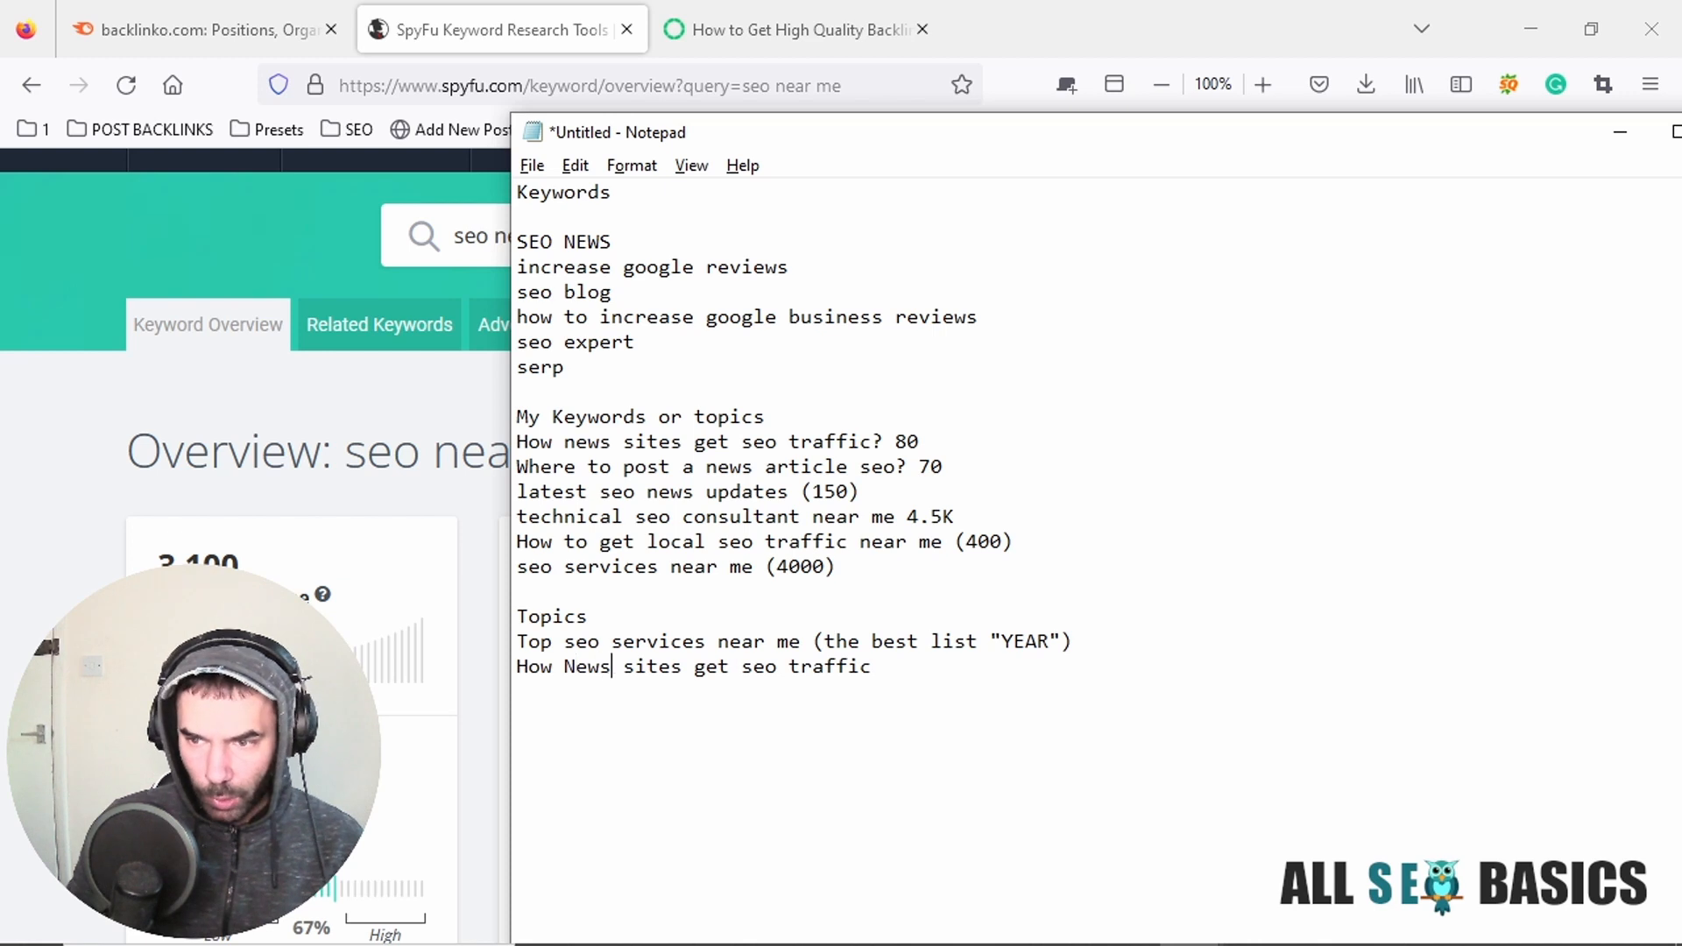
text(Web S)
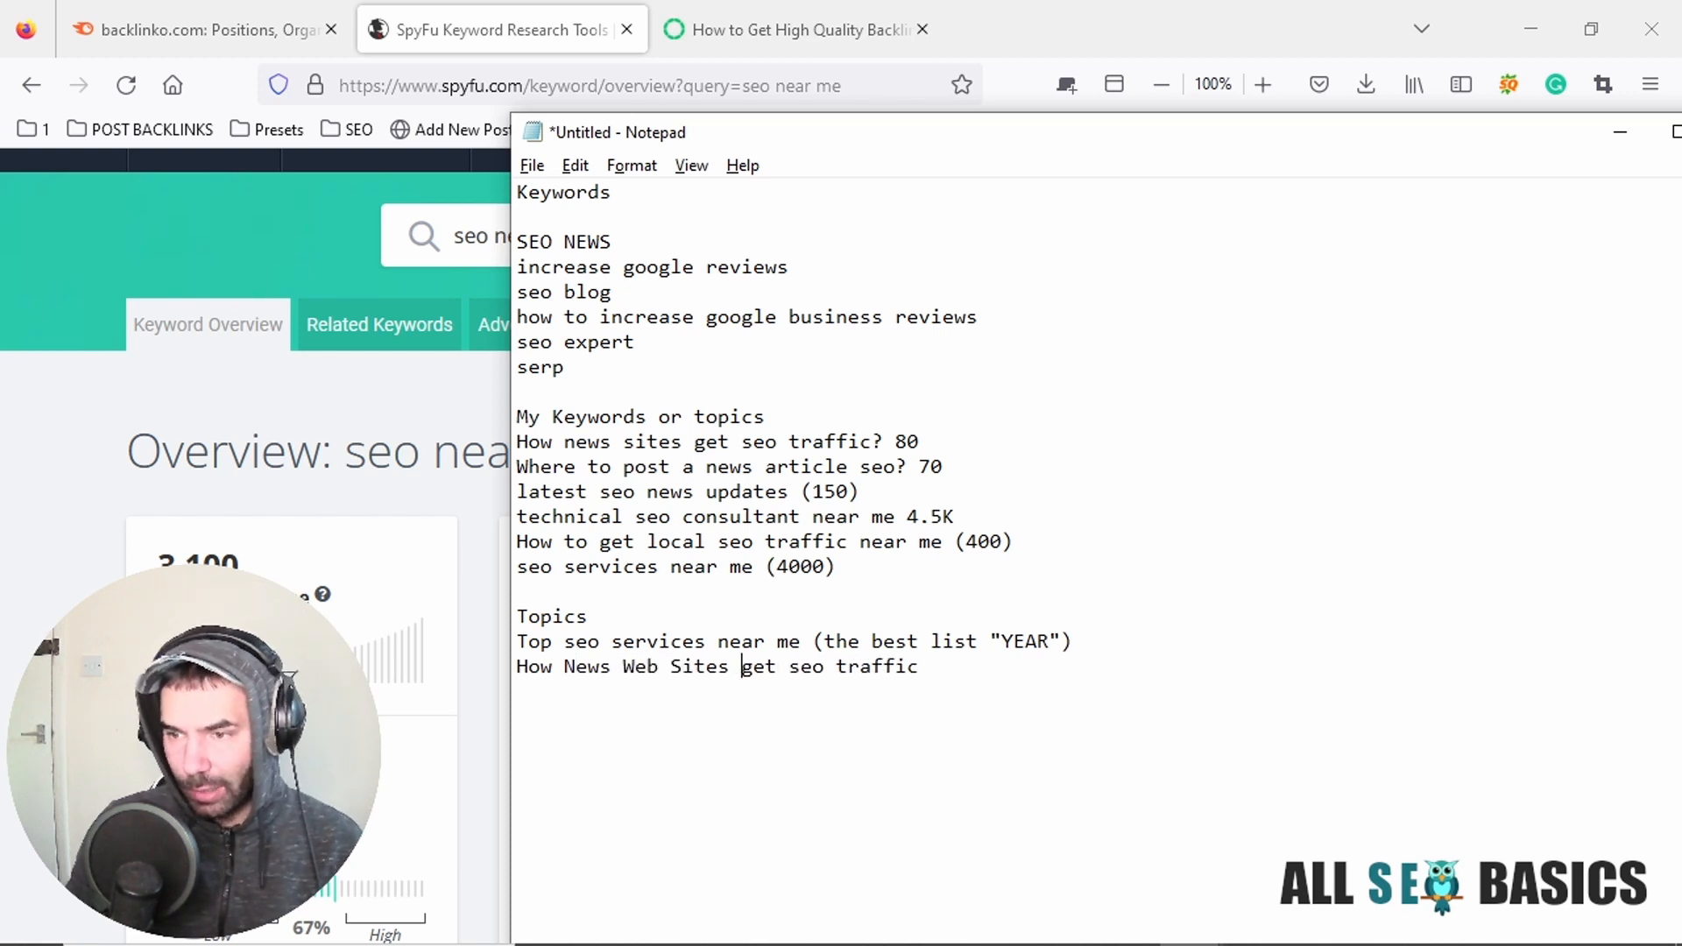
key(Delete)
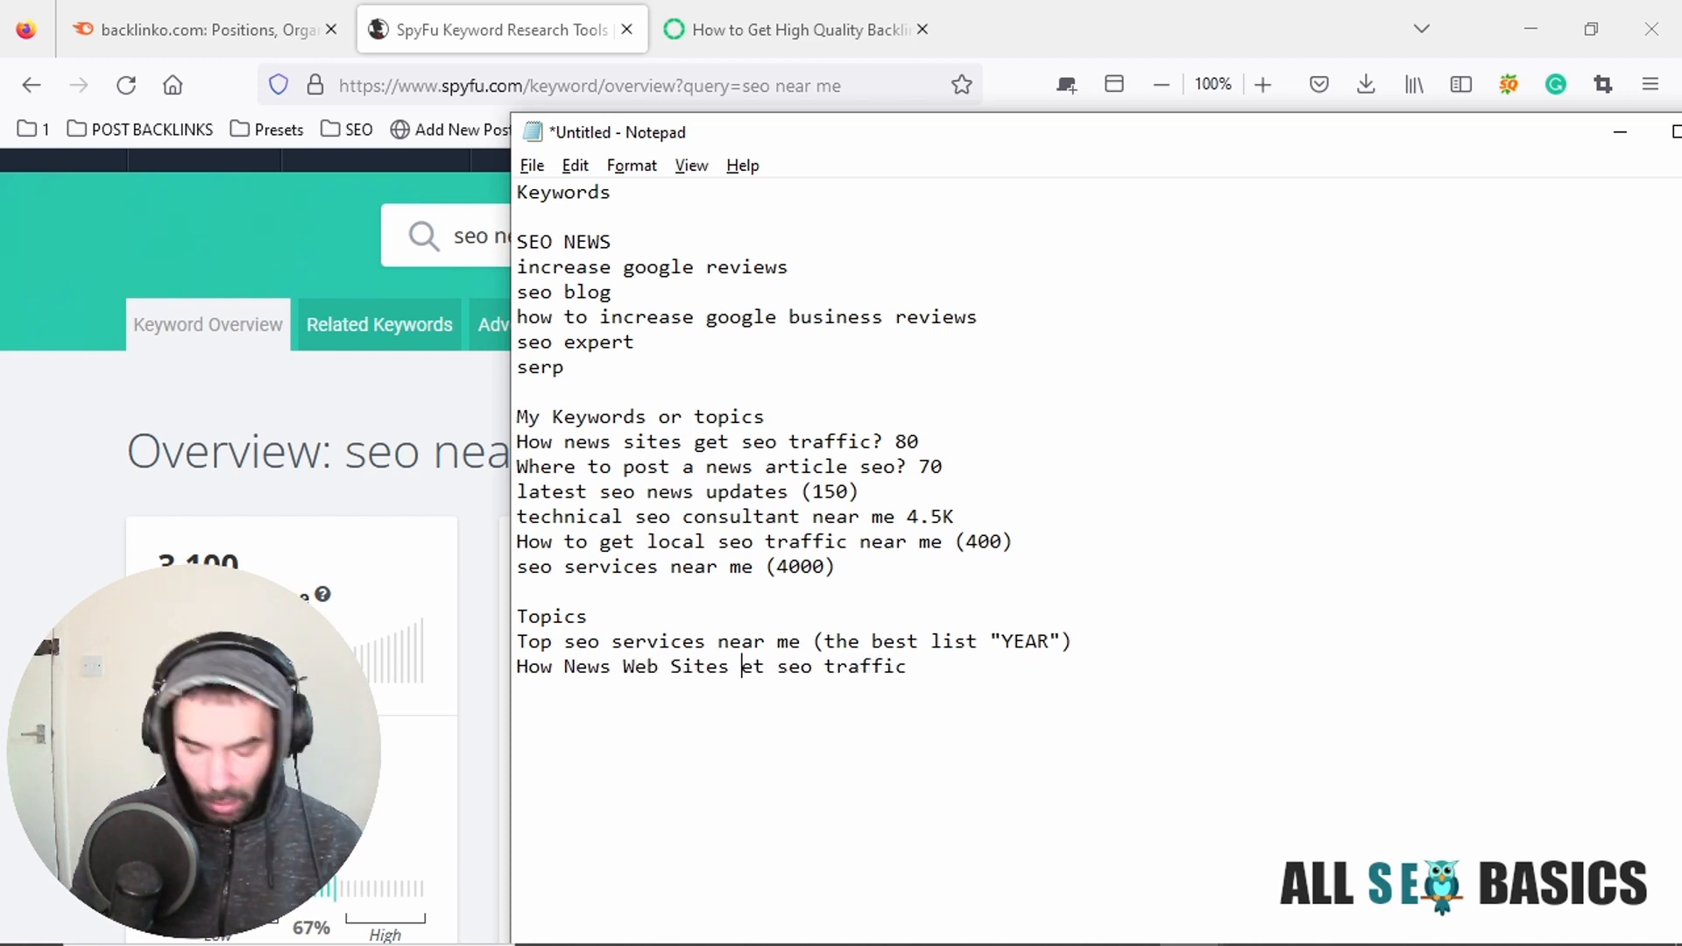
text(Get )
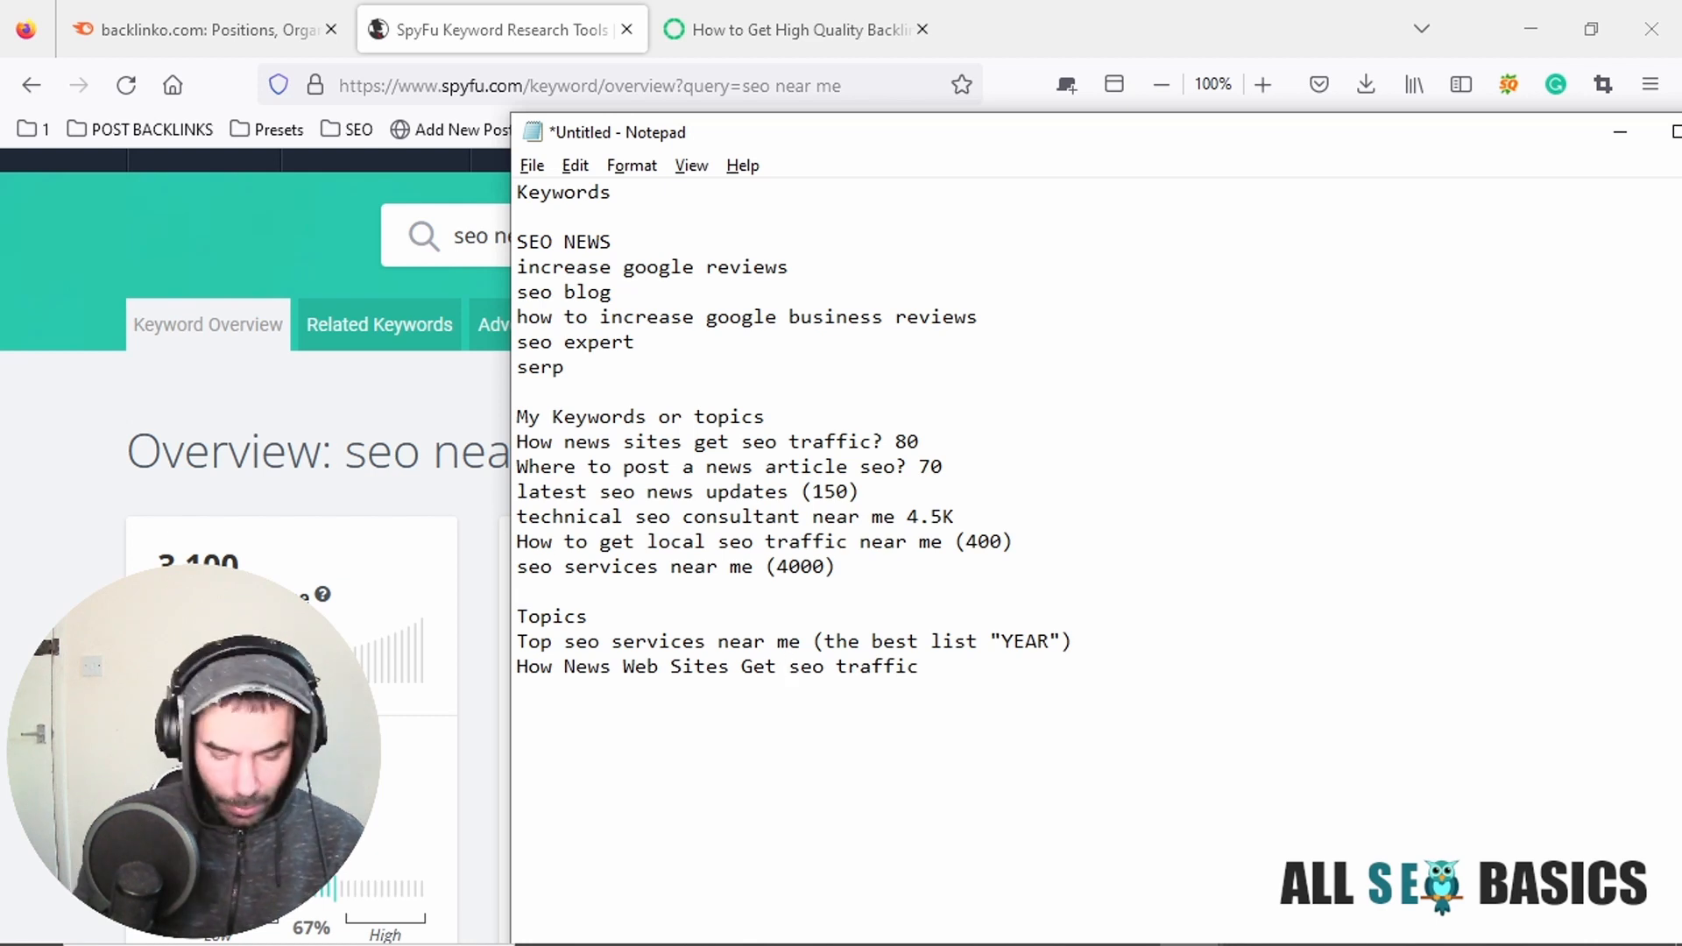
text(Top)
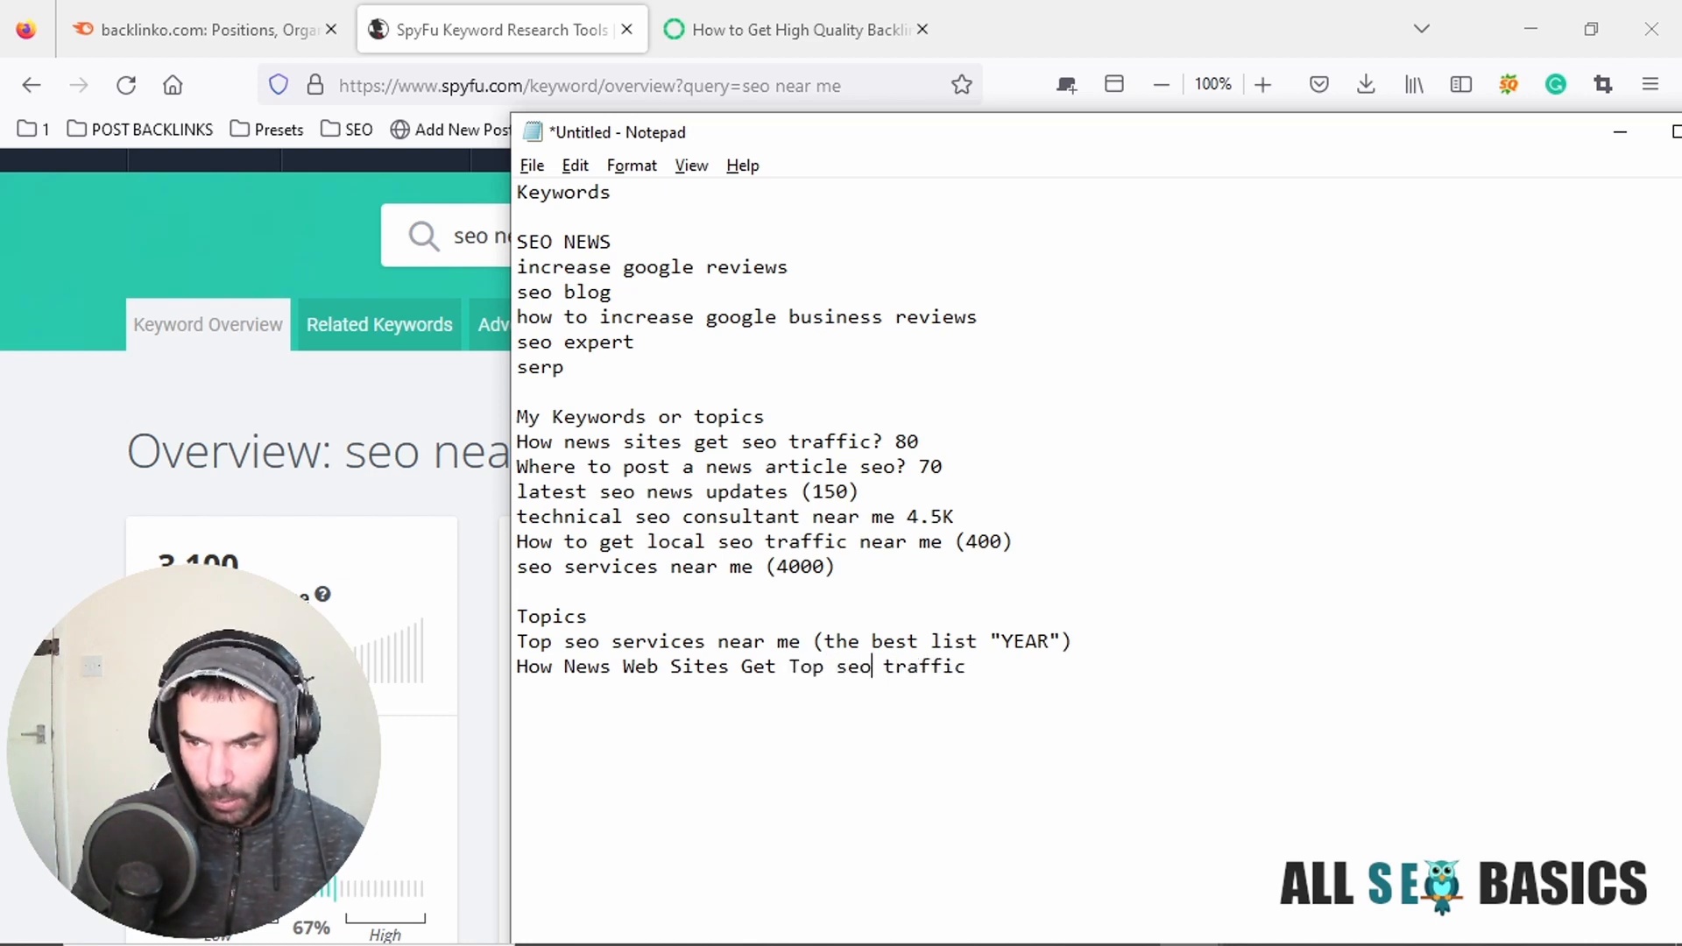
Reword the end of the news sites title to "Top SEO Traffic", adding "Top" and capitalizing the remaining words.
key(BackSpace)
key(BackSpace)
key(BackSpace)
text(SEO)
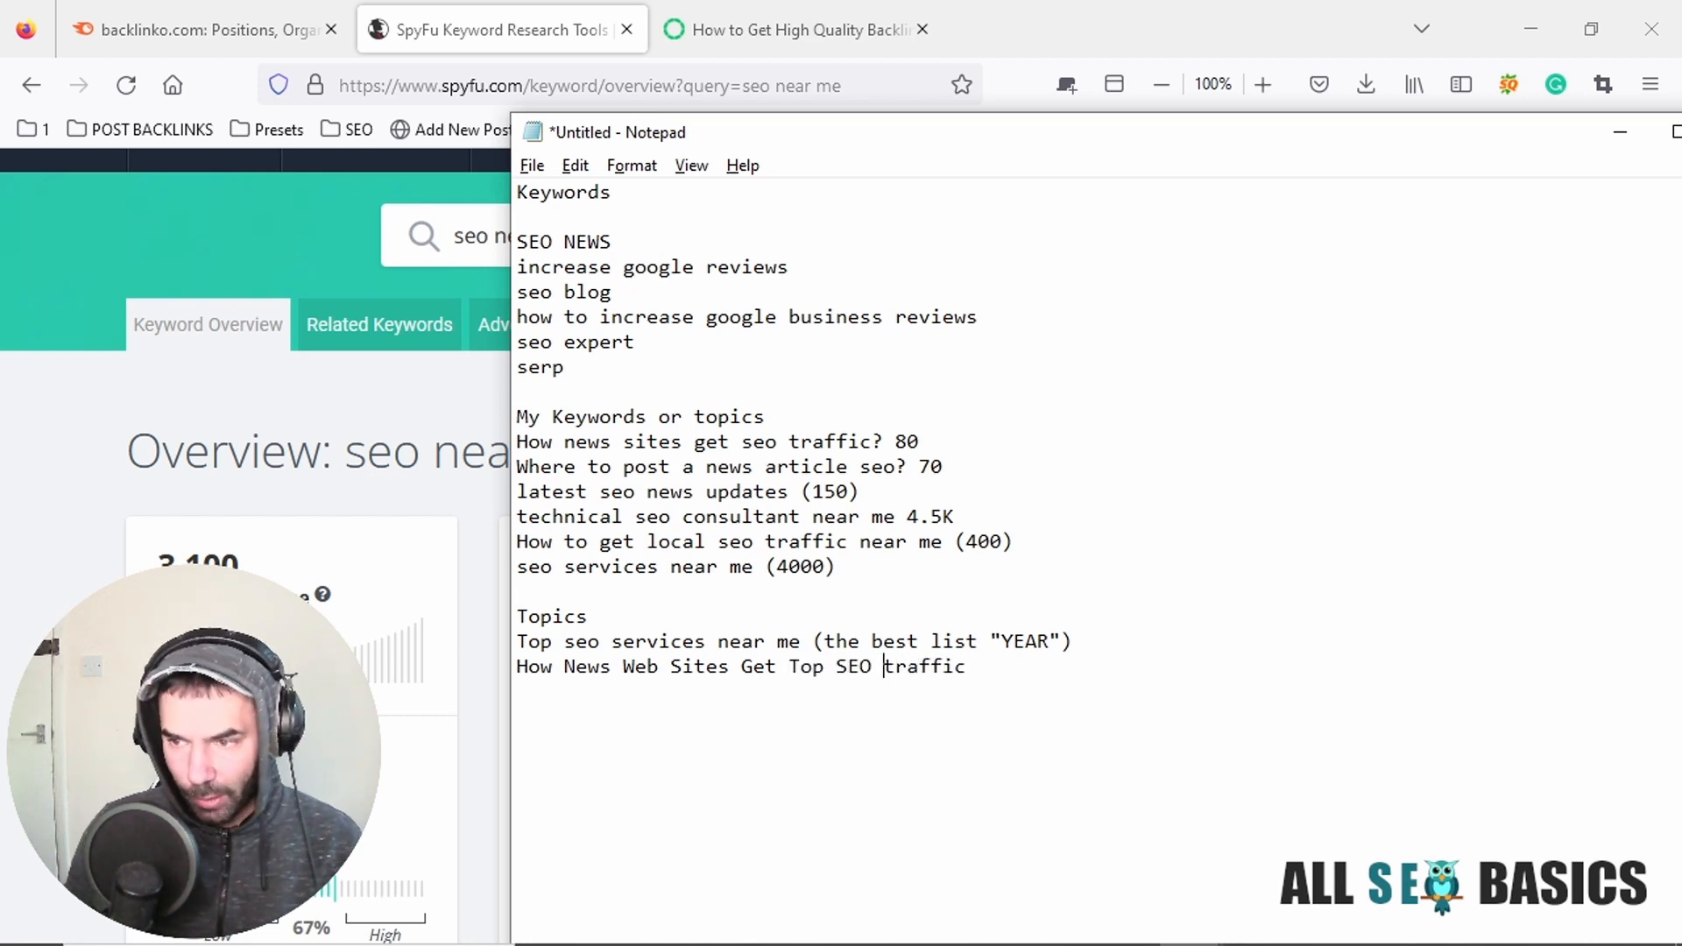
key(BackSpace)
text(T)
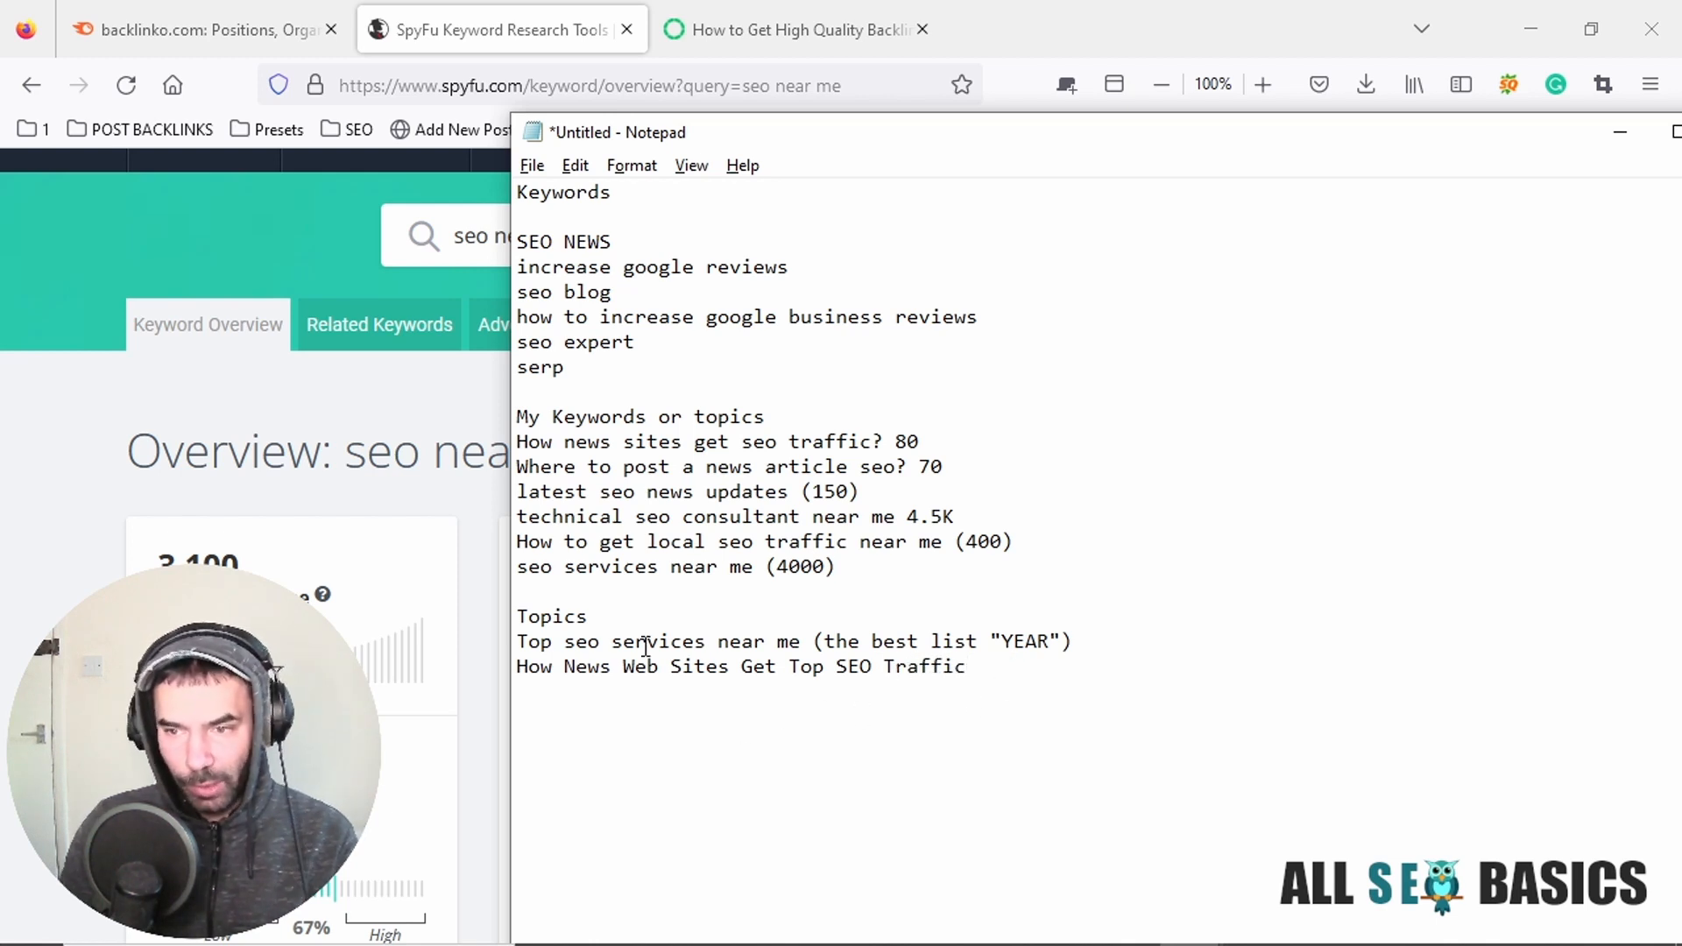
drag(967, 668, 513, 667)
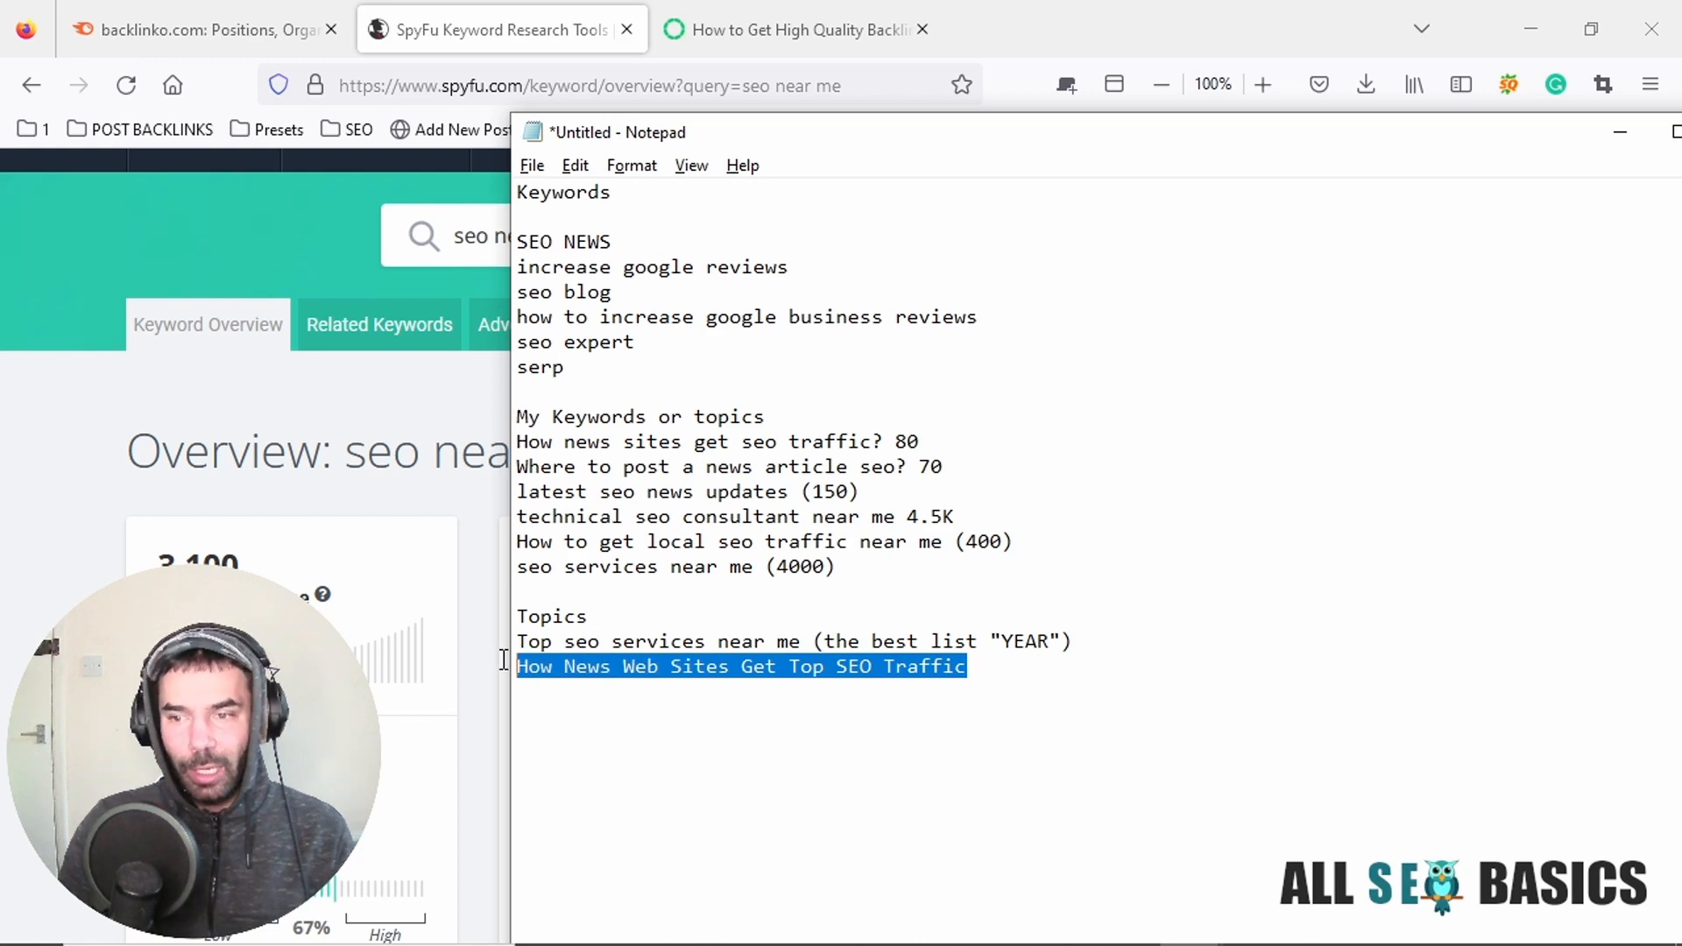
click(719, 642)
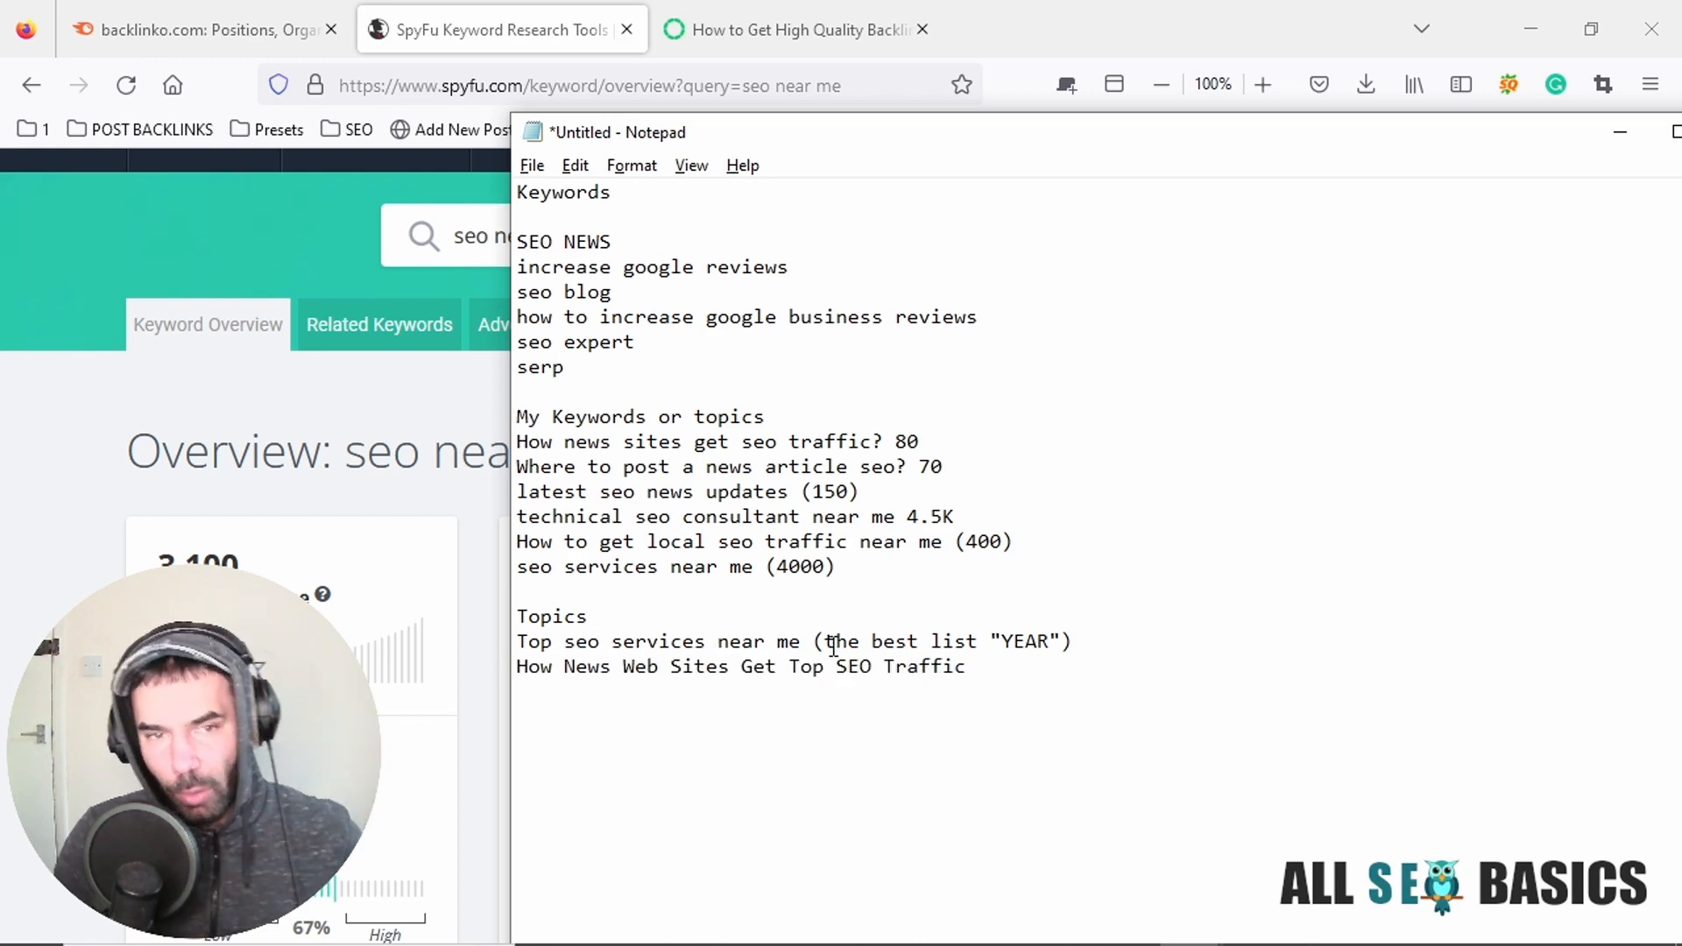
Enlarge the Notepad text and reposition its window so that more of the notes fit on the screen.
key(ctrl+plus)
key(ctrl+plus)
key(ctrl+plus)
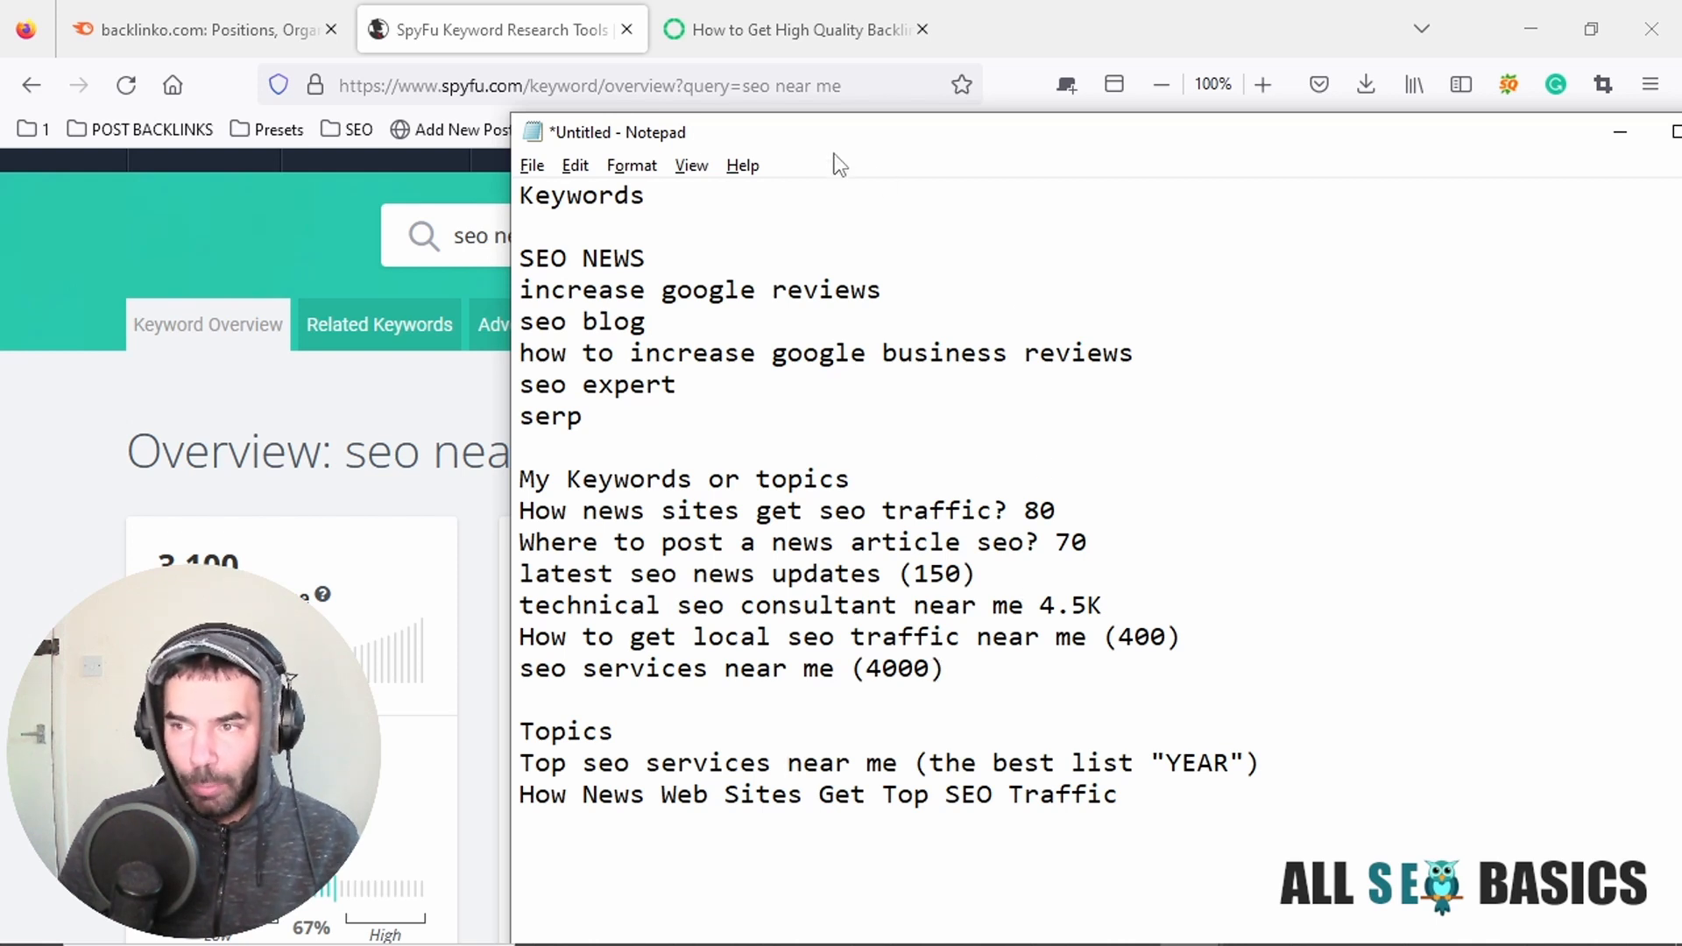
drag(815, 147, 923, 119)
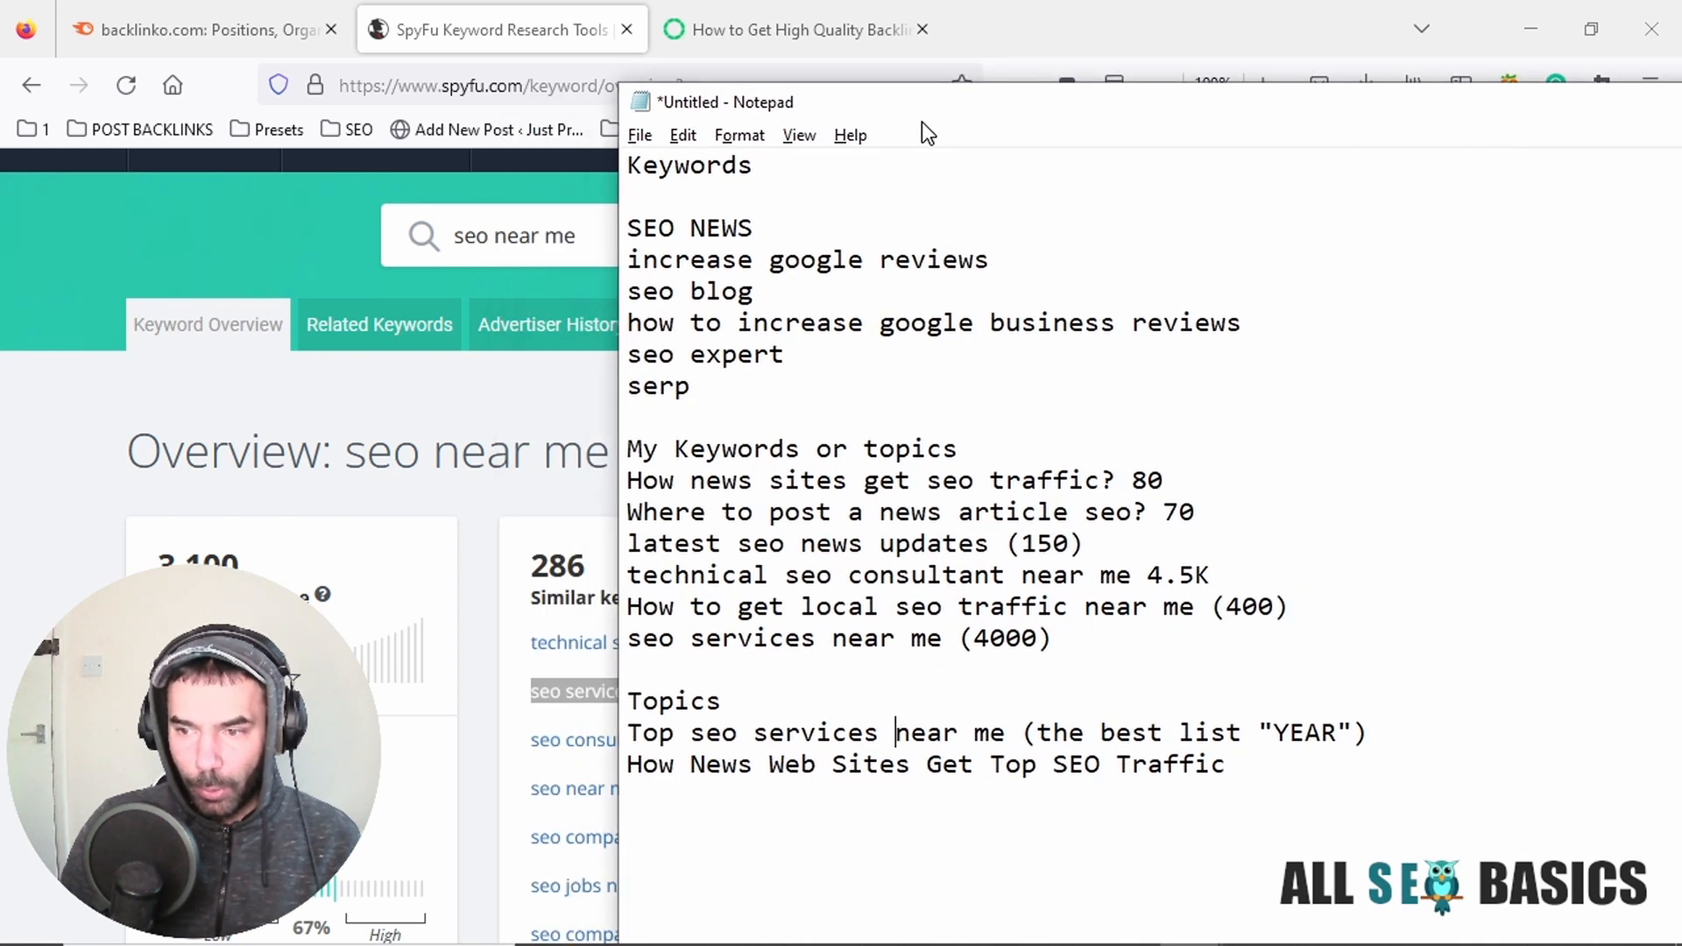
Copy "latest seo news updates" from the keyword list onto a new line under the news sites title in Topics.
click(1248, 763)
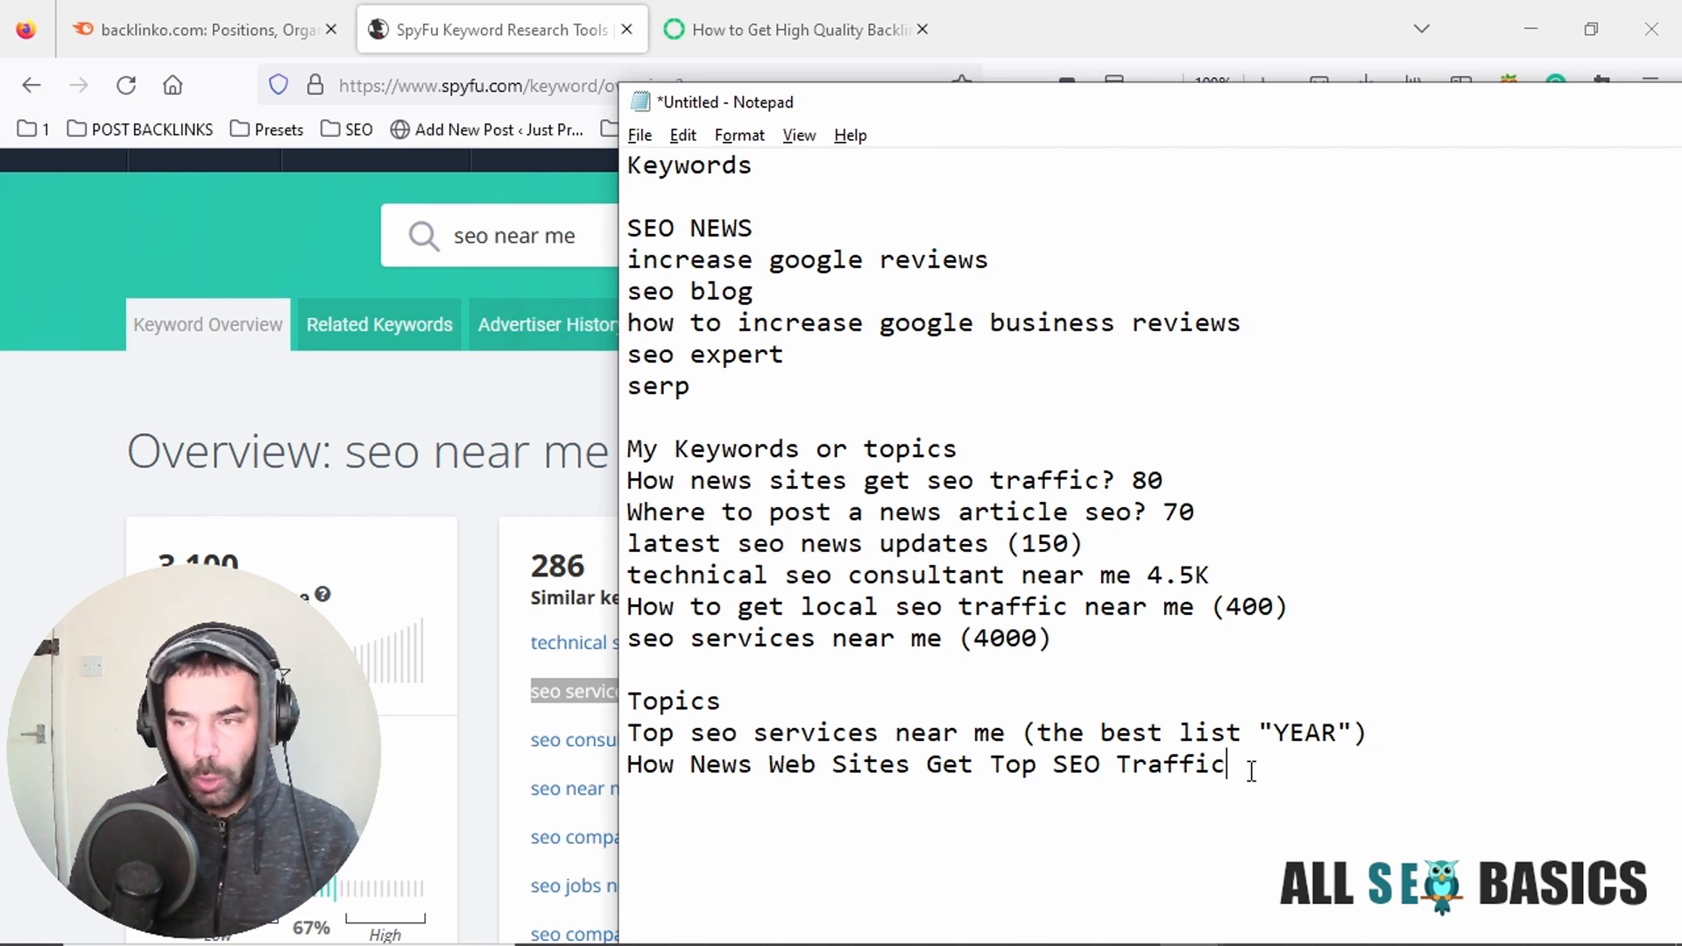
key(Return)
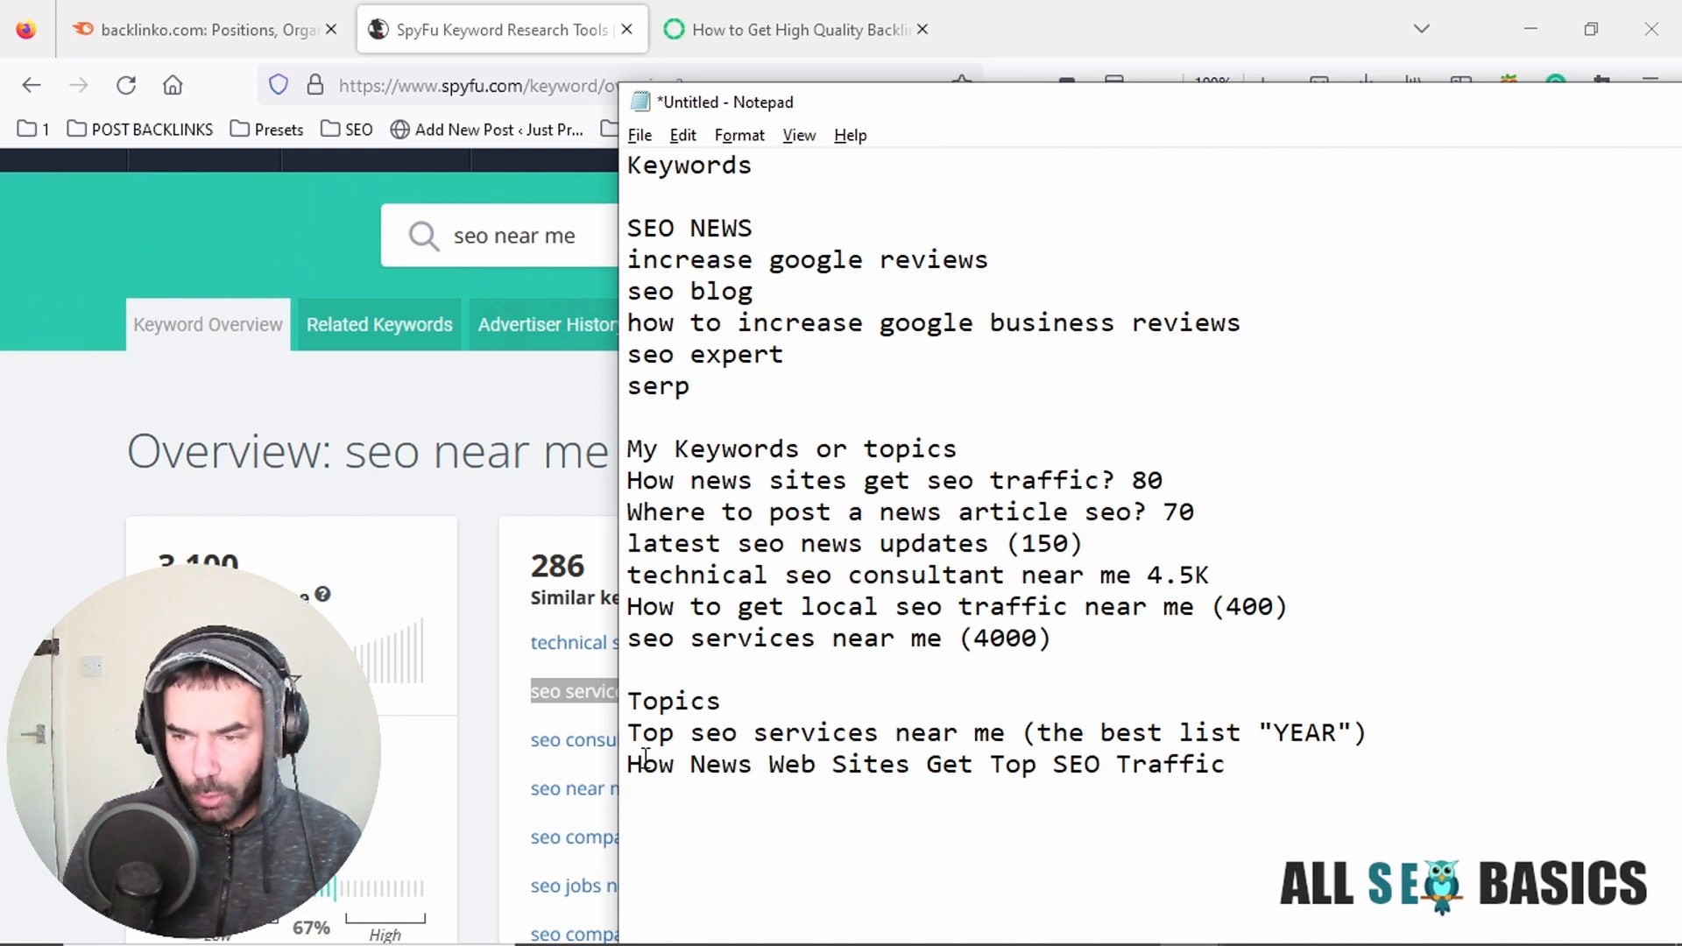
drag(1368, 732, 1049, 745)
click(1086, 634)
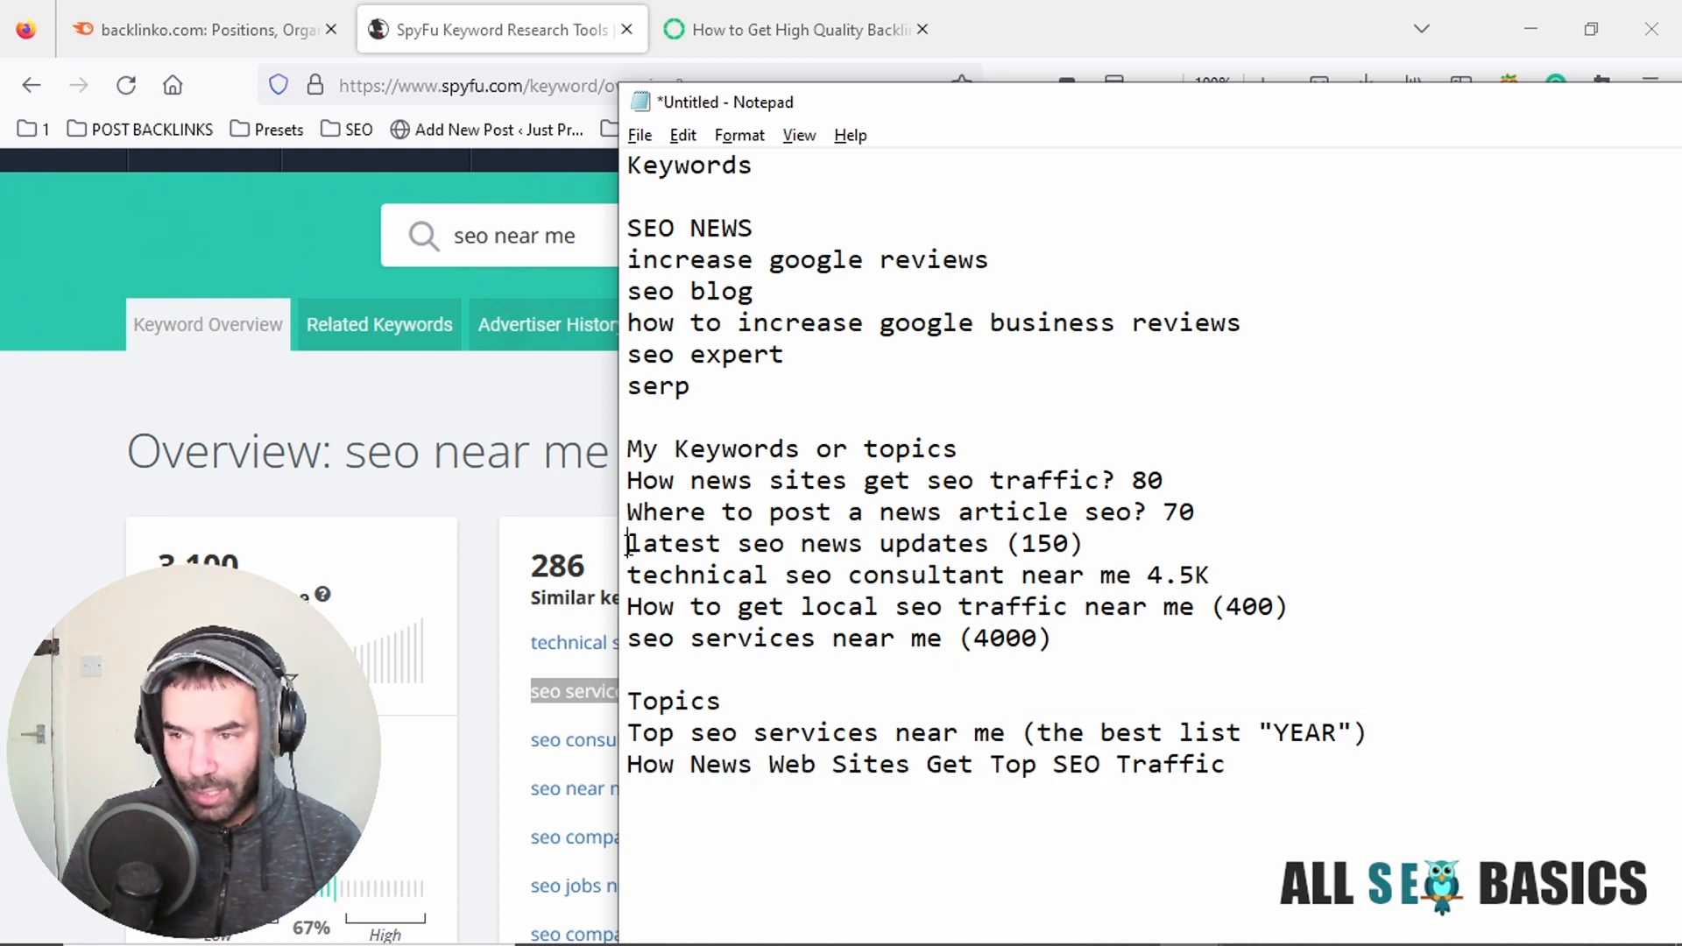
drag(628, 545, 988, 549)
key(ctrl+c)
click(1269, 768)
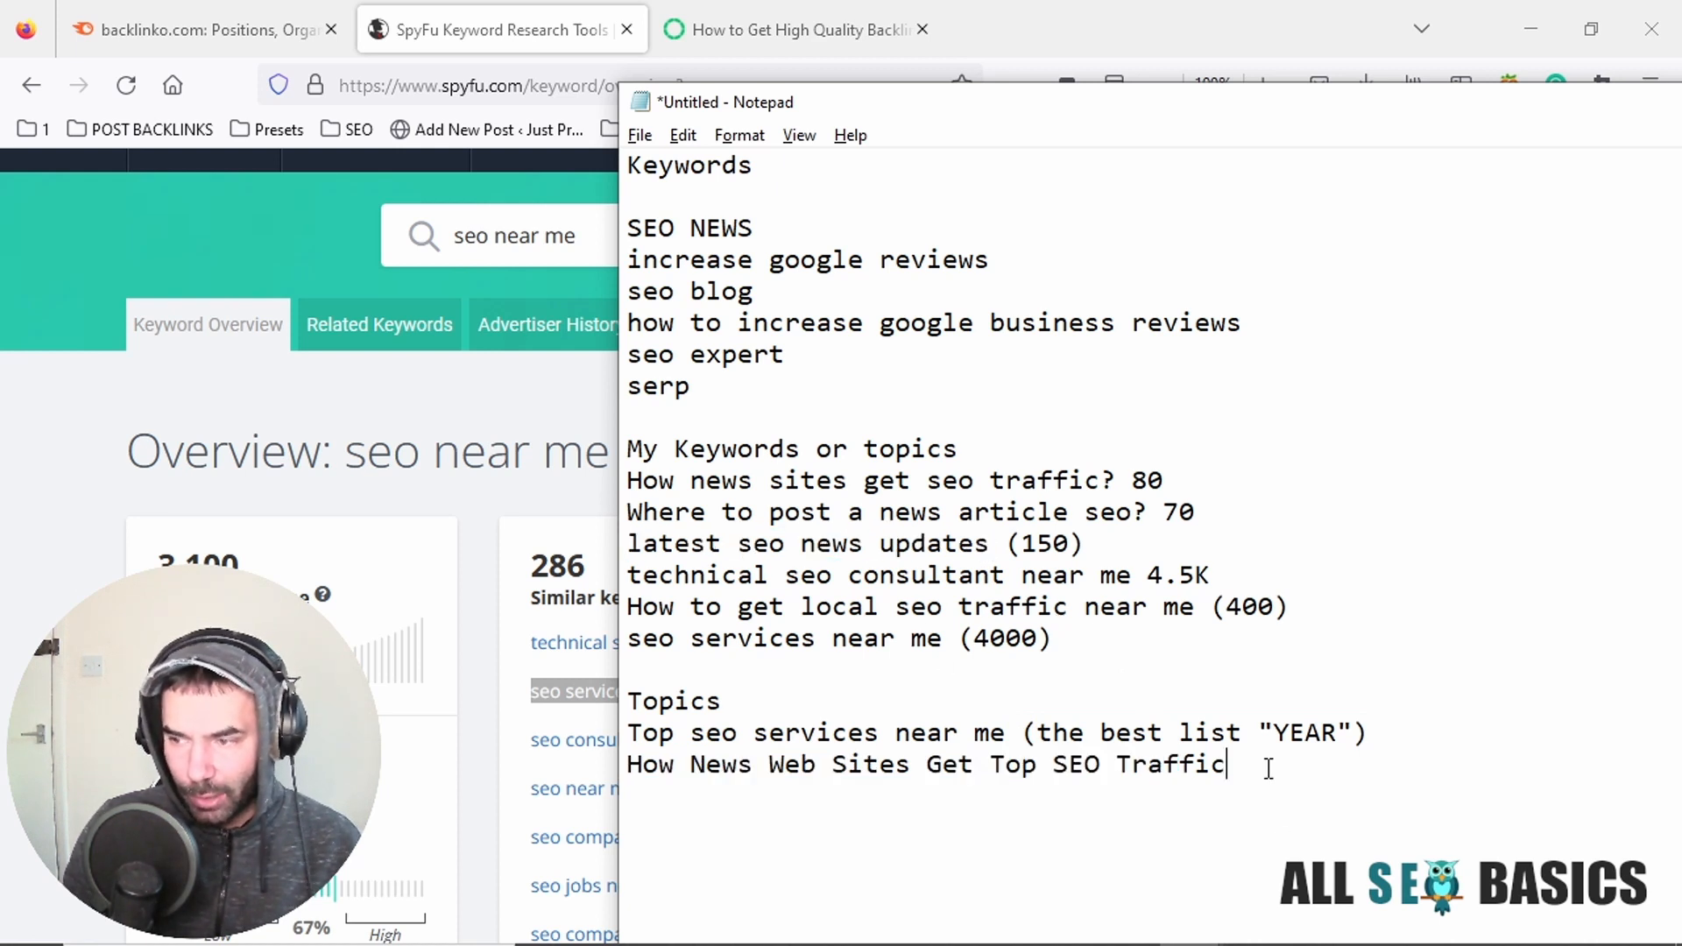
key(Return)
key(ctrl+v)
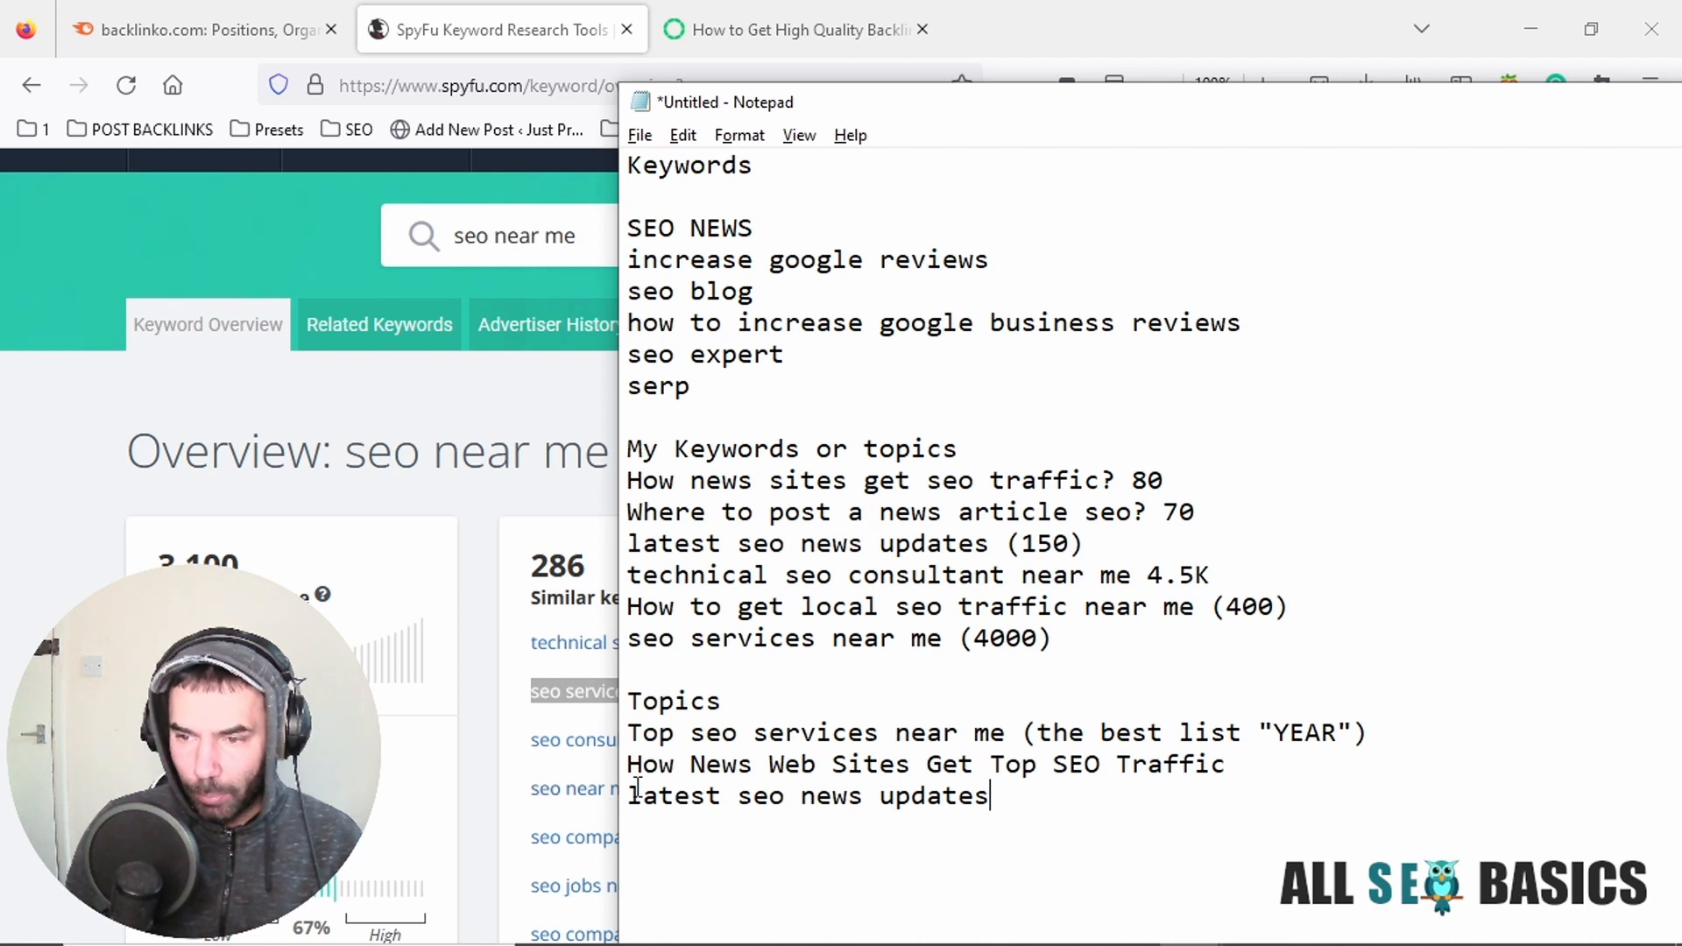
Reword the beginning of the copied news updates topic to "Top Latest SEO", adding "Top" and adjusting the capitalization.
drag(638, 792, 626, 793)
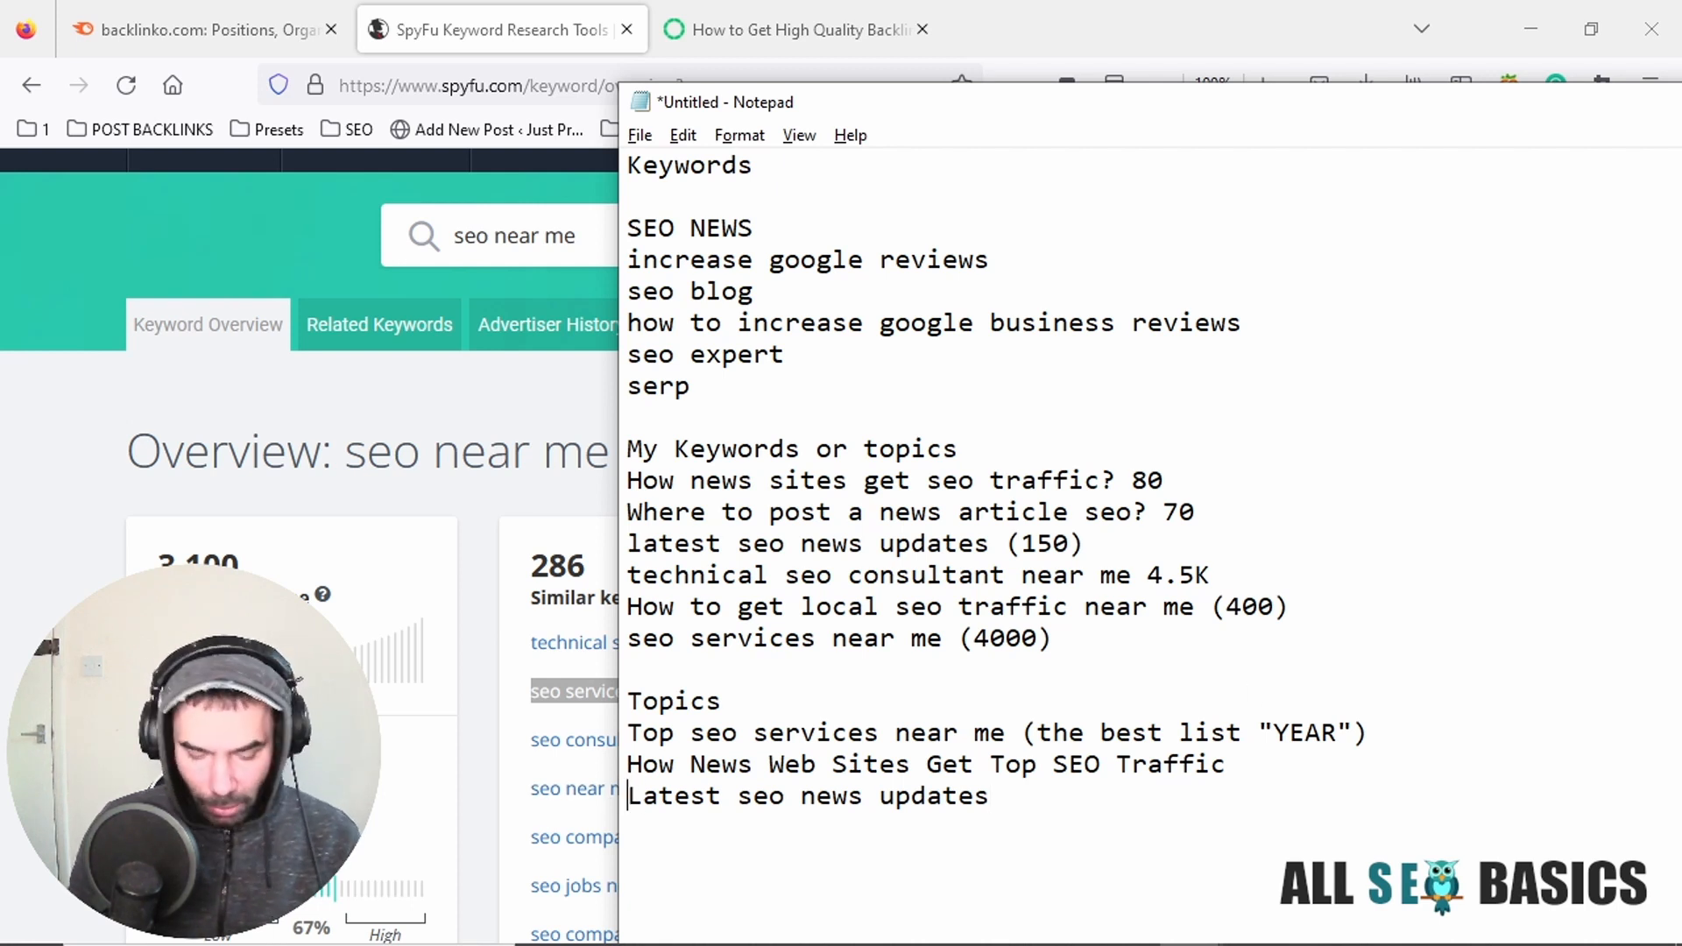
text(Top-)
key(BackSpace)
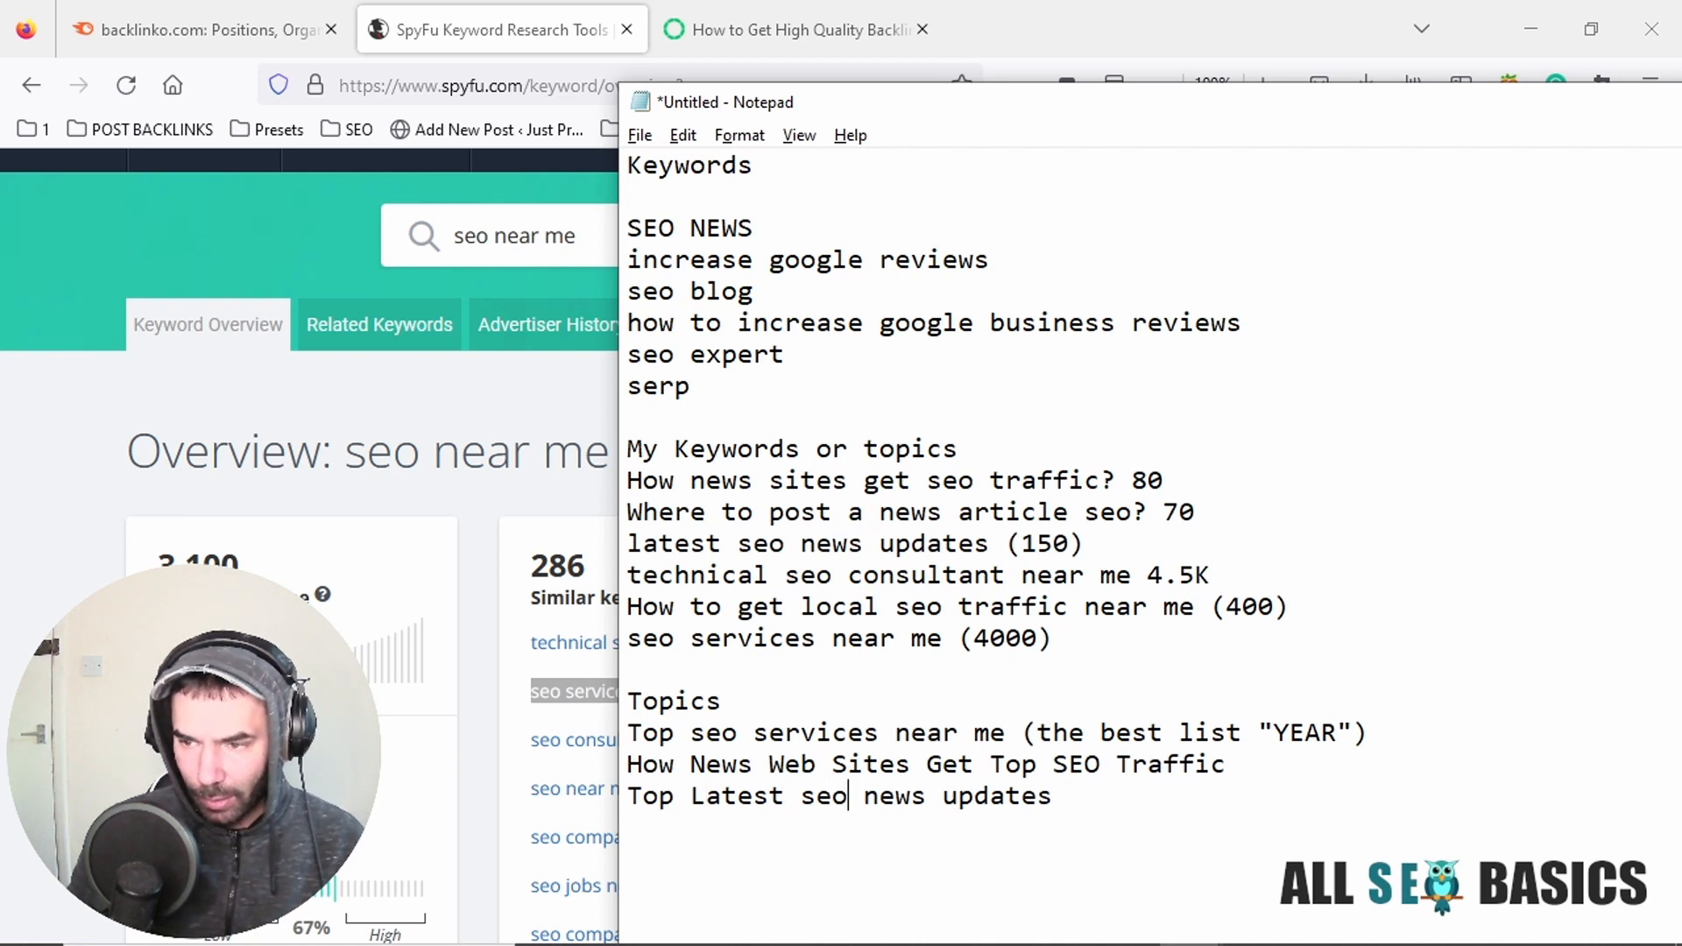
key(BackSpace)
key(BackSpace)
key(BackSpace)
text(SEO)
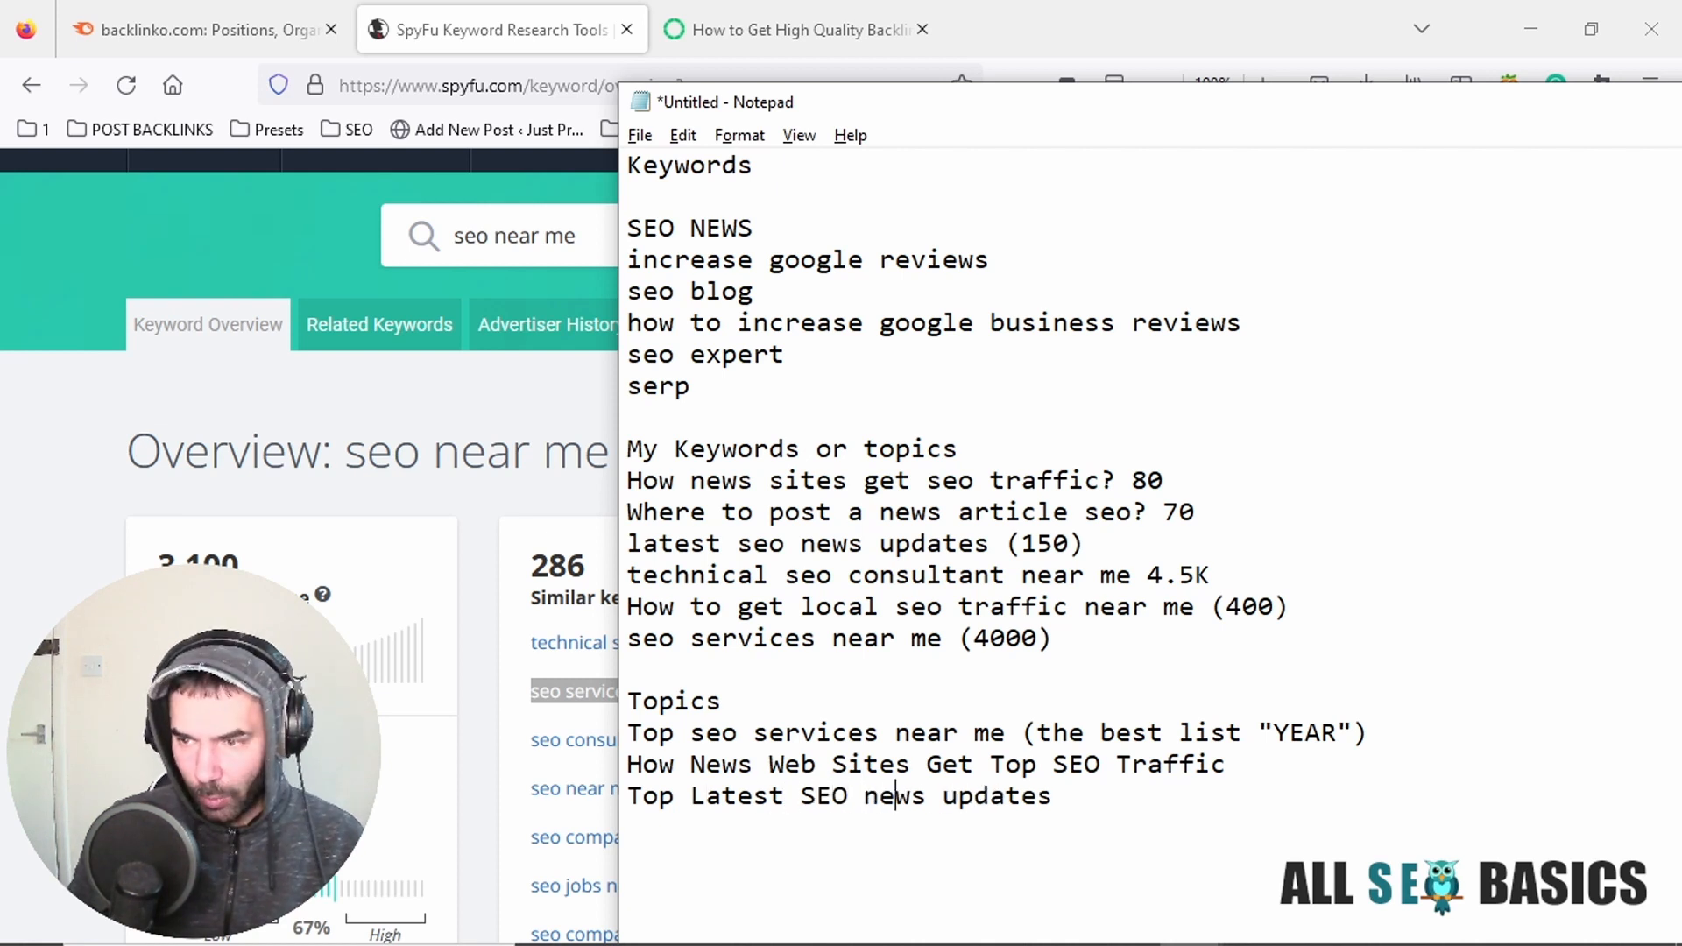
text( news updates from)
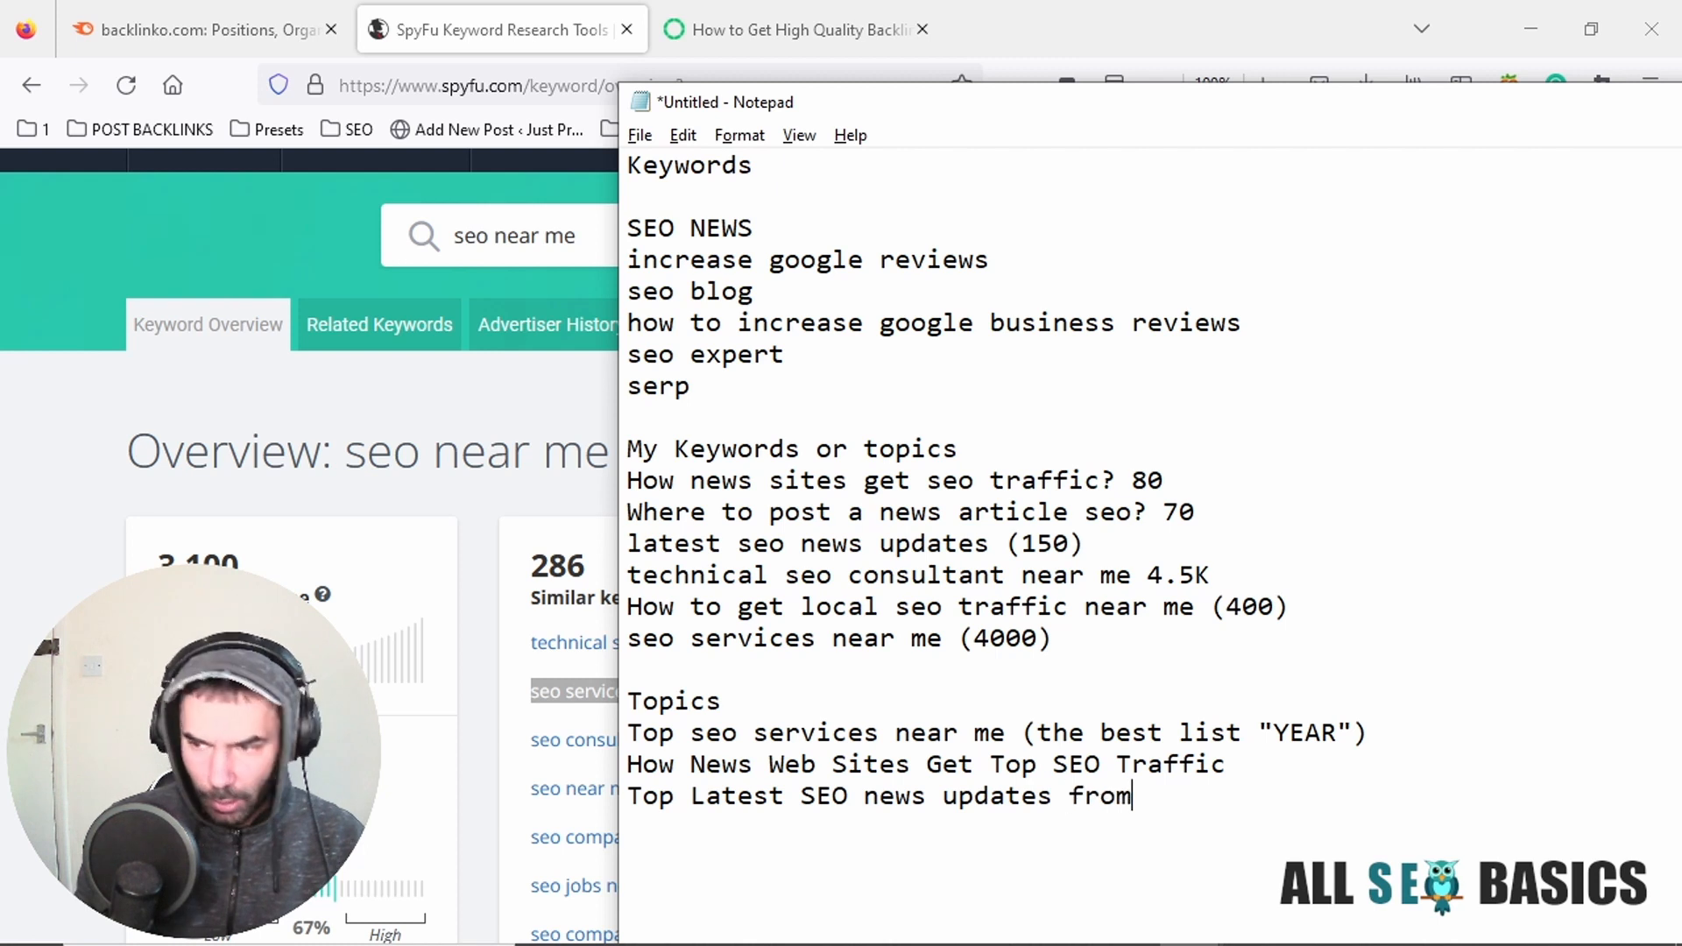
text( London)
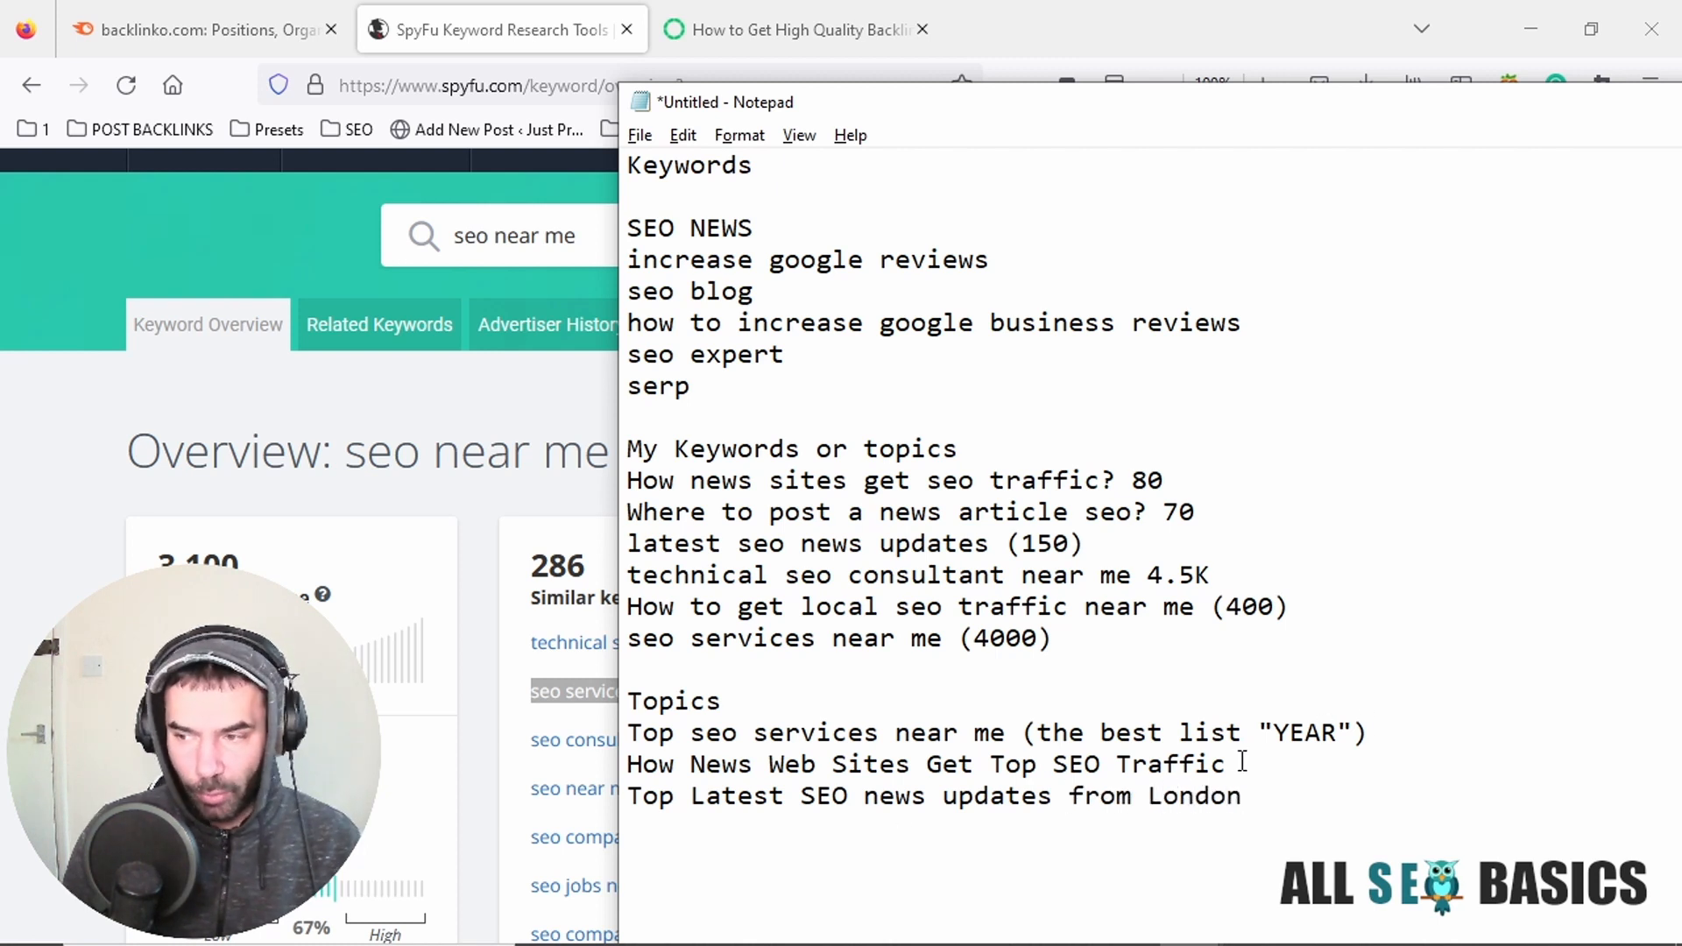
Try "from London" as the ending of the news updates title and replace it with "the top Guide".
drag(1244, 799, 1065, 793)
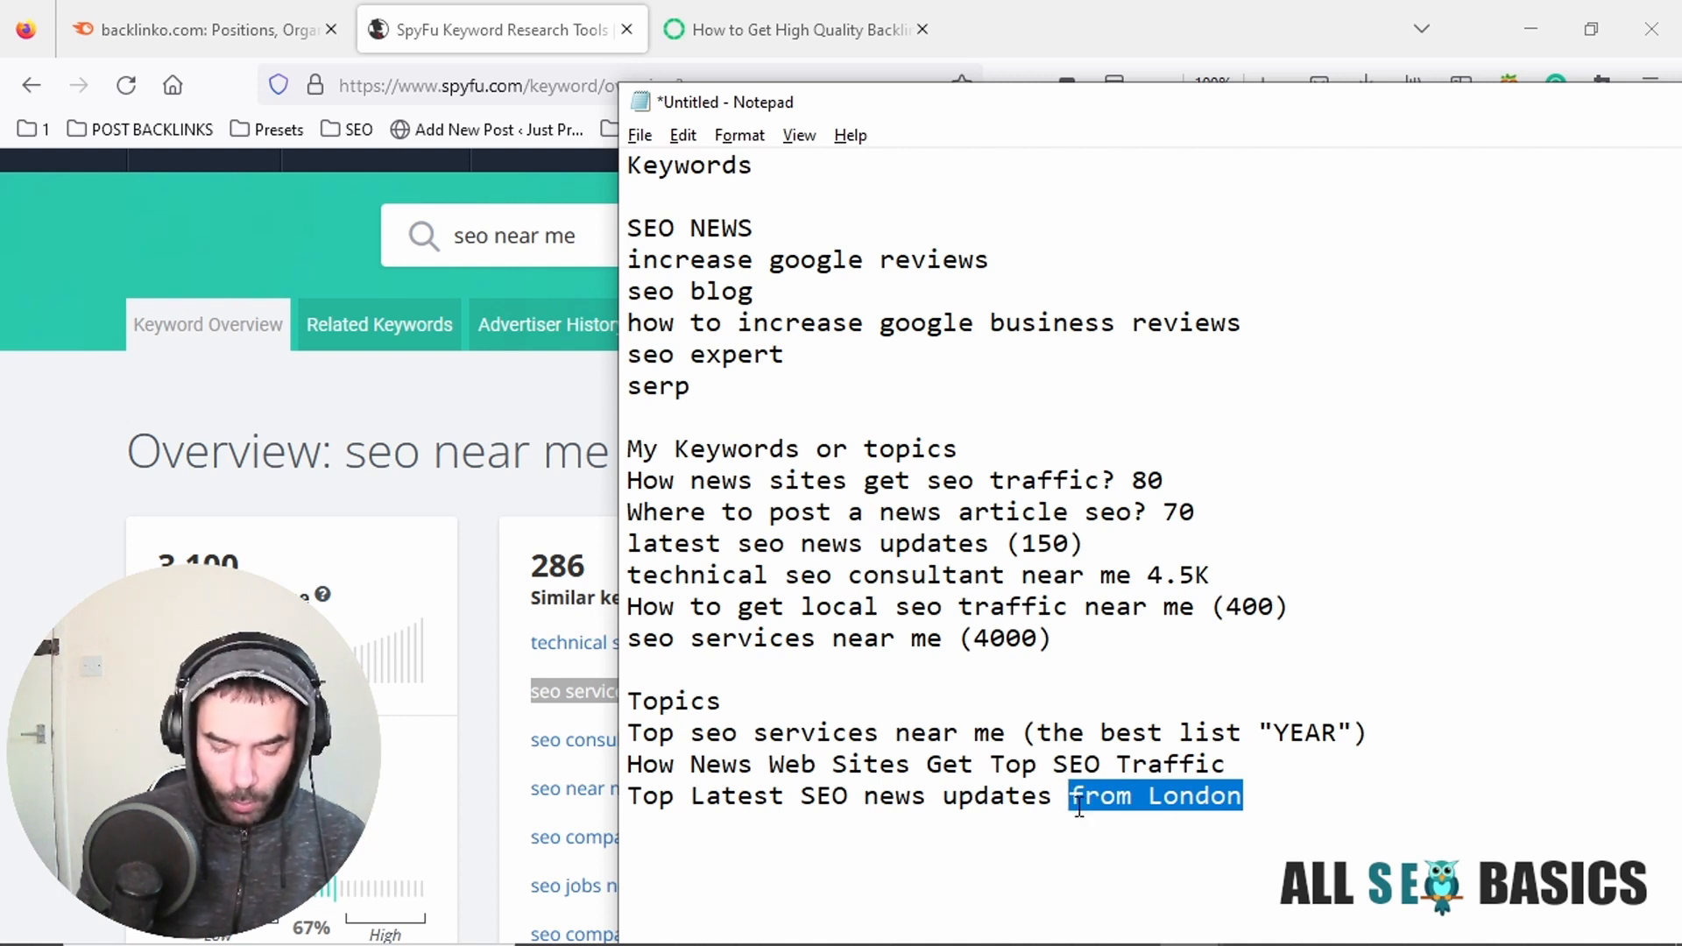
text(the top )
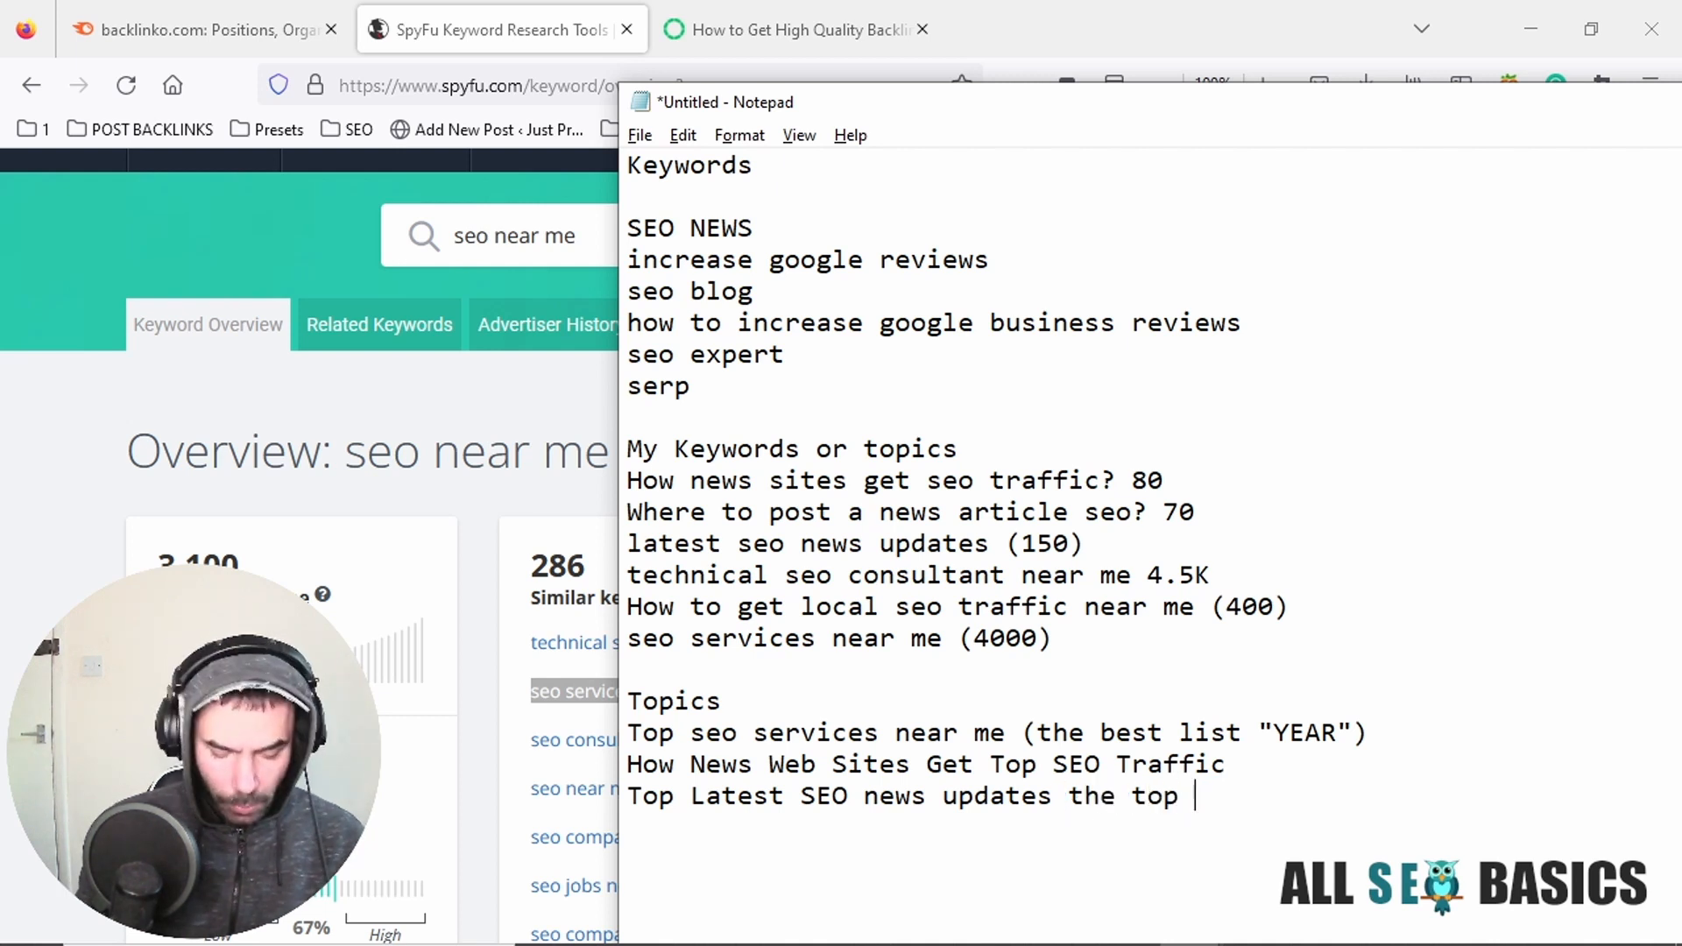
text(Guide)
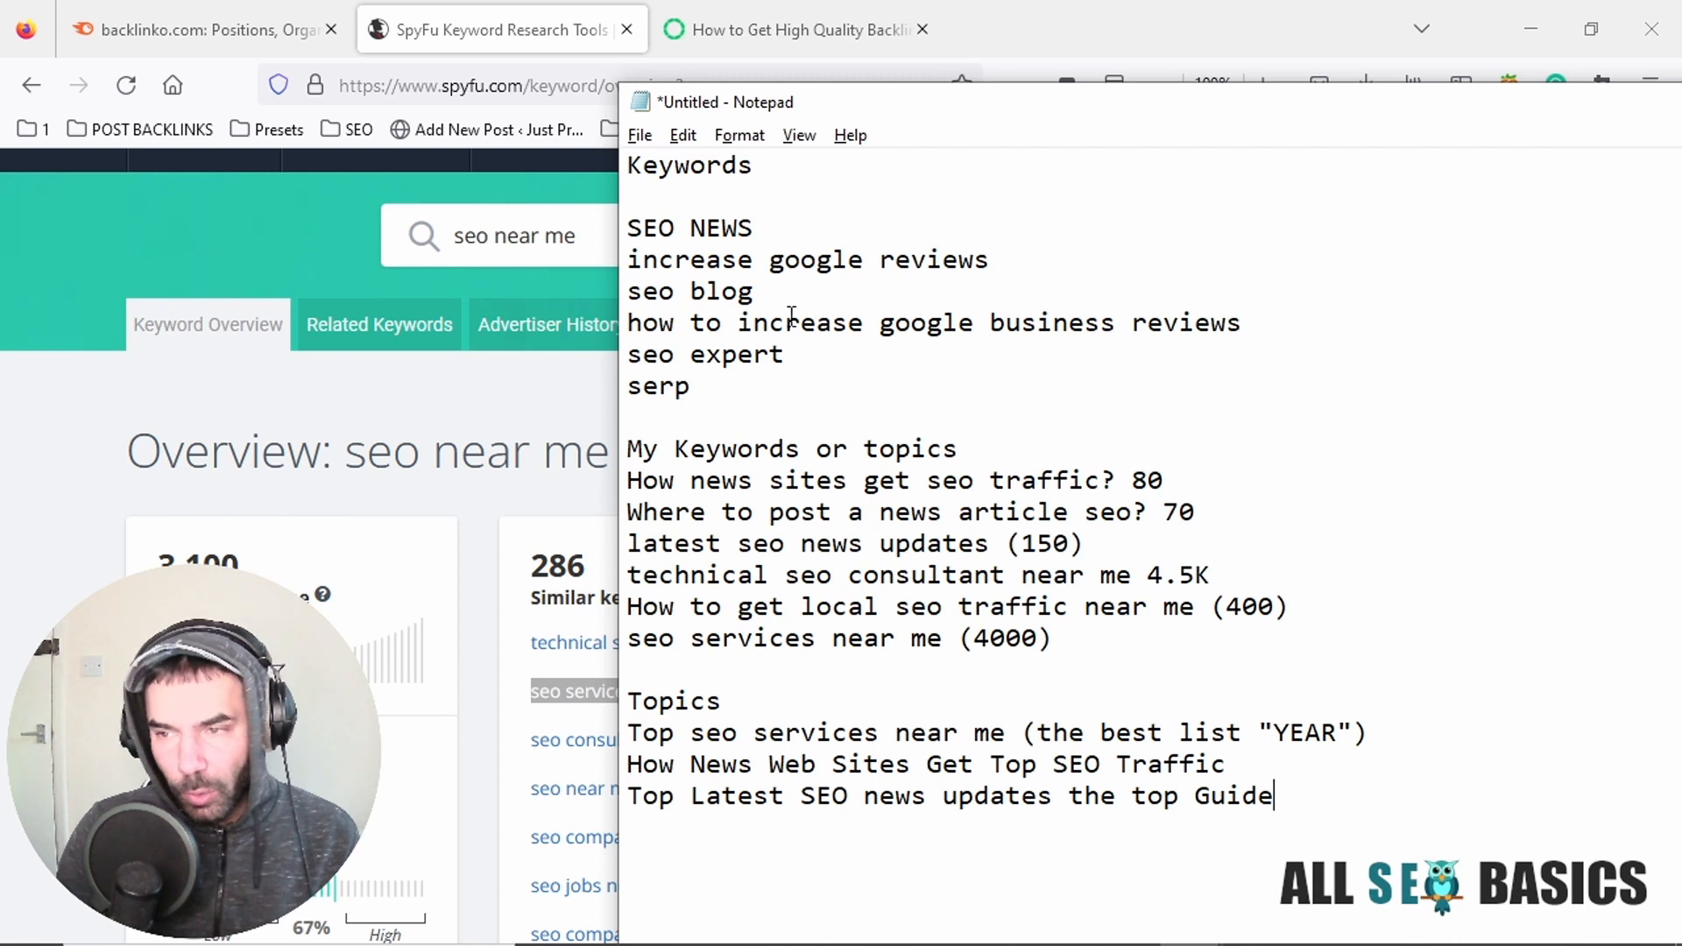
Review the three topic titles and compare them with the keywords they were built from.
drag(819, 350, 609, 351)
drag(1279, 796, 1077, 797)
drag(802, 767, 616, 771)
click(753, 767)
drag(1324, 810, 626, 736)
drag(1101, 767, 1077, 778)
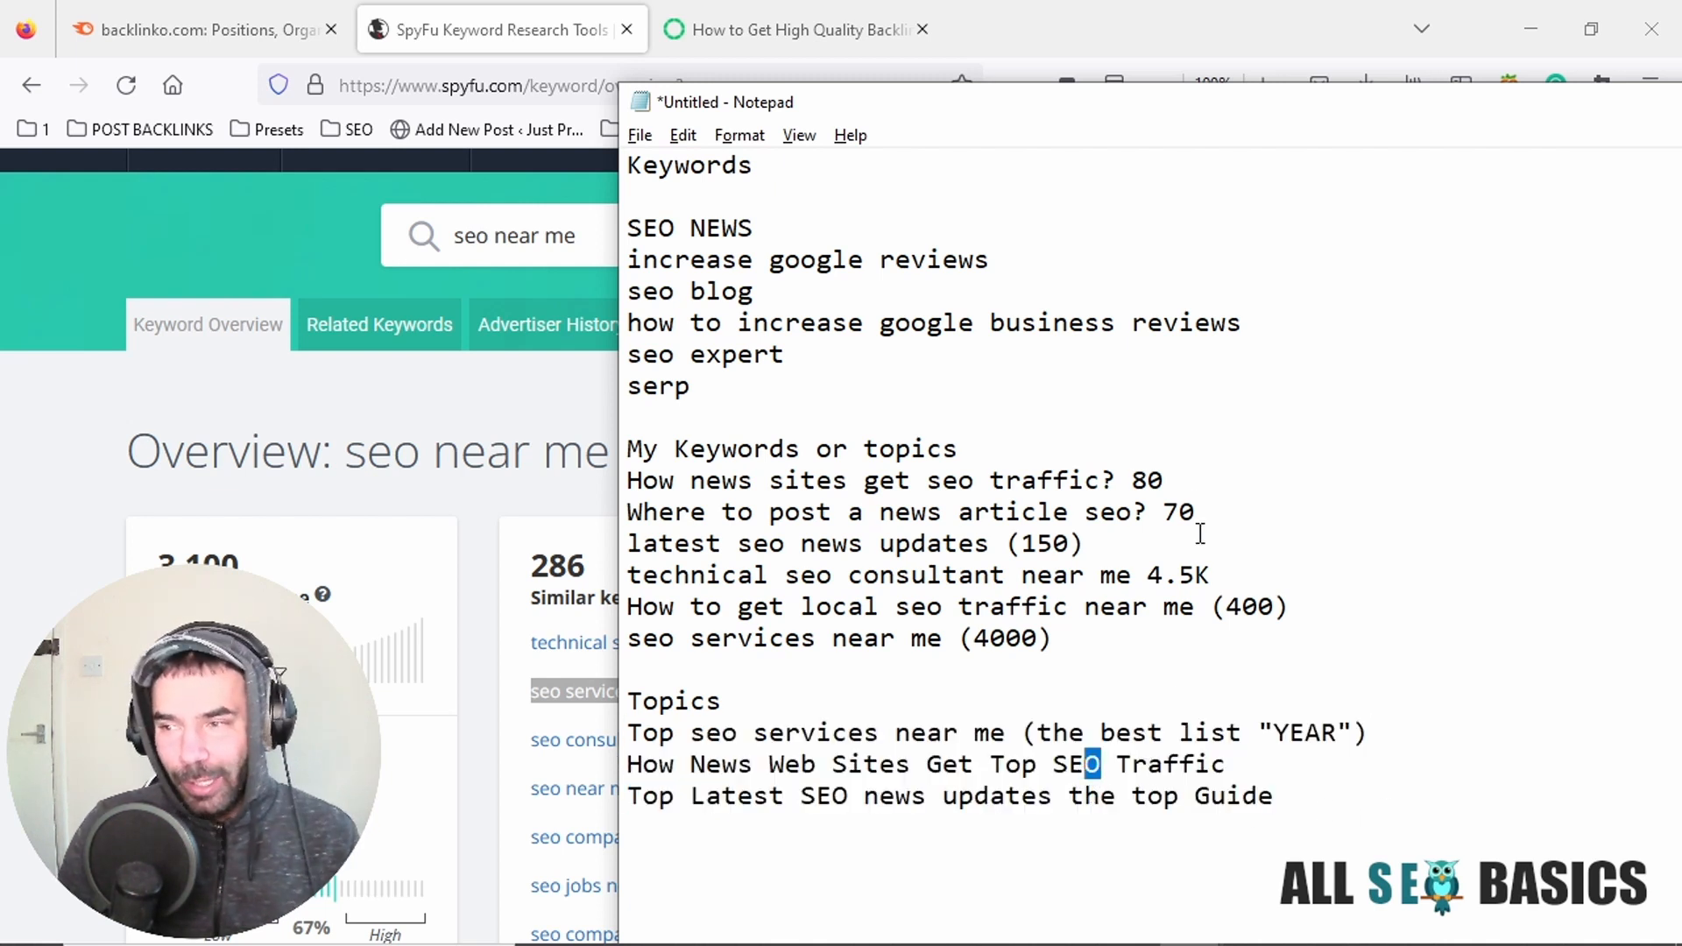
drag(627, 736, 1006, 743)
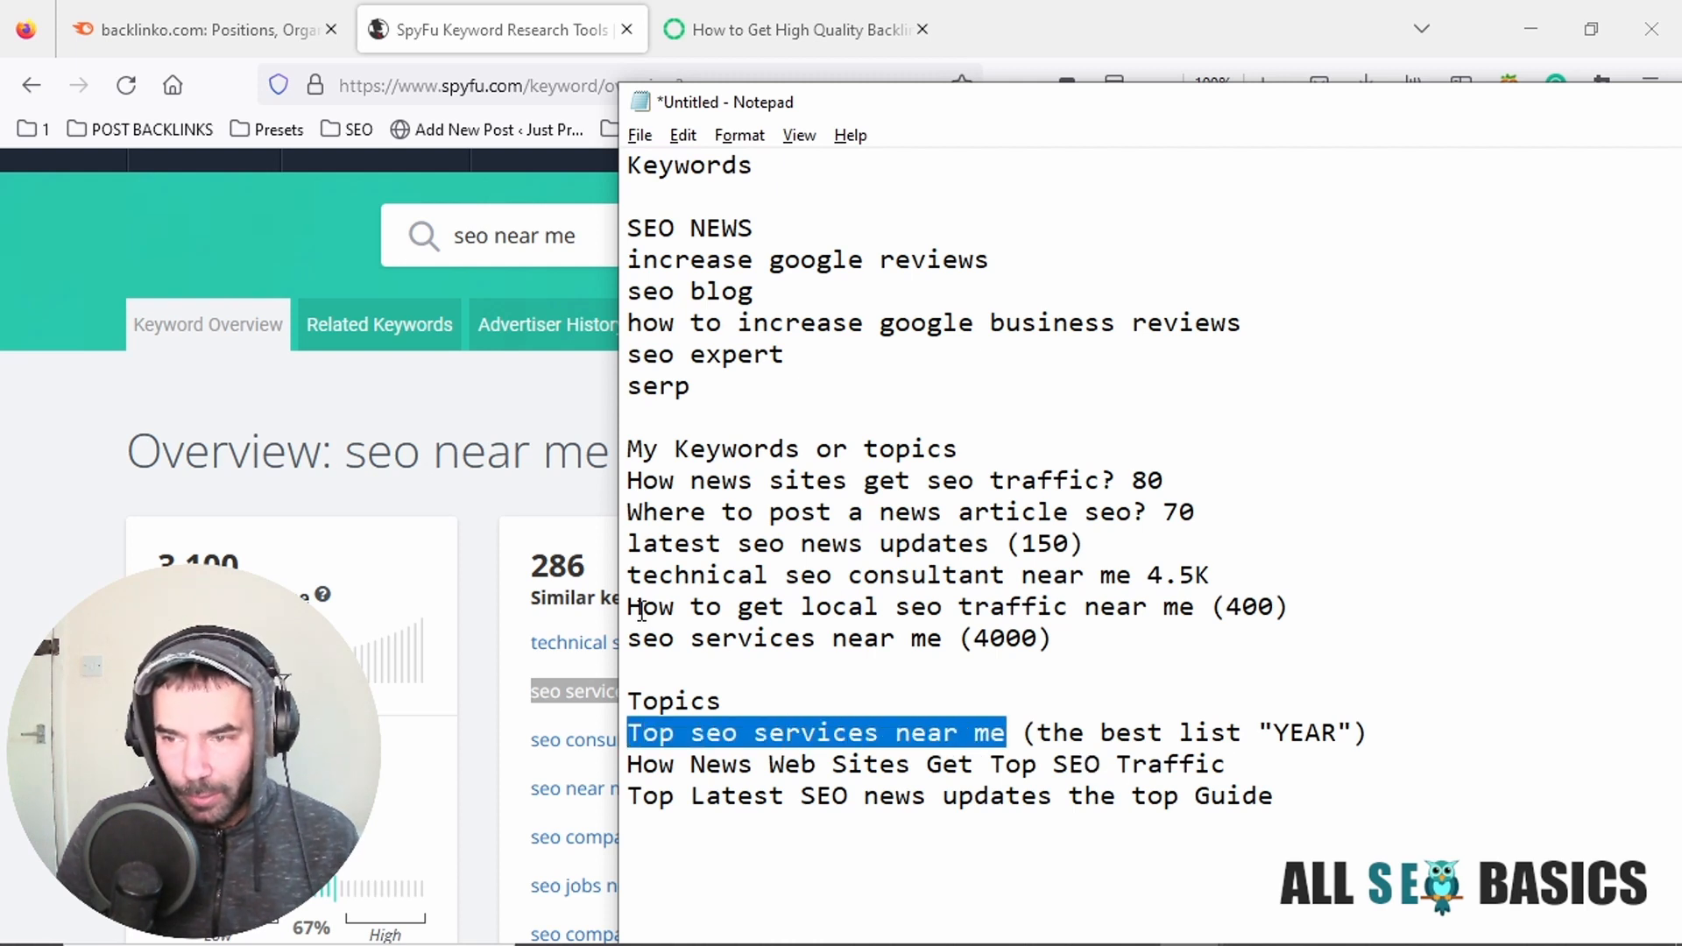
mouse_move(637, 639)
mouse_down()
mouse_move(1076, 661)
mouse_move(1014, 640)
mouse_move(616, 640)
mouse_up()
Capitalize "SEO" in the first topic title about services near me.
click(1199, 732)
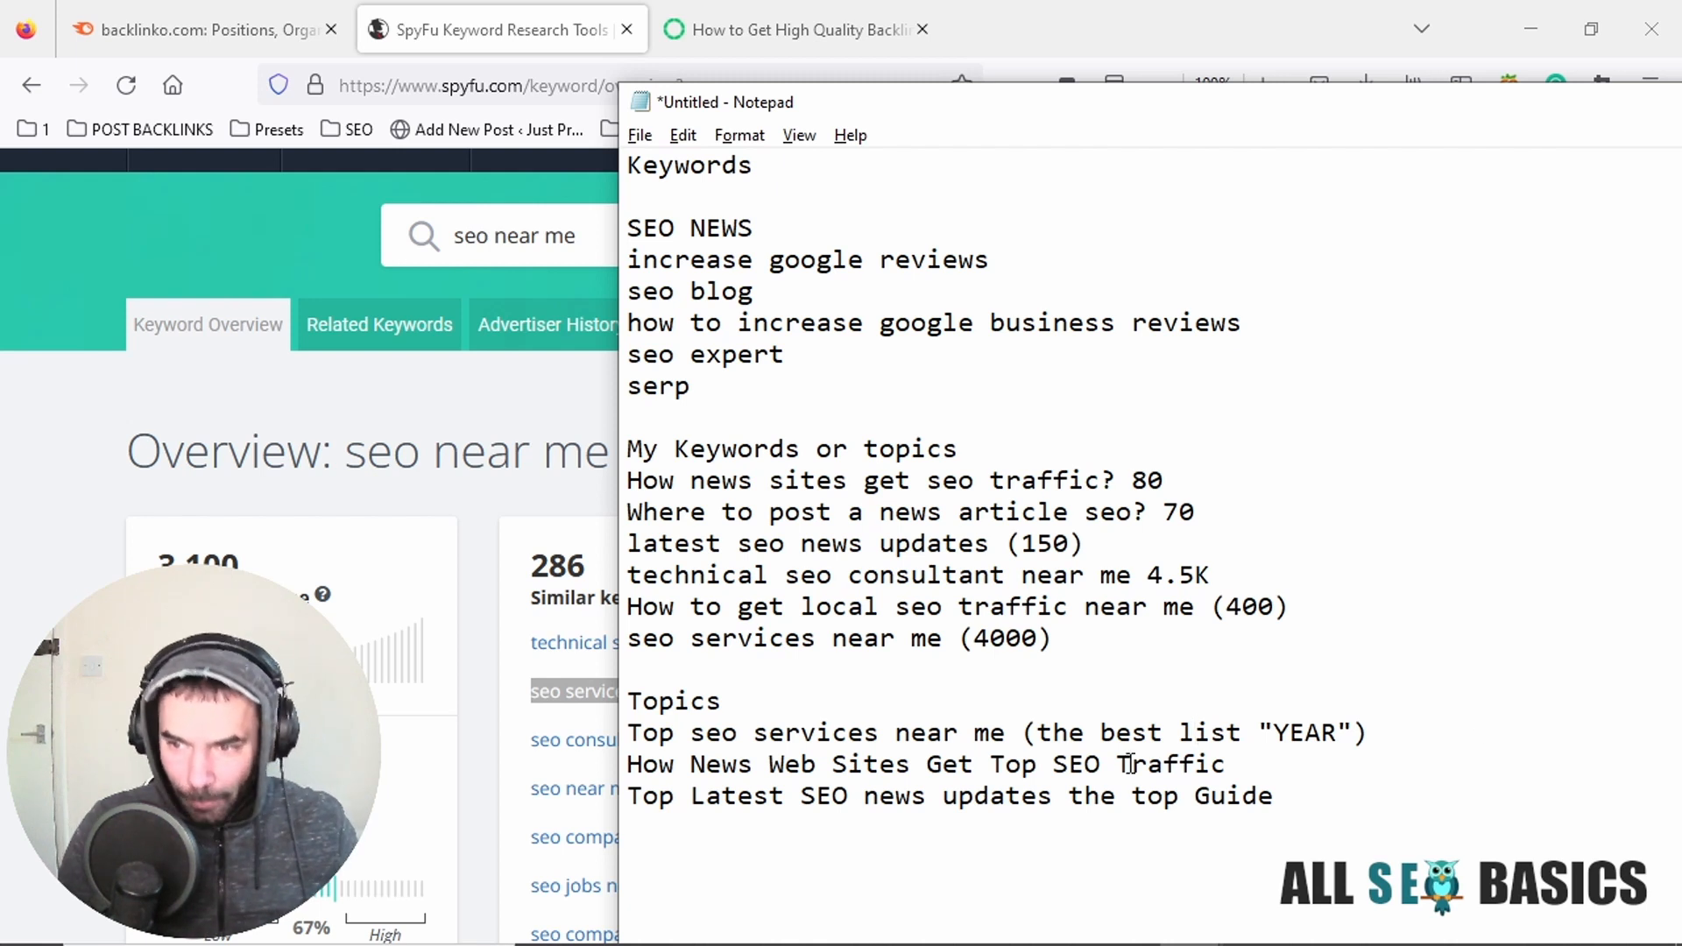
drag(737, 733, 706, 733)
text(SEO)
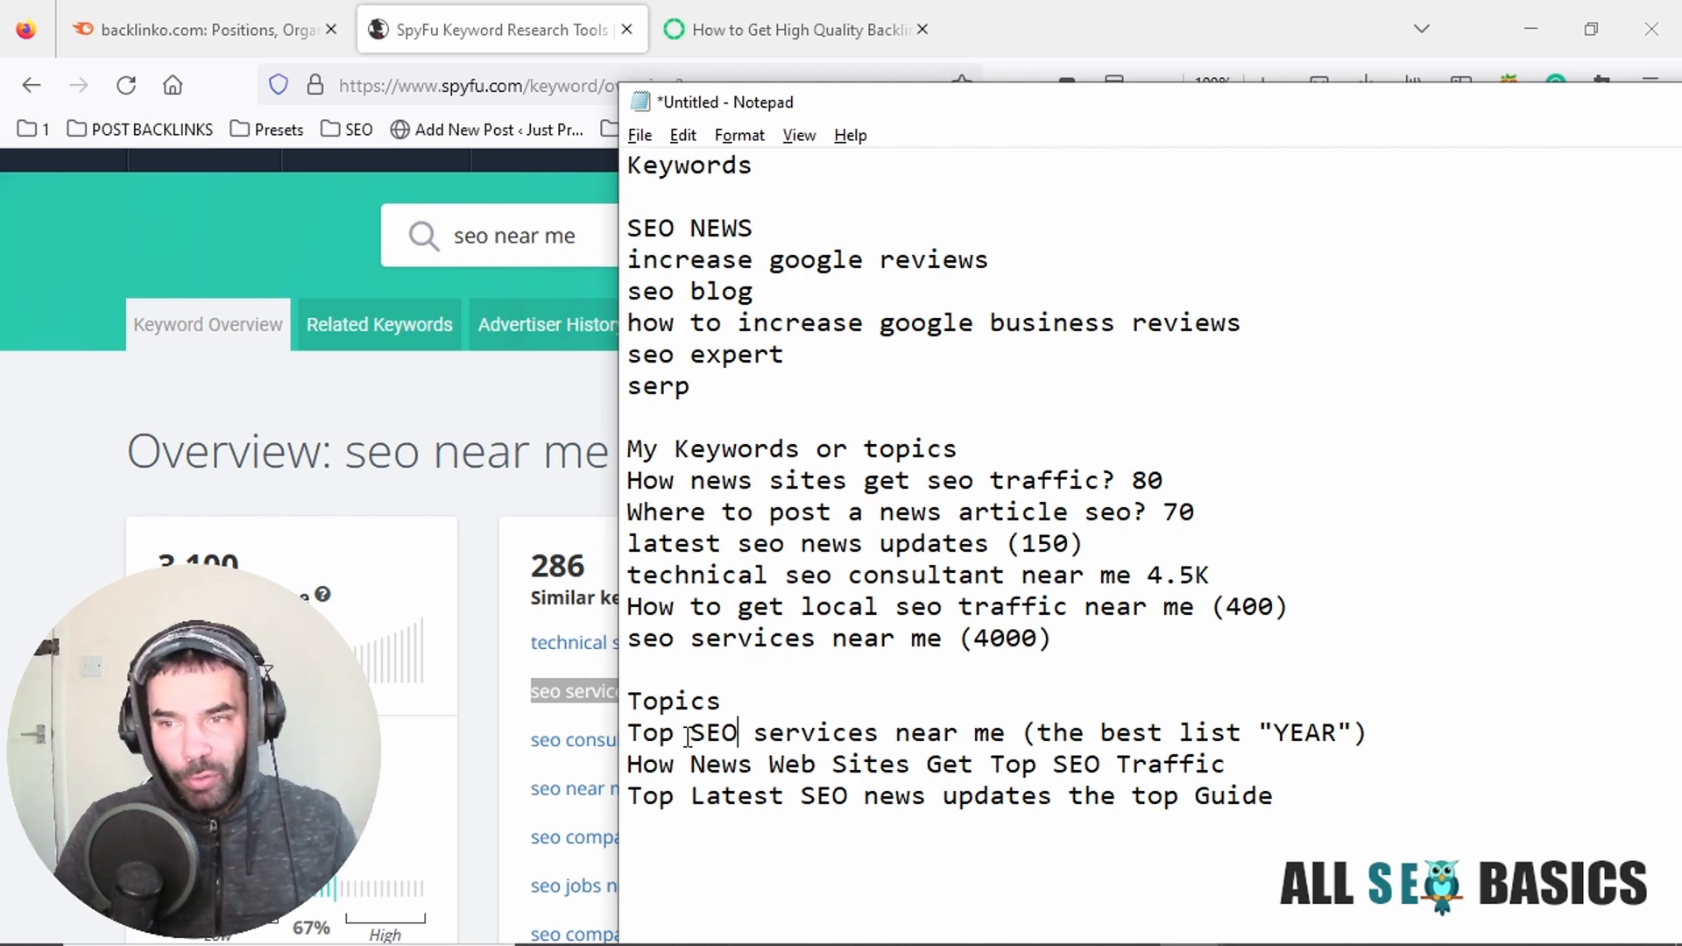
Switch to the browser and return to the domain search of the backlinko.com Organic Research page in Semrush.
click(277, 2)
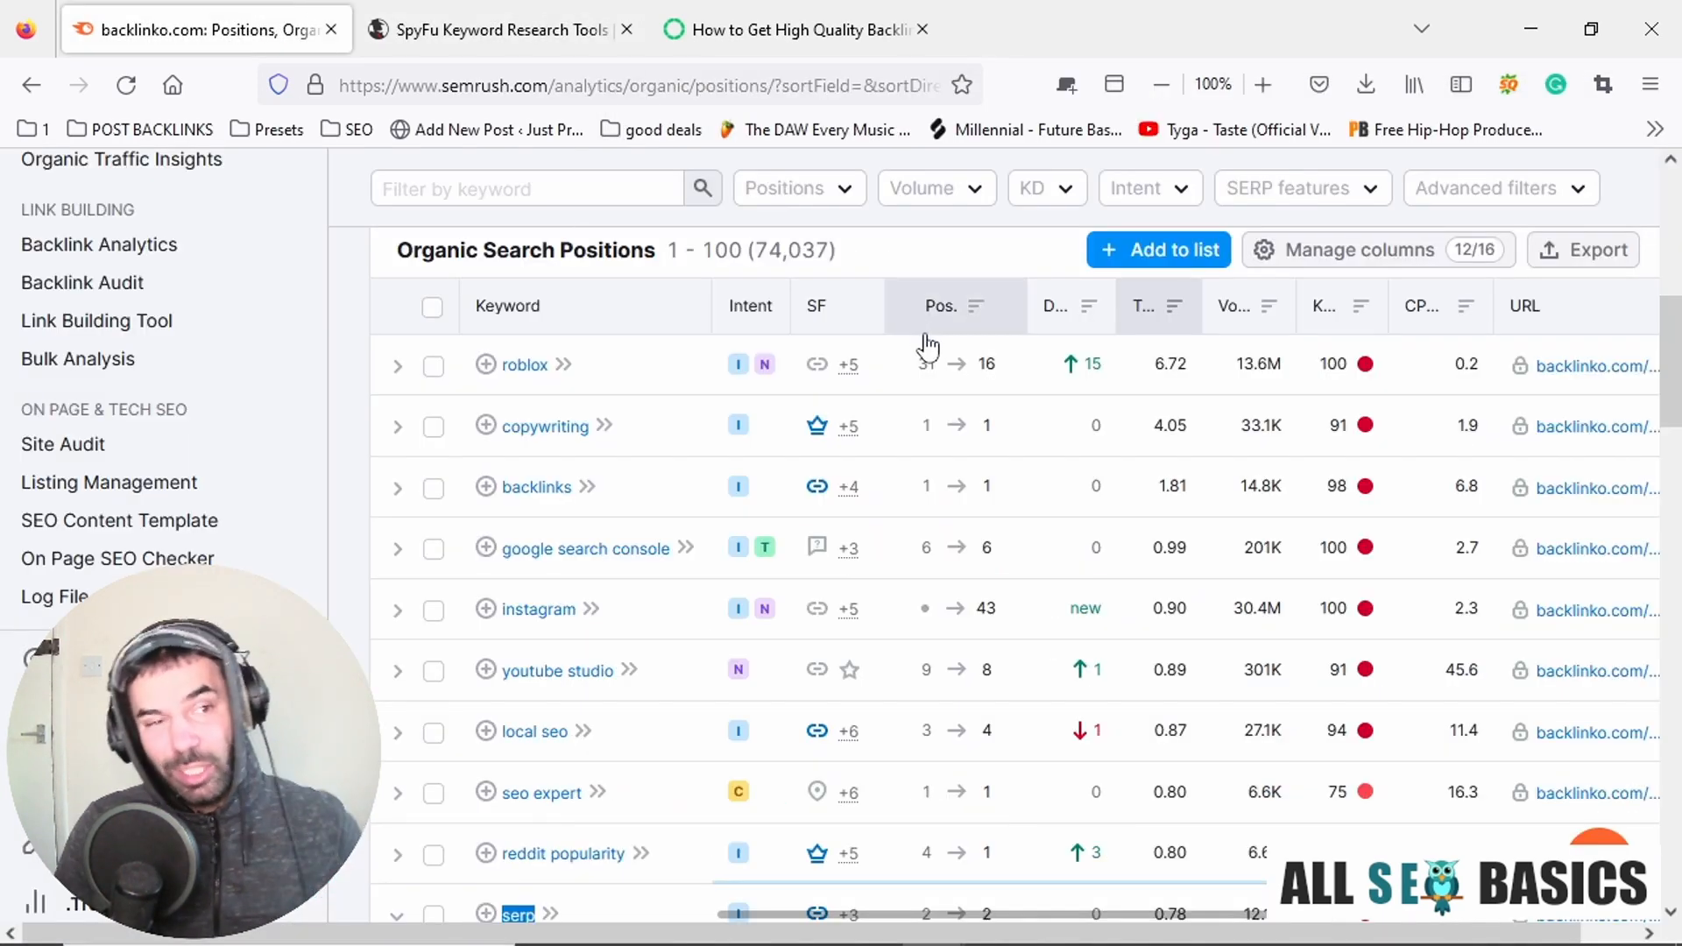
scroll(838, 324, up, 6)
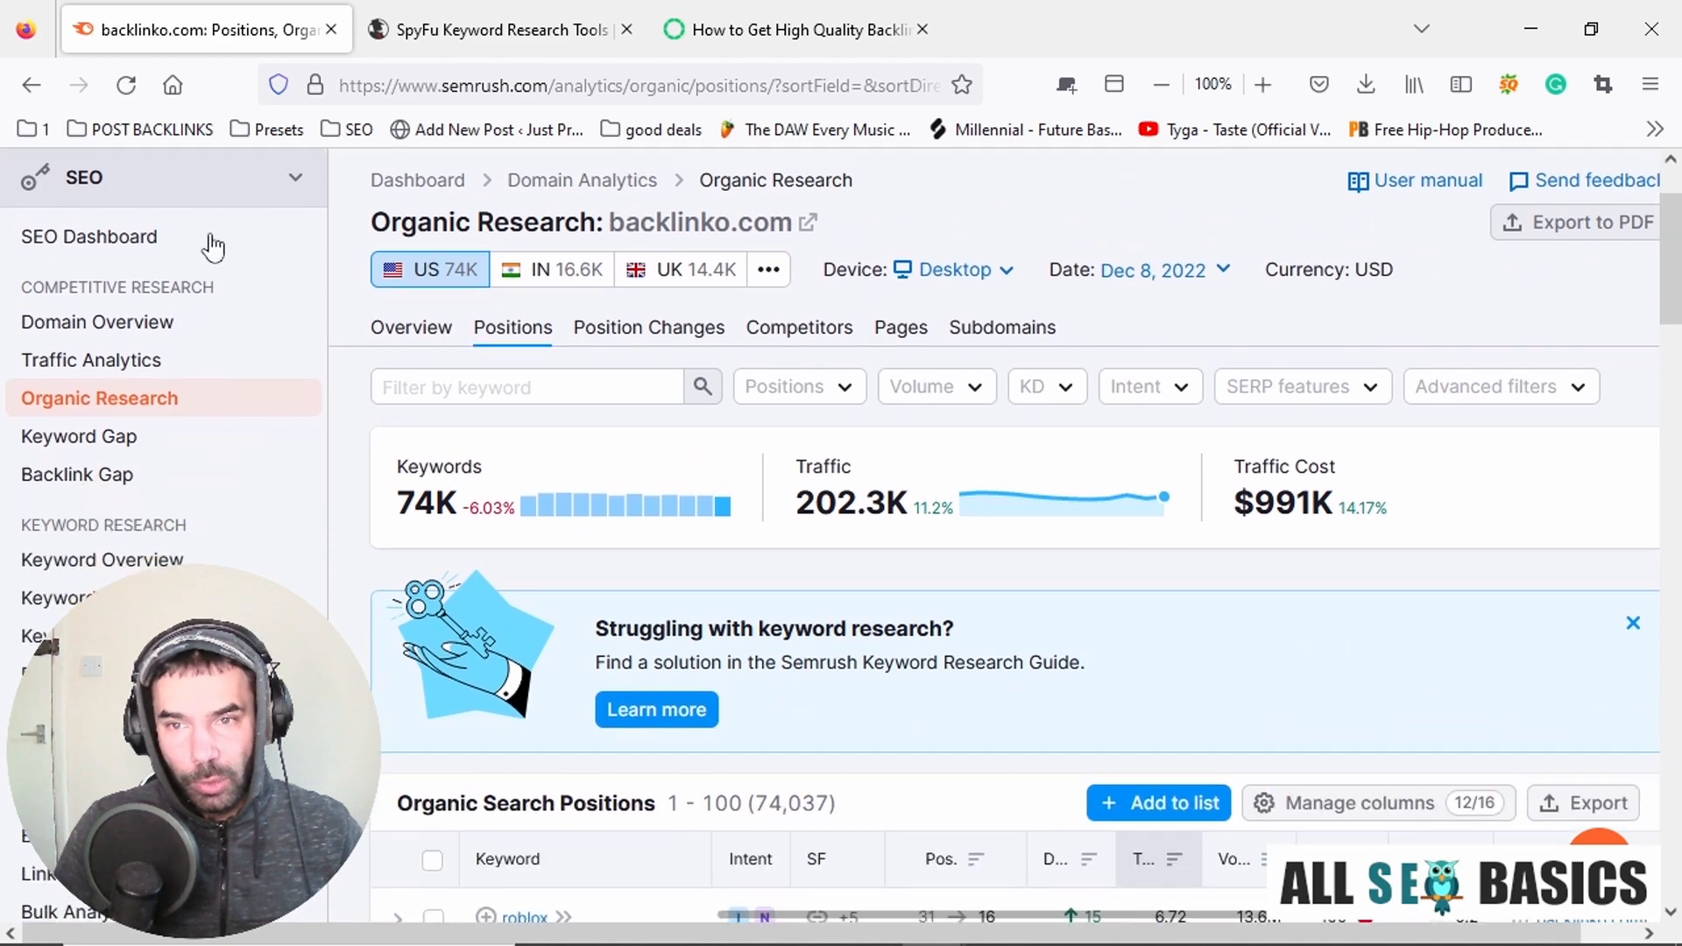
scroll(263, 237, up, 2)
click(491, 29)
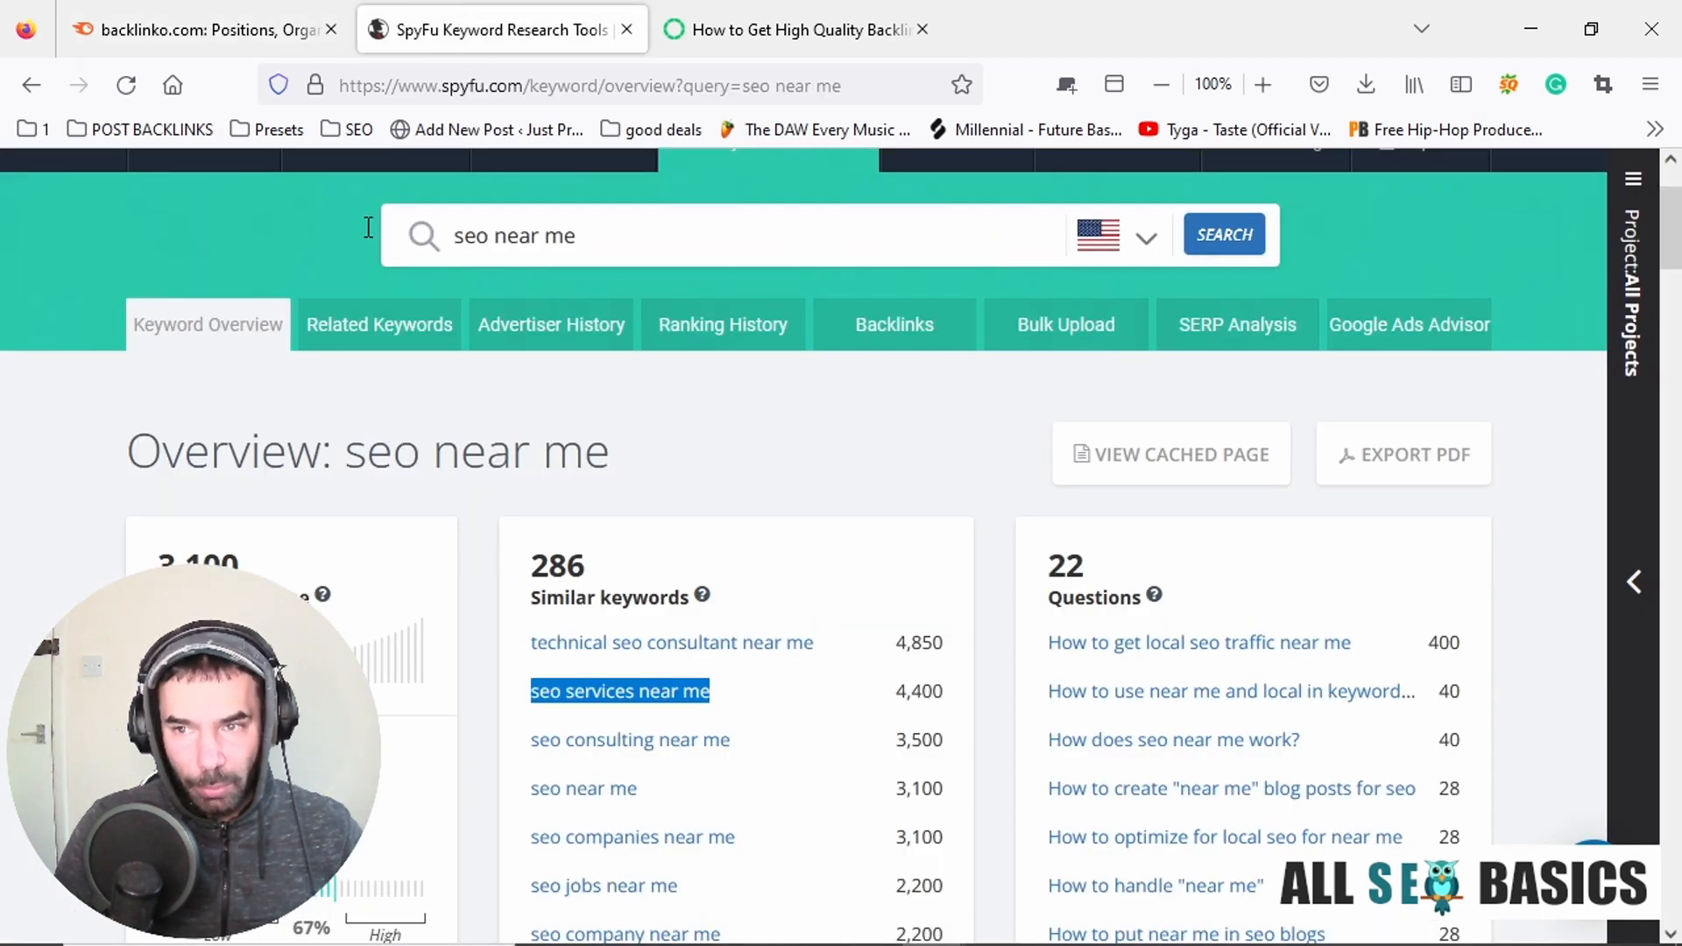
click(175, 30)
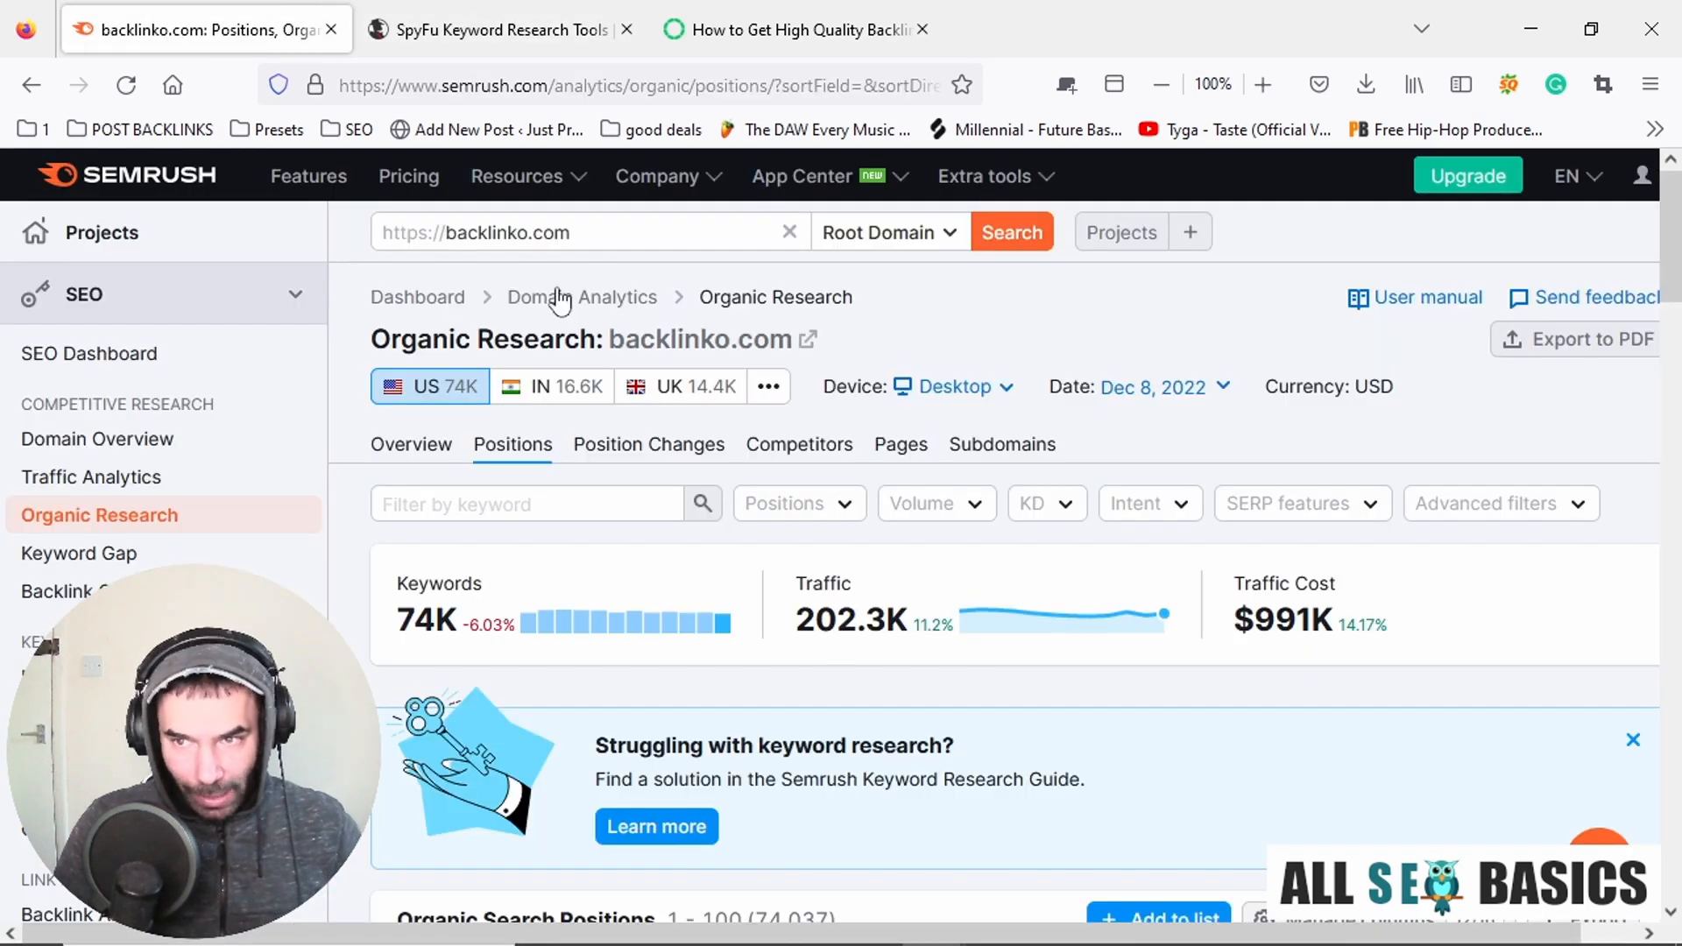
click(635, 233)
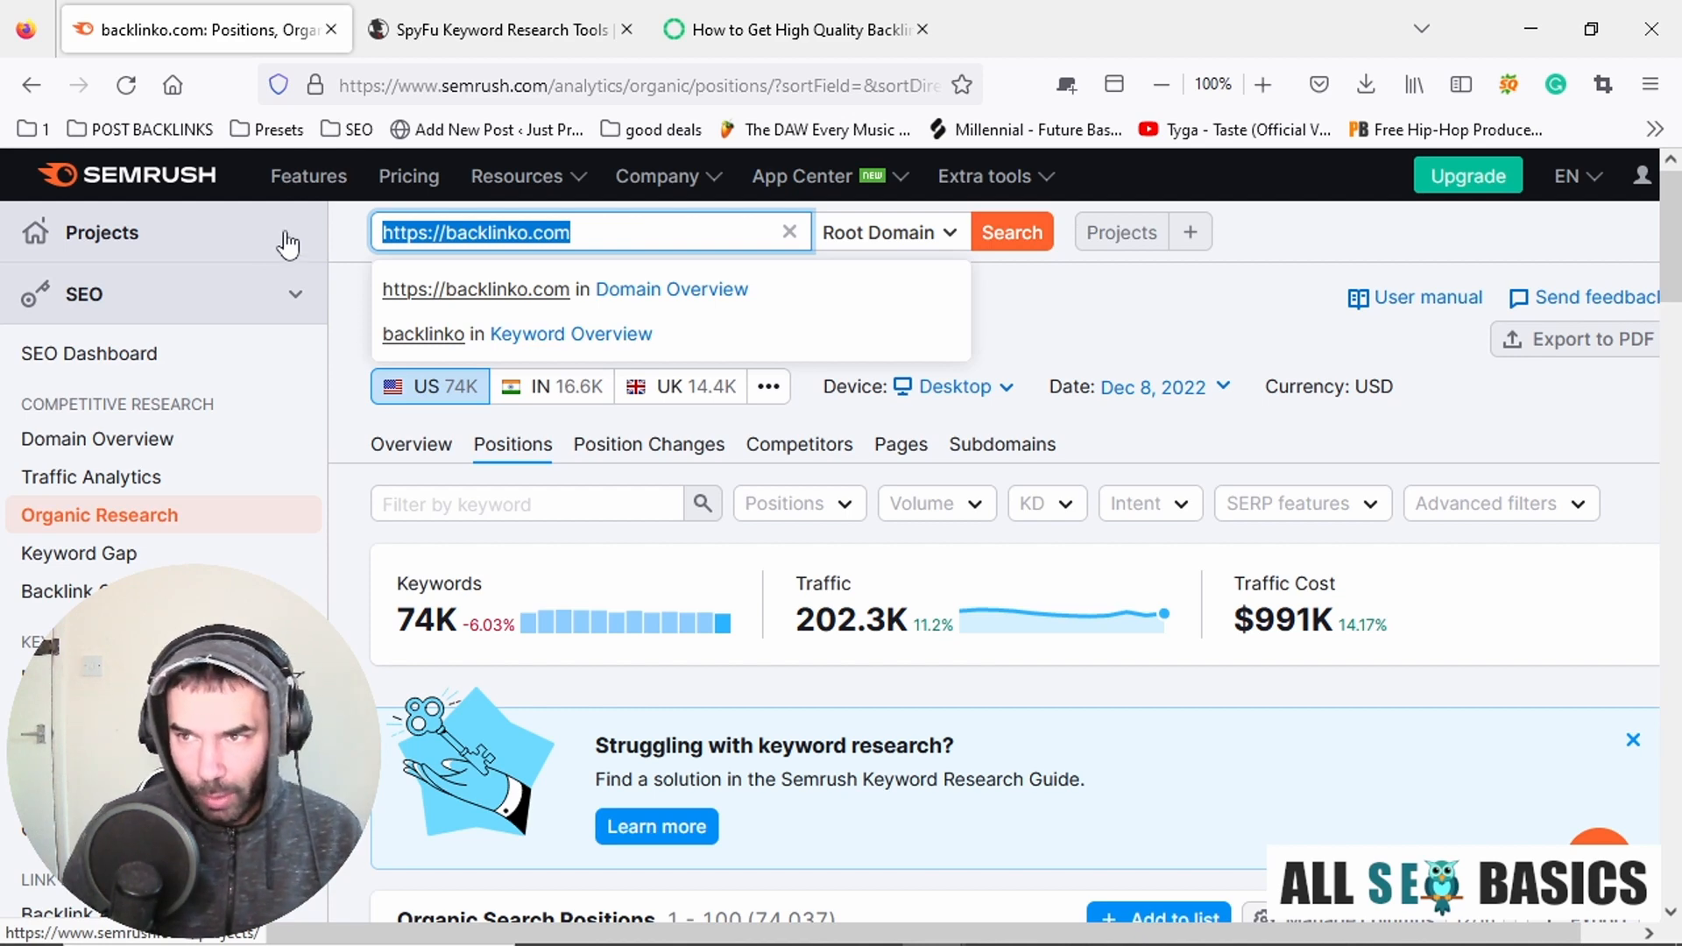
Search Google for "chocolate" in a new browser tab.
click(1083, 89)
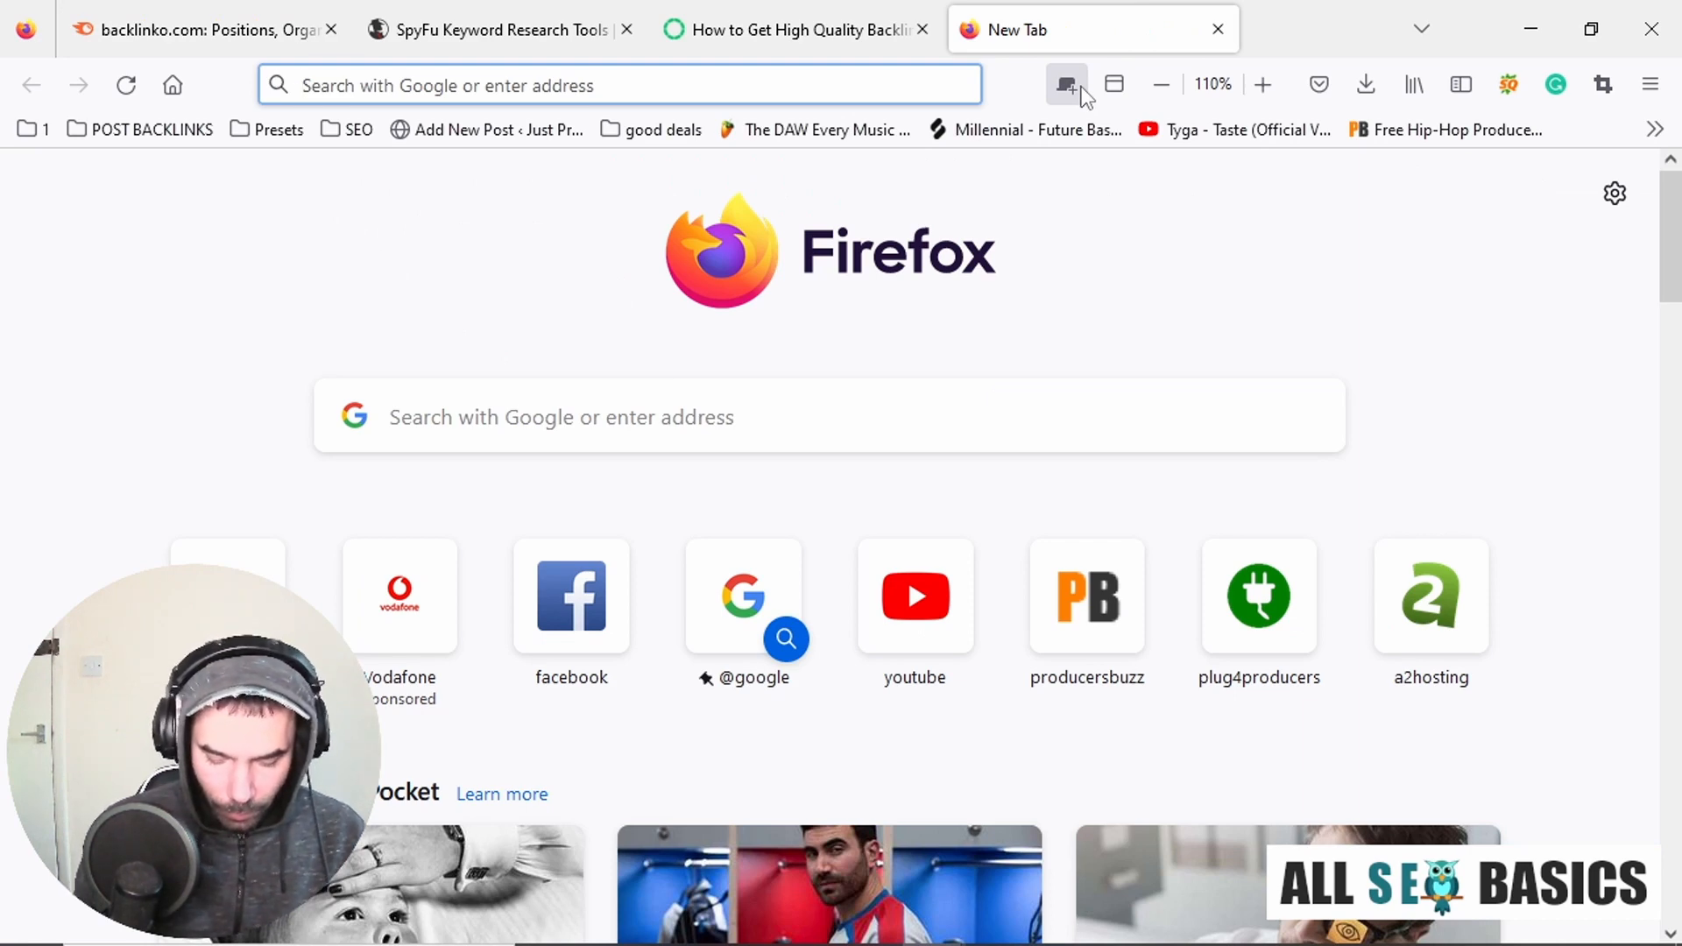
text(cholate)
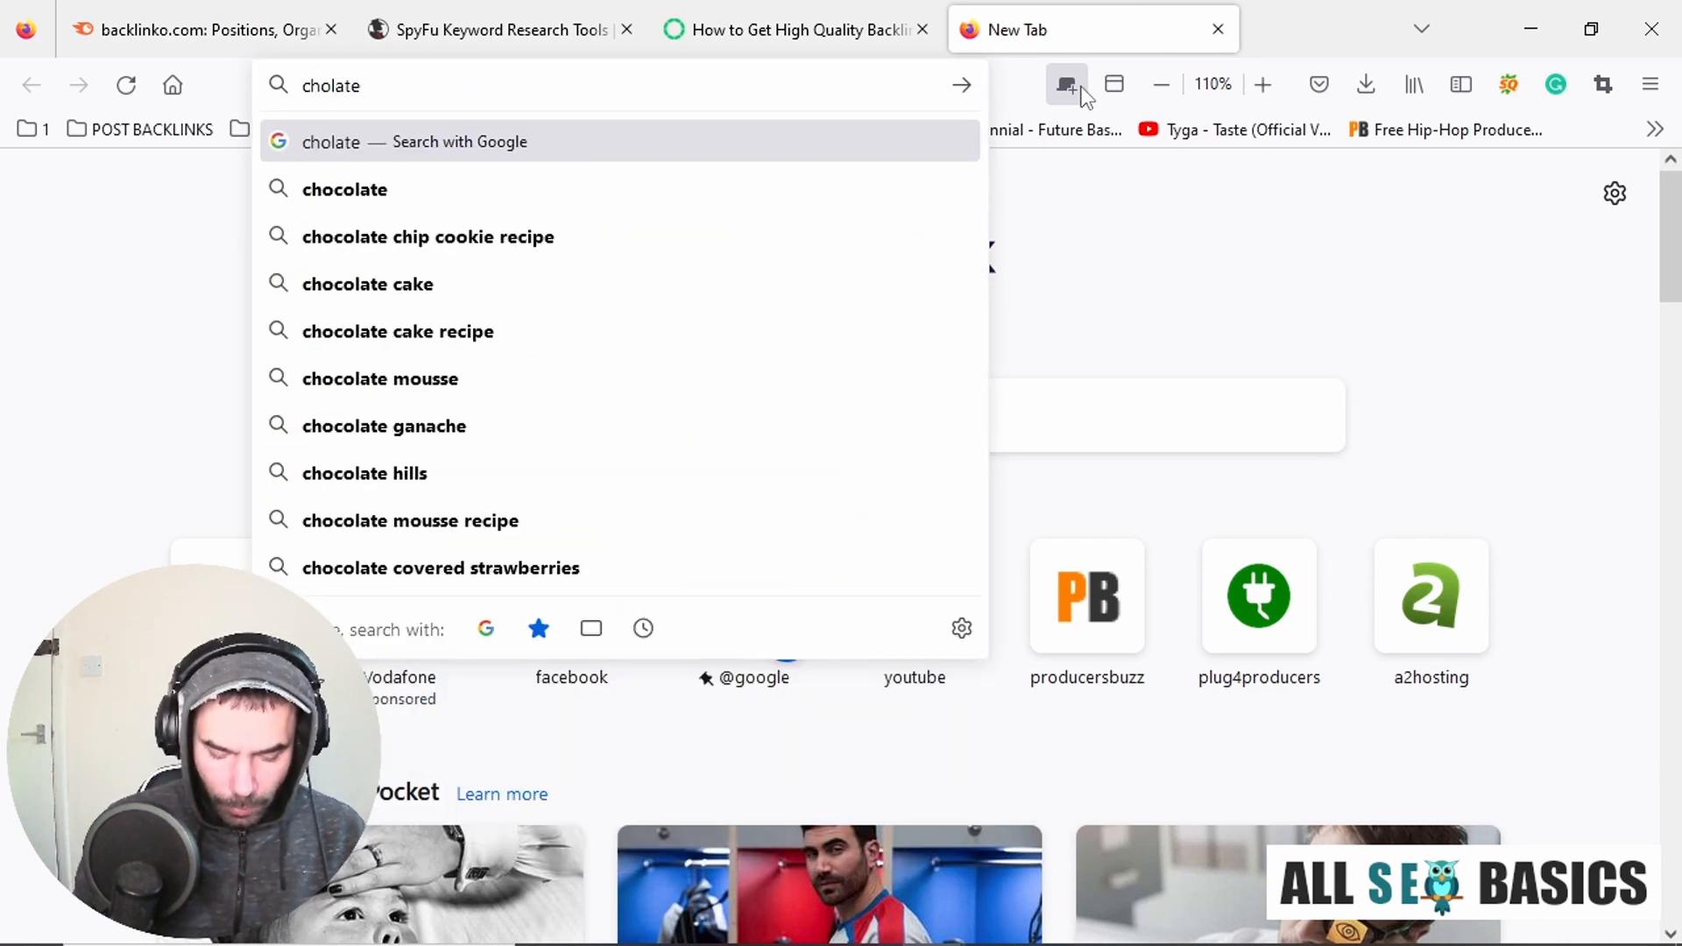
key(BackSpace)
key(BackSpace)
key(BackSpace)
key(BackSpace)
key(BackSpace)
text(choc)
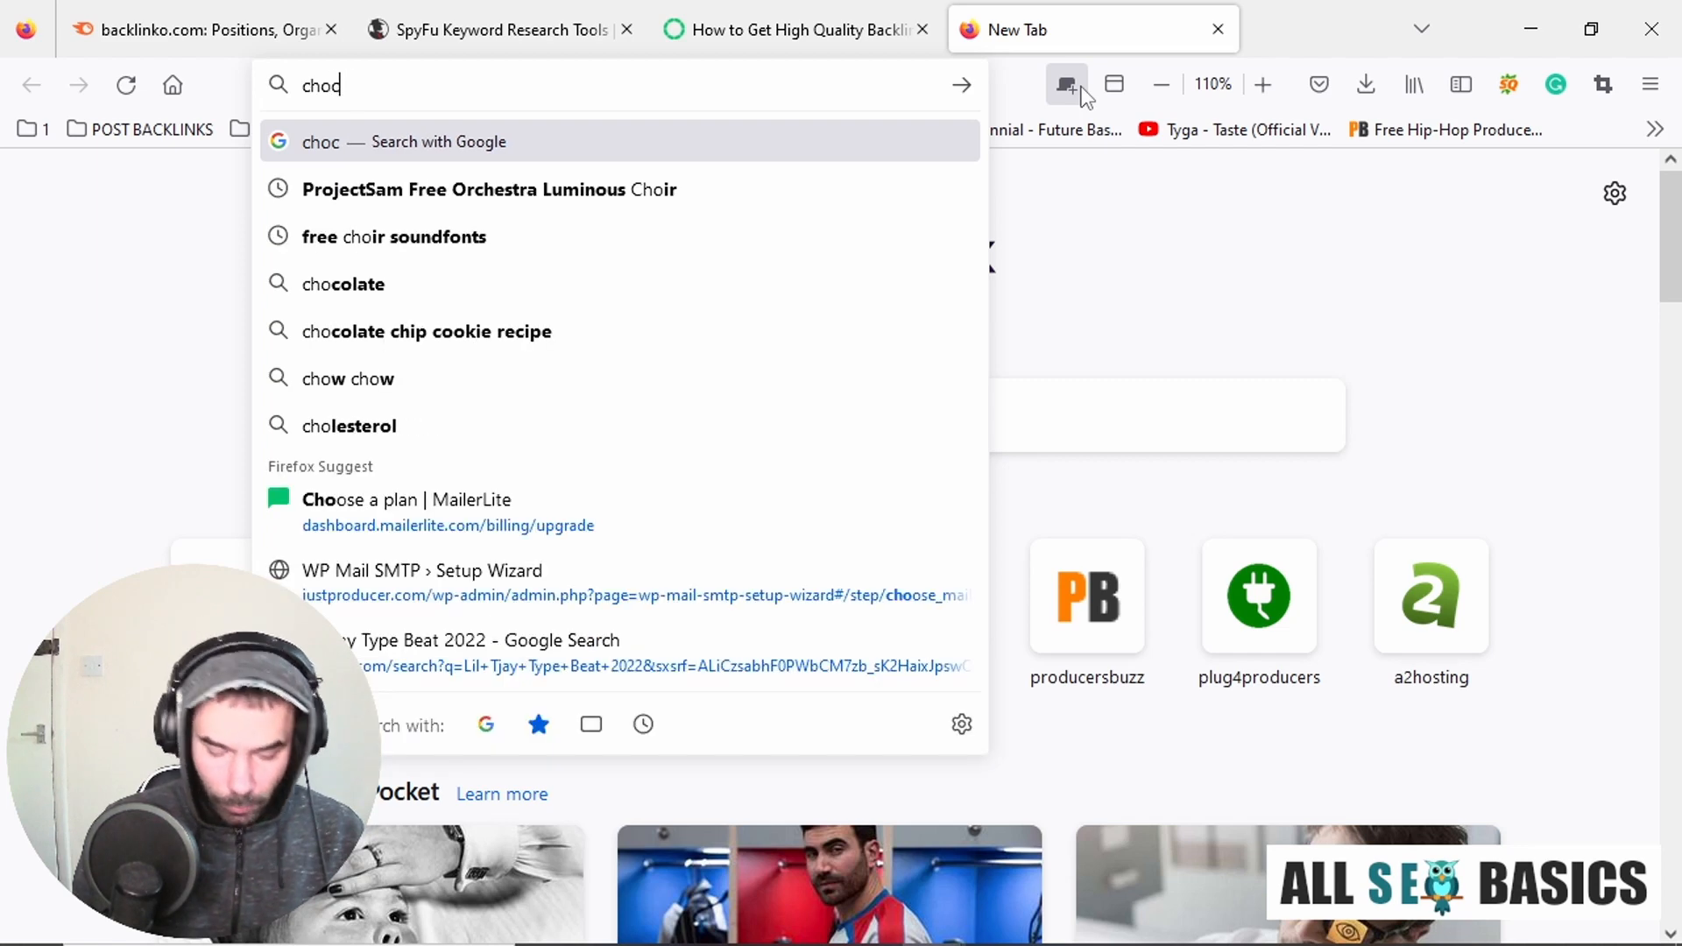
text(olate)
key(Return)
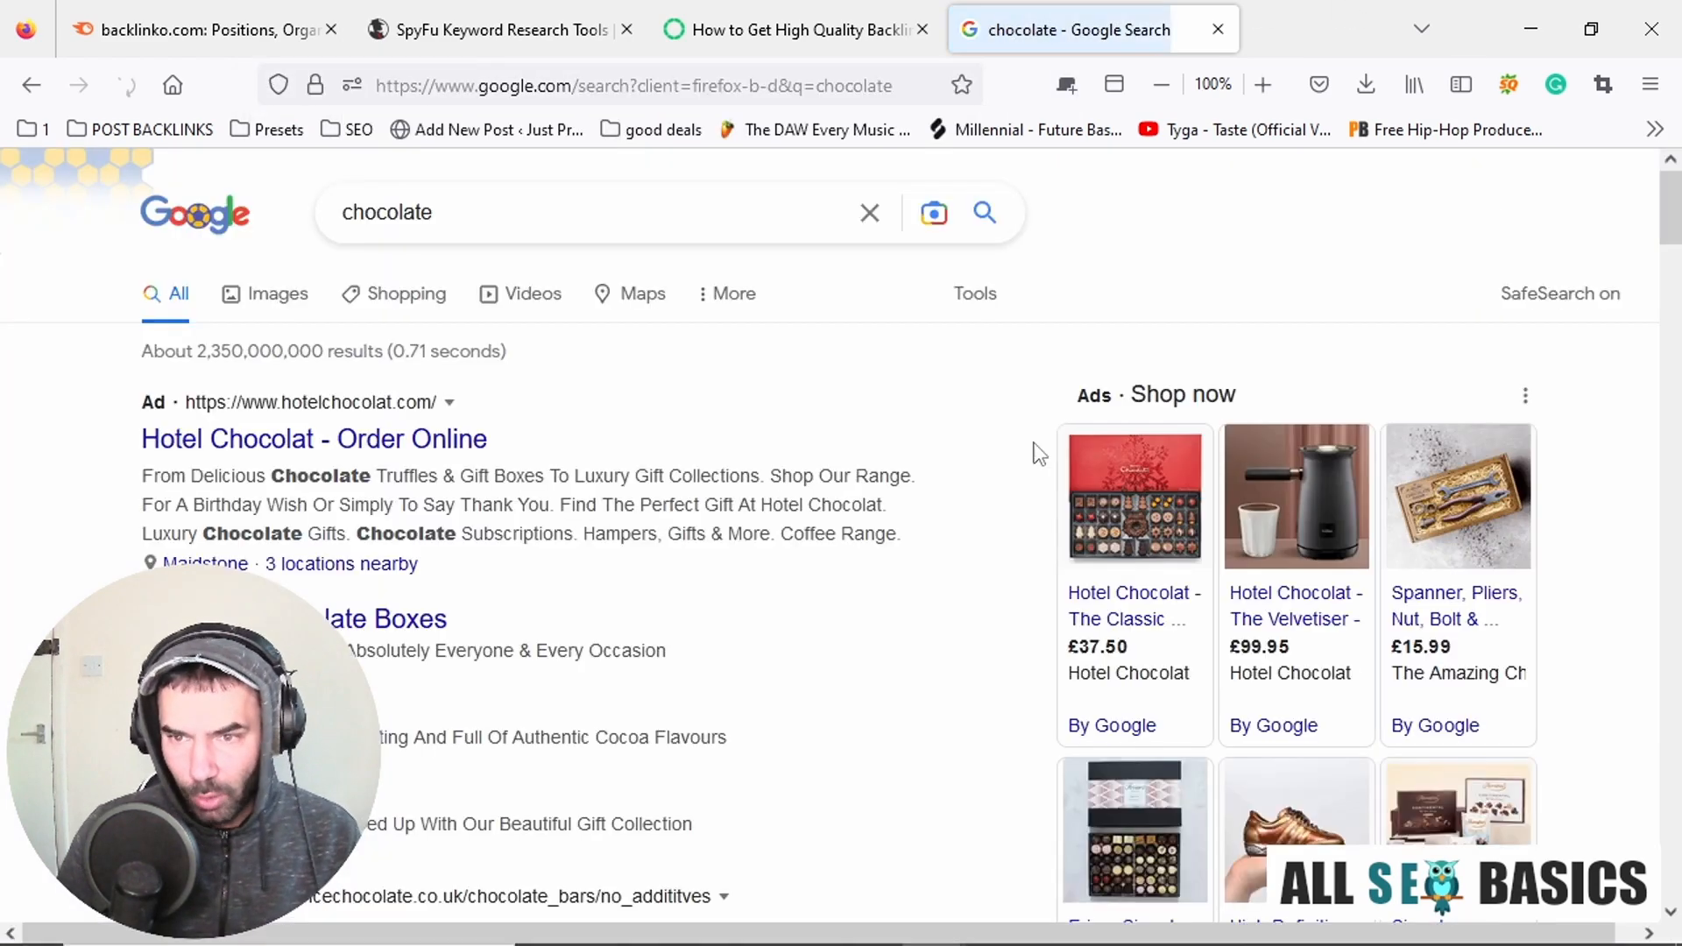
Look through the chocolate search results and open the Thorntons Luxury Chocolates ad.
scroll(931, 635, down, 10)
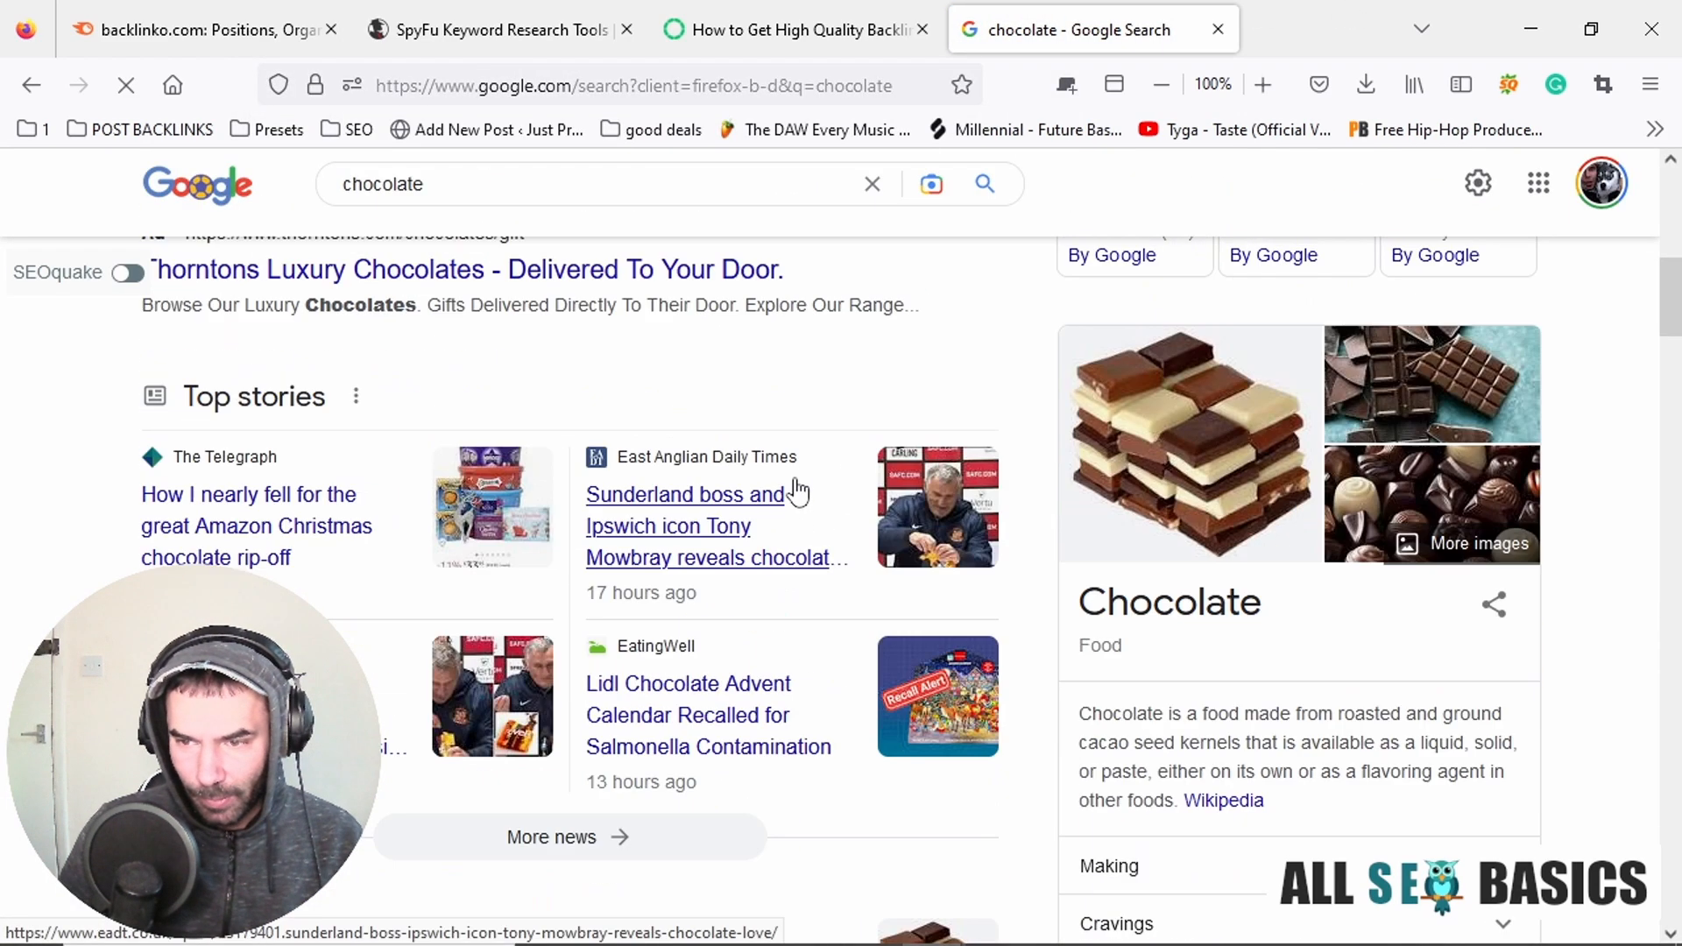
scroll(807, 444, down, 6)
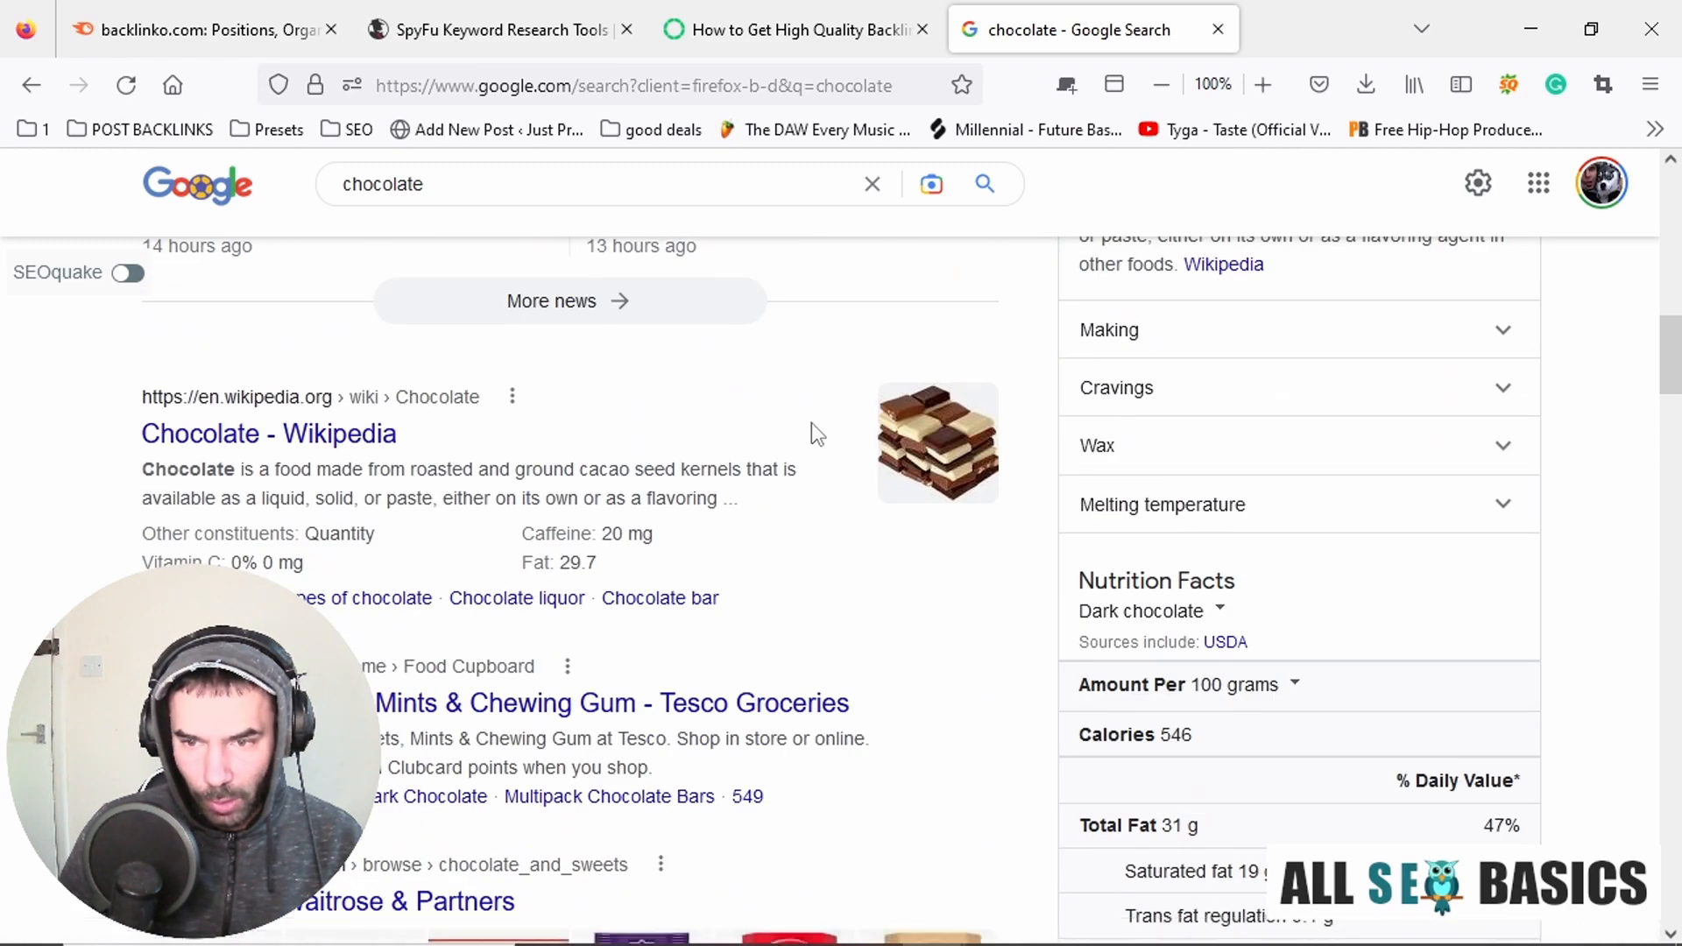
scroll(811, 432, down, 4)
scroll(701, 290, up, 6)
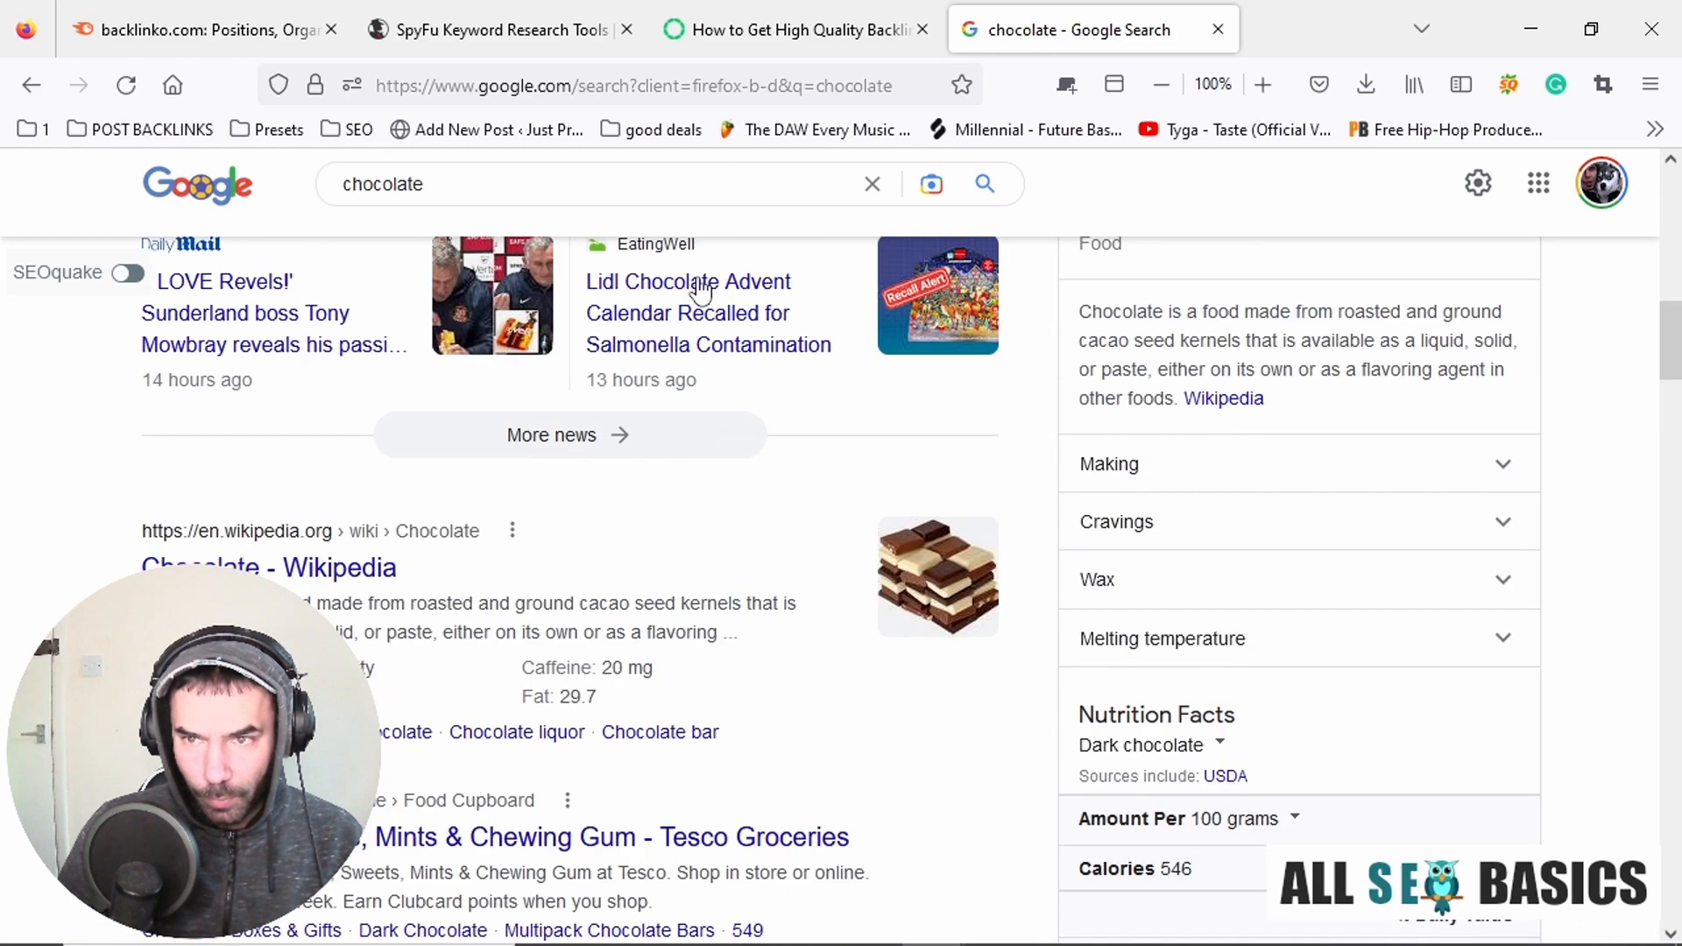
scroll(705, 285, up, 8)
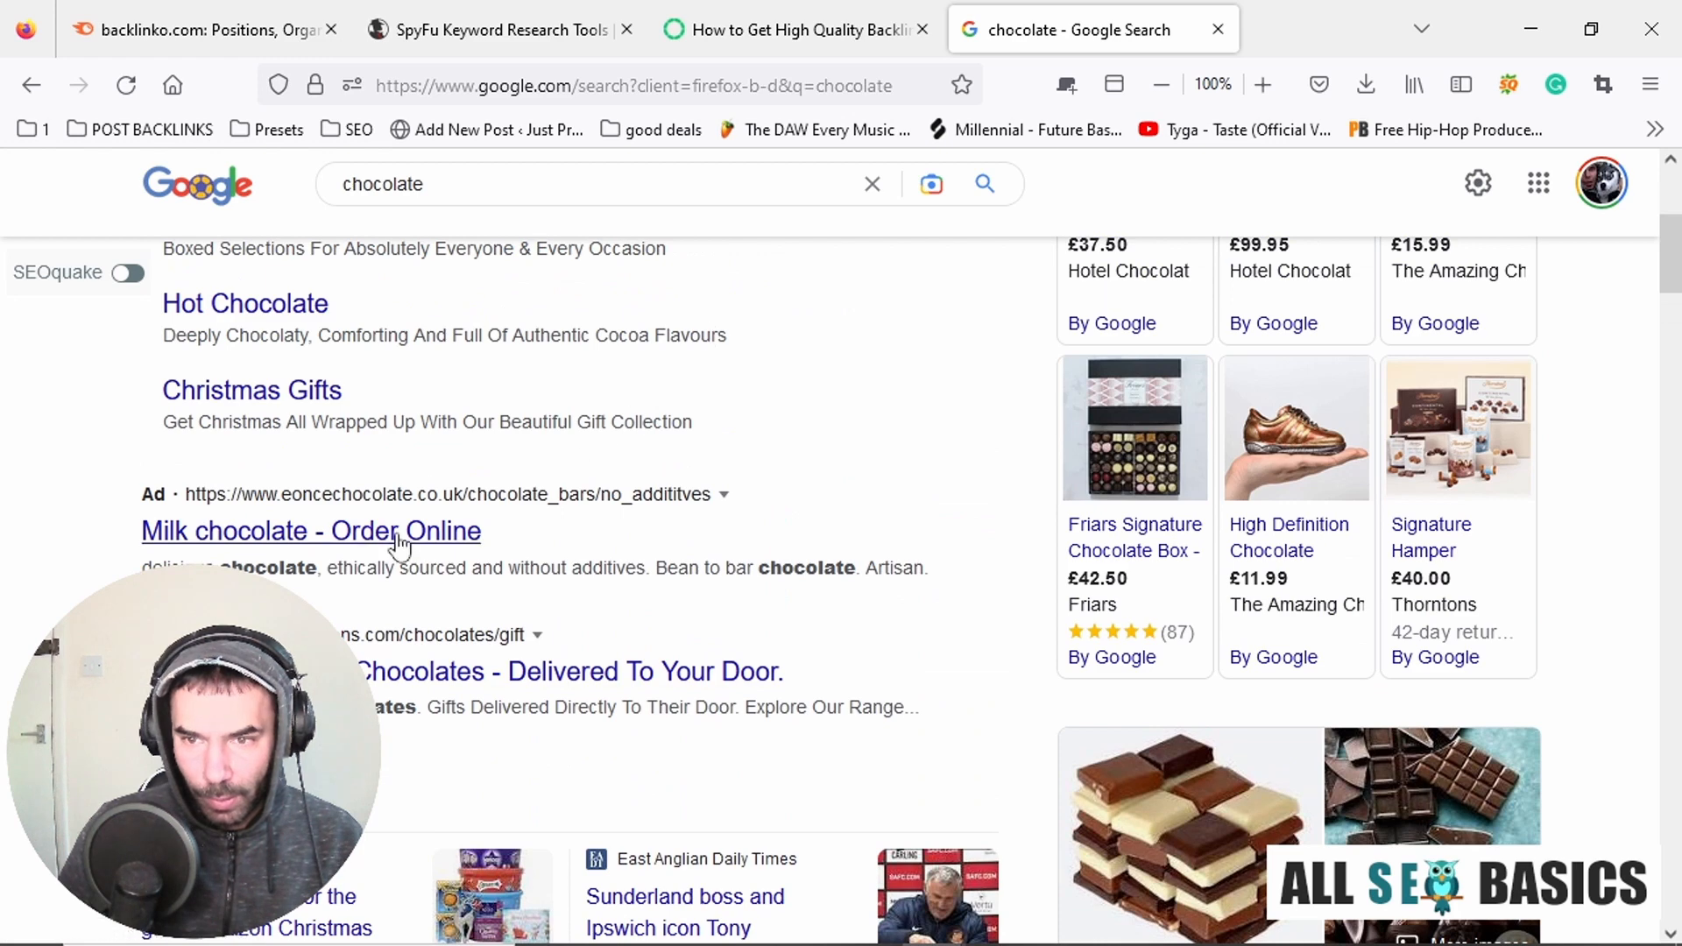
click(385, 674)
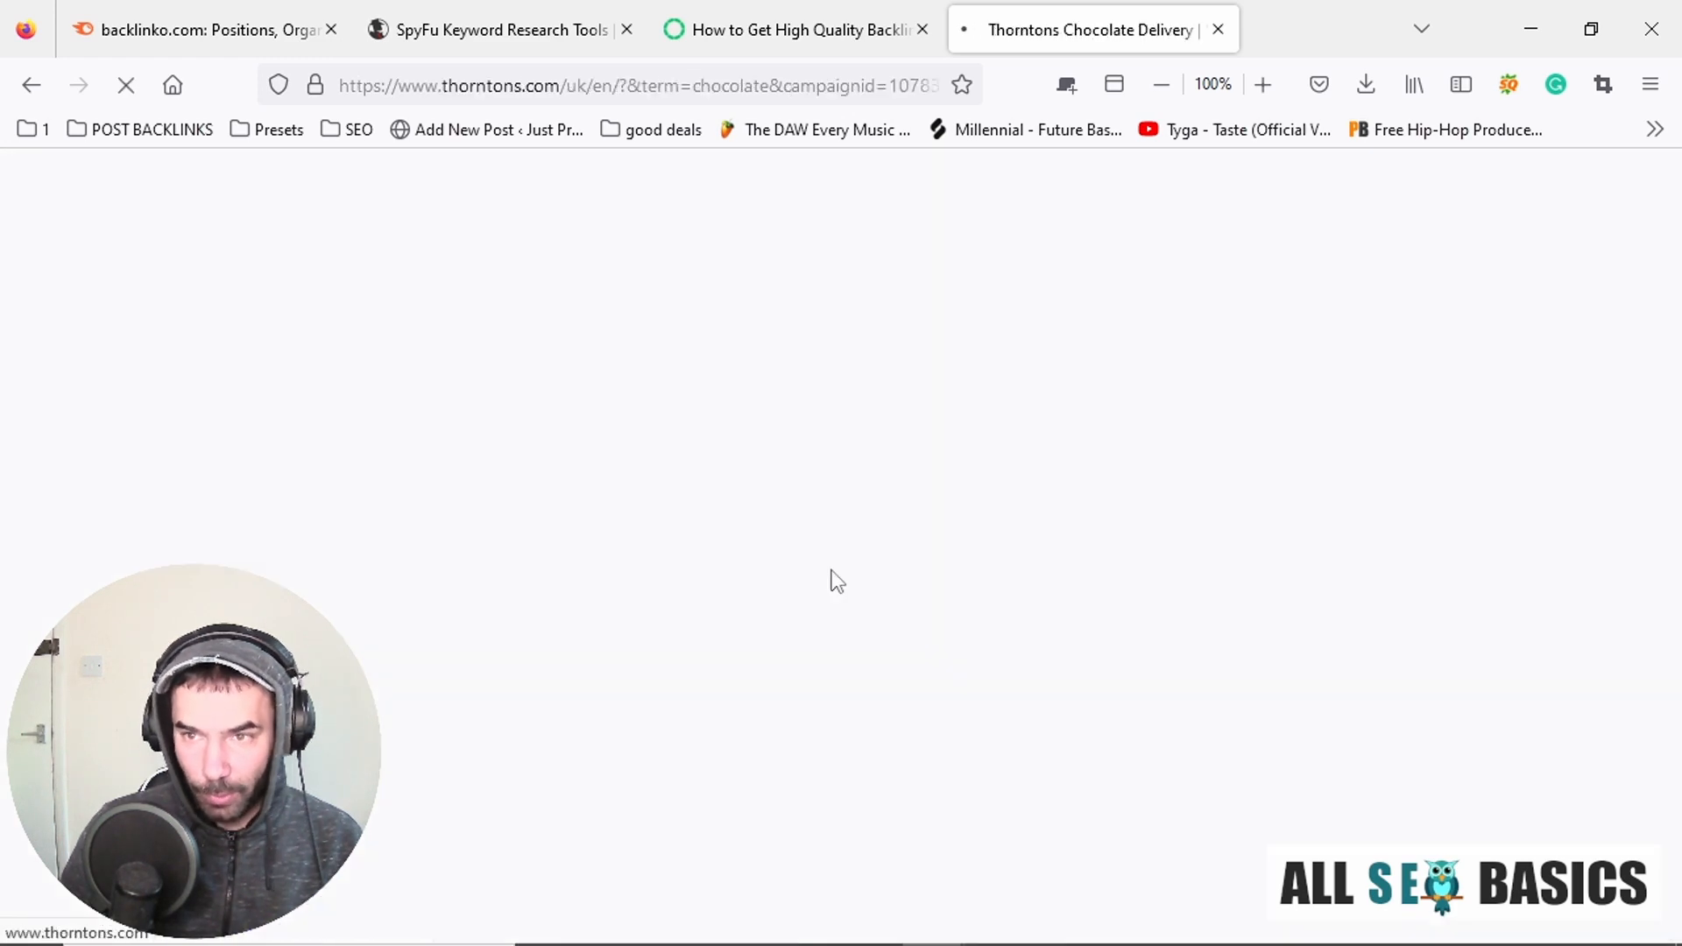
Copy only the root address of the Thorntons site, without the path and tracking parameters.
click(593, 85)
drag(560, 85, 322, 89)
drag(562, 88, 338, 87)
click(447, 22)
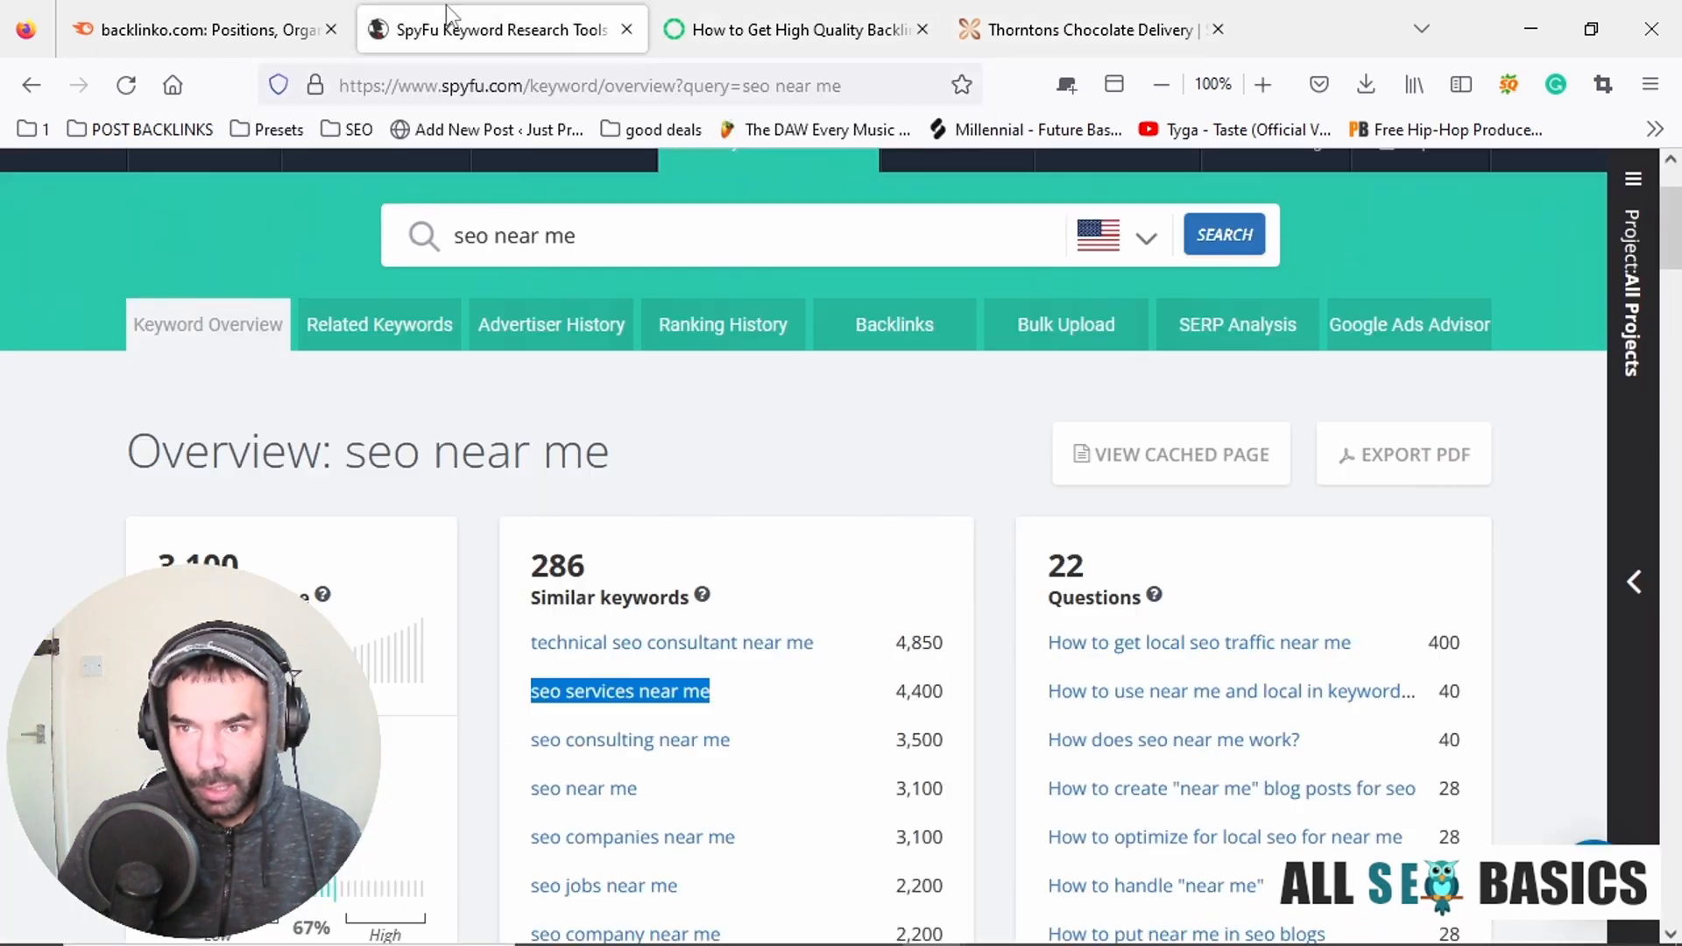
click(207, 29)
click(491, 232)
text(https://www.thorntons.com)
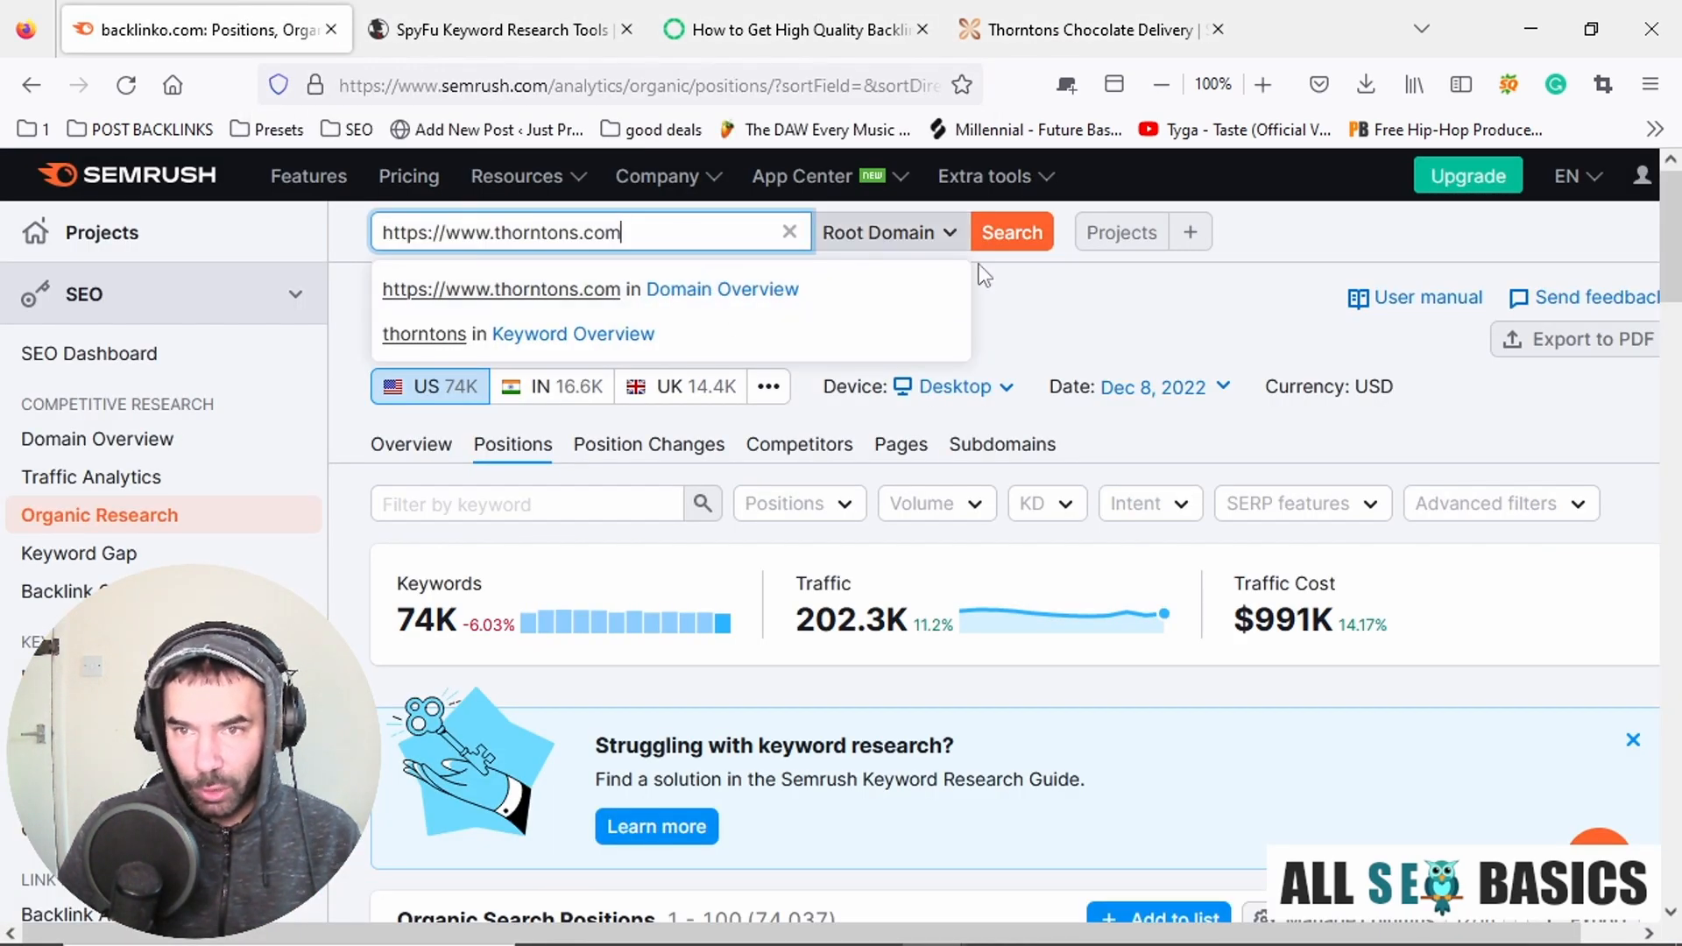
click(1027, 238)
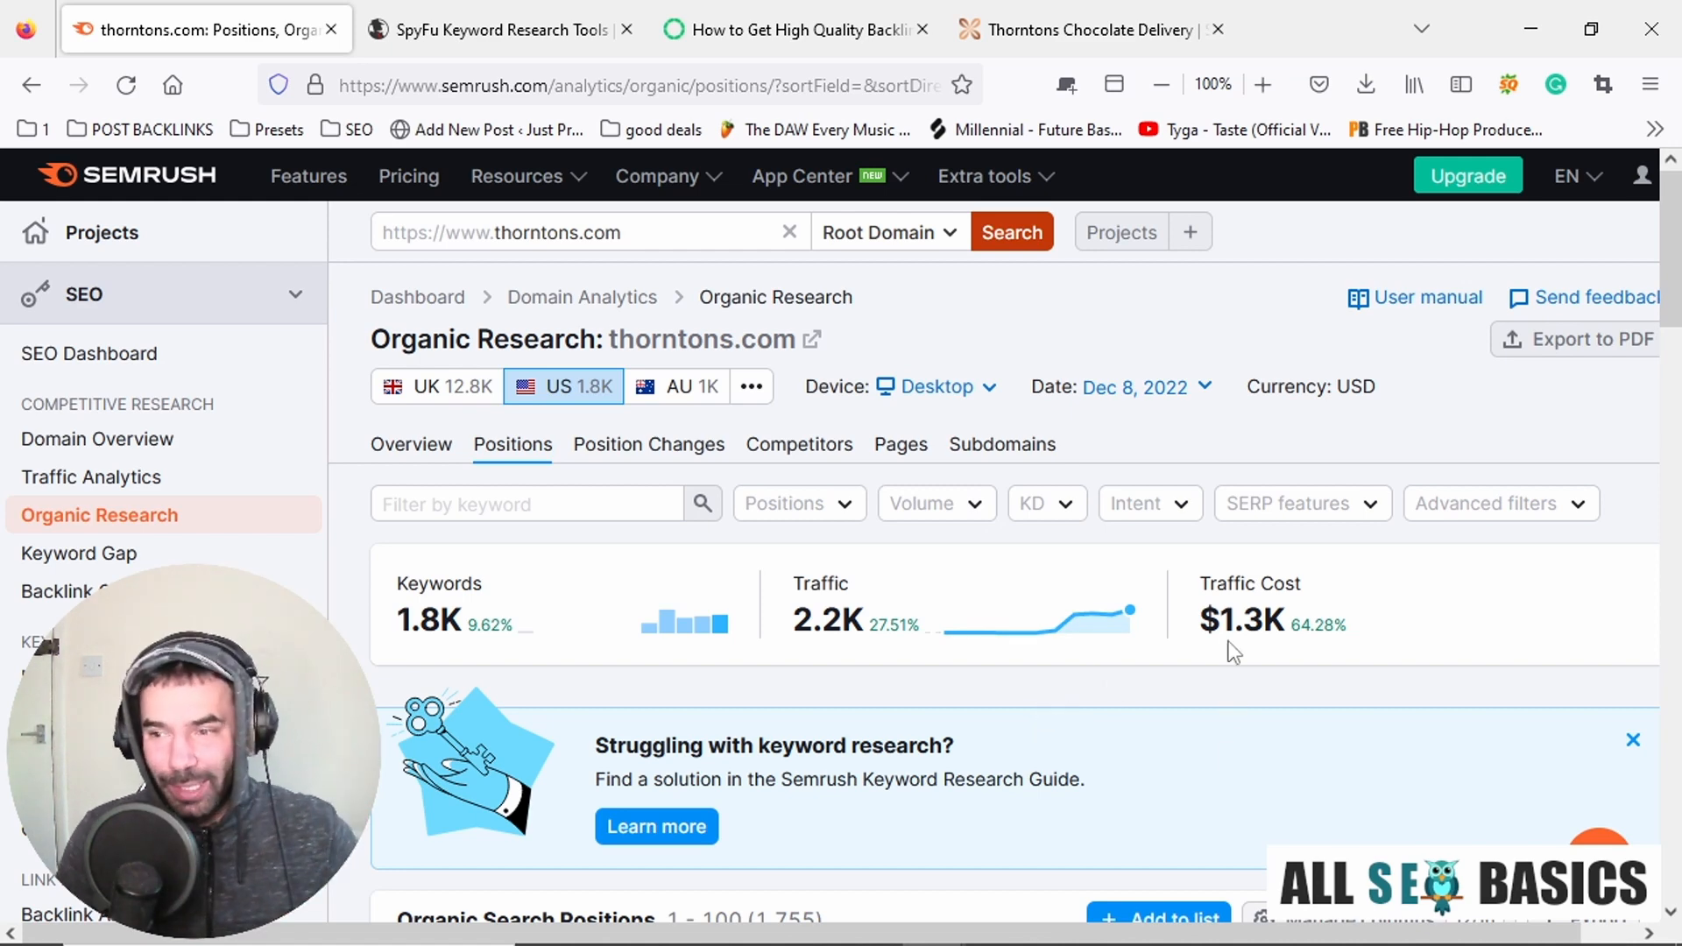
scroll(1166, 473, down, 2)
scroll(1100, 466, down, 5)
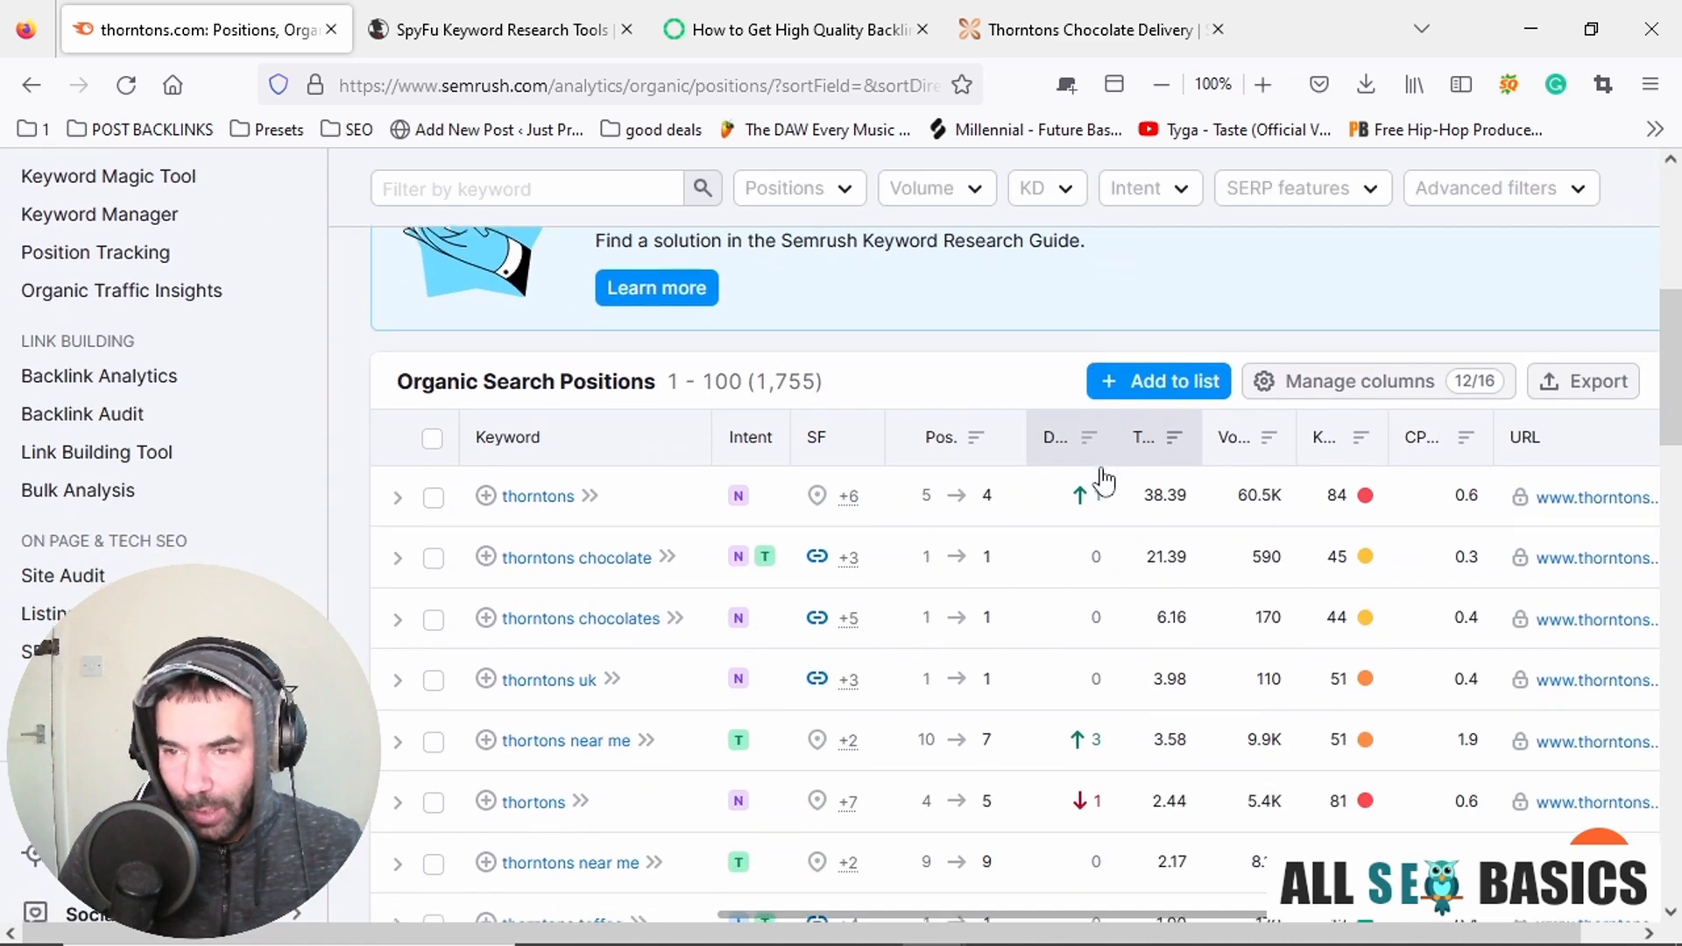
Look through the Thorntons organic search positions, checking the listed keywords with their volume and difficulty.
scroll(714, 556, down, 5)
scroll(601, 540, up, 4)
scroll(606, 774, down, 2)
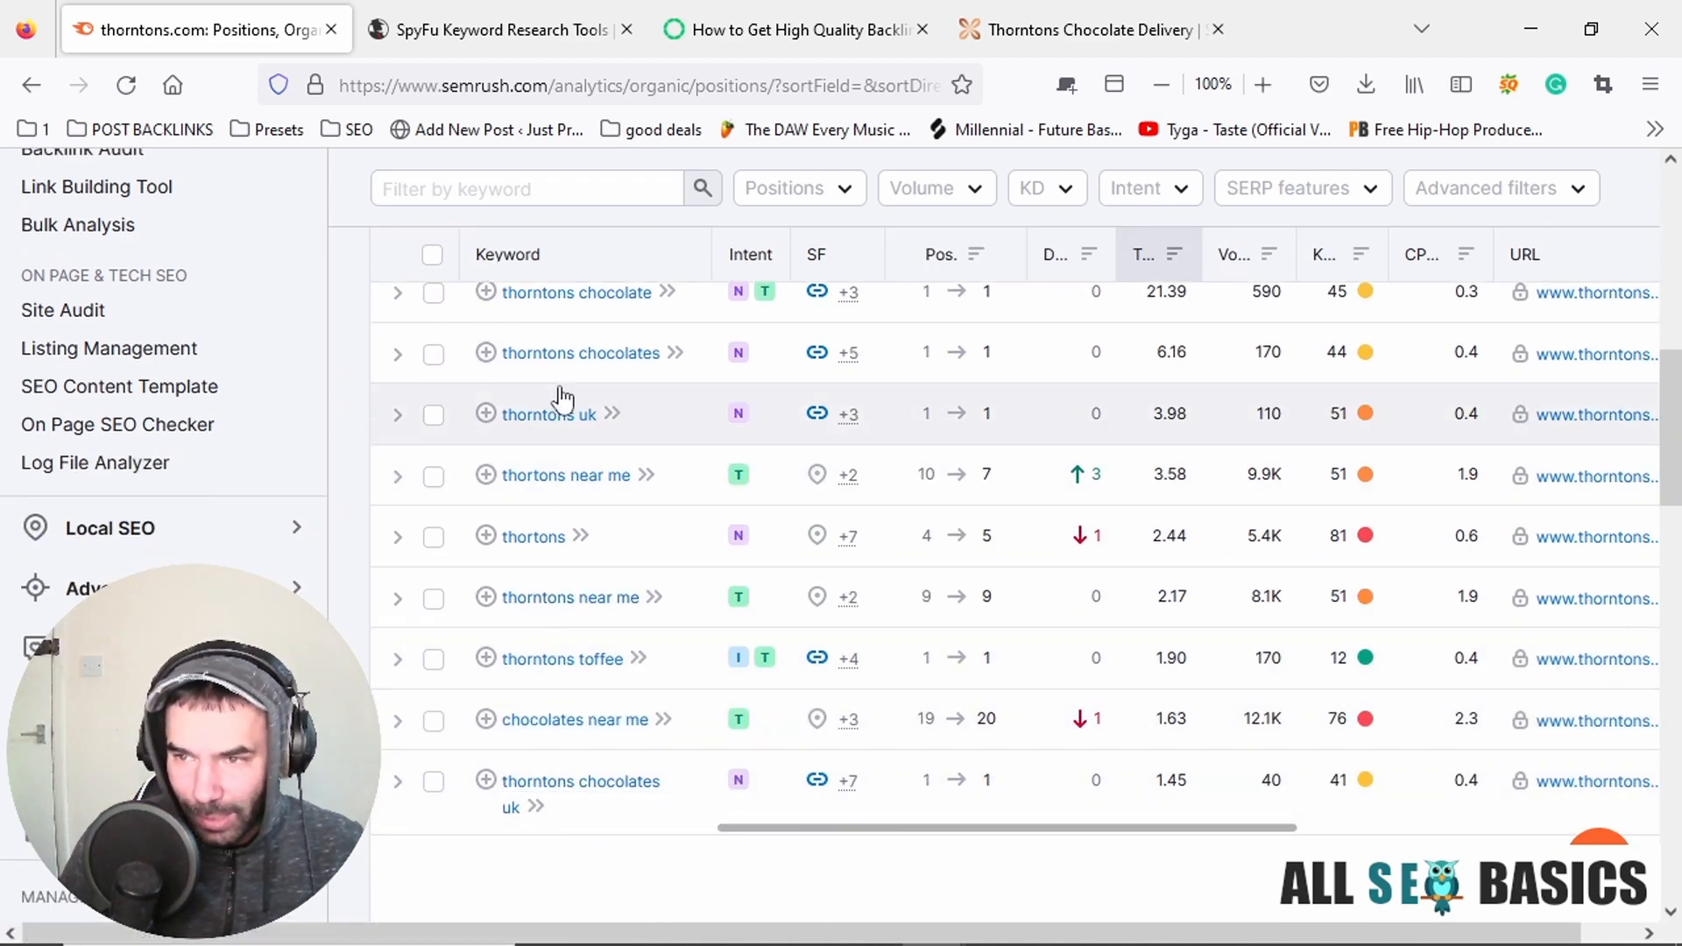
scroll(858, 558, up, 2)
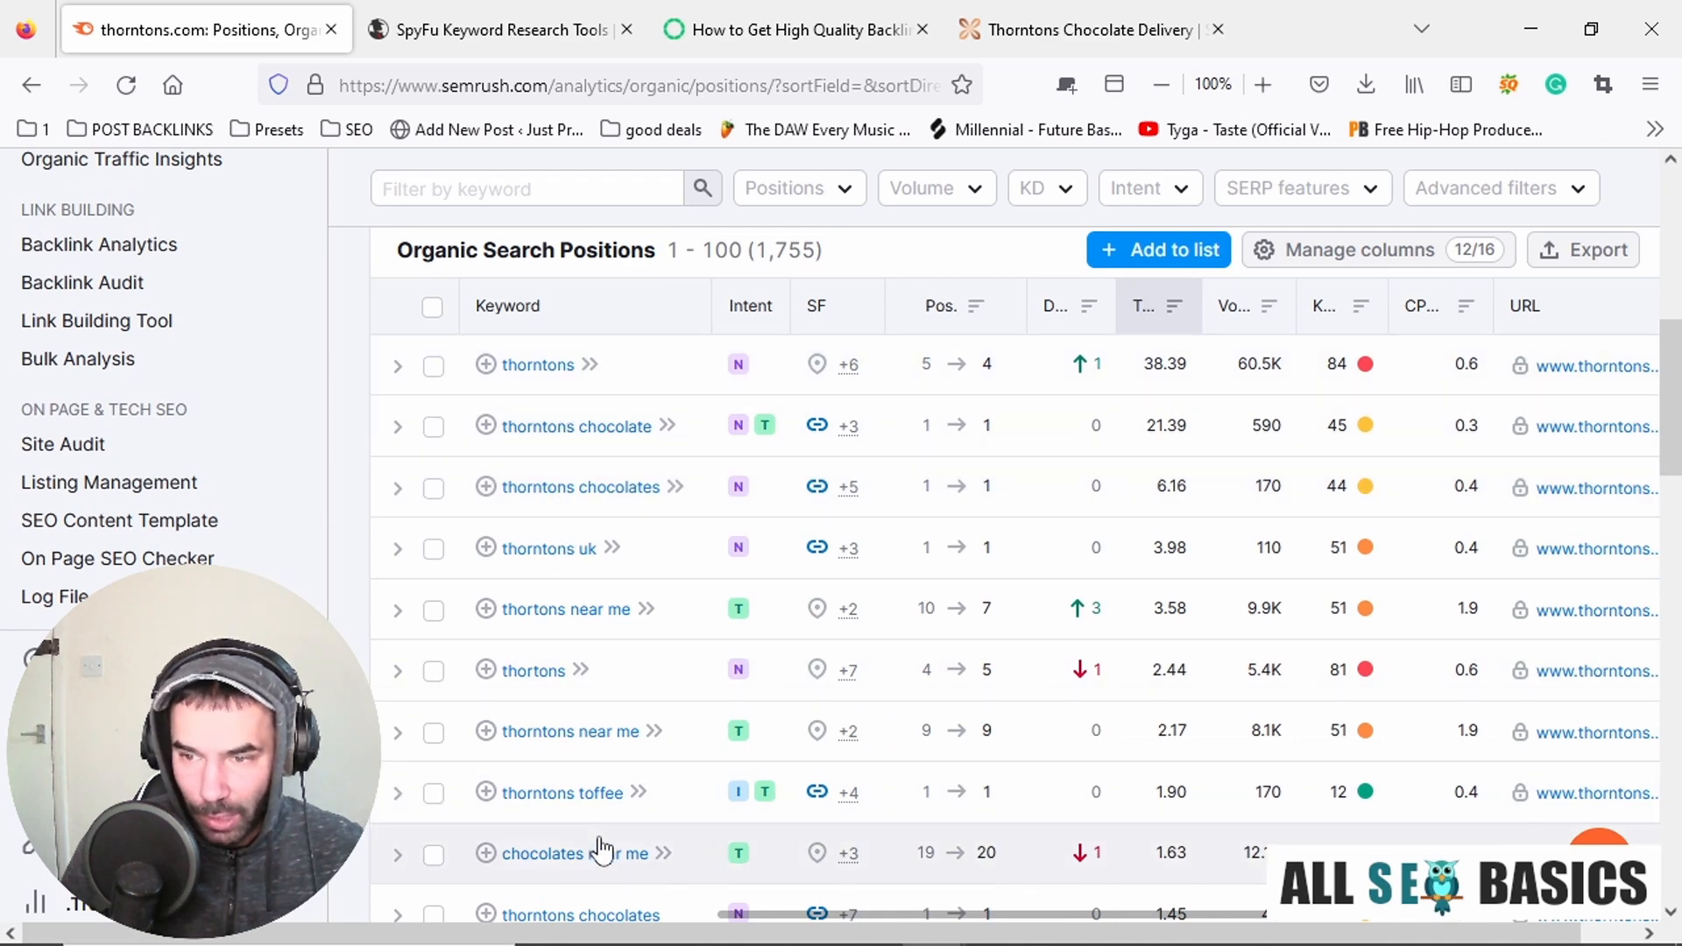
scroll(578, 614, down, 12)
Open the Overview report of the Organic Research for thorntons.com and look over the page.
scroll(593, 552, up, 12)
scroll(592, 544, up, 6)
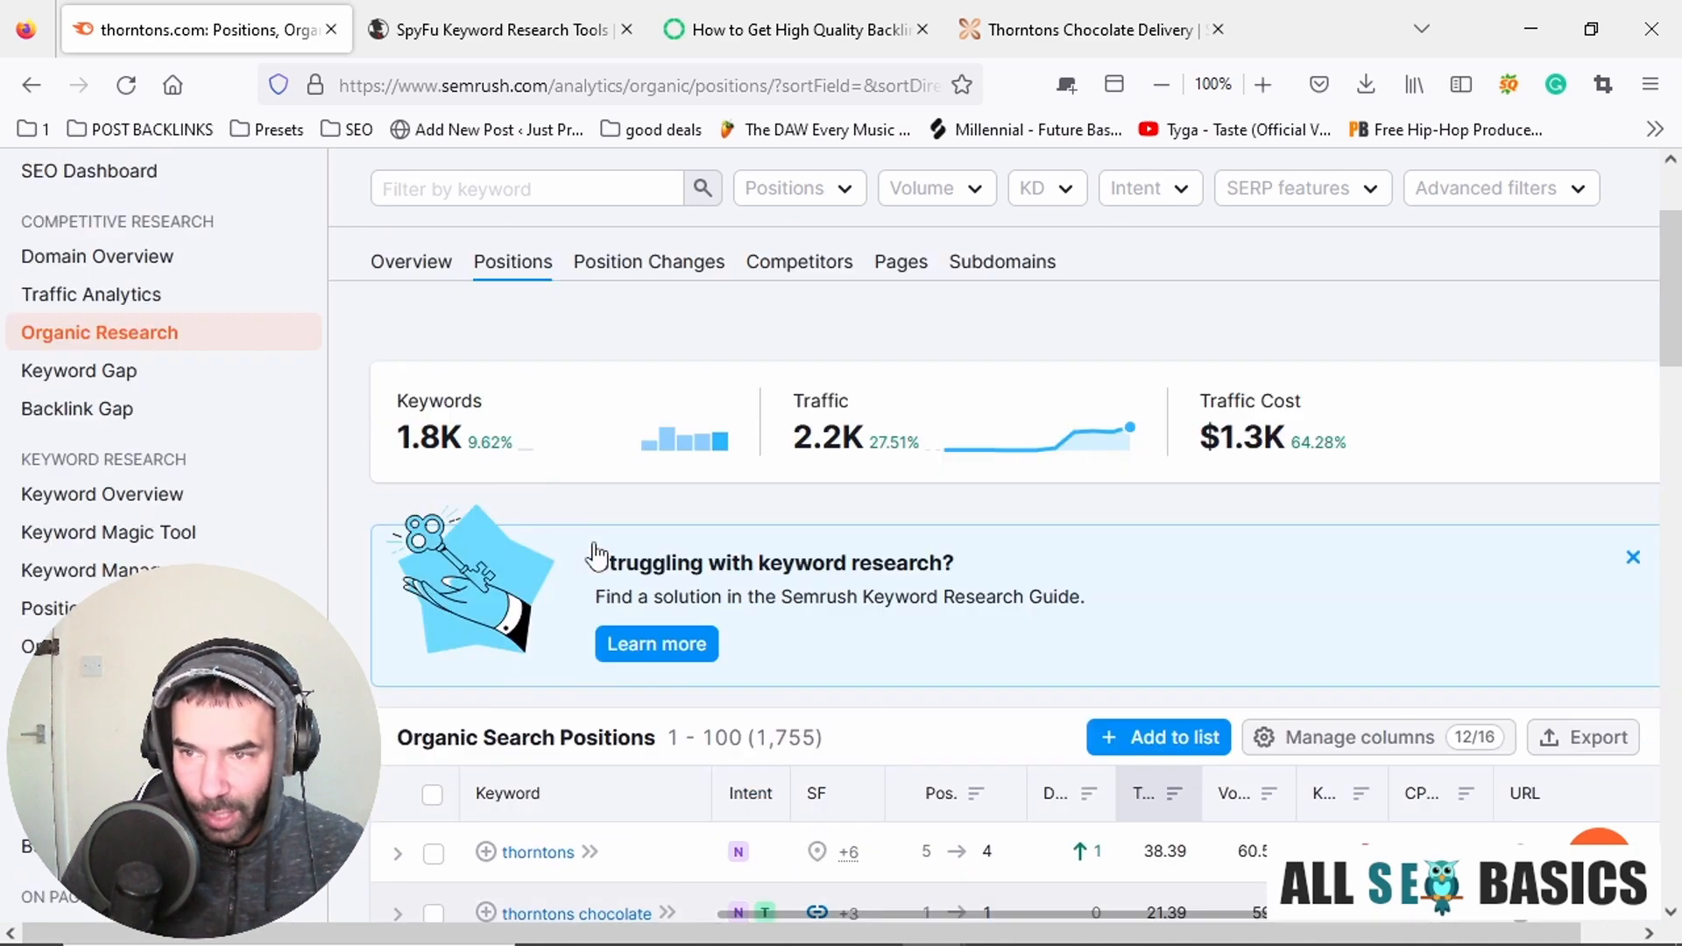
click(429, 331)
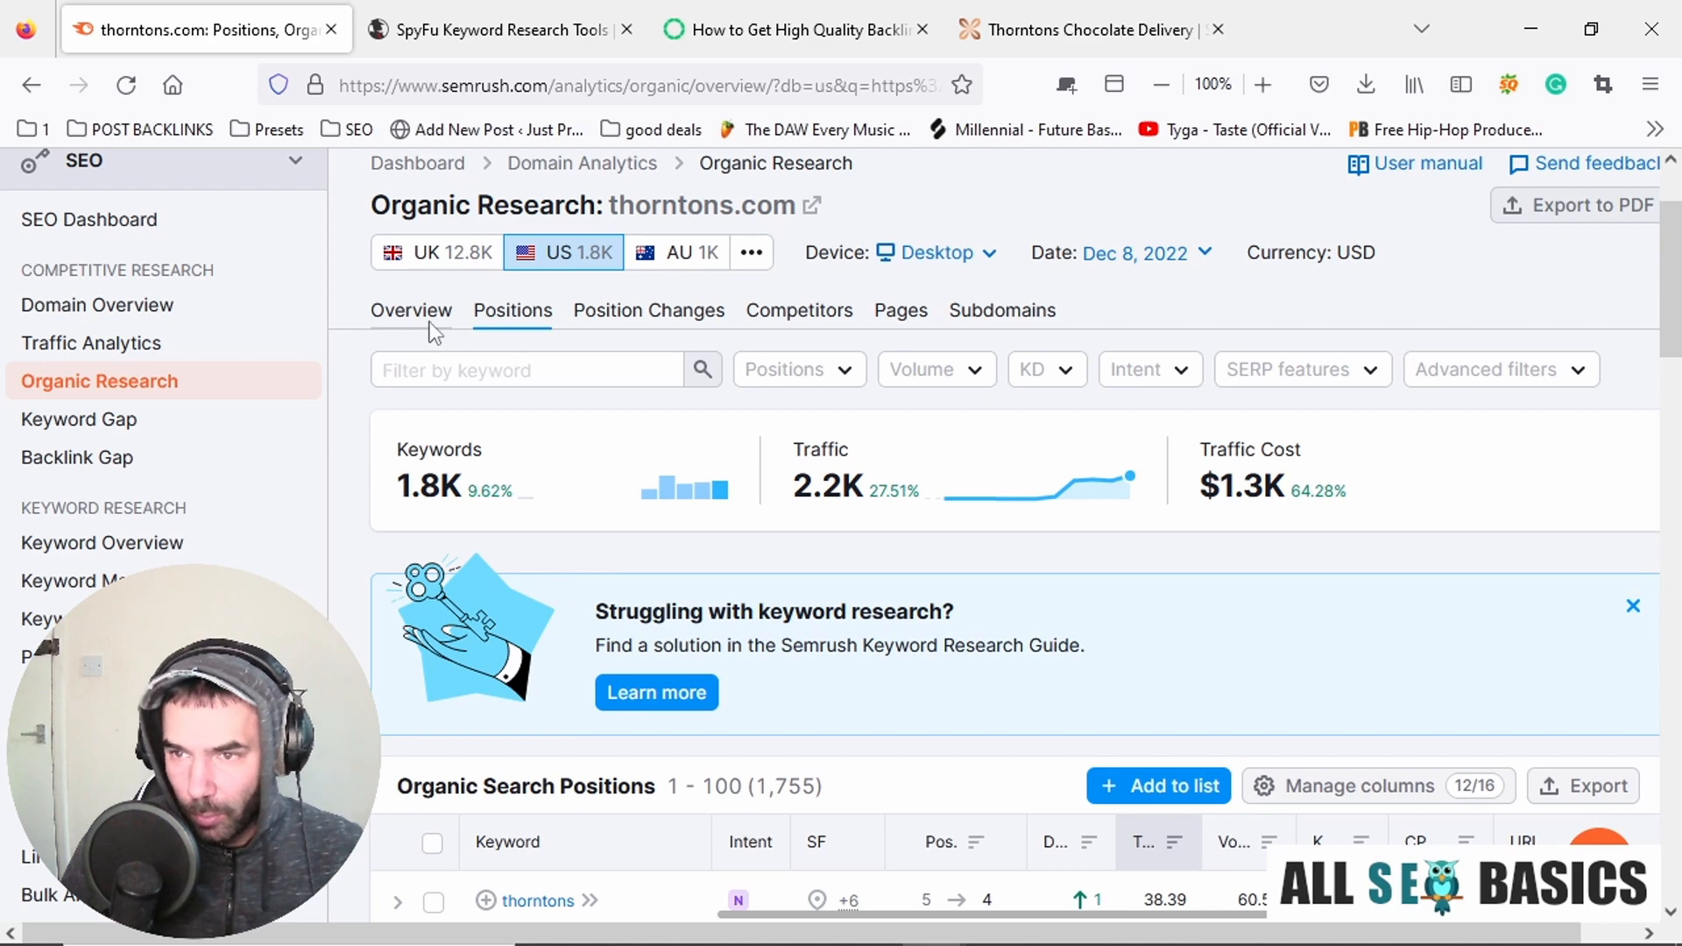
scroll(1095, 565, down, 4)
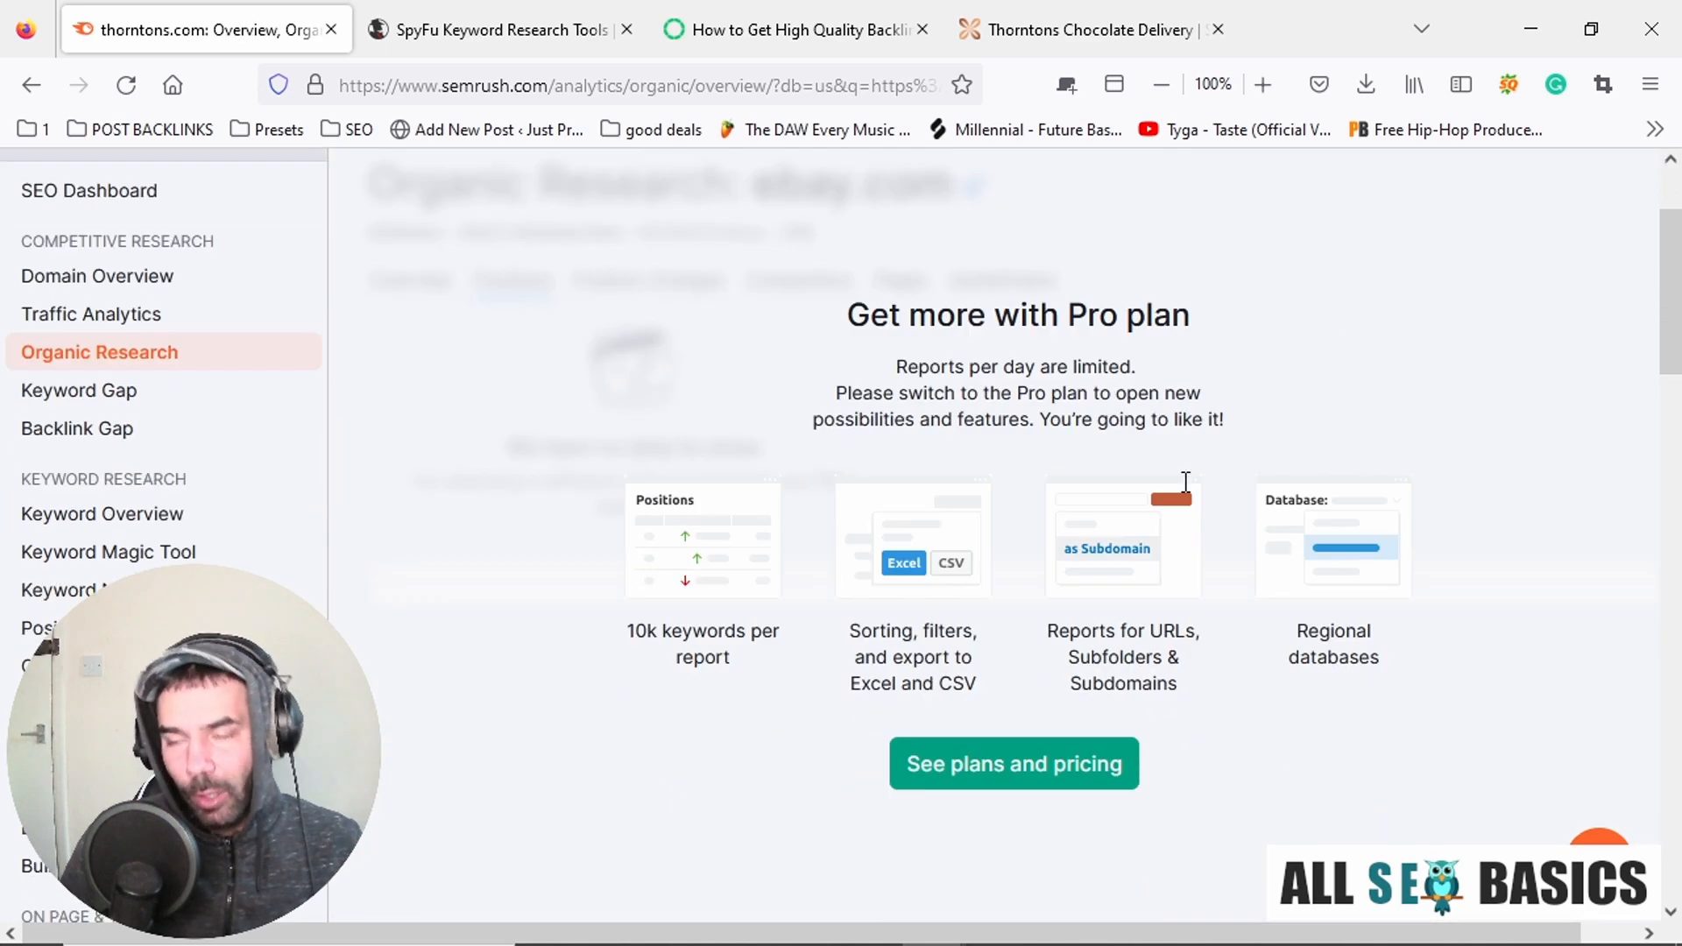
scroll(1444, 600, up, 2)
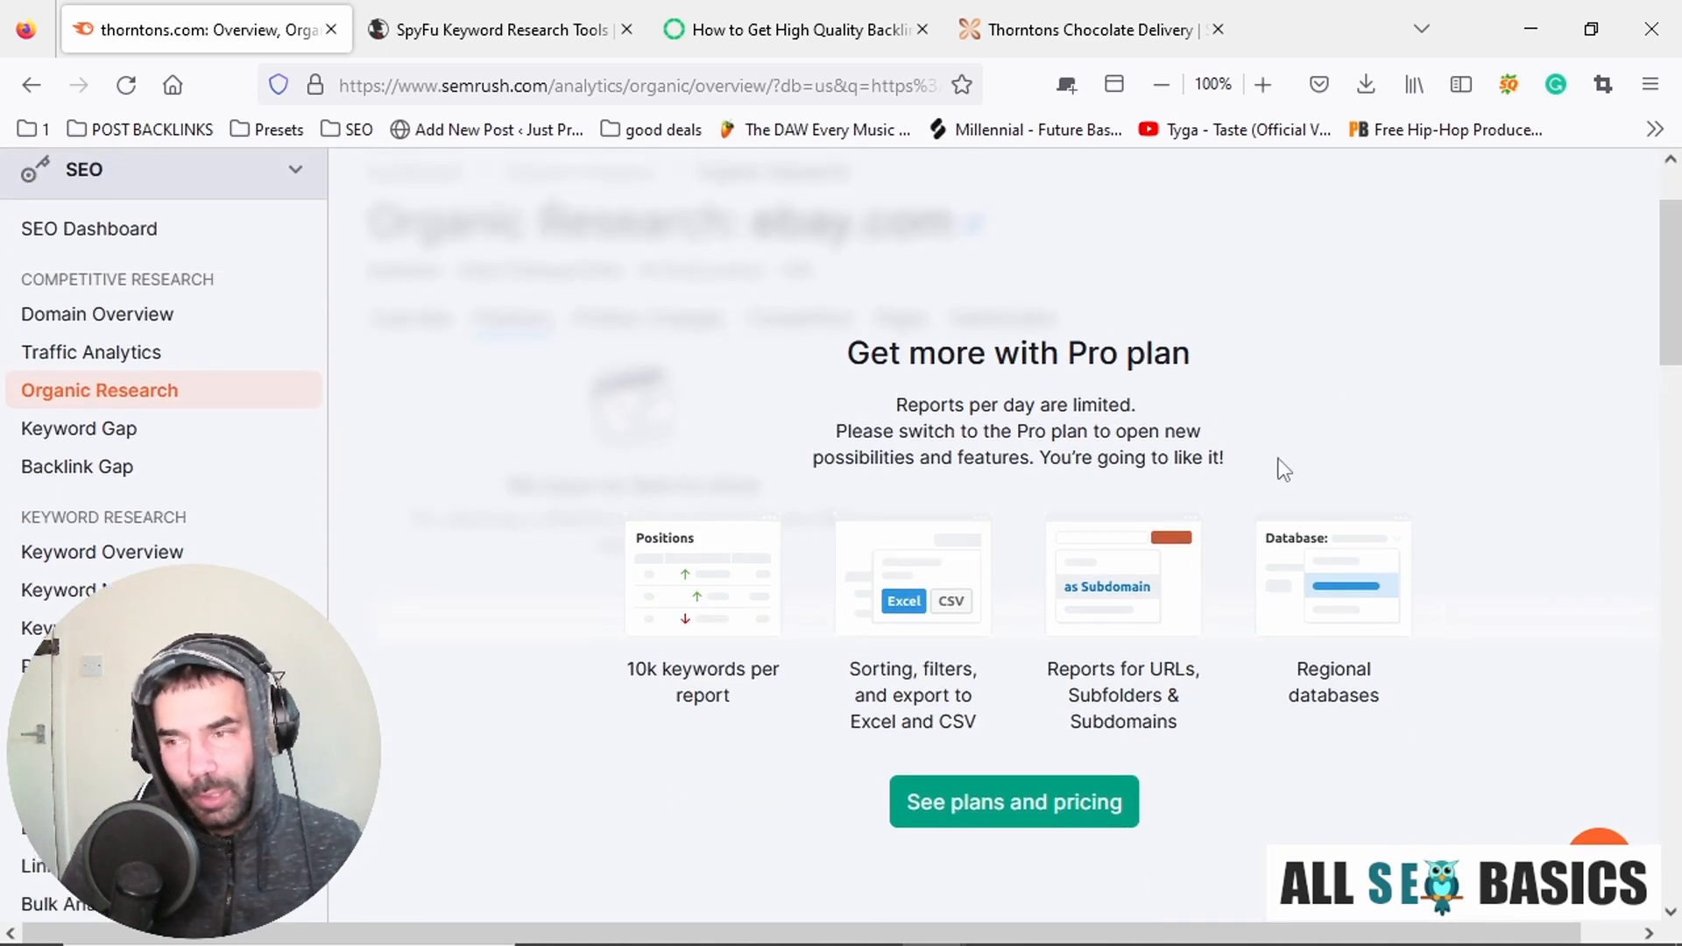
scroll(1279, 459, up, 2)
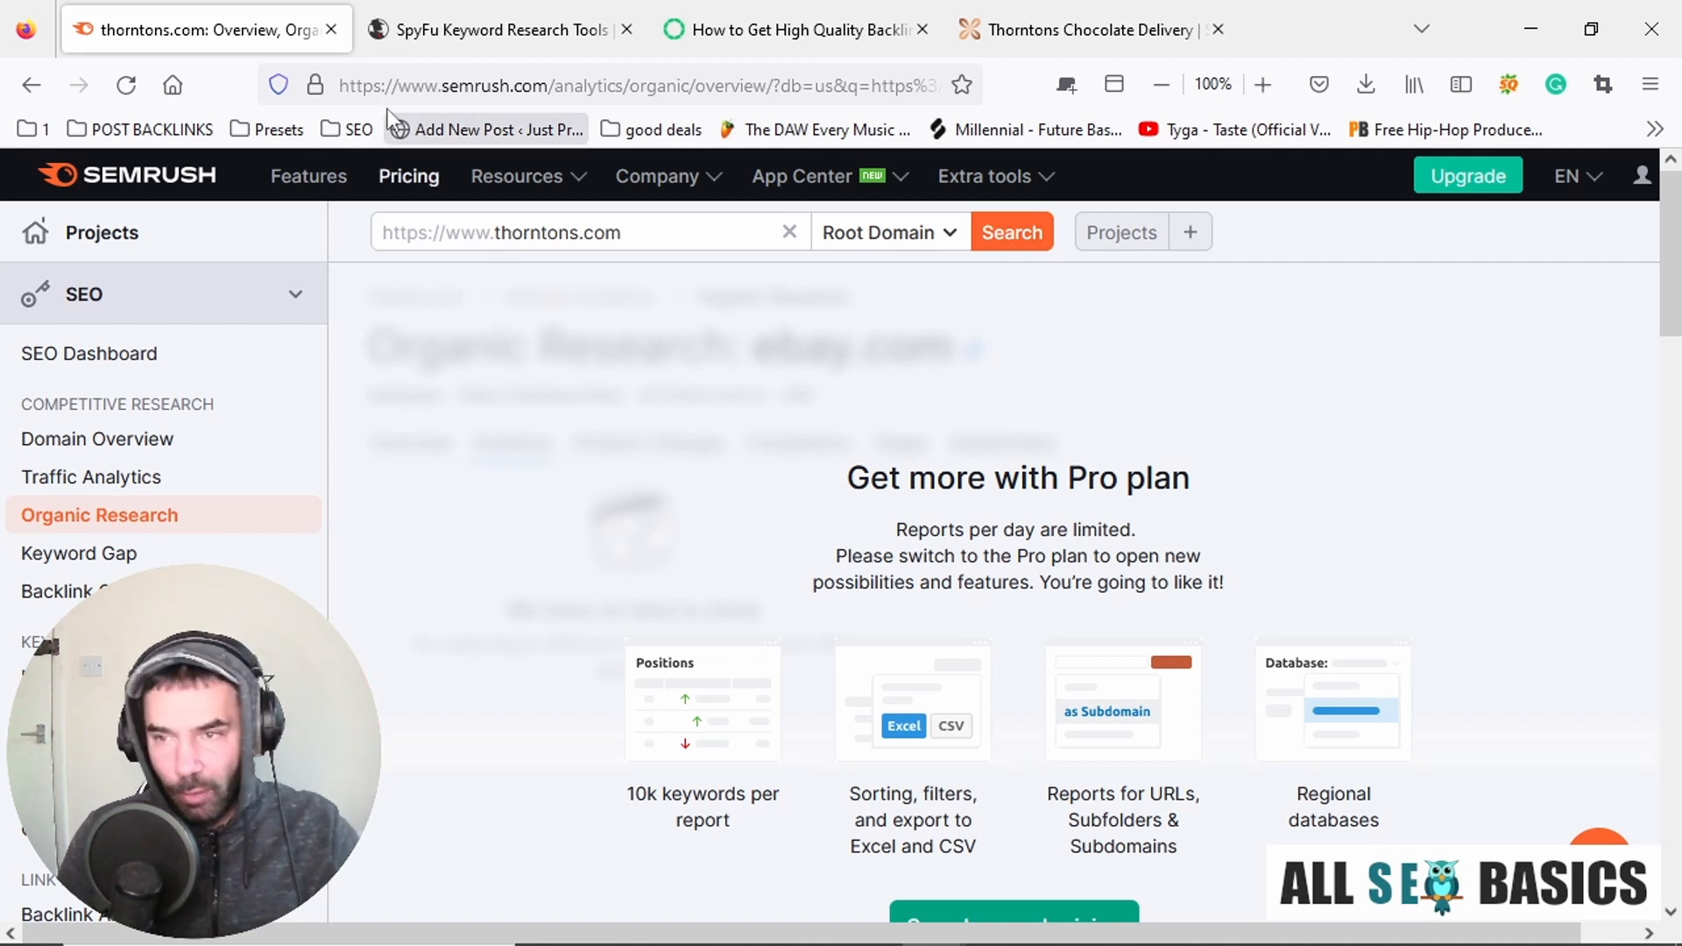
Switch to SpyFu and replace the keyword research query with "white chocolate", then run the search.
click(508, 33)
drag(702, 243, 414, 241)
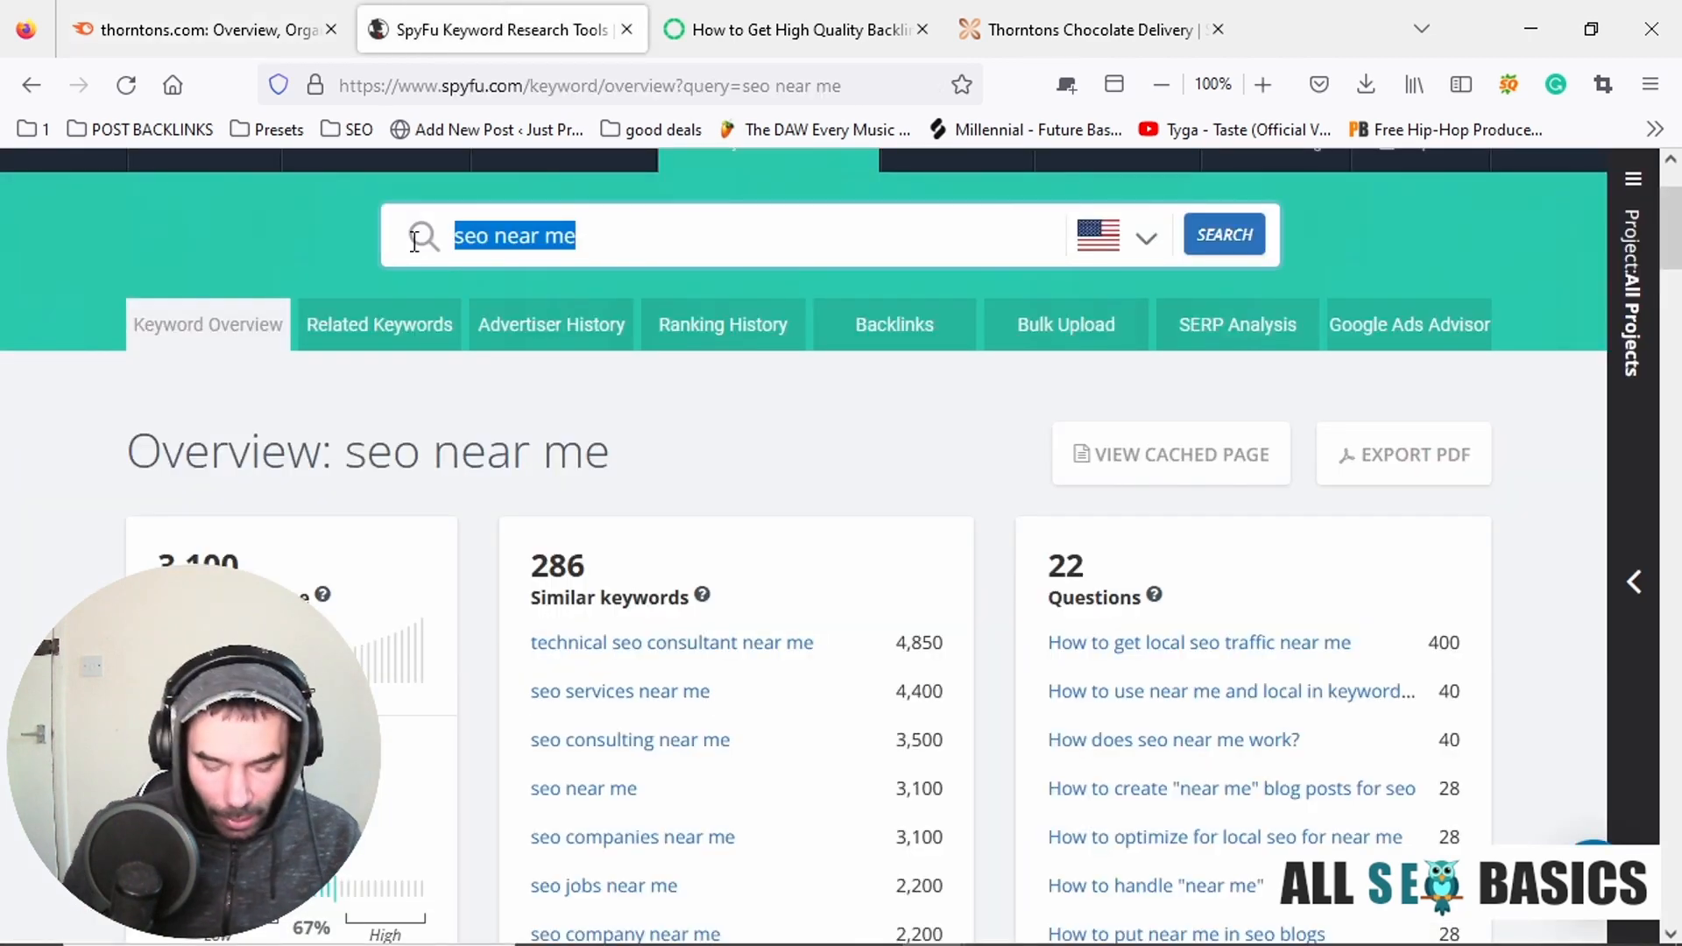
text(cho)
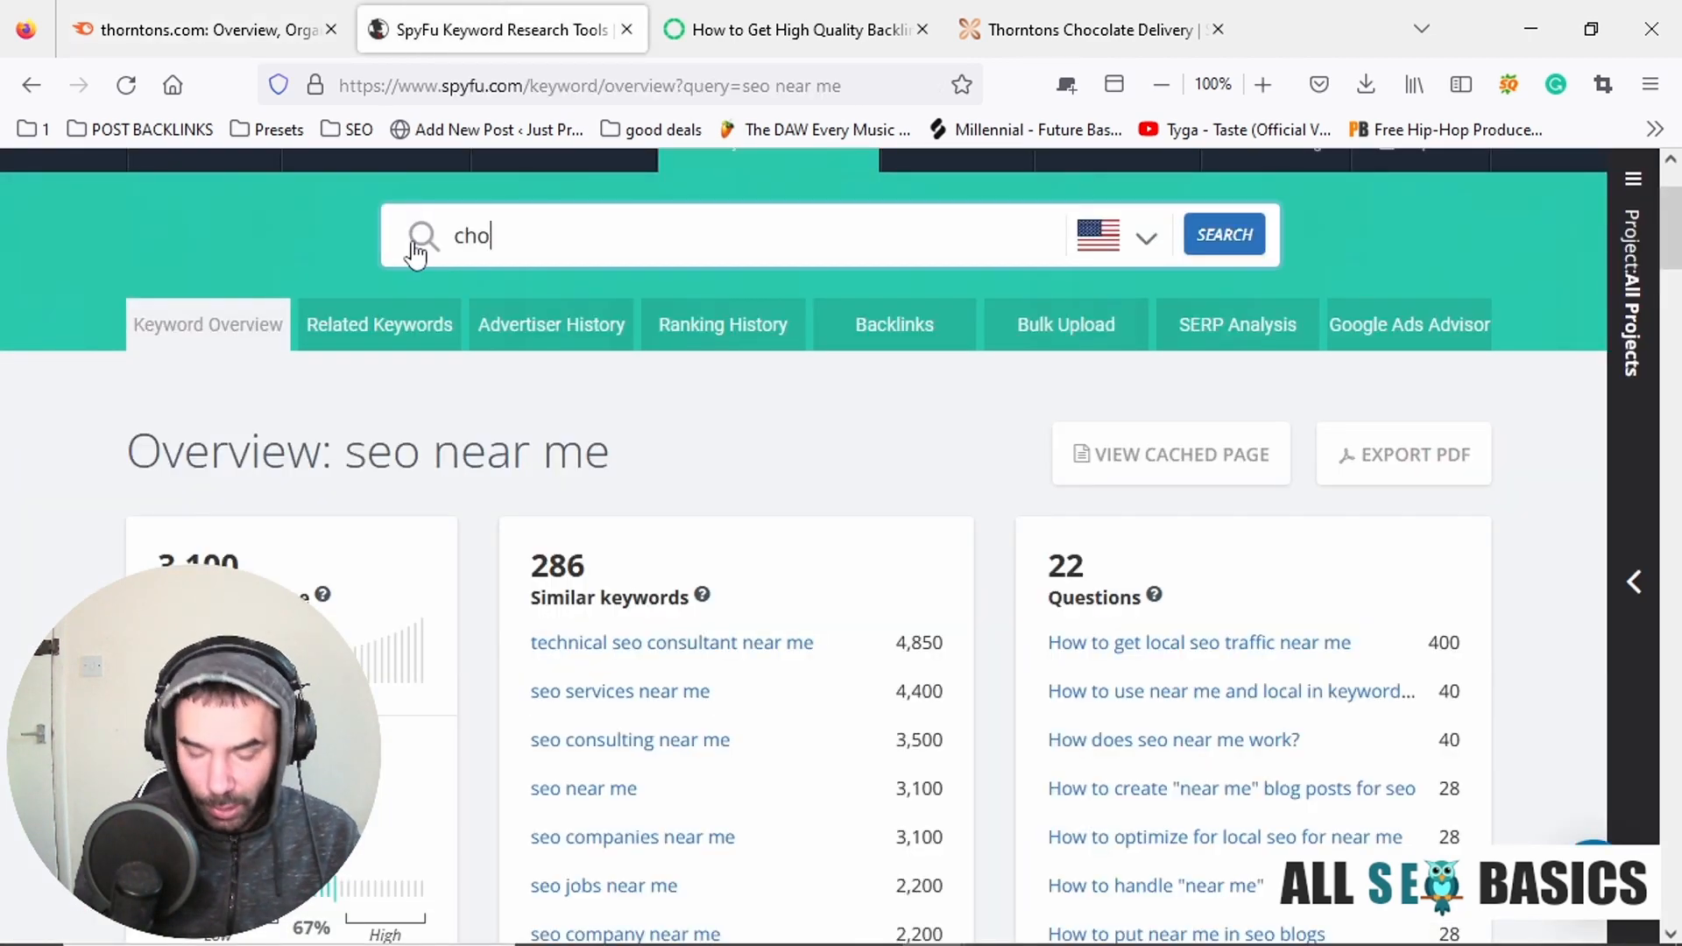
text(colate)
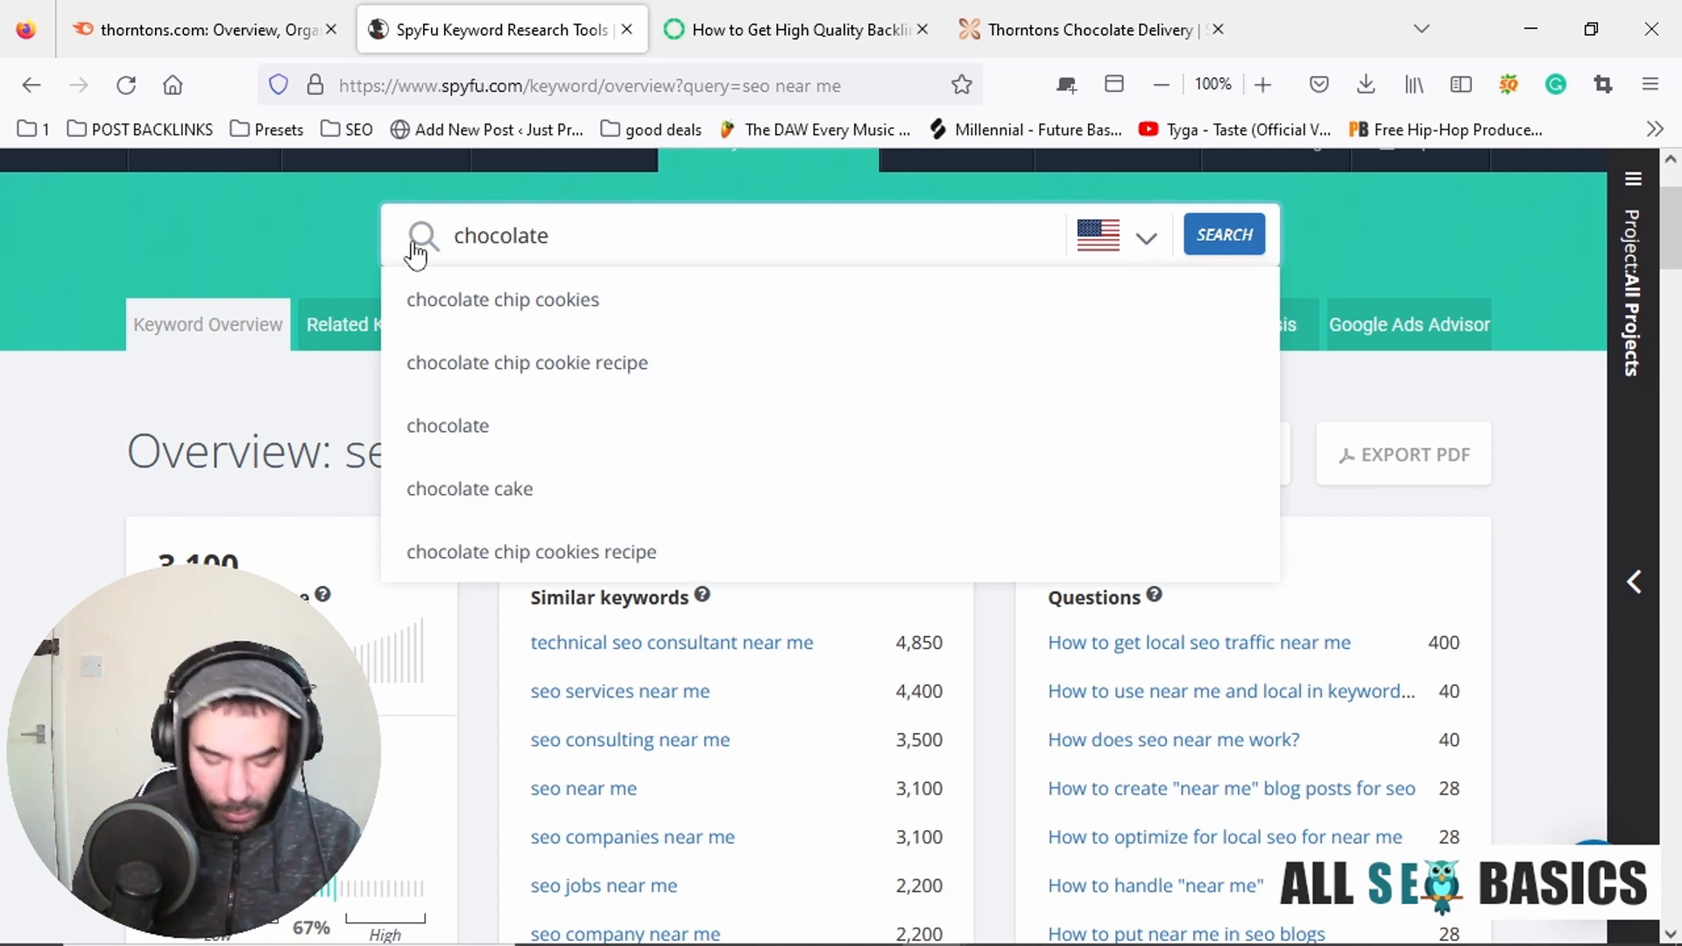
text(wjhi)
key(BackSpace)
key(BackSpace)
key(BackSpace)
text(hi)
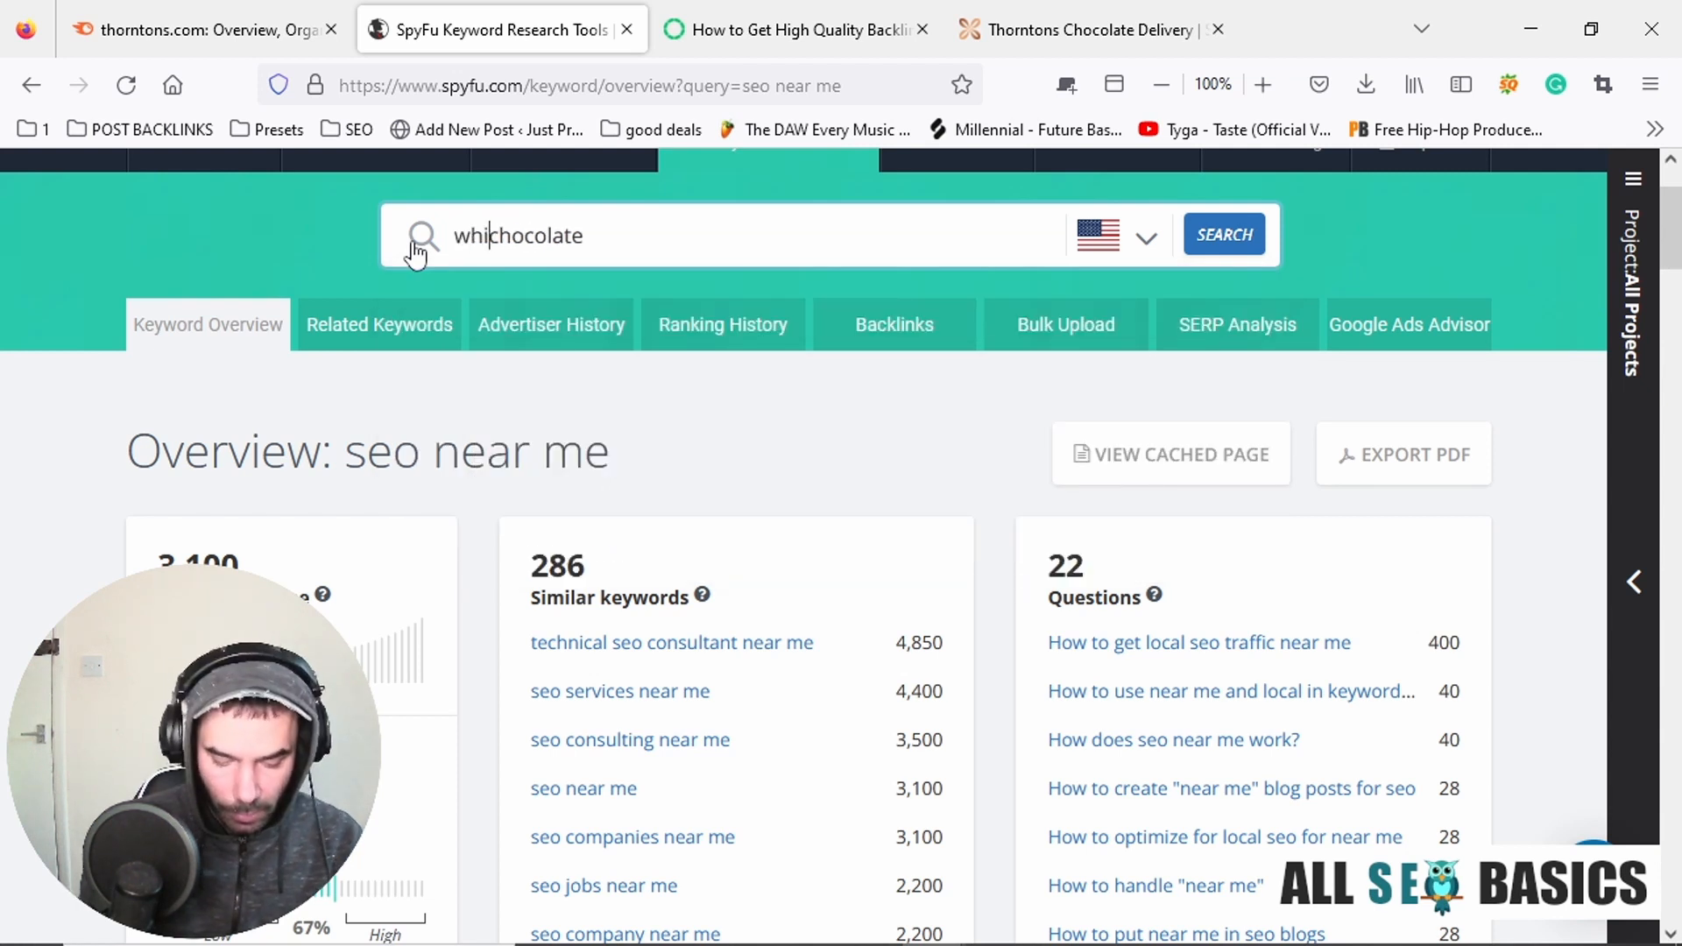
text(te)
key(Return)
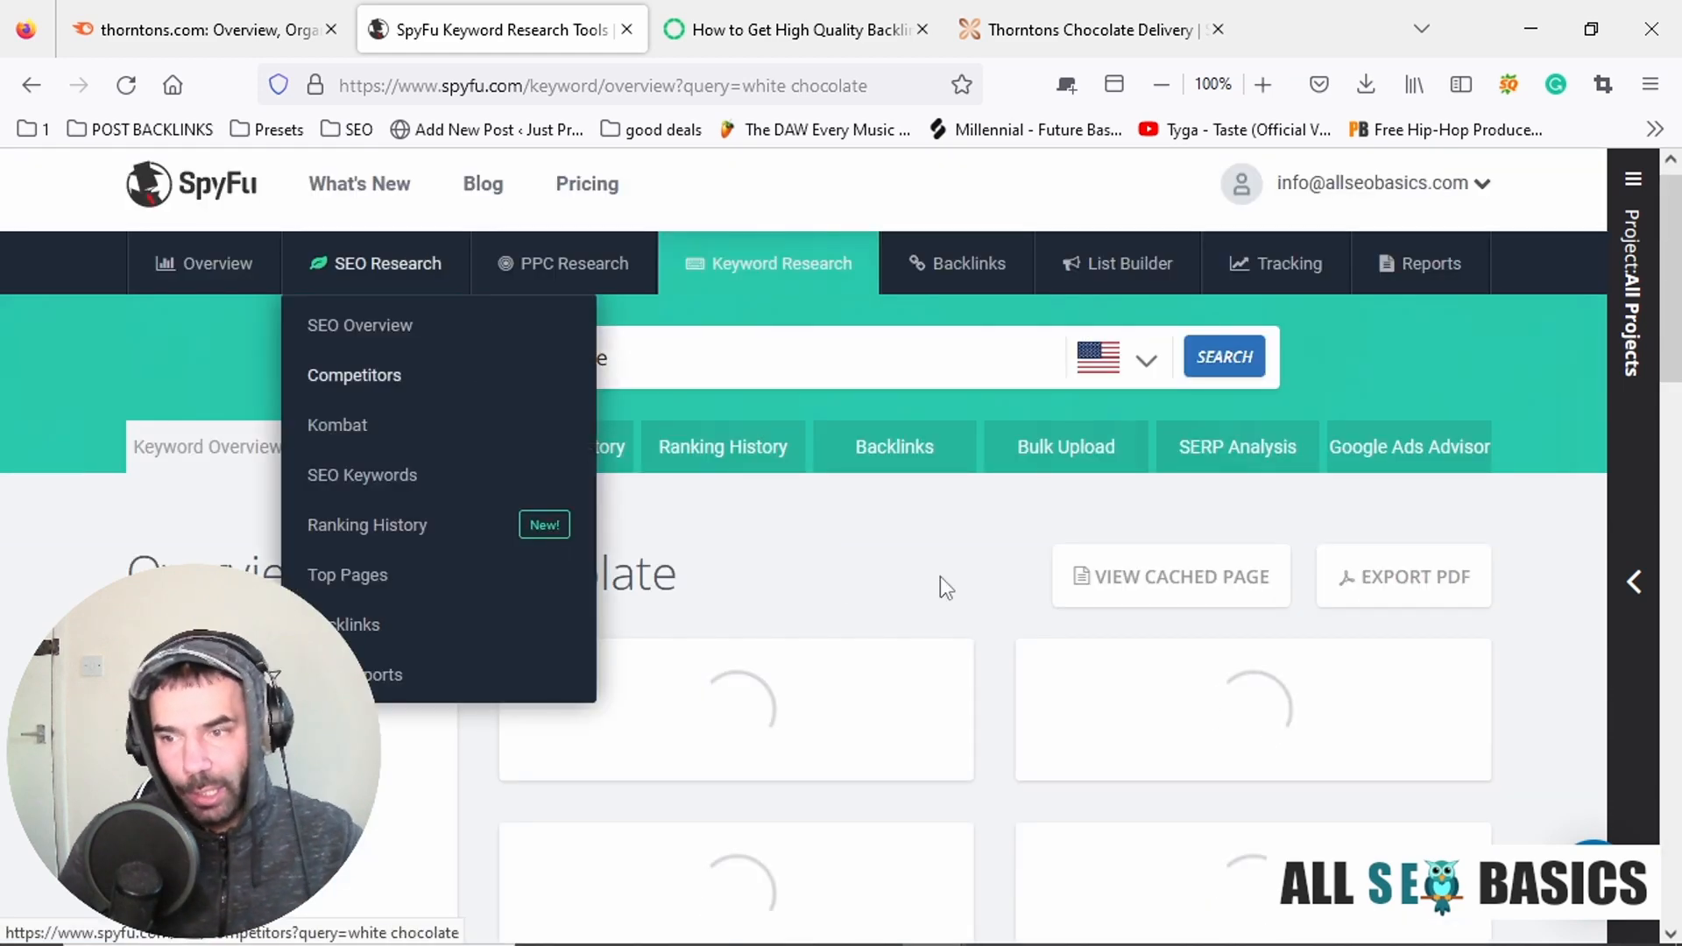
Examine the similar keywords, questions and related keyword lists for white chocolate in the US results.
scroll(226, 480, down, 3)
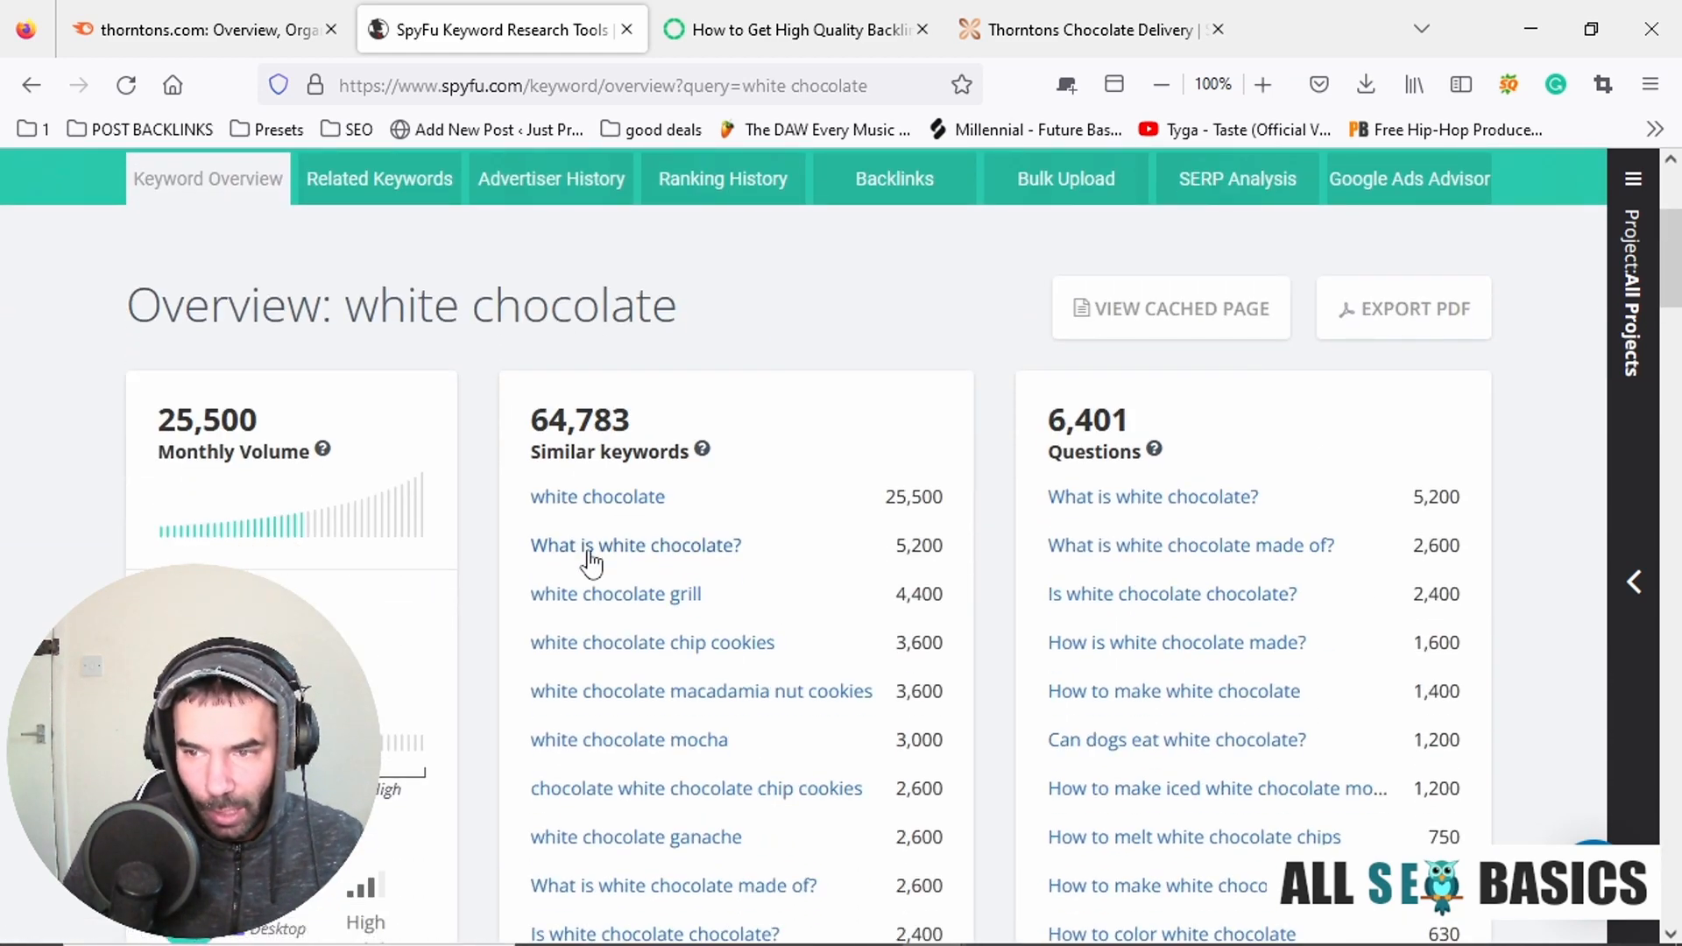
scroll(589, 563, down, 2)
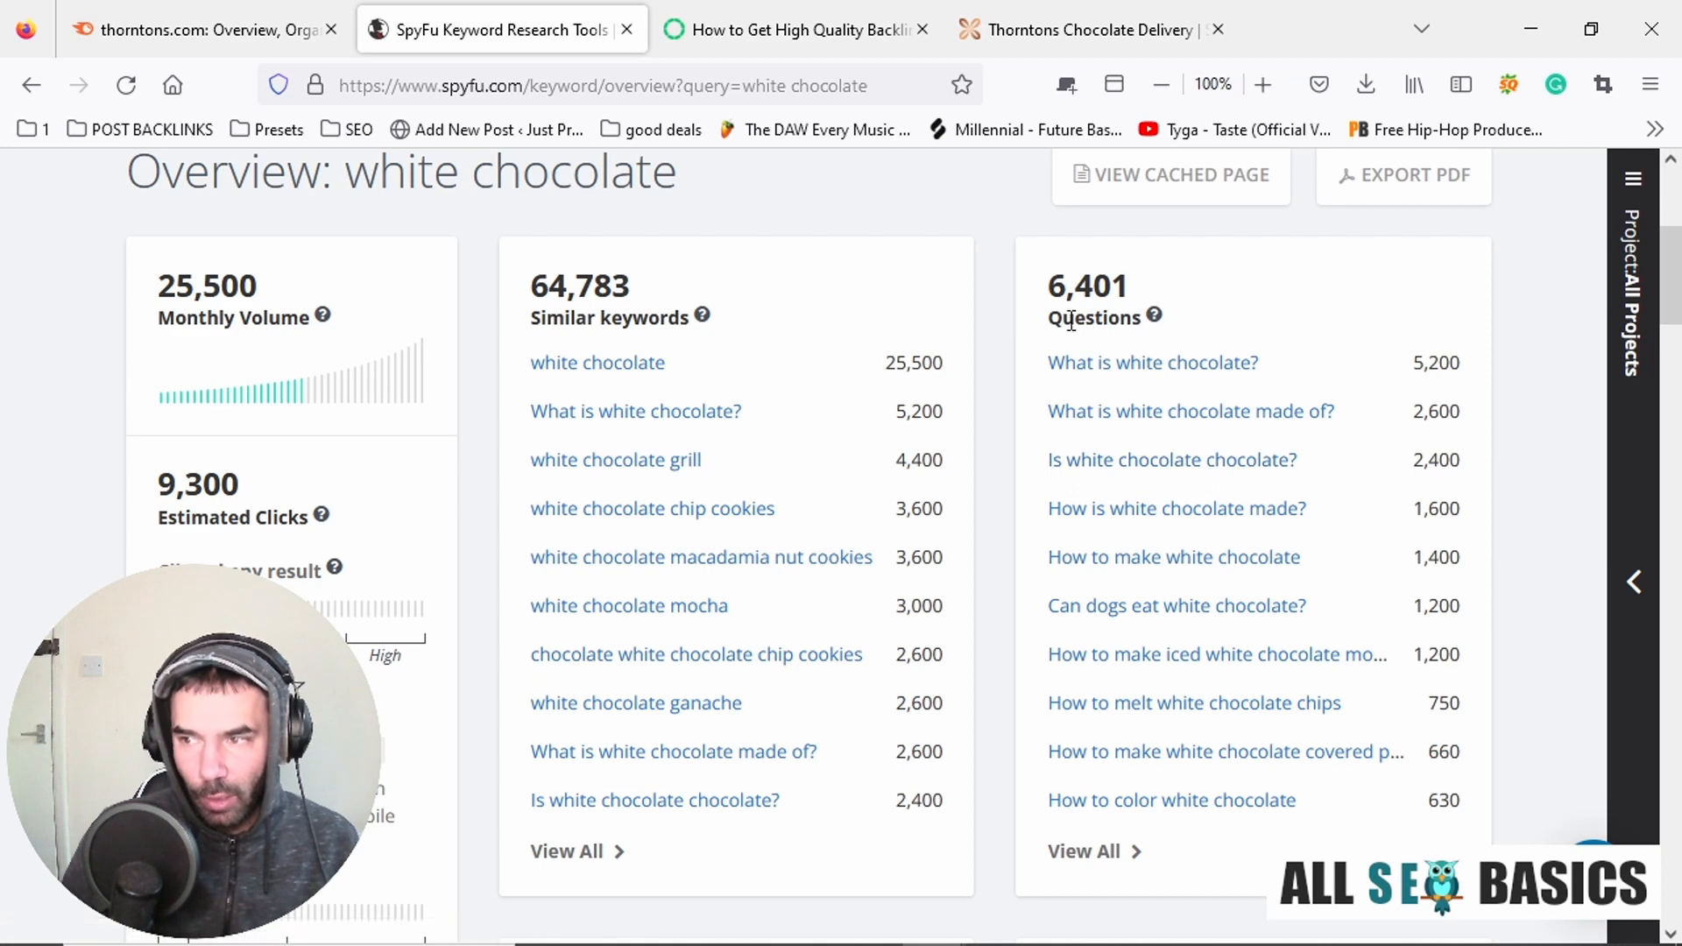
scroll(1266, 355, down, 5)
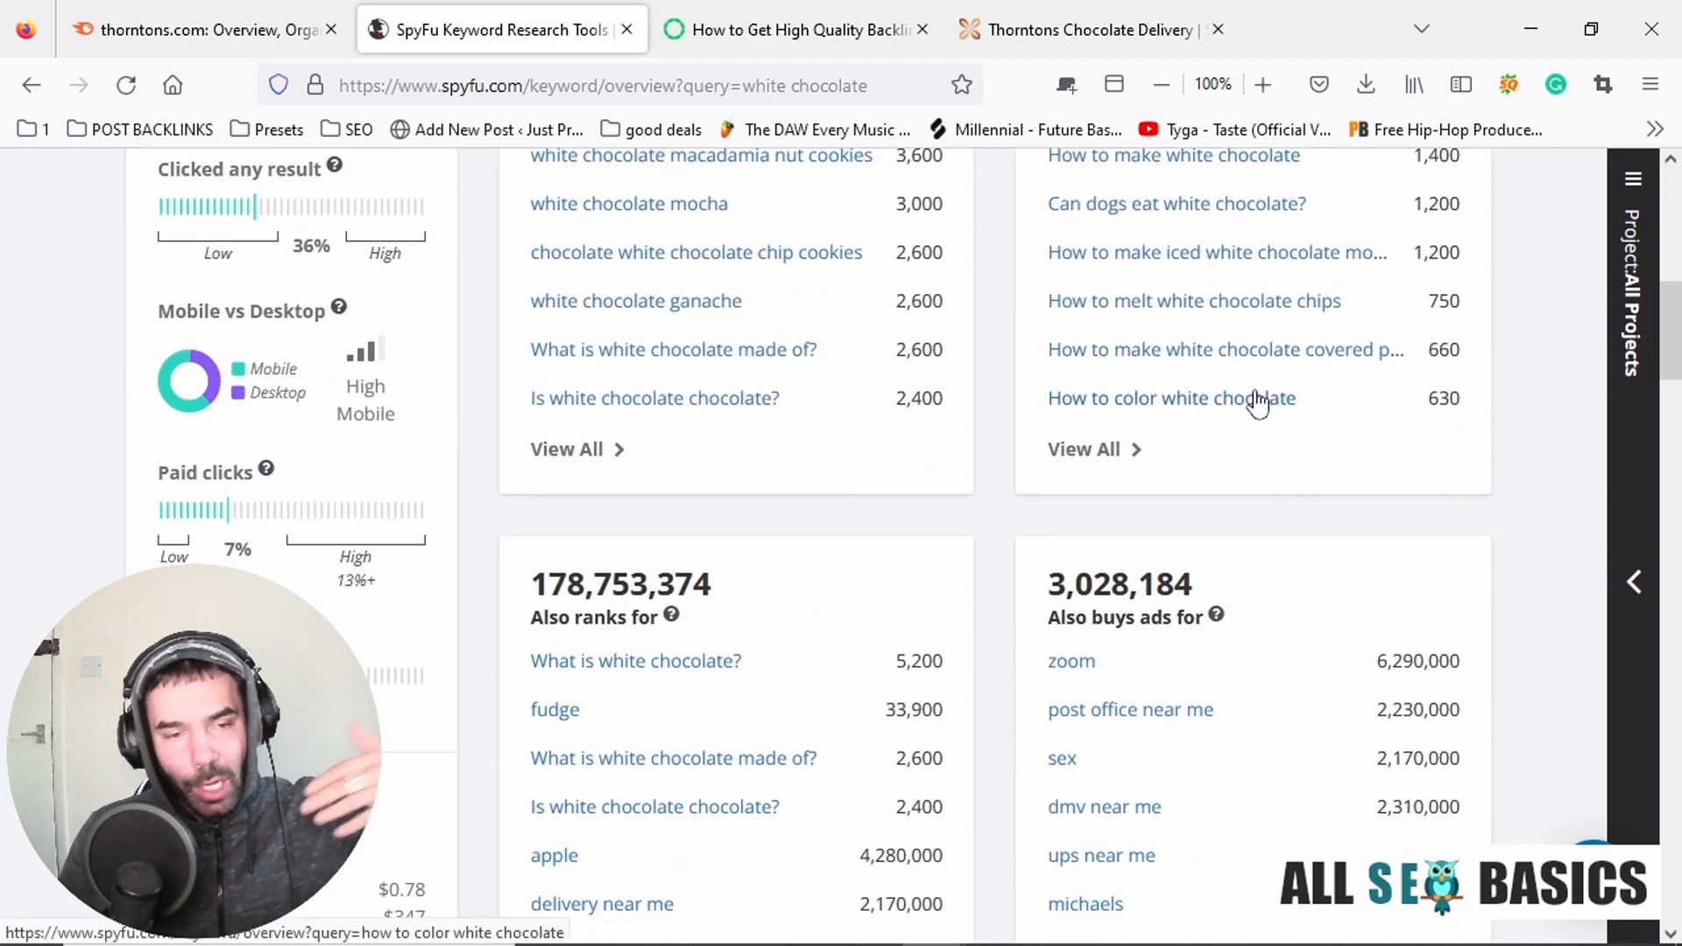
scroll(903, 488, down, 1)
scroll(903, 487, up, 3)
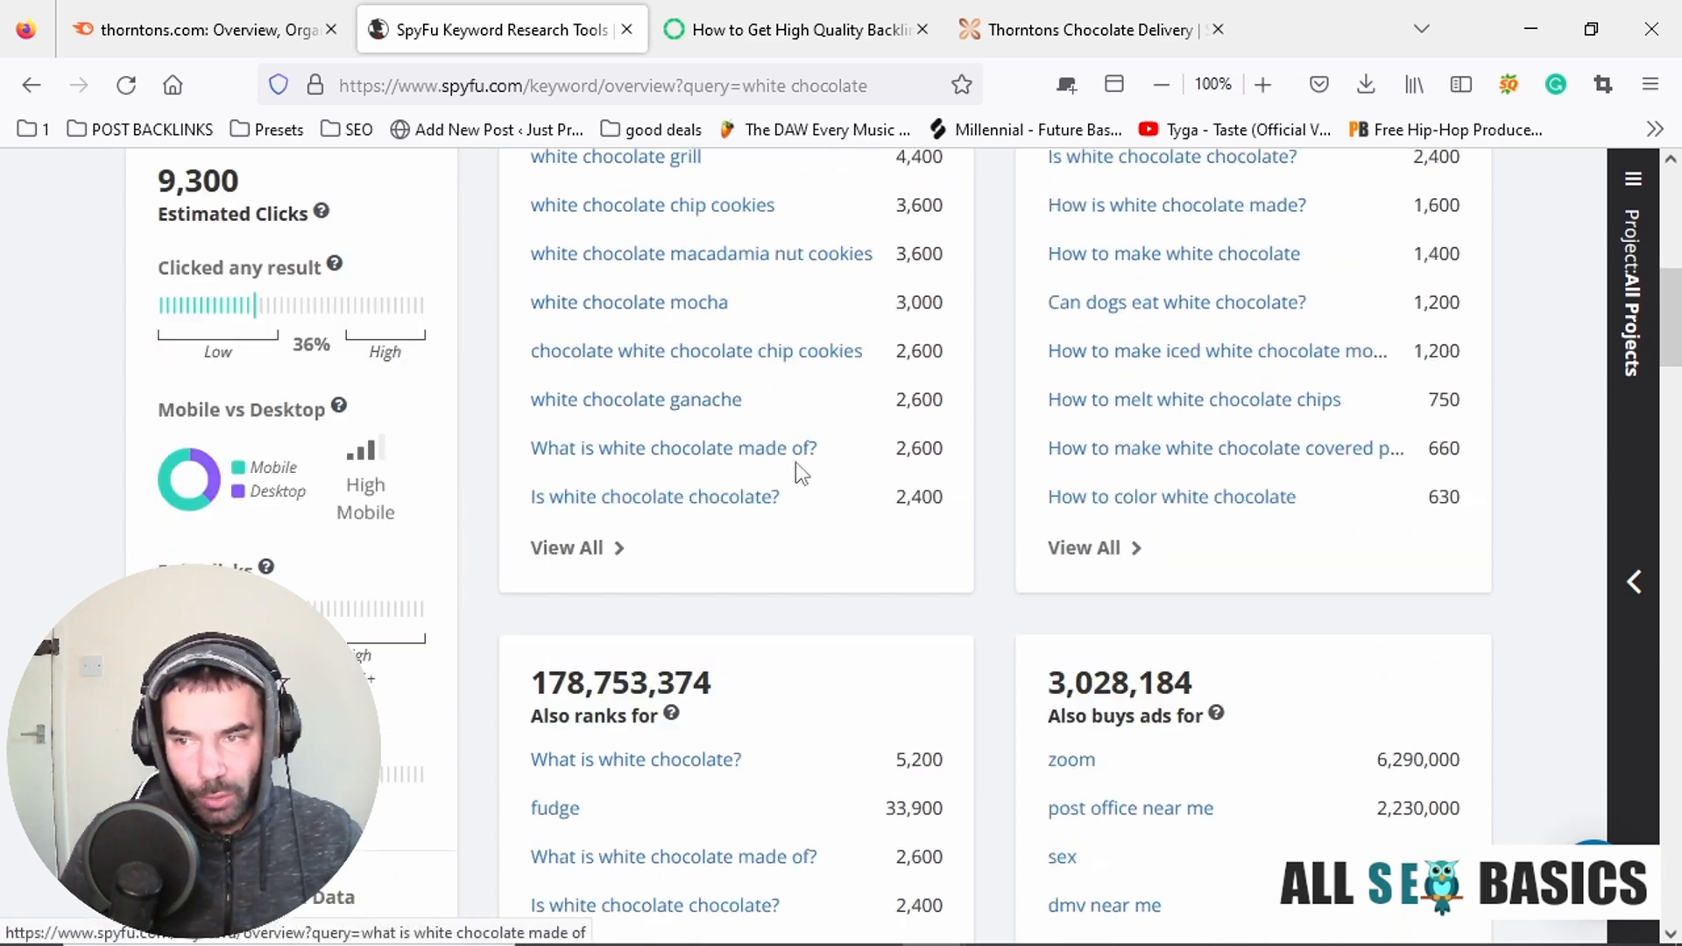
scroll(692, 576, up, 6)
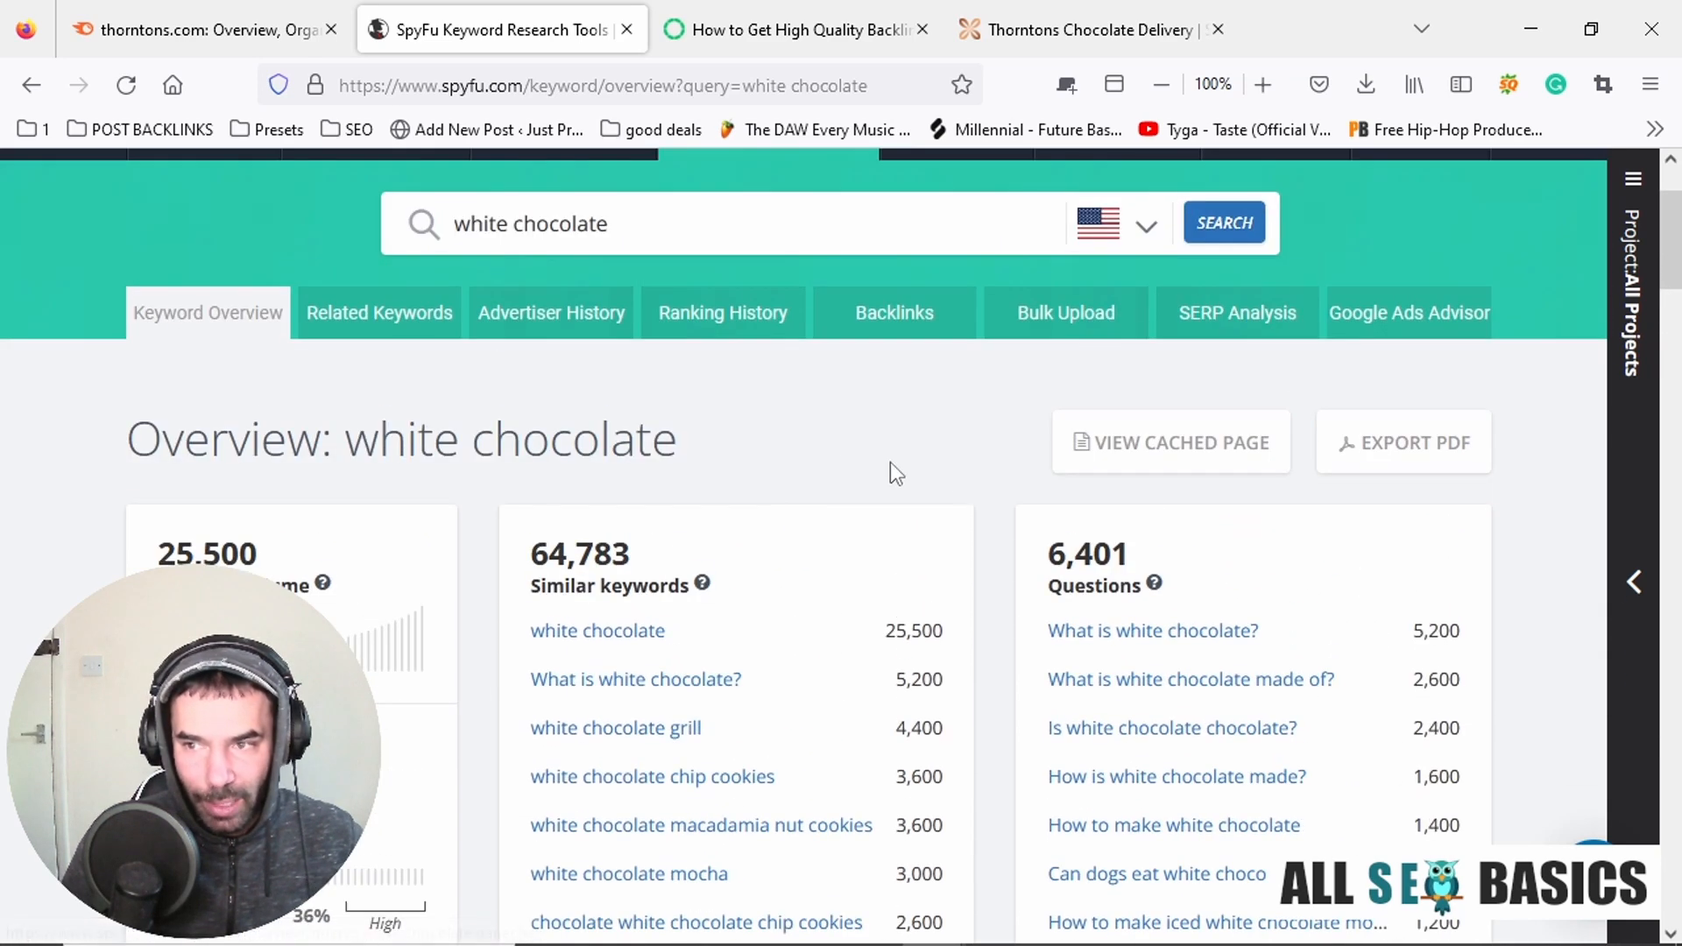
Set the search country to UK - United Kingdom and rerun the white chocolate keyword search.
click(1142, 366)
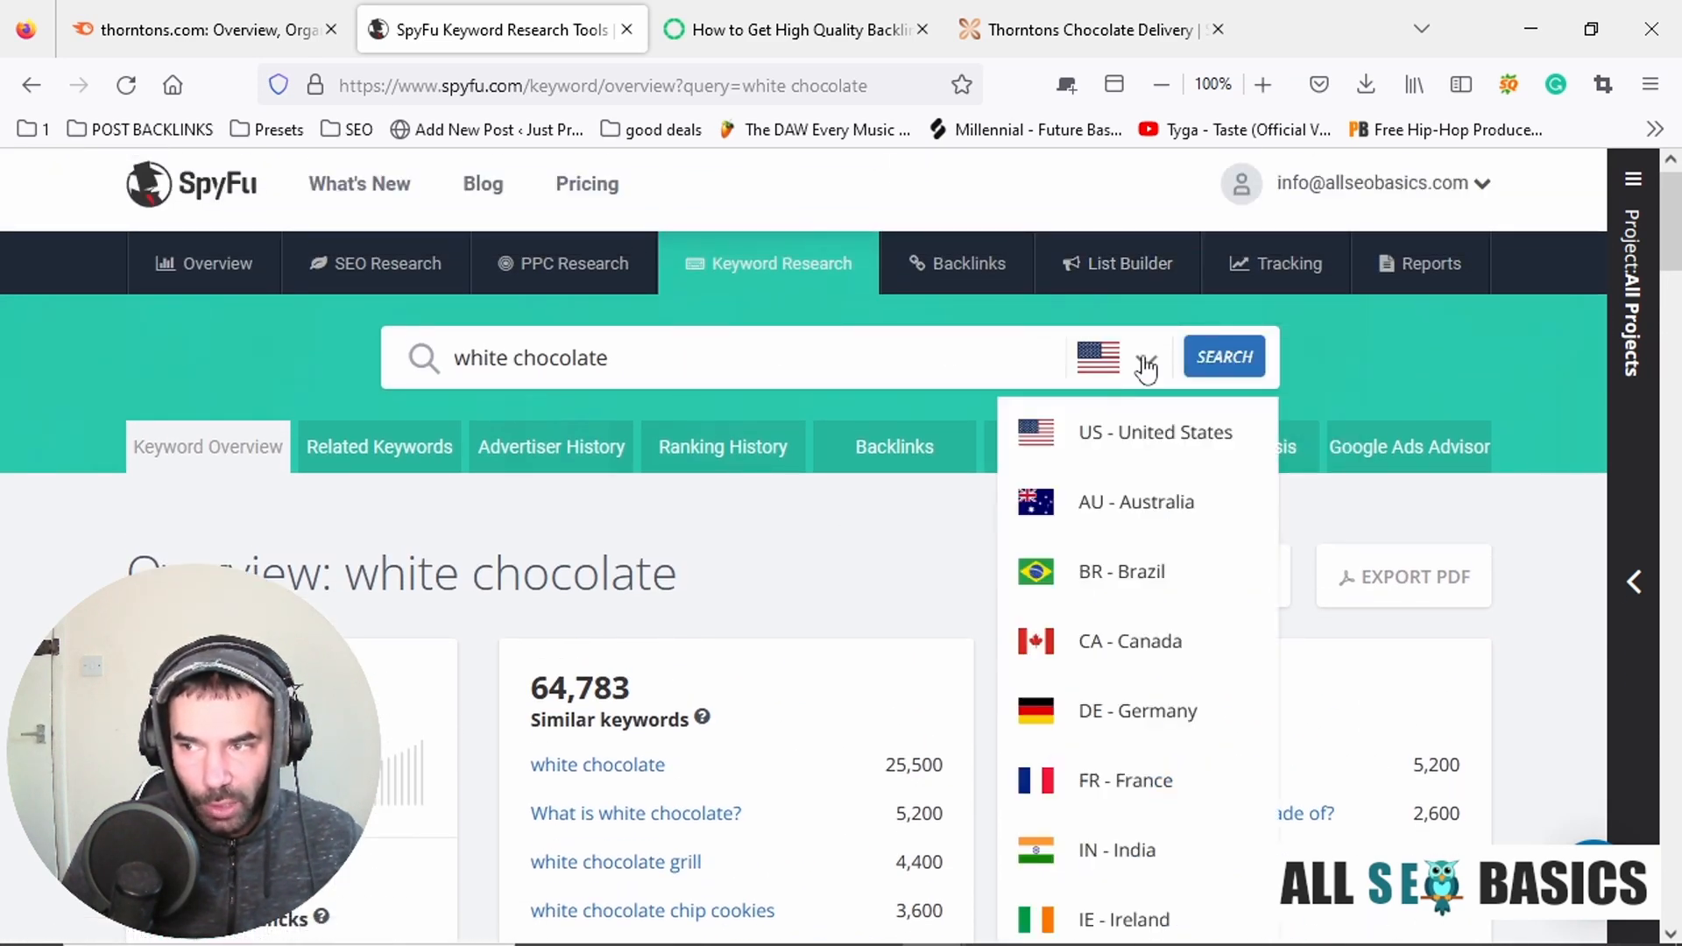
scroll(1161, 711, down, 5)
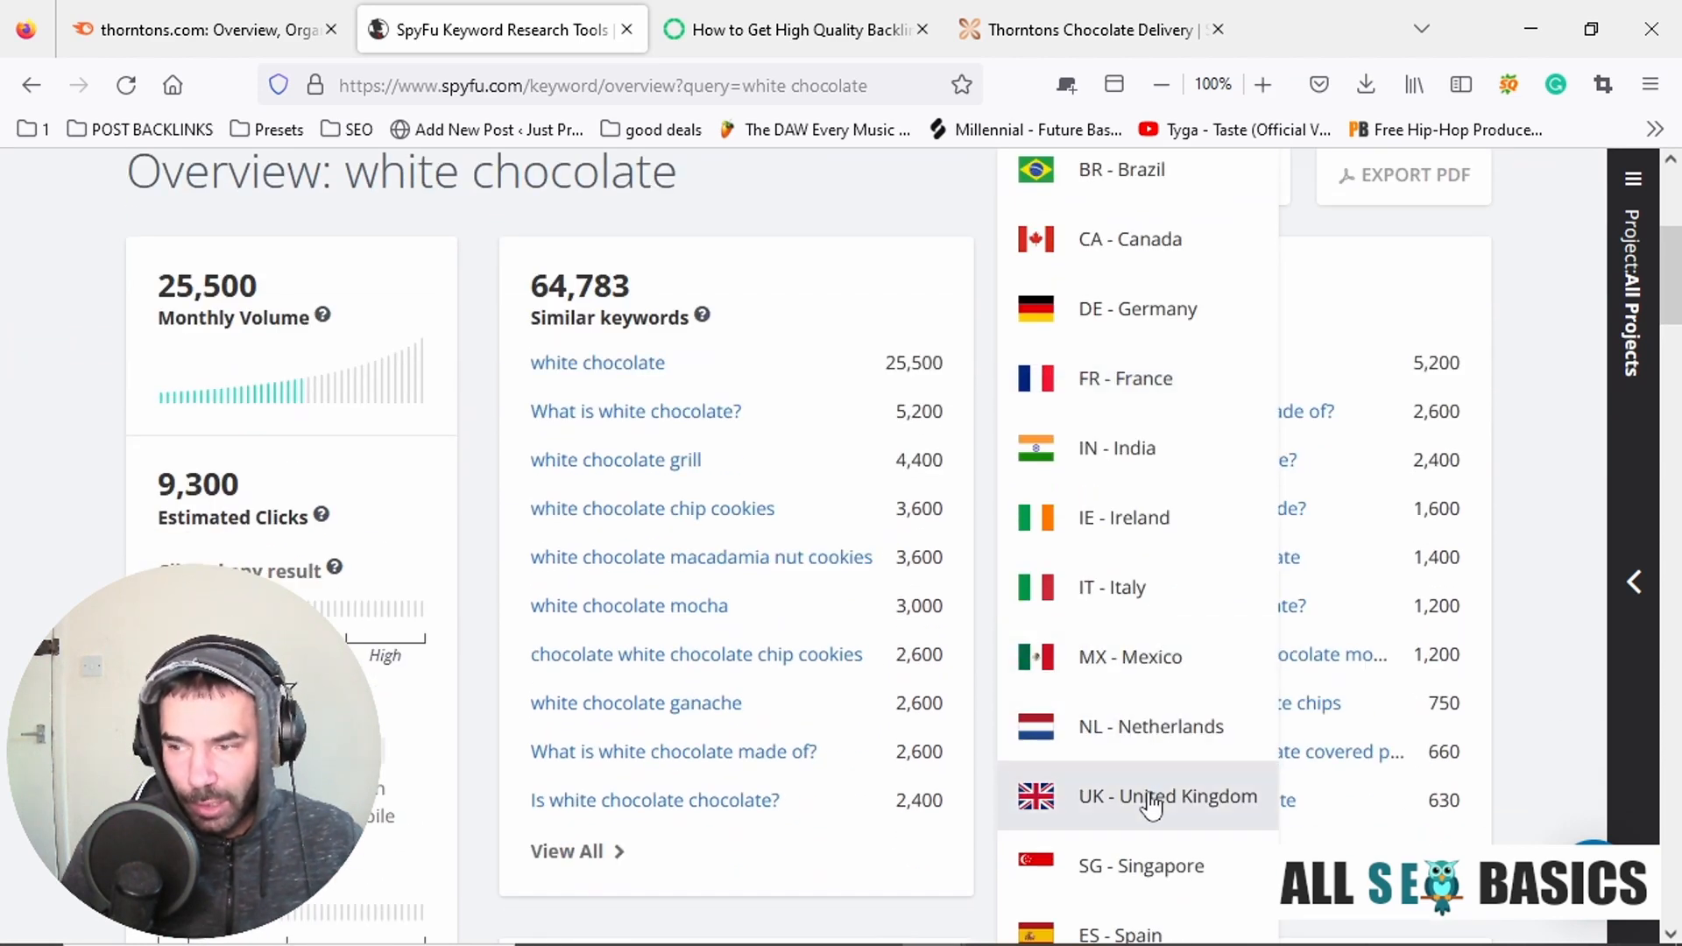
click(1151, 802)
scroll(1209, 601, up, 5)
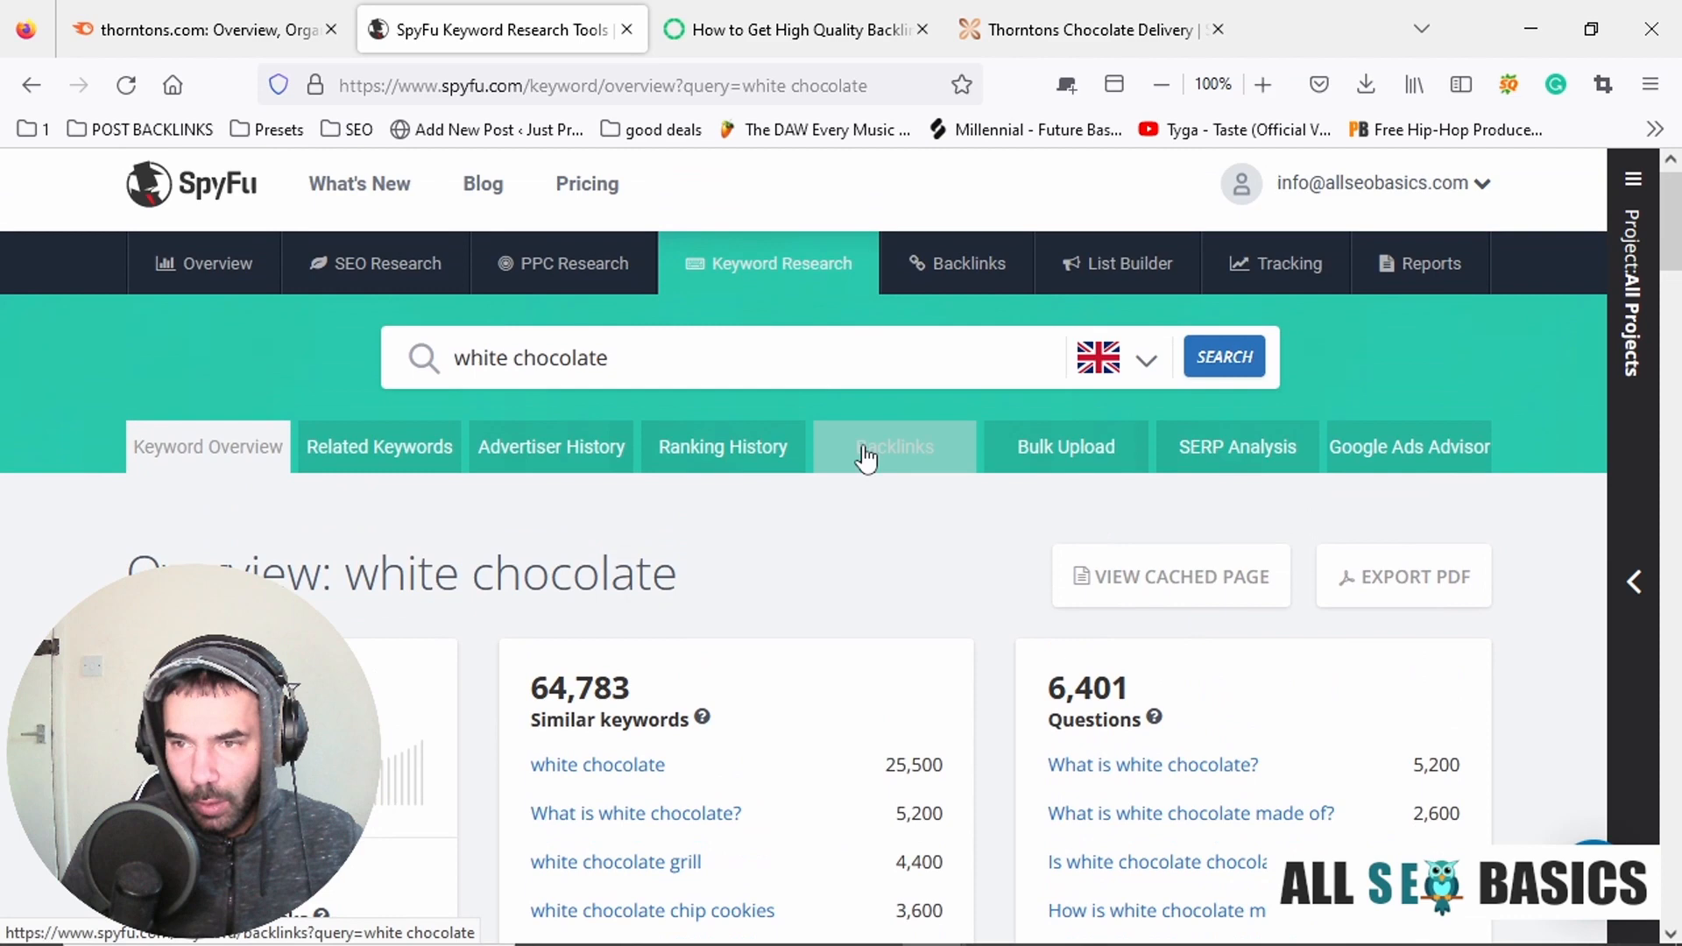
click(1243, 361)
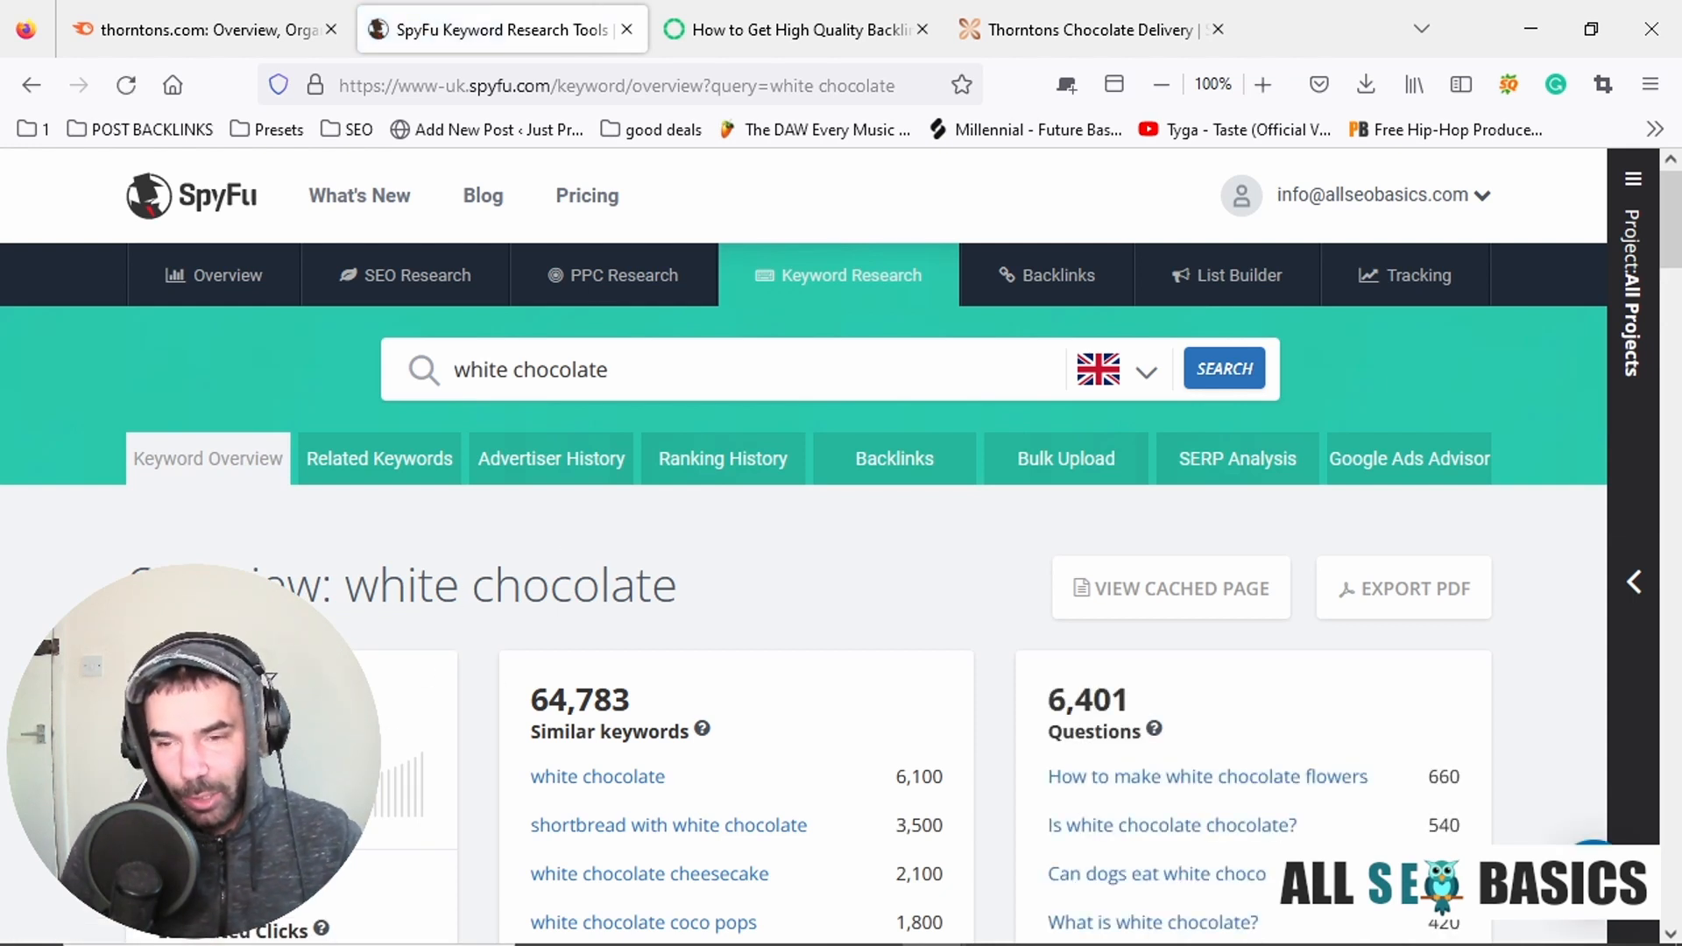
Review the UK similar keywords, questions and also-ranks-for lists for white chocolate.
scroll(462, 582, down, 2)
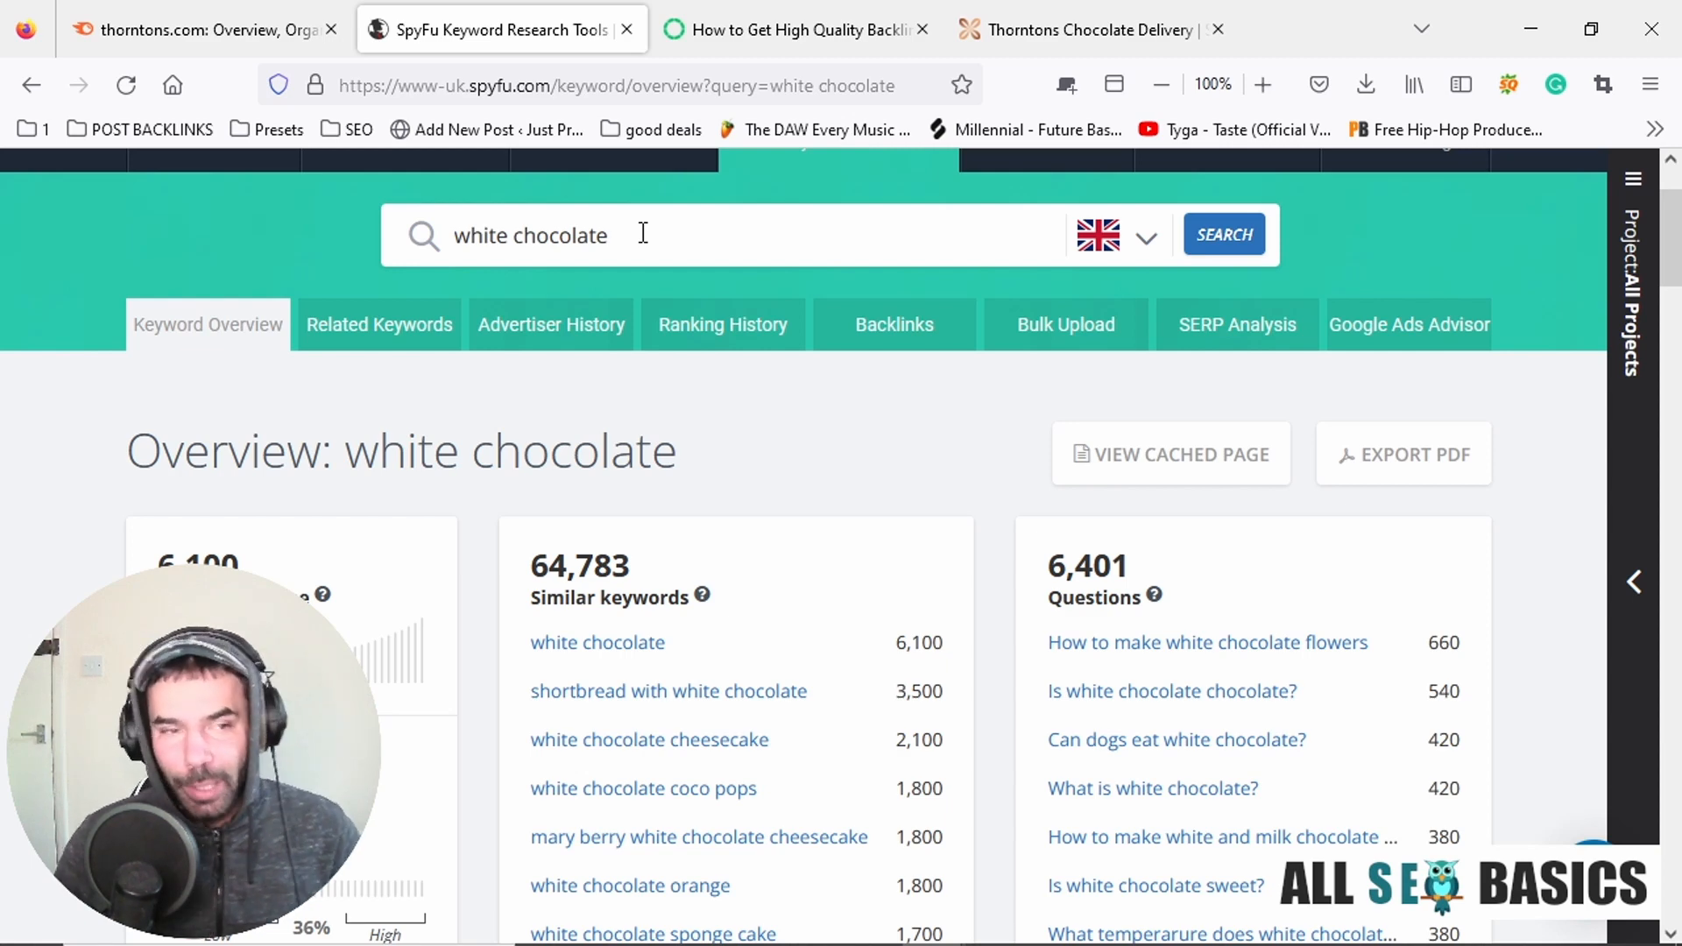
scroll(644, 233, down, 6)
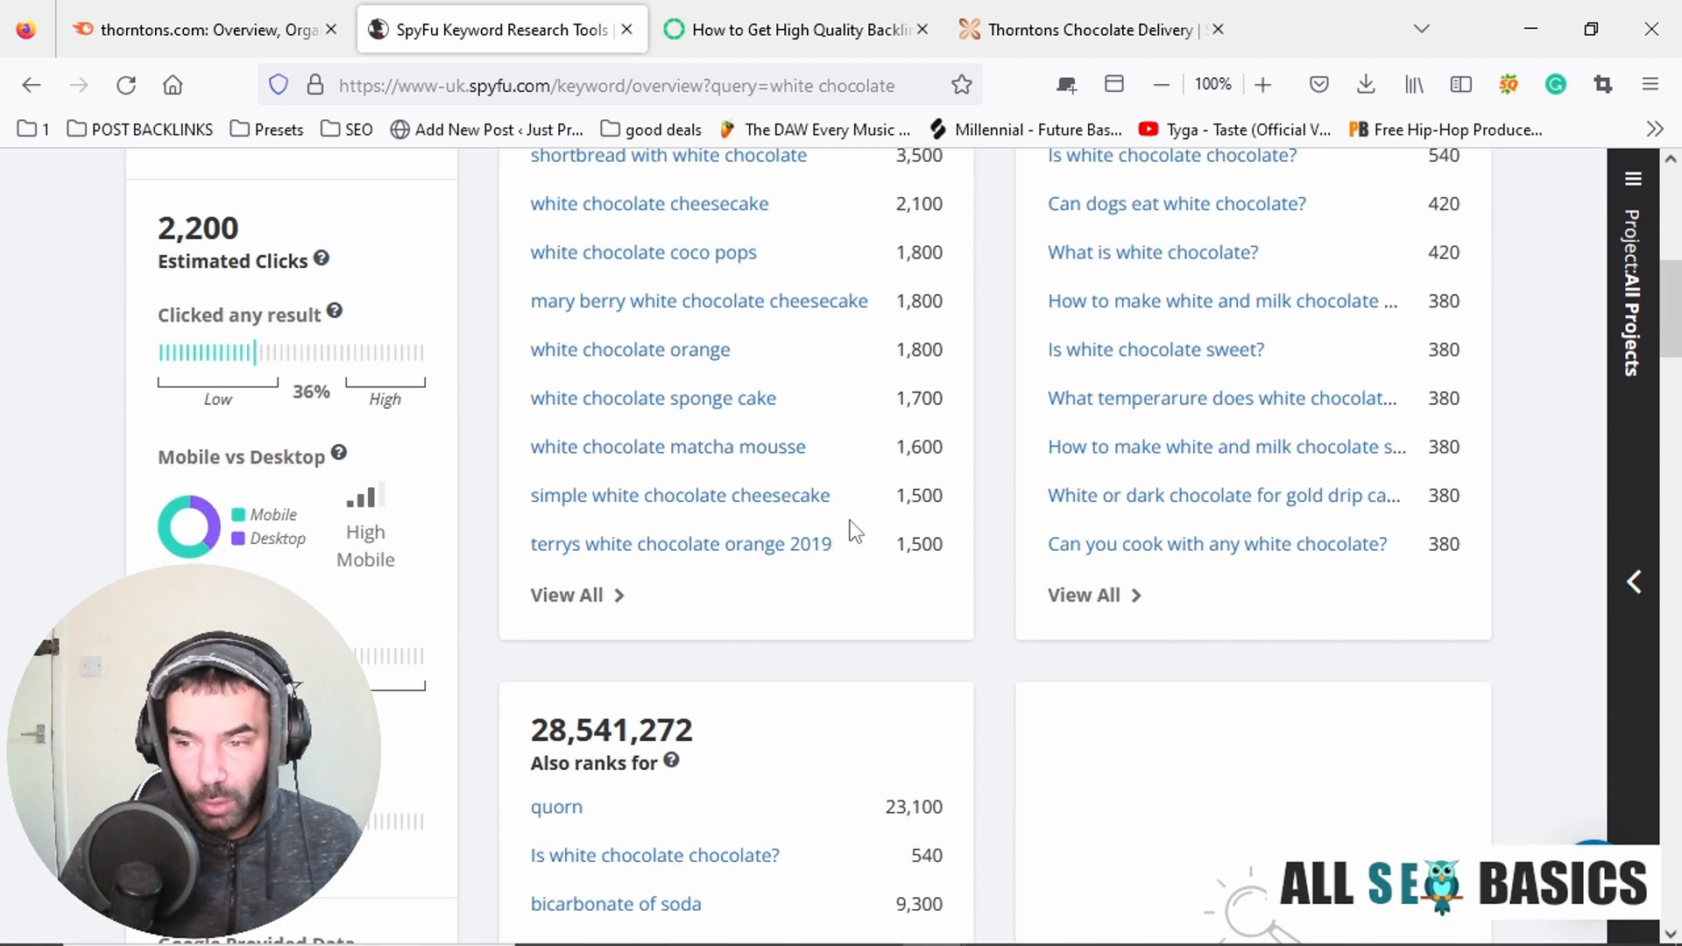
scroll(857, 525, down, 2)
scroll(859, 522, up, 6)
scroll(852, 543, up, 3)
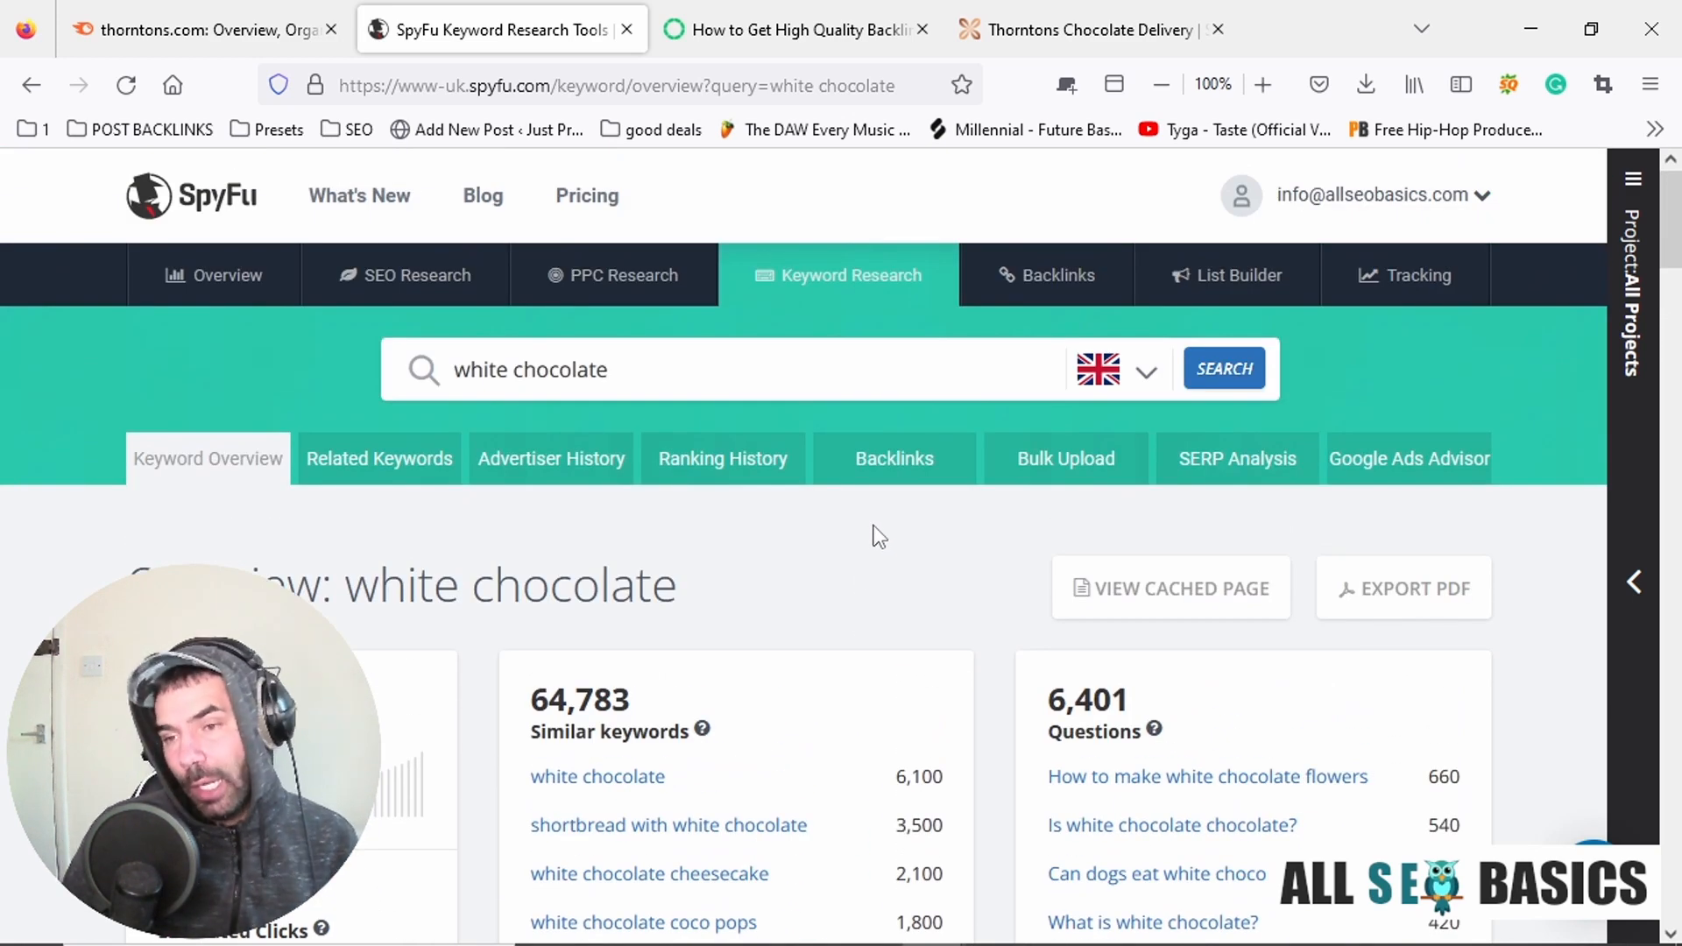
scroll(878, 536, down, 7)
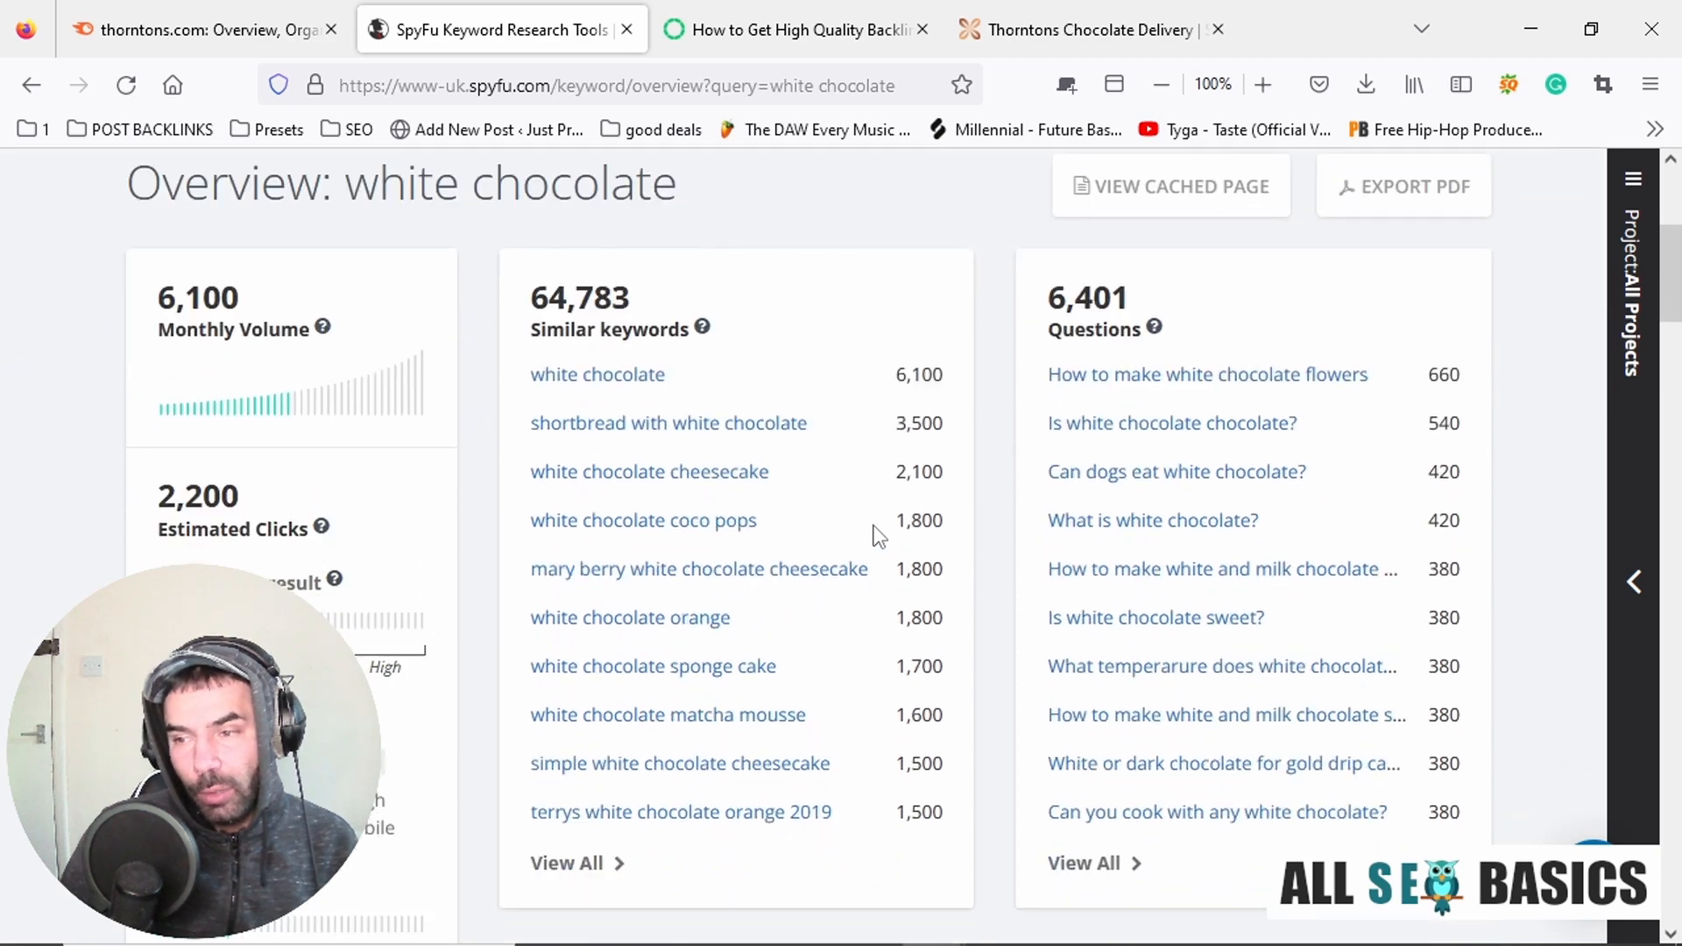
scroll(879, 536, down, 3)
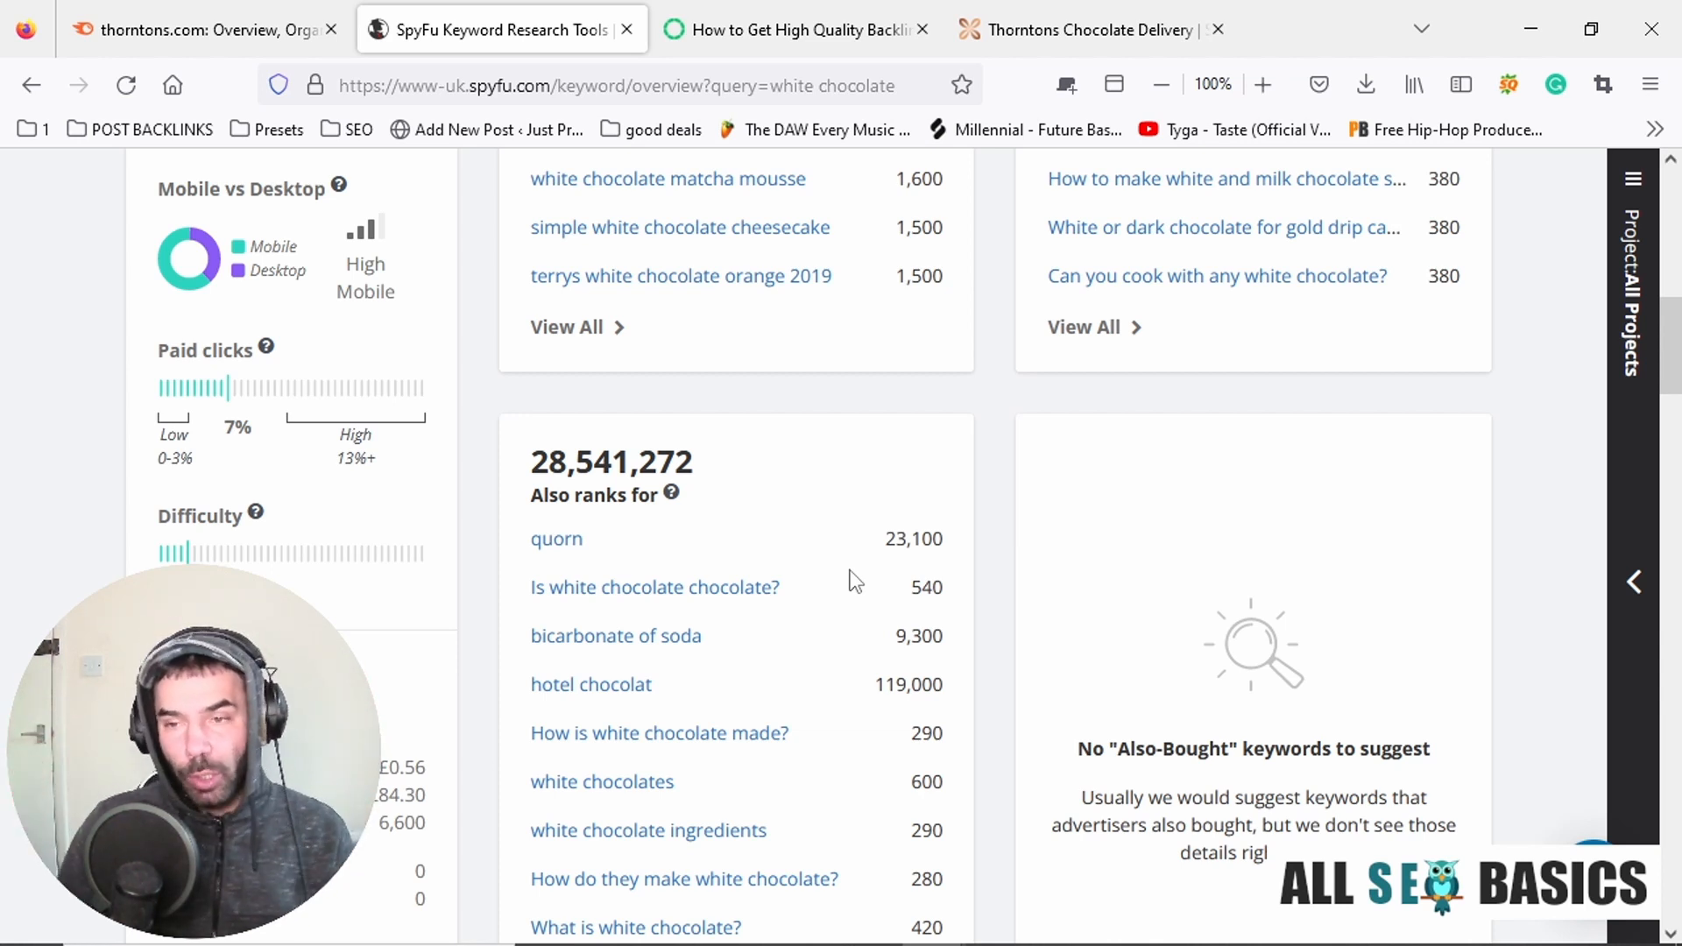
key(alt+Tab)
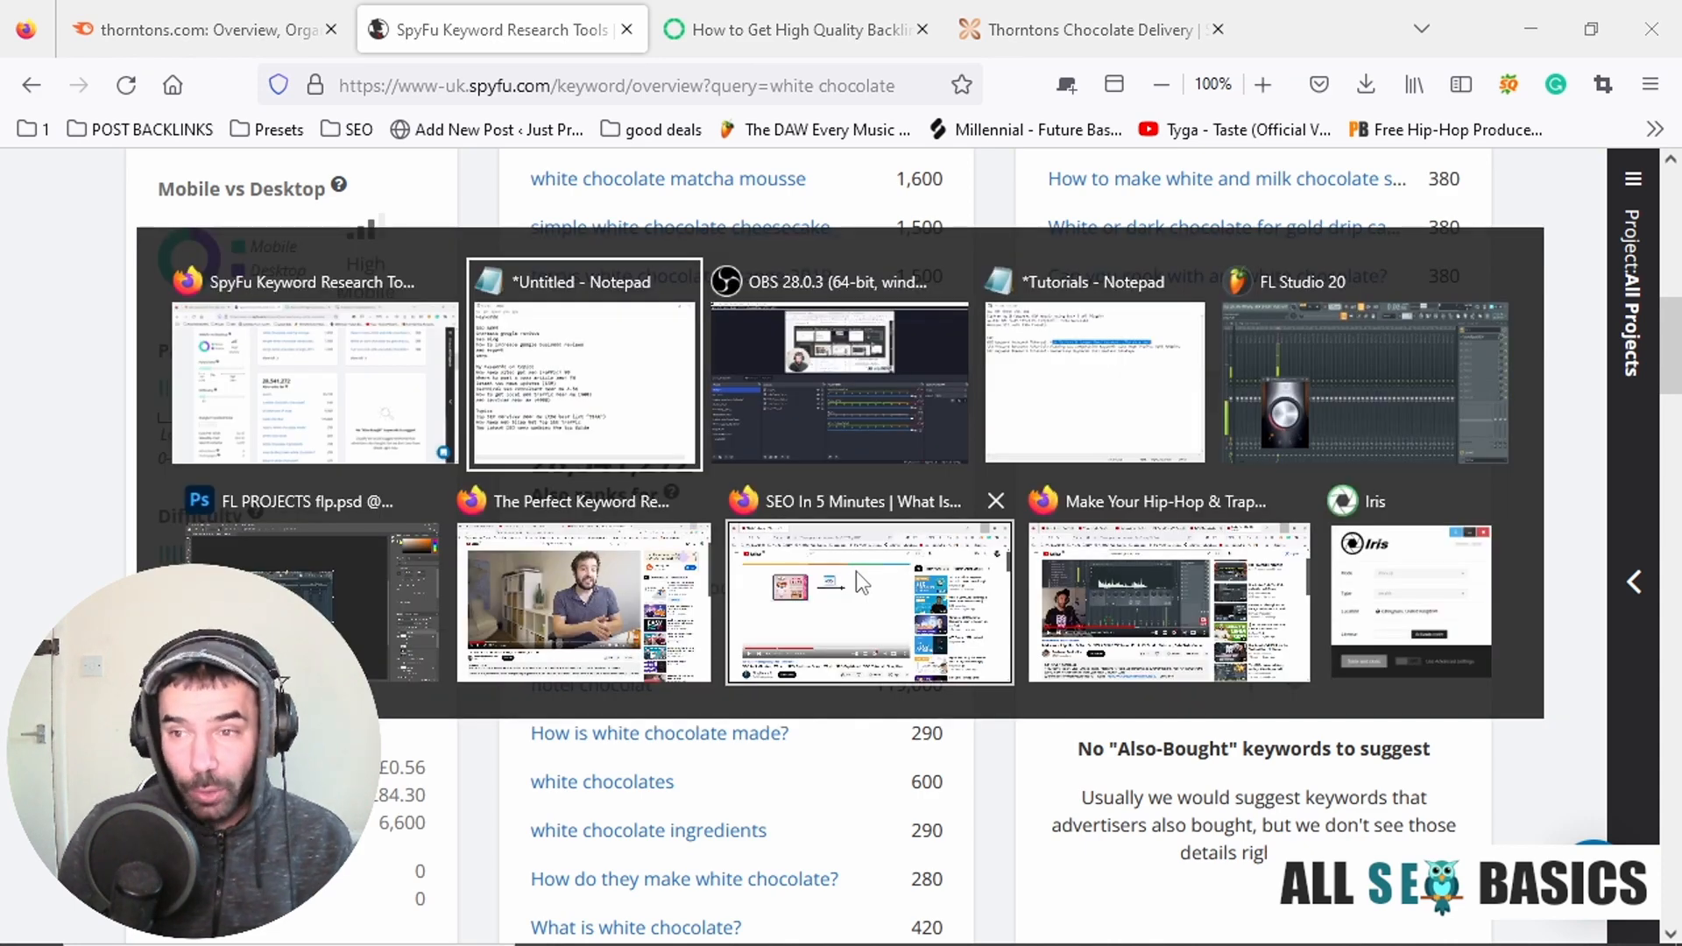
key(alt+Tab)
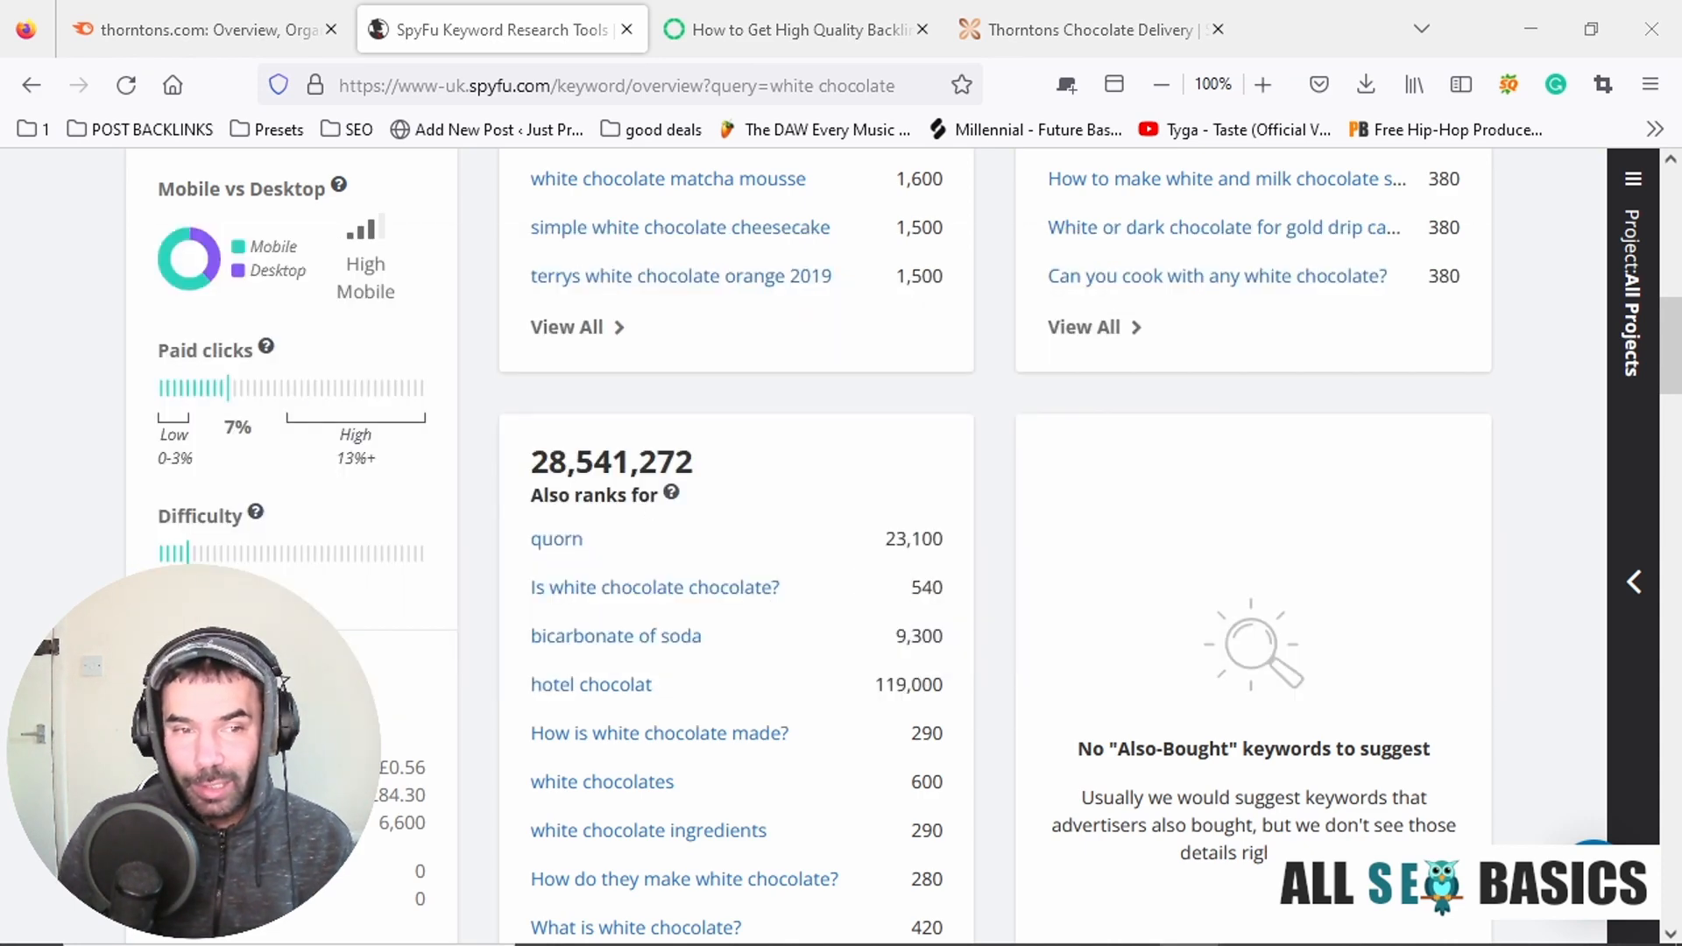